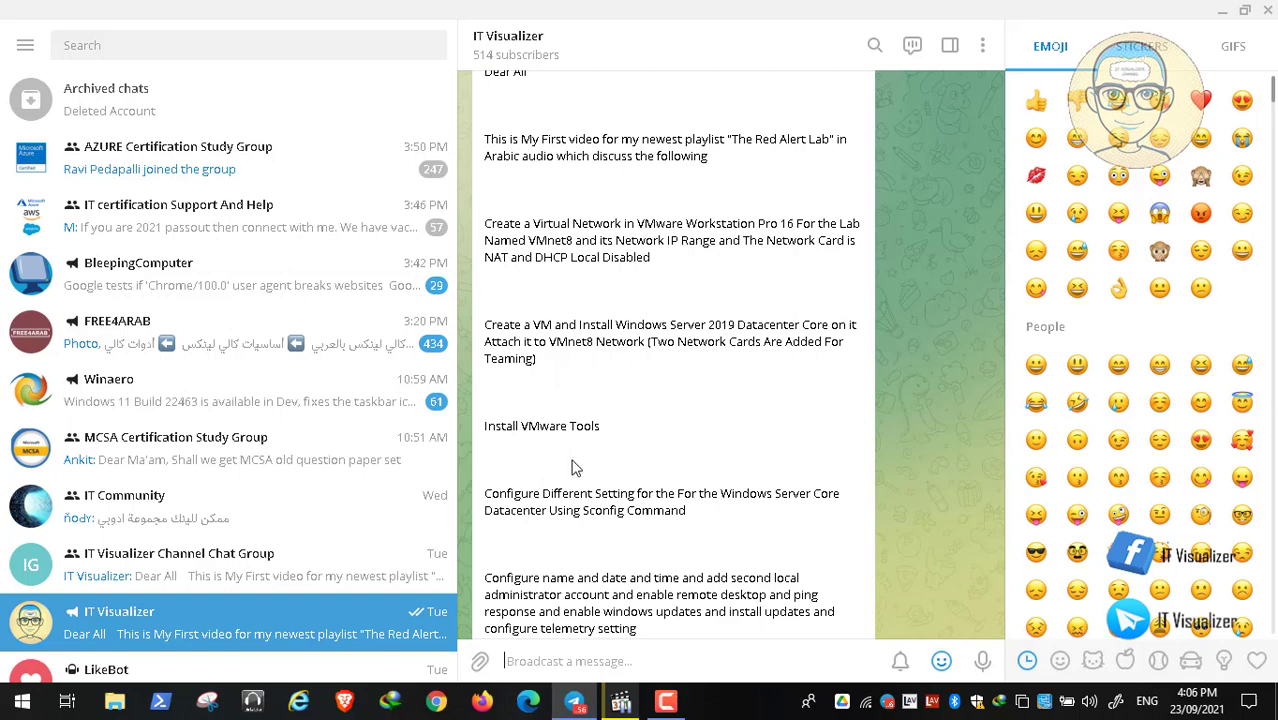
Read through the IT Visualizer post on the Red Alert Lab topics, from the virtual network setup to the lab network diagram link.
scroll(573, 466, down, 1)
scroll(573, 466, down, 1)
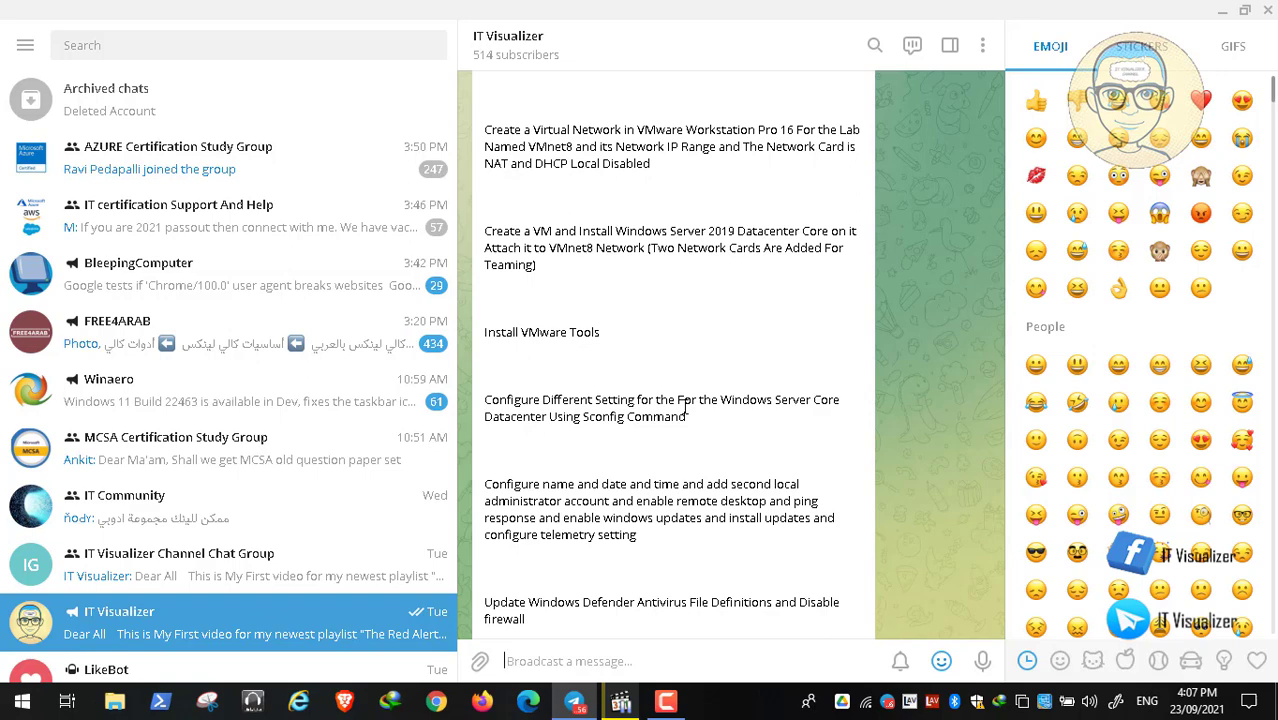
scroll(686, 410, down, 1)
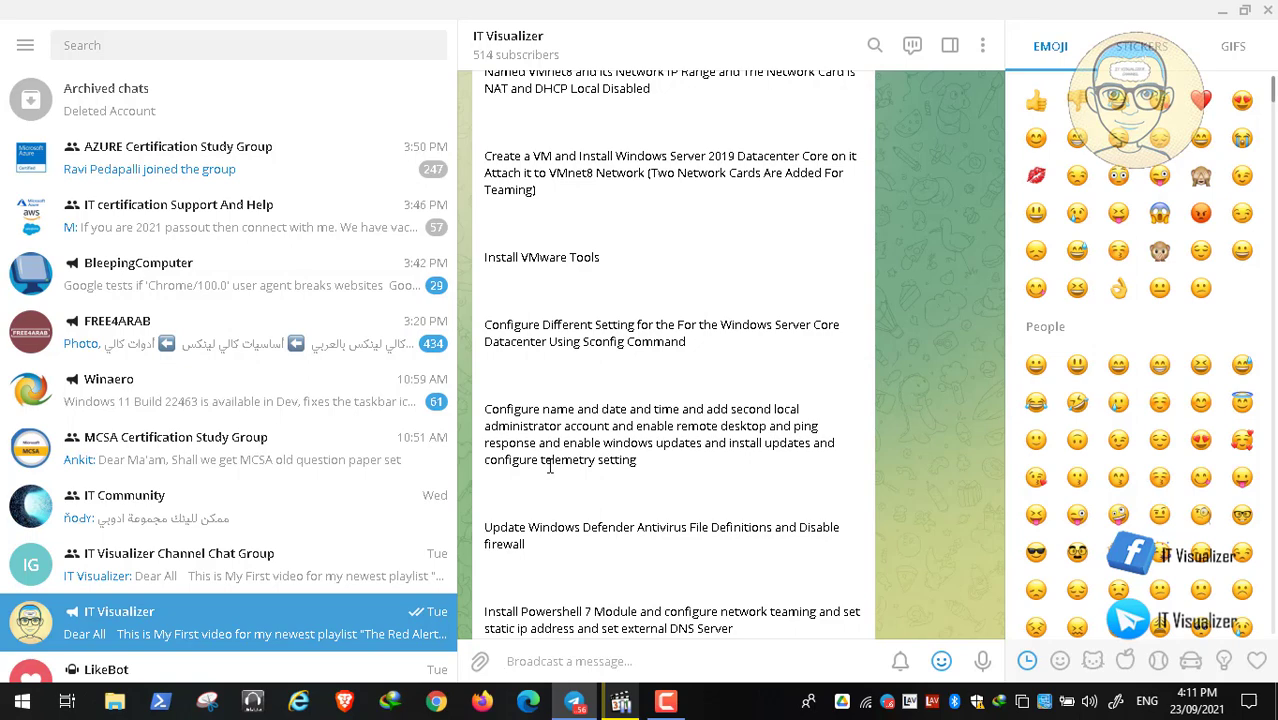
scroll(549, 468, down, 3)
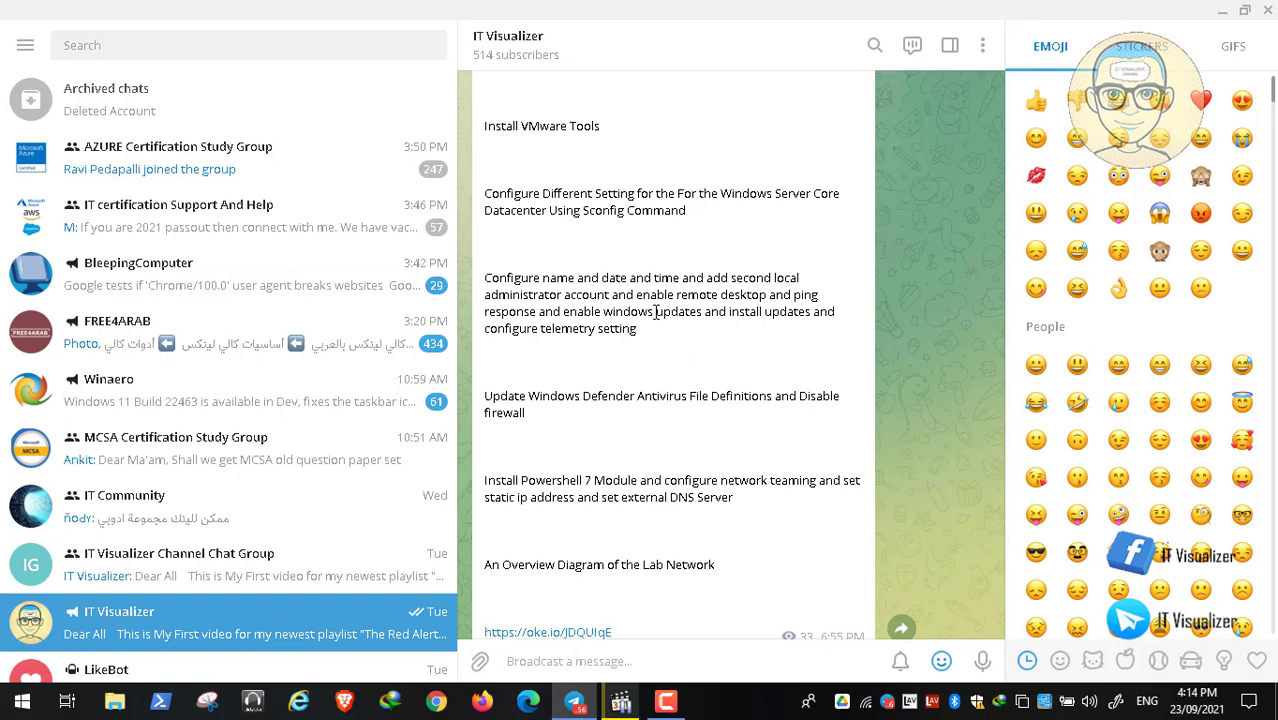
Minimize the chat window, switch to the media player with Video02.mp4 and show the video in full screen.
click(1222, 11)
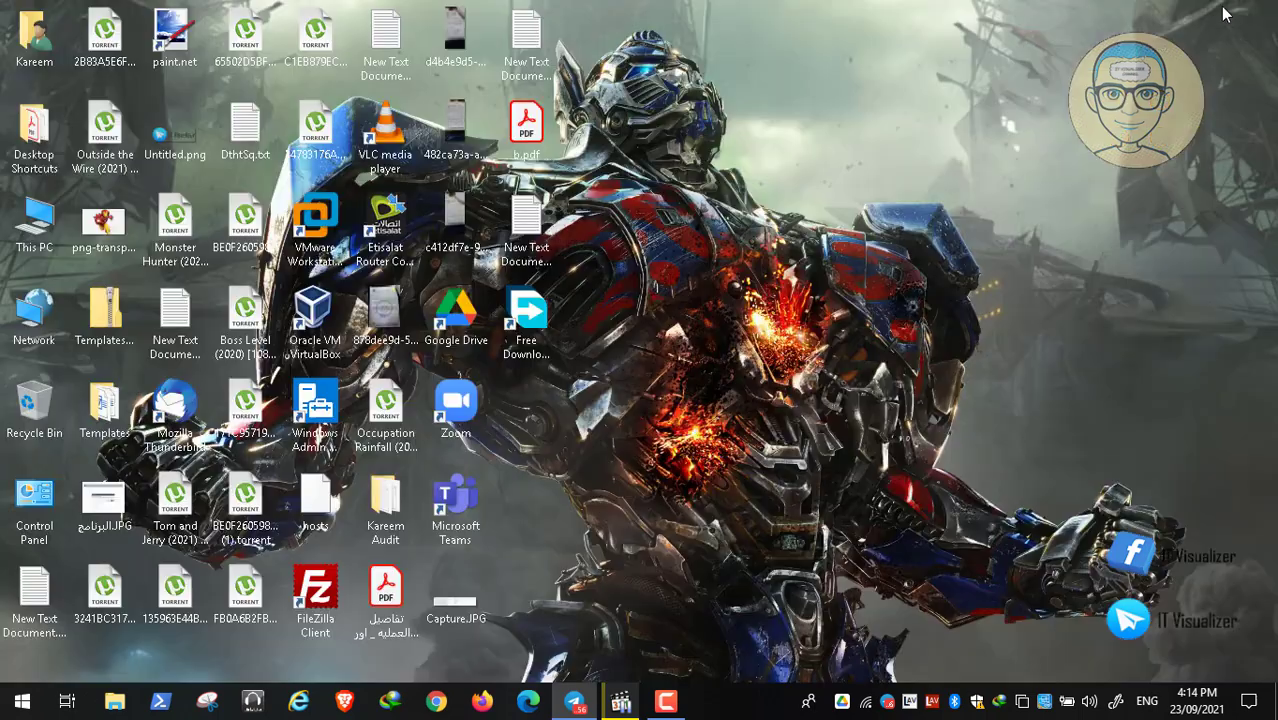
click(620, 701)
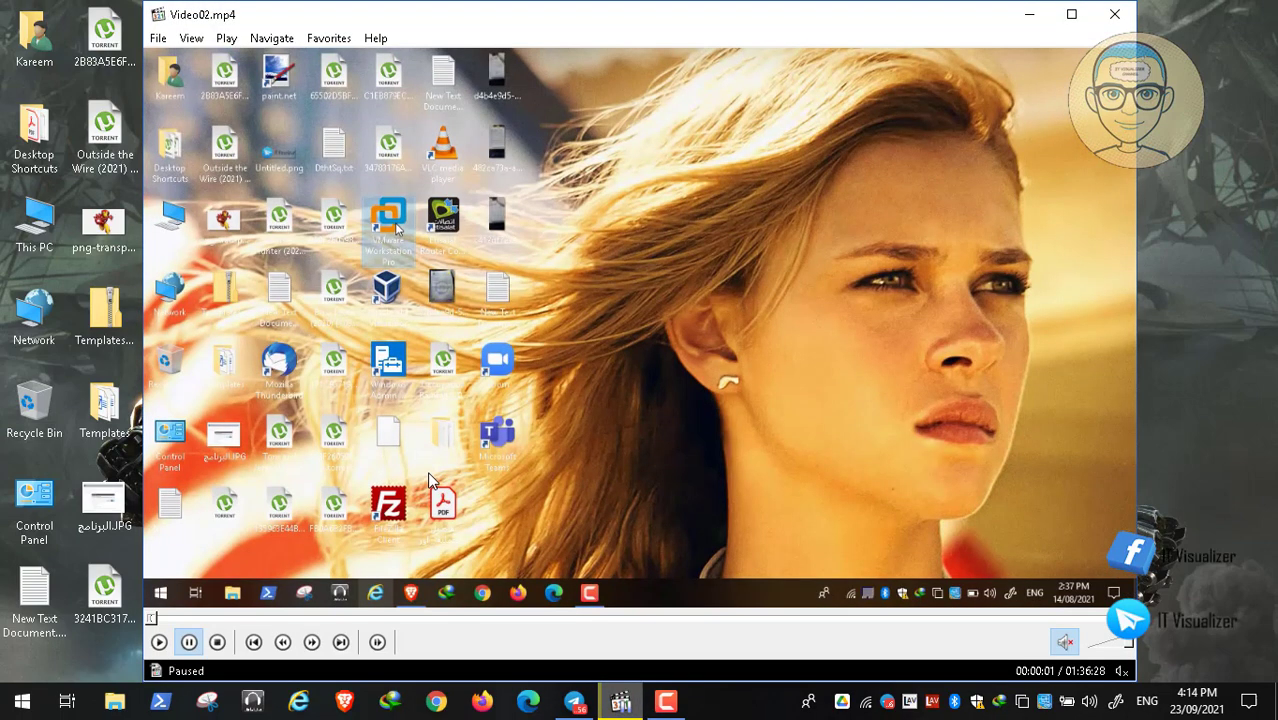
double_click(432, 480)
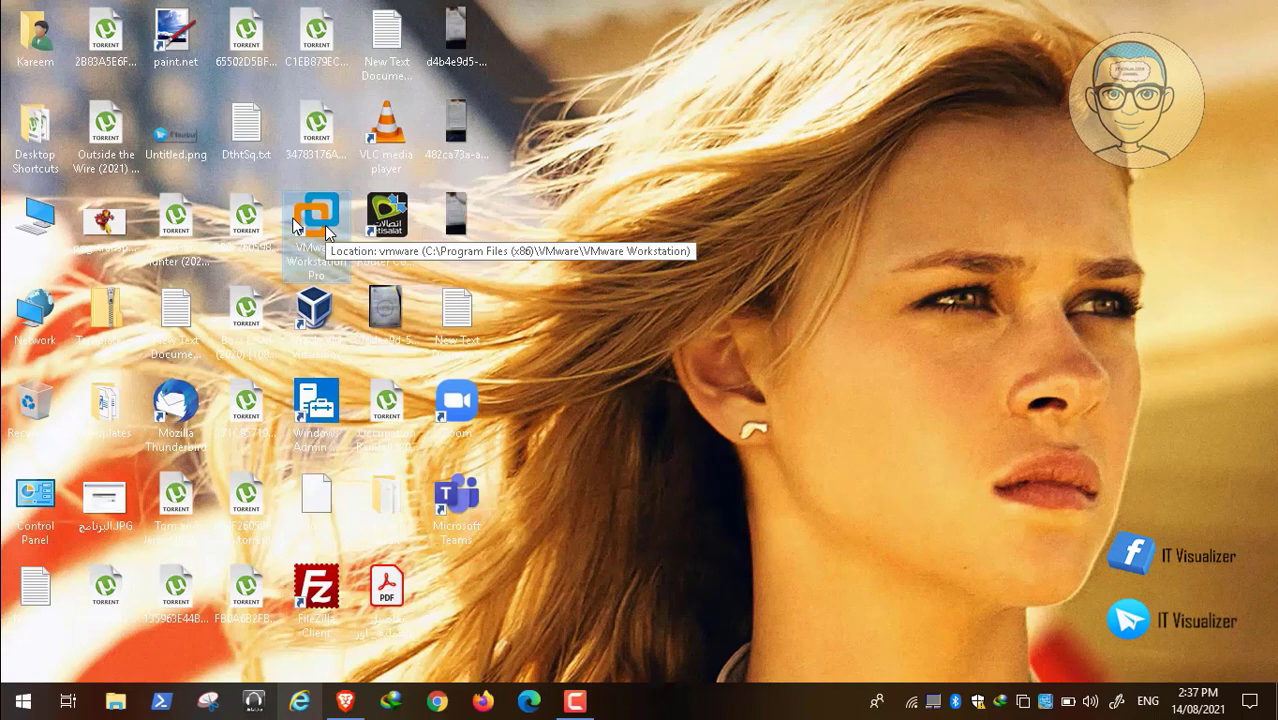
Start VMware Workstation and power on the RACC01 virtual machine.
double_click(318, 218)
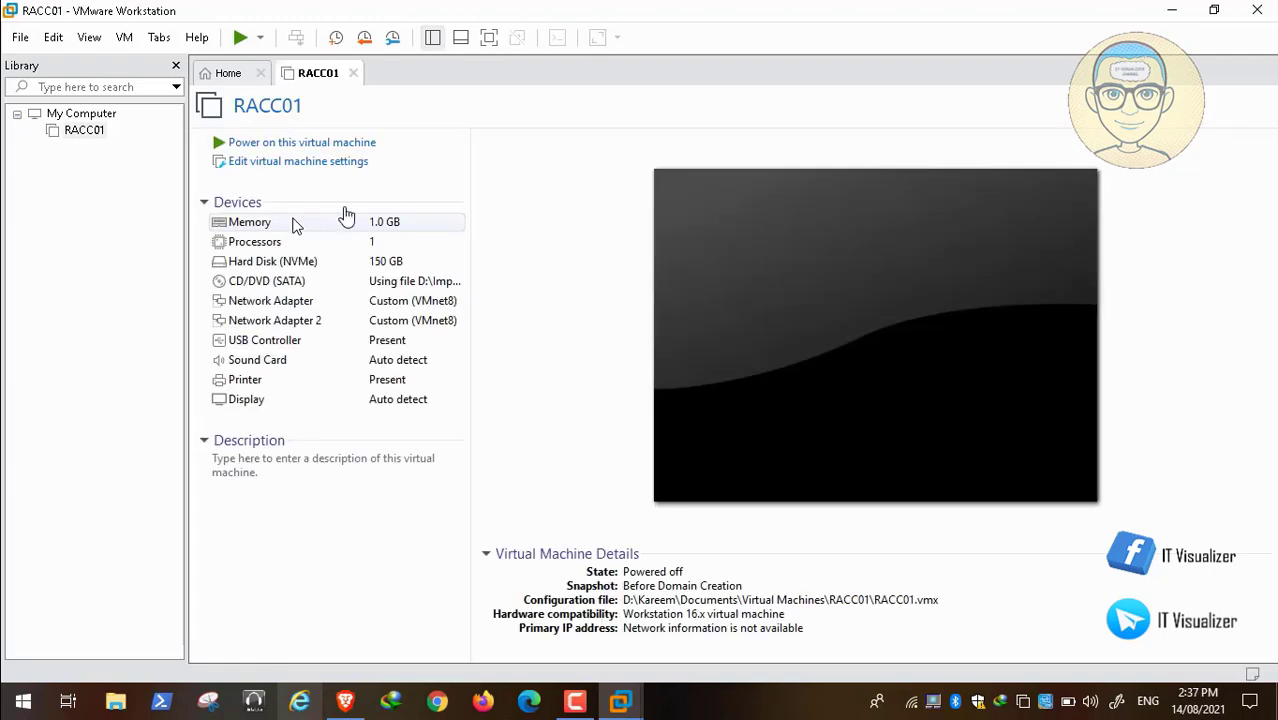
click(321, 147)
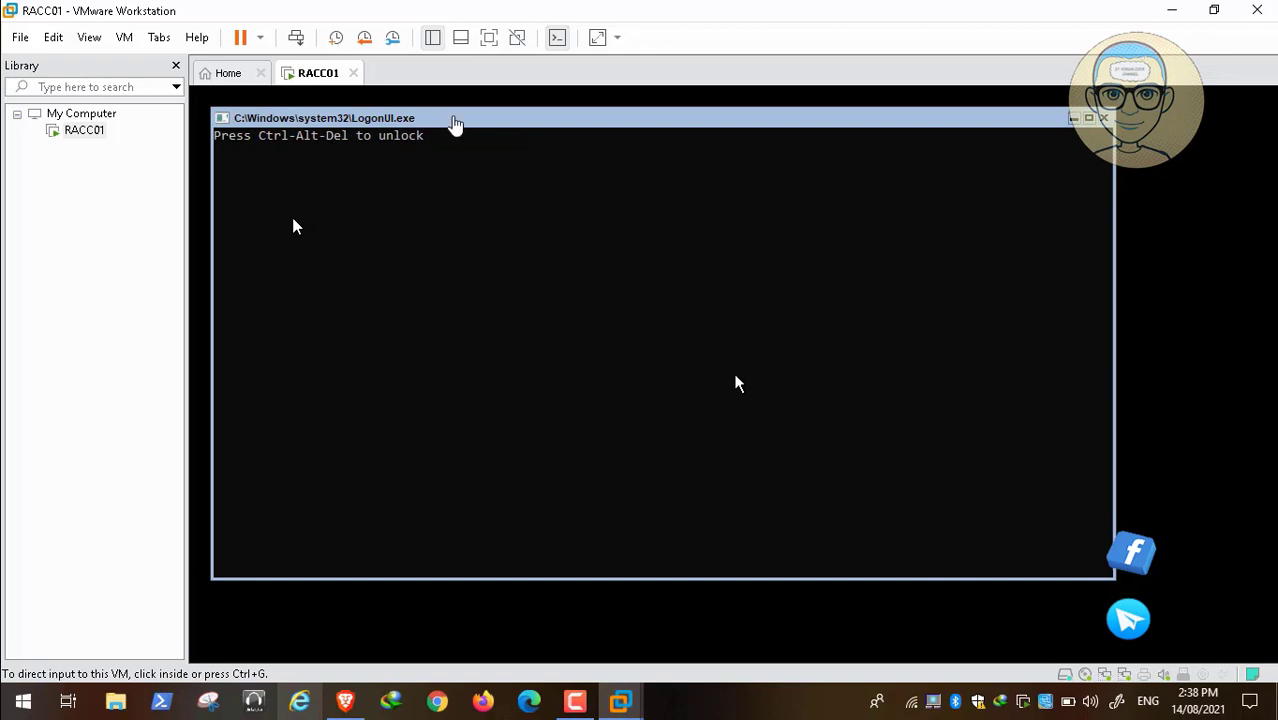
Send Ctrl-Alt-Del to the RACC01 guest to bring up its Administrator credentials prompt.
click(452, 122)
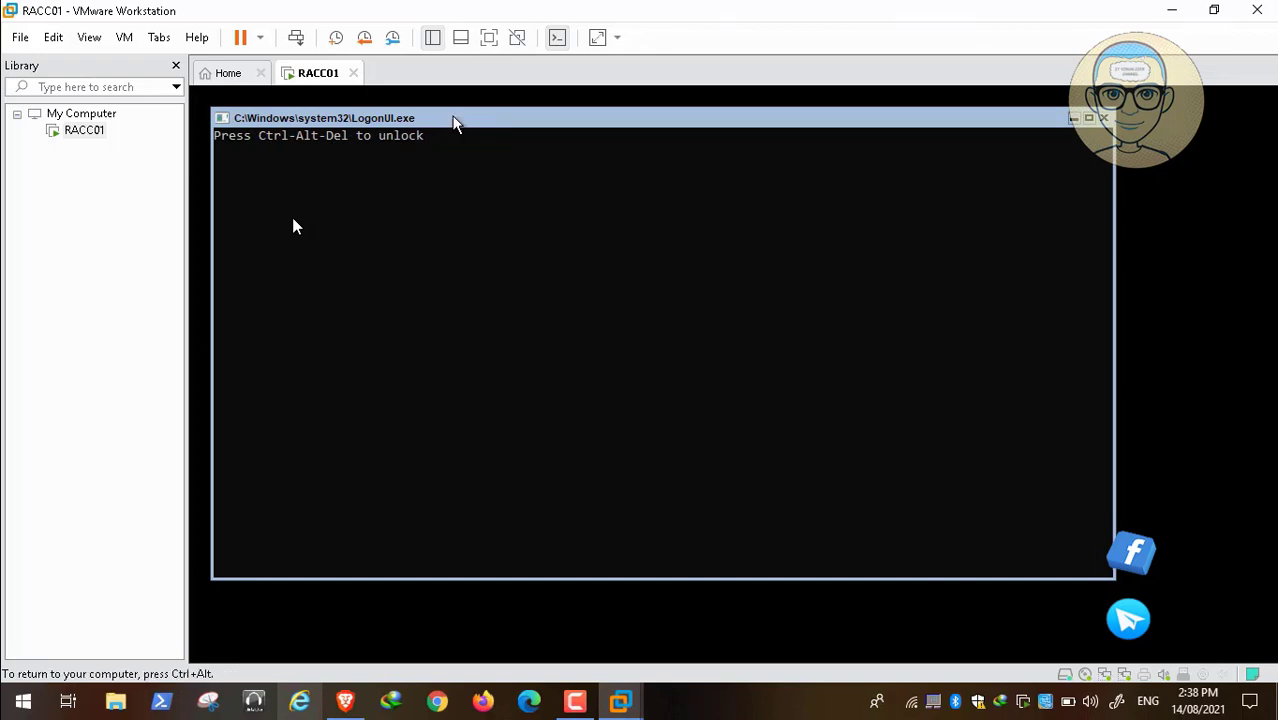
key(ctrl+alt)
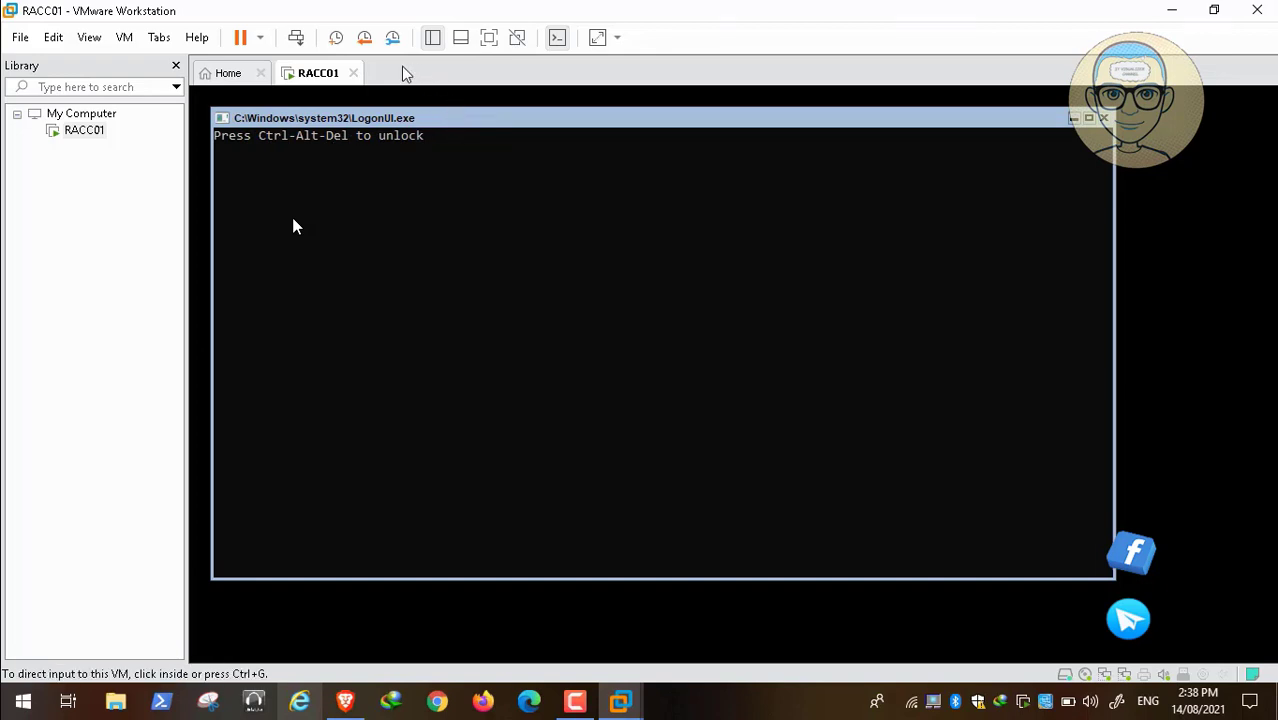
click(296, 37)
click(403, 220)
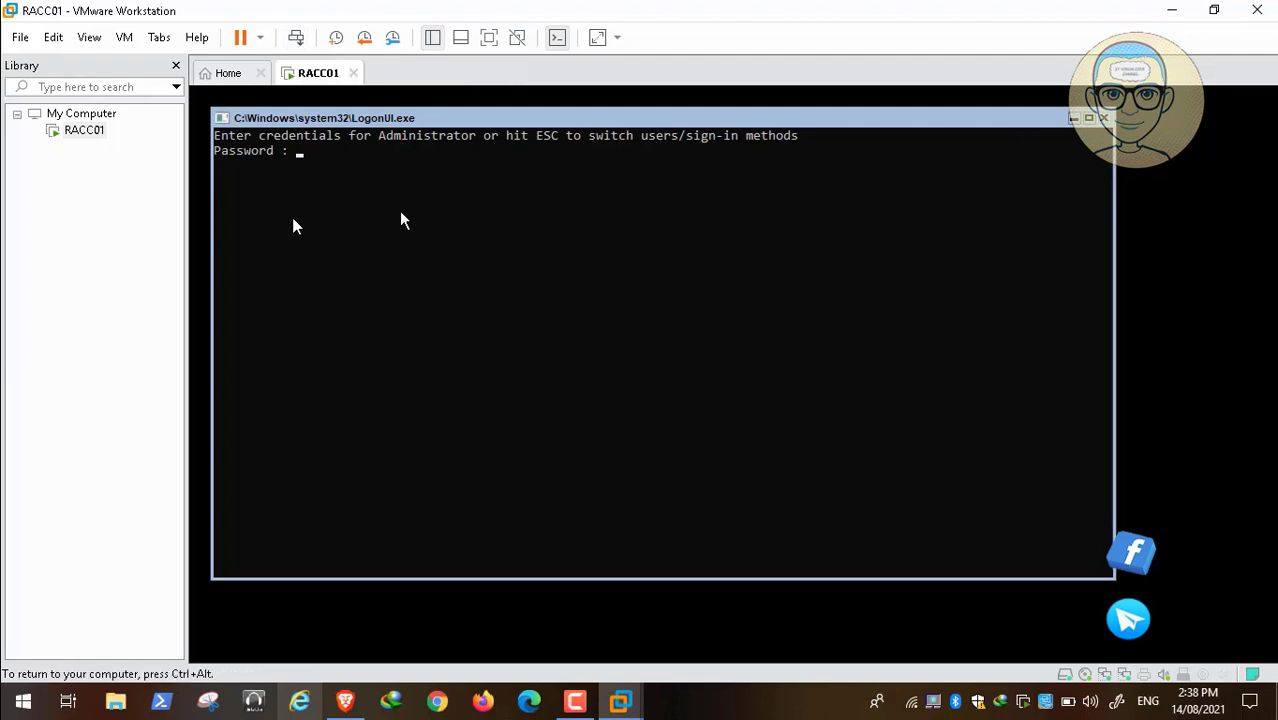
Enter the Administrator account password at the RACC01 sign-in prompt.
click(352, 181)
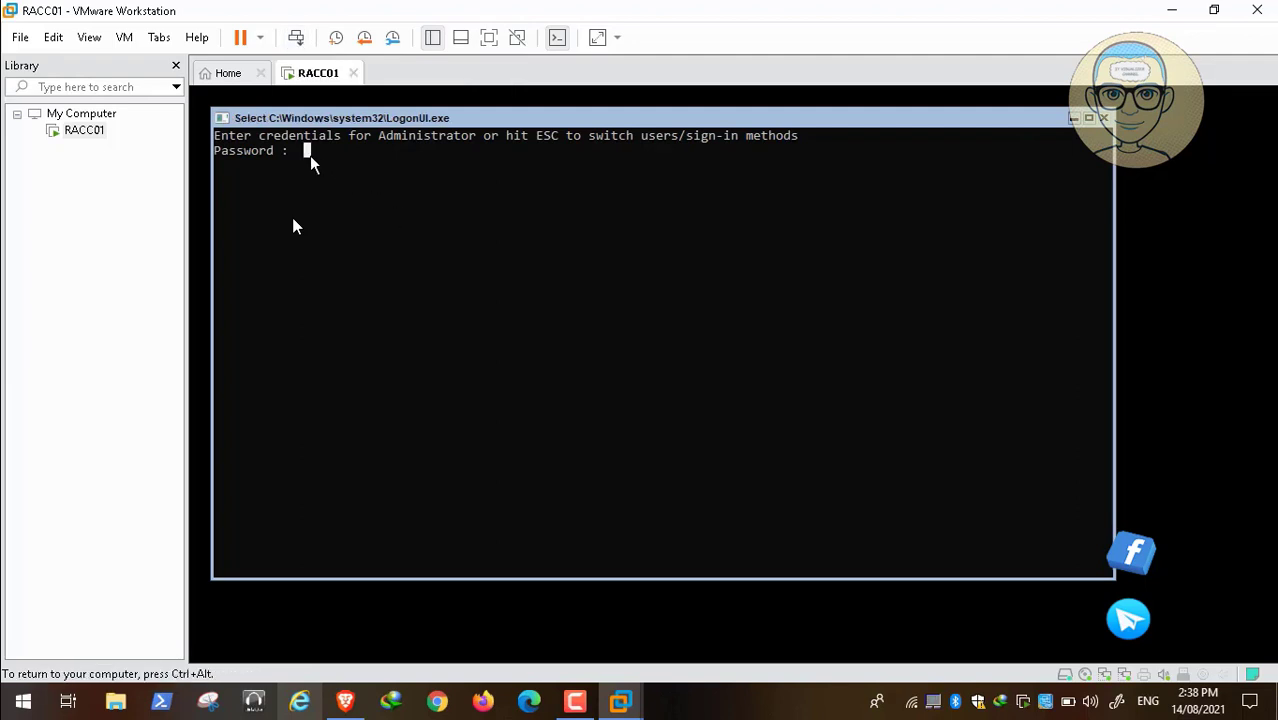
text(**********)
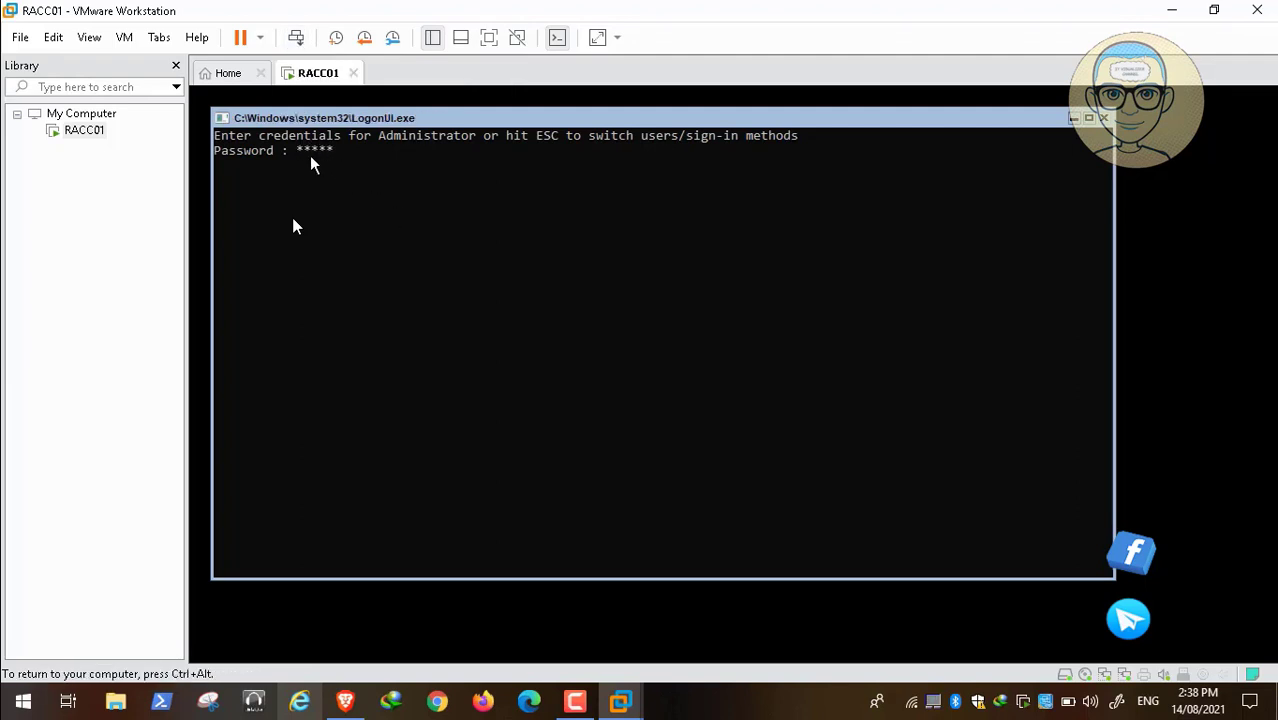
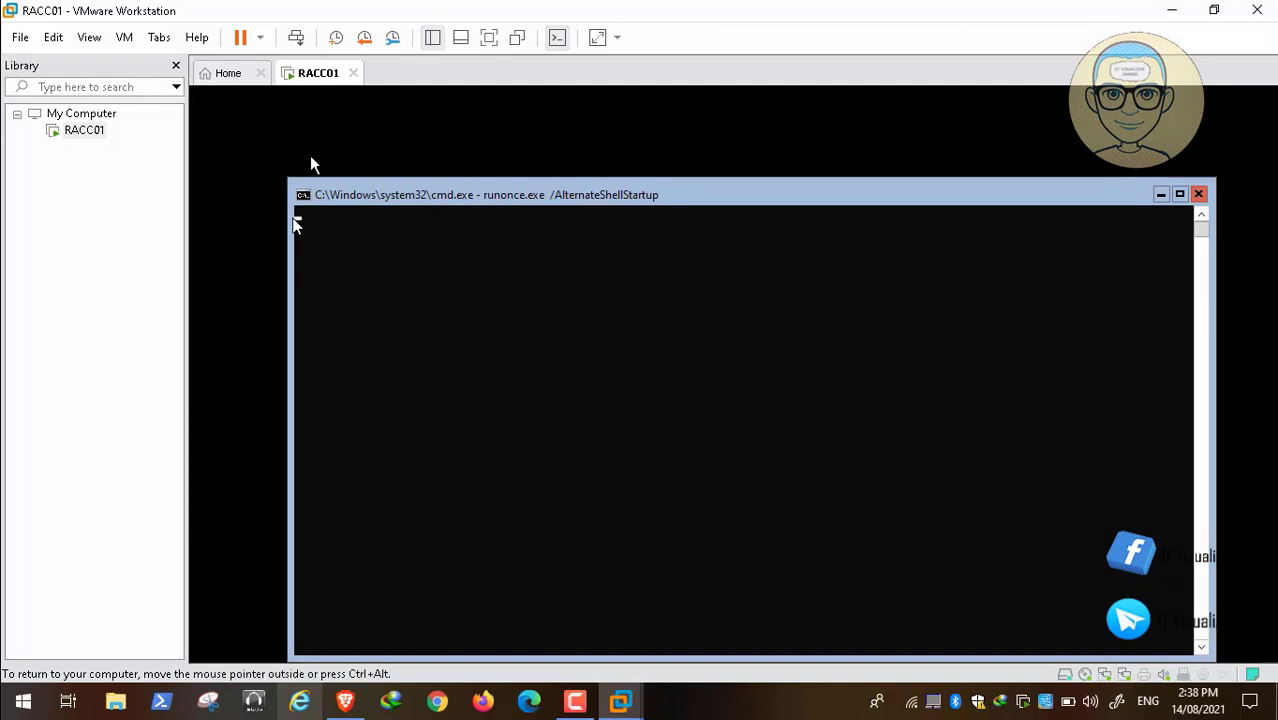
Switch to the Brave browser and show the description of the "Setup Active Directory and Domain Controllers On CORE Server 2019 - 1 of 4" video.
click(345, 701)
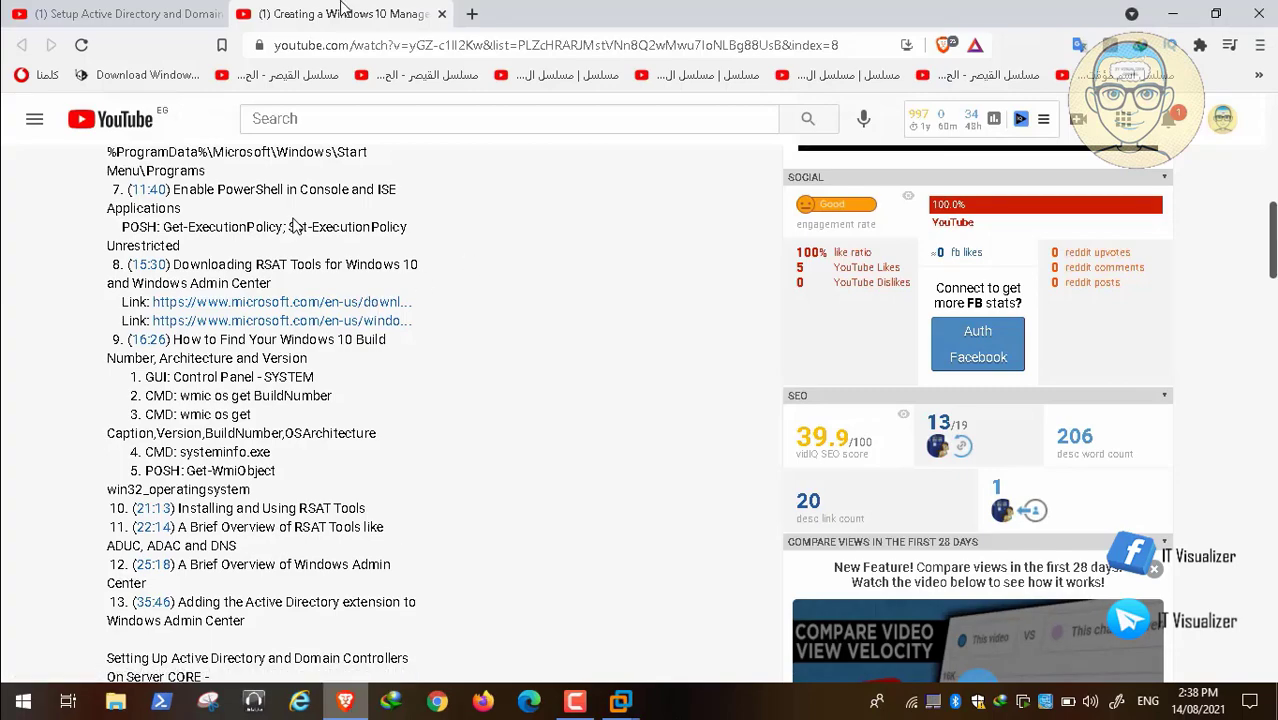
click(97, 14)
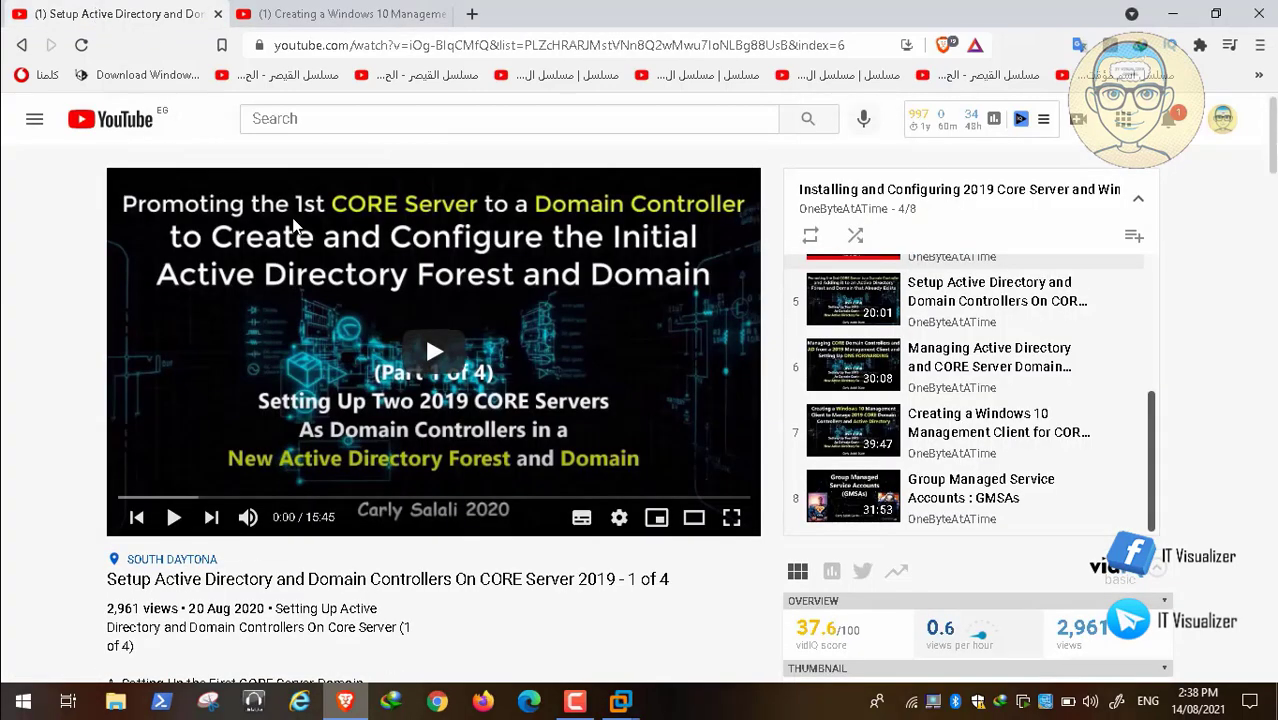
scroll(1273, 160, down, 2)
scroll(254, 260, down, 3)
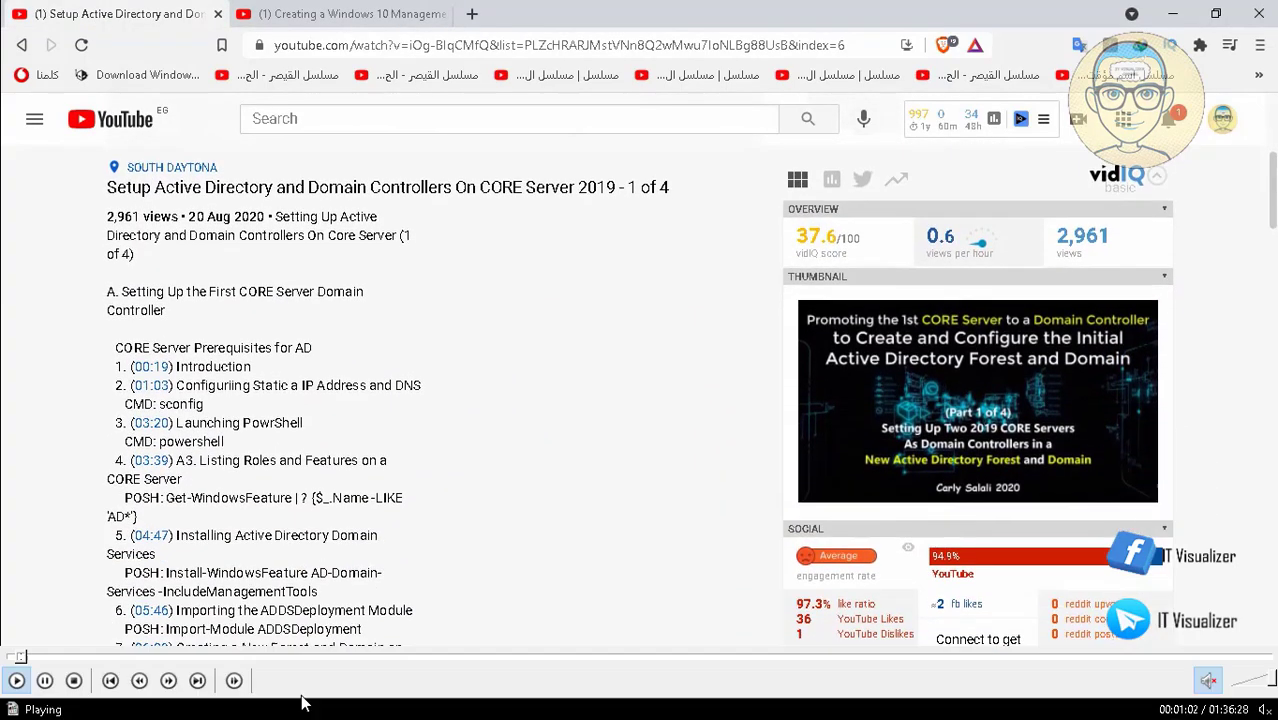
Move the playing video back slightly to about 00:59, pausing and resuming playback at the points being explained.
click(20, 658)
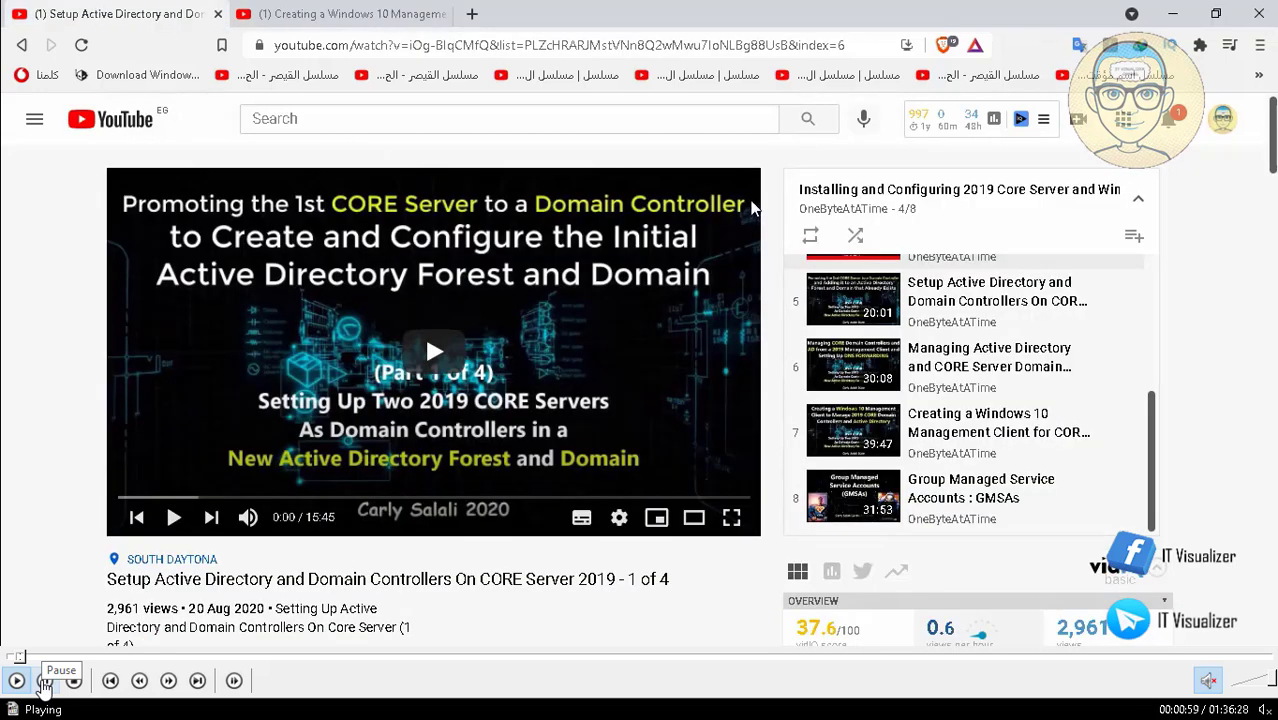
click(45, 683)
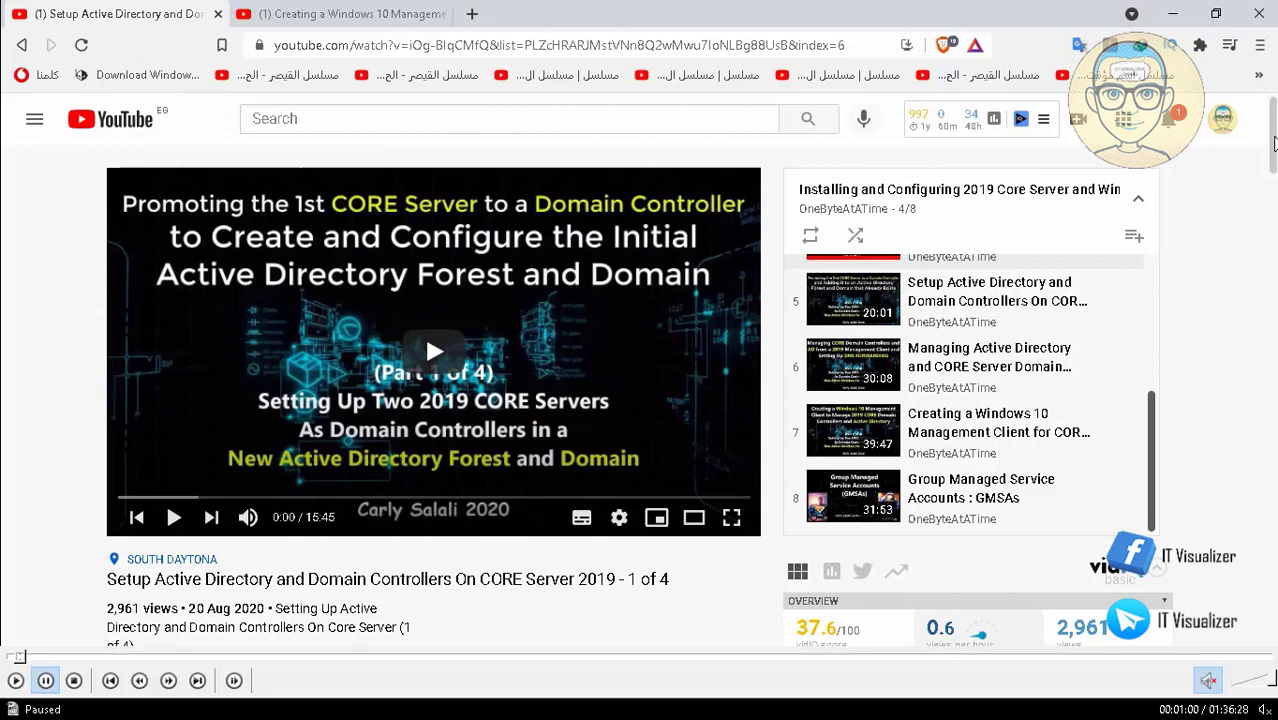
click(16, 681)
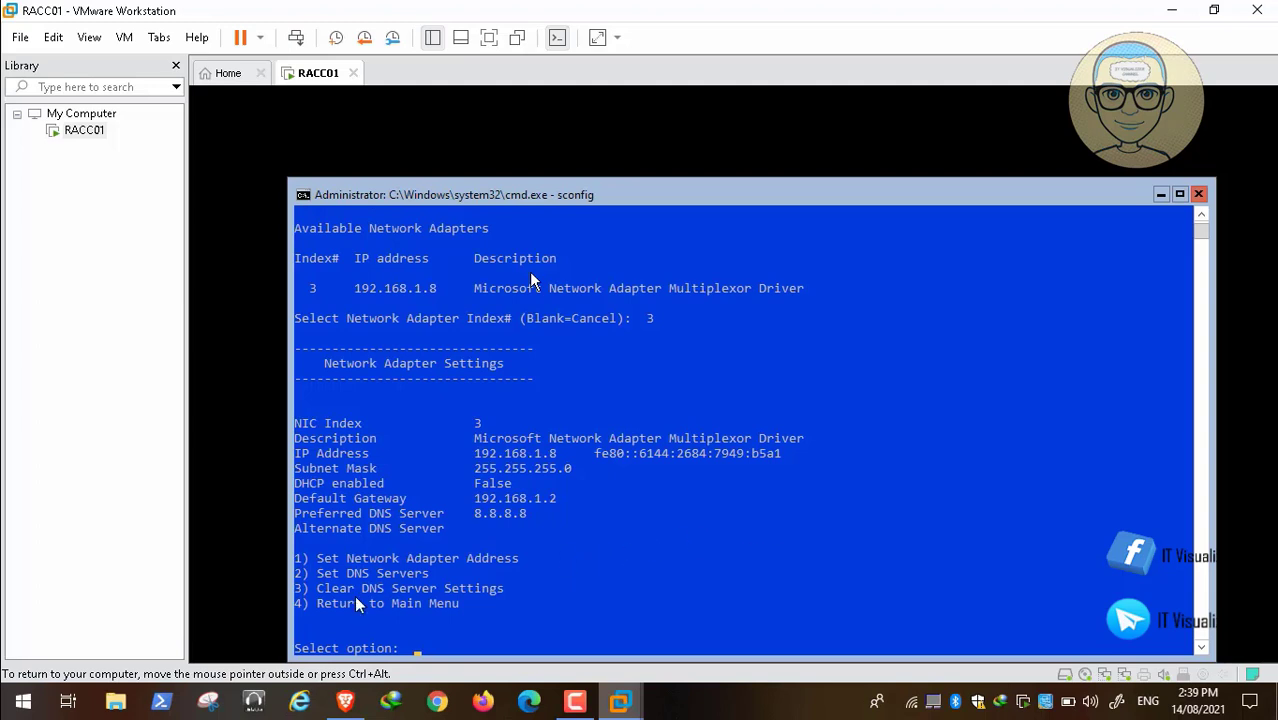
key(space)
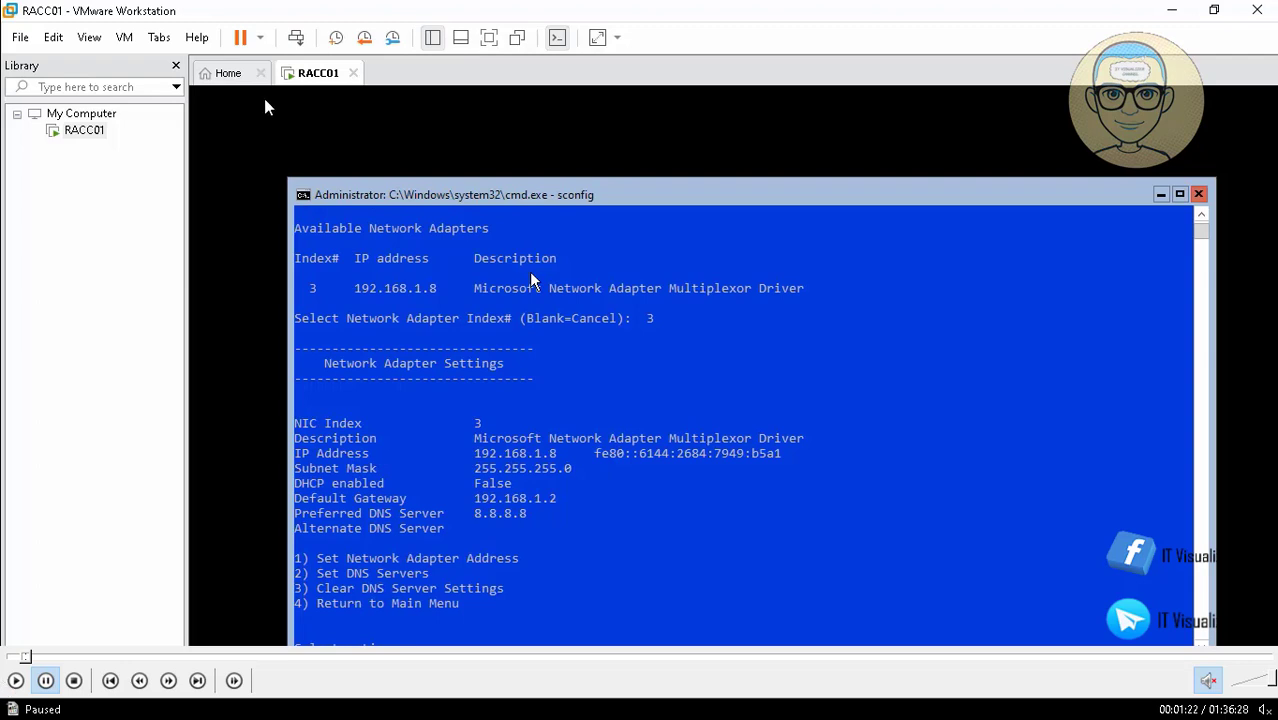
key(space)
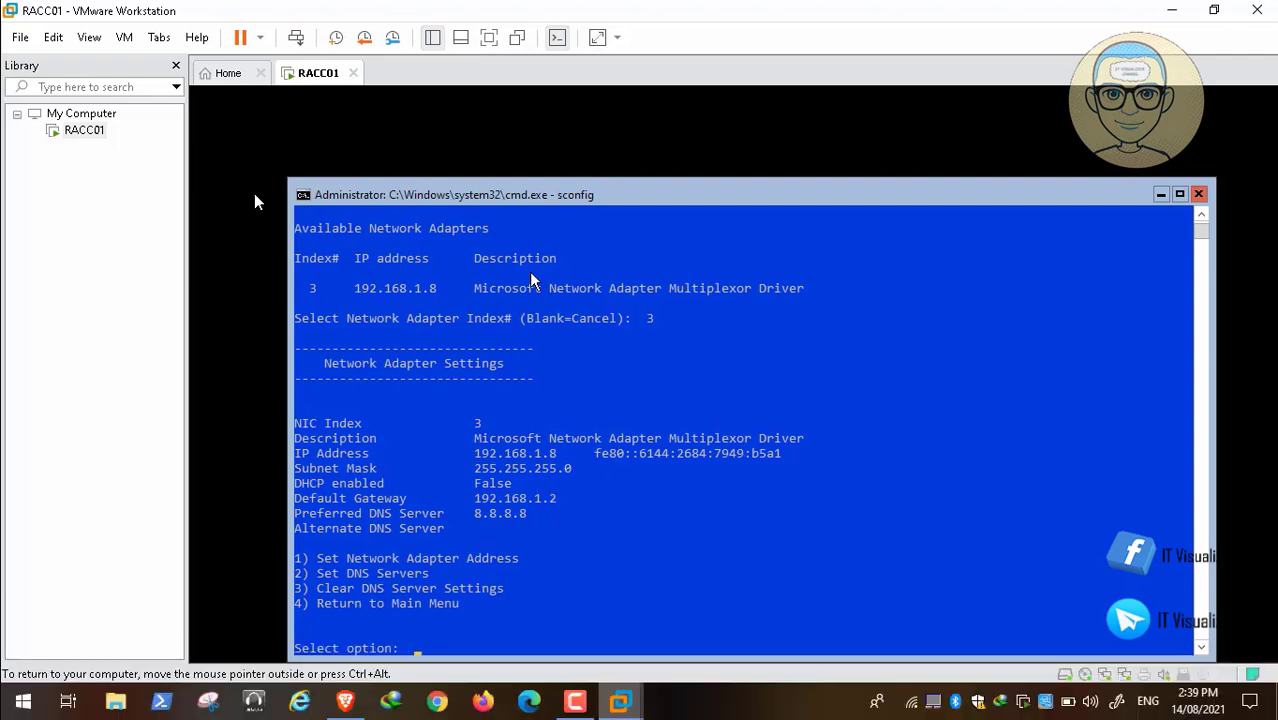
text(2)
key(Return)
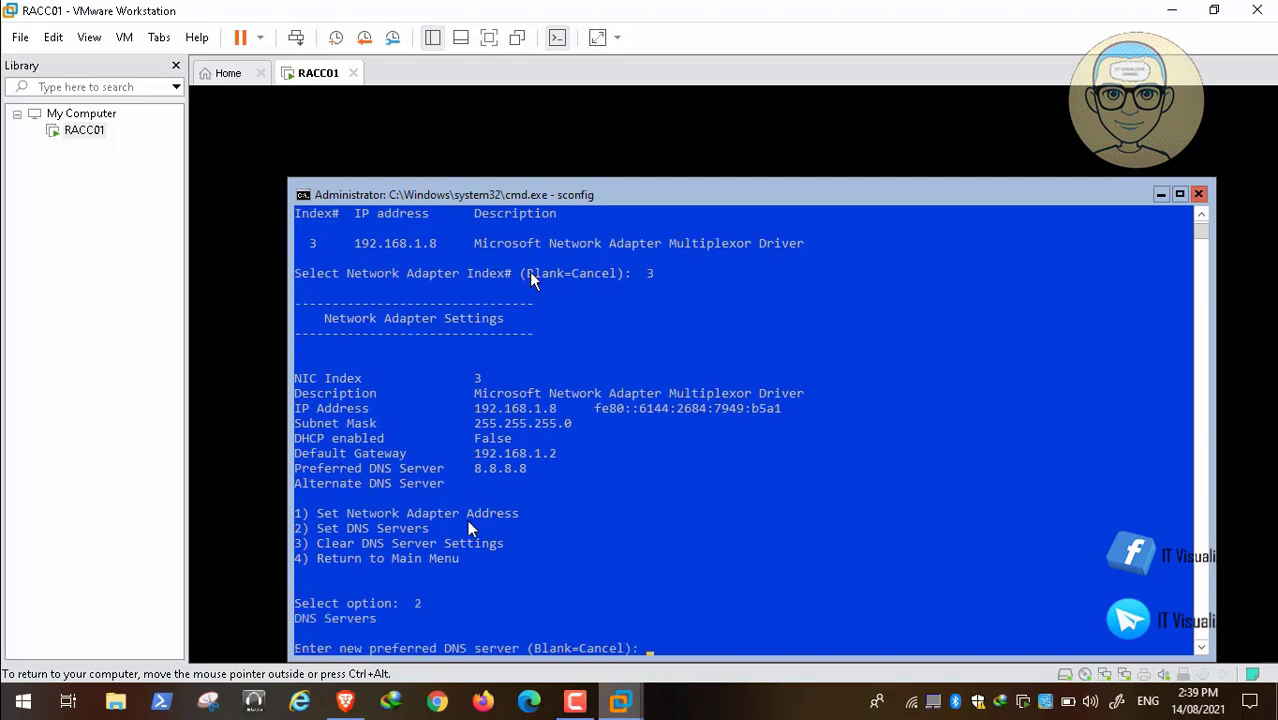
key(Return)
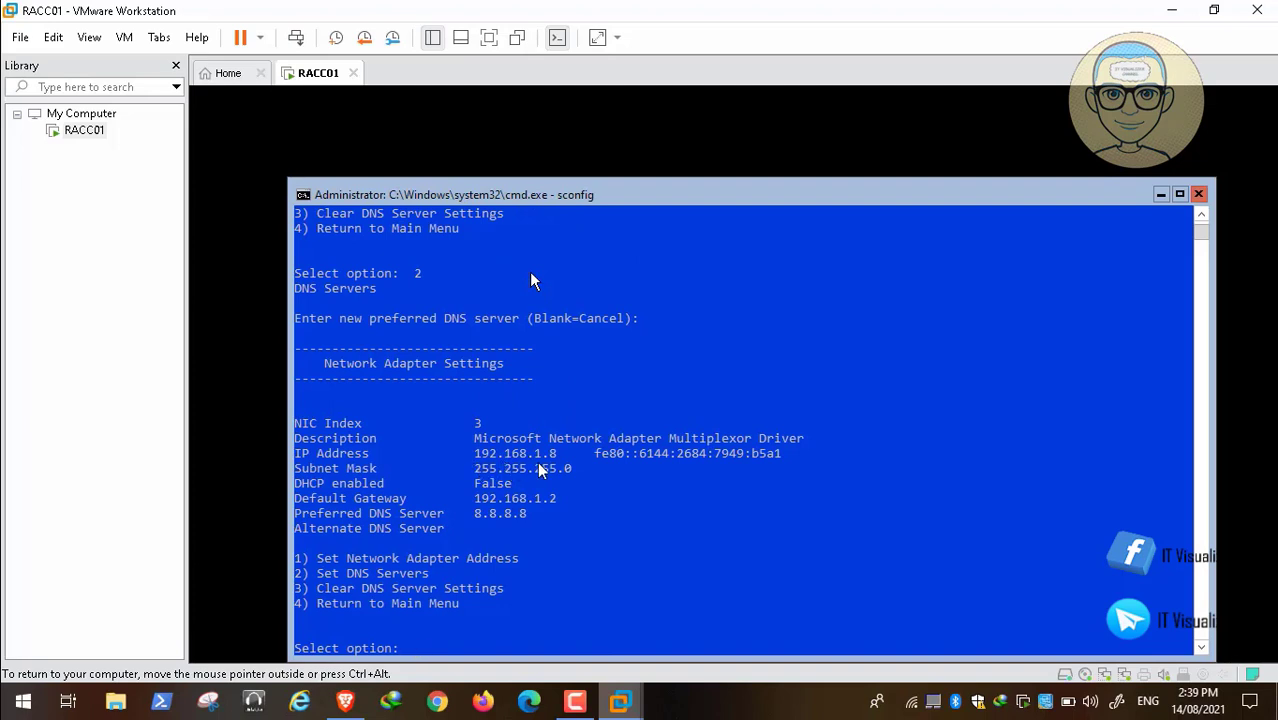
text(4)
key(Return)
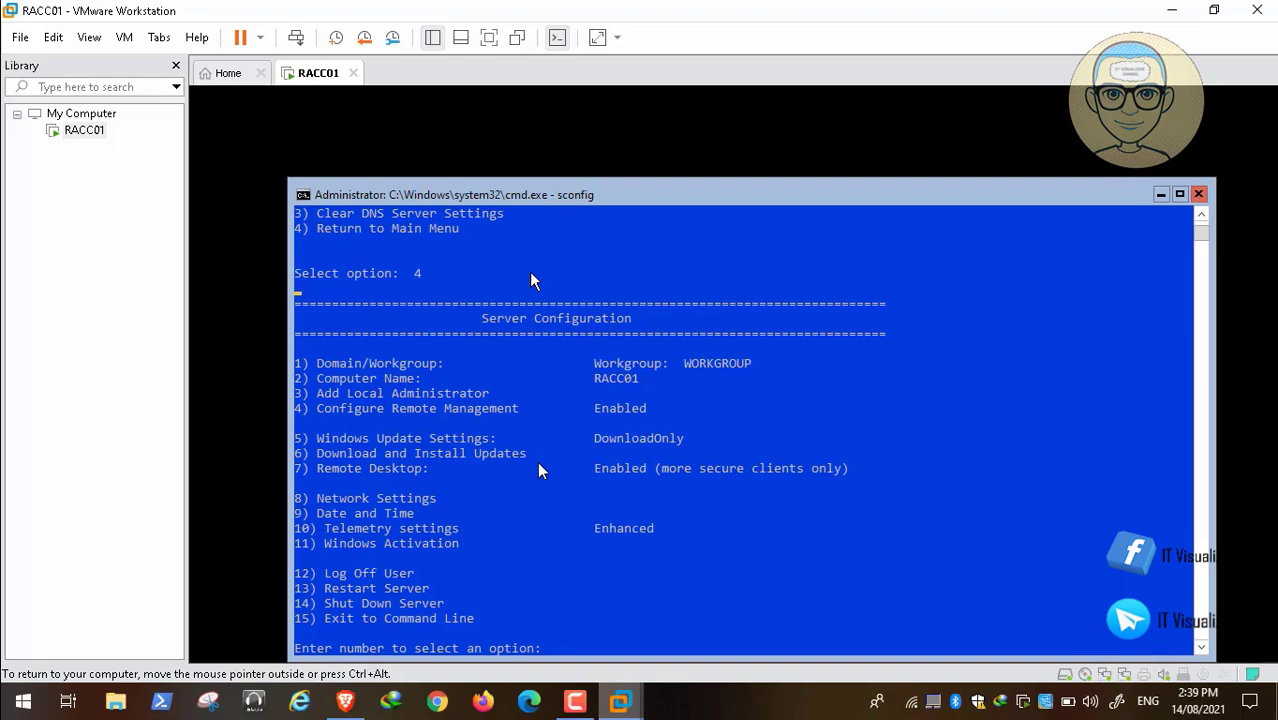
text(8)
key(Return)
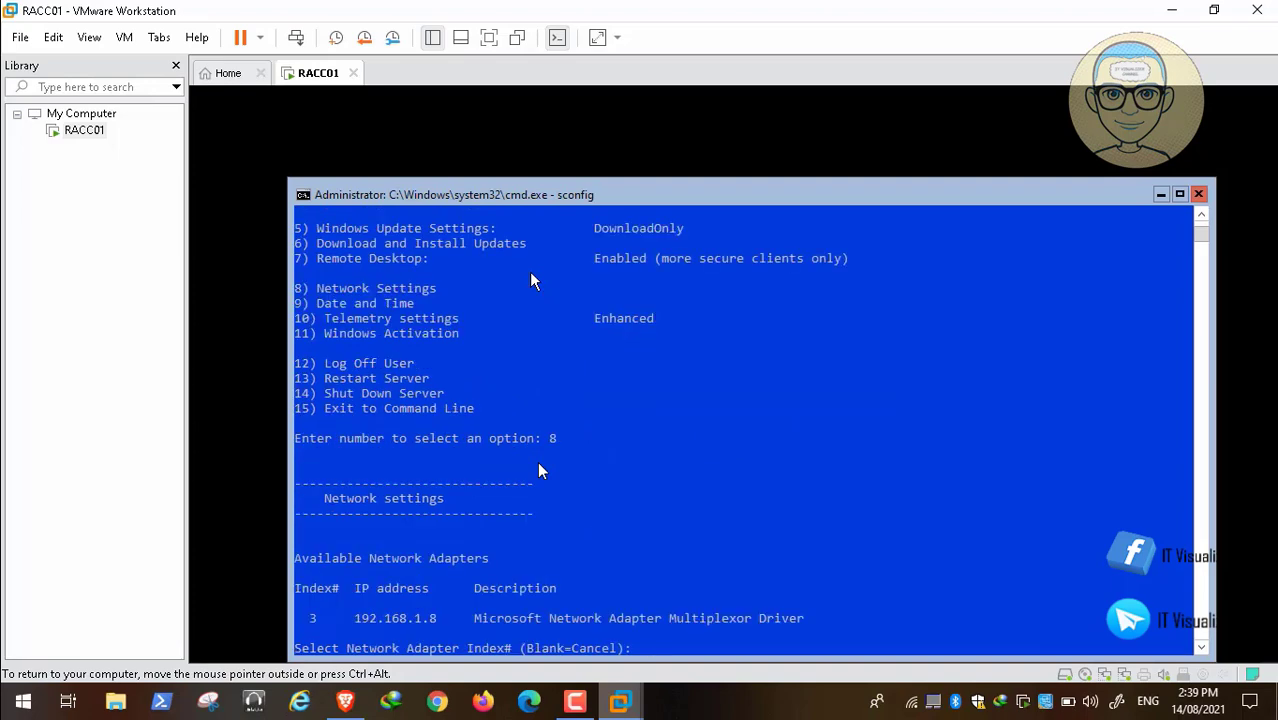
text(3)
key(Return)
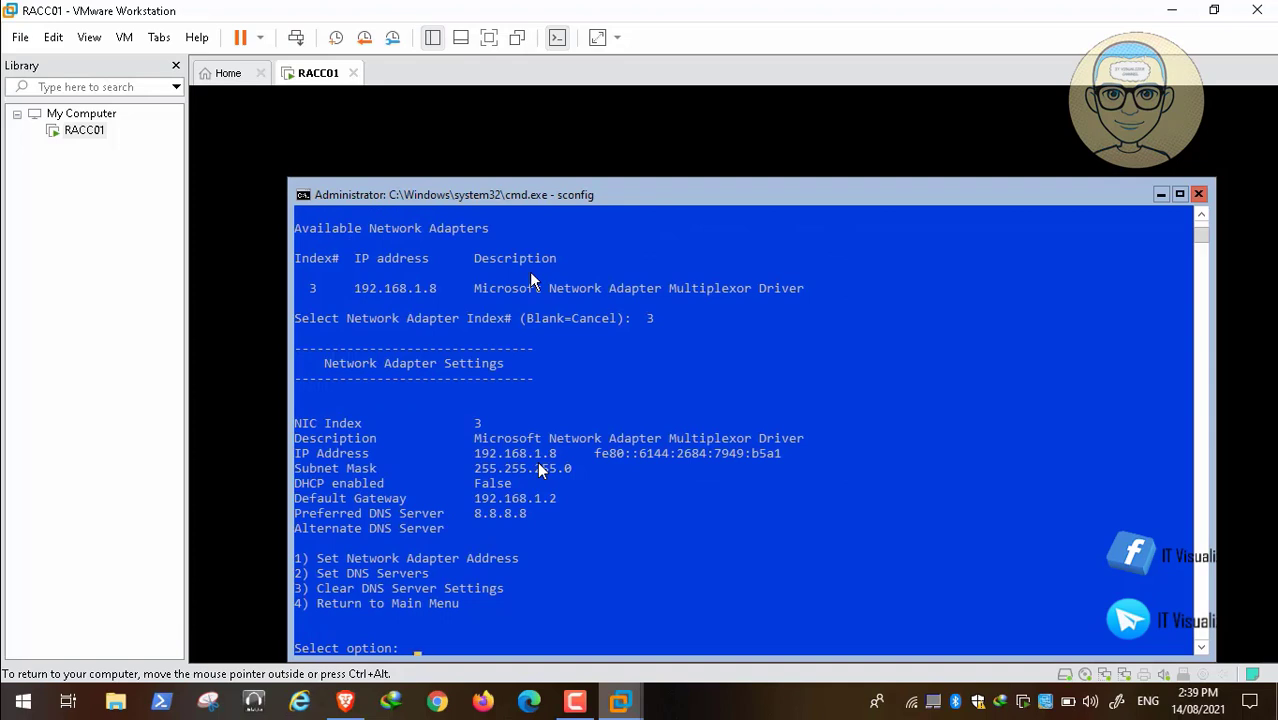
Clear the DNS server settings of network adapter 3 in sconfig and acknowledge the removal.
text(2)
key(BackSpace)
text(3)
key(Return)
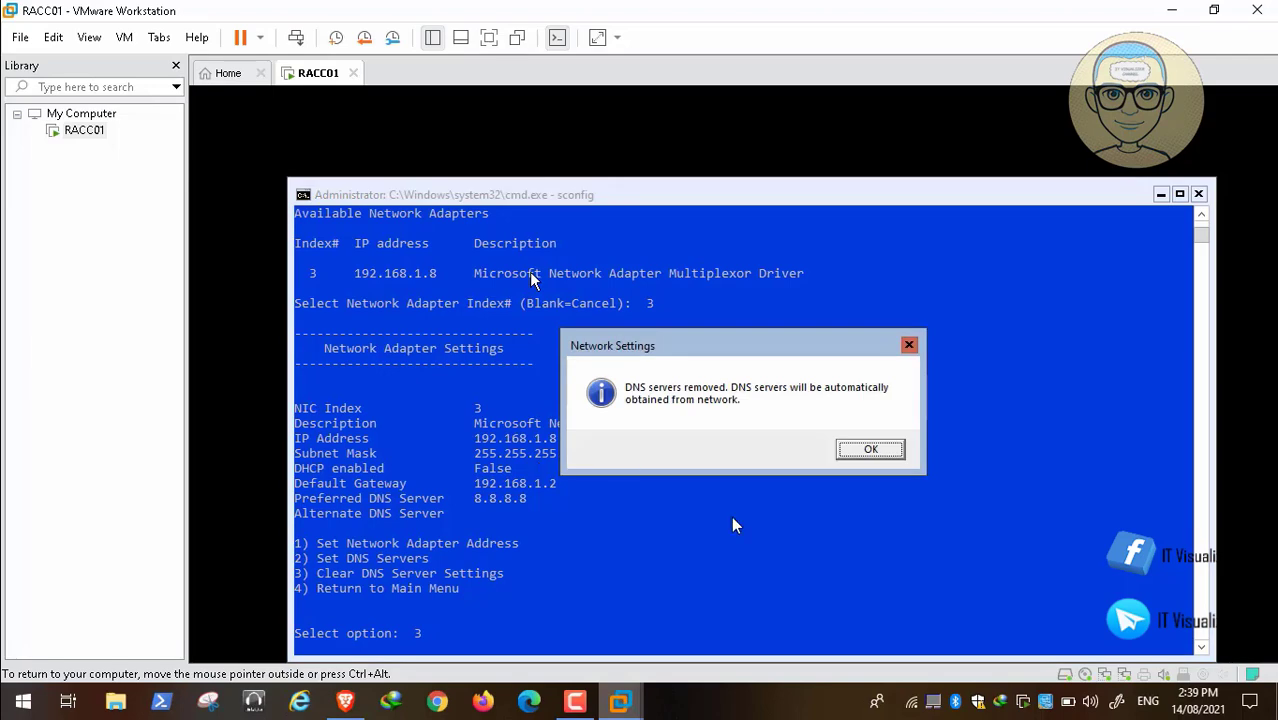
click(871, 450)
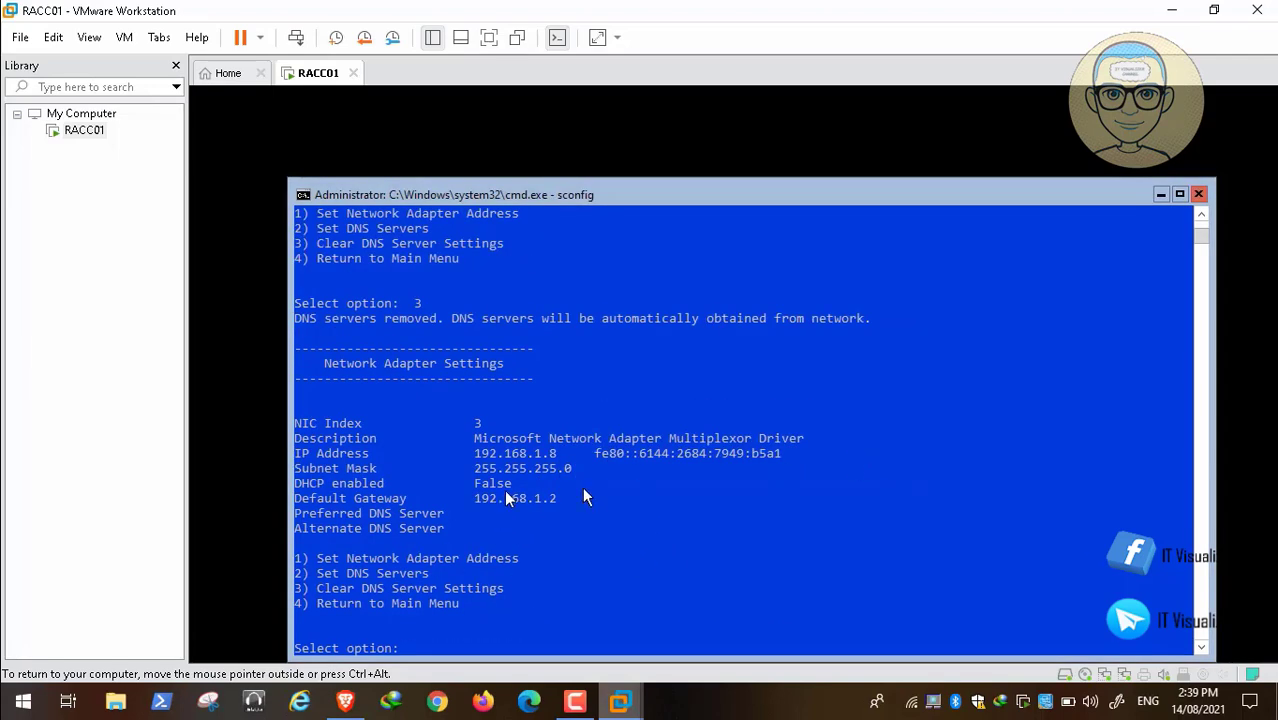
Set the preferred DNS server of network adapter 3 to 192.168.1.8 and leave the alternate DNS server blank.
text(2)
key(Return)
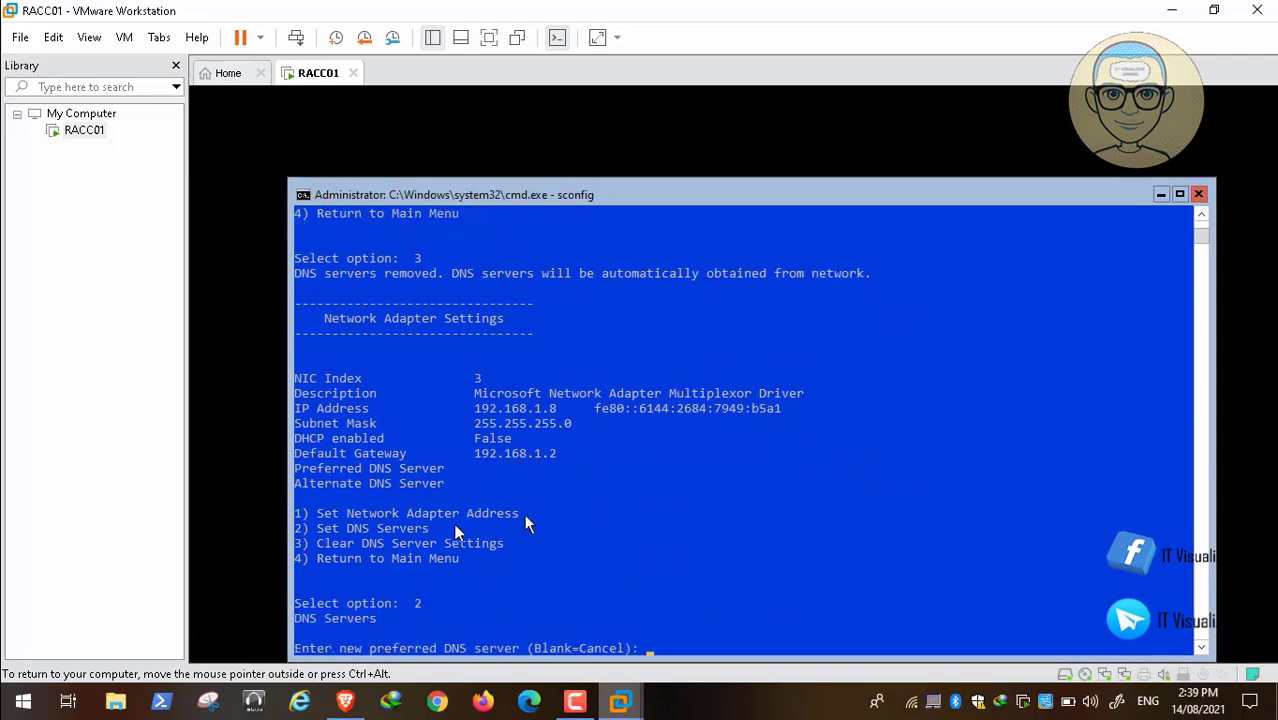
text(192.168.1.8)
key(Return)
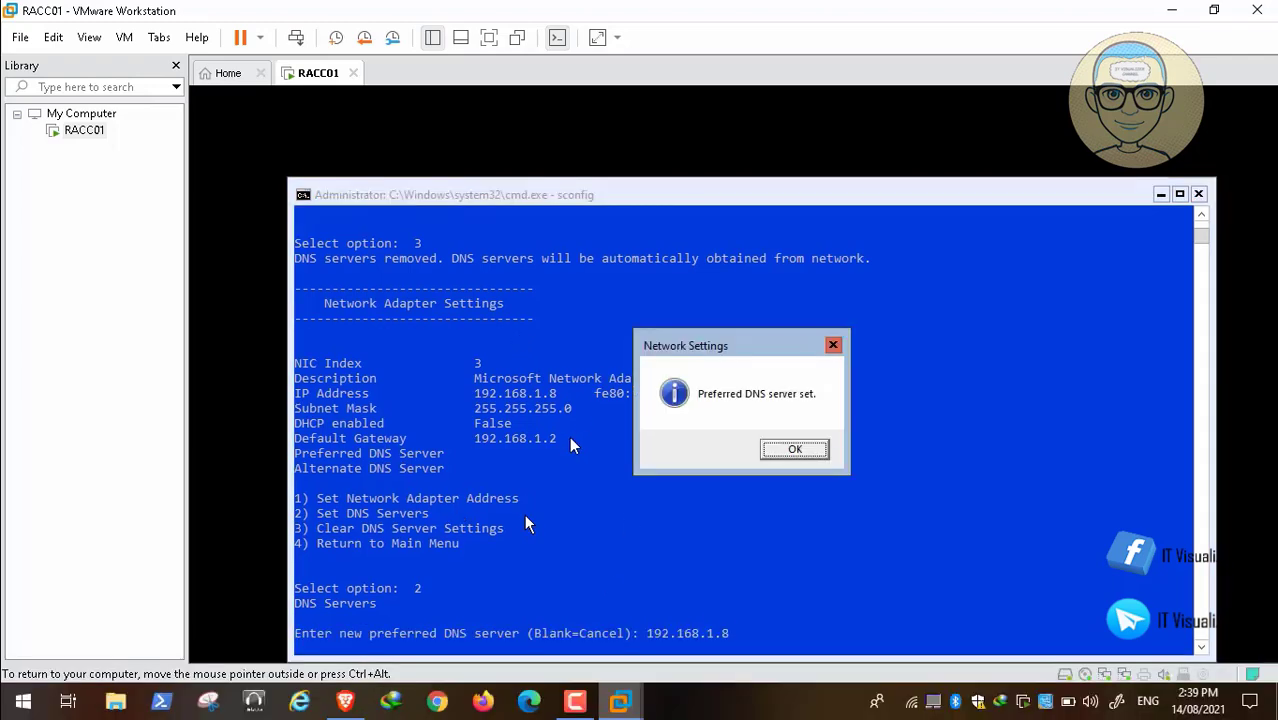
key(Return)
key(Return)
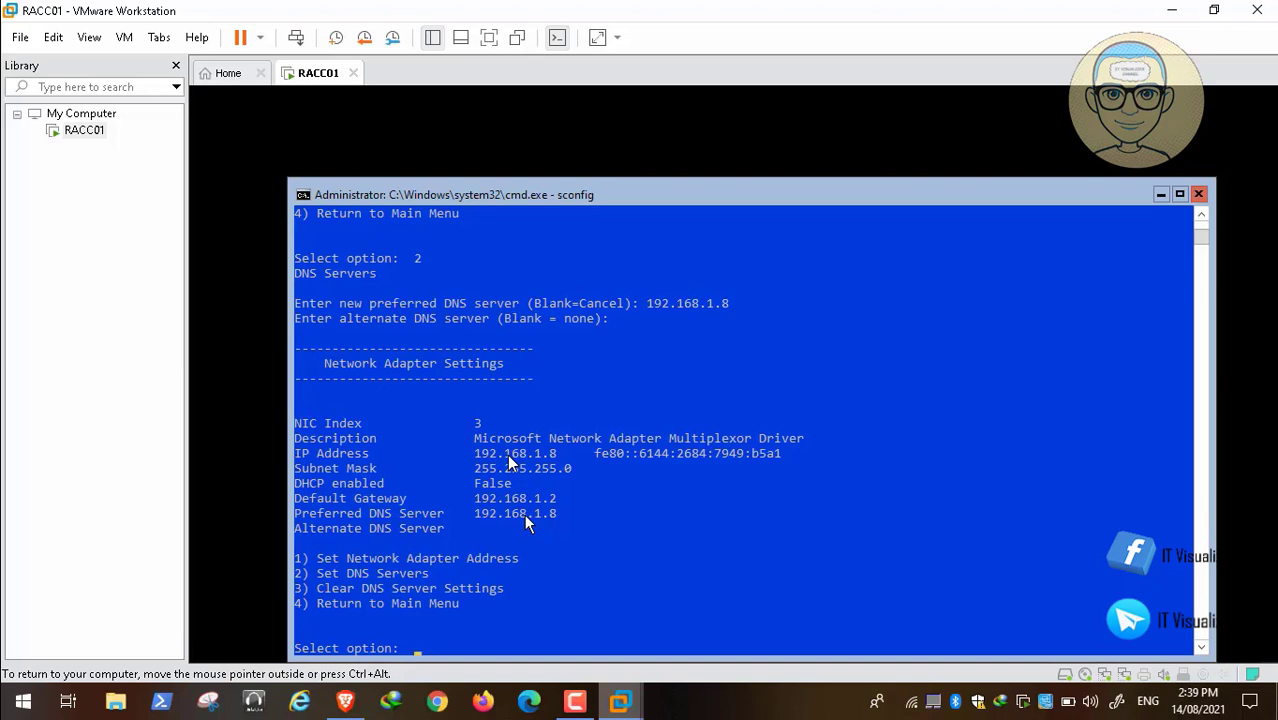
Return to the Server Configuration main menu and exit sconfig to the command line.
text(4)
key(Return)
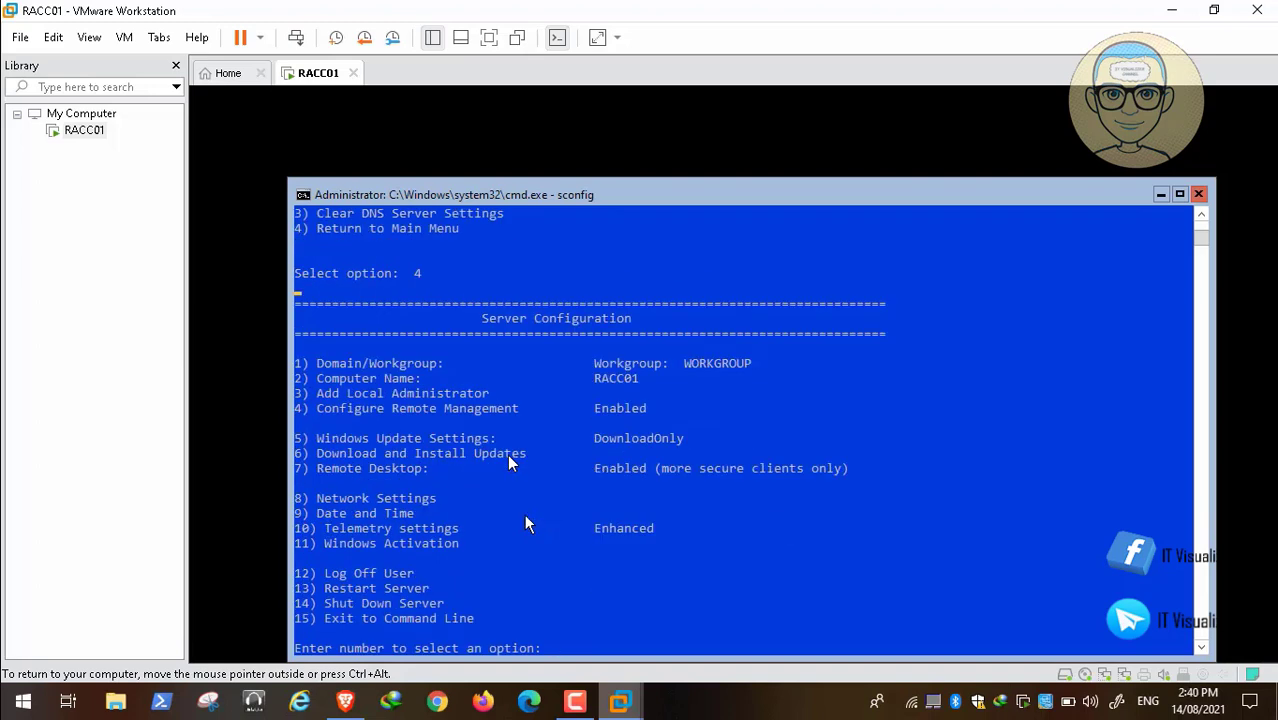
text(15)
key(Return)
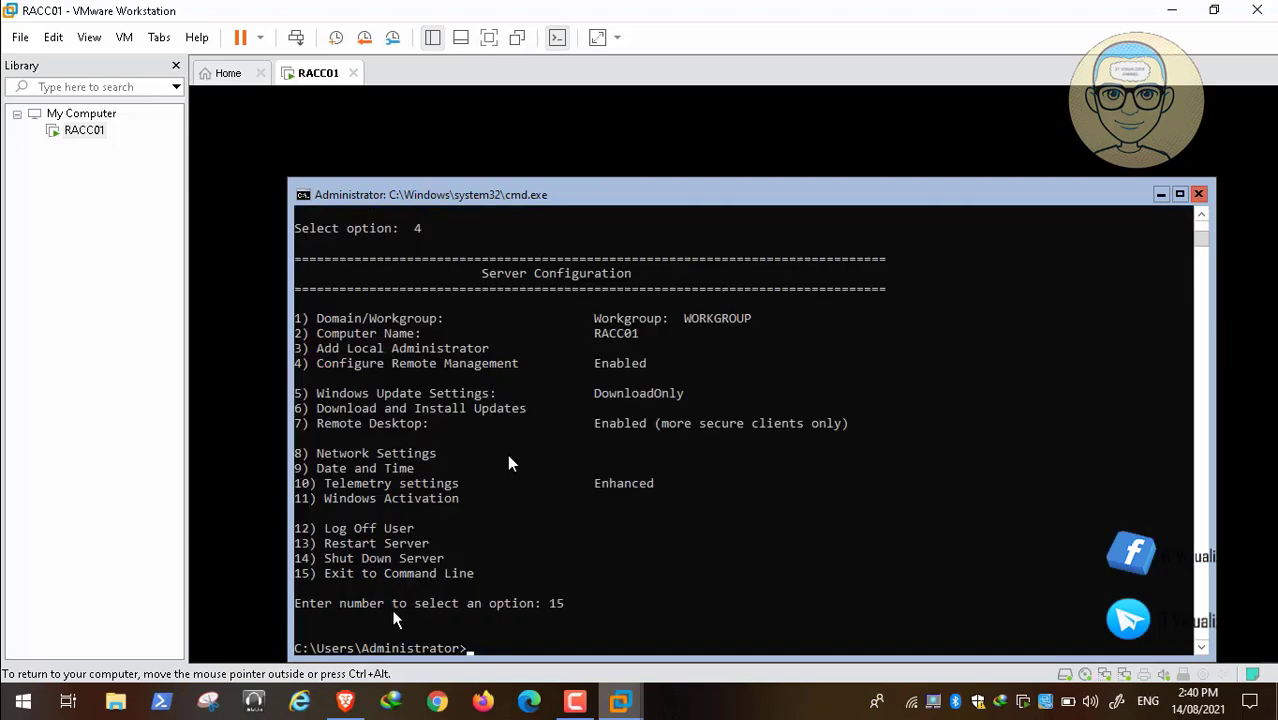
Copy the command Get-WindowsFeature | ? {$_.Name -LIKE 'AD*'} from the YouTube description in Brave and return to the RACC01 console in VMware Workstation.
click(347, 703)
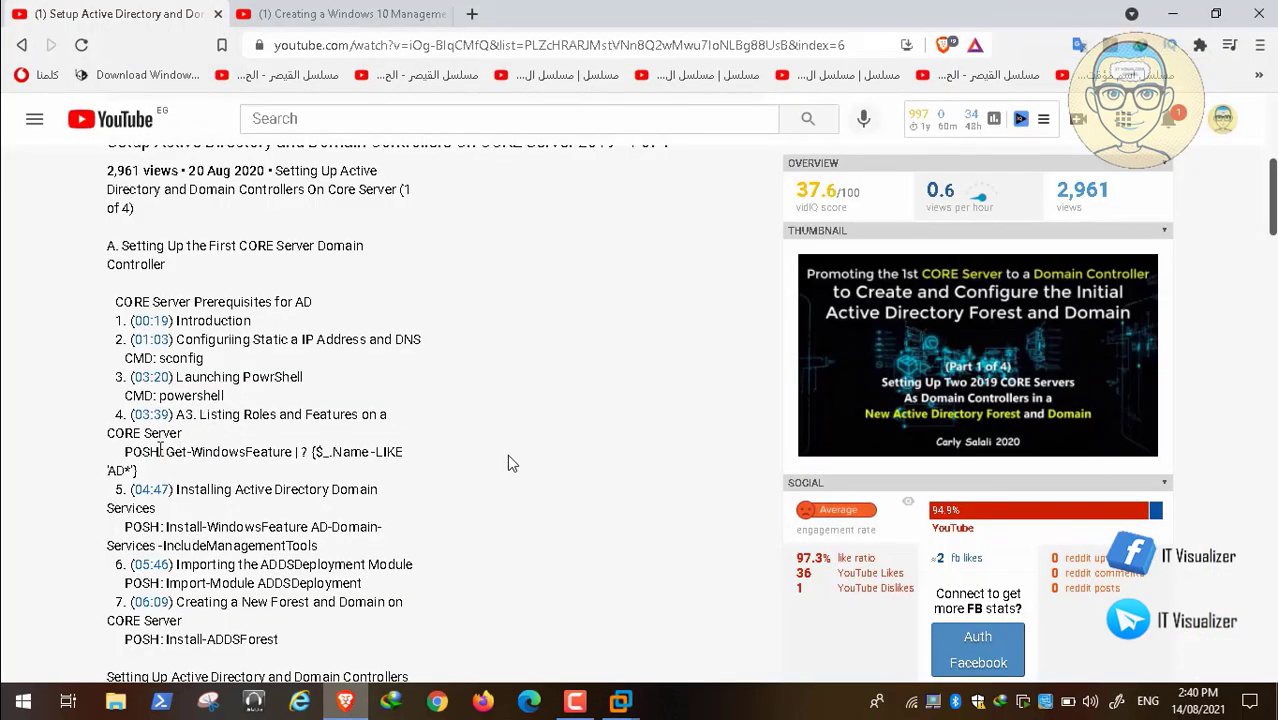
drag(167, 452, 140, 471)
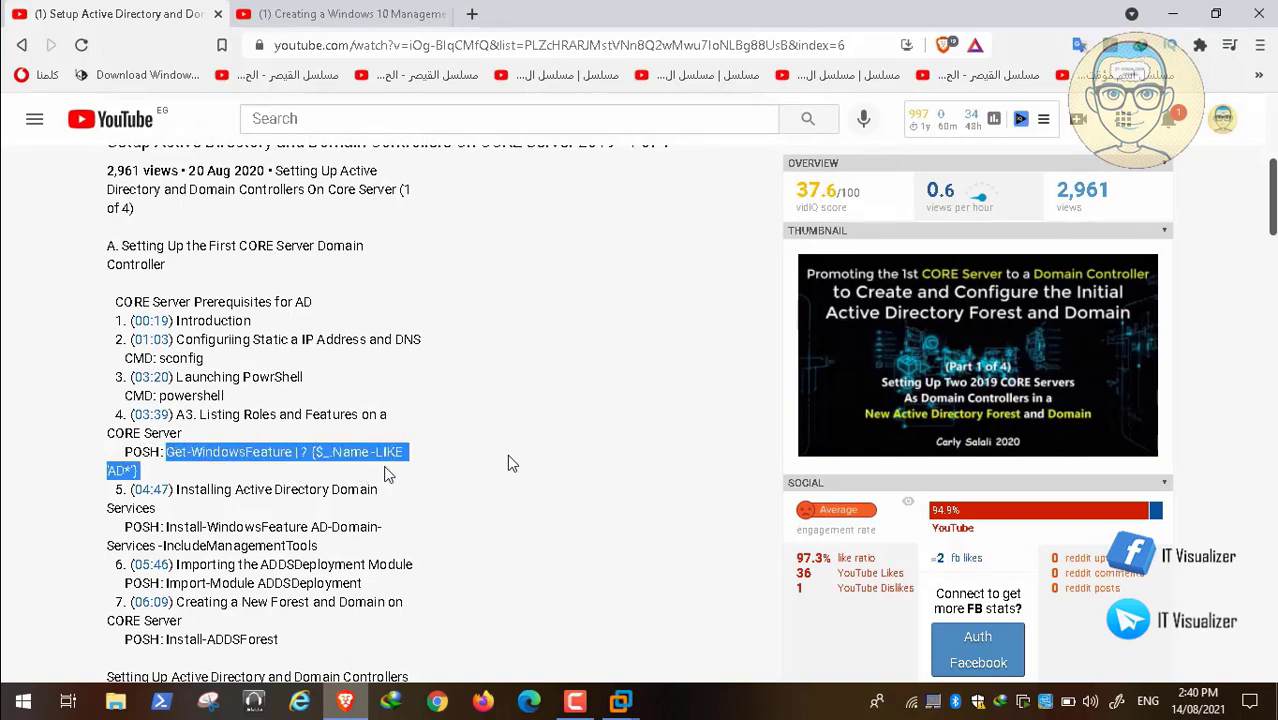
right_click(345, 452)
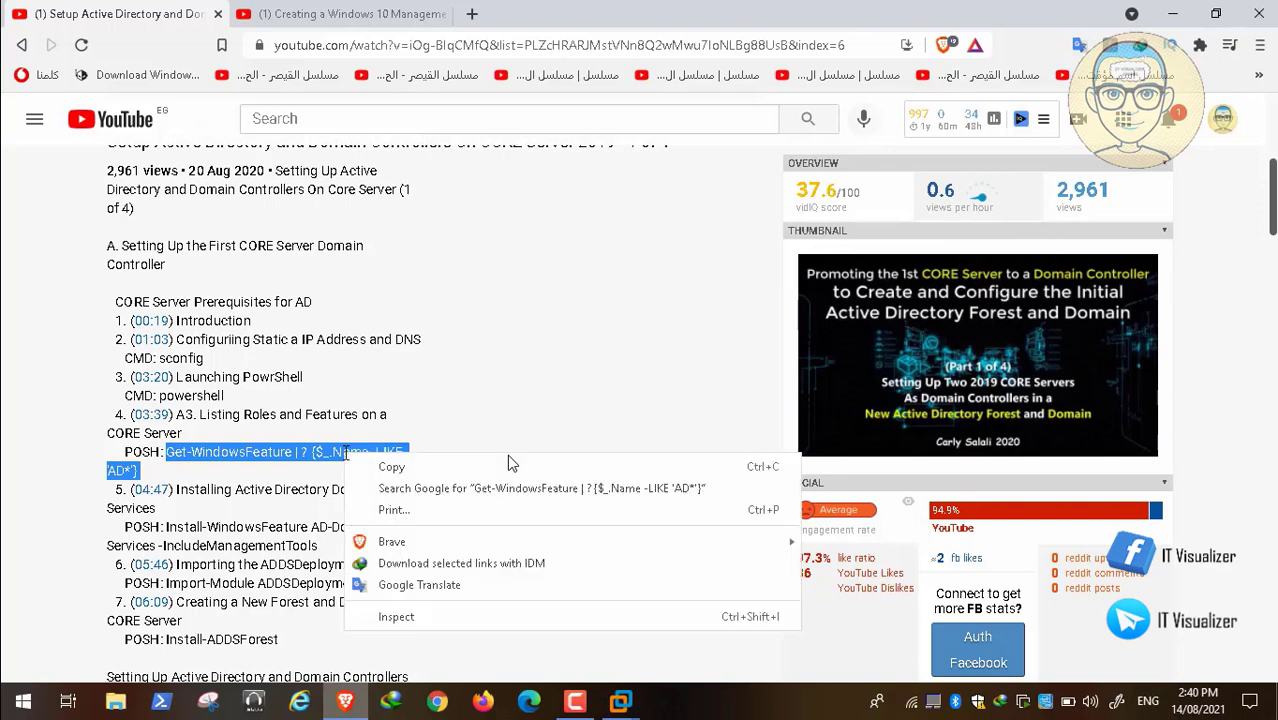
click(366, 465)
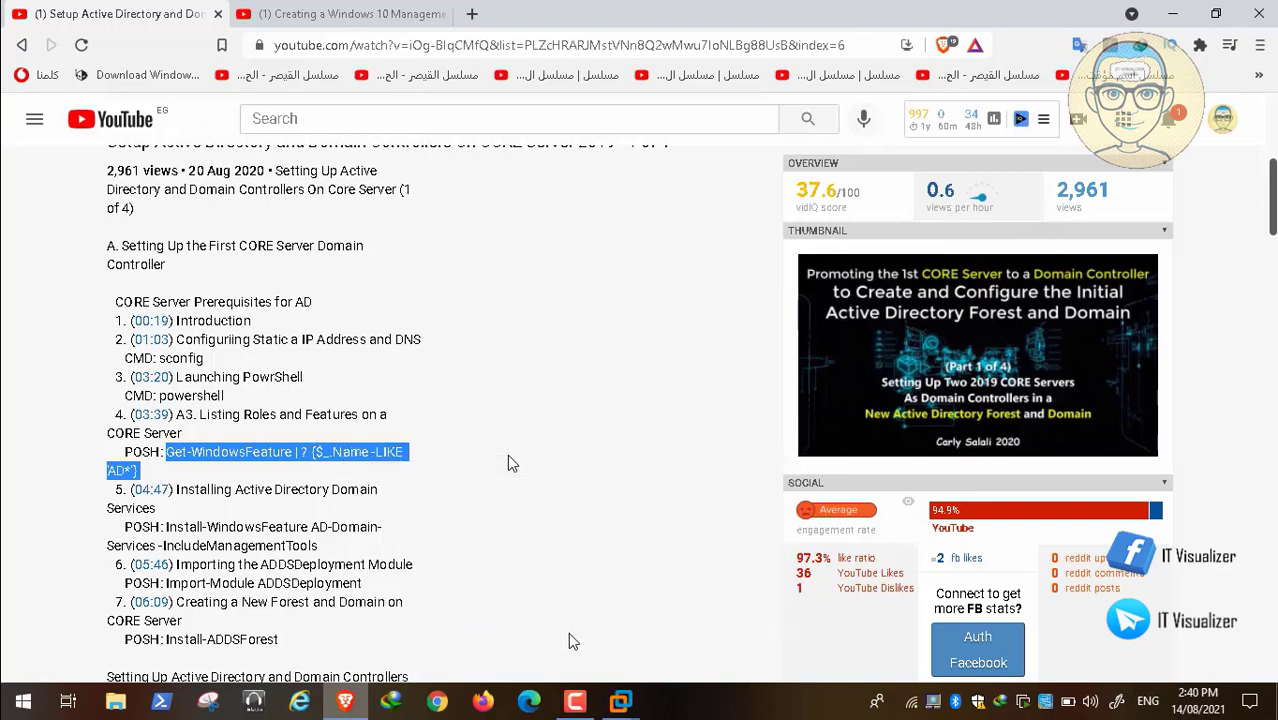
click(619, 702)
click(713, 624)
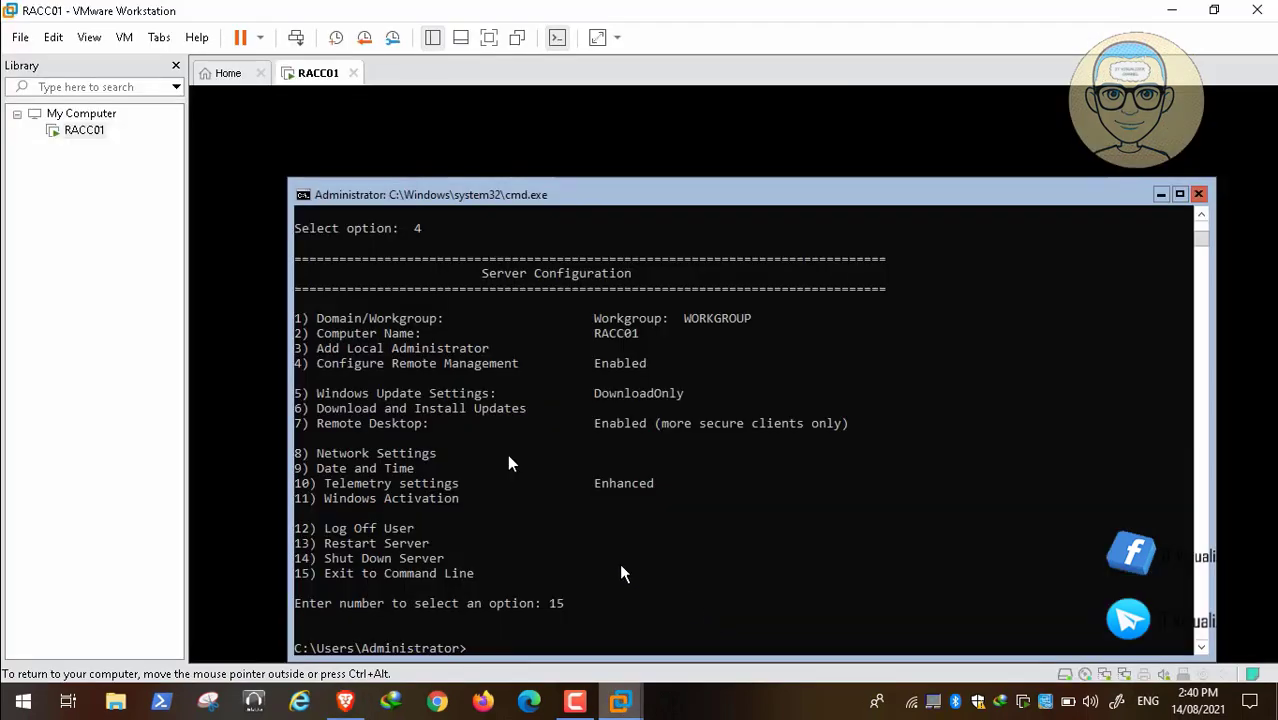
Start PowerShell and run the pasted command Get-WindowsFeature | ? {$_.Name -LIKE 'AD*'} to list the AD roles and features.
text(powershell)
key(Return)
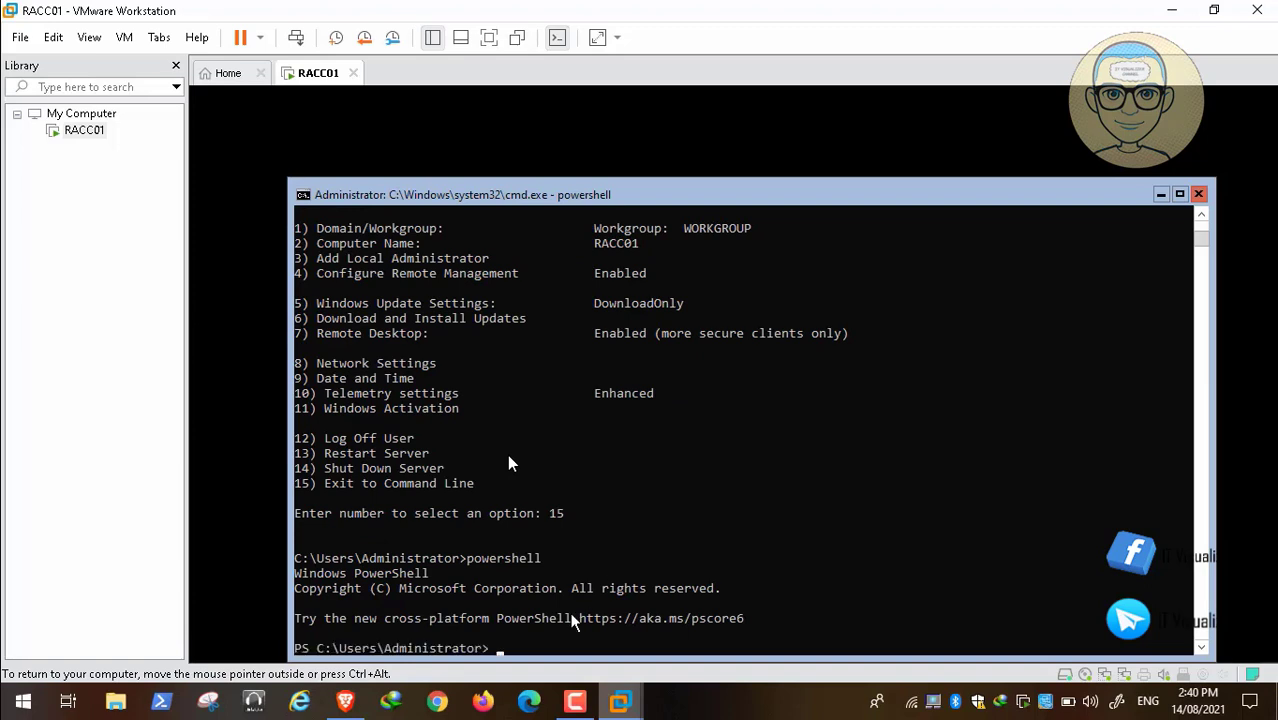
right_click(508, 650)
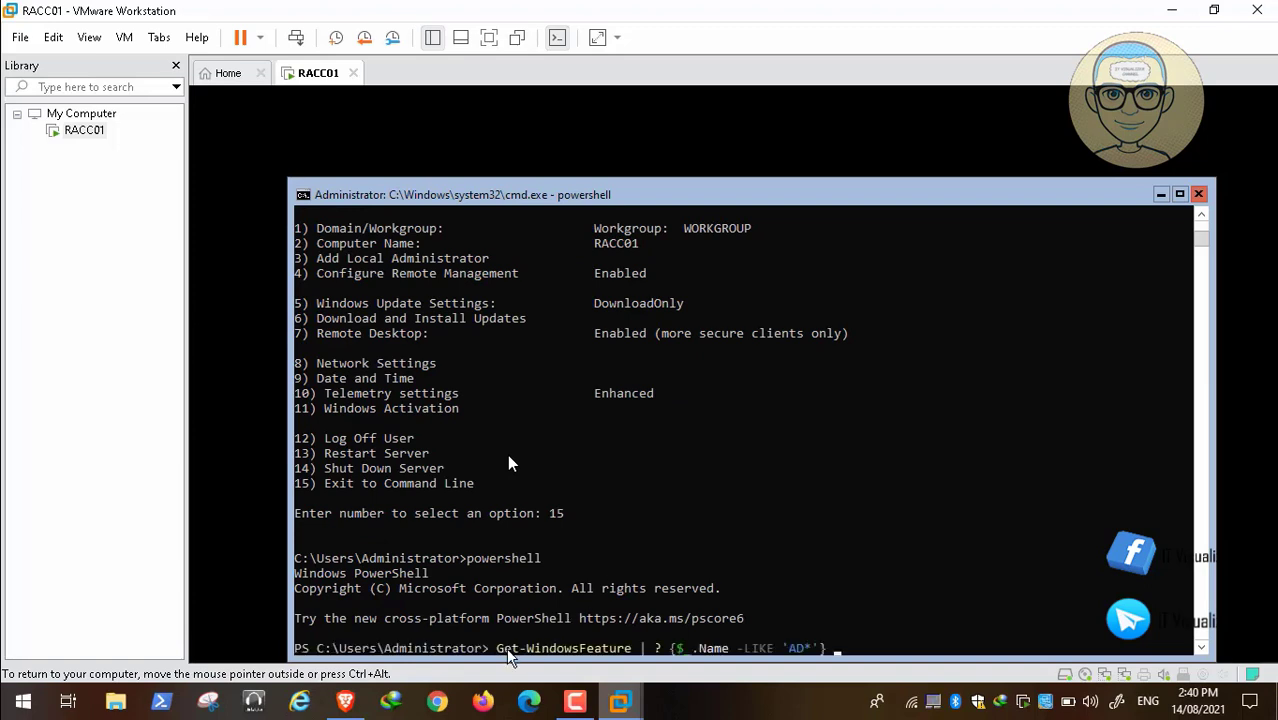
key(Return)
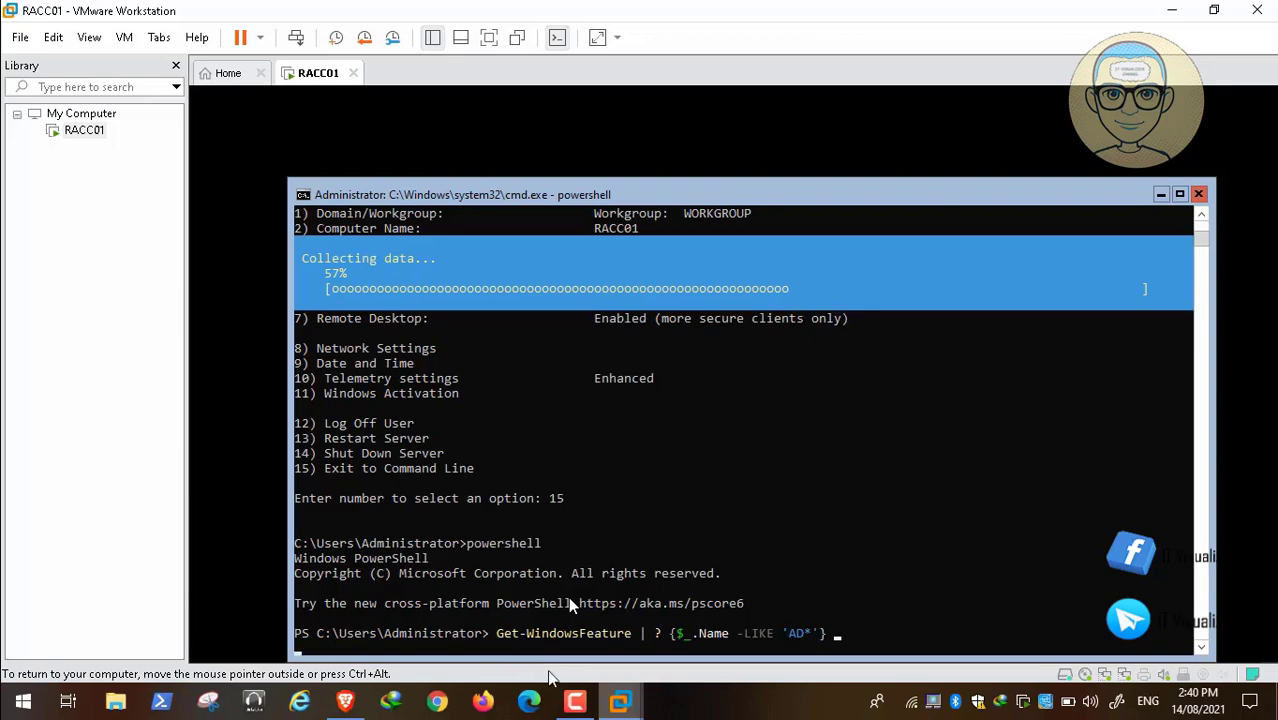
click(576, 706)
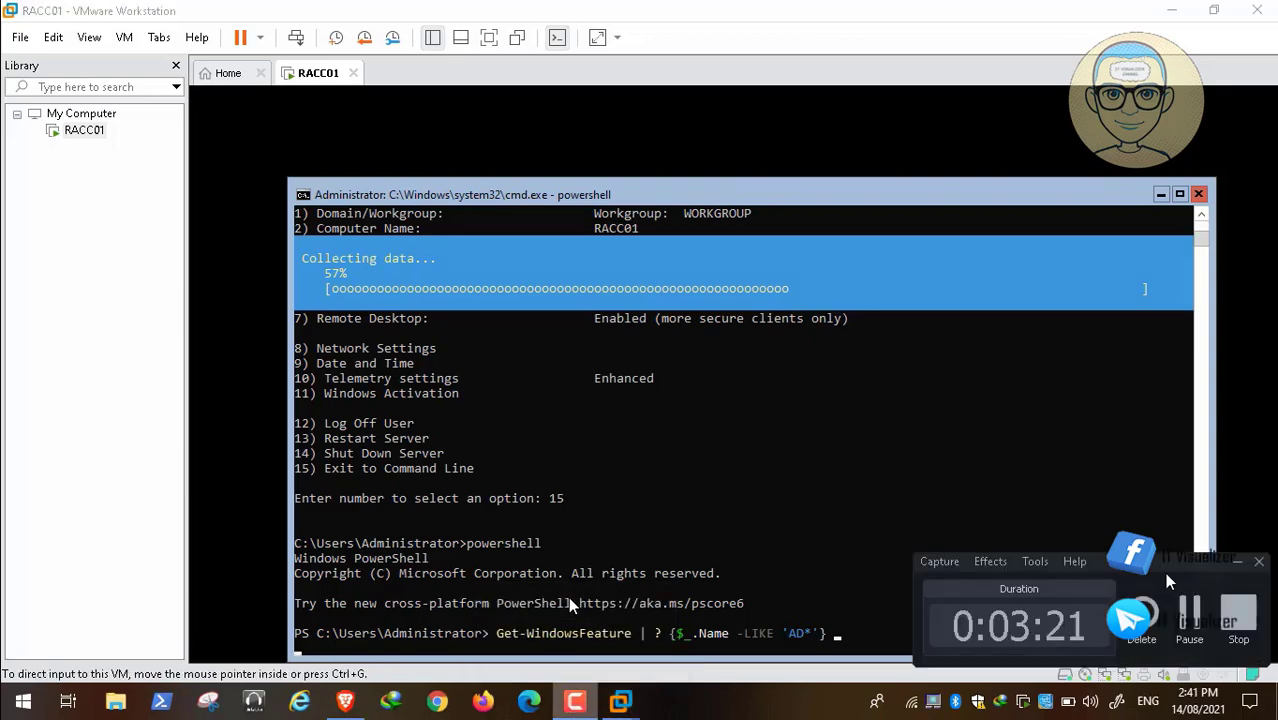
click(1190, 612)
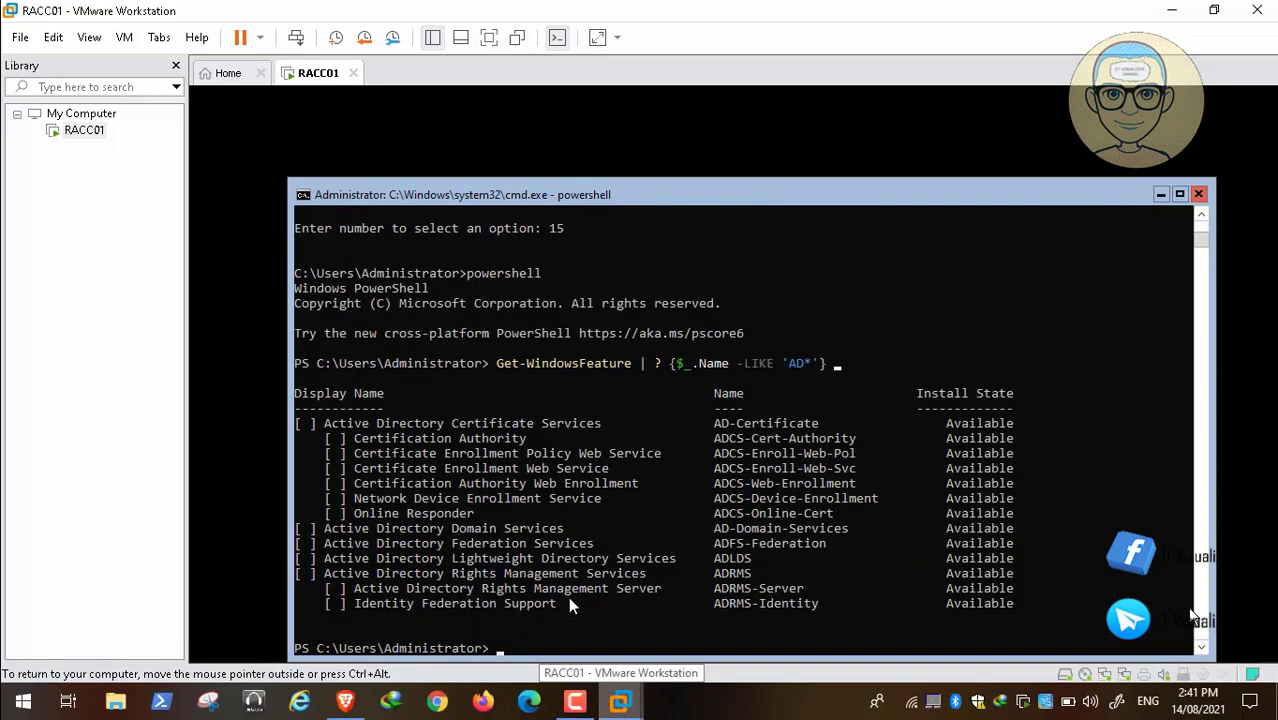
Pause the playing video, move it back to about 03:20 and resume playback to review the AD feature list.
mouse_move(110, 680)
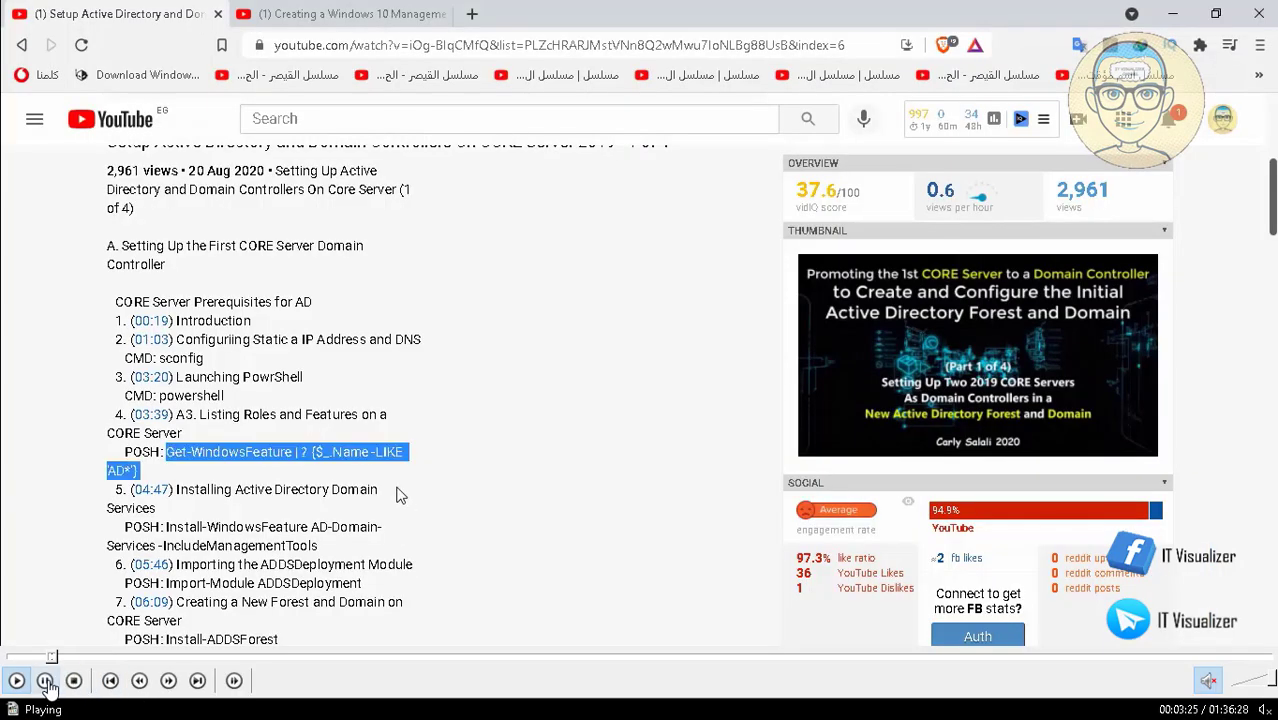
click(46, 681)
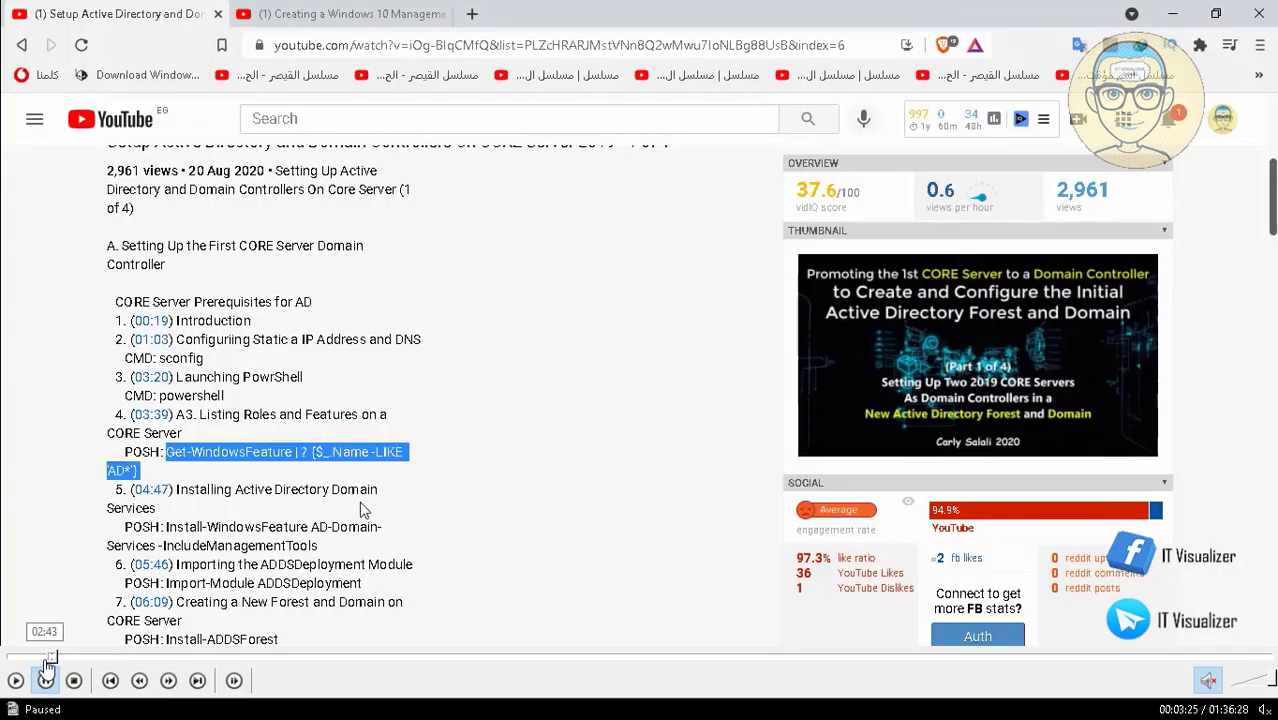
click(52, 660)
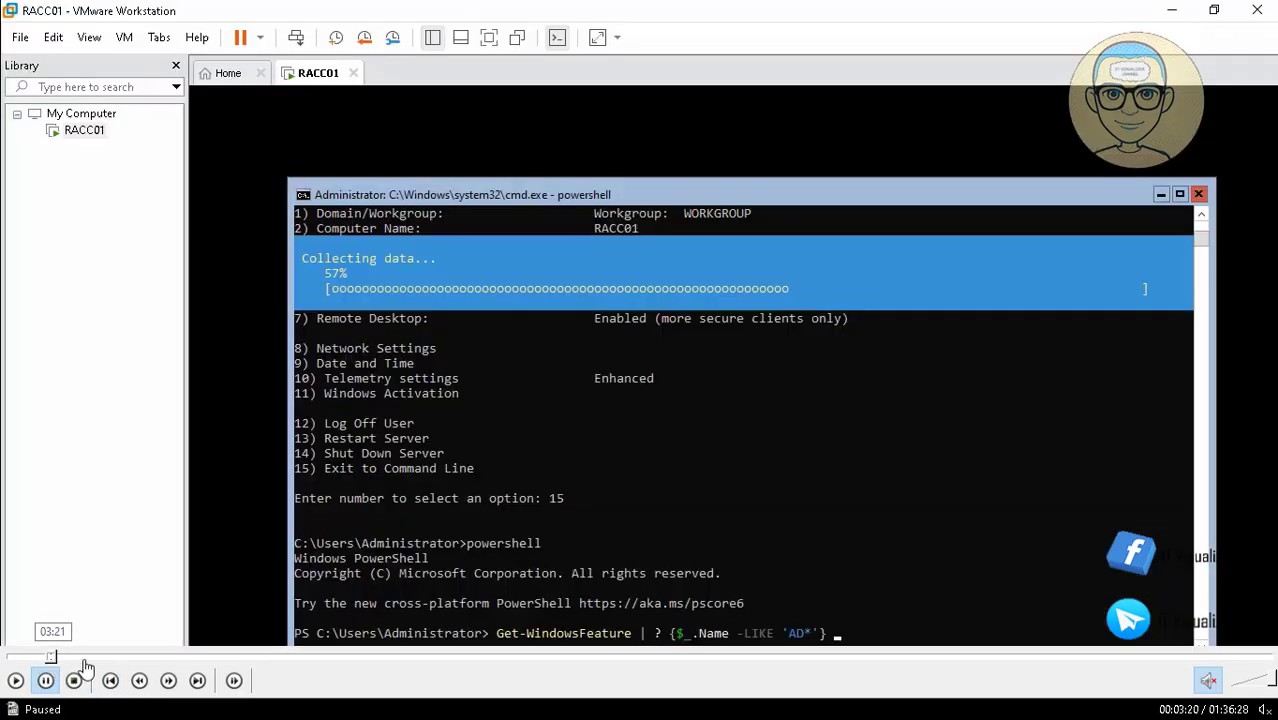
click(16, 681)
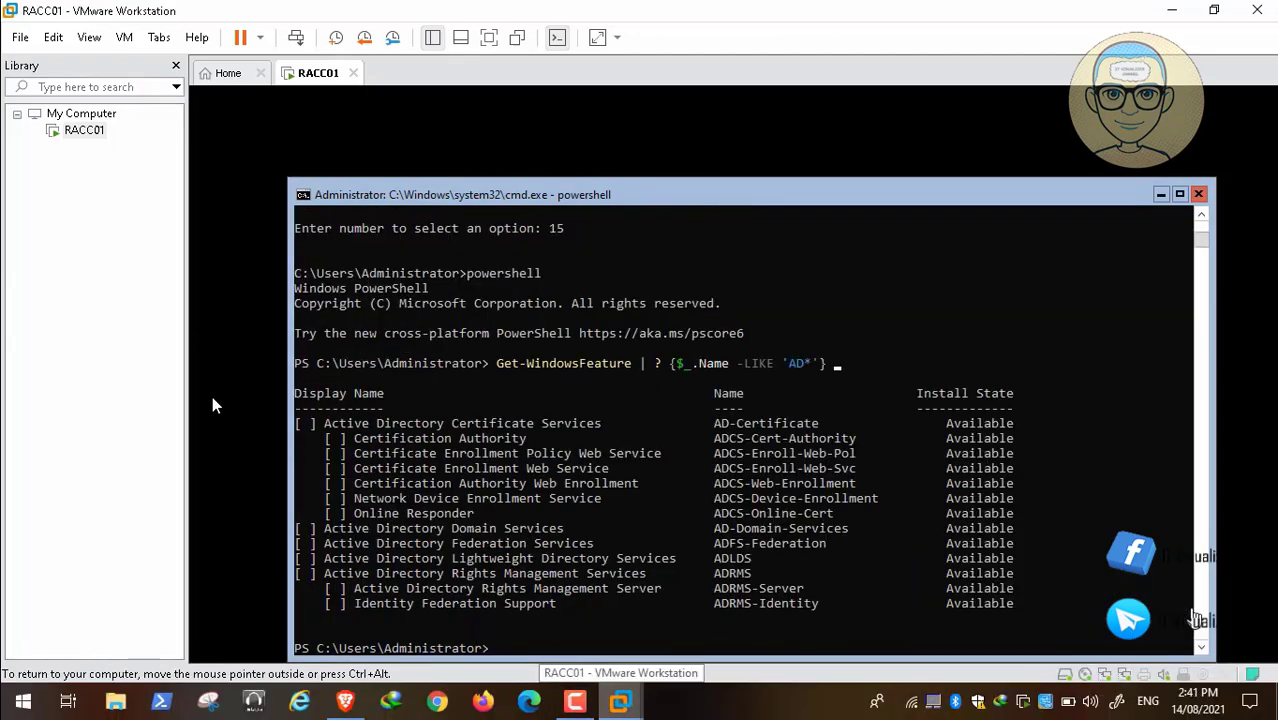
mouse_move(52, 688)
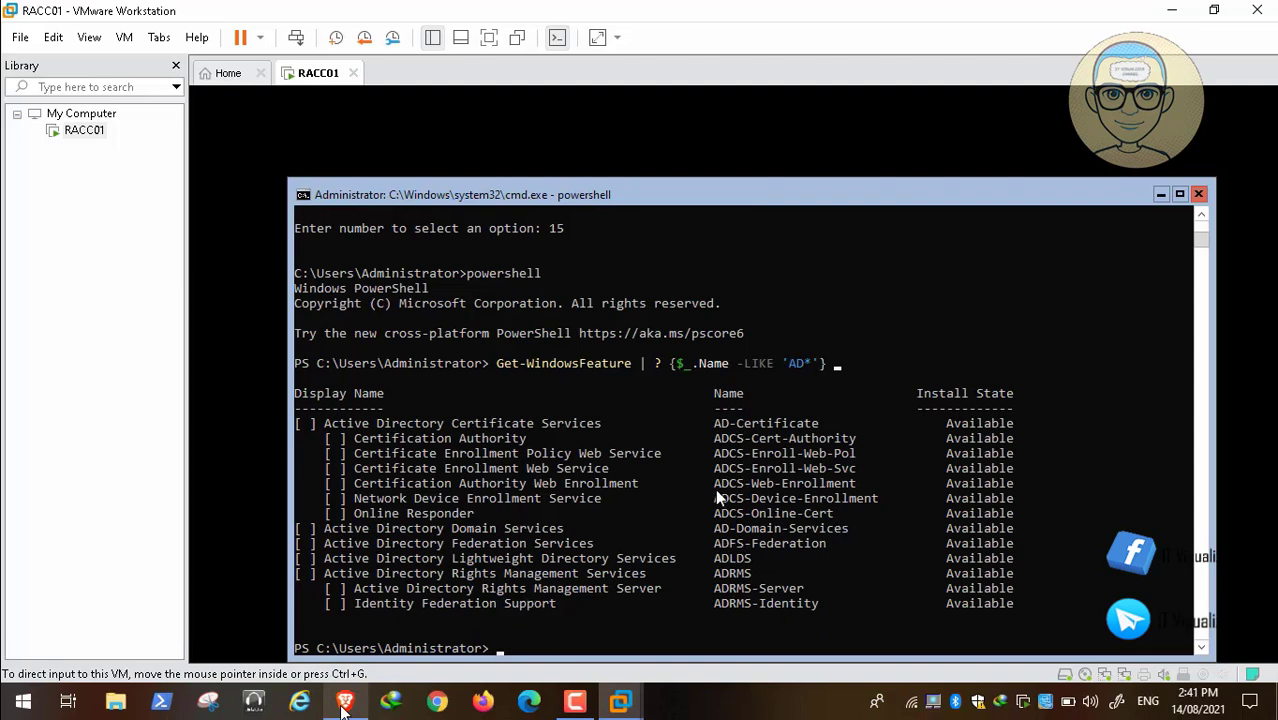
mouse_move(6, 682)
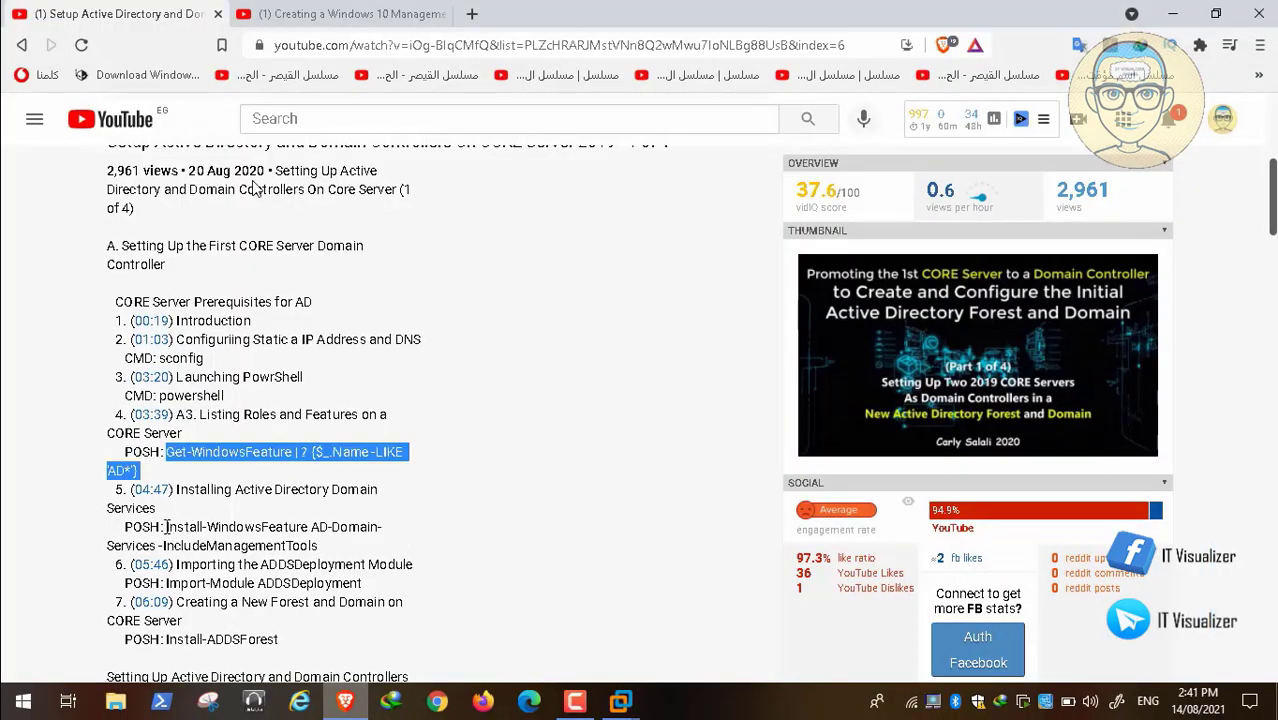
Copy Install-WindowsFeature AD-Domain-Services -IncludeManagementTools from the YouTube description and run it in the RACC01 PowerShell console in VMware Workstation.
drag(166, 527, 370, 551)
right_click(256, 540)
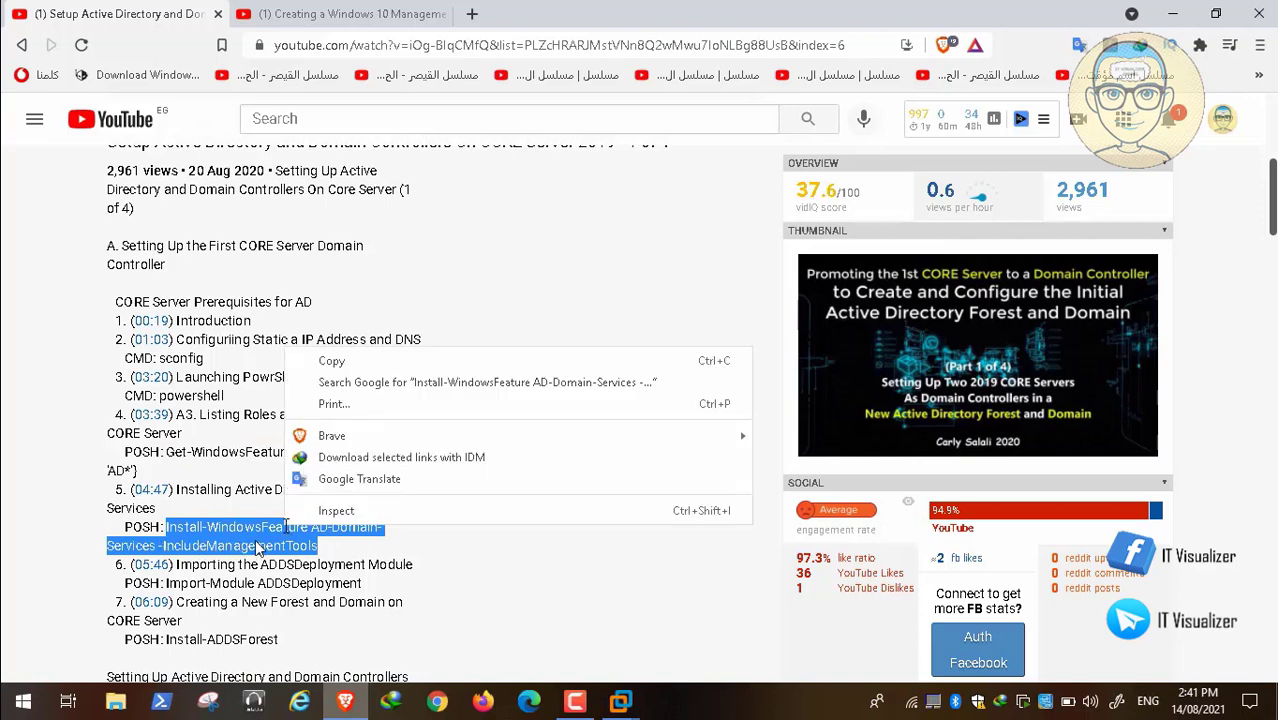
click(378, 362)
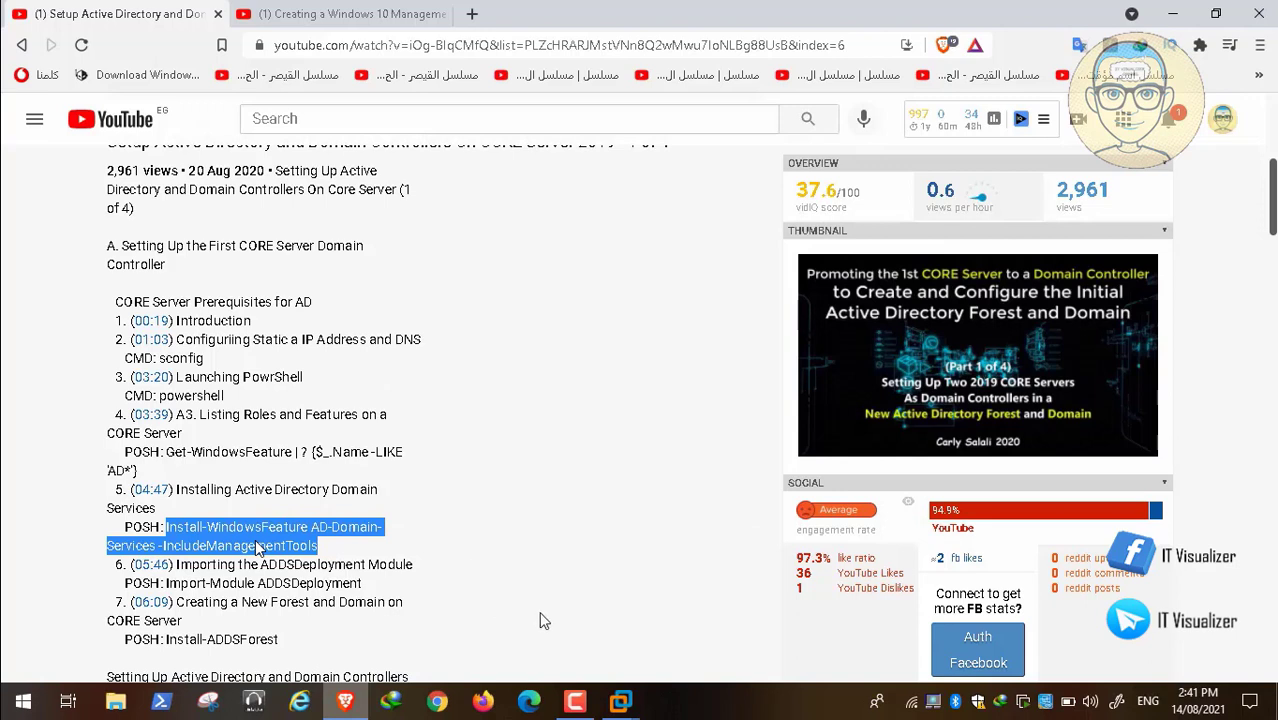
click(620, 701)
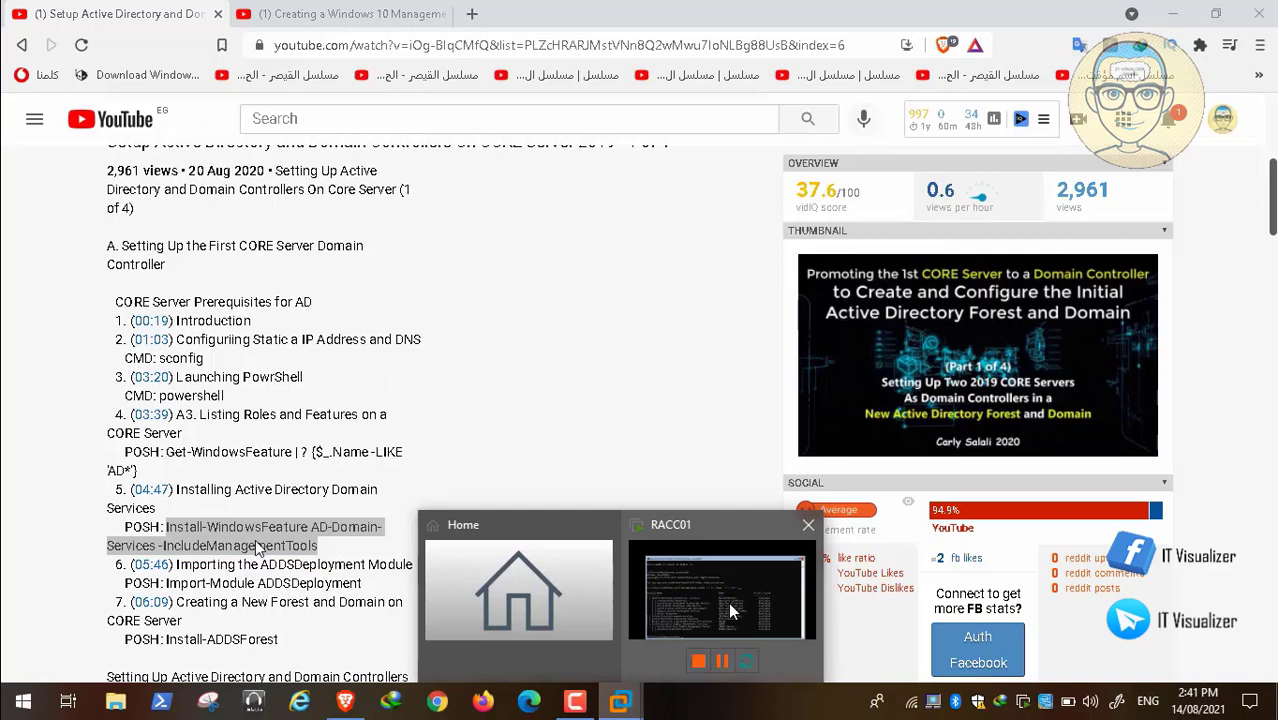
click(730, 604)
right_click(500, 653)
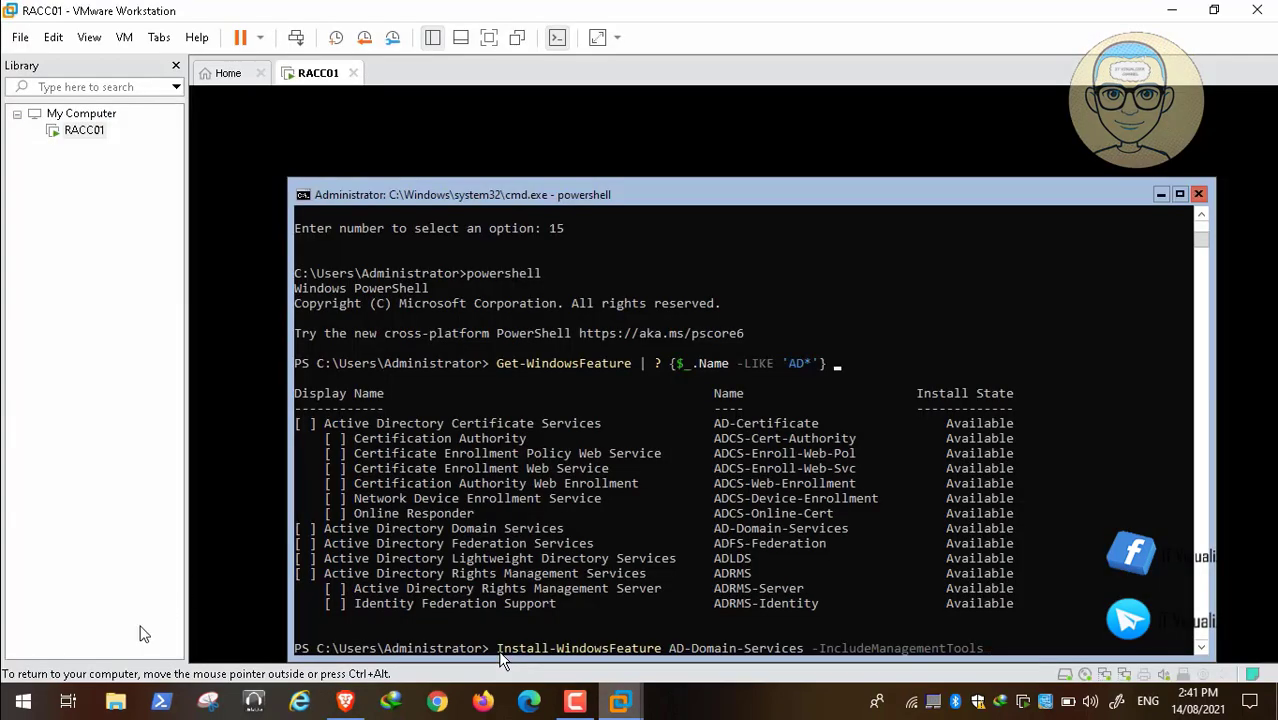
click(46, 680)
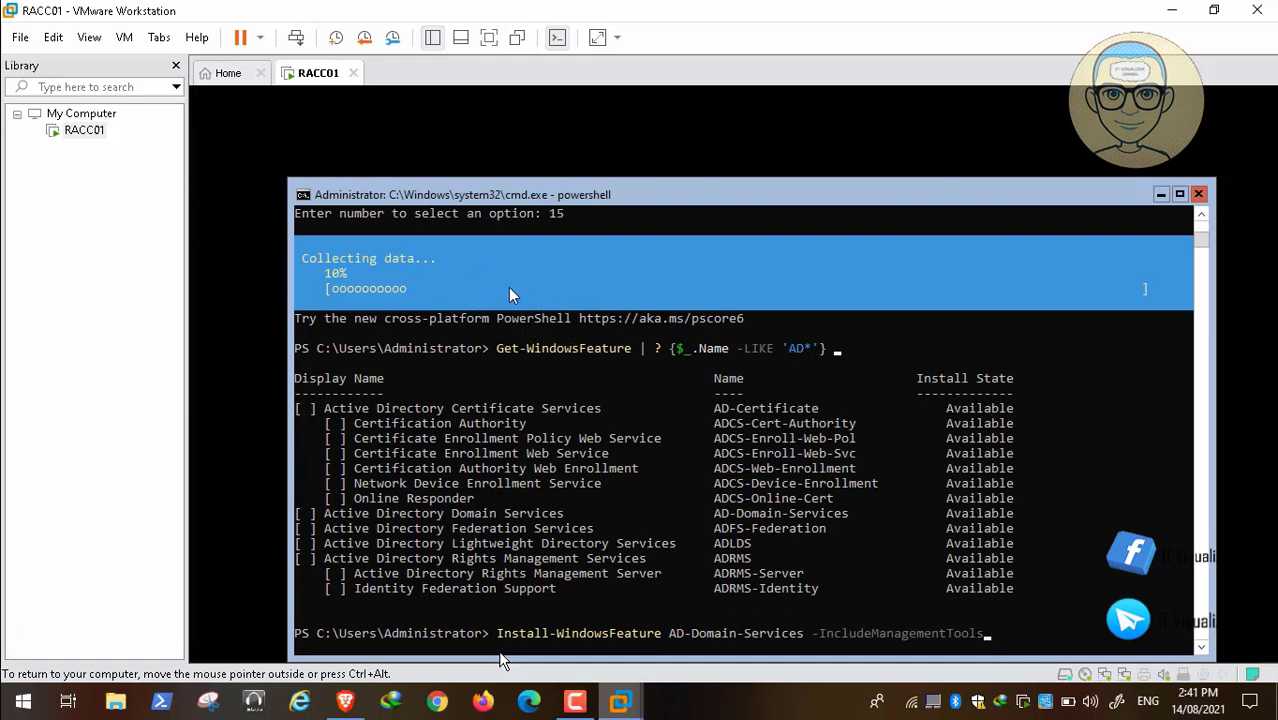
double_click(596, 392)
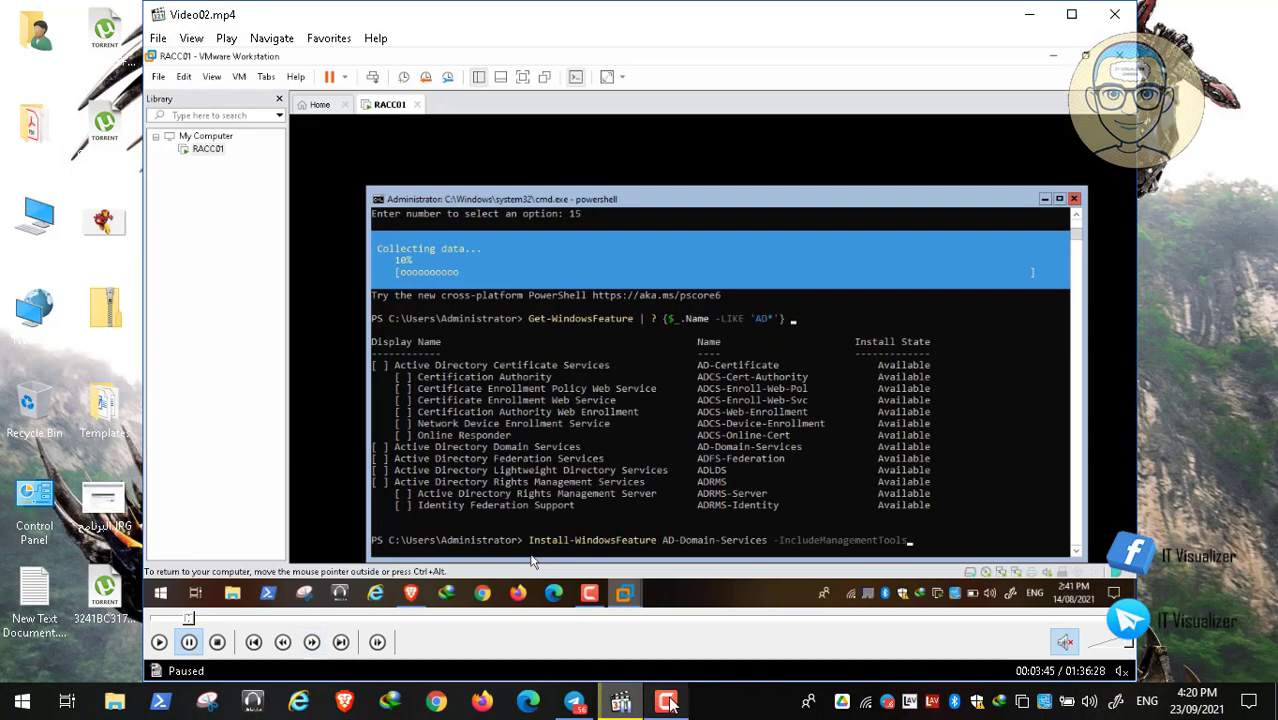
click(665, 701)
click(1188, 610)
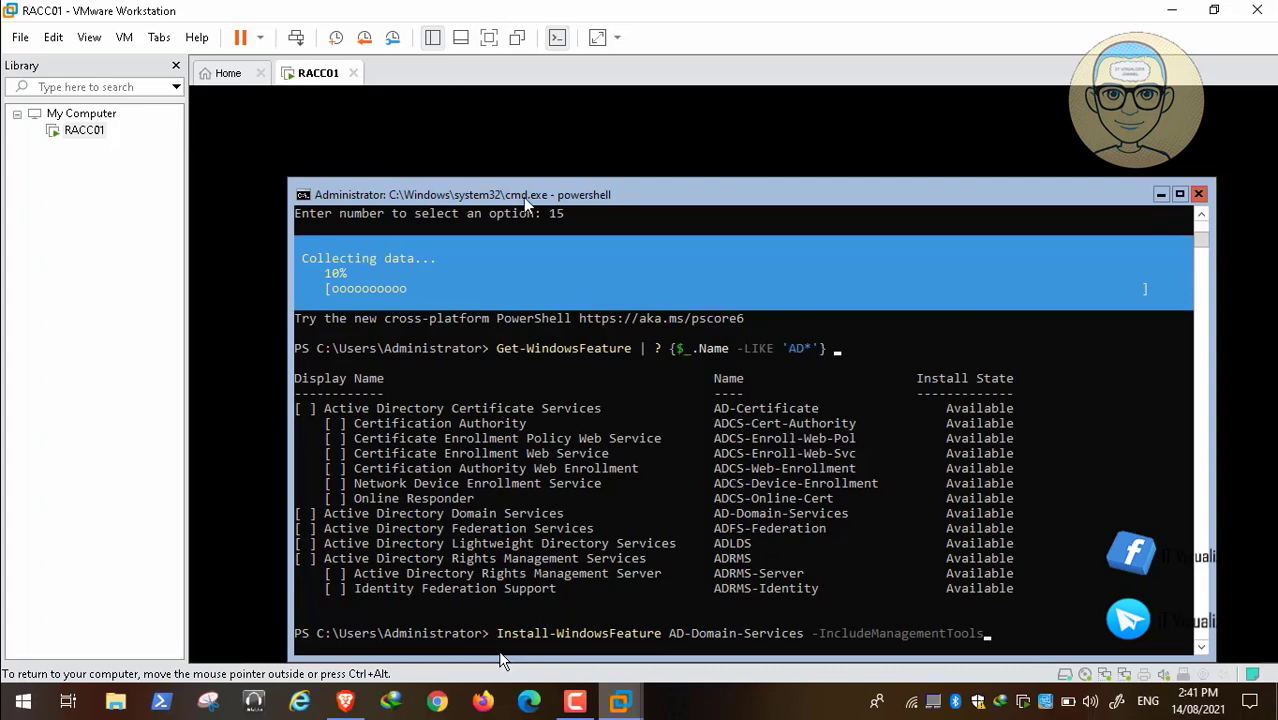
click(17, 681)
click(17, 681)
double_click(486, 412)
click(667, 702)
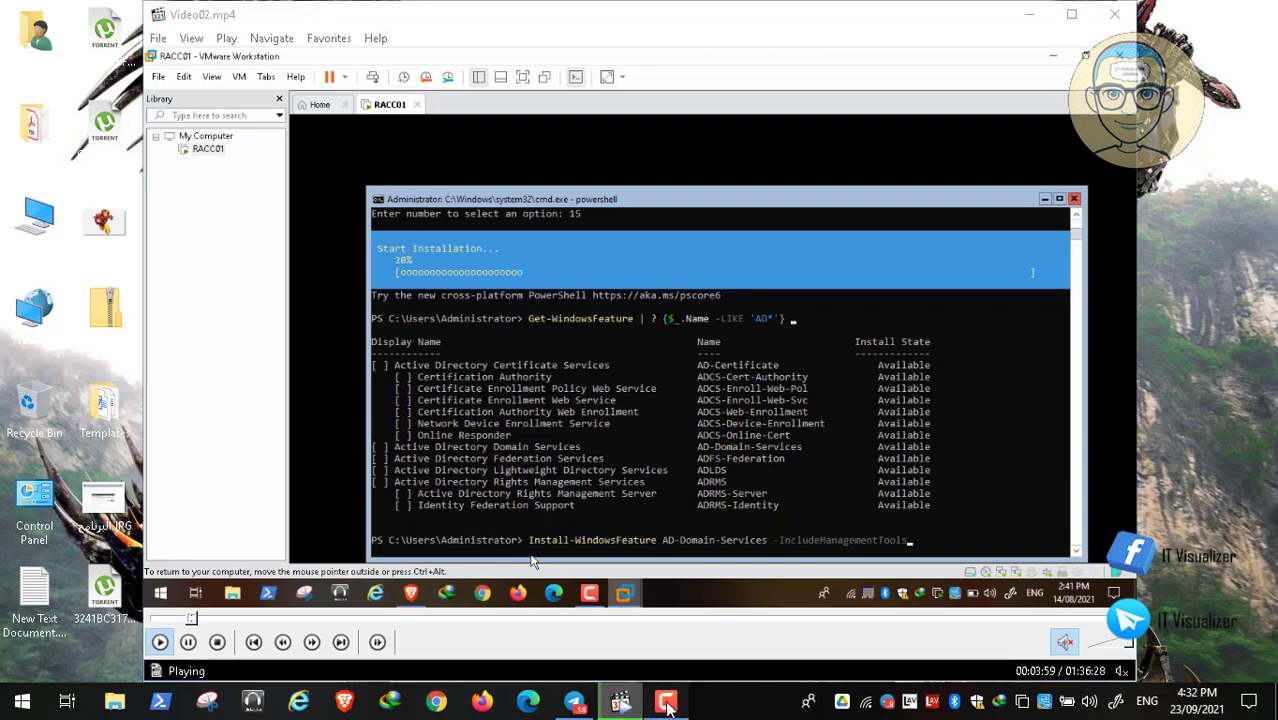
click(667, 702)
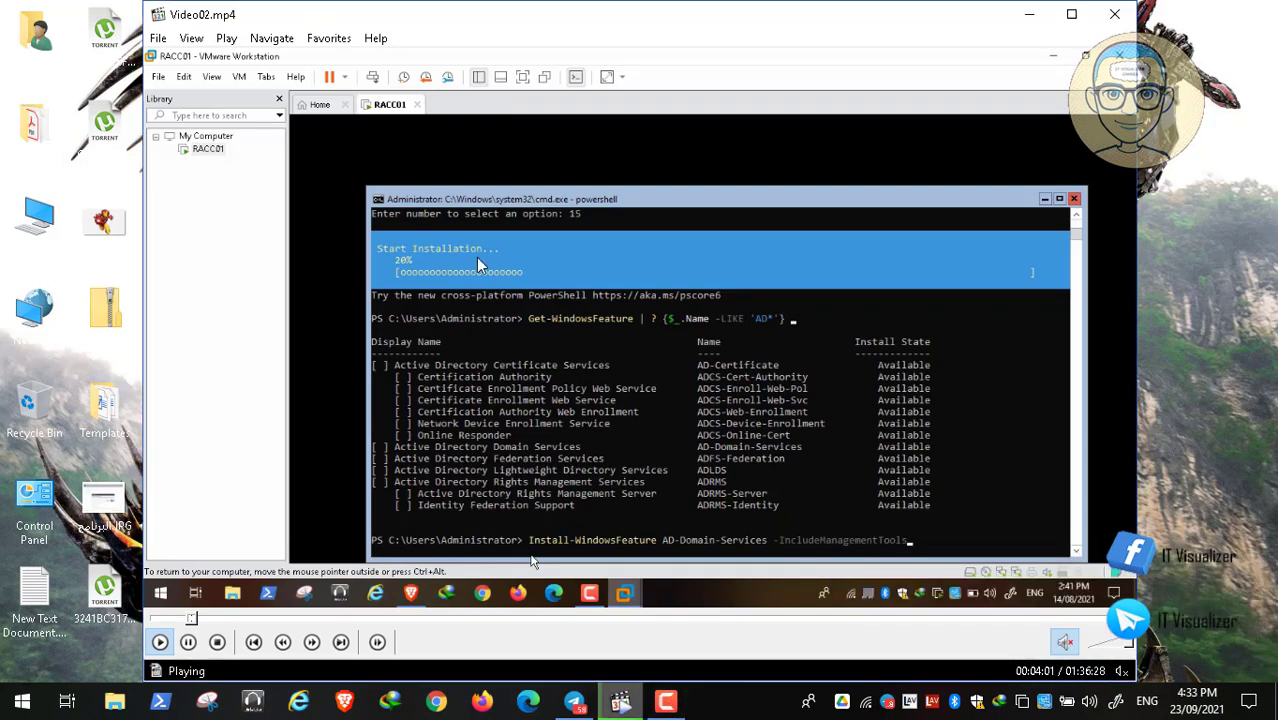
double_click(478, 265)
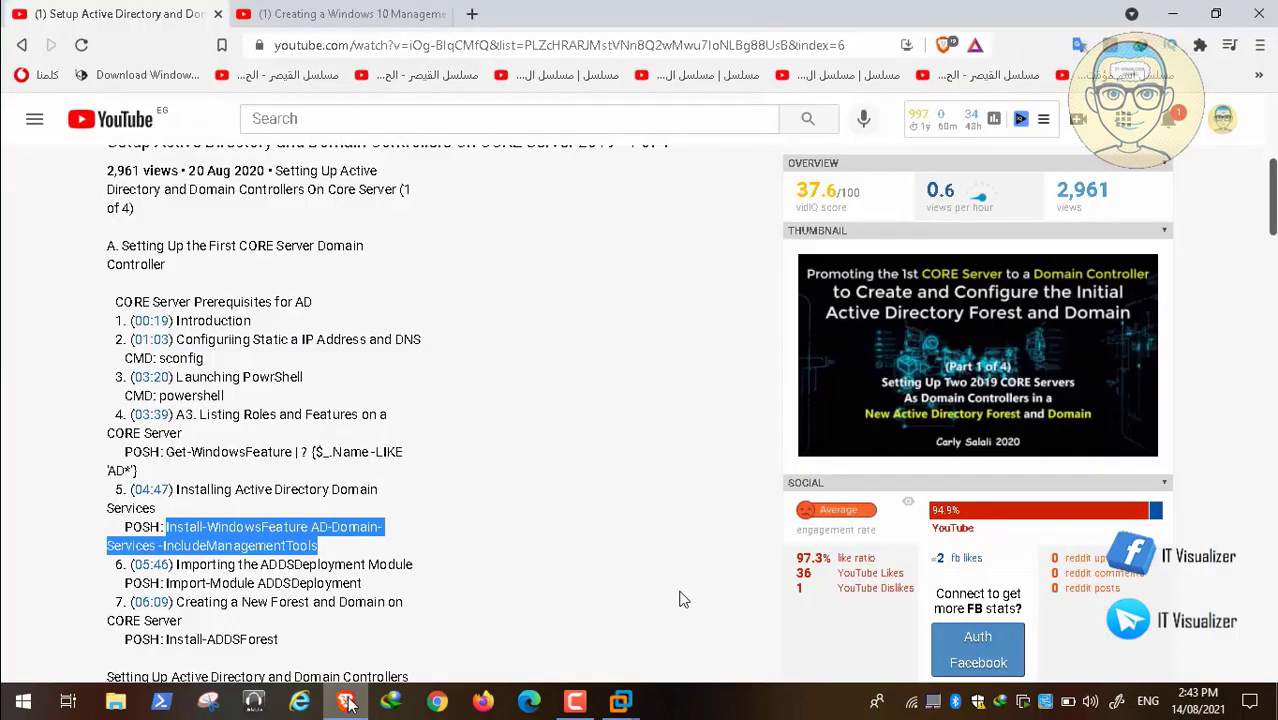
Copy Import-Module ADDSDeployment from the YouTube description in Brave and run it in the RACC01 PowerShell console in VMware Workstation.
click(345, 700)
drag(166, 583, 370, 592)
key(ctrl+c)
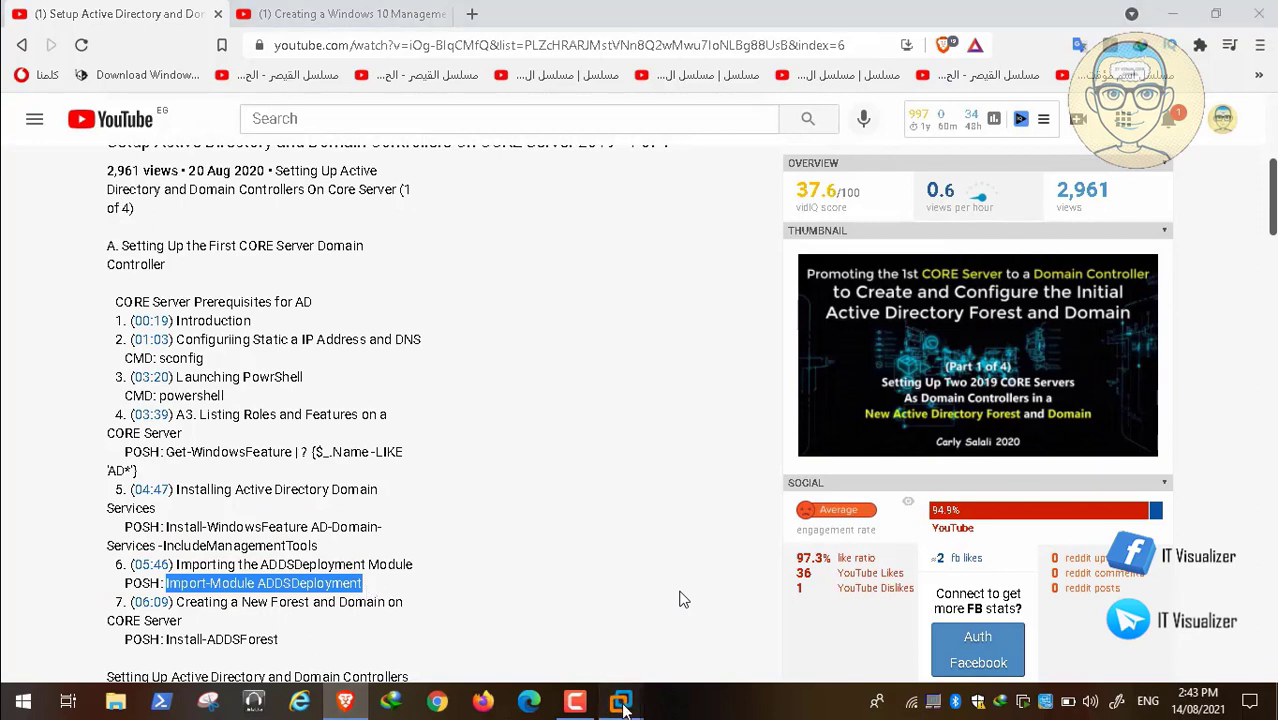
click(620, 701)
click(697, 615)
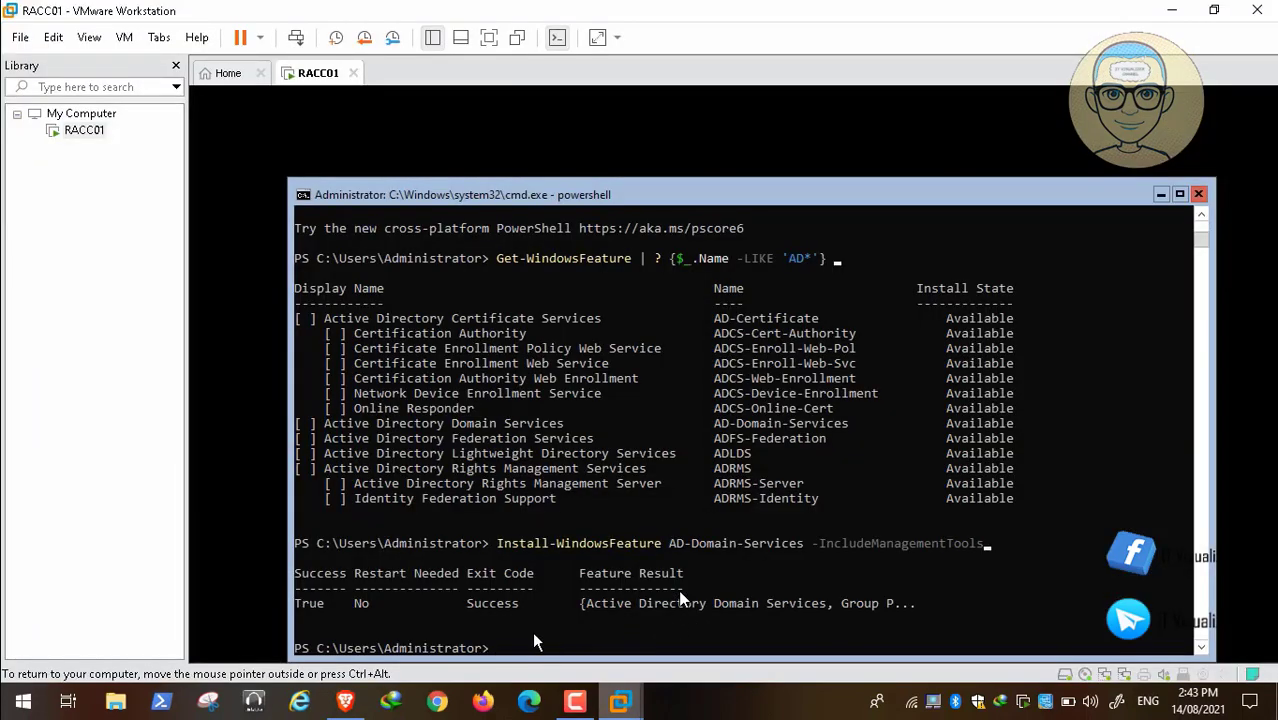
key(ctrl+v)
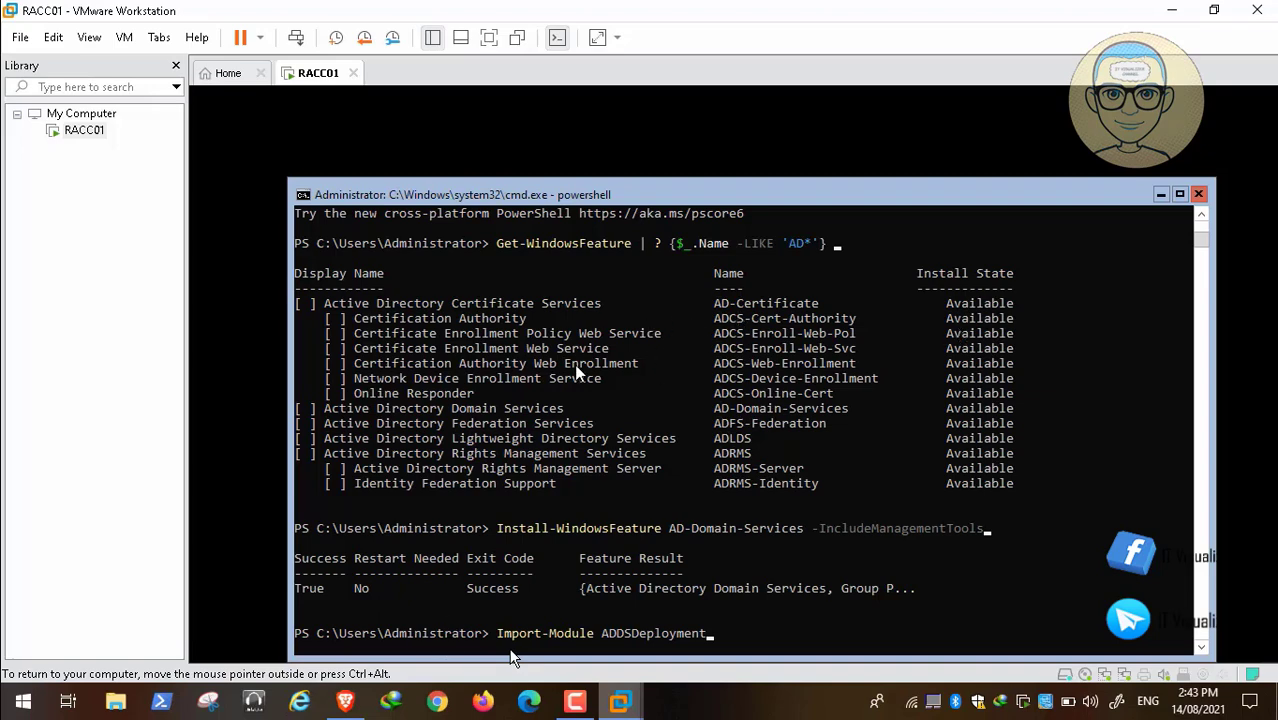
mouse_move(81, 660)
click(15, 684)
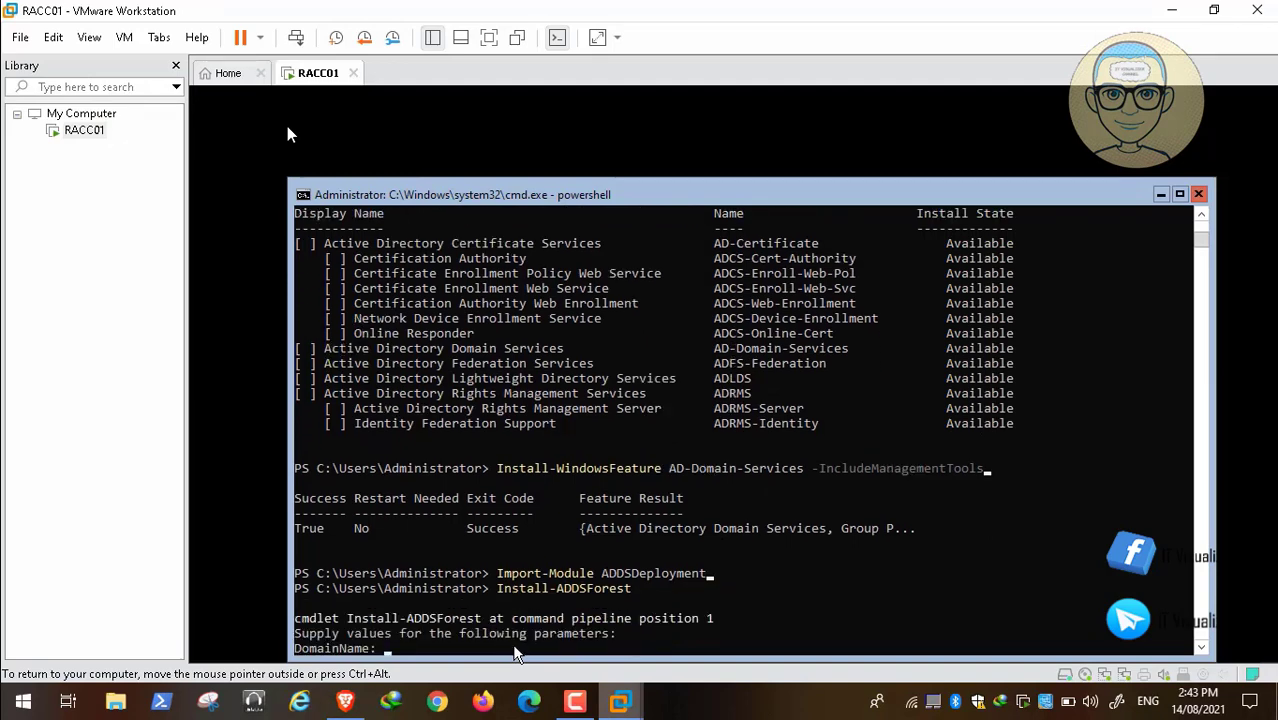
Run Install-ADDSForest and supply RedAlert.Internal as the domain name of the new forest.
text(RedAlert.Internal)
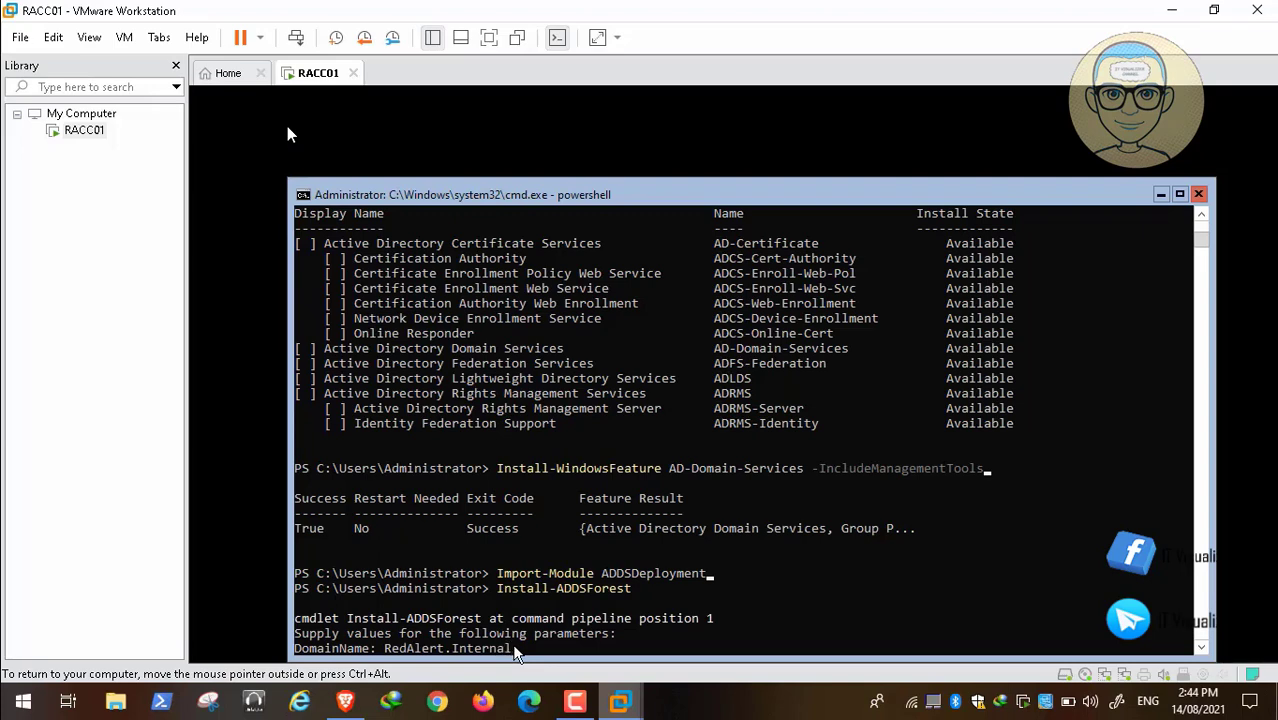
key(Return)
mouse_move(30, 703)
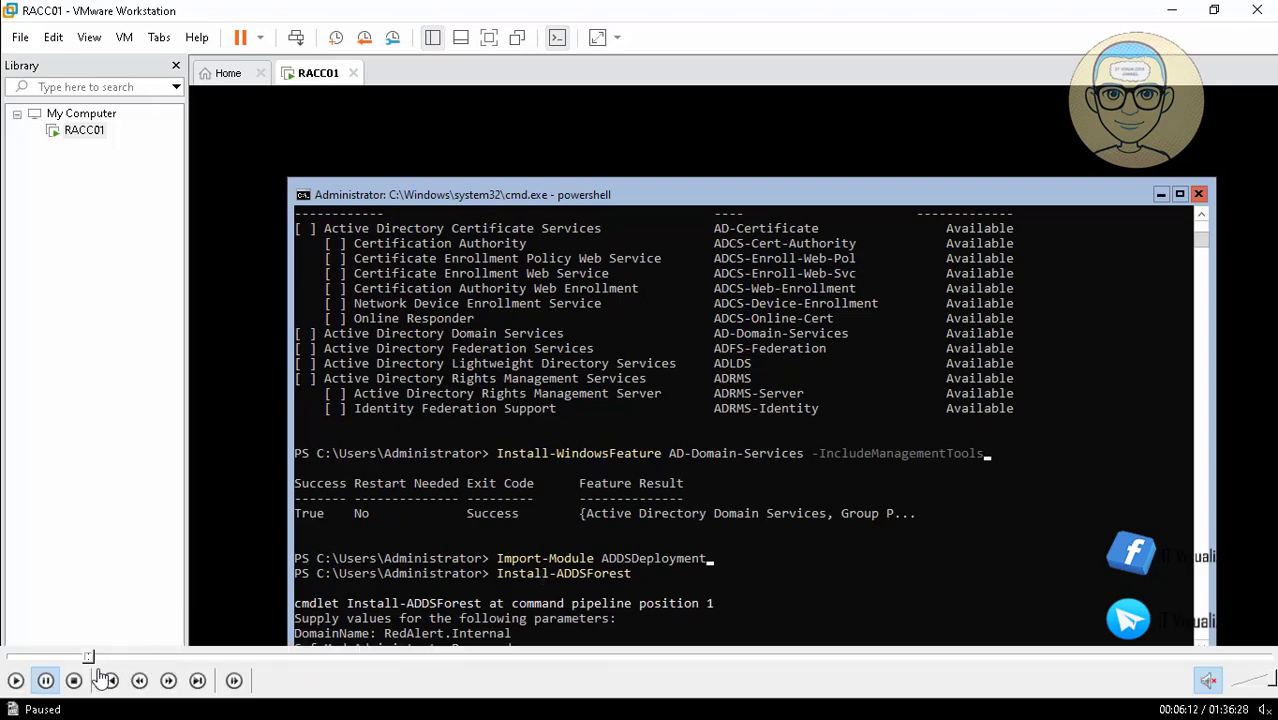
click(15, 681)
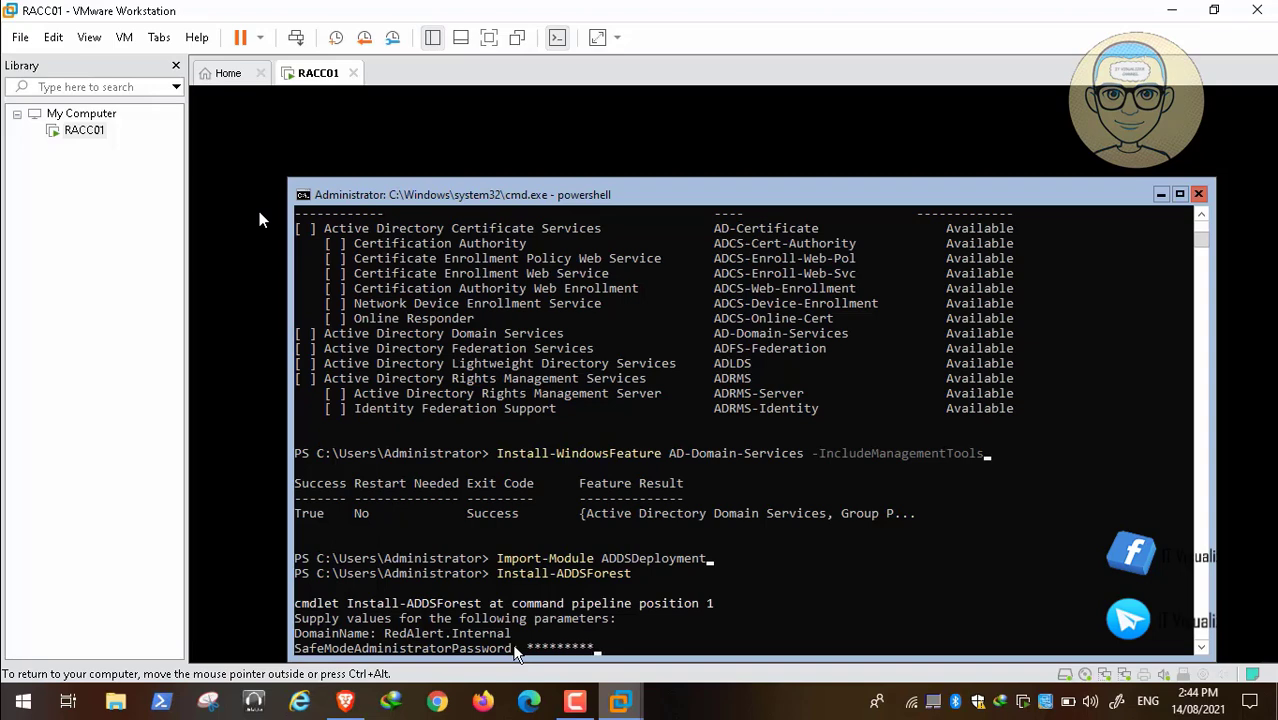
Enter and confirm the SafeModeAdministratorPassword, and answer Y to configure the server as a domain controller.
text(*)
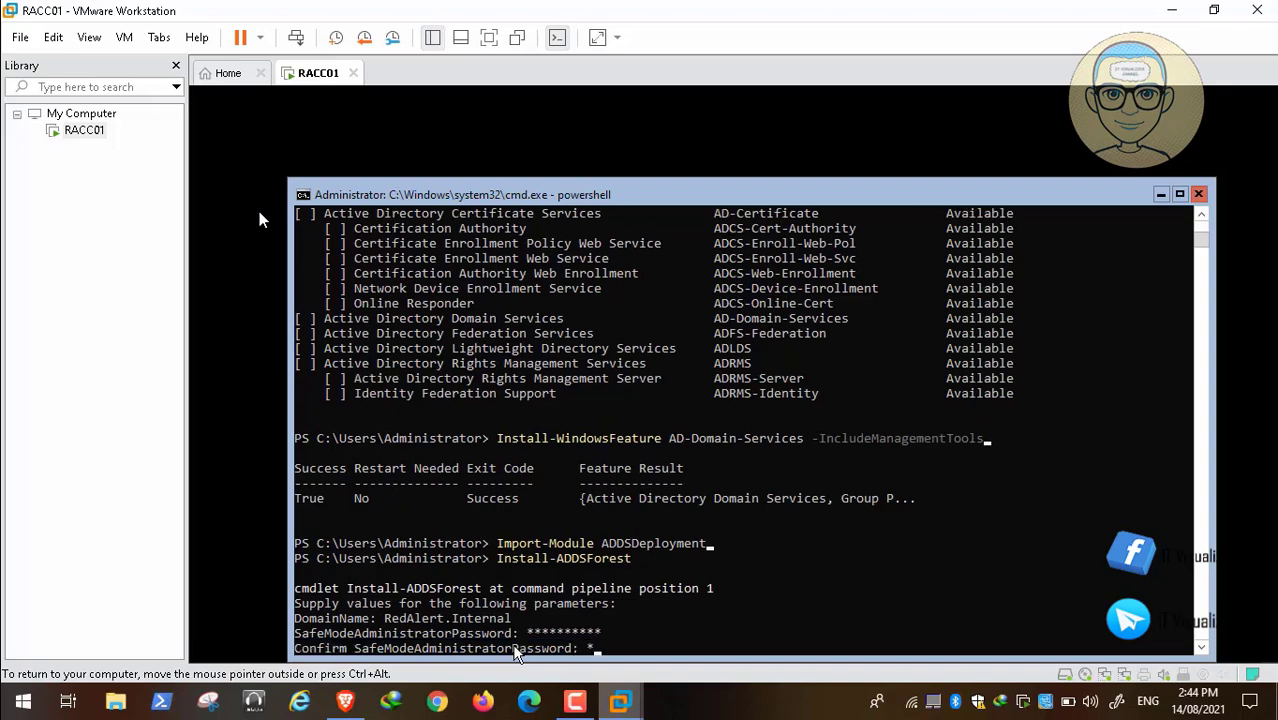
text(*********)
key(Return)
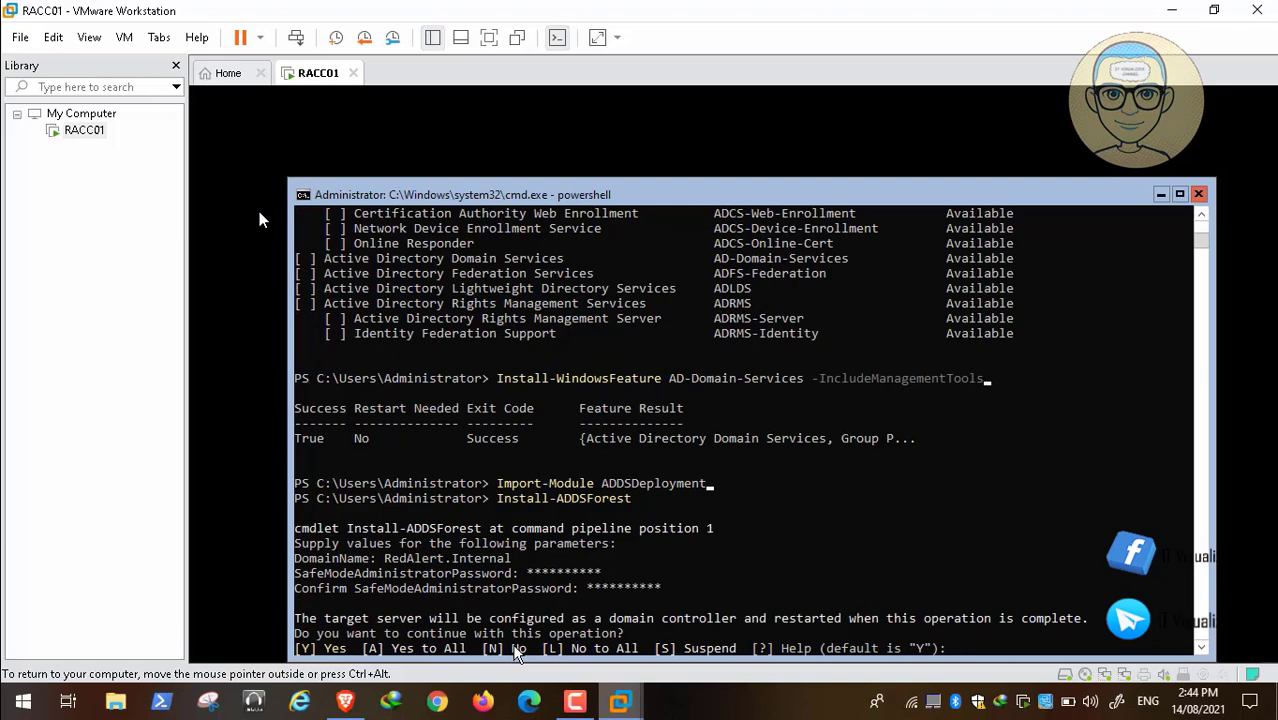
text(Y)
key(Return)
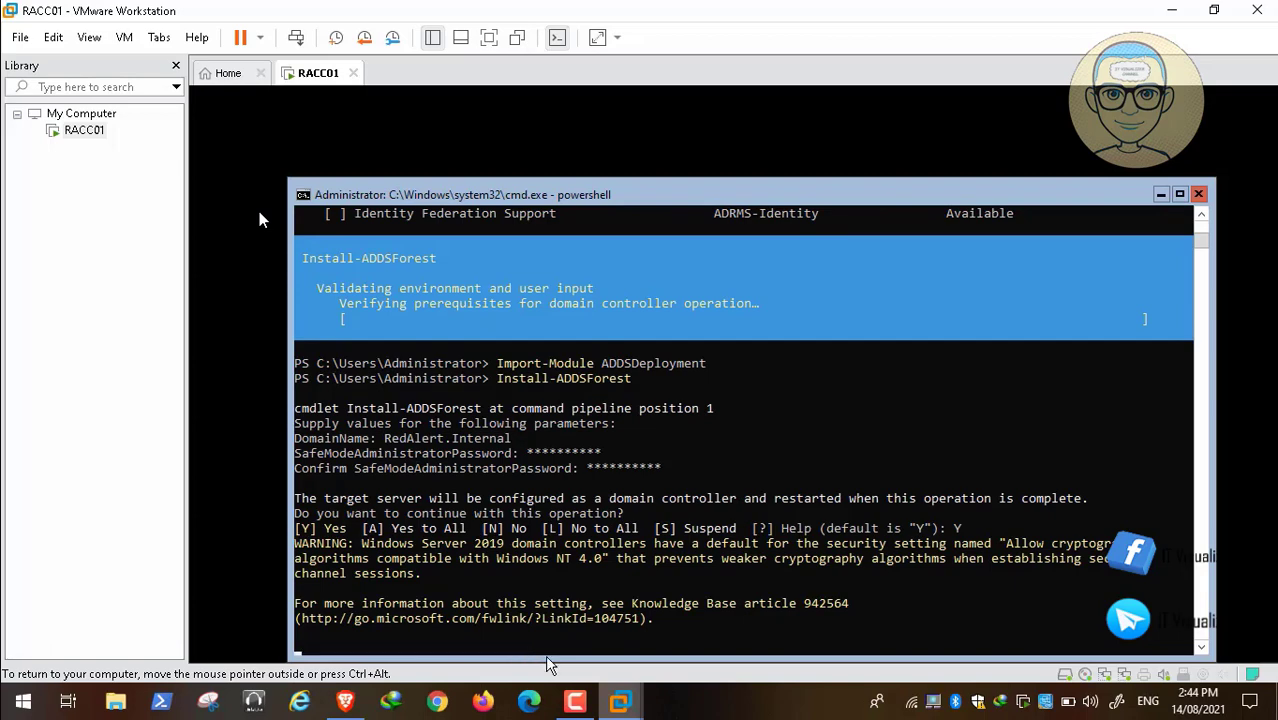
click(580, 705)
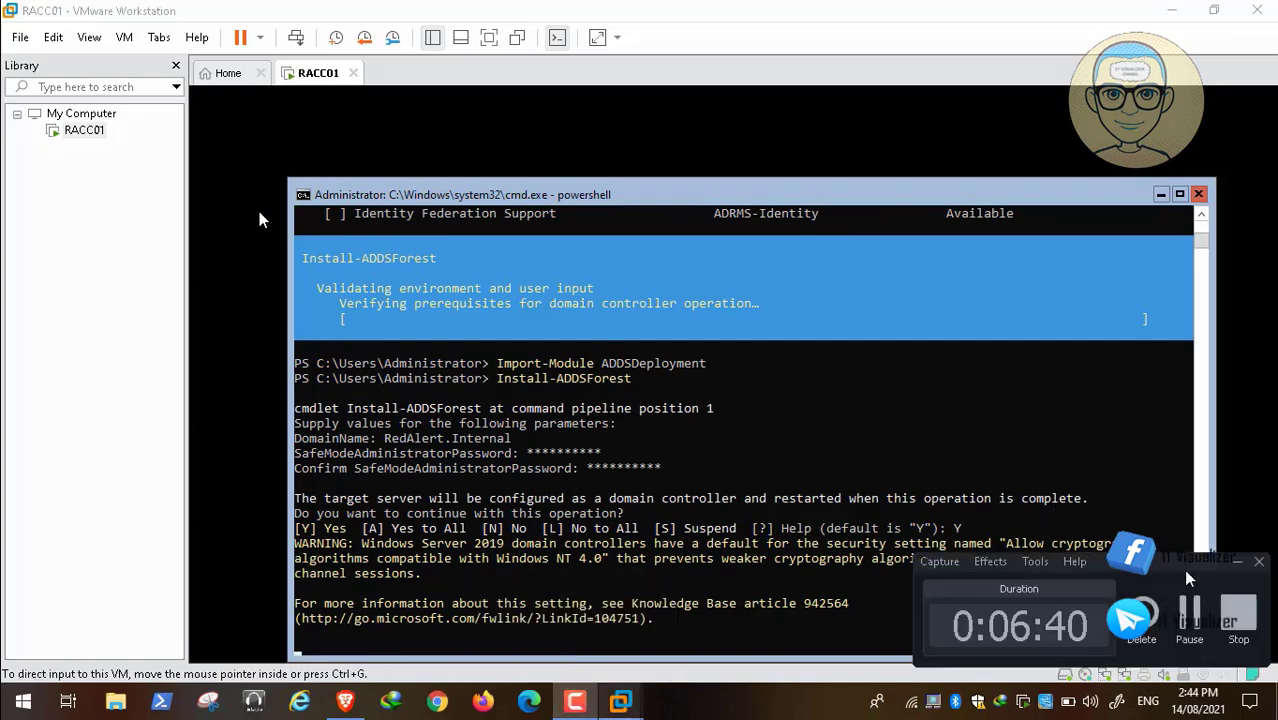
click(1193, 622)
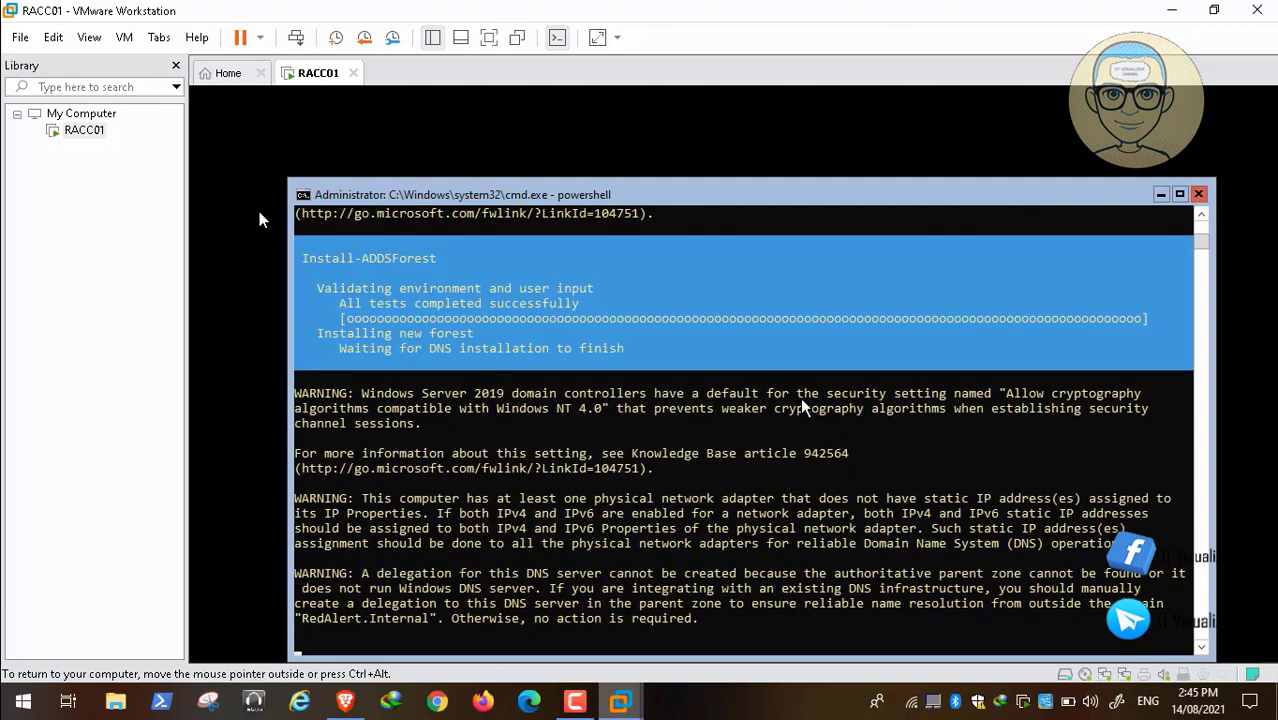
click(576, 699)
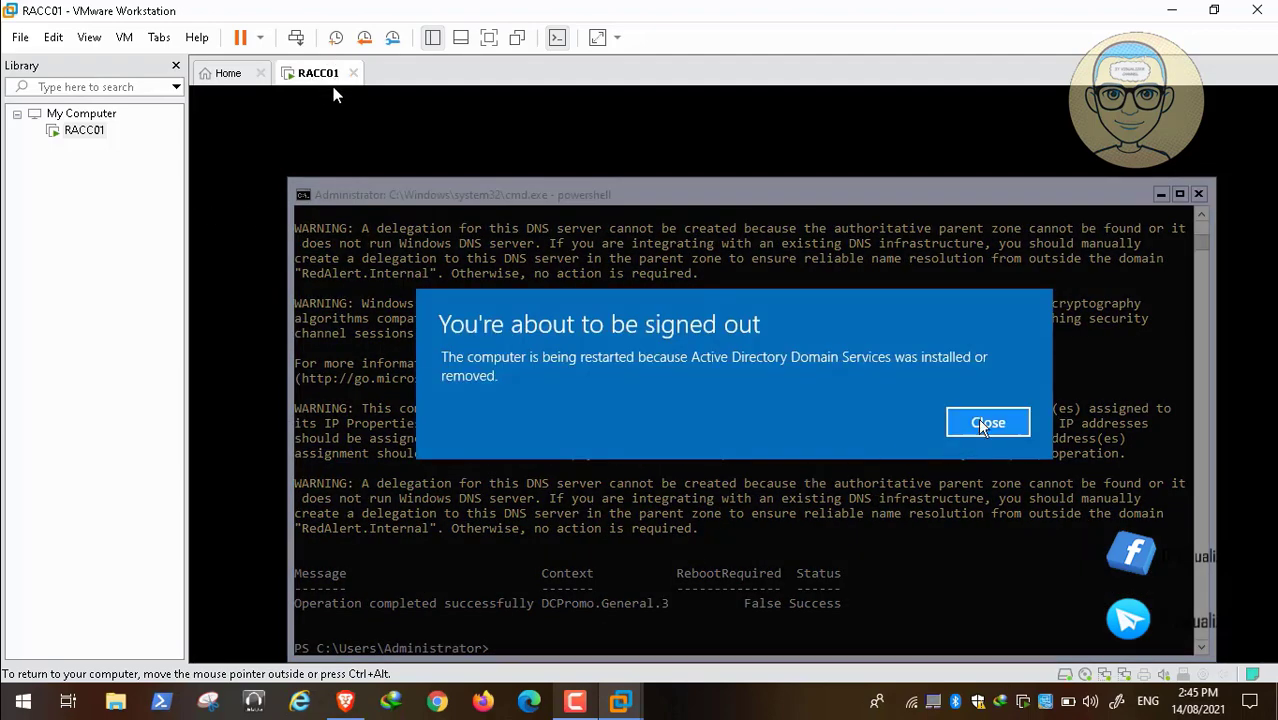
Dismiss the sign-out notice and, once RACC01 has restarted, unlock it to sign in as REDALERT\Administrator.
click(985, 423)
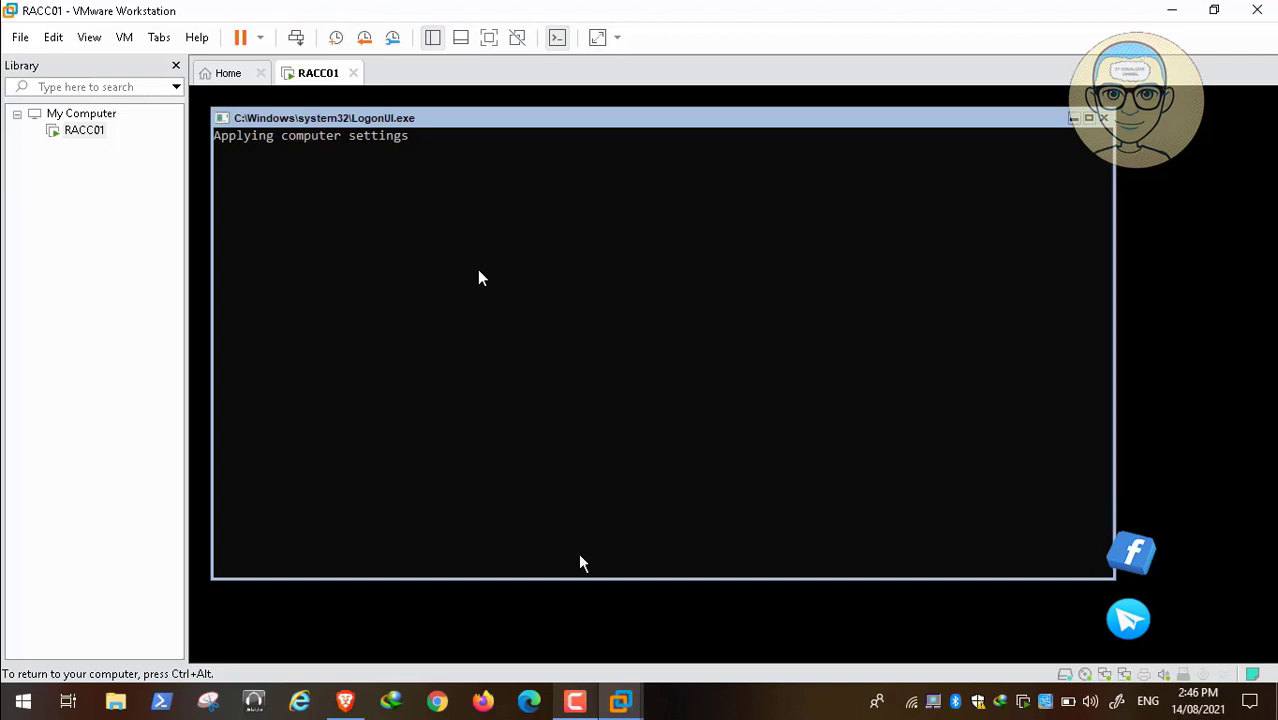
click(575, 701)
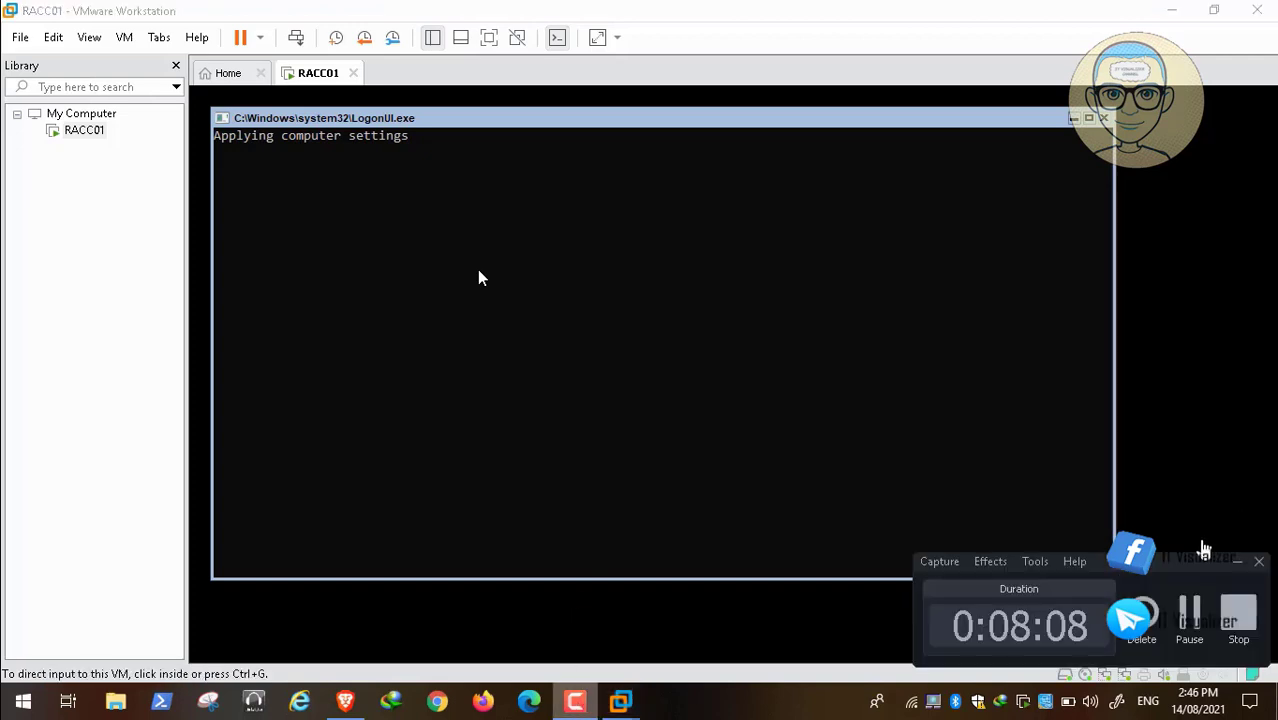
click(1189, 612)
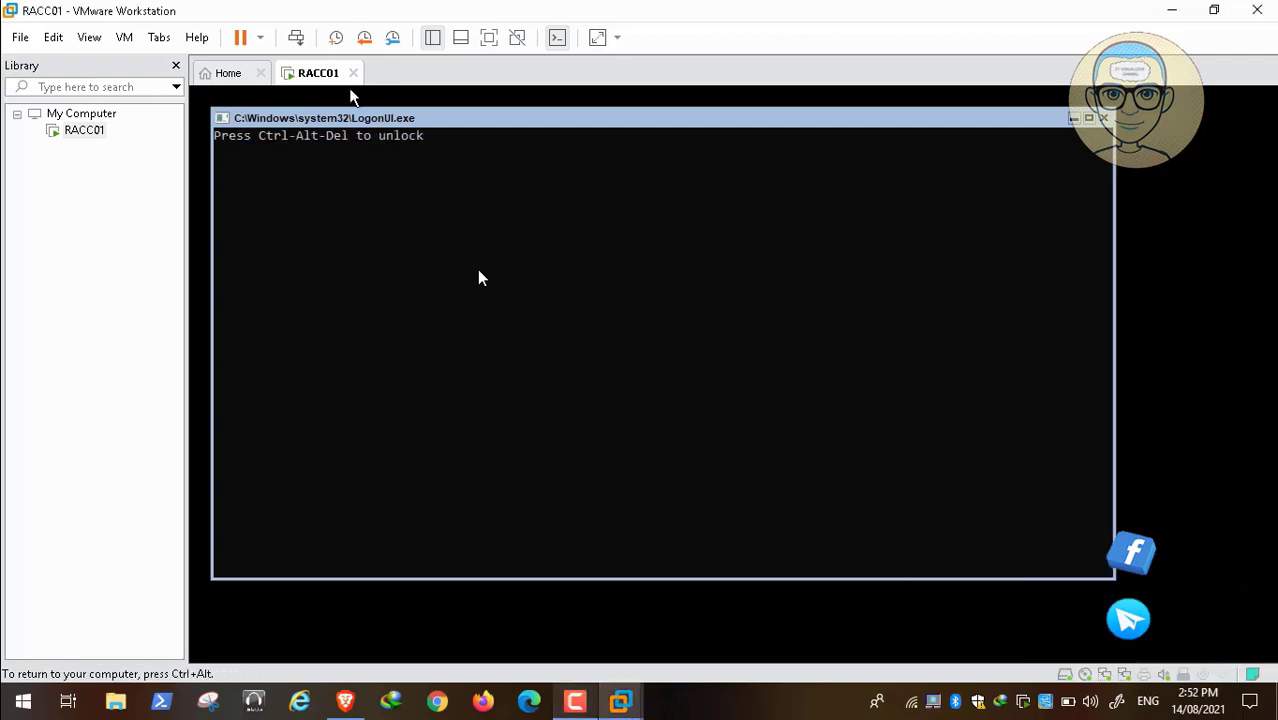
click(296, 40)
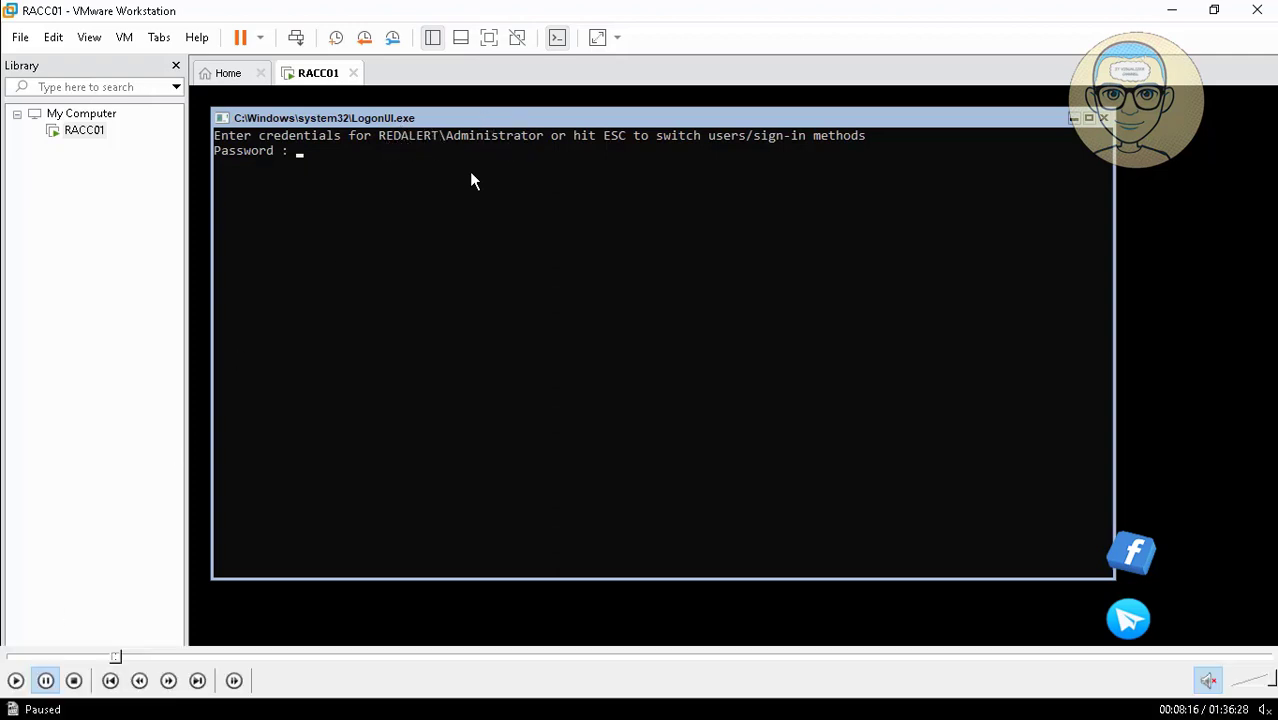
click(12, 686)
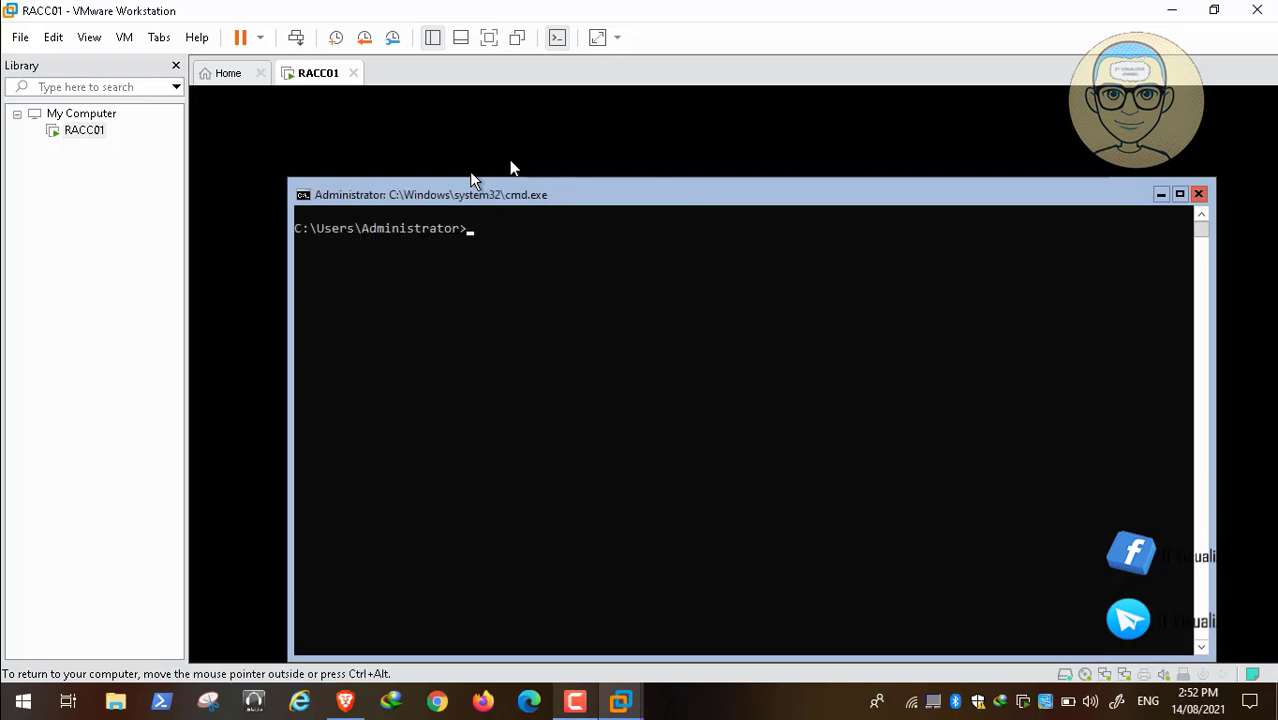
Run whoami in the command prompt to check which account is signed in.
text(whoami)
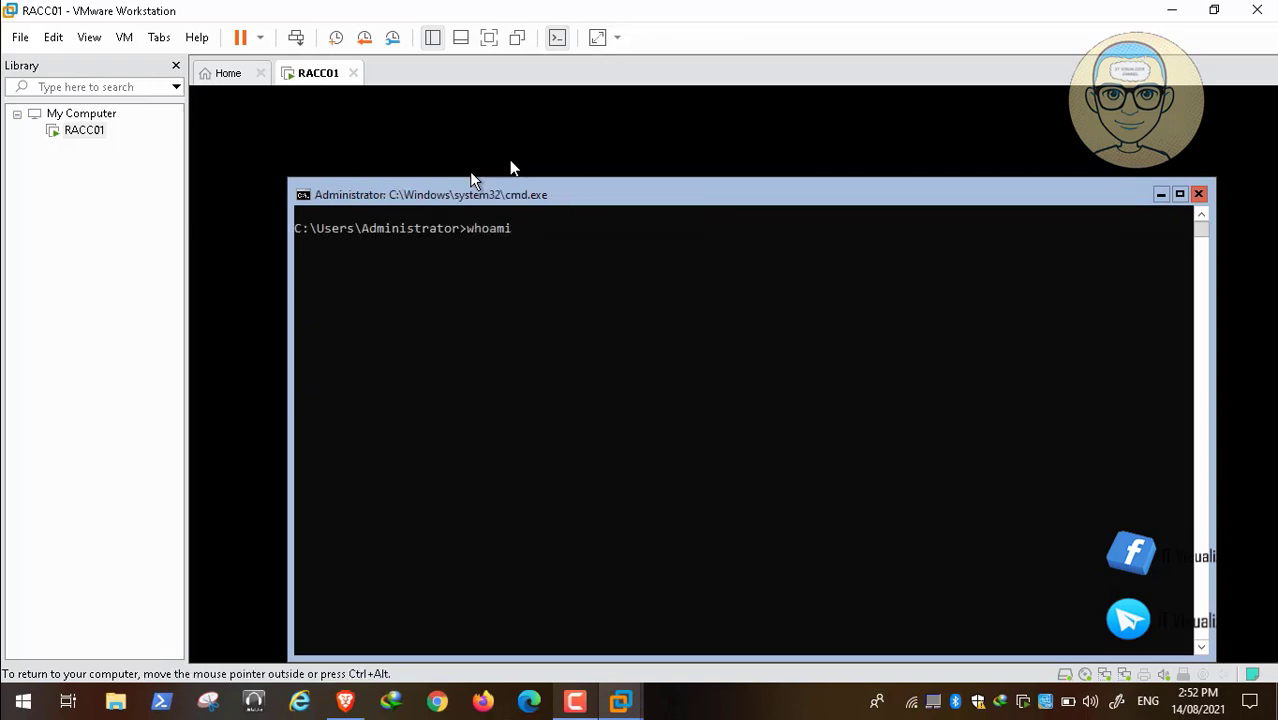
key(Return)
mouse_move(105, 666)
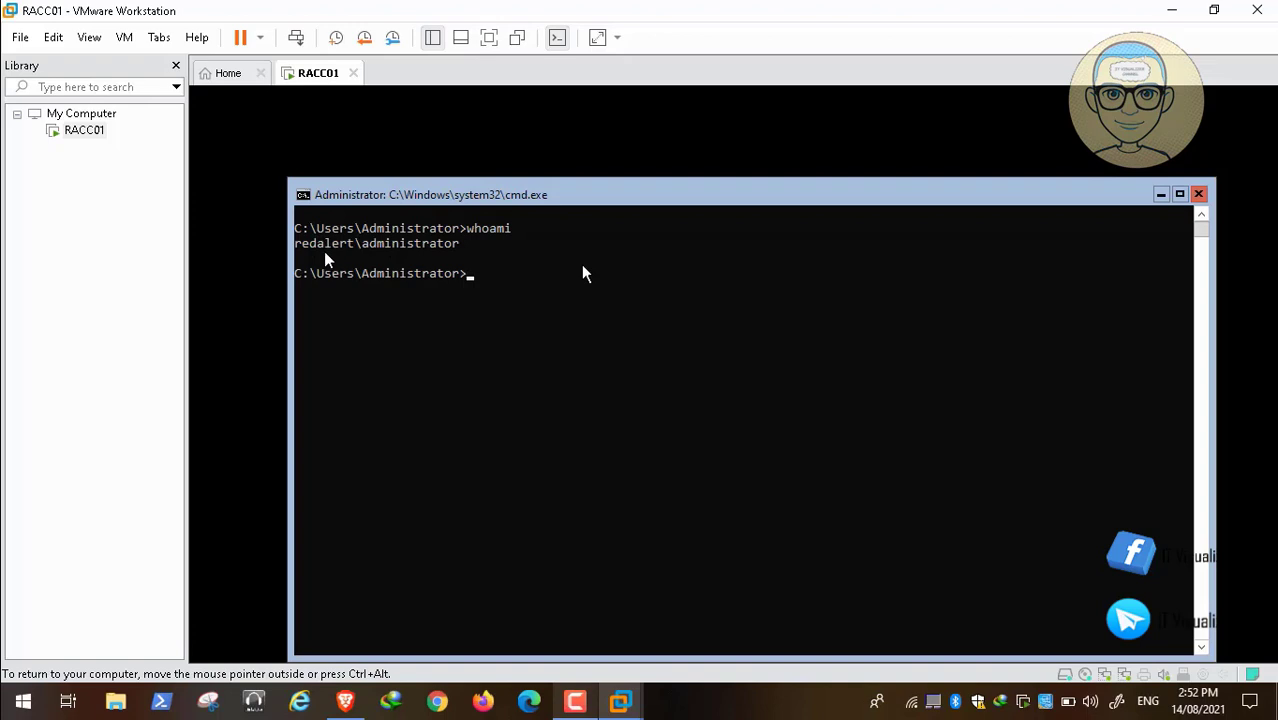
mouse_move(171, 676)
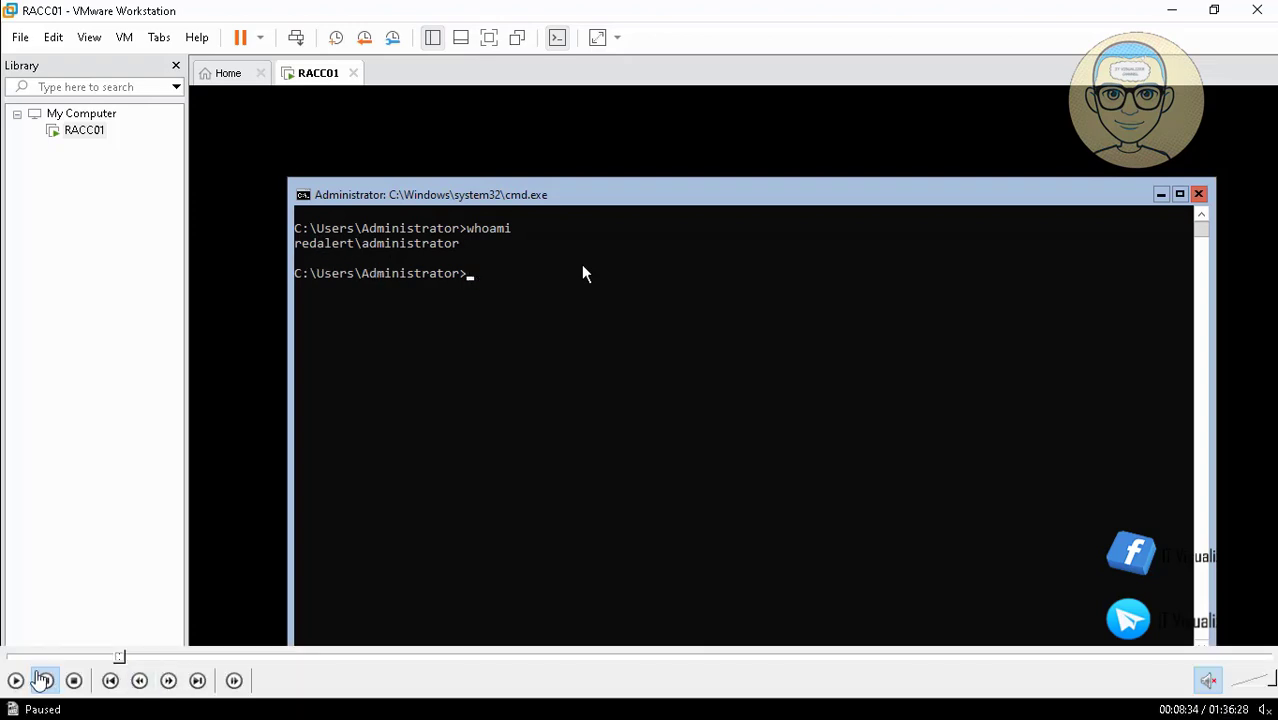
click(17, 681)
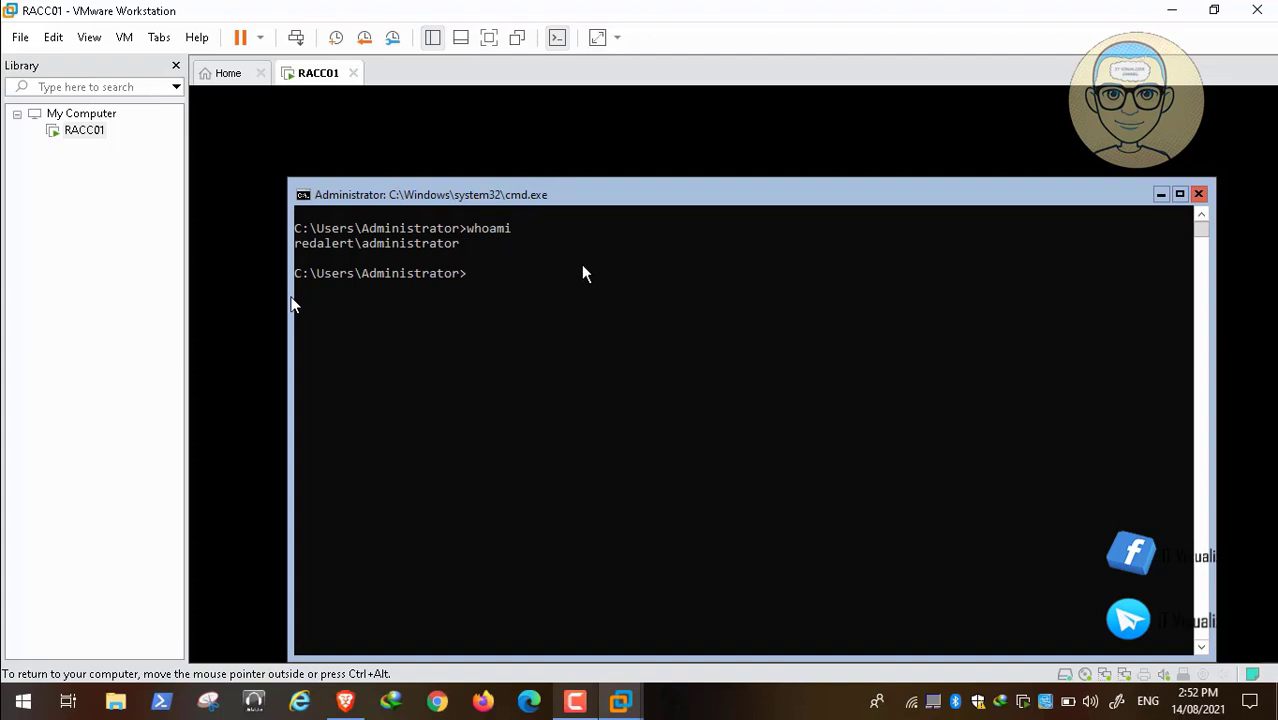
Close the command prompt on RACC01 with the exit command.
text(exit)
key(Return)
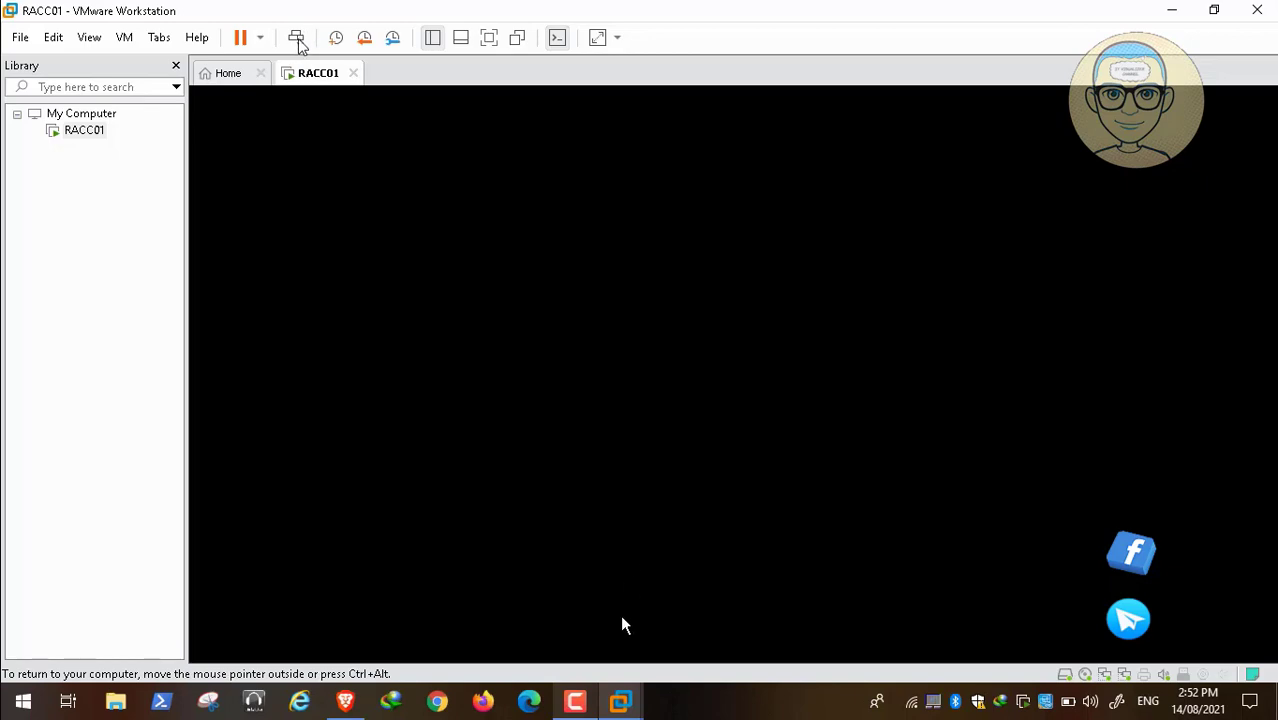
mouse_move(220, 718)
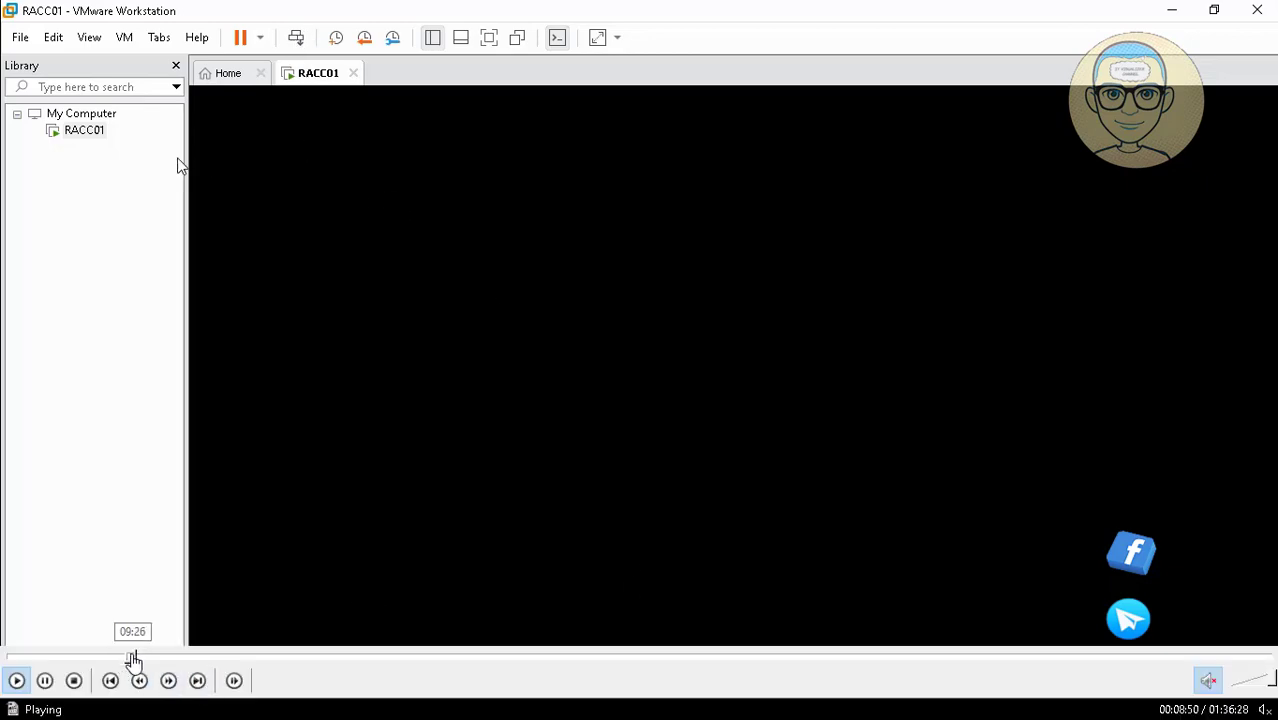
Seek through the Video02.mp4 recording to find the point where the RACC01 walkthrough continues.
click(132, 657)
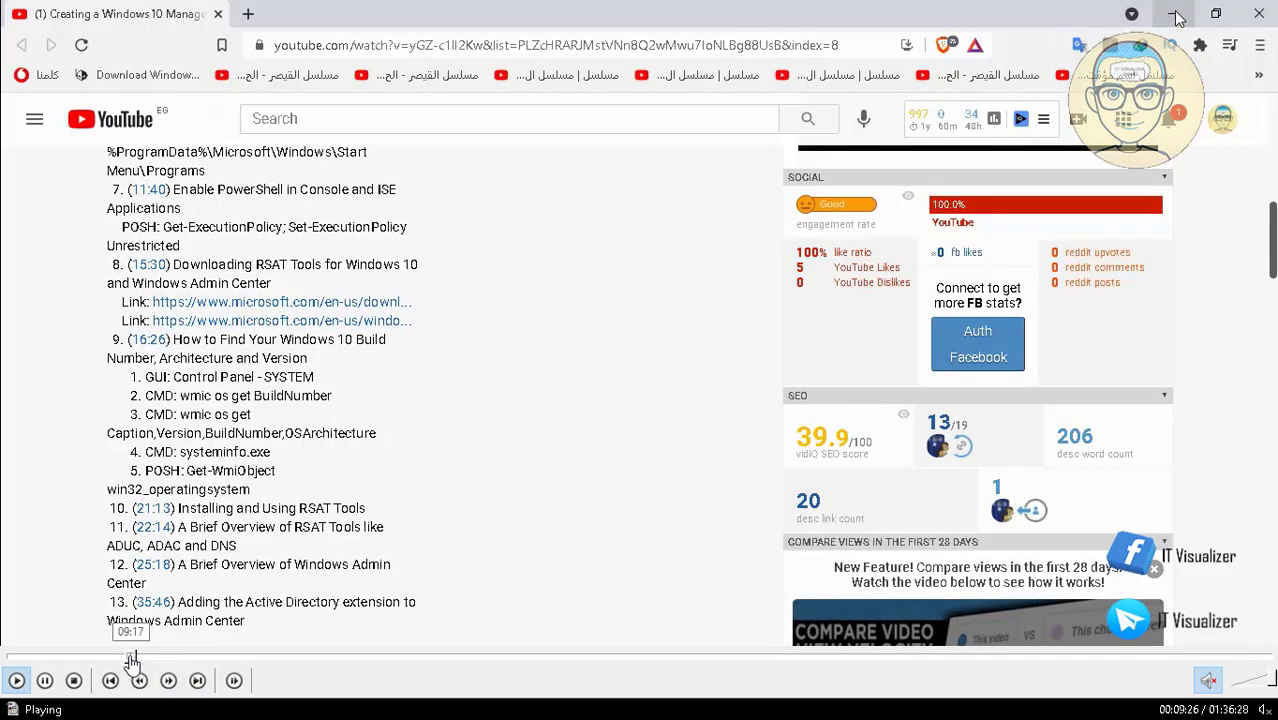
click(131, 657)
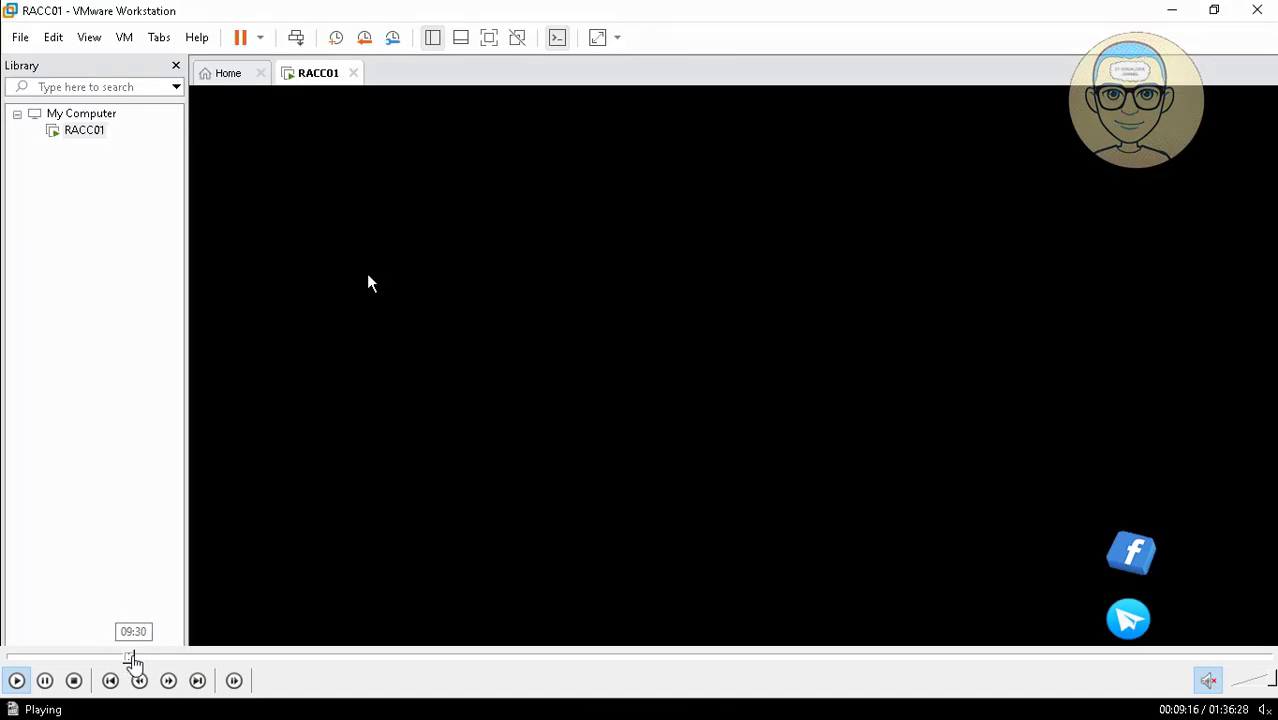
click(138, 658)
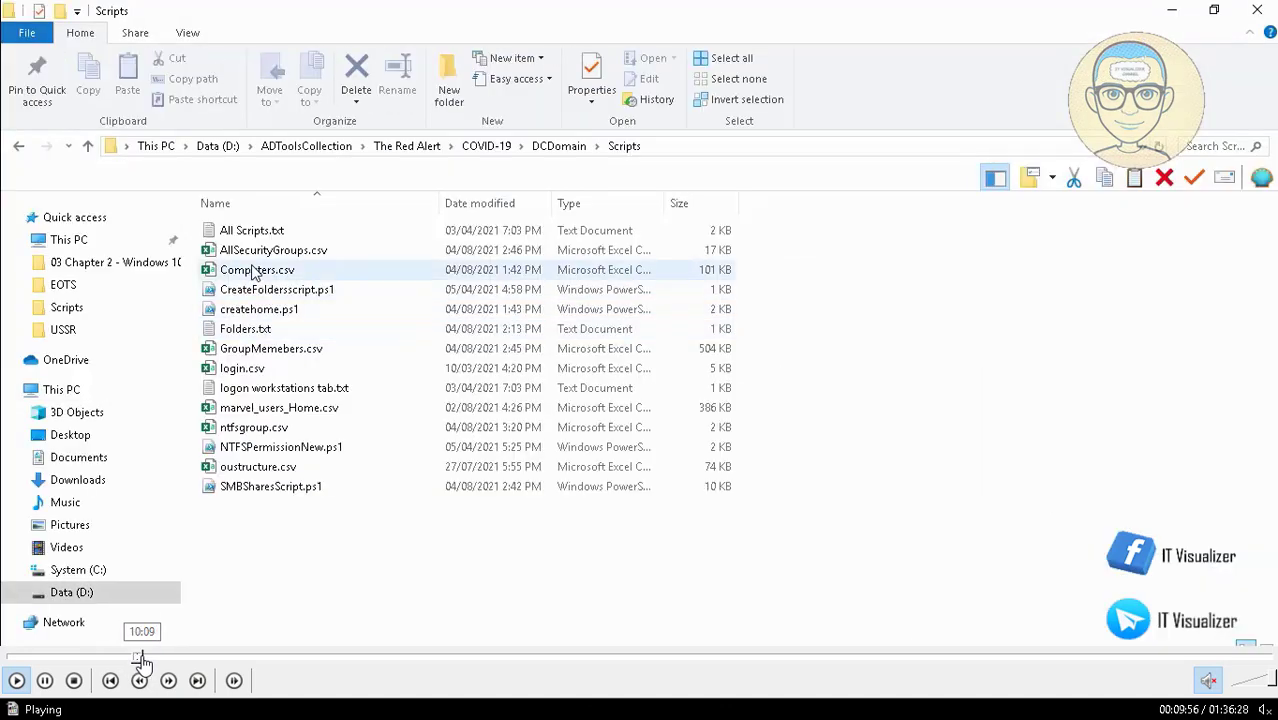
click(146, 658)
click(172, 660)
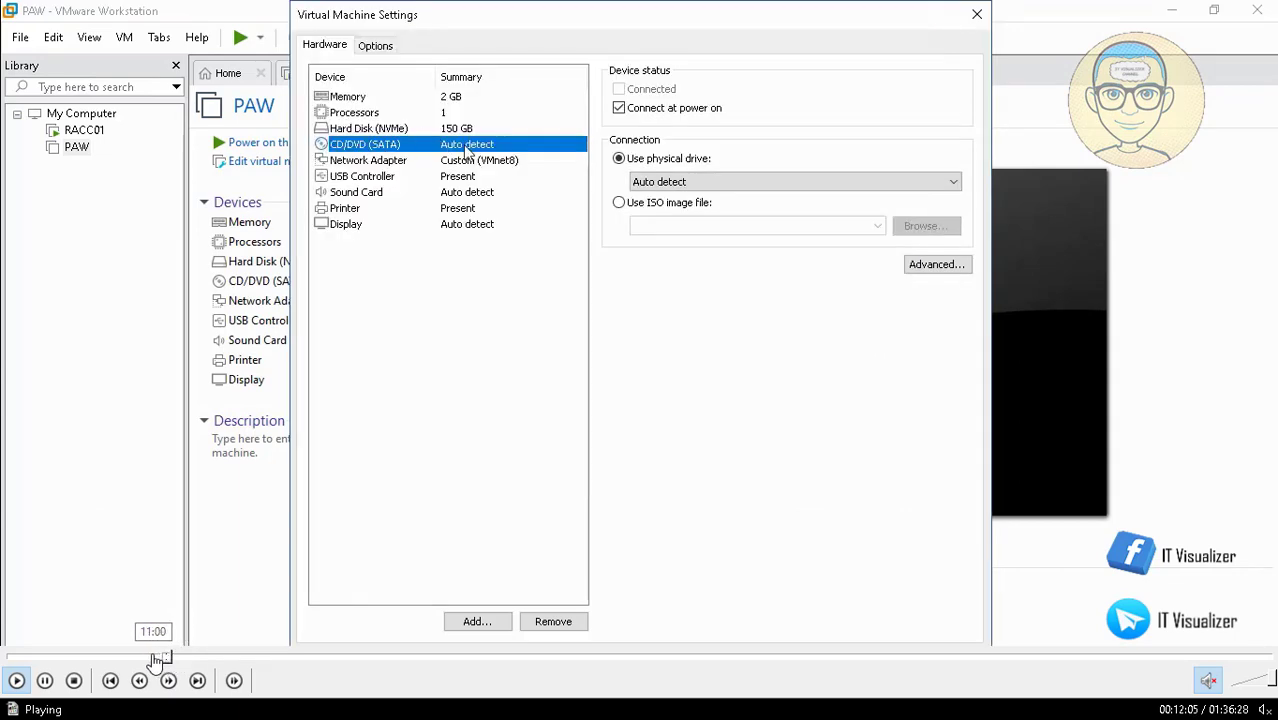
click(152, 658)
click(140, 658)
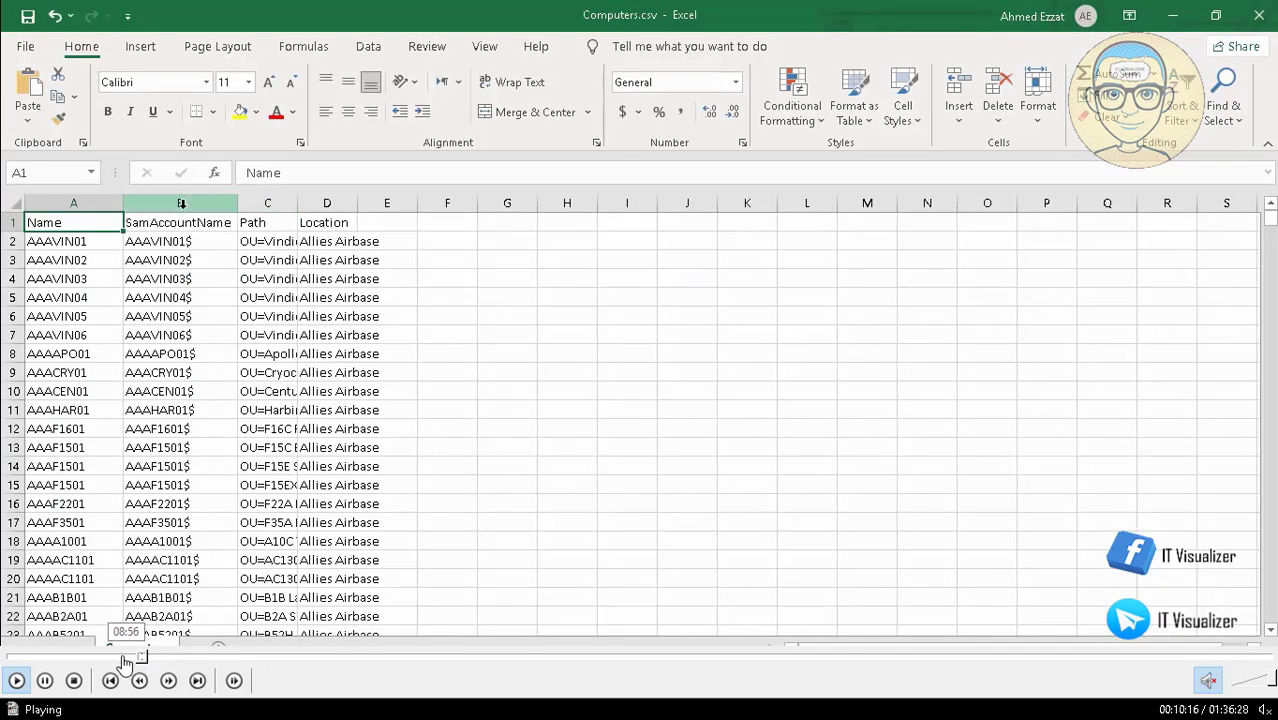
click(124, 658)
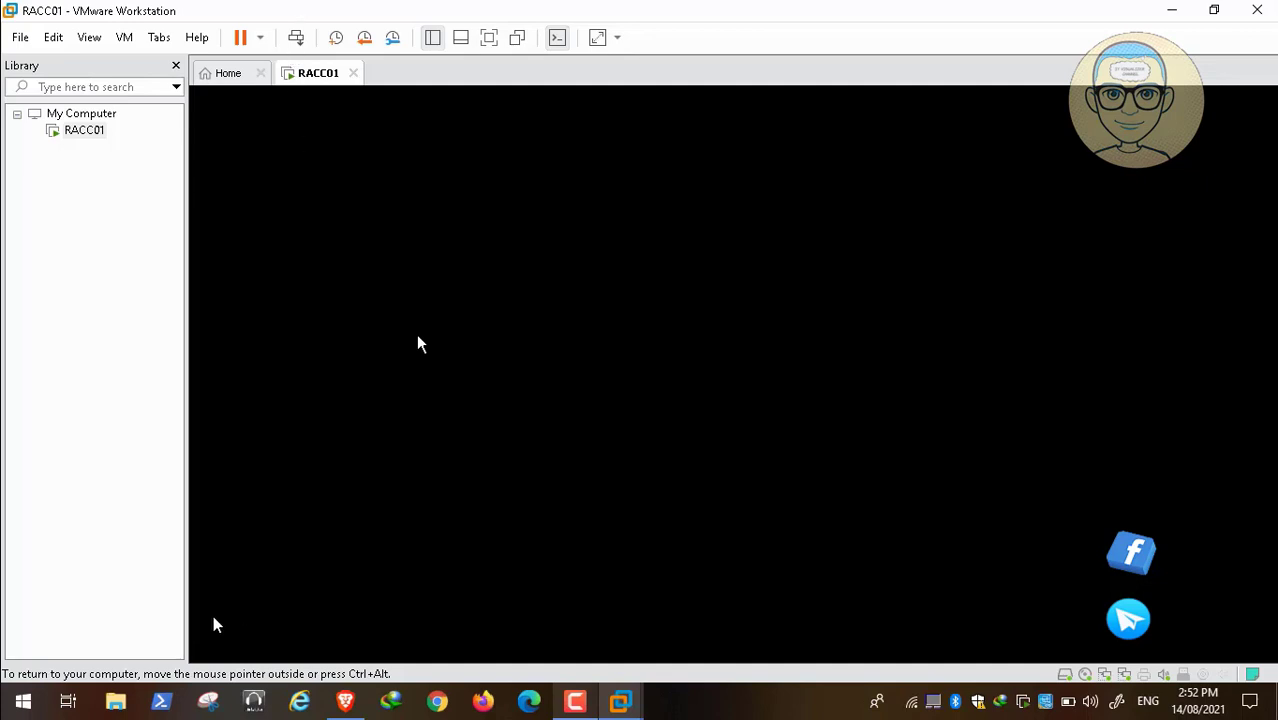
mouse_move(163, 663)
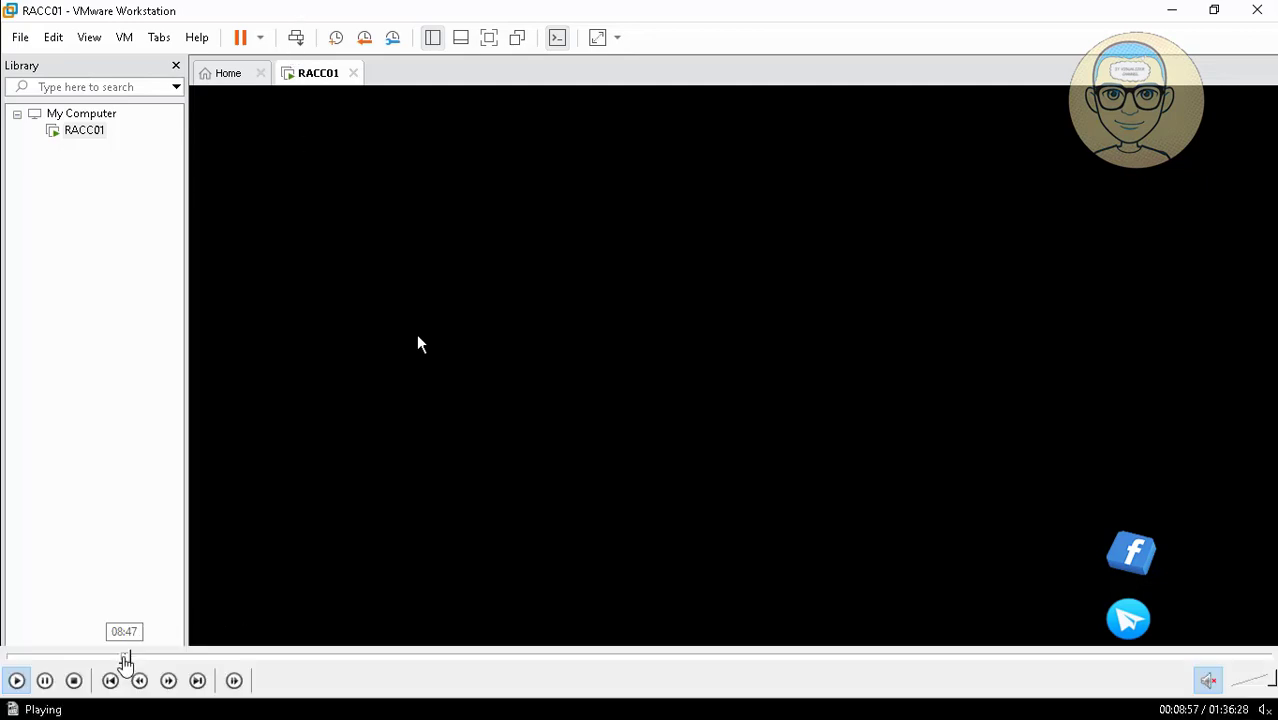
click(126, 657)
click(130, 658)
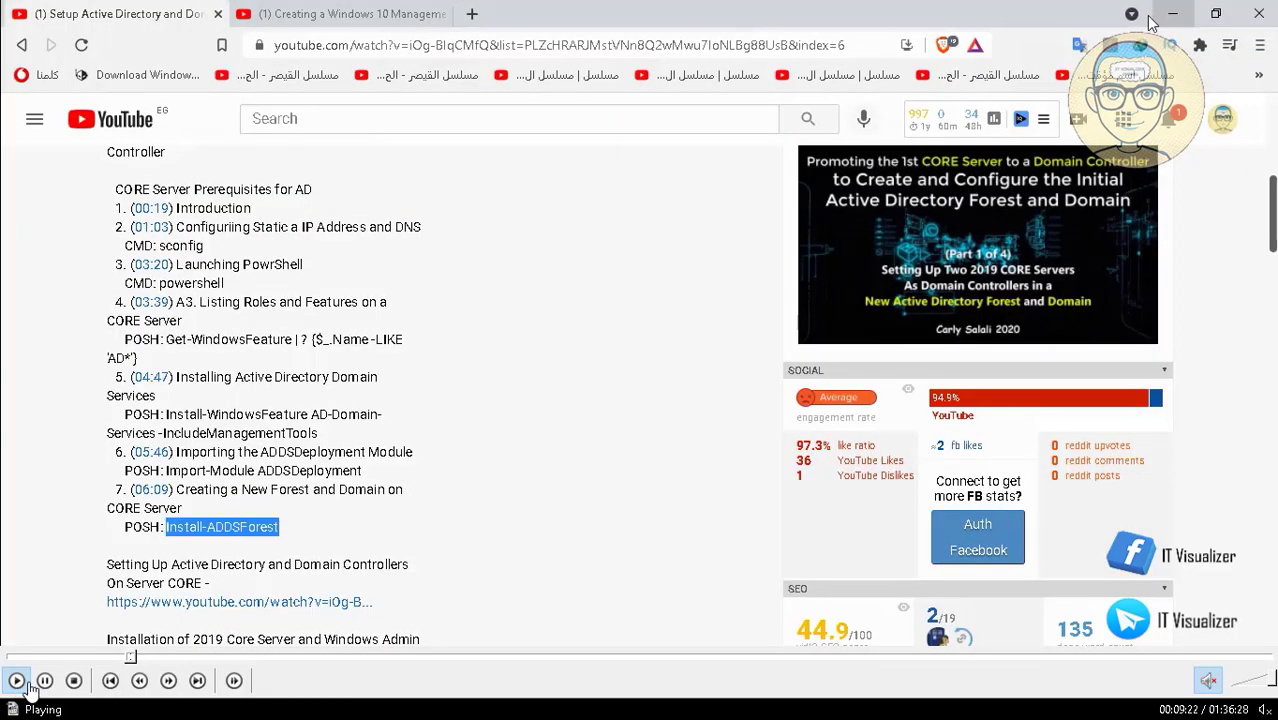
click(45, 681)
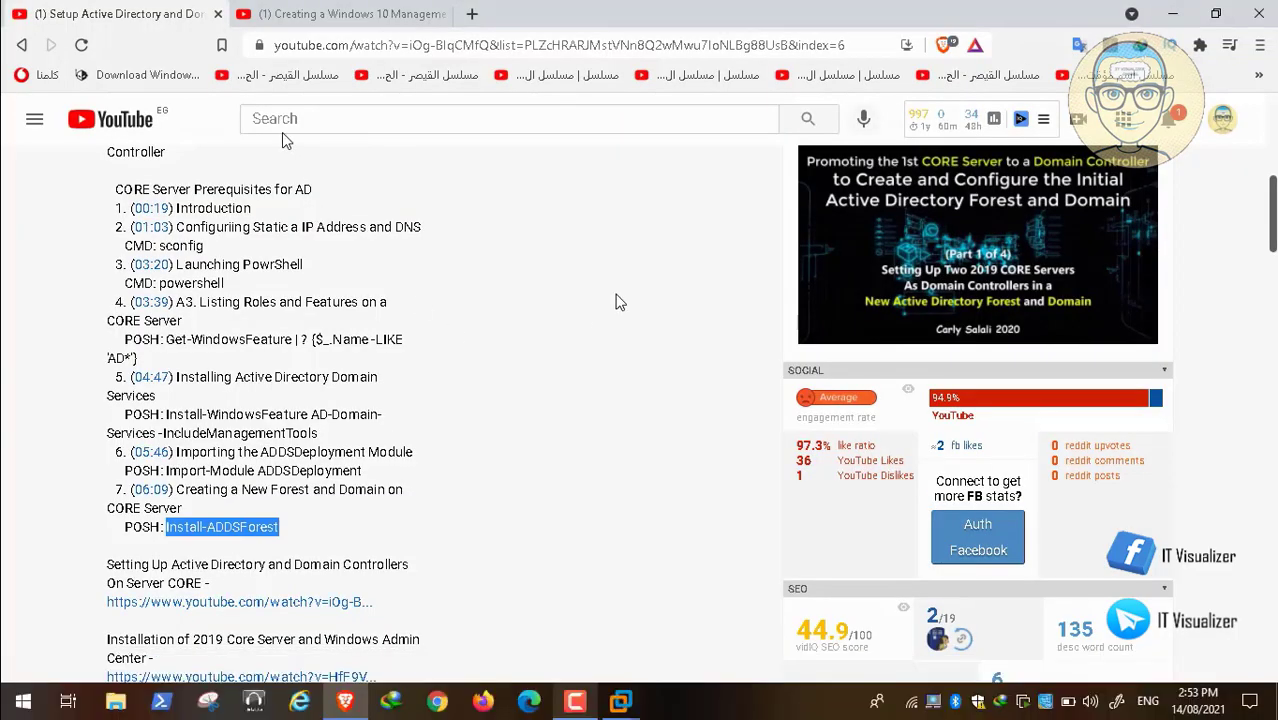
double_click(282, 132)
click(668, 704)
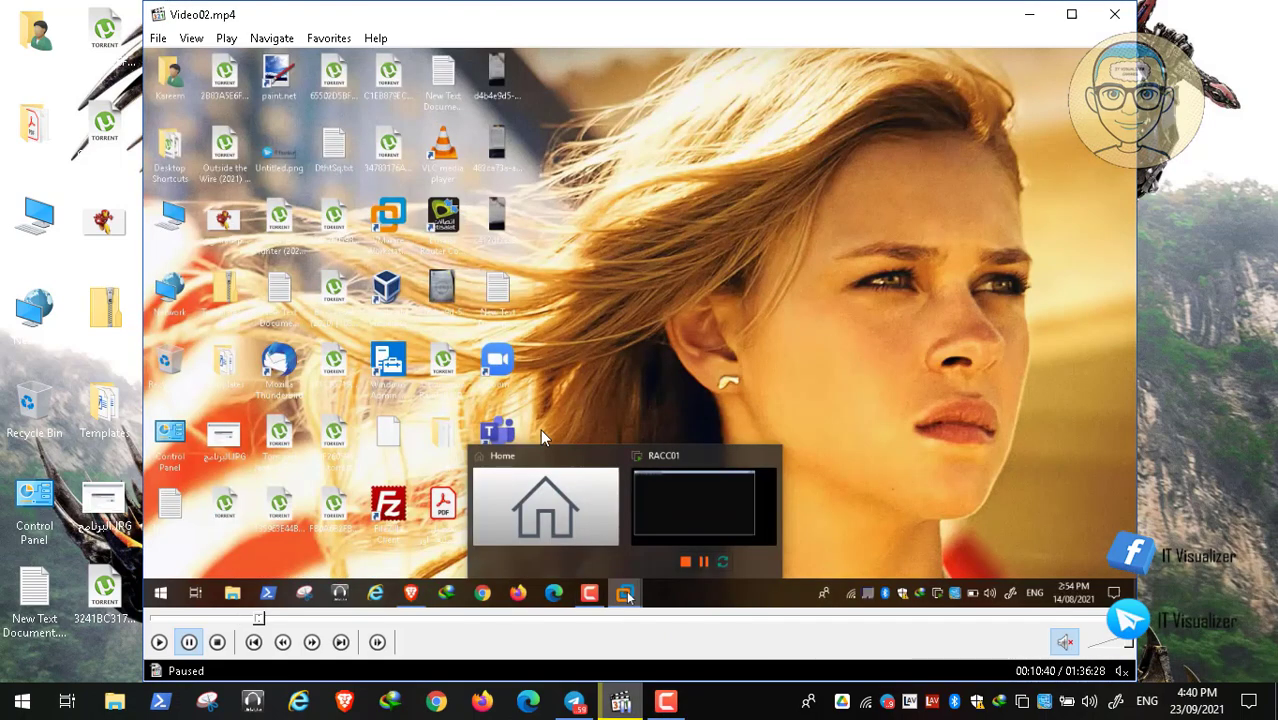
double_click(540, 429)
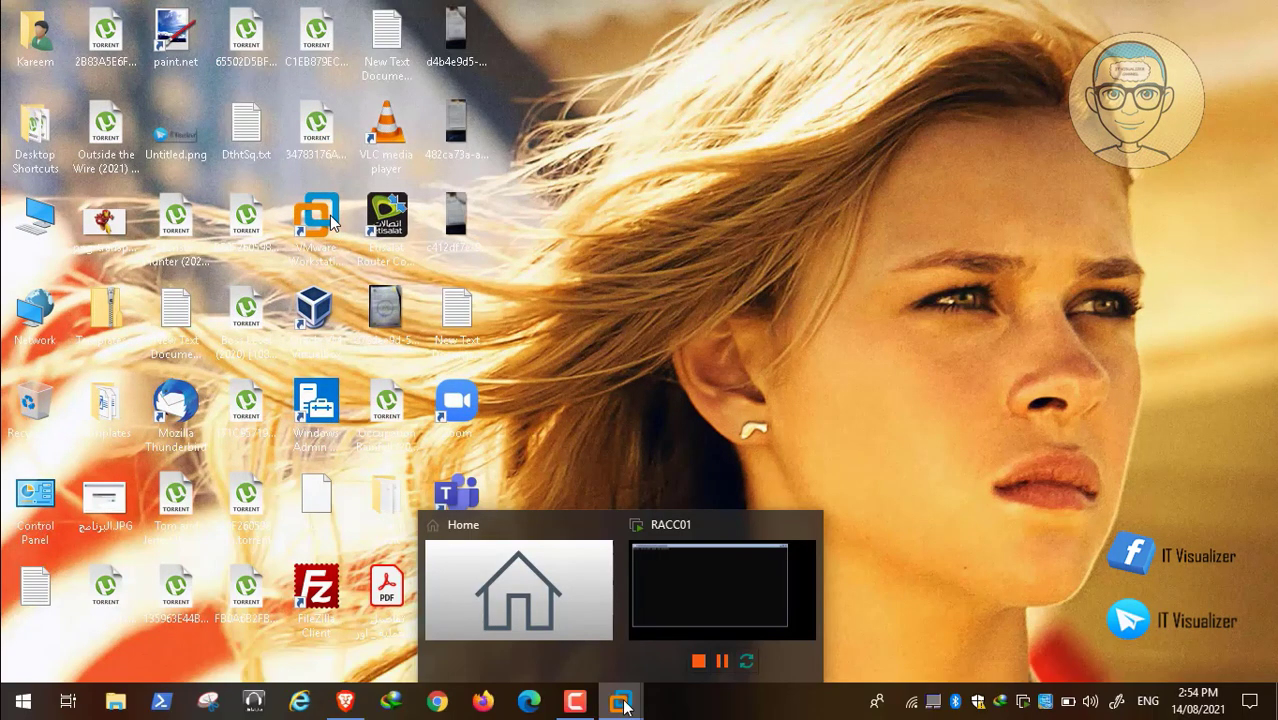
Switch to VMware Workstation and start creating a virtual machine with the Typical configuration and a blank hard disk.
click(525, 608)
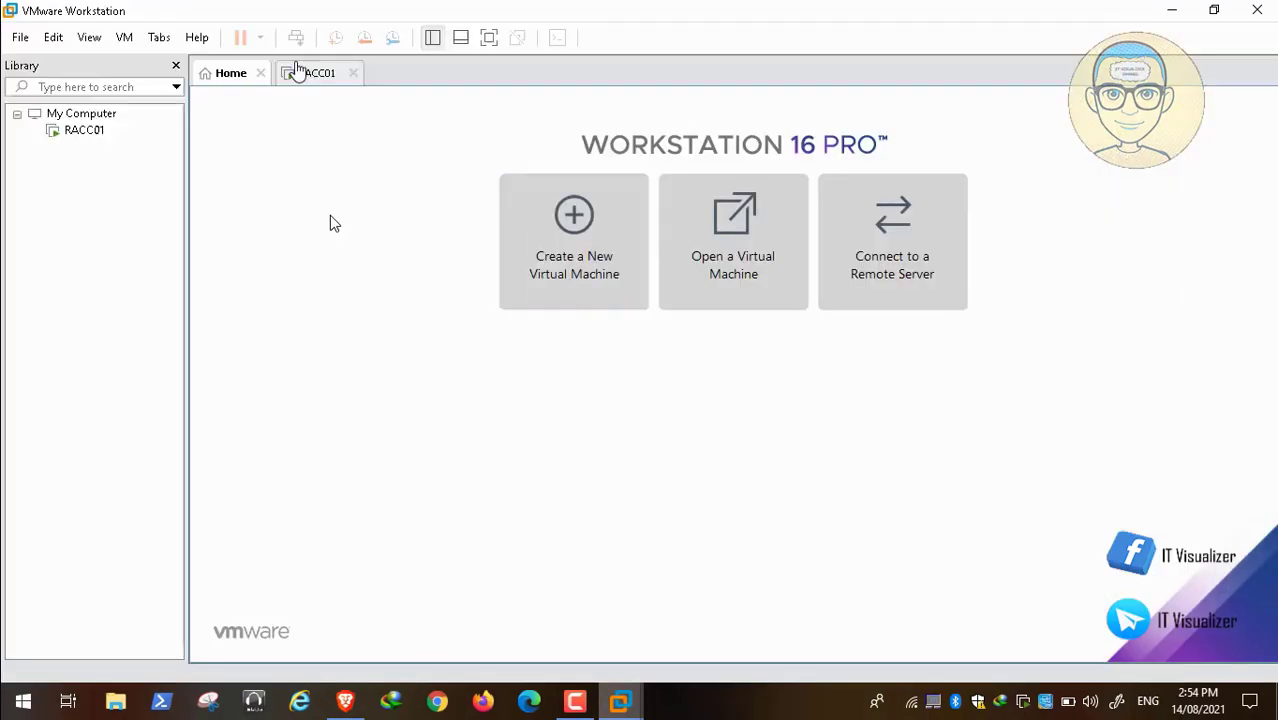
click(302, 73)
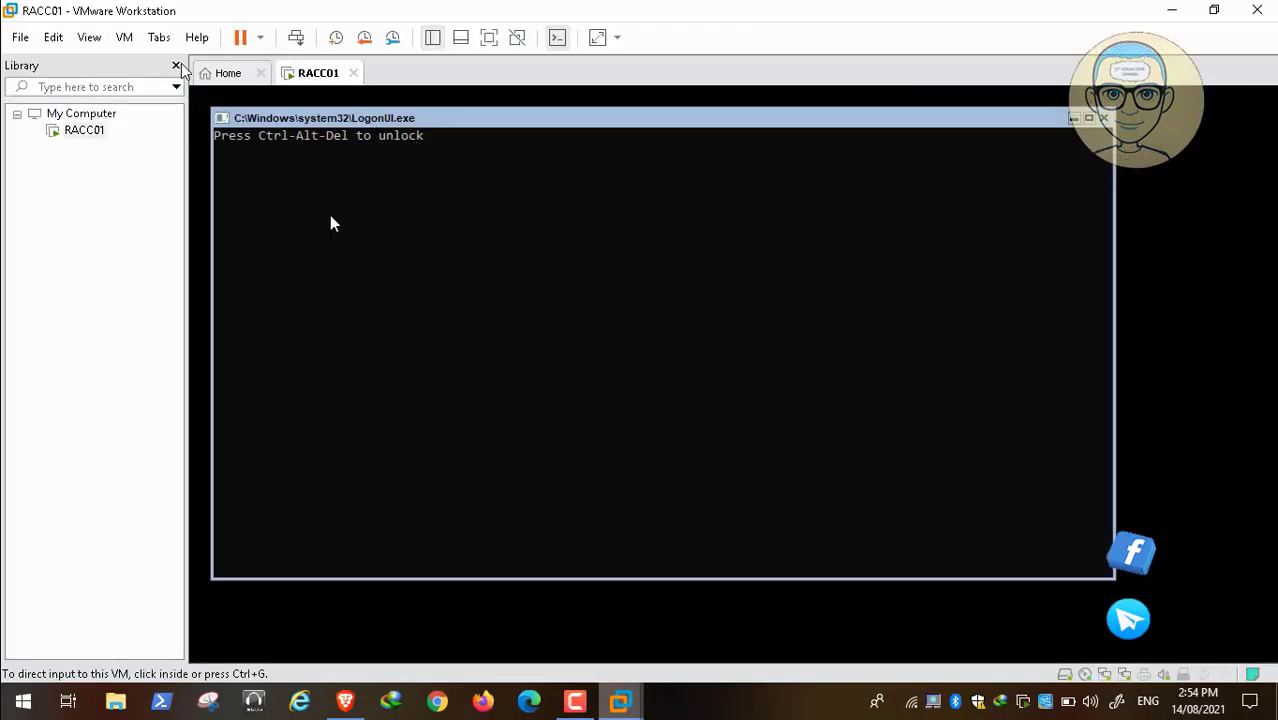
click(228, 75)
click(590, 190)
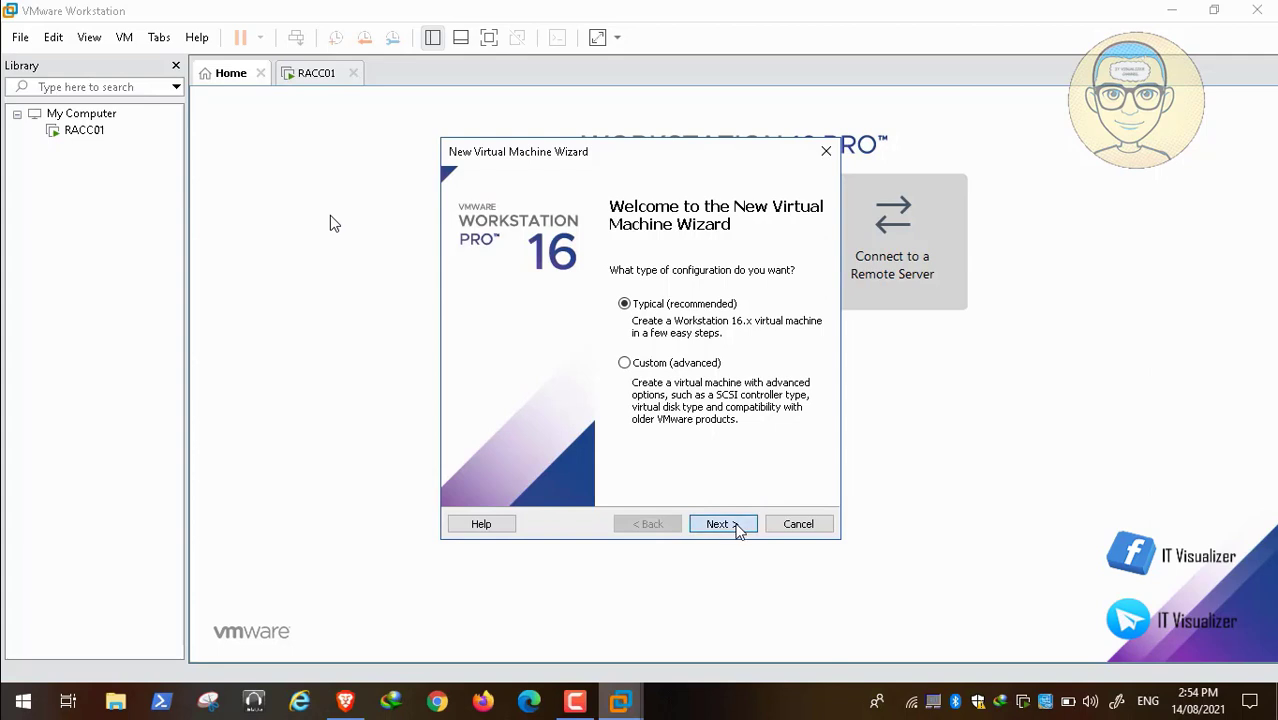
click(740, 525)
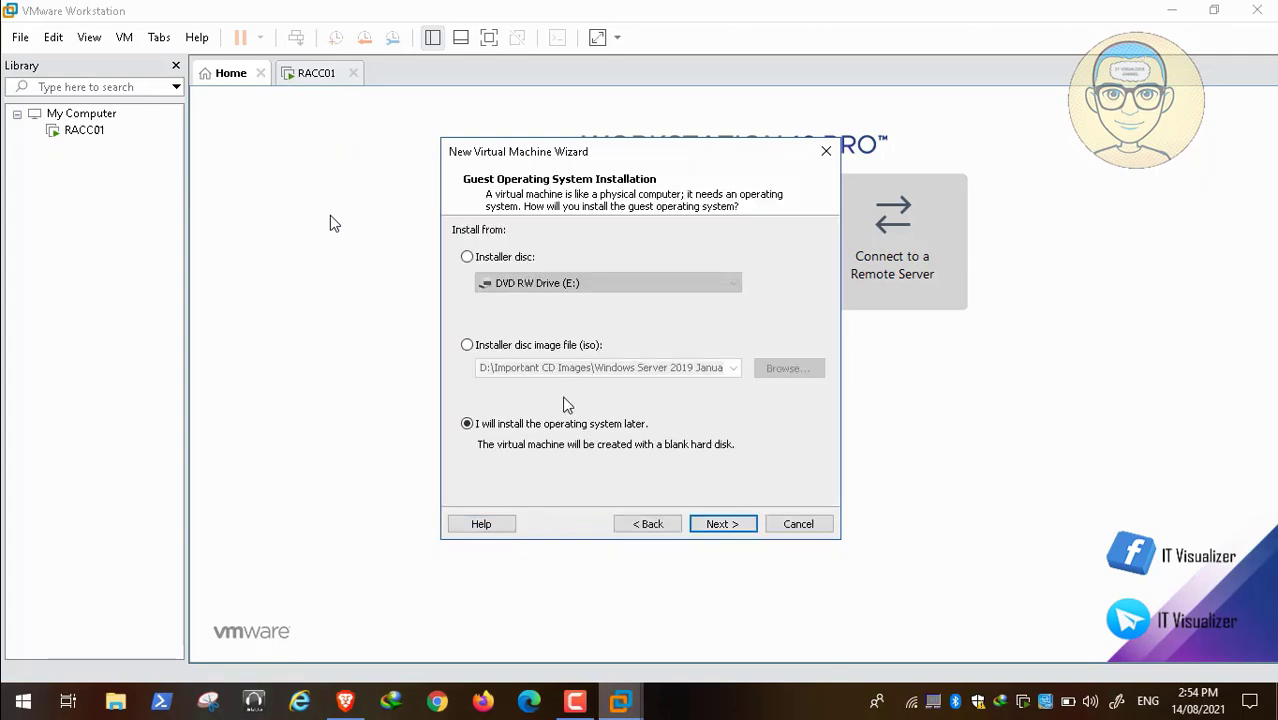
click(725, 526)
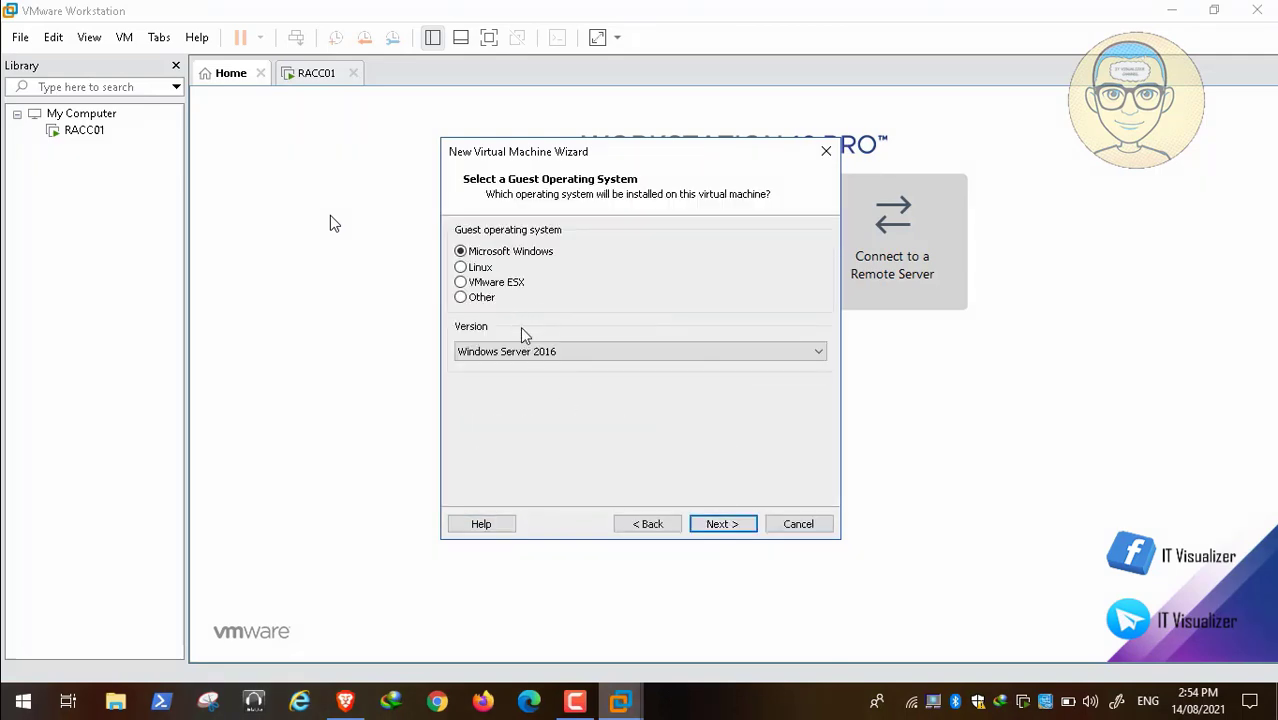
Choose Windows 10 x64 as the guest operating system version for the new virtual machine.
click(553, 352)
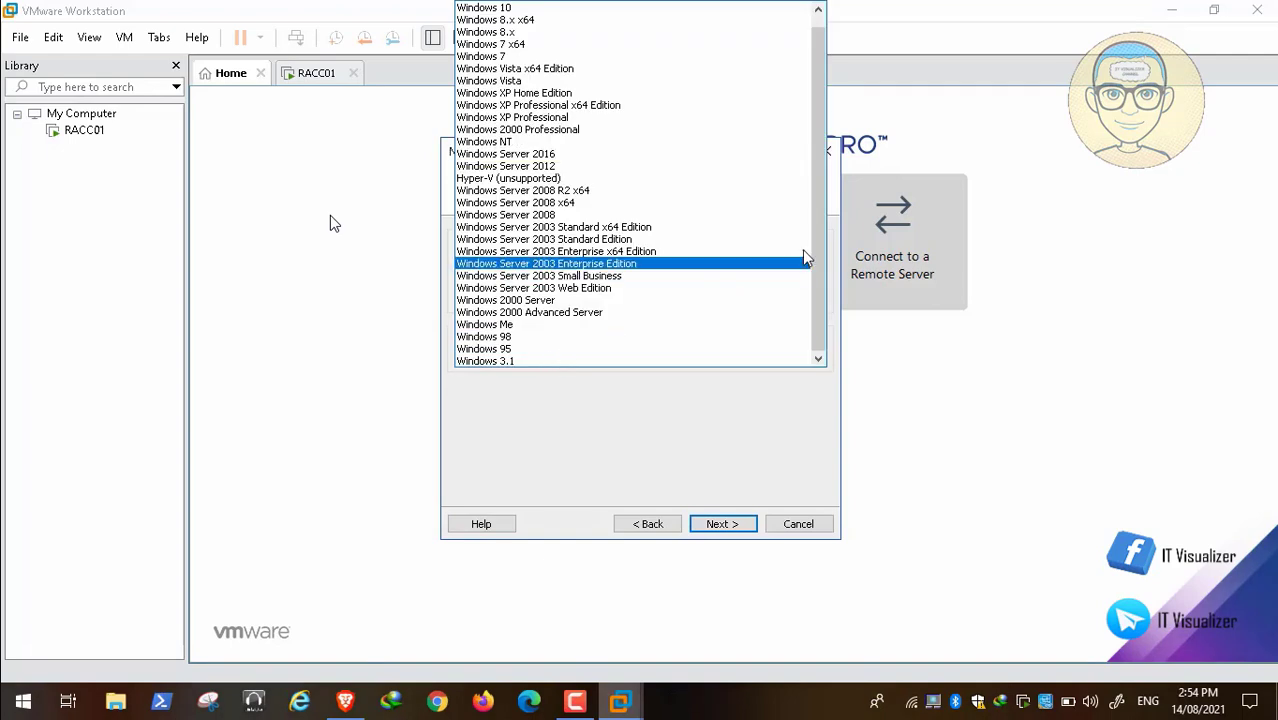
drag(817, 270, 823, 140)
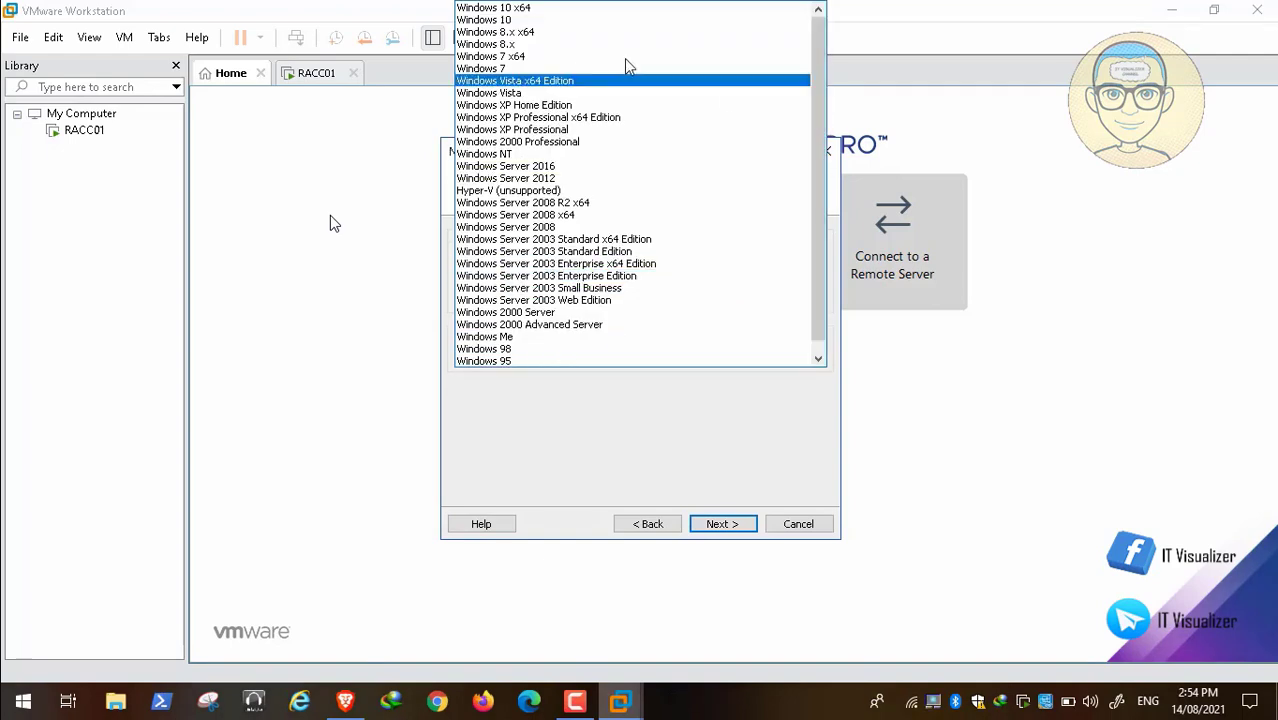
click(598, 9)
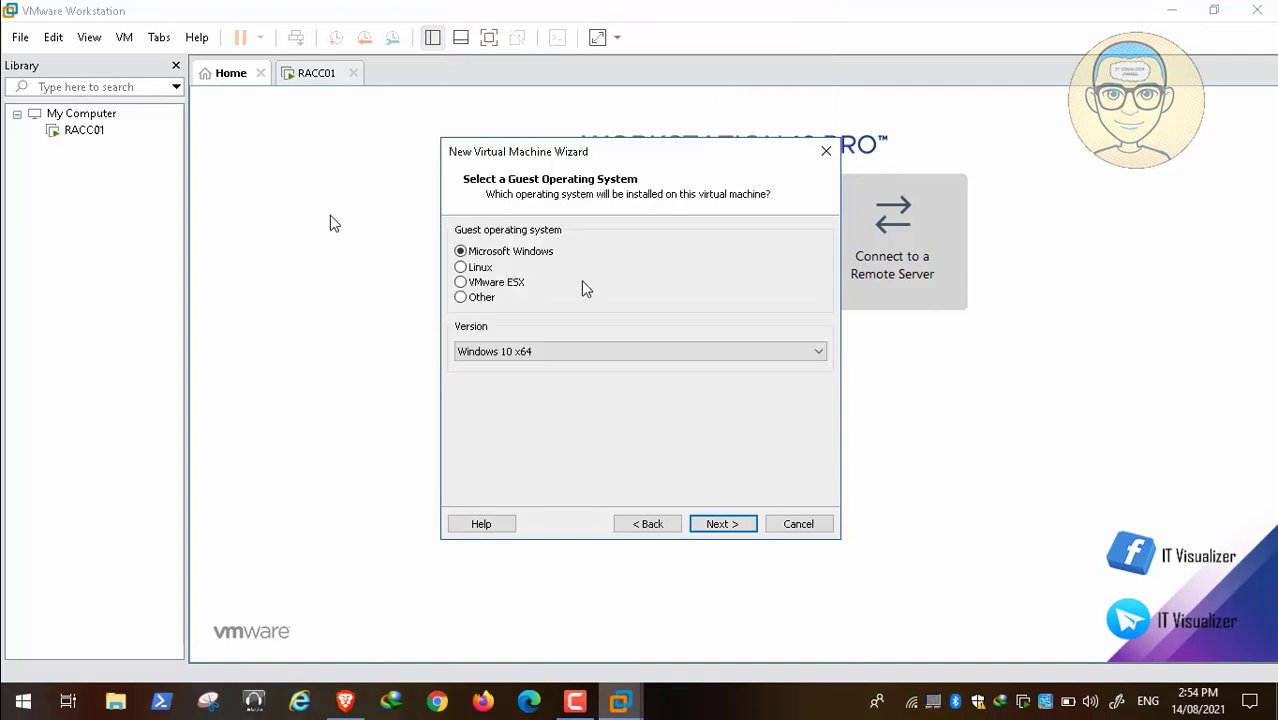
click(729, 528)
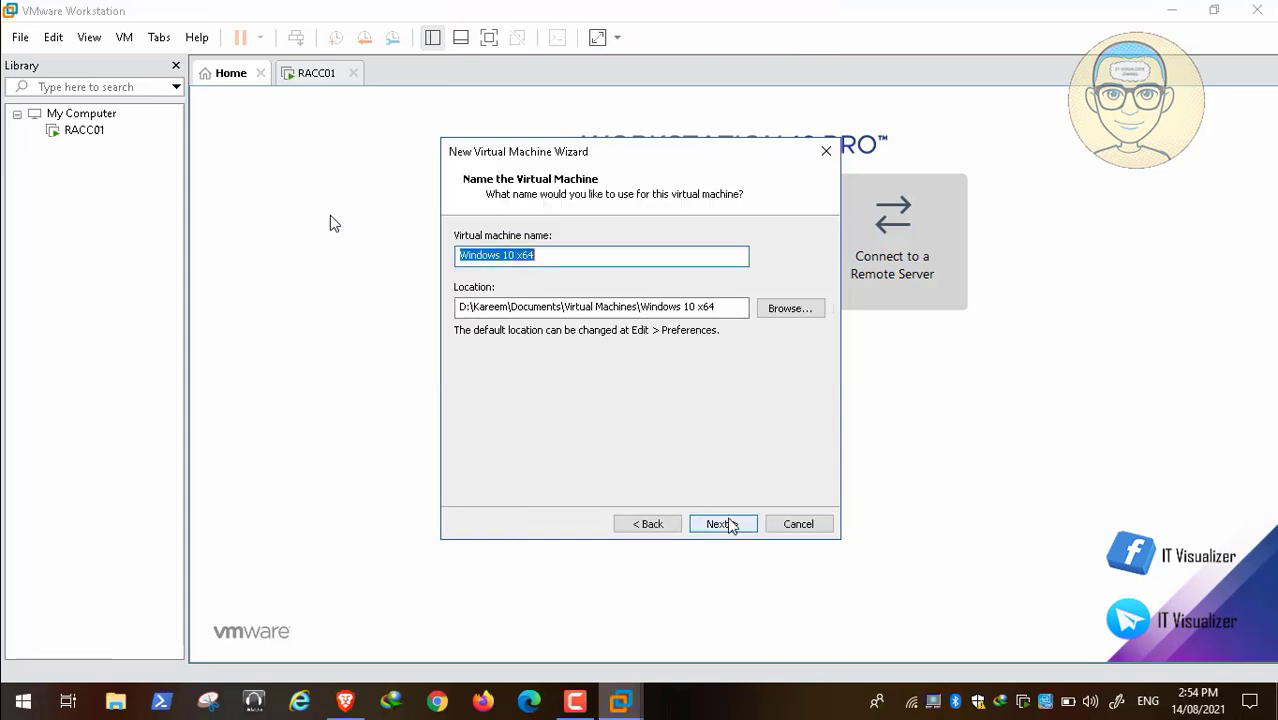
Name the virtual machine PAW and set its maximum disk size to 150 GB, split into multiple files.
key(BackSpace)
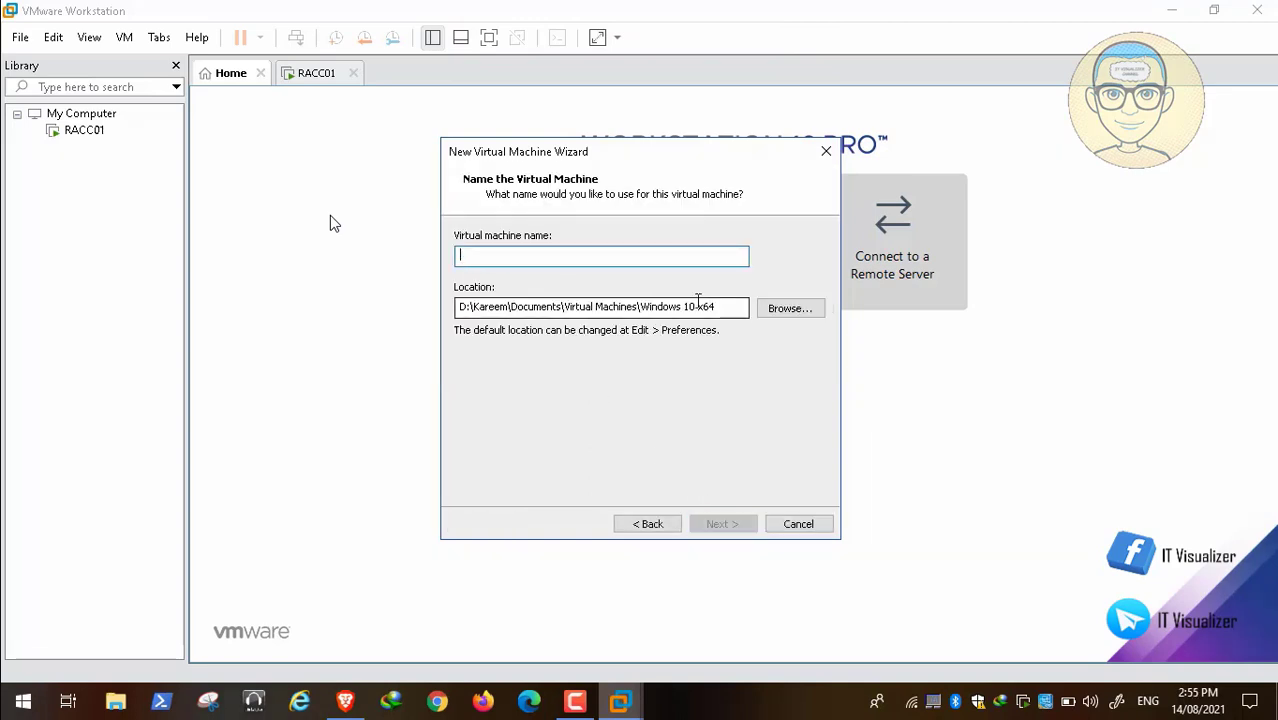
text(PAW)
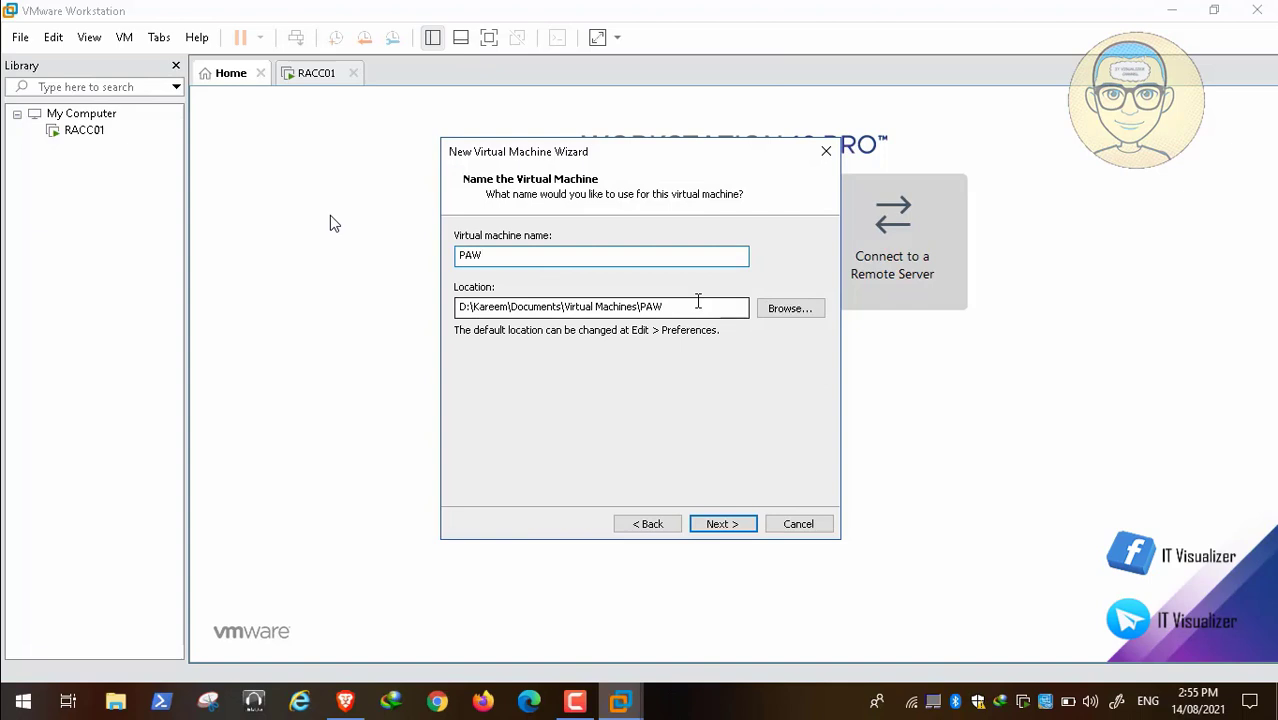
click(722, 527)
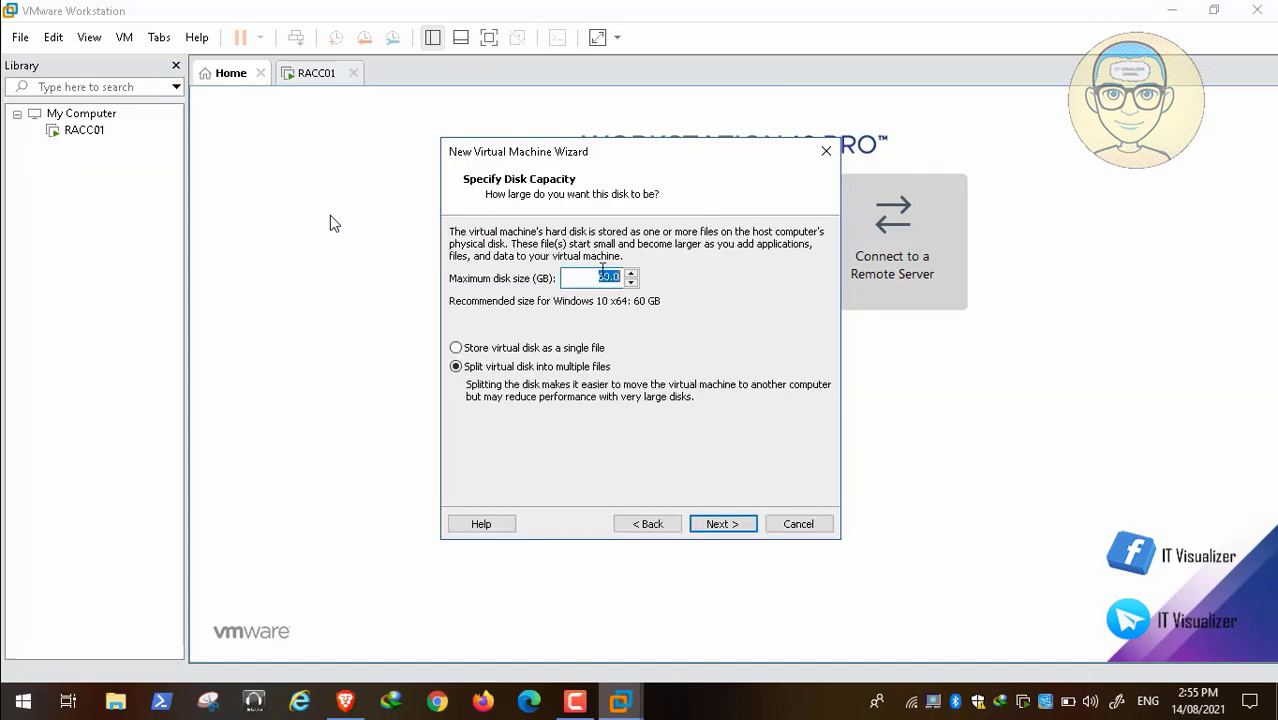
click(610, 279)
click(742, 524)
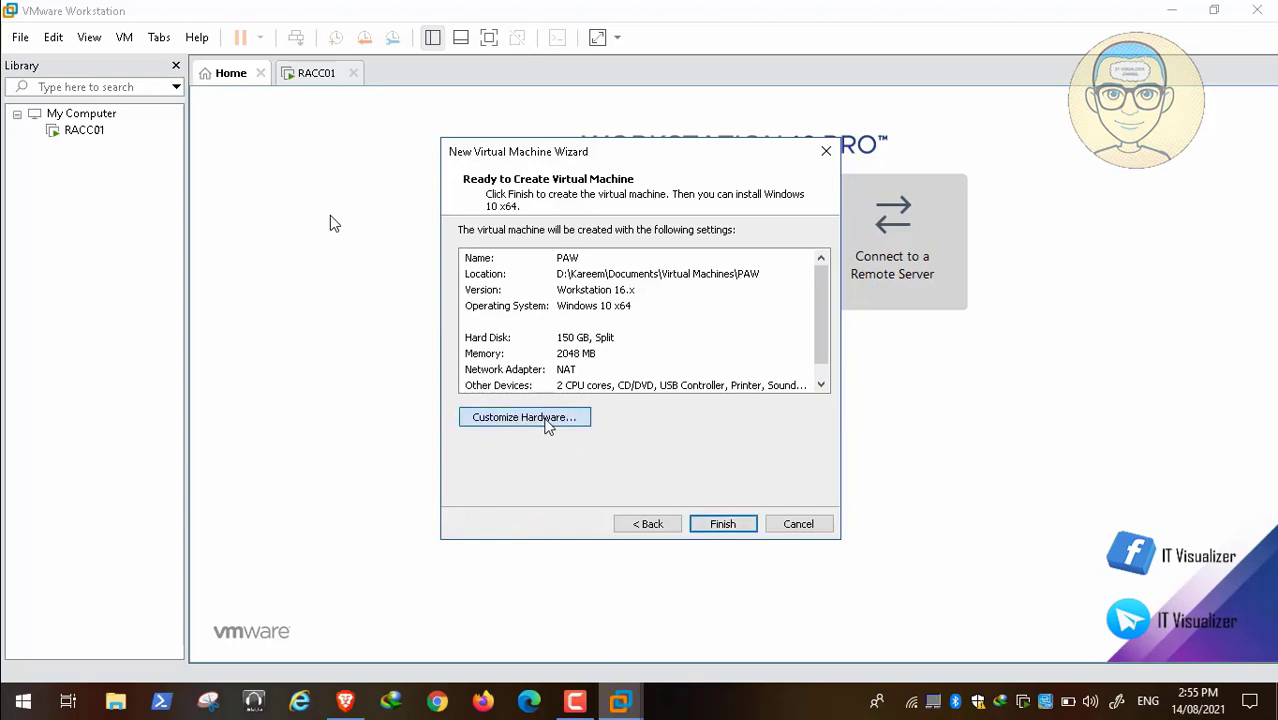
Customize the new virtual machine's hardware to use 1 processor with 1 core per processor.
click(548, 425)
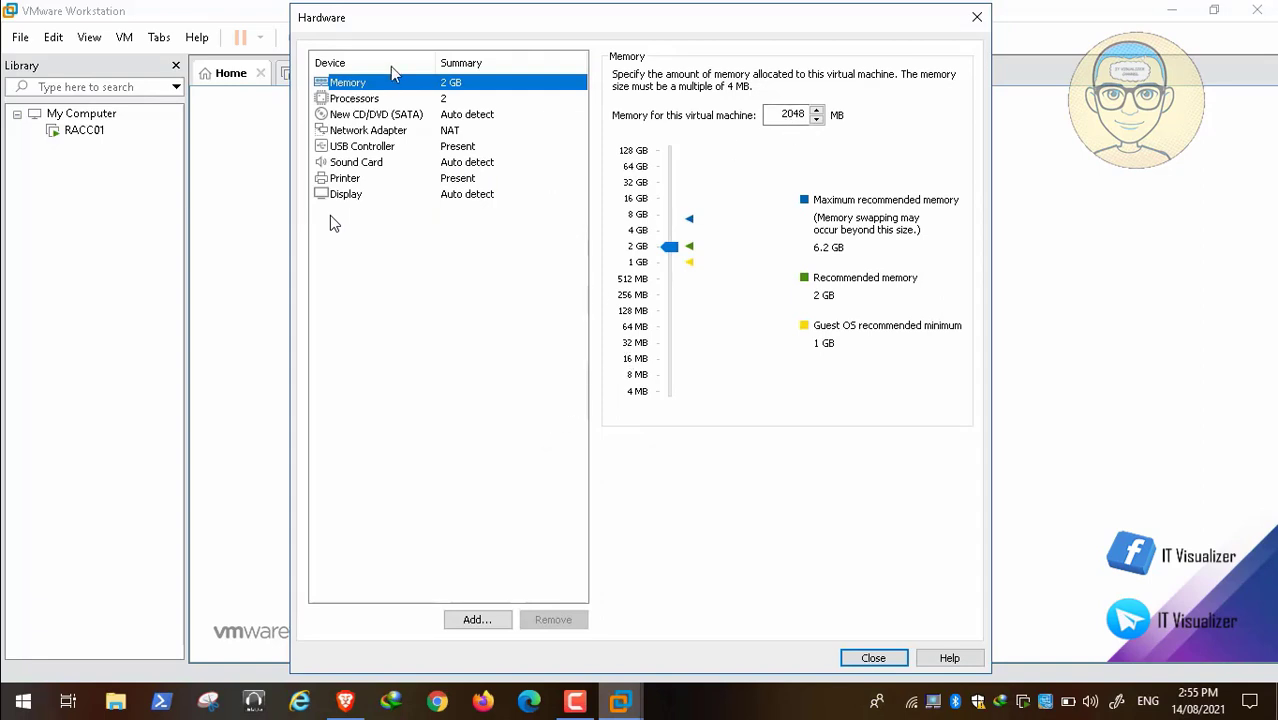
click(395, 99)
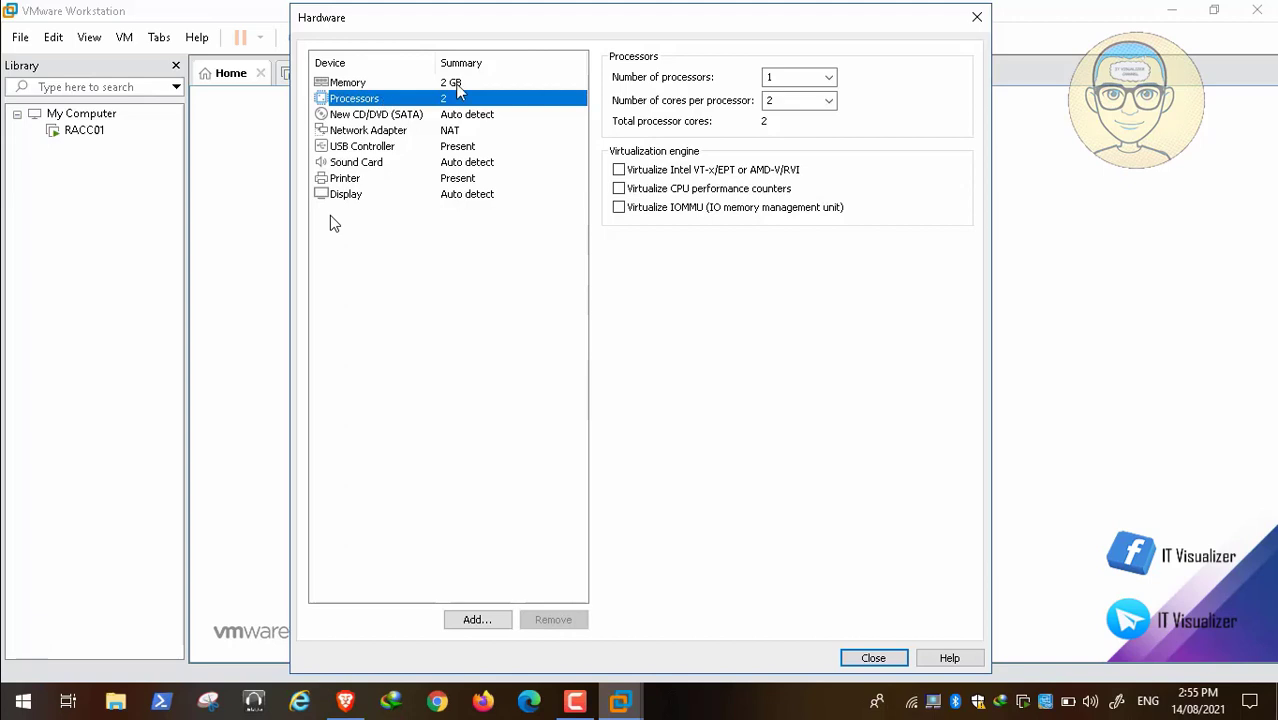
click(829, 78)
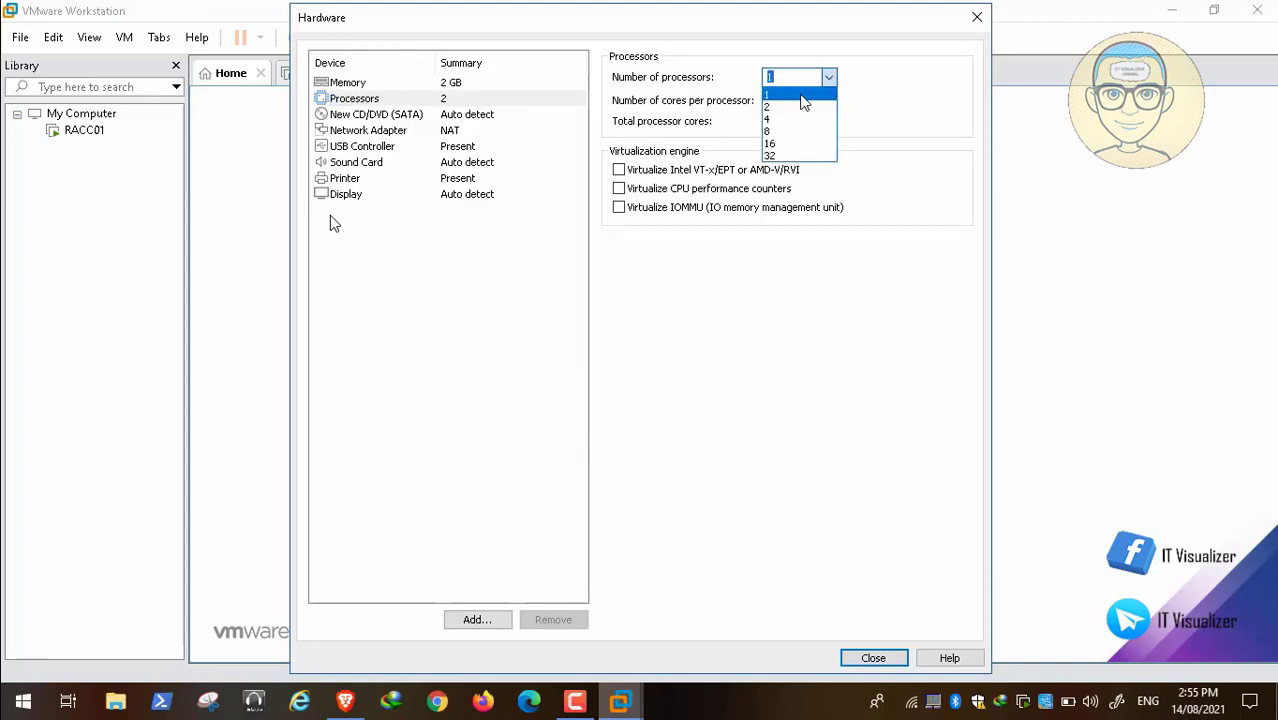
click(803, 97)
click(829, 100)
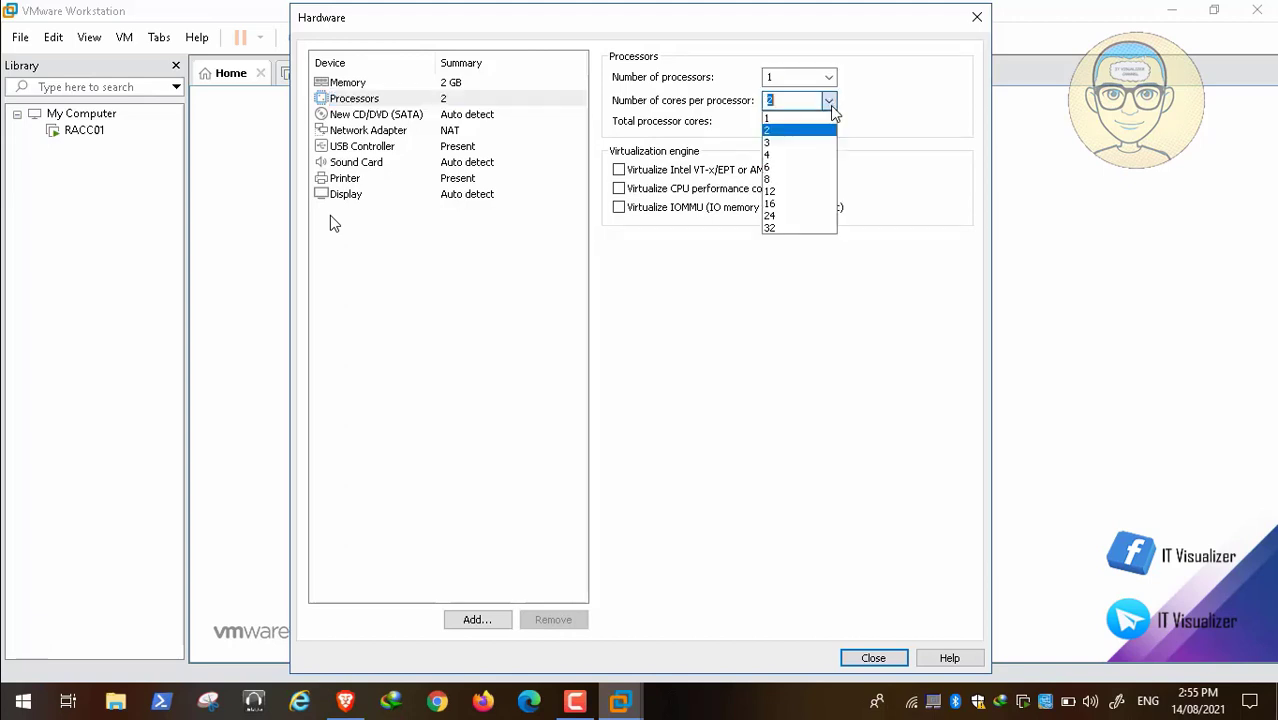
click(802, 120)
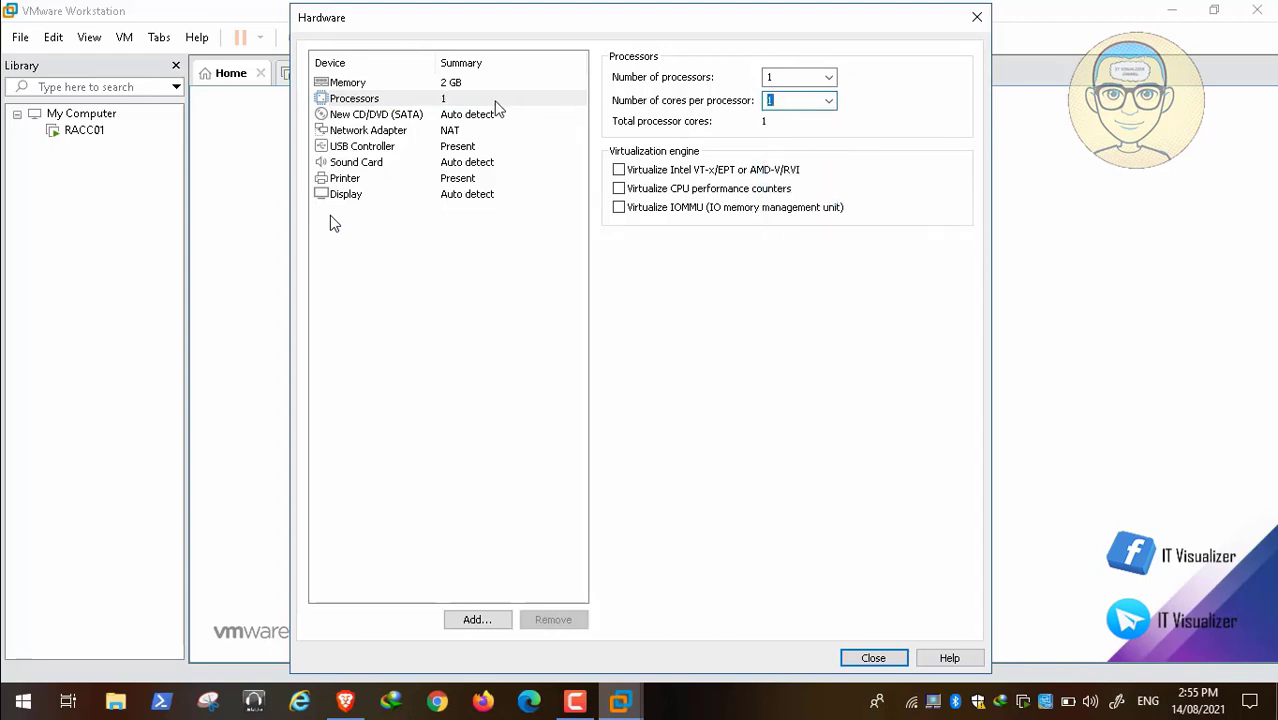
Review the memory allocation, close the hardware customization and finish creating the PAW virtual machine.
click(396, 88)
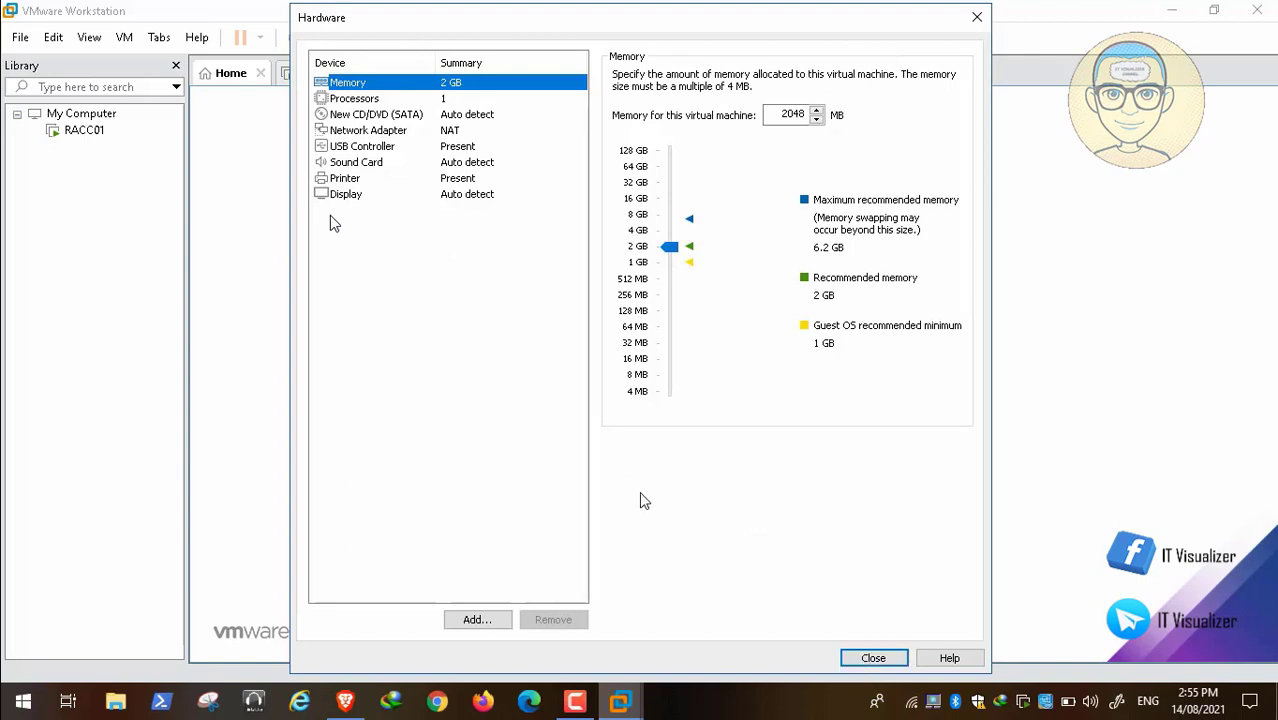
click(866, 660)
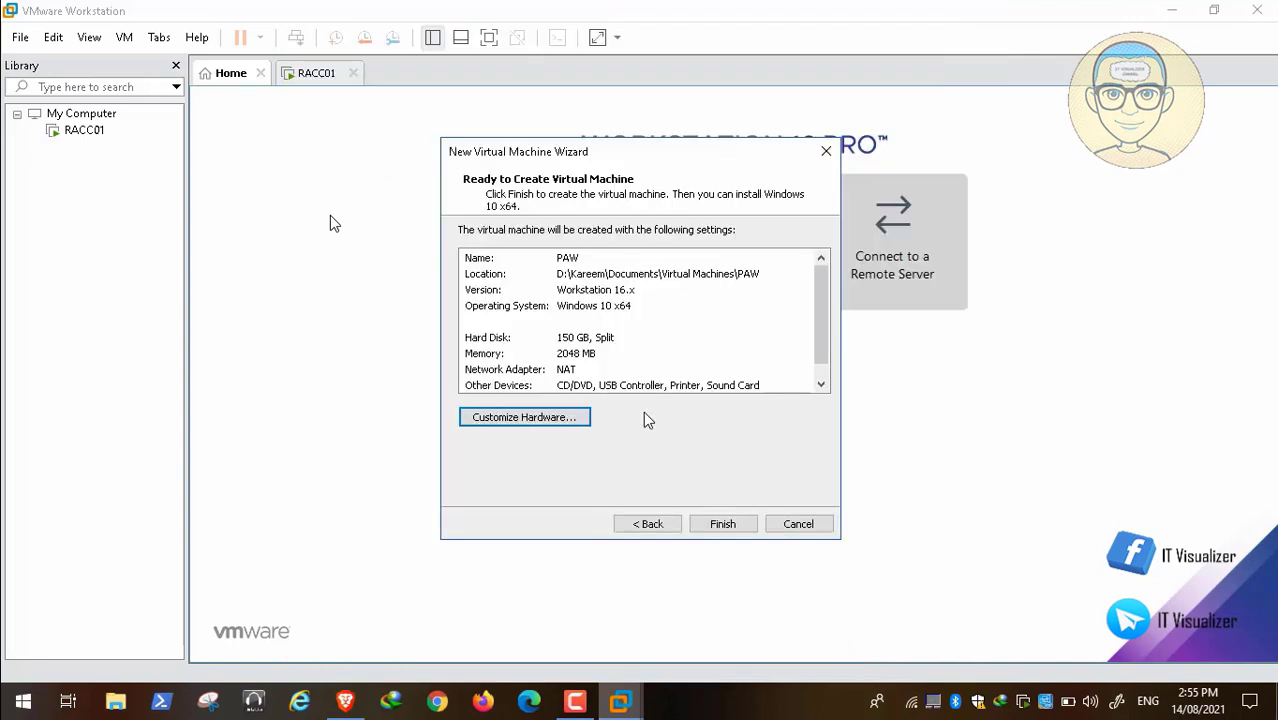
click(731, 525)
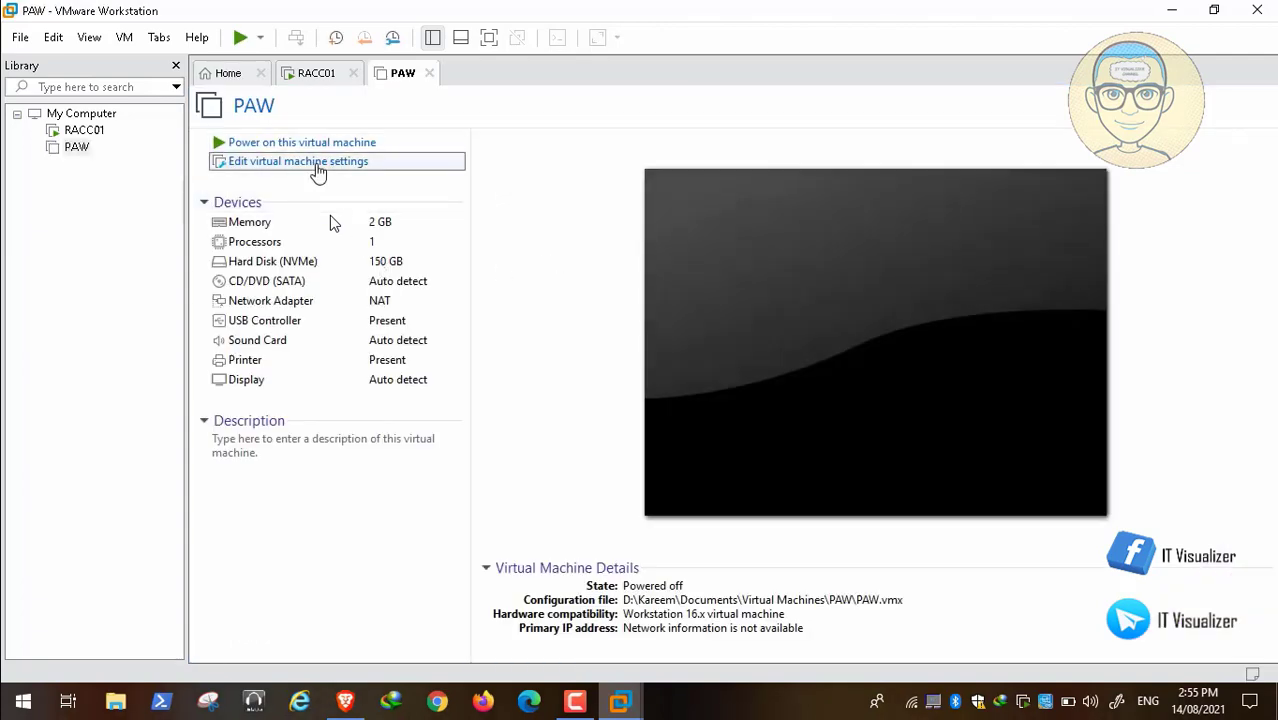
Connect the PAW virtual machine's network adapter to the custom virtual network VMnet8 (NAT).
click(317, 170)
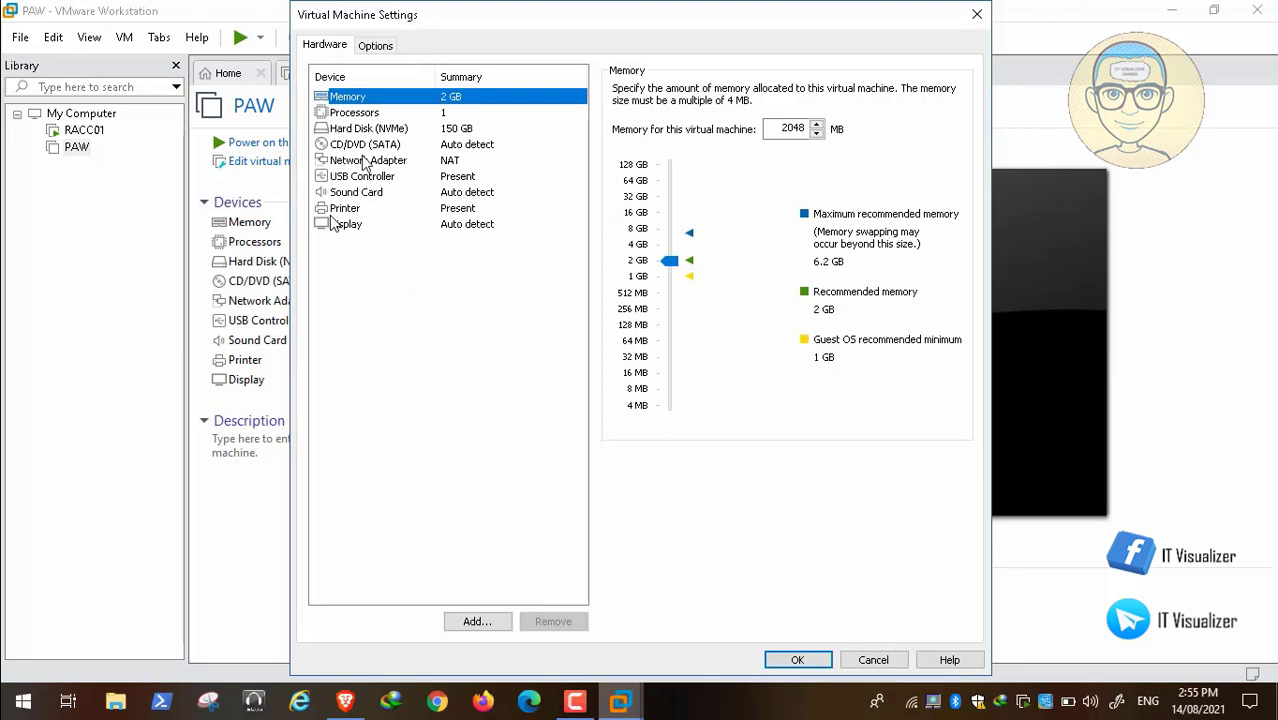
click(364, 162)
click(619, 243)
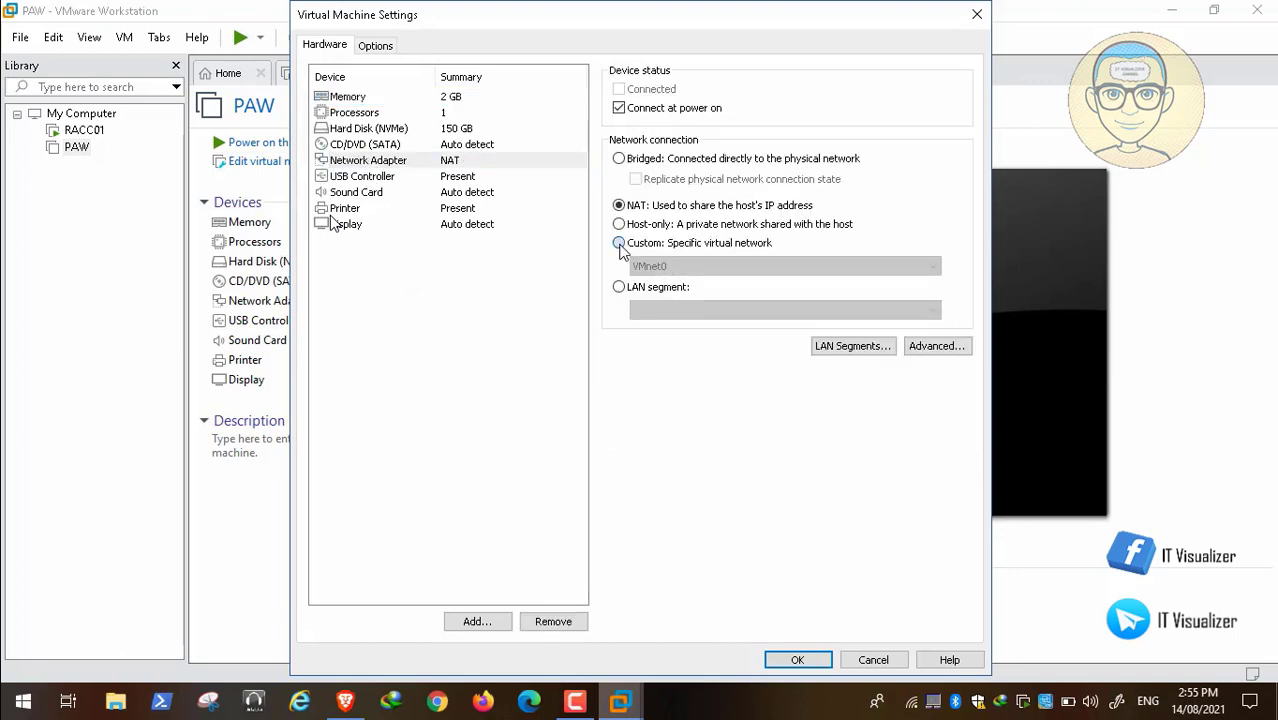
click(672, 267)
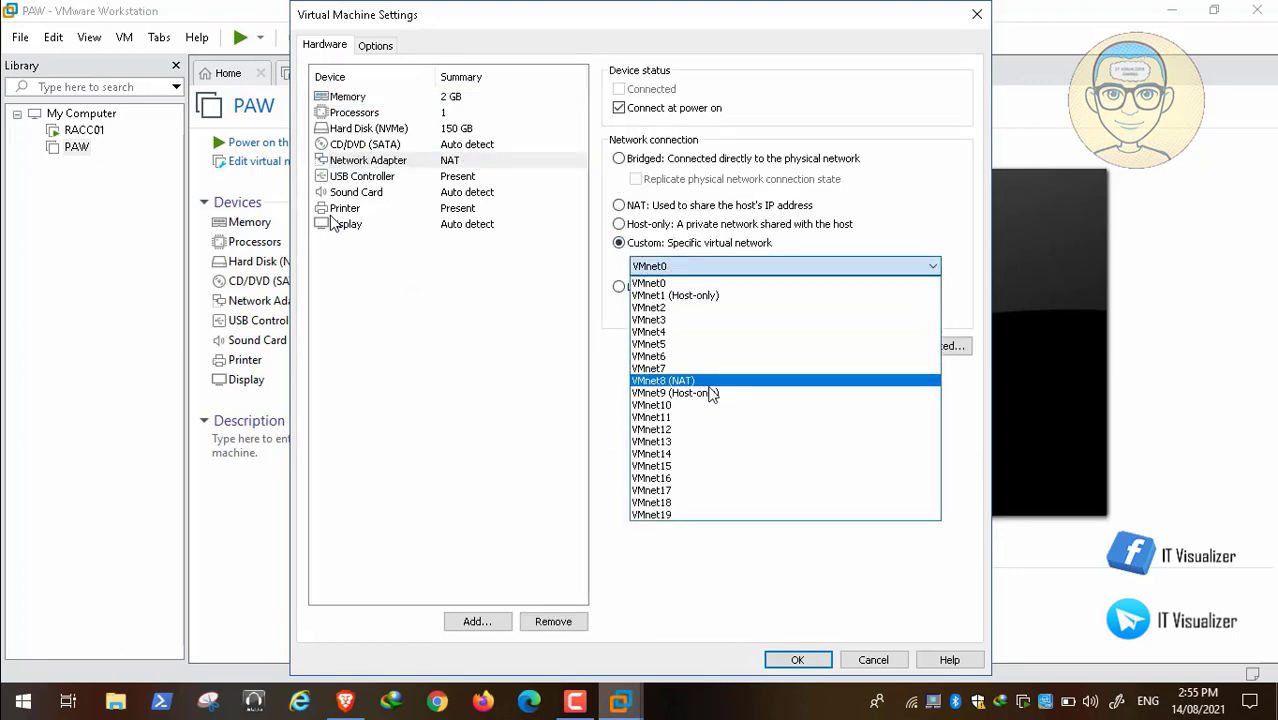
click(714, 381)
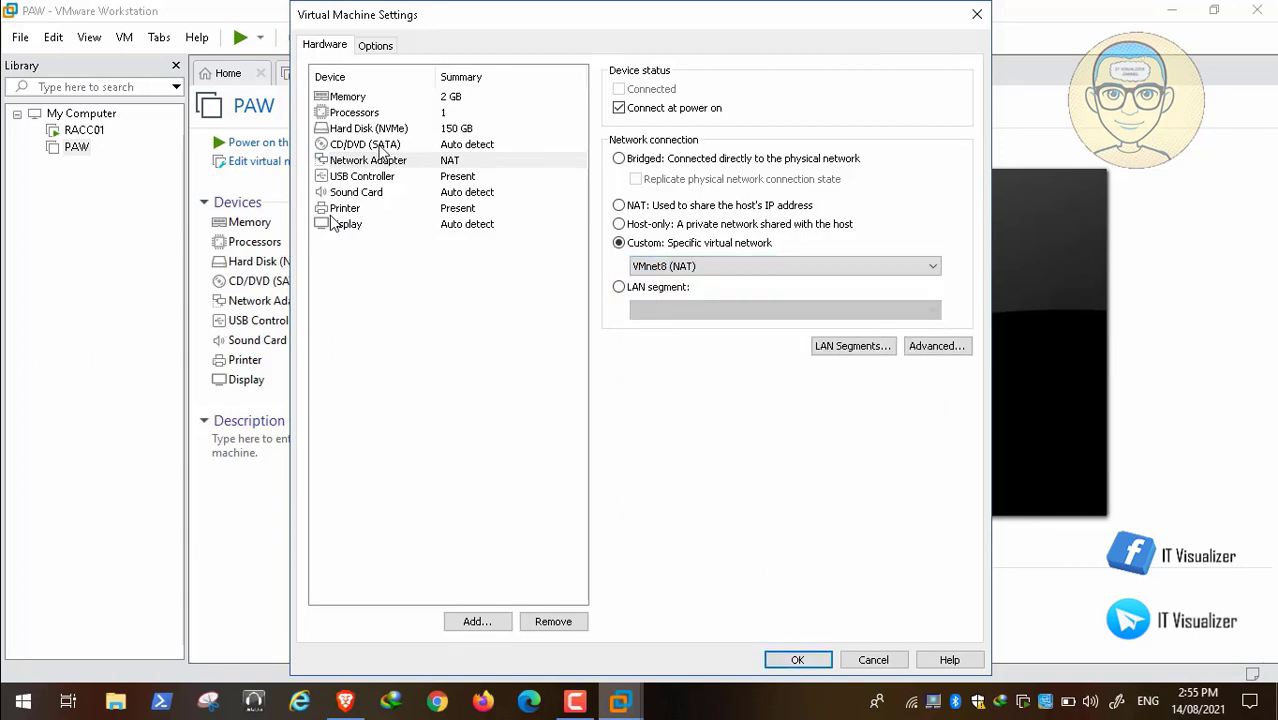
Set PAW's CD/DVD (SATA) drive to use an ISO image file.
click(380, 146)
click(619, 202)
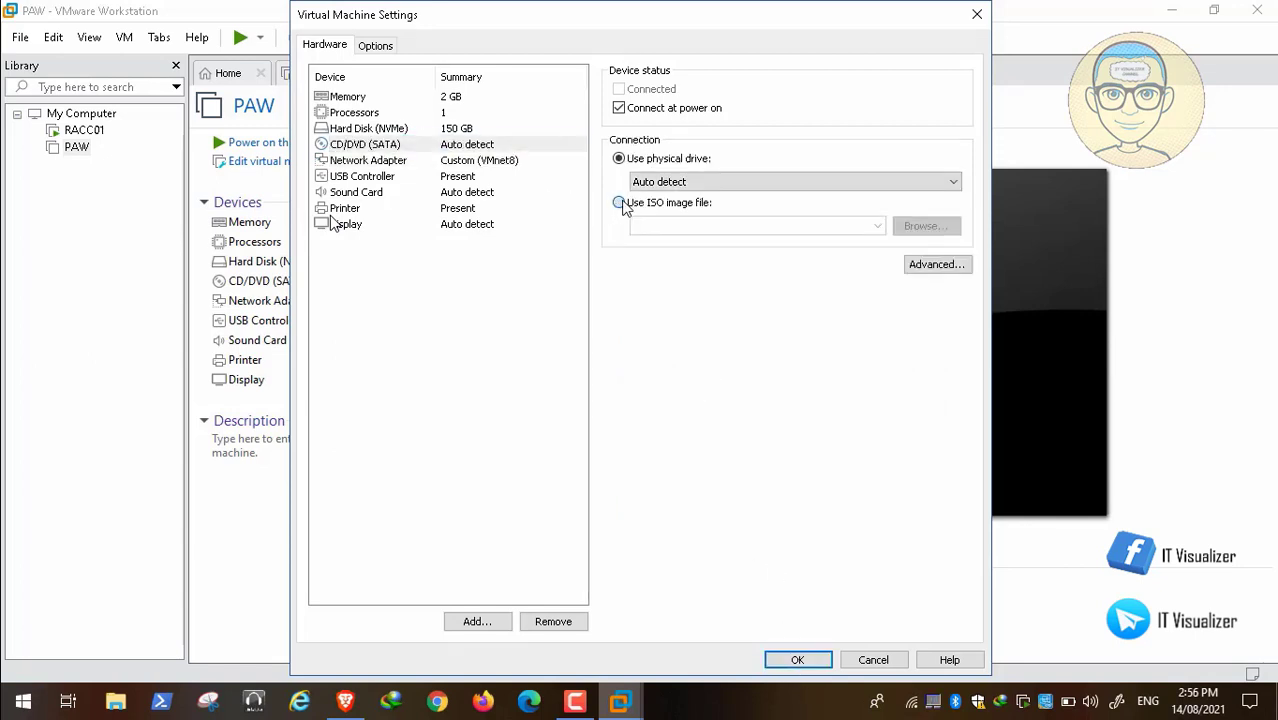
click(331, 217)
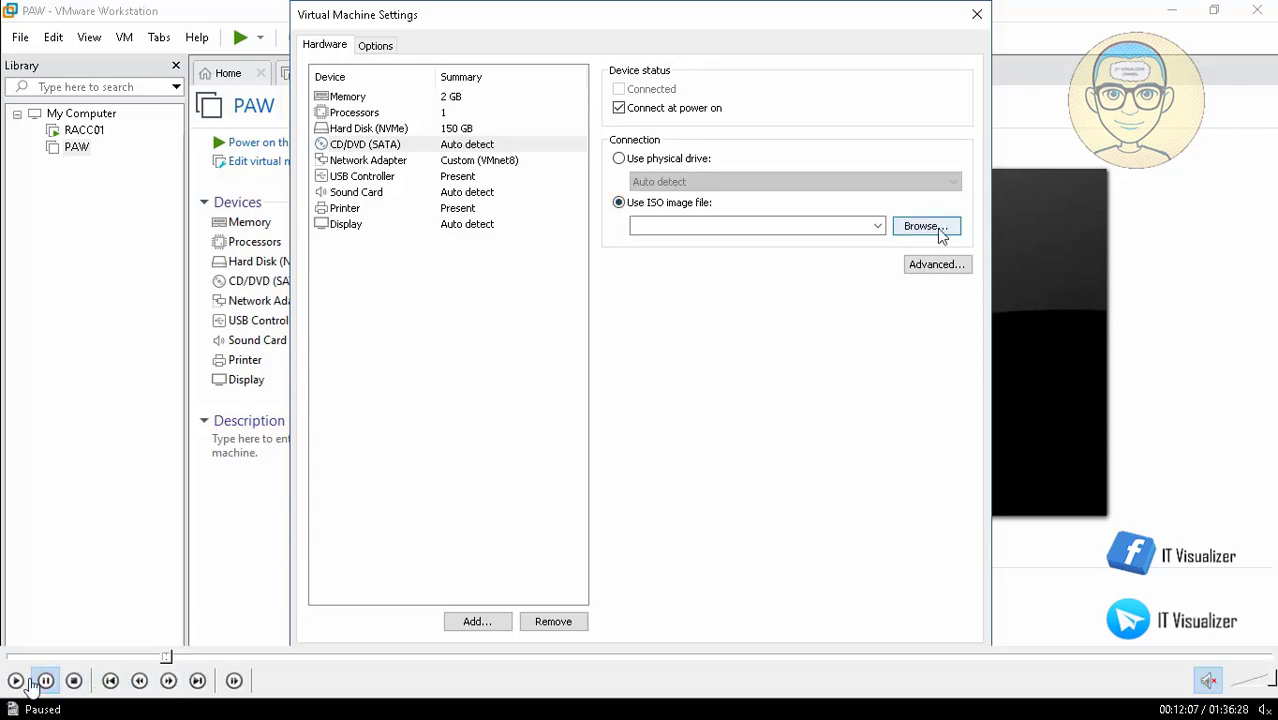
double_click(494, 382)
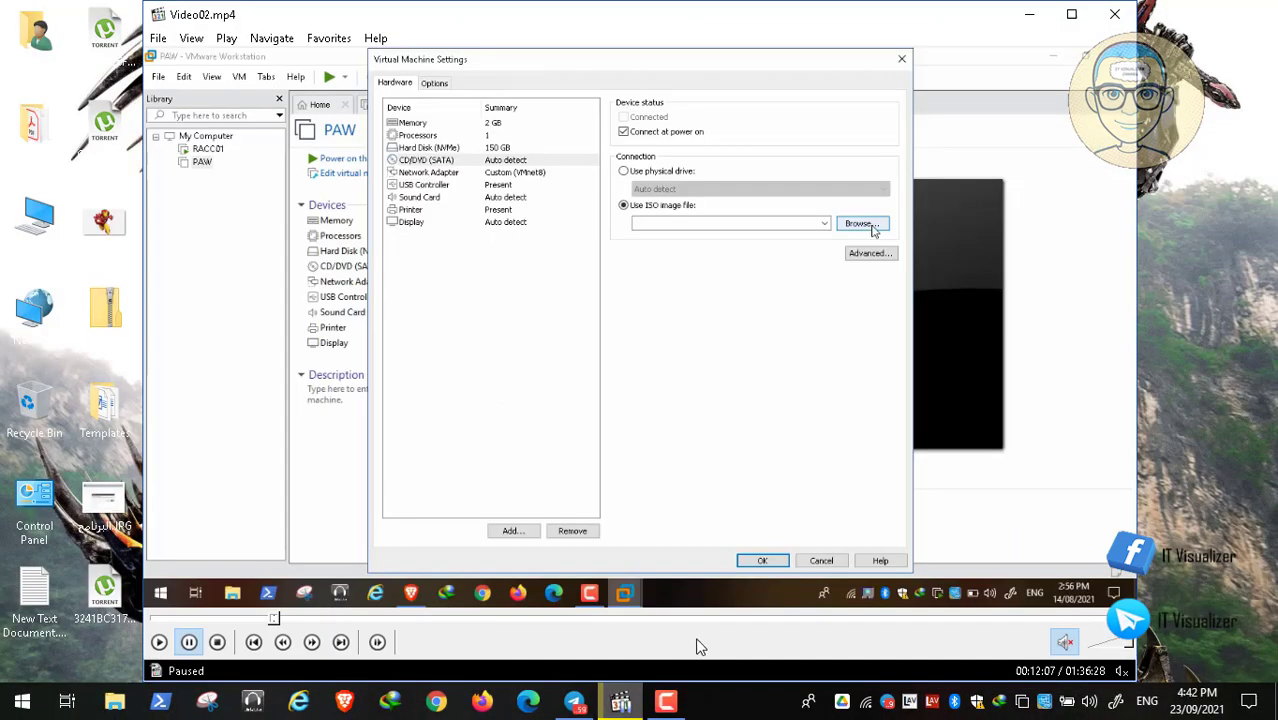
click(666, 702)
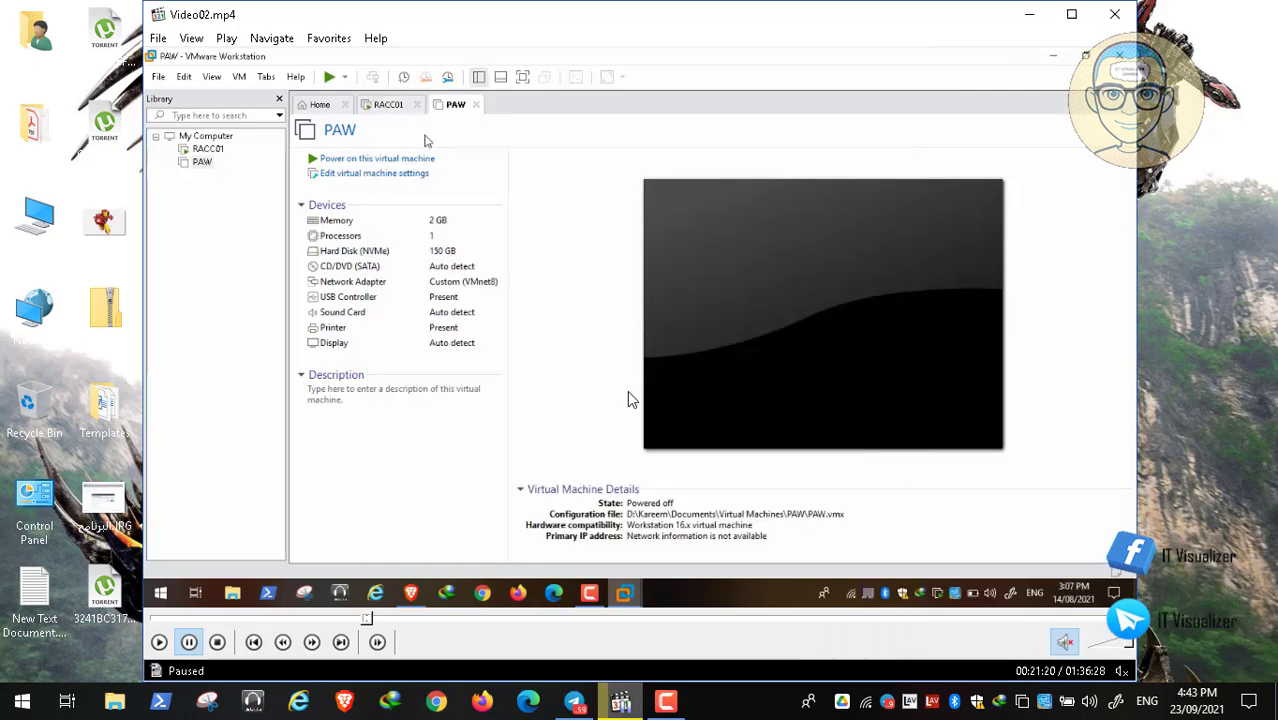
double_click(630, 399)
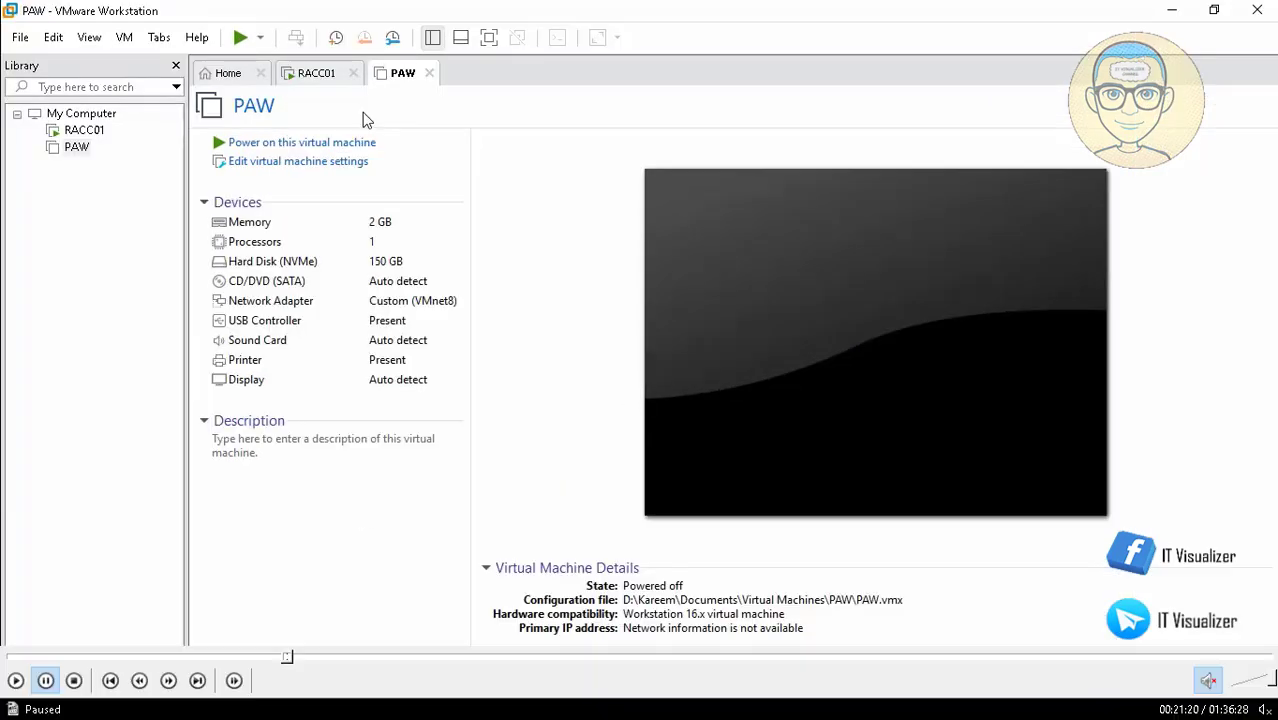
click(16, 681)
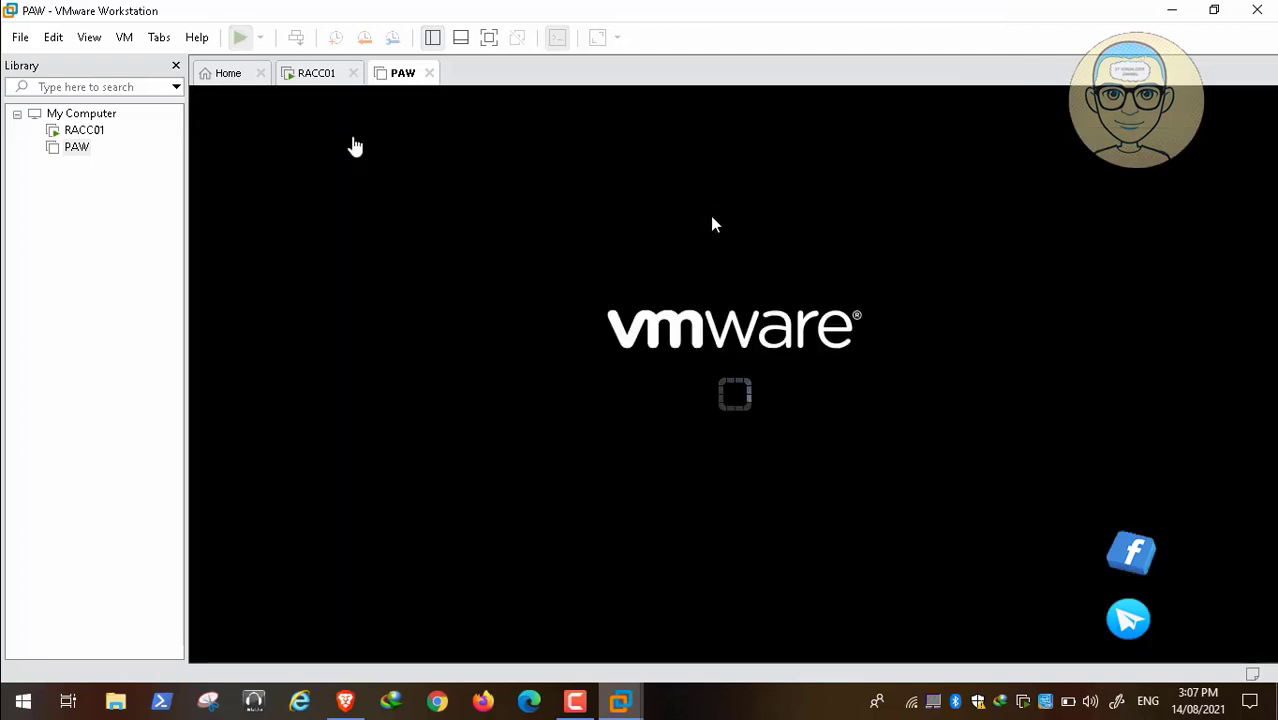
mouse_move(430, 663)
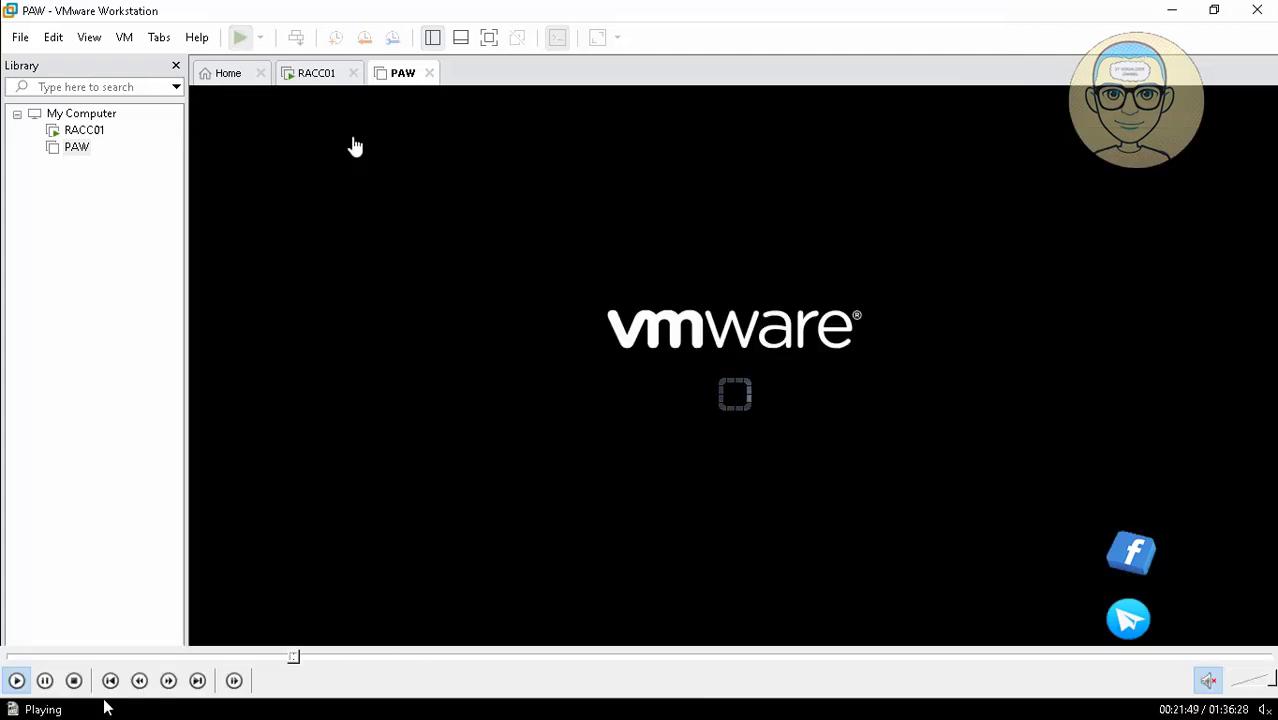
double_click(291, 444)
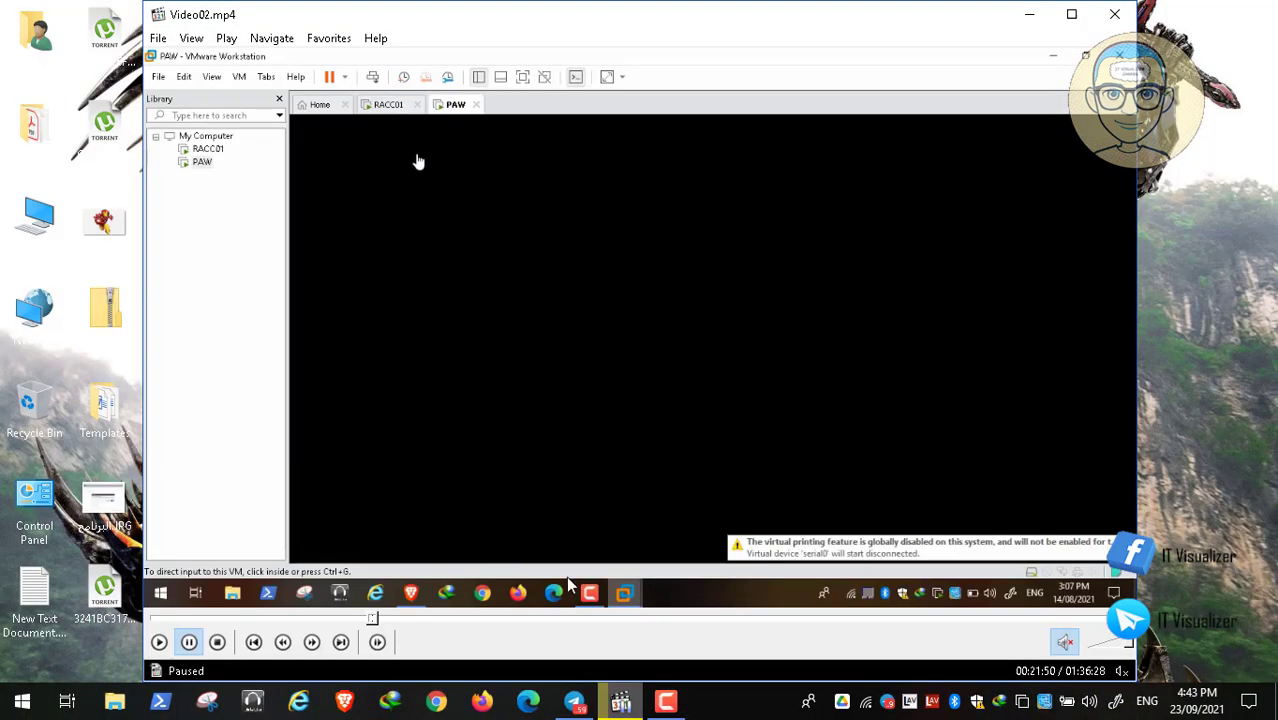
click(672, 704)
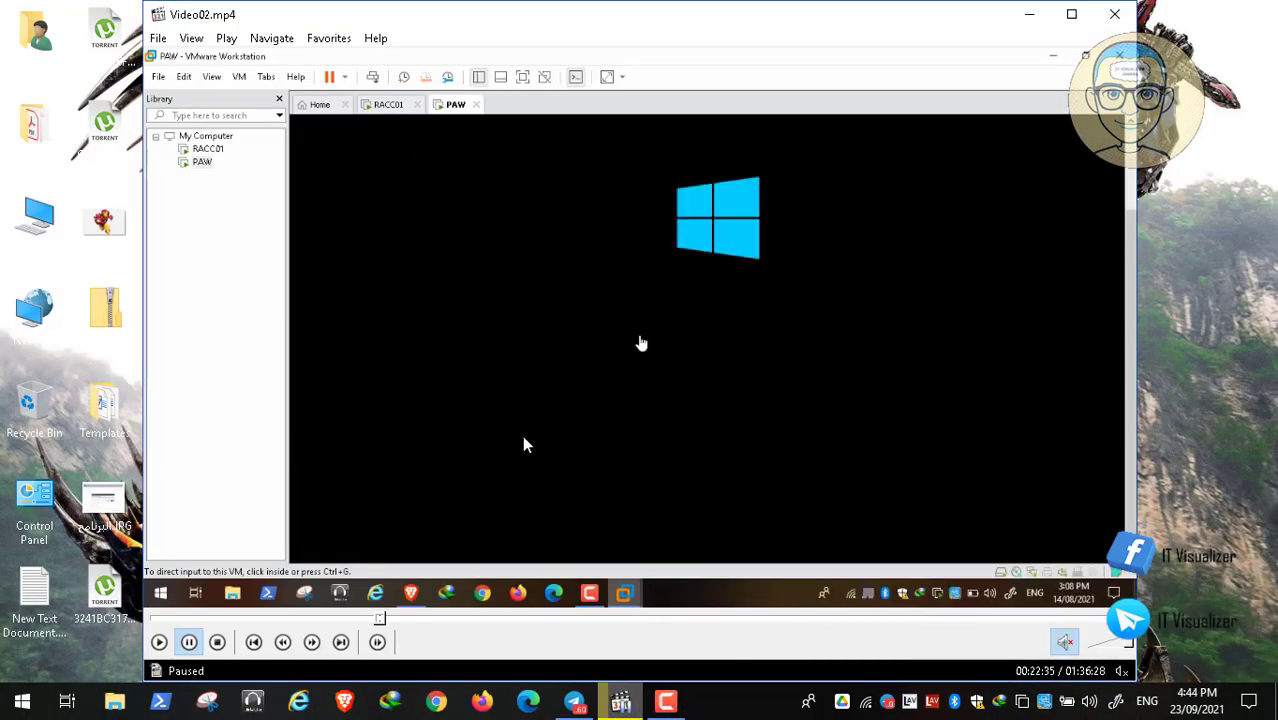
double_click(524, 442)
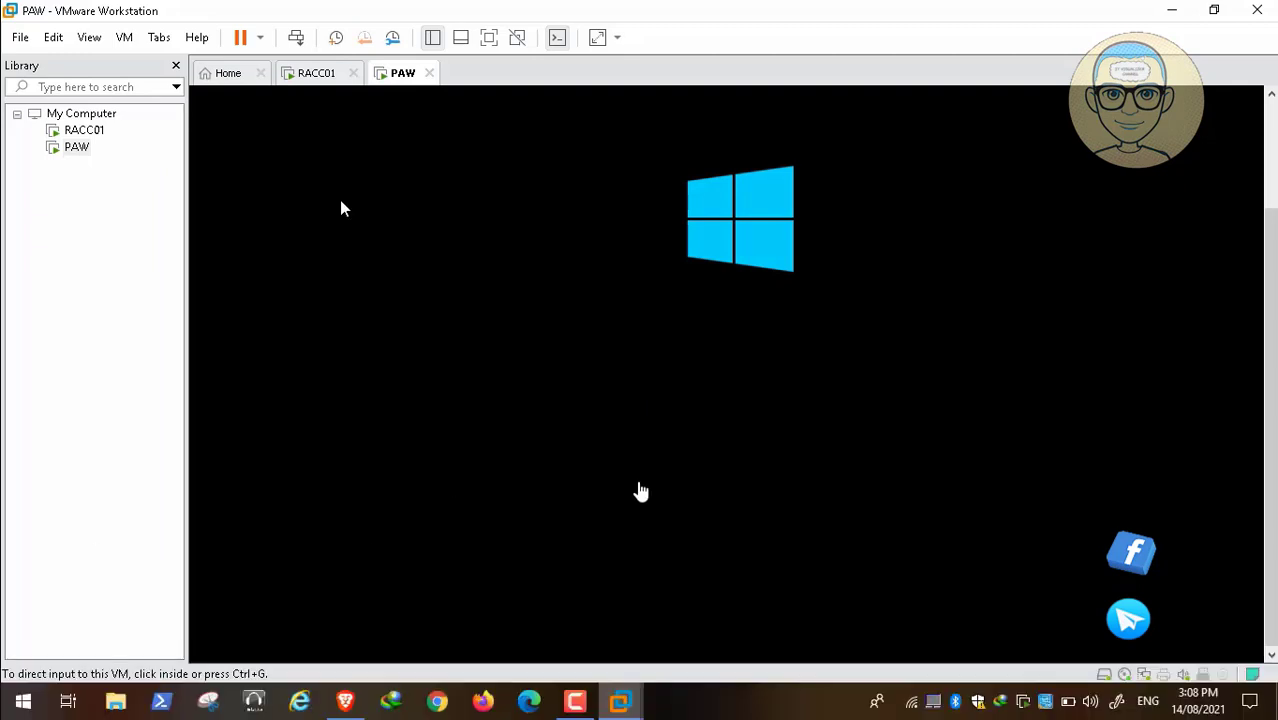
click(577, 700)
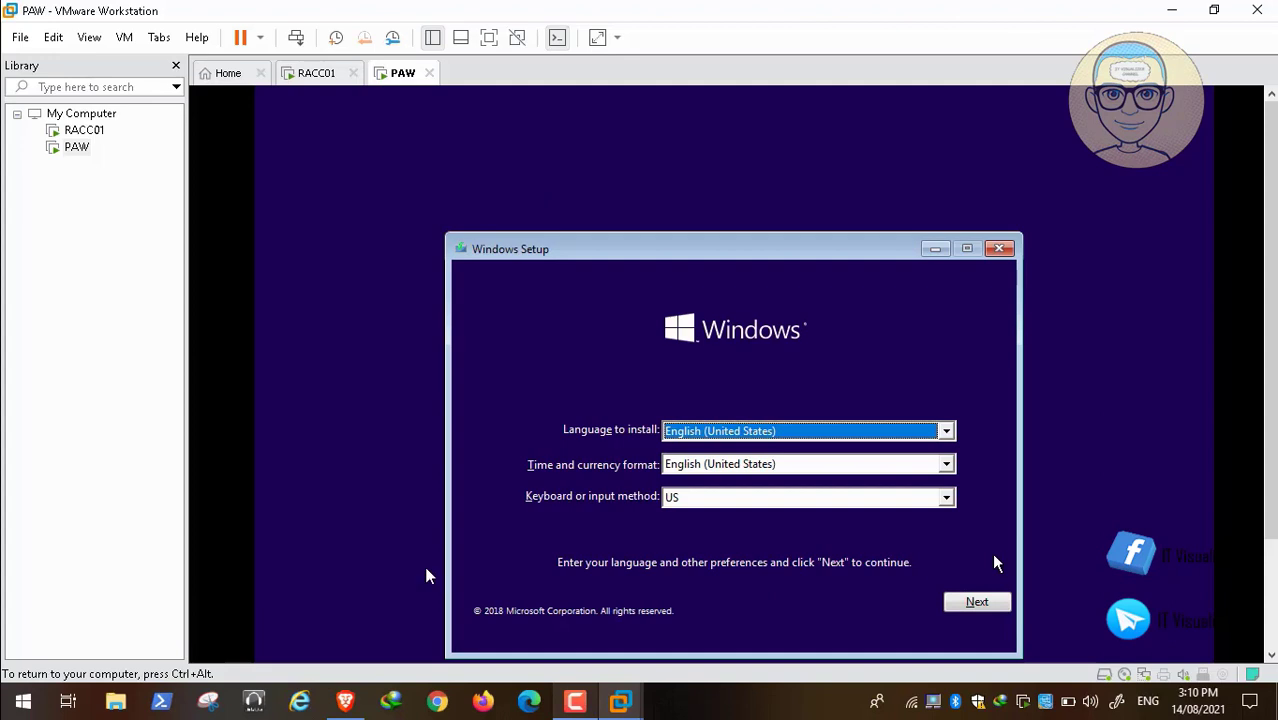
click(17, 683)
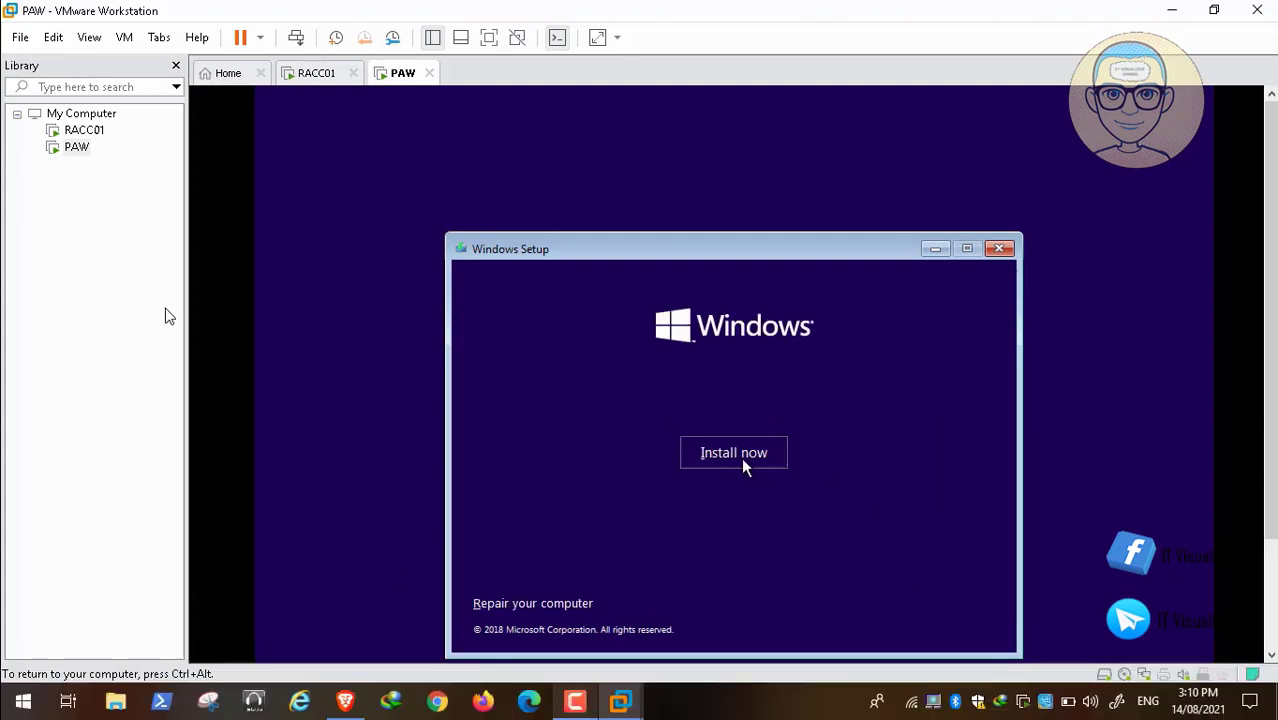
Start the Windows installation, accept the license terms and choose the custom Windows-only installation.
click(712, 459)
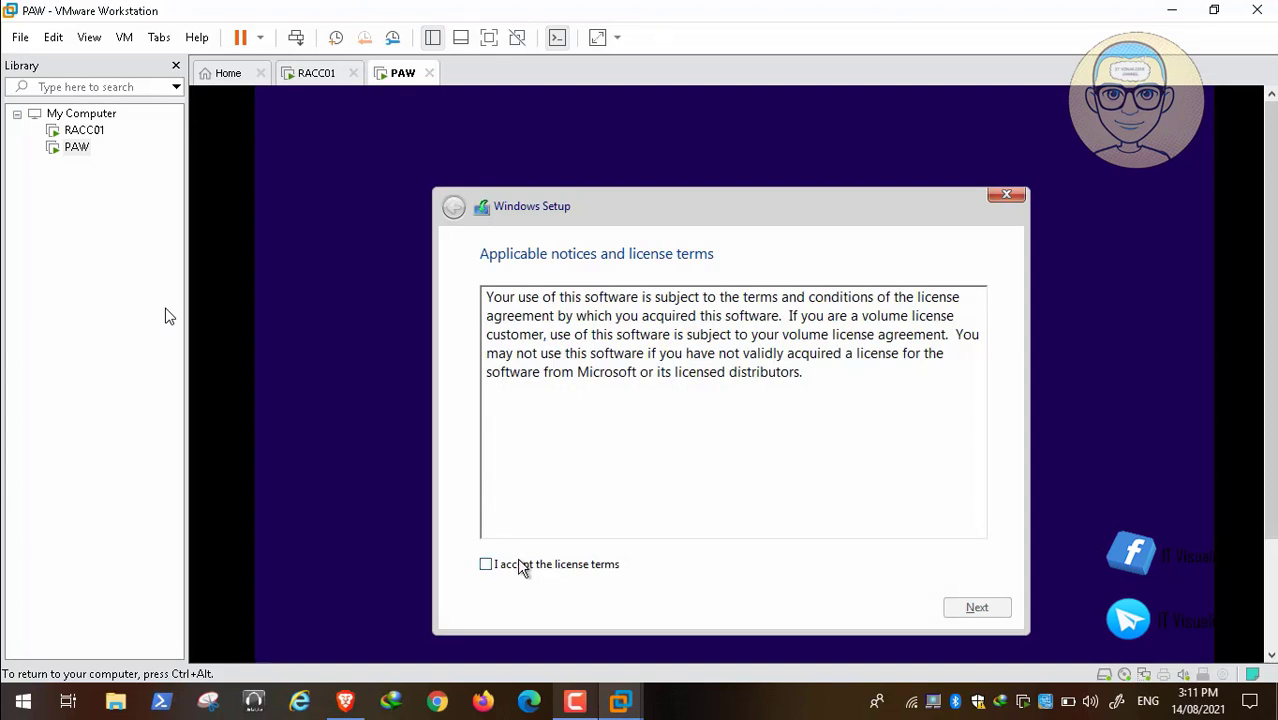
click(494, 569)
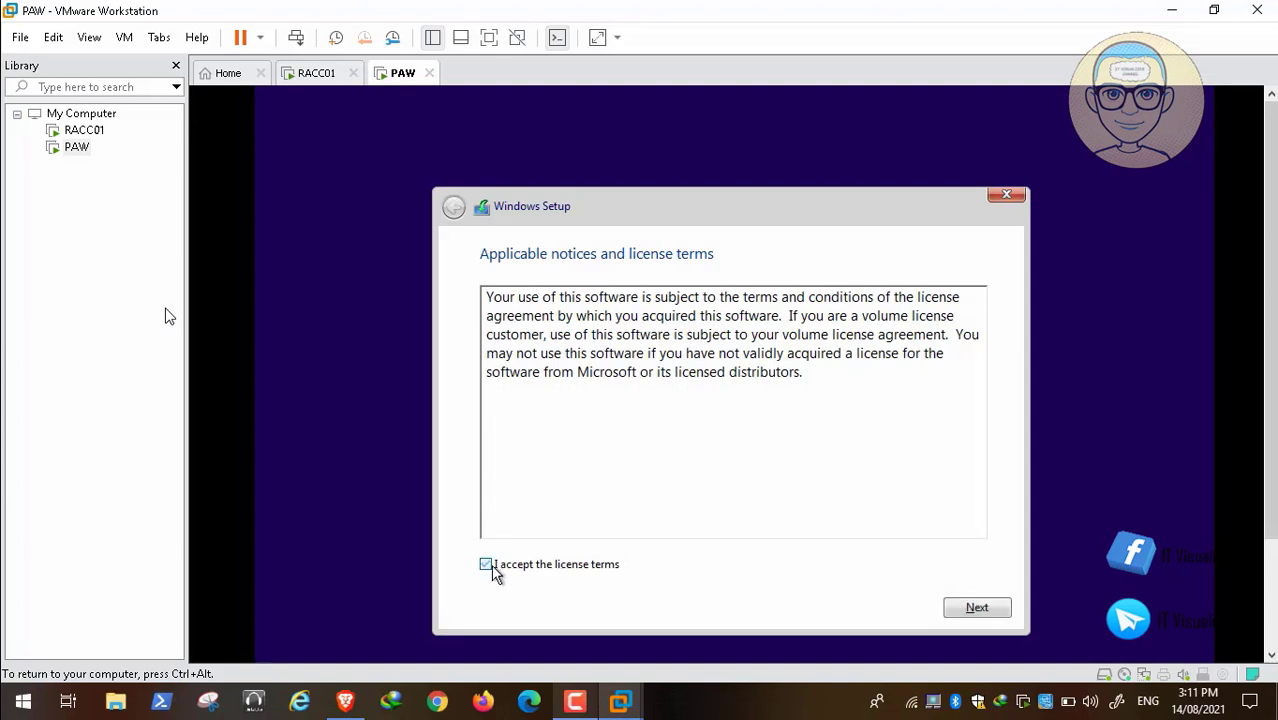
click(975, 612)
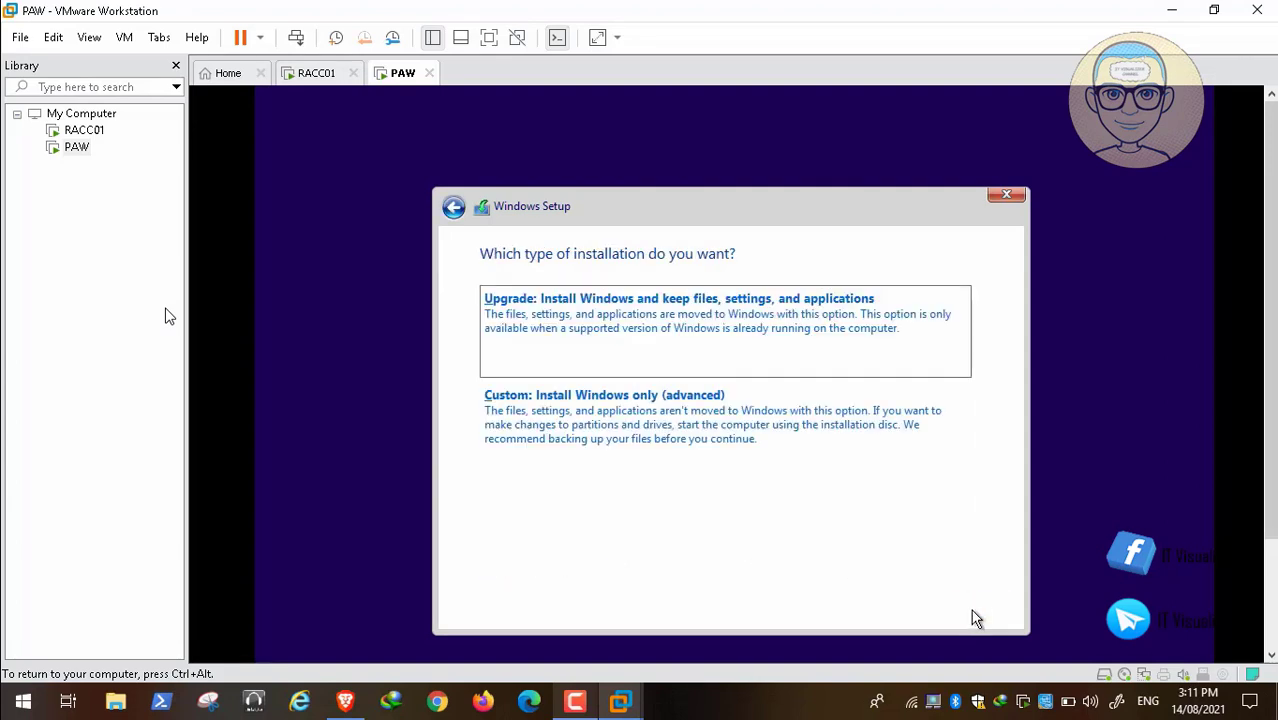
click(710, 456)
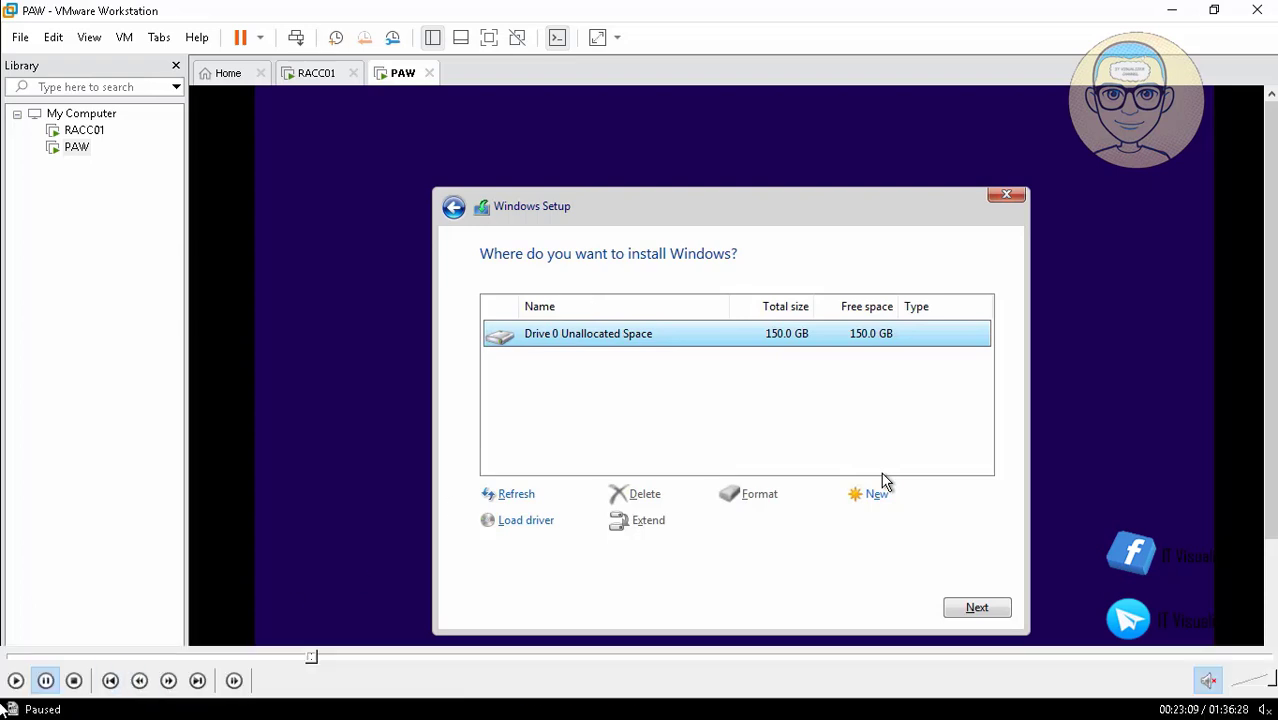
click(15, 681)
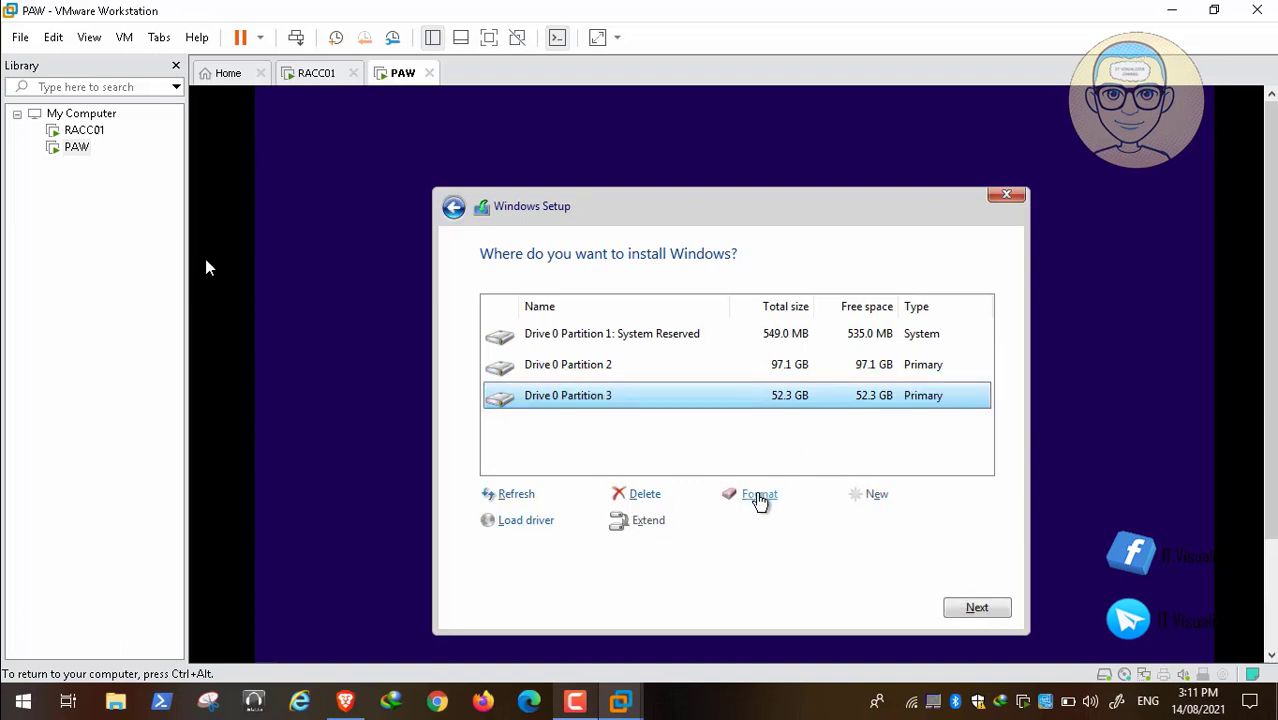
mouse_move(110, 665)
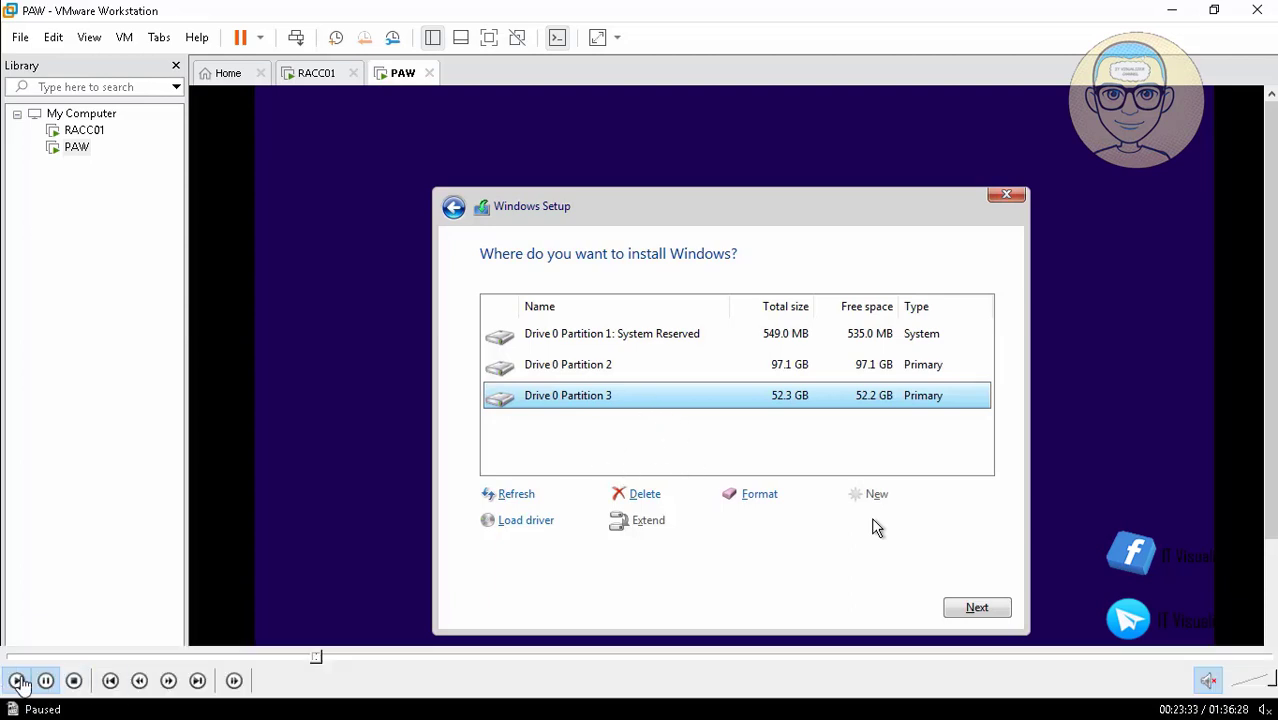
click(17, 681)
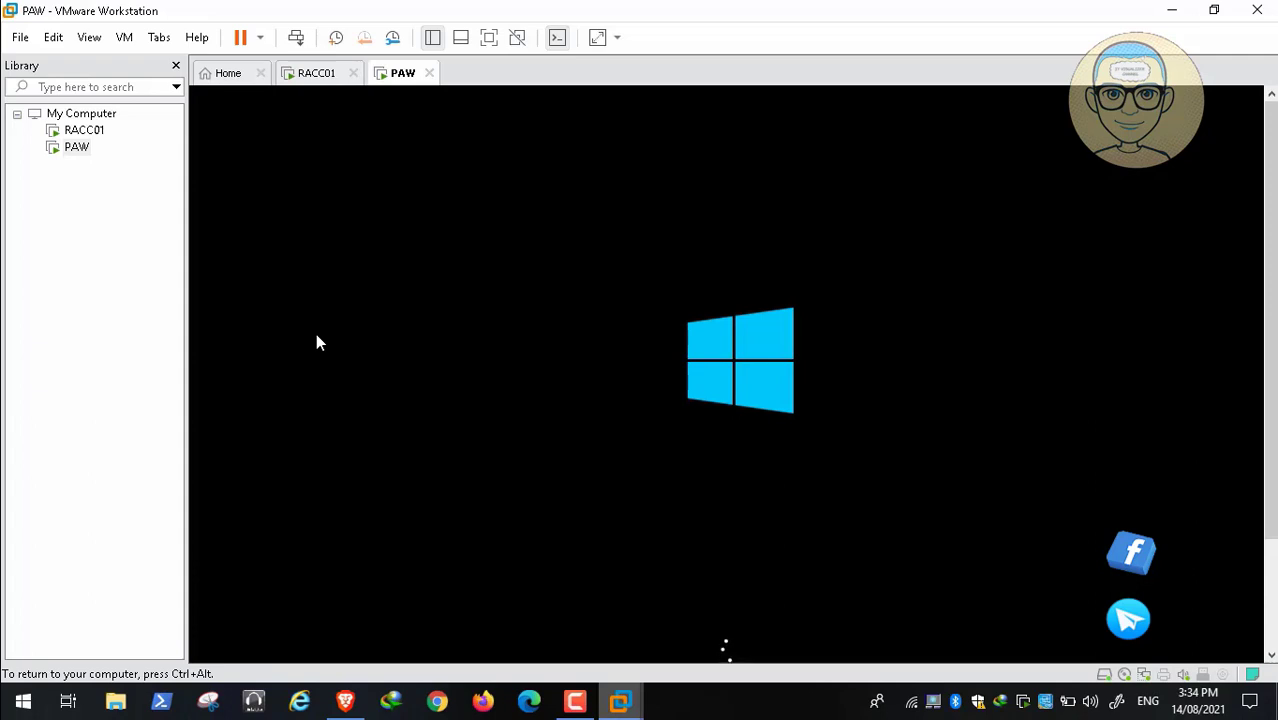
key(ctrl+alt)
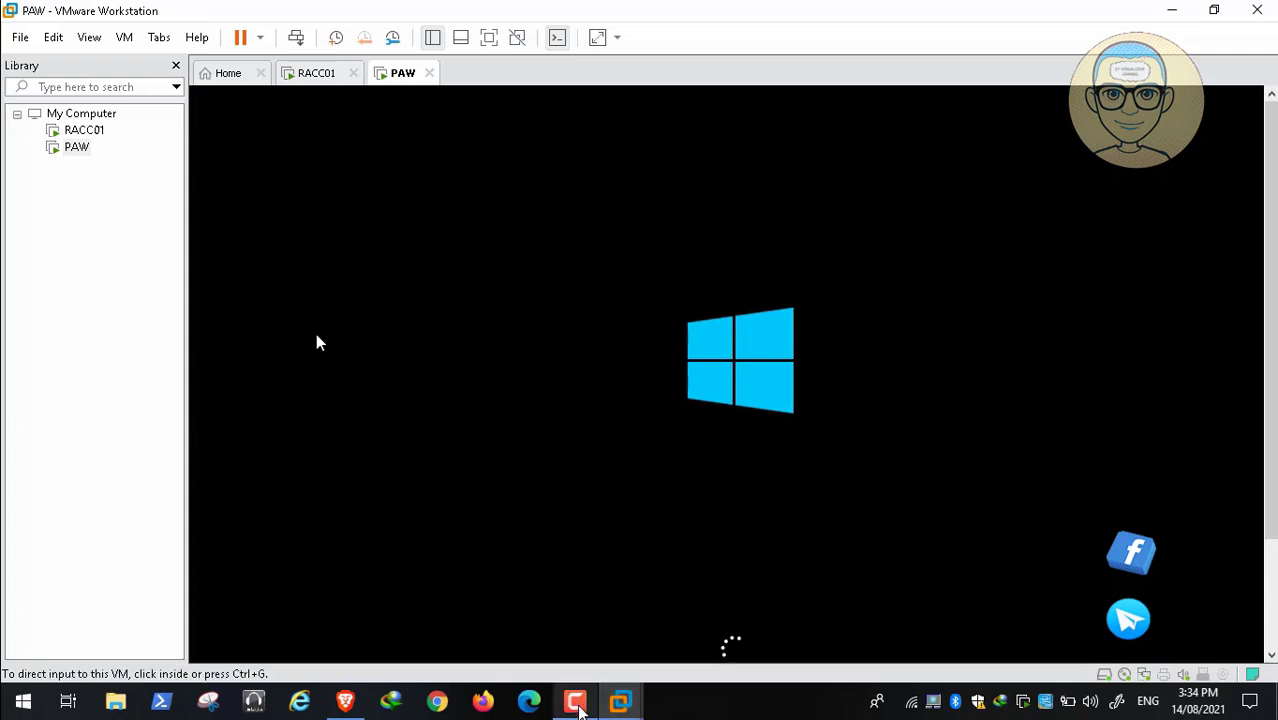
click(575, 701)
click(1189, 612)
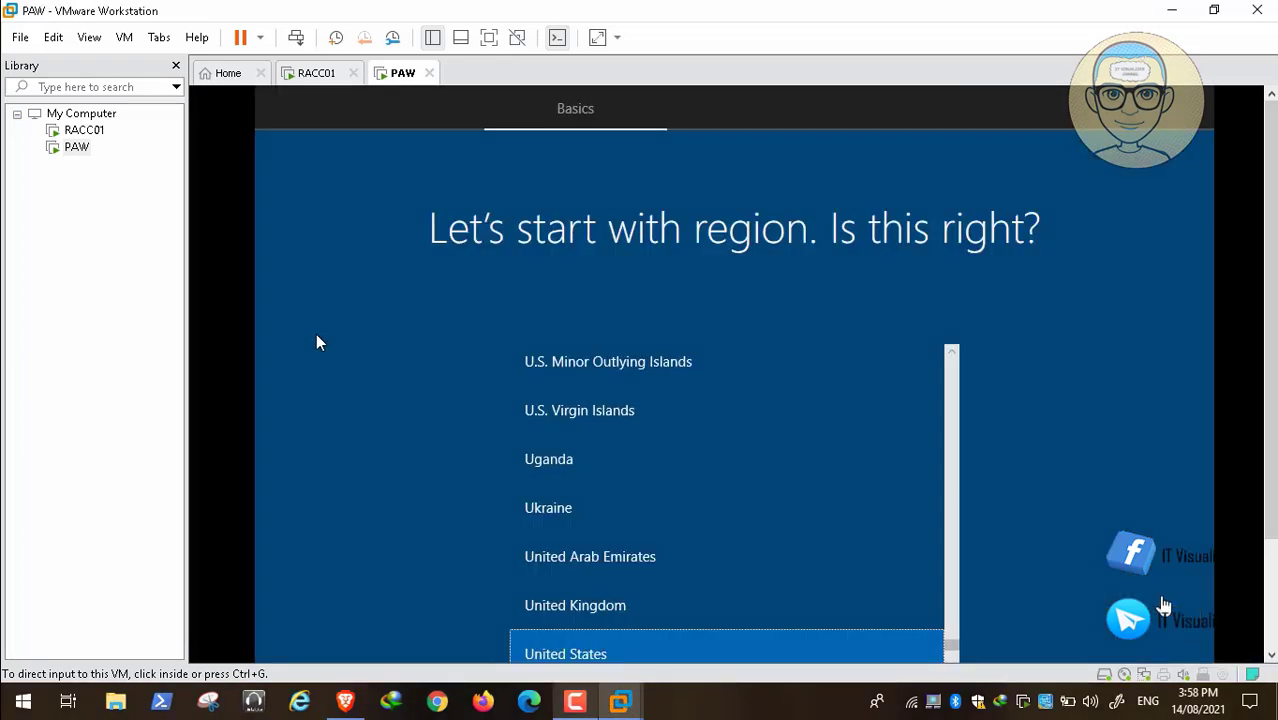
Choose United States as the region in the Windows setup and confirm it.
click(781, 654)
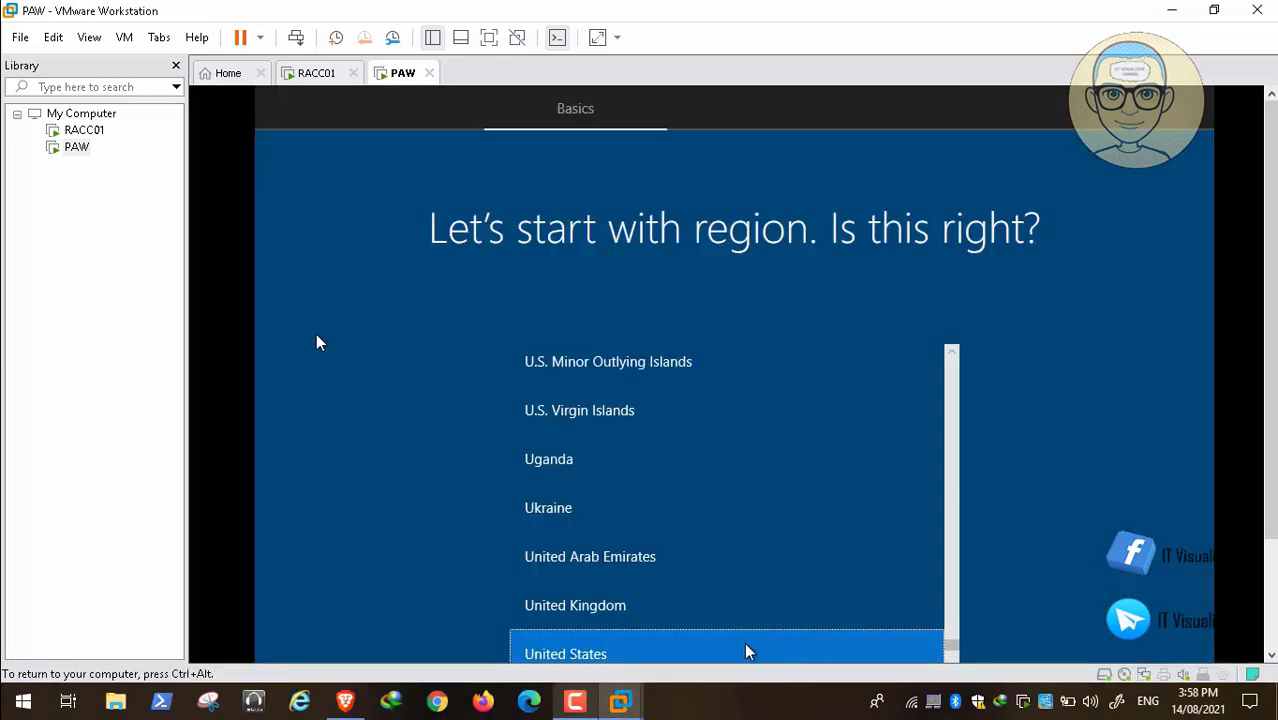
key(ctrl+alt)
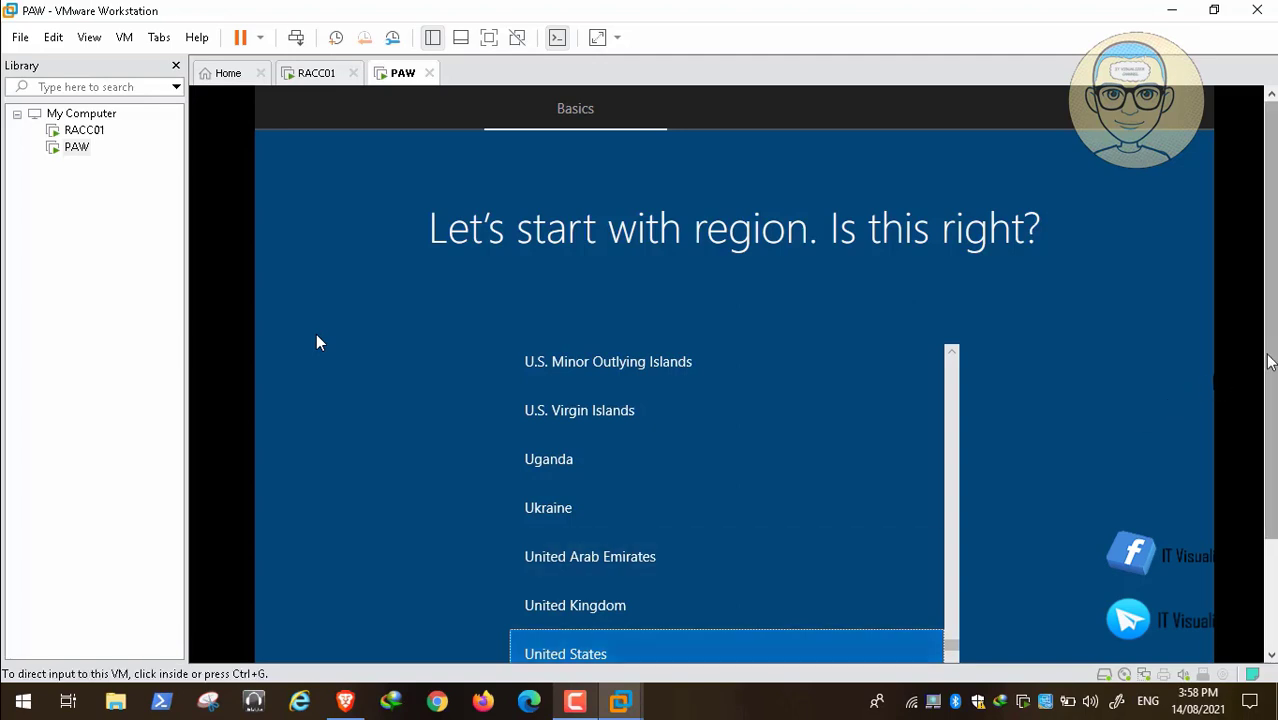
scroll(1270, 440, down, 2)
drag(1269, 433, 1269, 437)
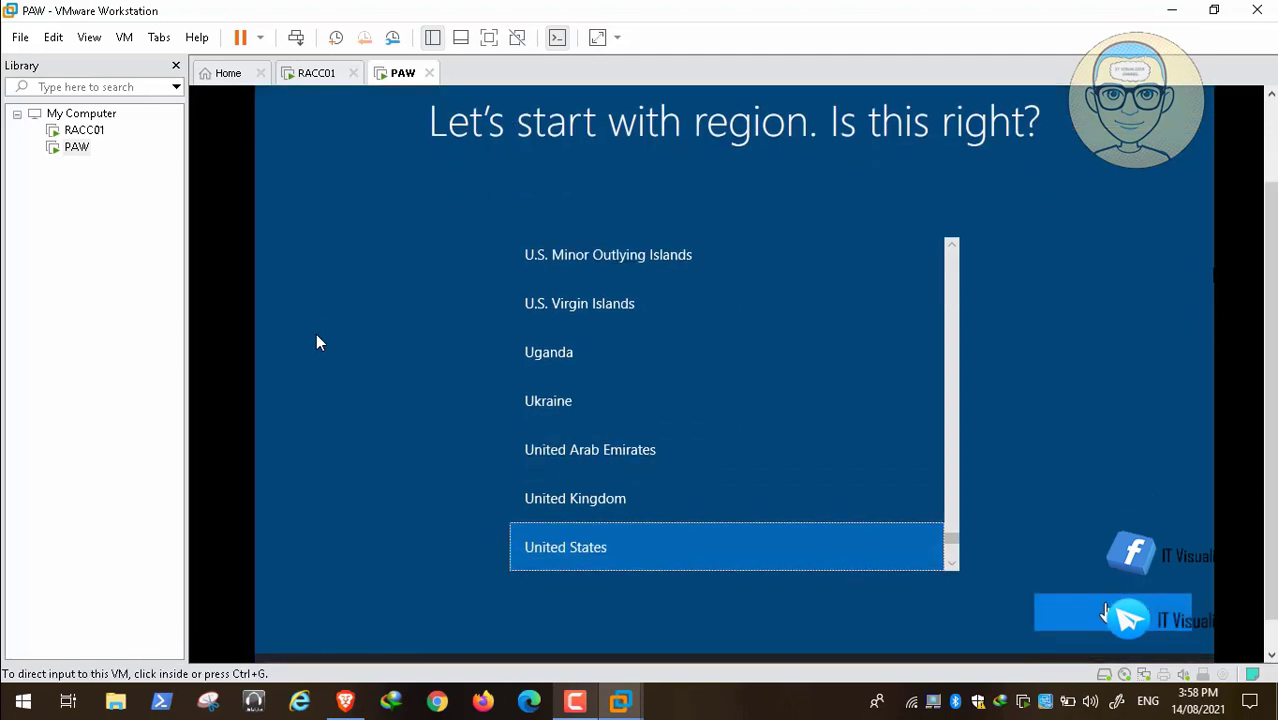
click(1104, 612)
click(1105, 611)
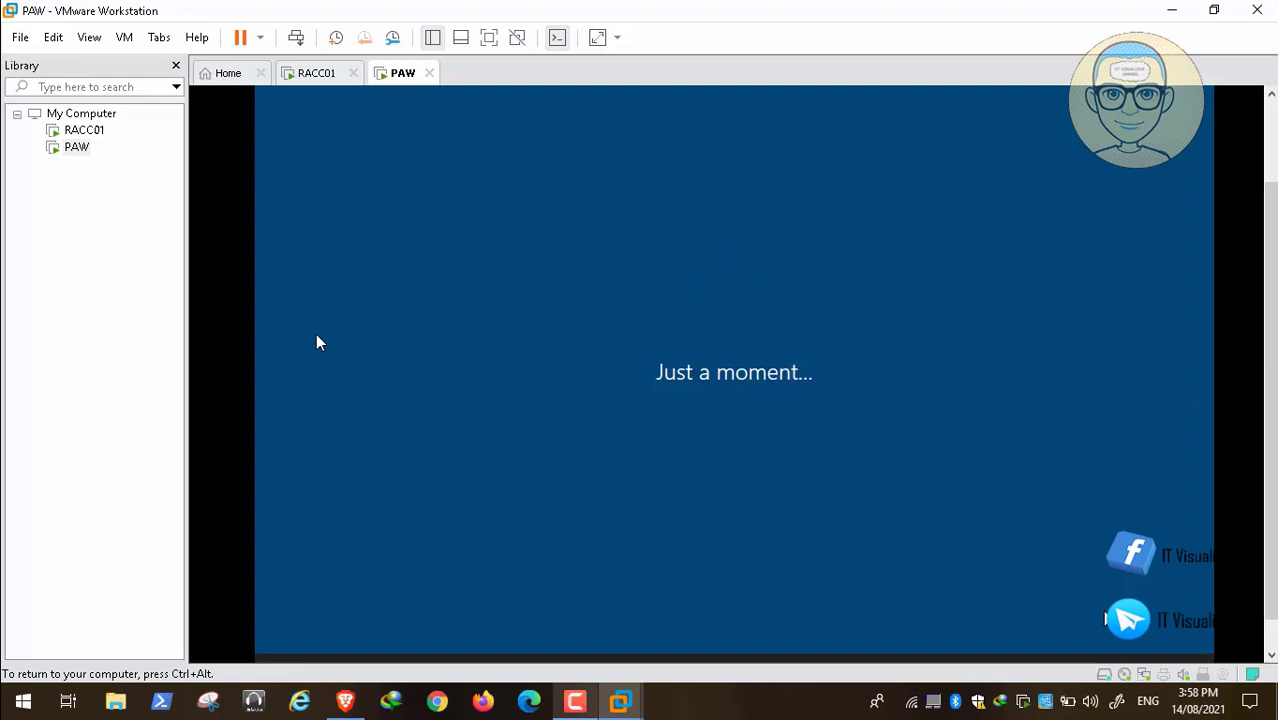
click(575, 701)
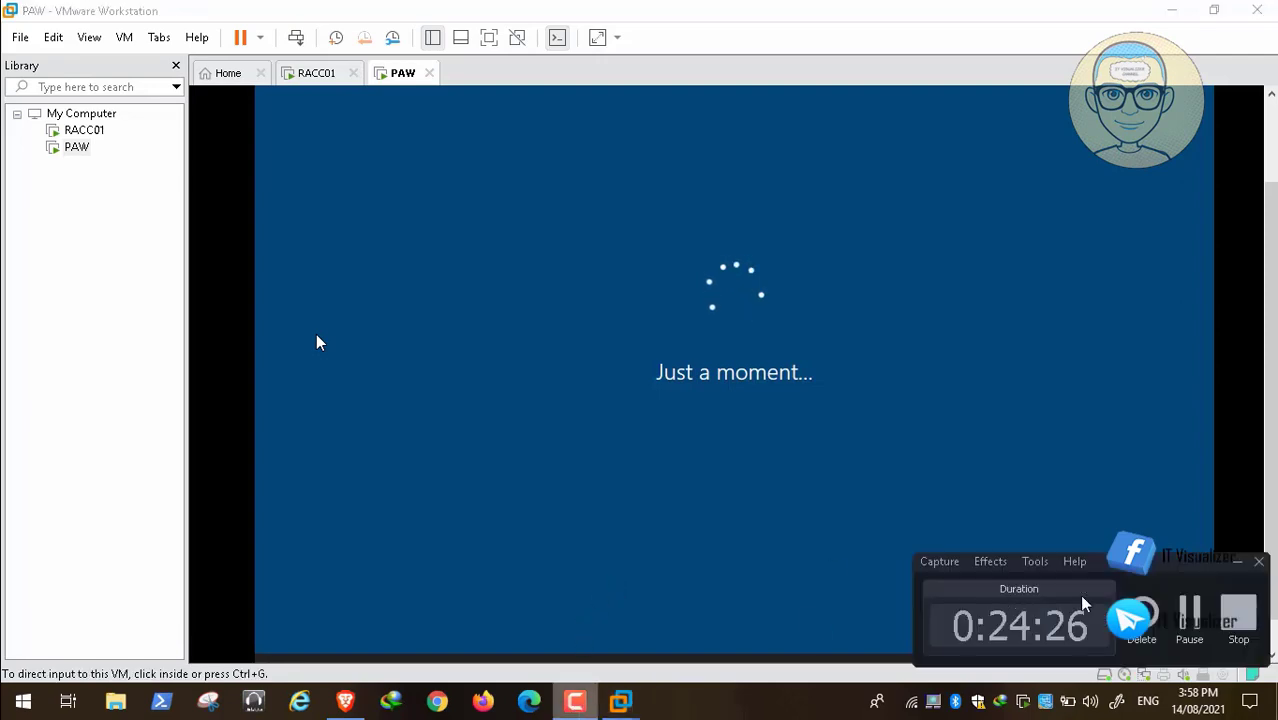
click(1194, 610)
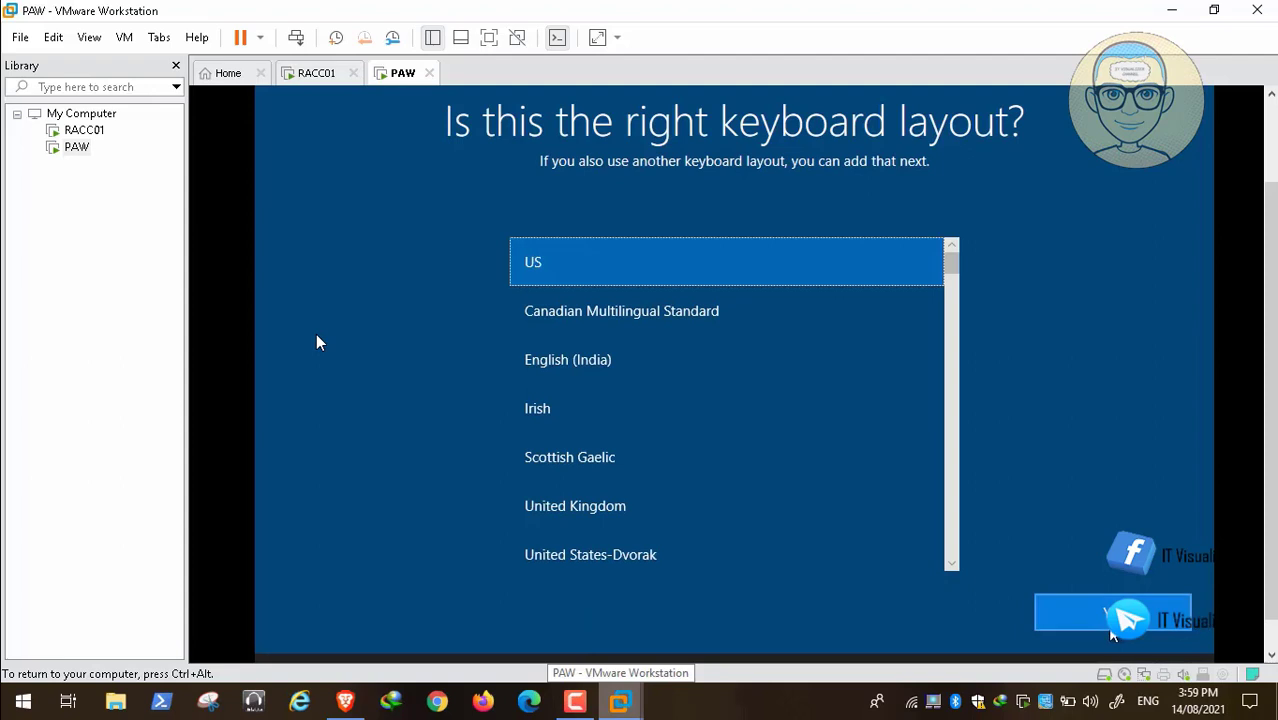
Accept the US keyboard layout and choose Arabic (Egypt) as the language for a second keyboard layout.
click(1110, 628)
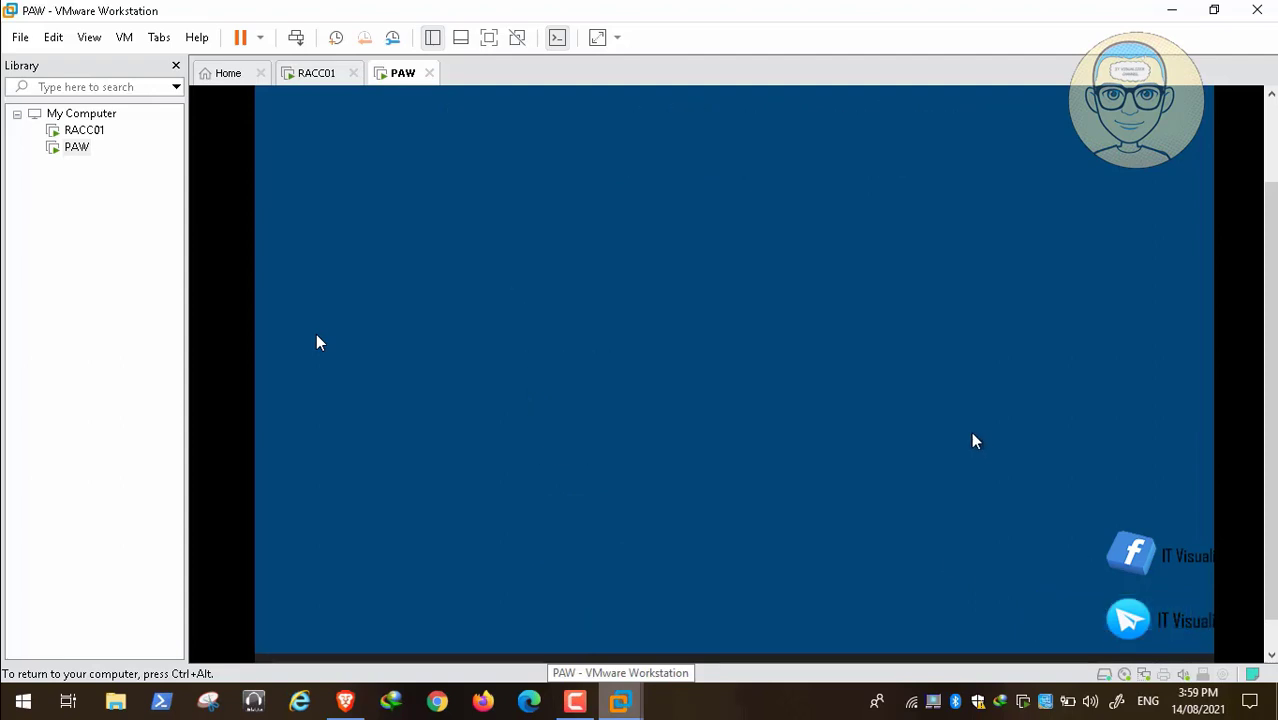
click(915, 620)
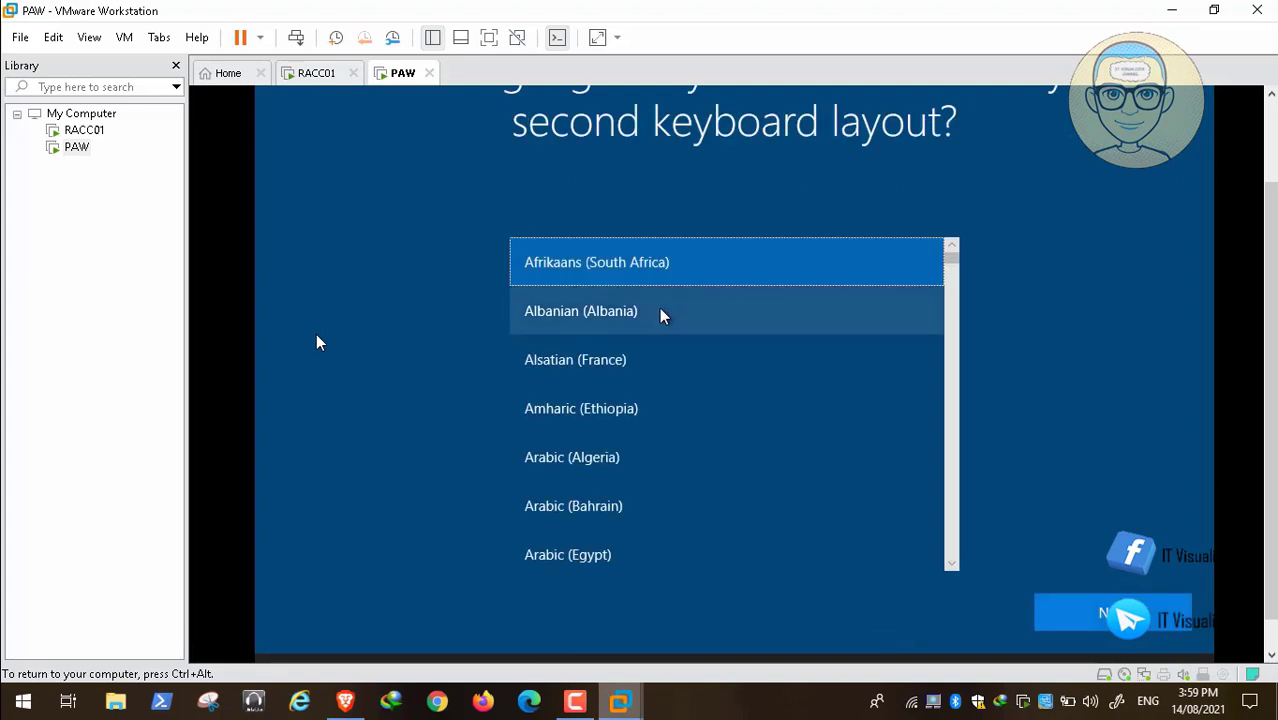
click(620, 562)
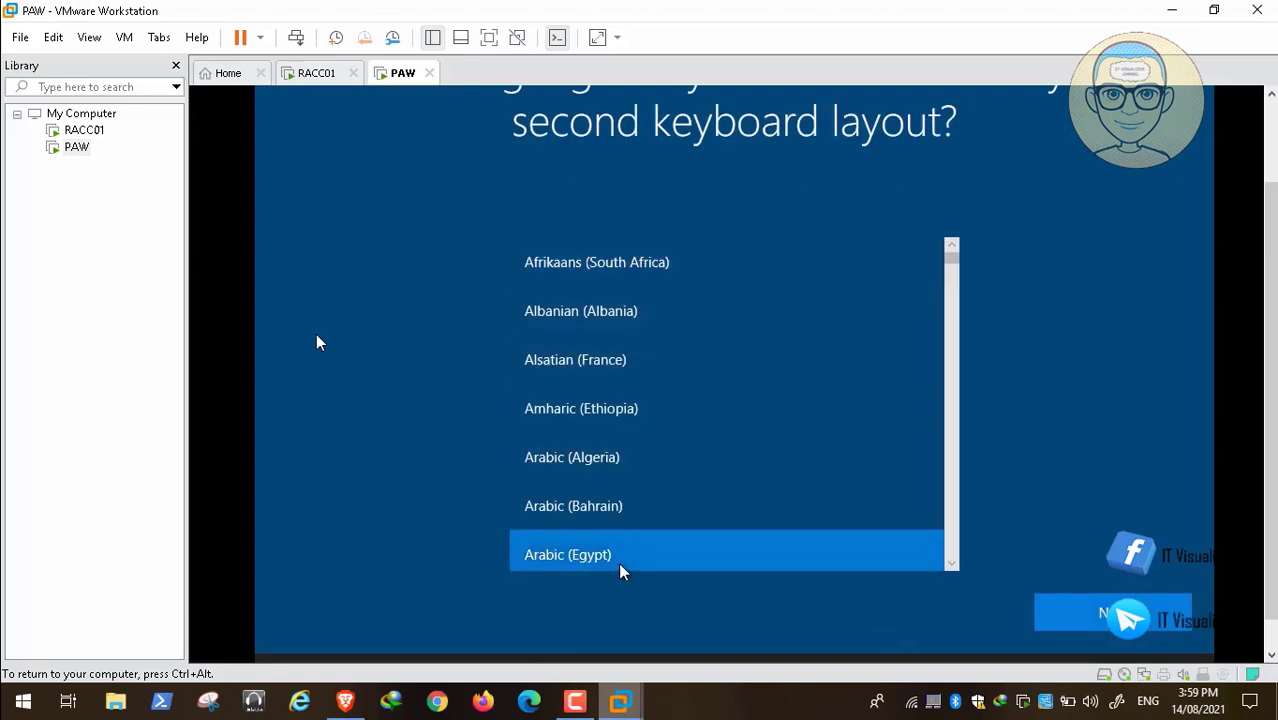
click(1162, 620)
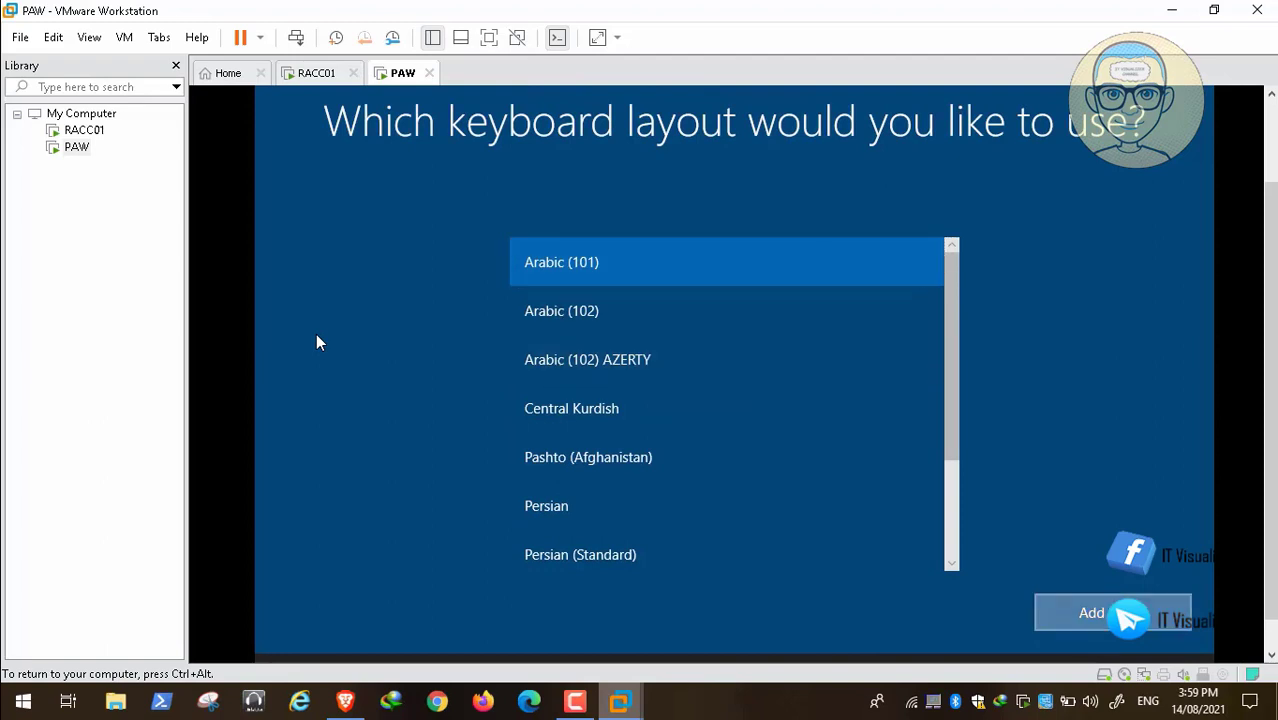
Add Arabic (101) as the second keyboard layout in the Windows setup.
click(1092, 612)
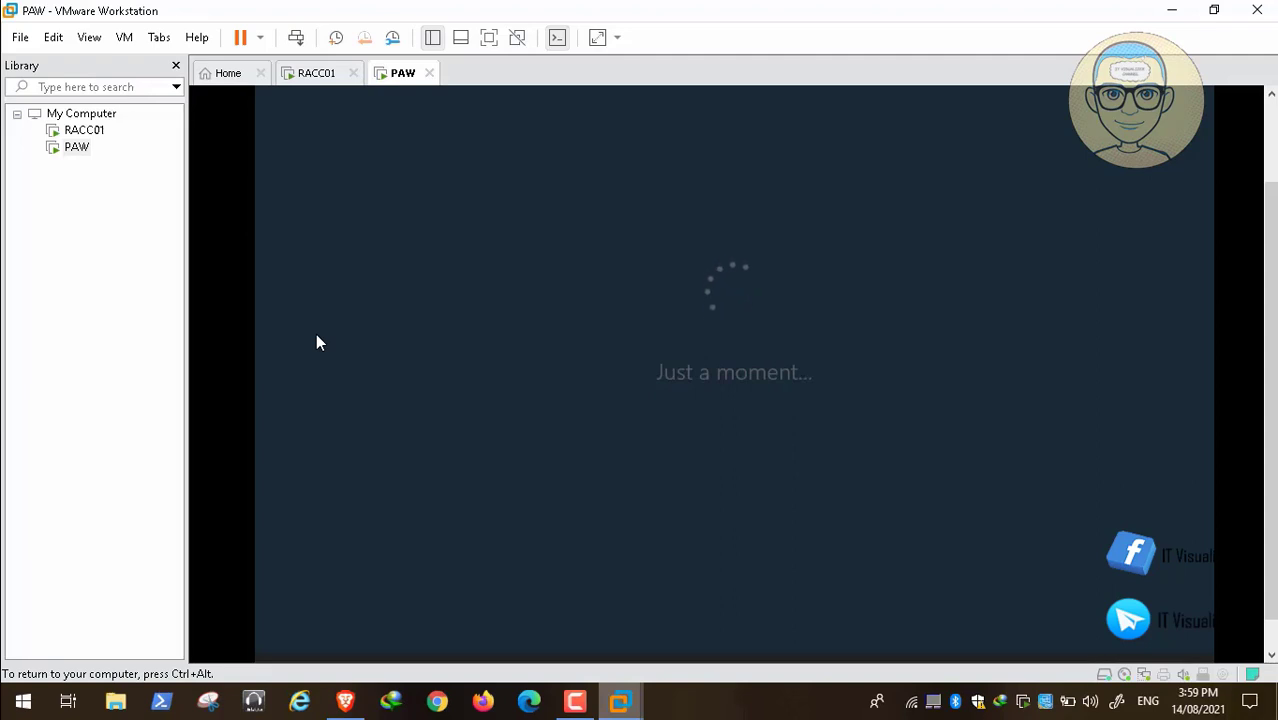
click(586, 702)
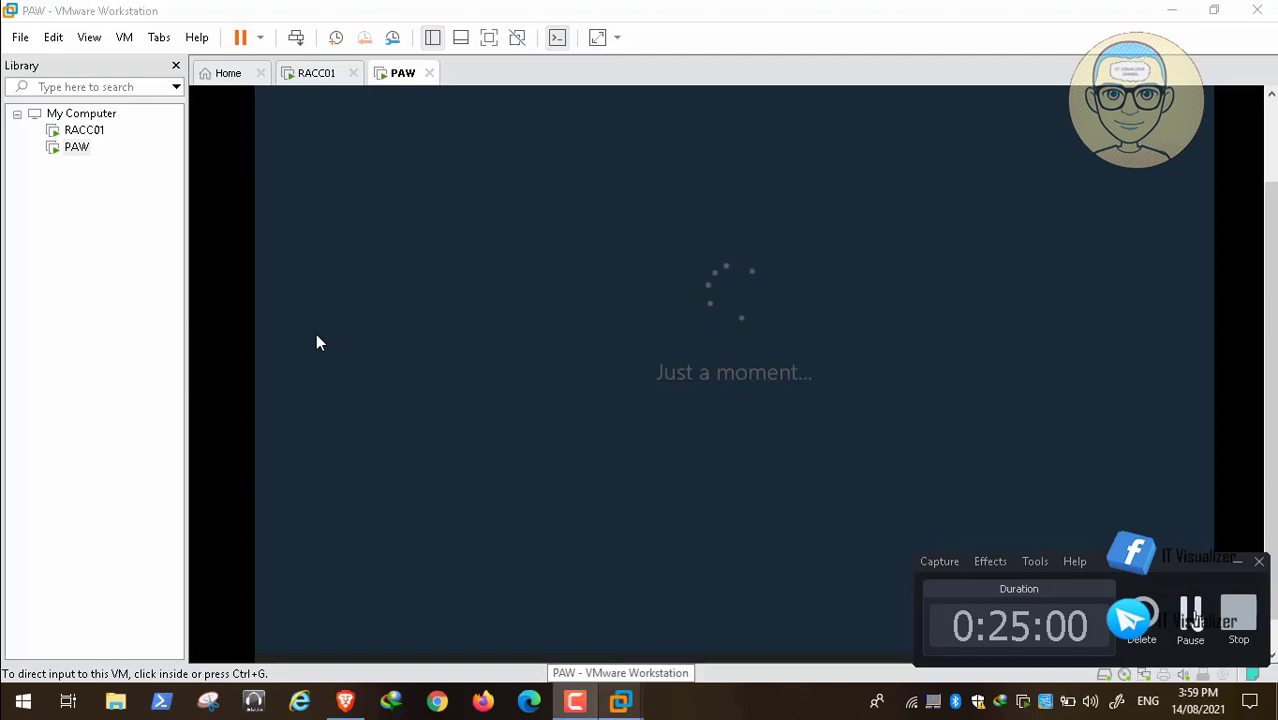
click(1190, 613)
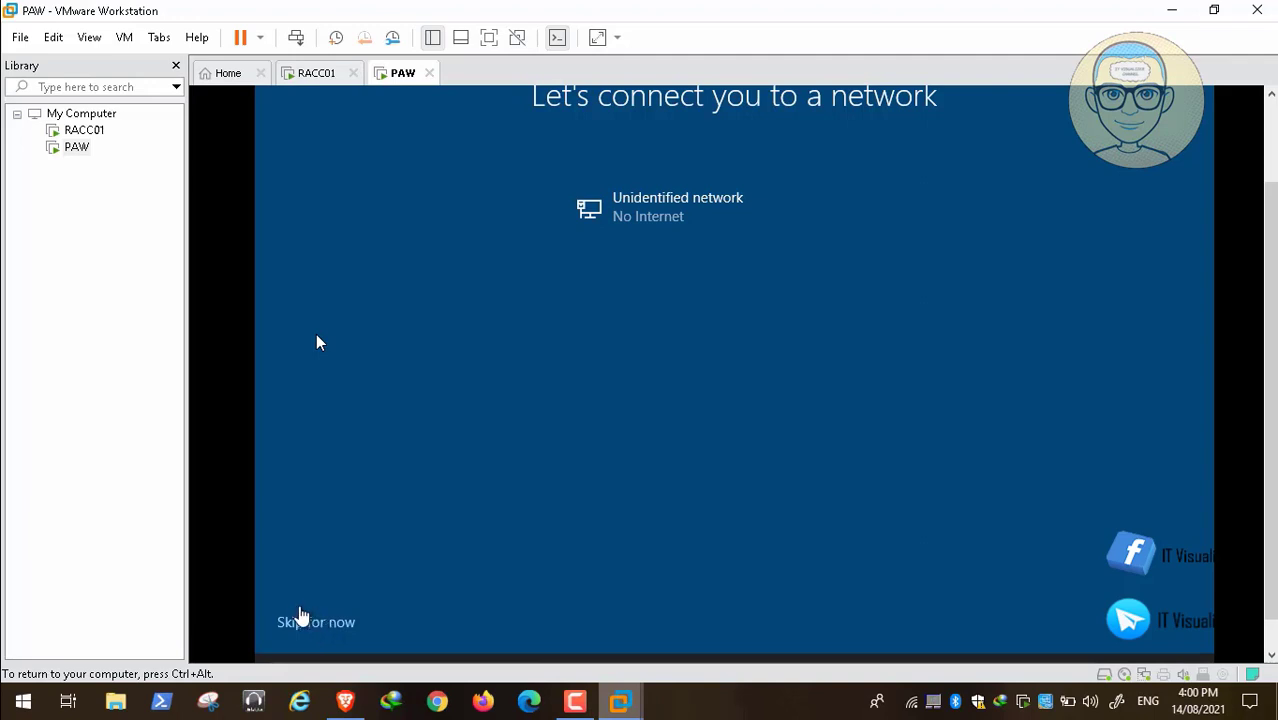
Skip the network connection and decline connecting to the internet during the Windows setup.
click(313, 622)
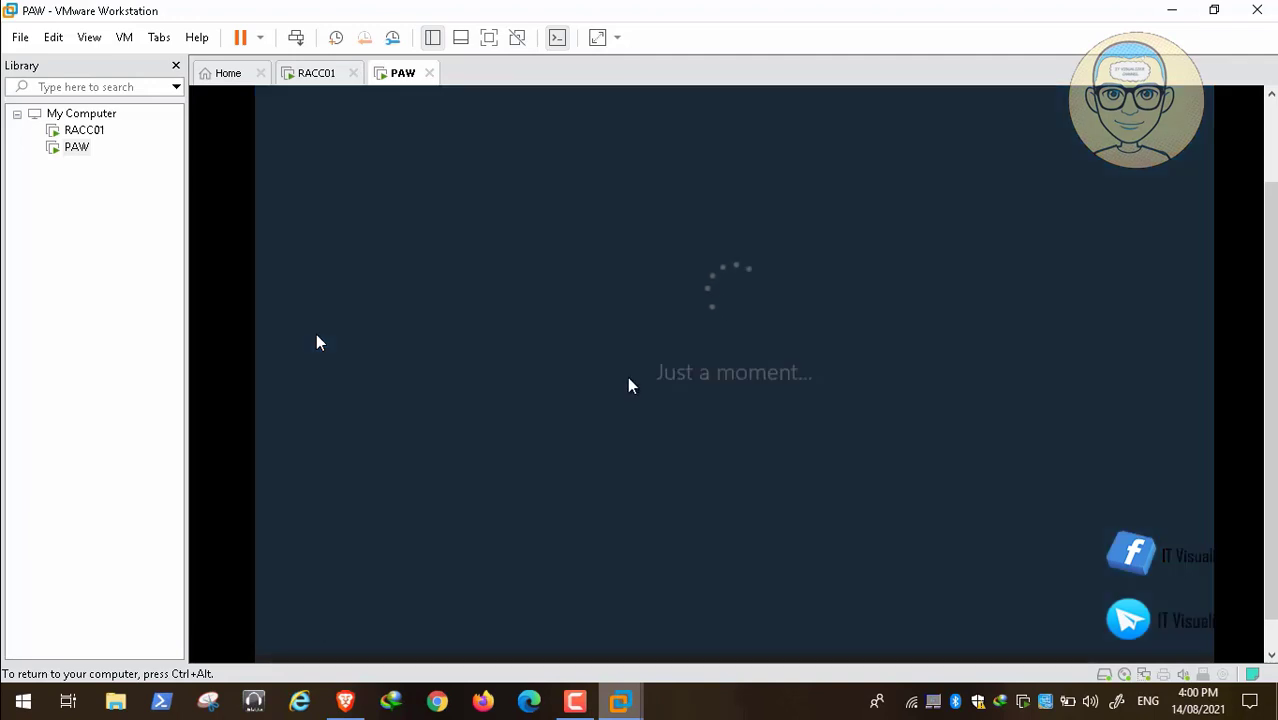
click(582, 699)
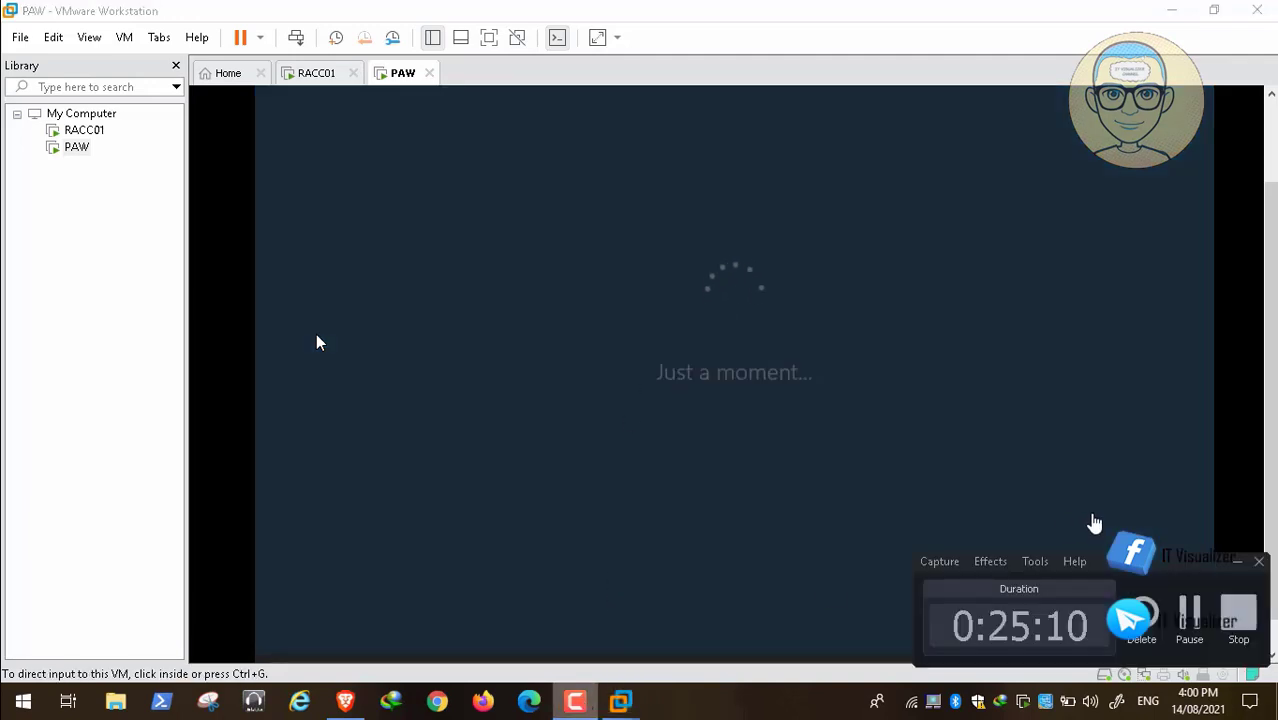
click(1187, 610)
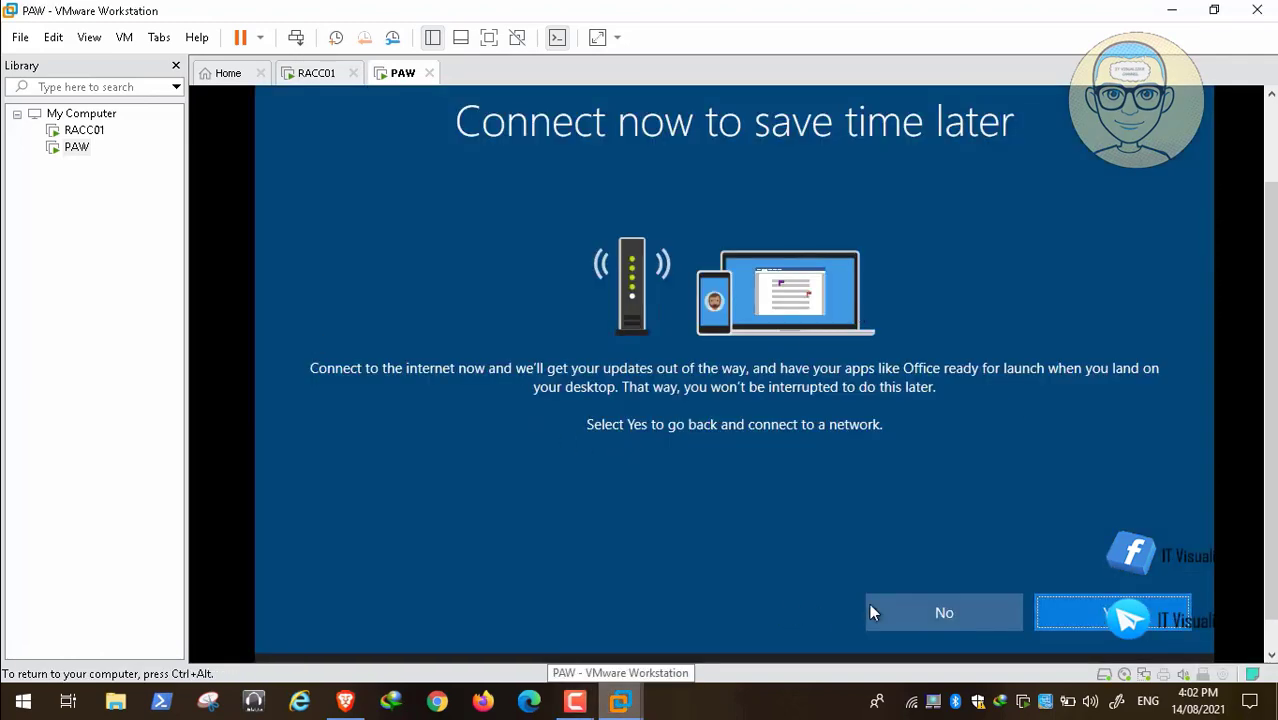
click(44, 681)
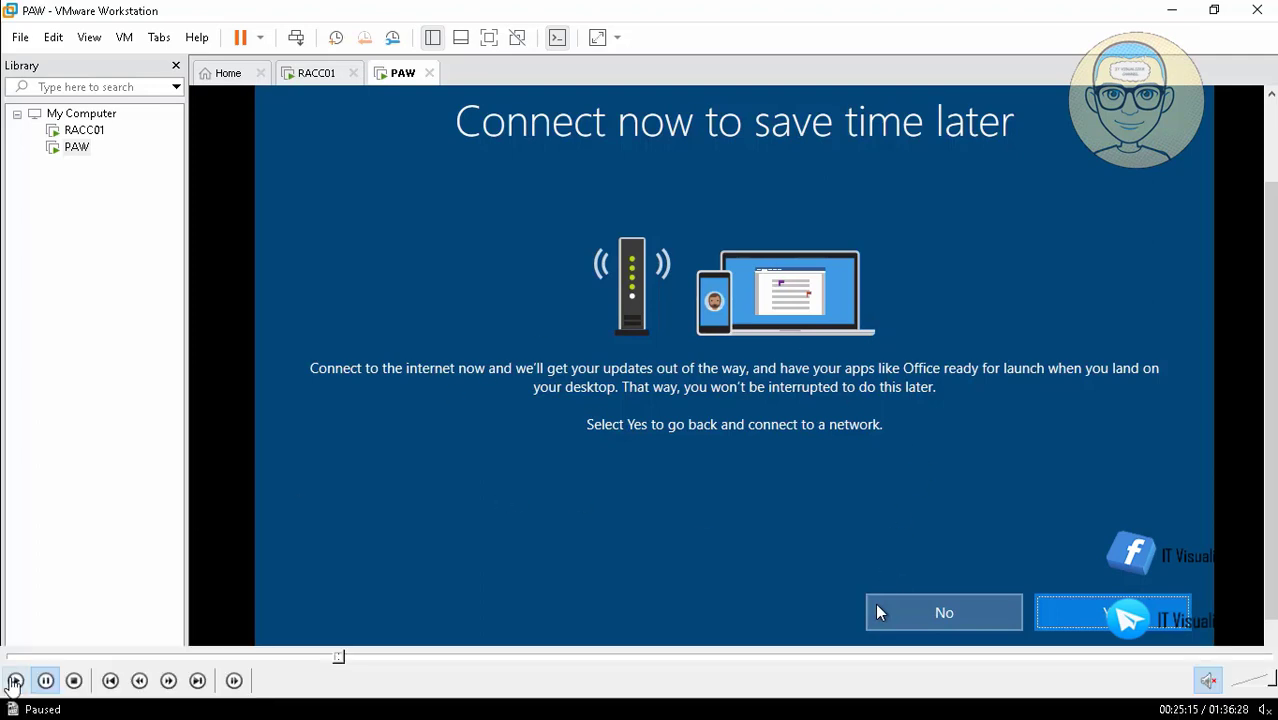
click(14, 680)
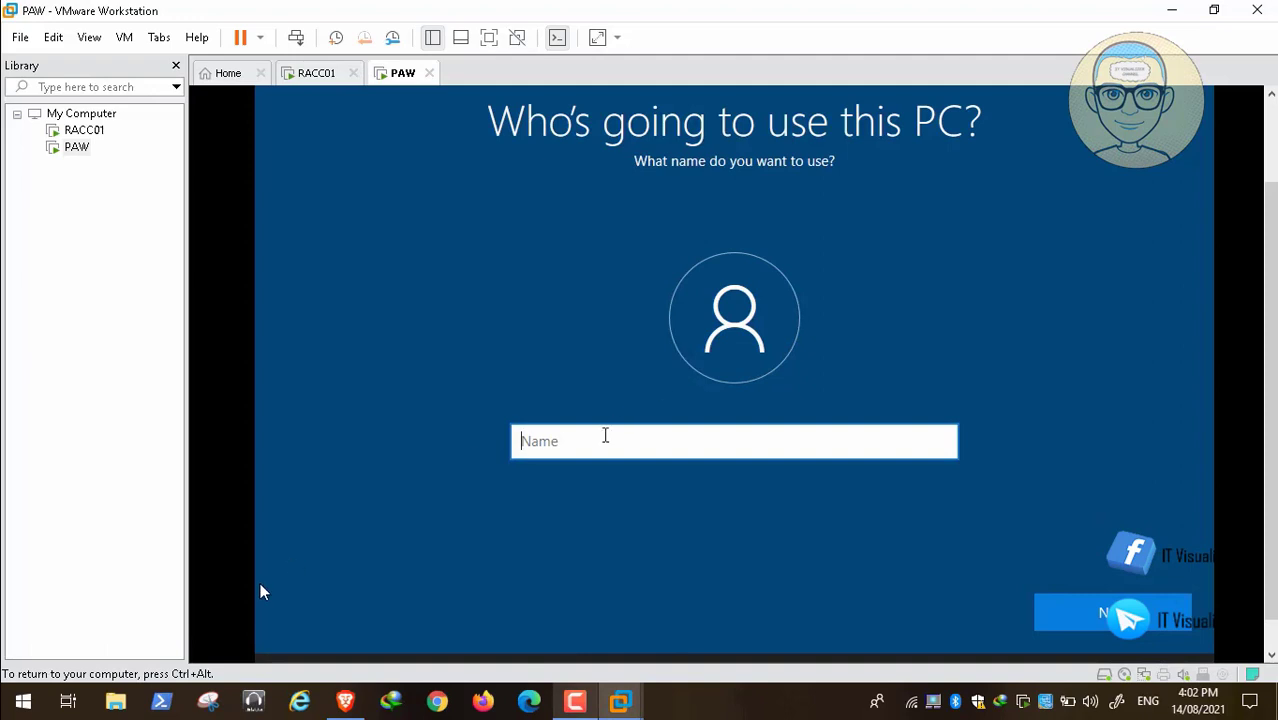
Enter the user name for the new local Windows account and continue to its password.
mouse_move(42, 678)
mouse_move(4, 694)
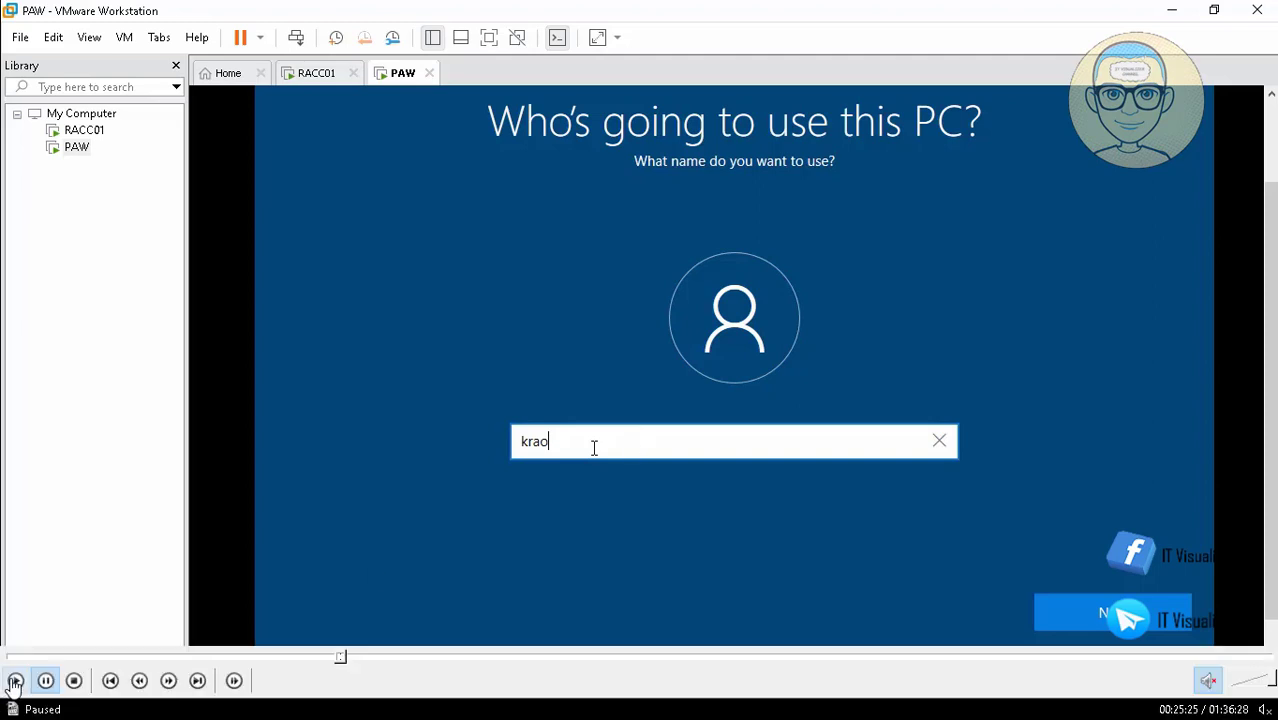
click(14, 681)
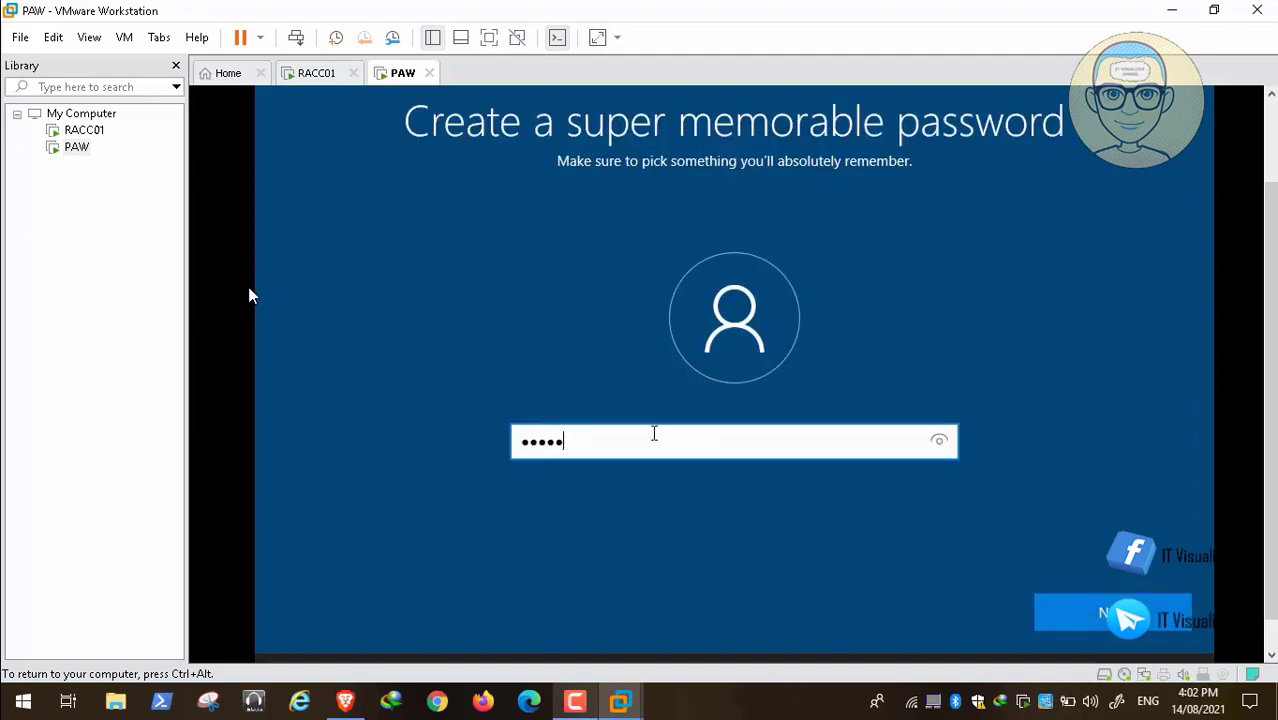
Enter the account password and confirm it for the new local account.
text(•••••)
click(1080, 612)
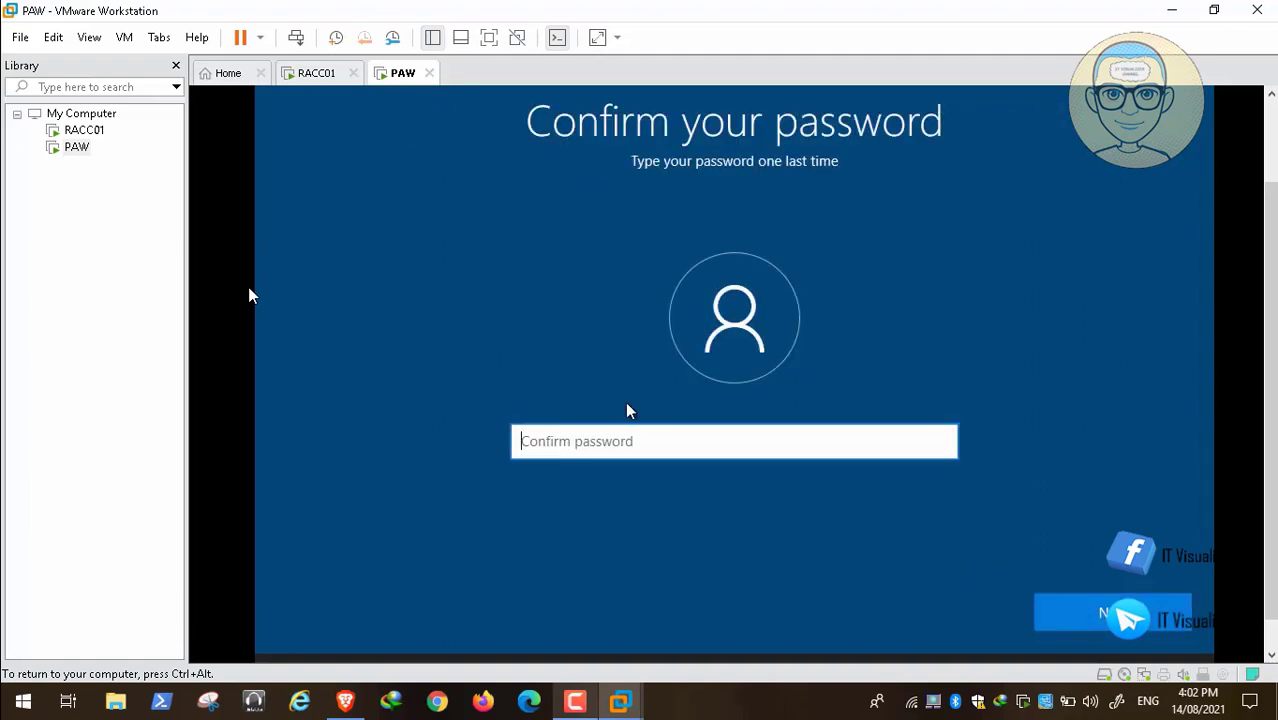
text(•)
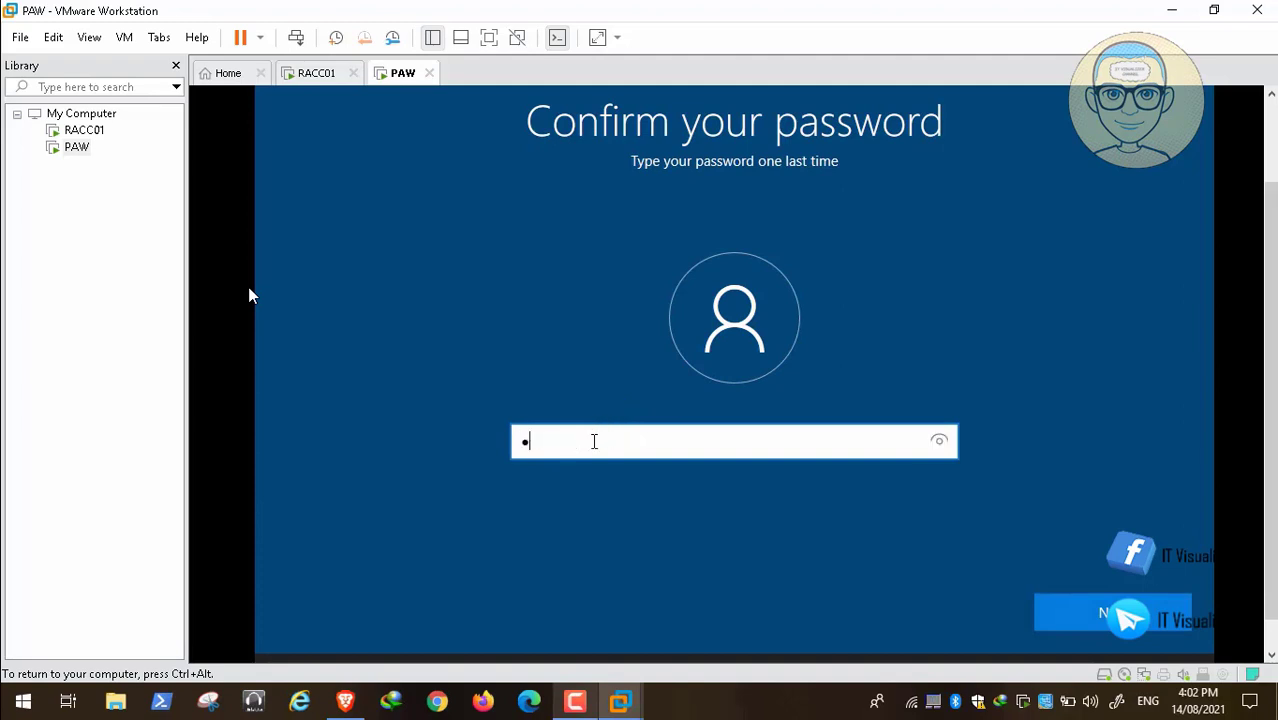
text(•••••••••)
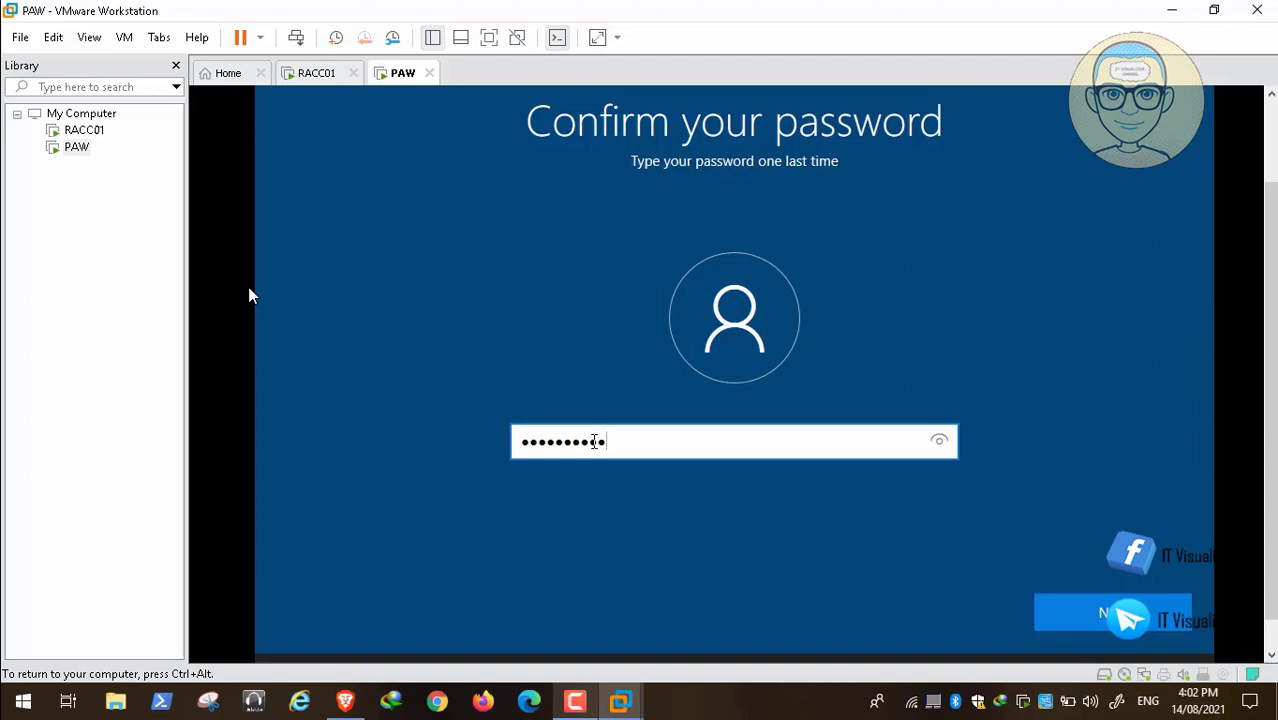
key(Return)
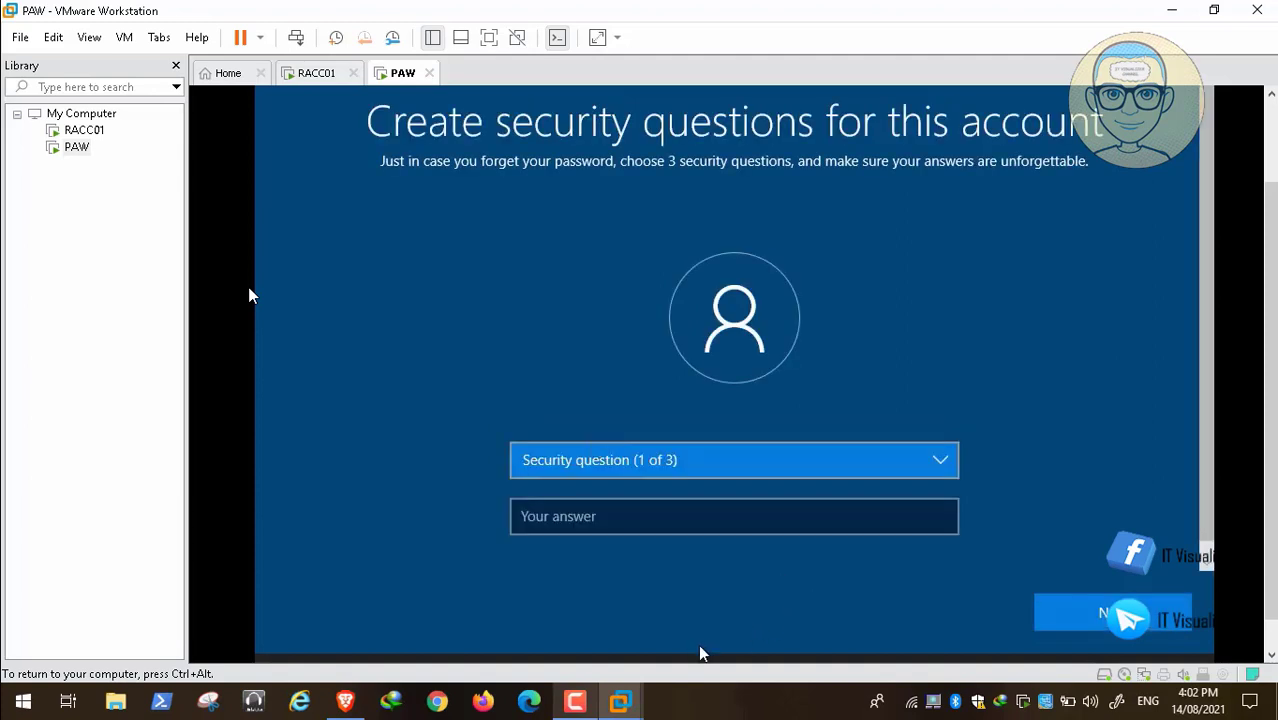
Decline sending activity history to Microsoft in the Windows setup.
click(575, 706)
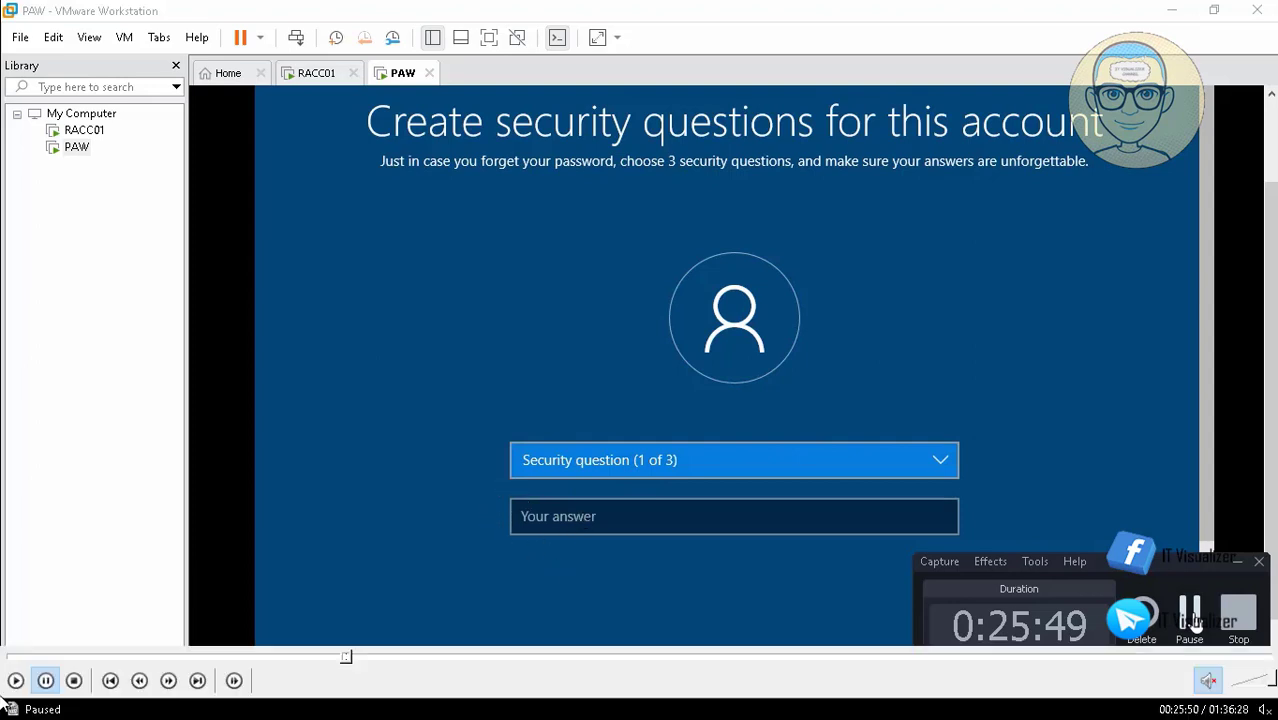
click(12, 686)
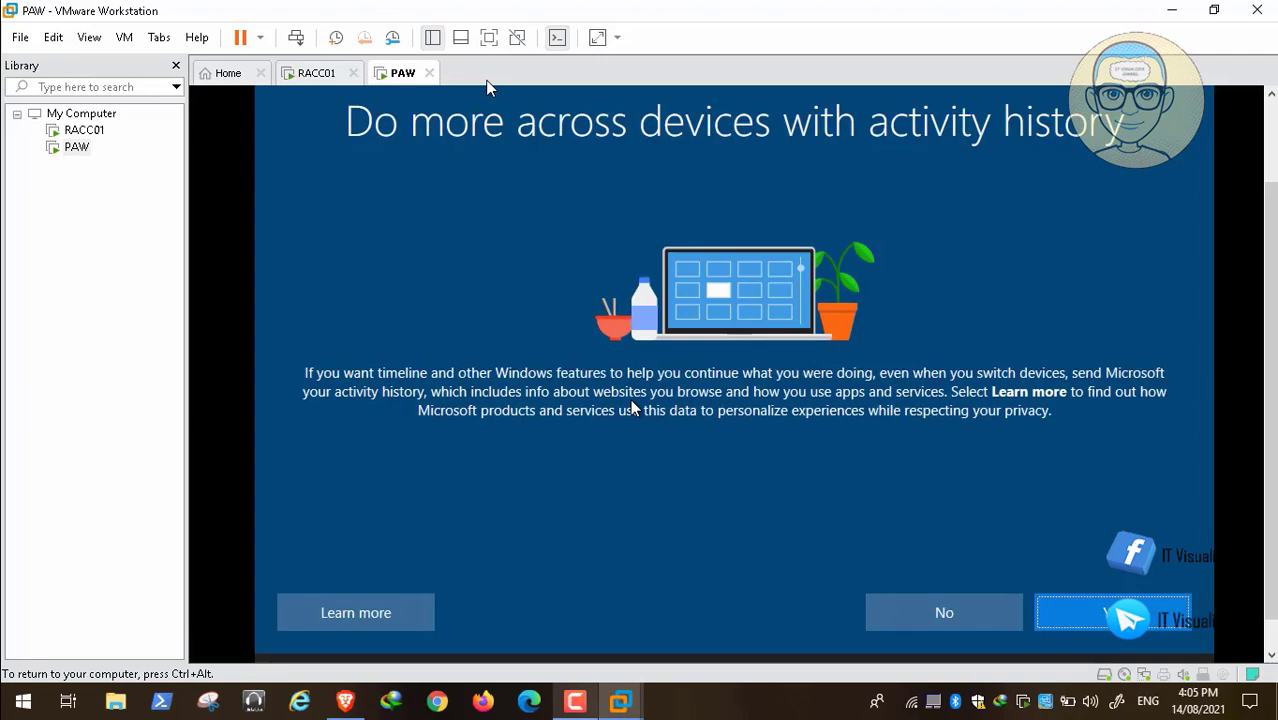
mouse_move(45, 680)
key(space)
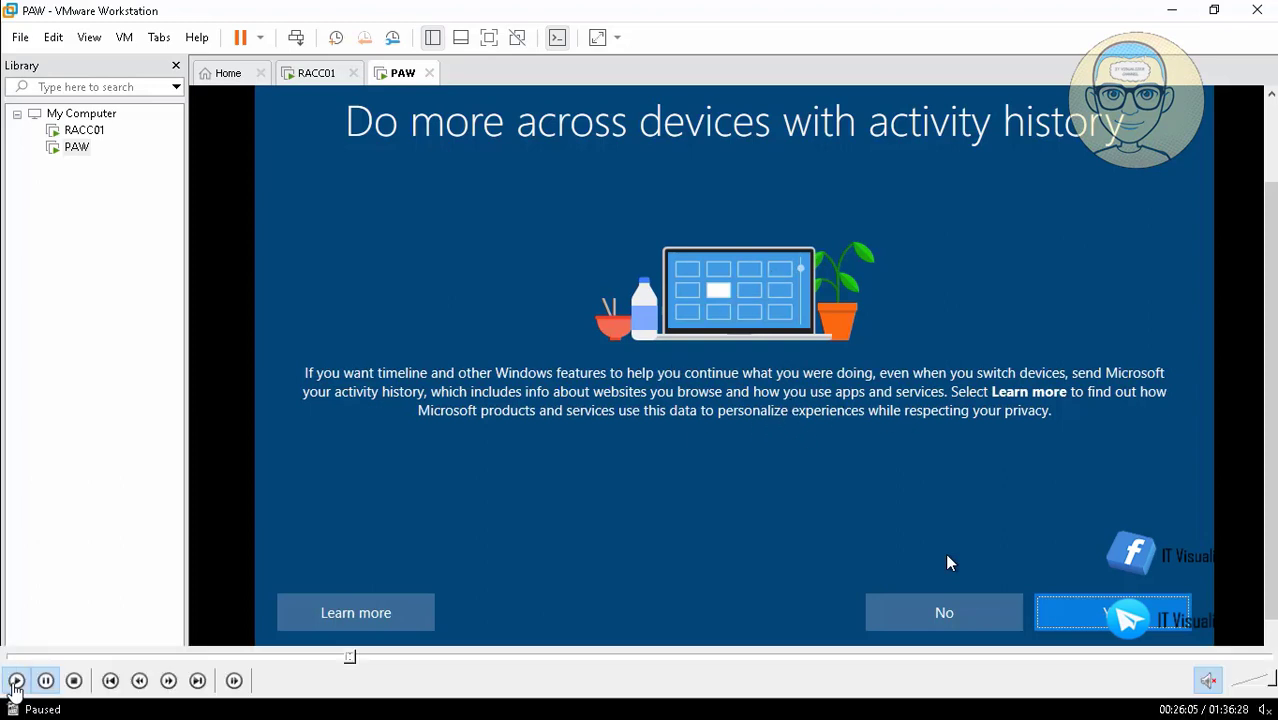
key(space)
click(943, 614)
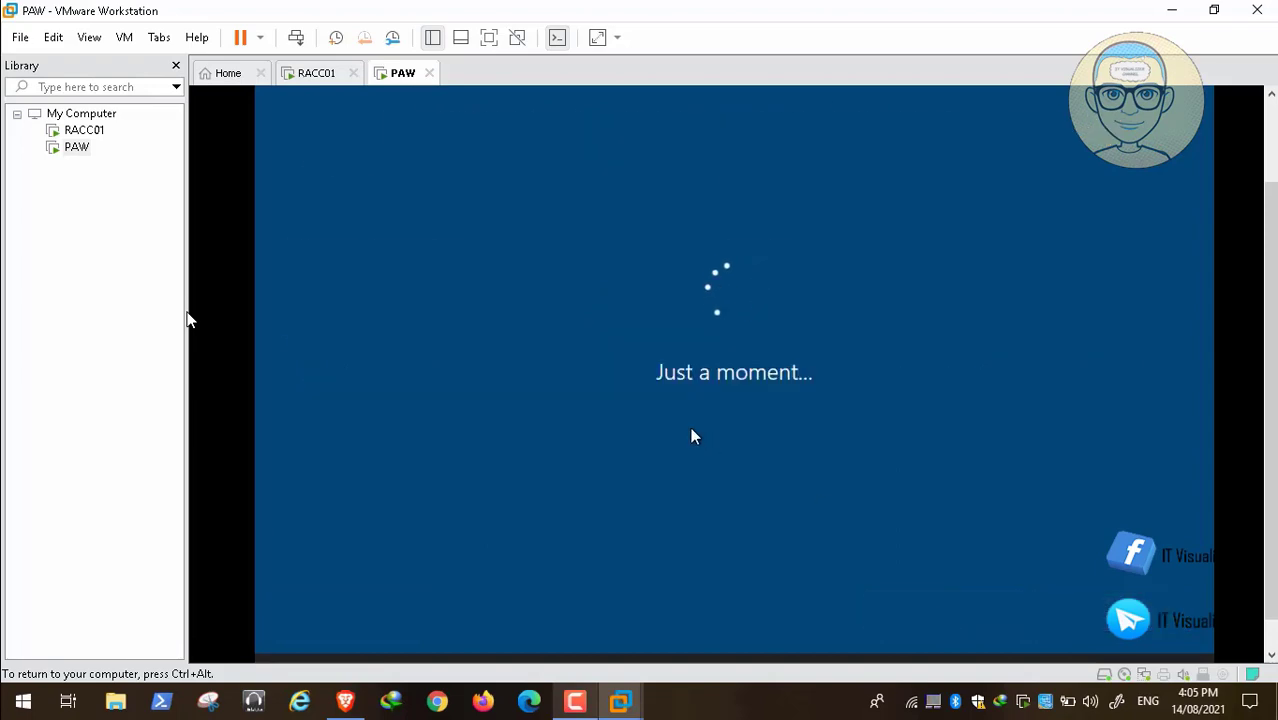
Turn off speech recognition, location, find my device, inking and tailored experiences, set diagnostic data to Basic, and accept the privacy settings.
mouse_move(43, 627)
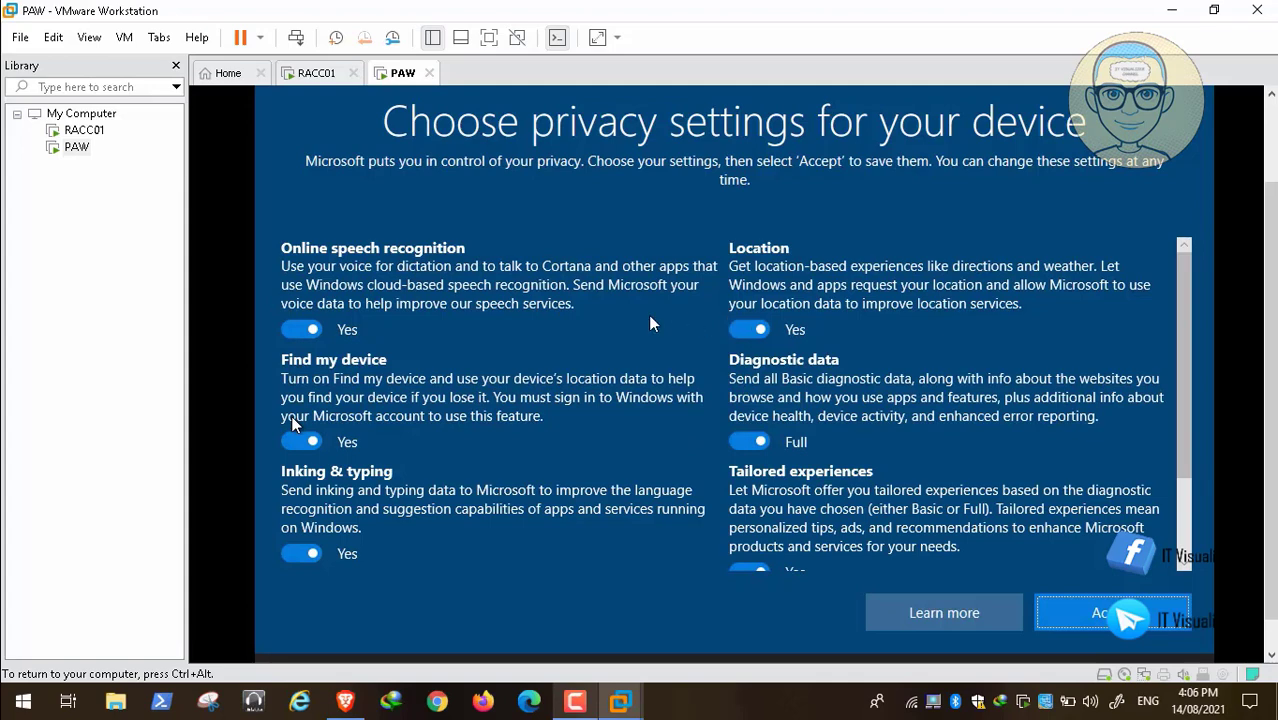
mouse_move(65, 714)
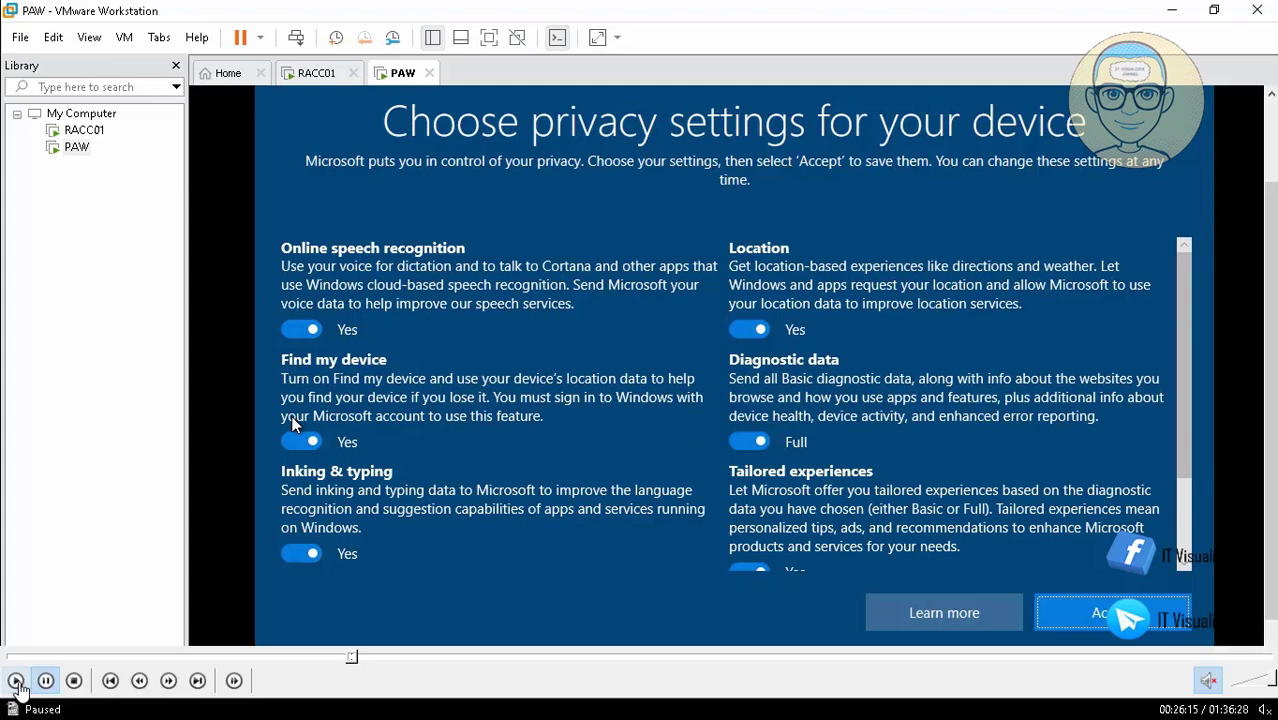
click(15, 681)
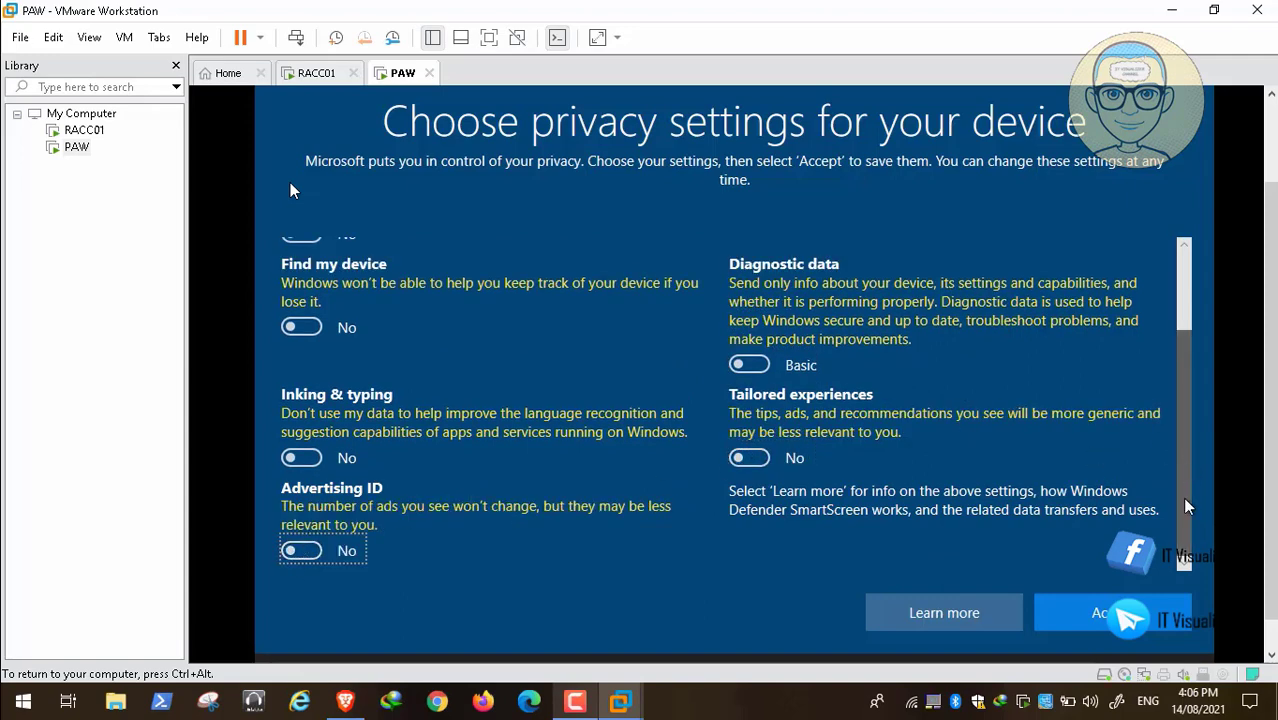
click(1105, 614)
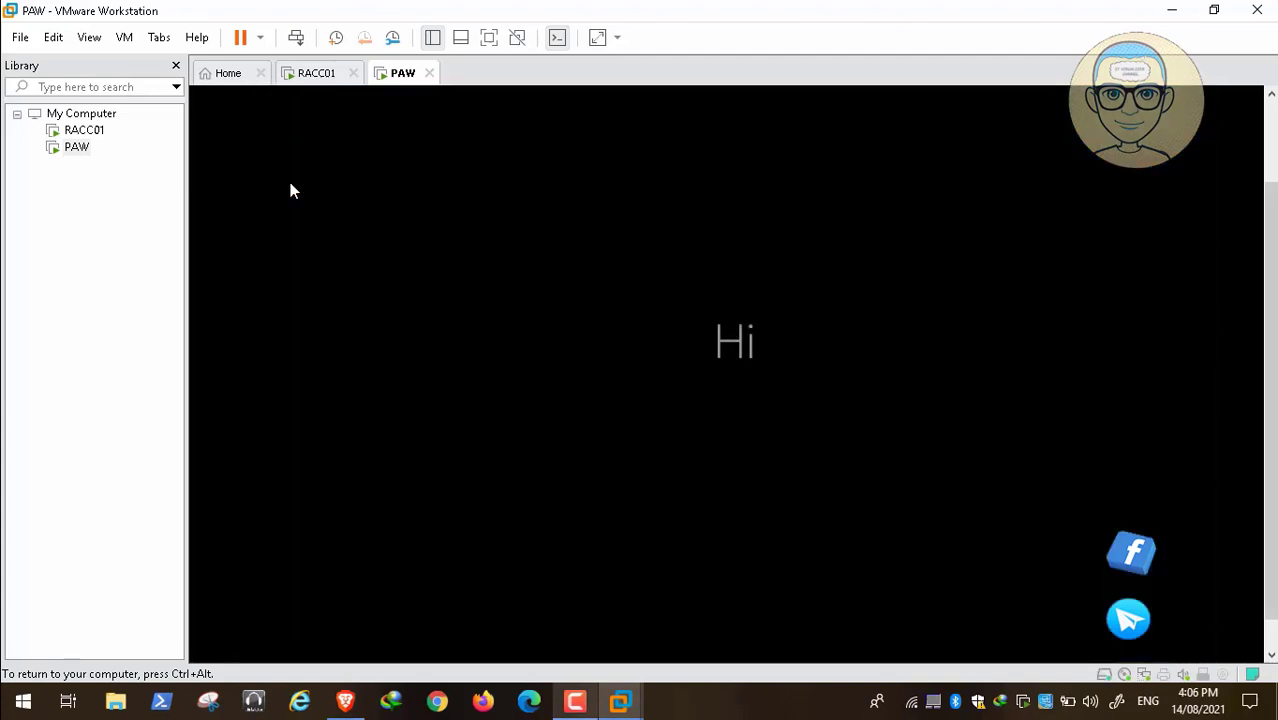
key(ctrl+alt)
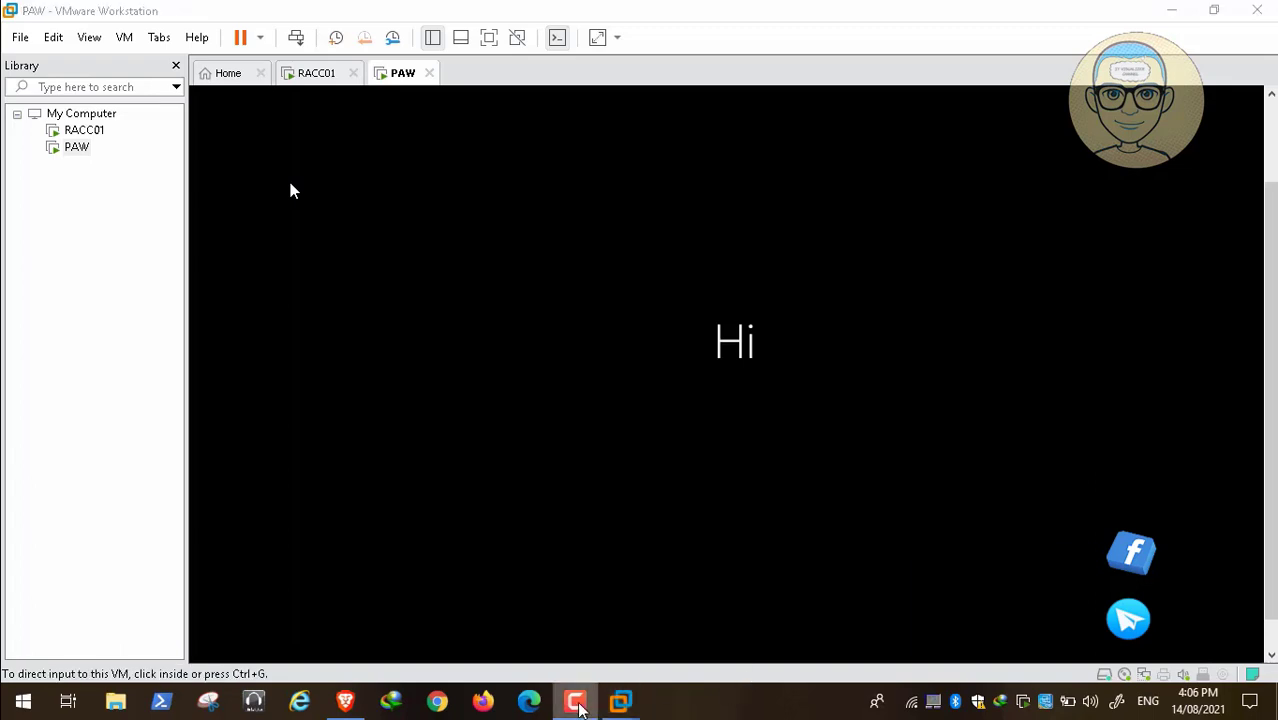
click(575, 701)
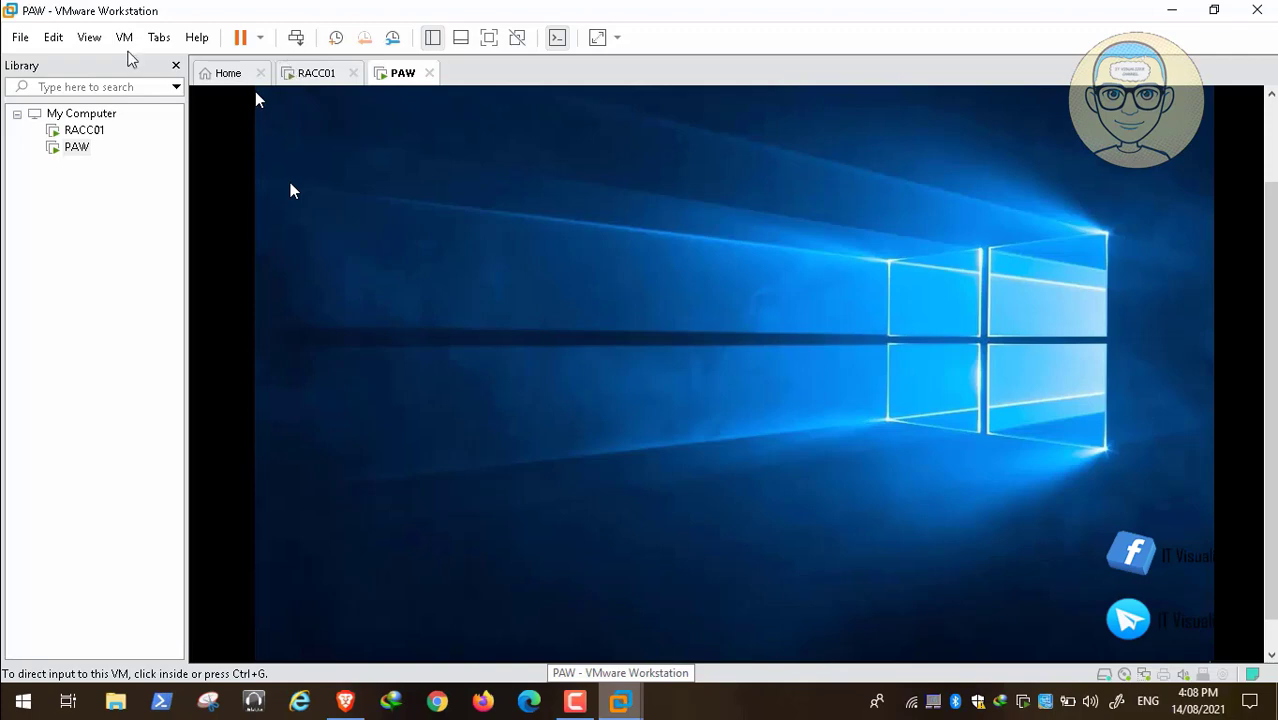
Start the VMware Tools installation for the PAW virtual machine and dismiss the installation hint.
click(125, 39)
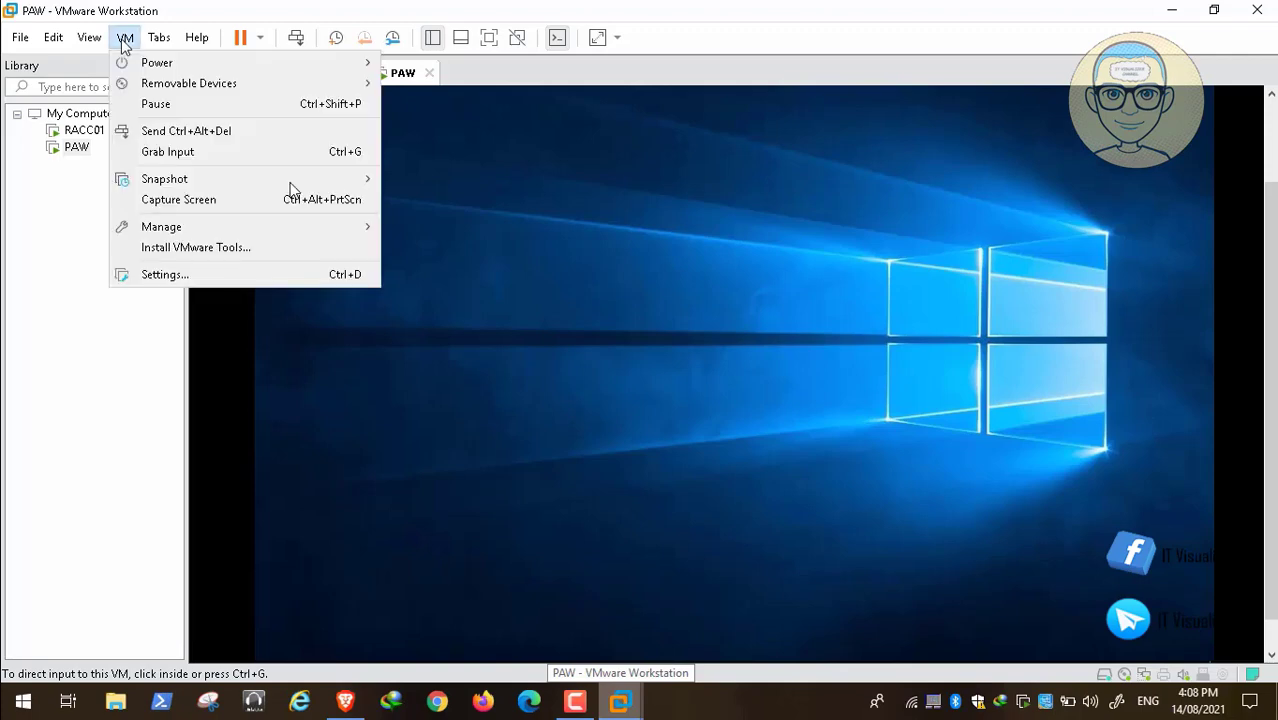
click(201, 250)
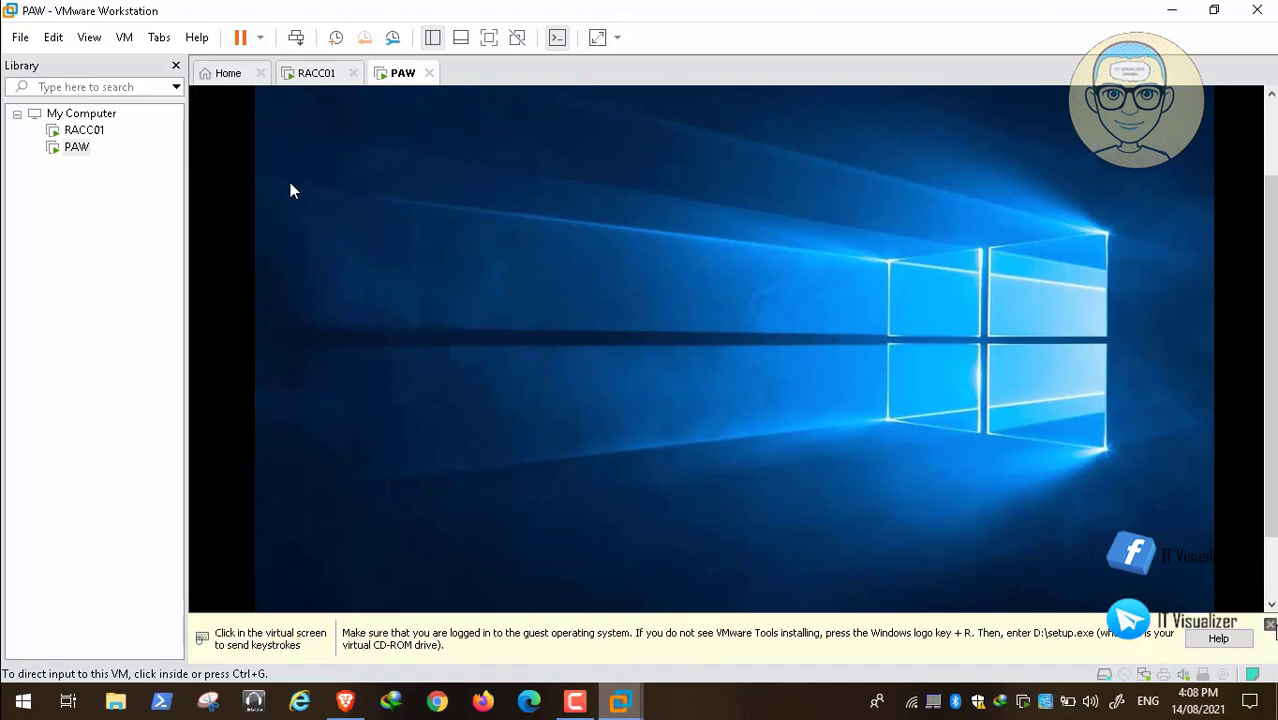
click(1270, 624)
click(1270, 641)
click(859, 364)
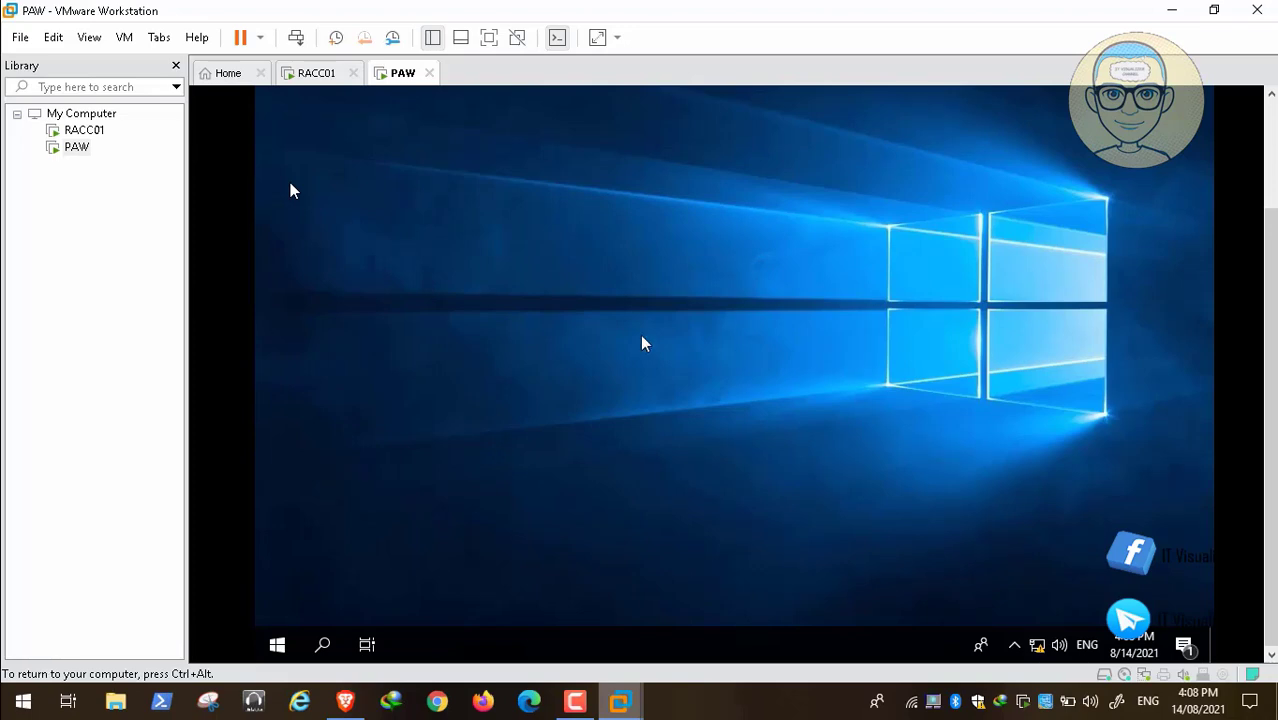
Open the Windows personalization settings from the desktop of the PAW virtual machine.
key(ctrl+alt)
click(1270, 142)
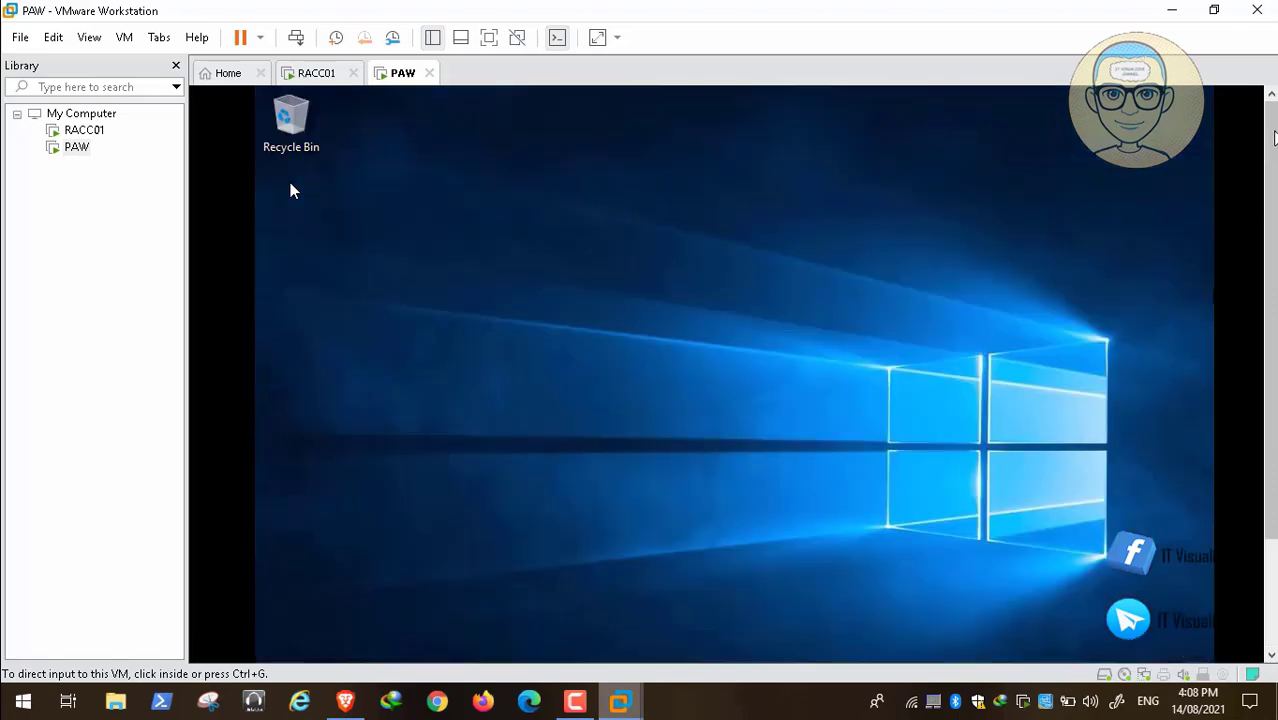
click(653, 331)
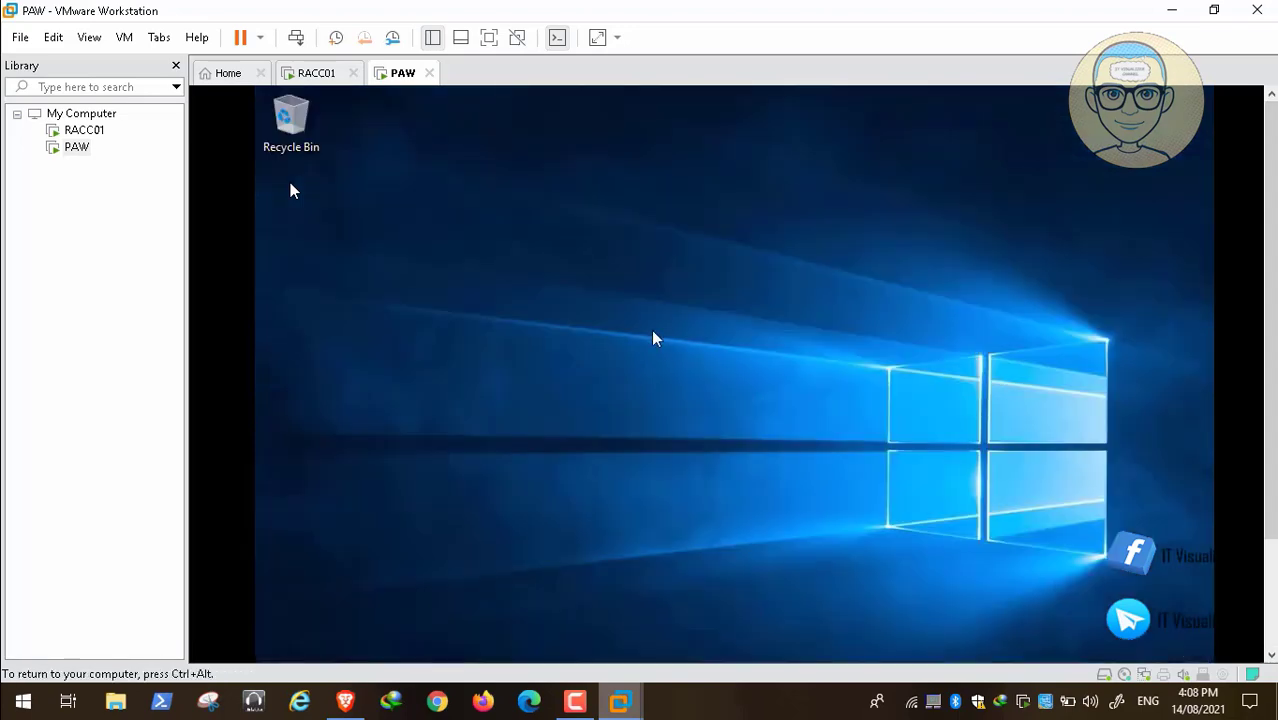
right_click(526, 344)
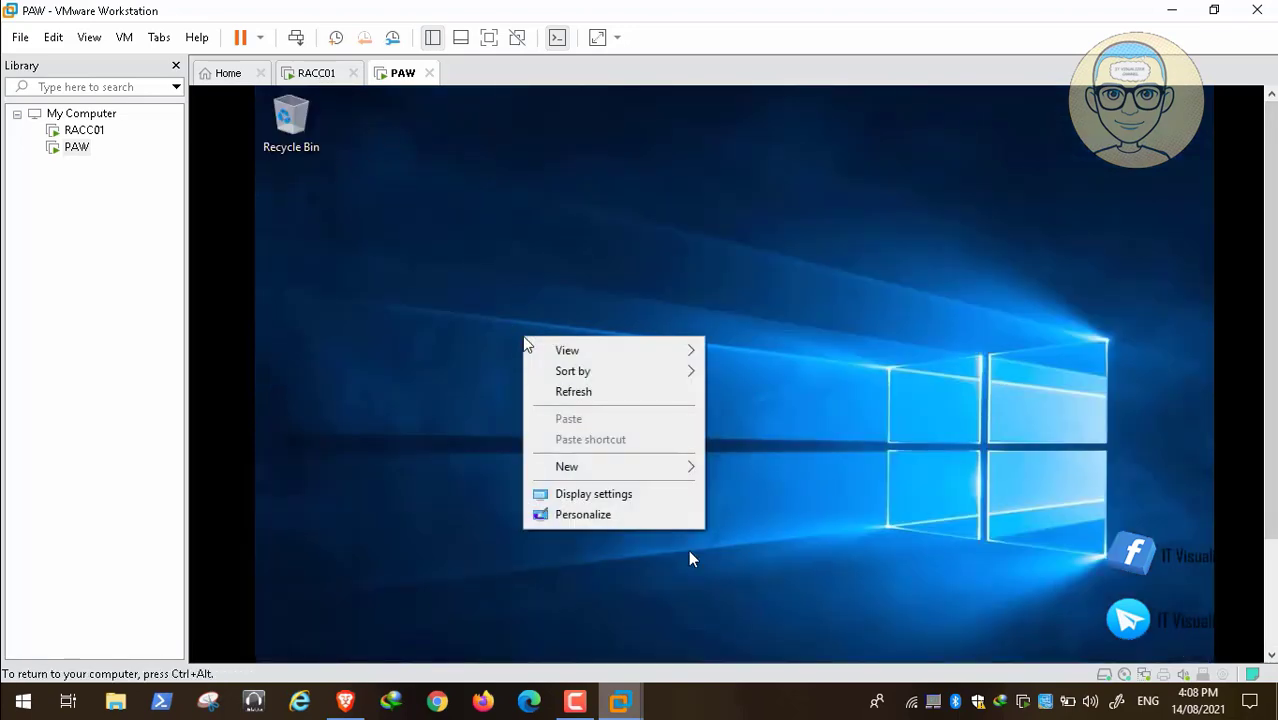
click(598, 514)
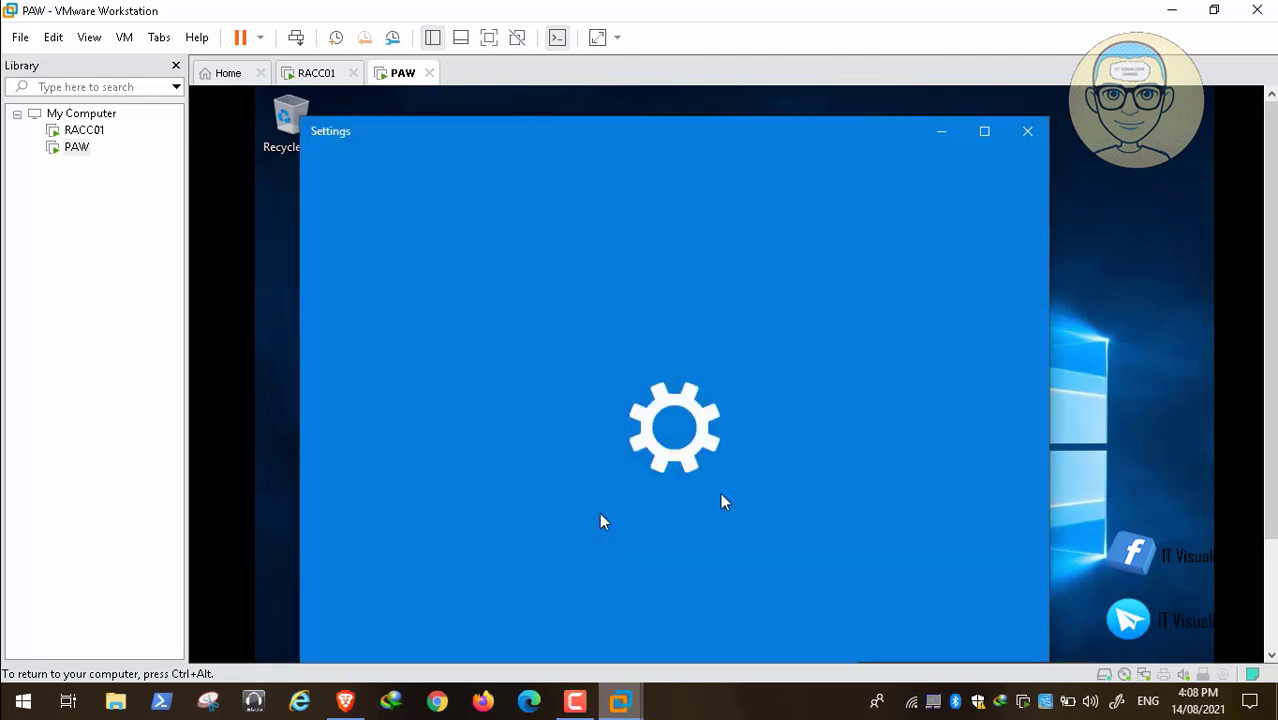
click(1270, 603)
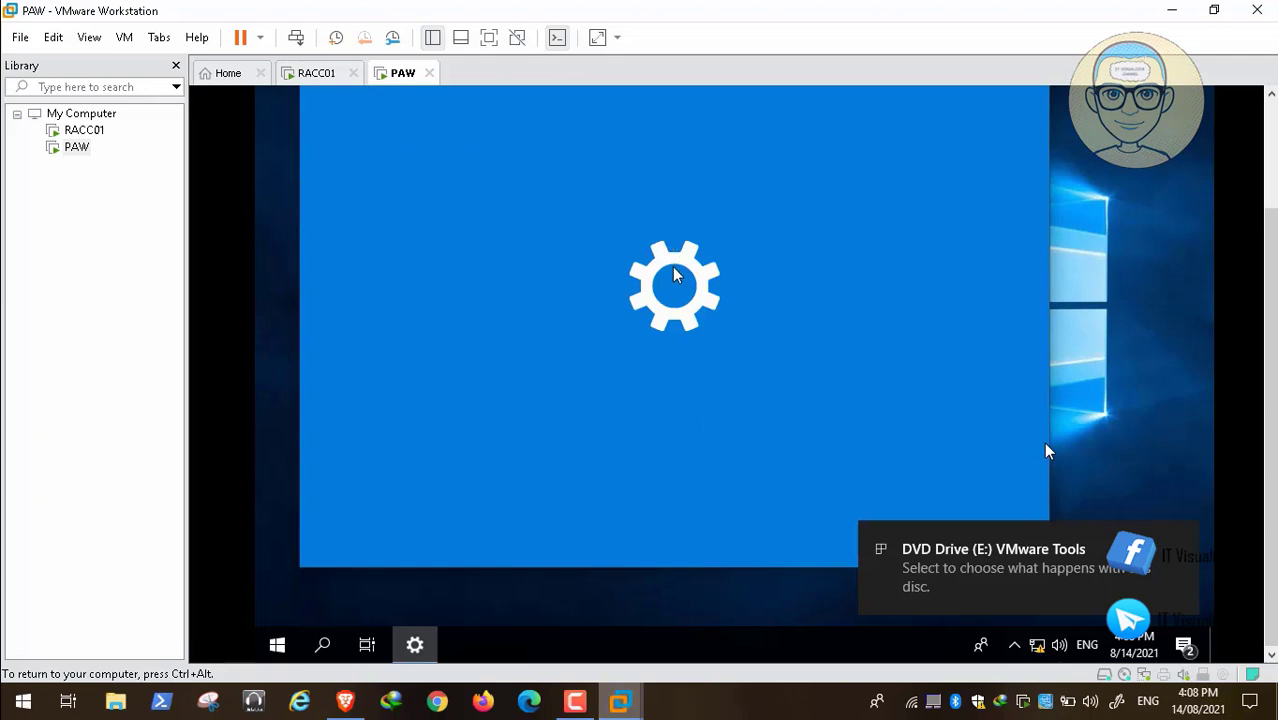
mouse_move(252, 672)
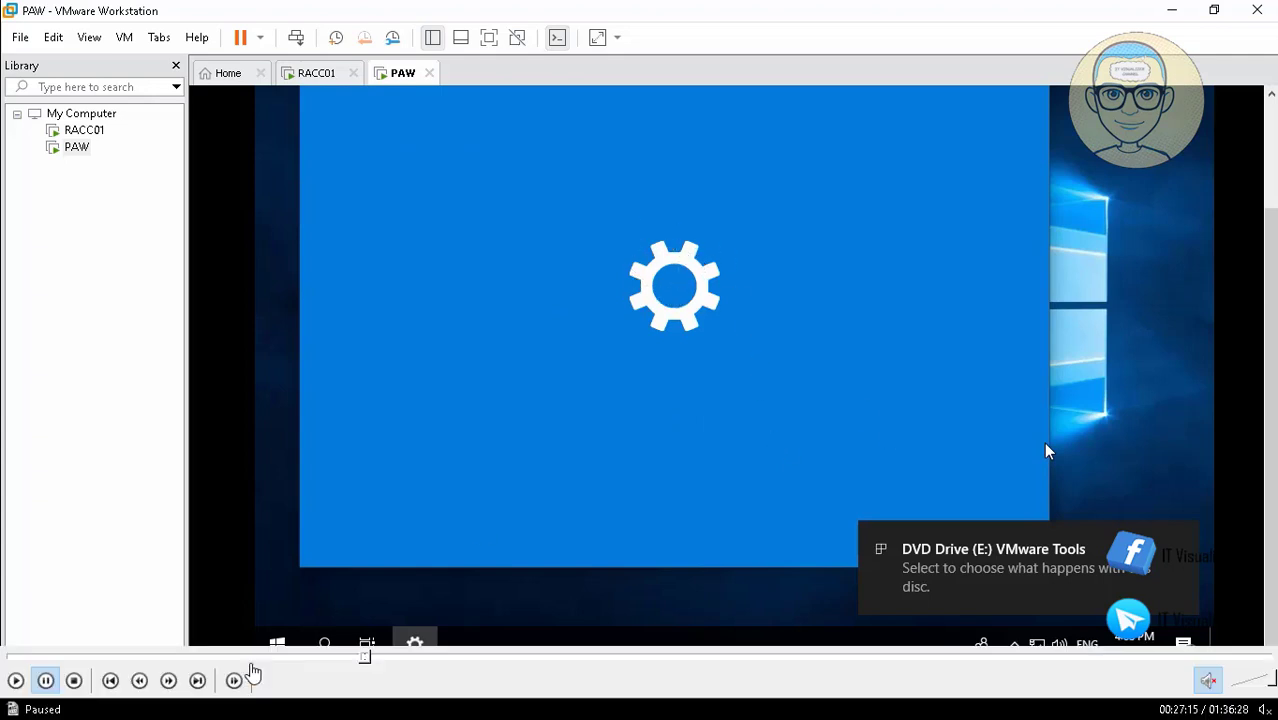
click(15, 681)
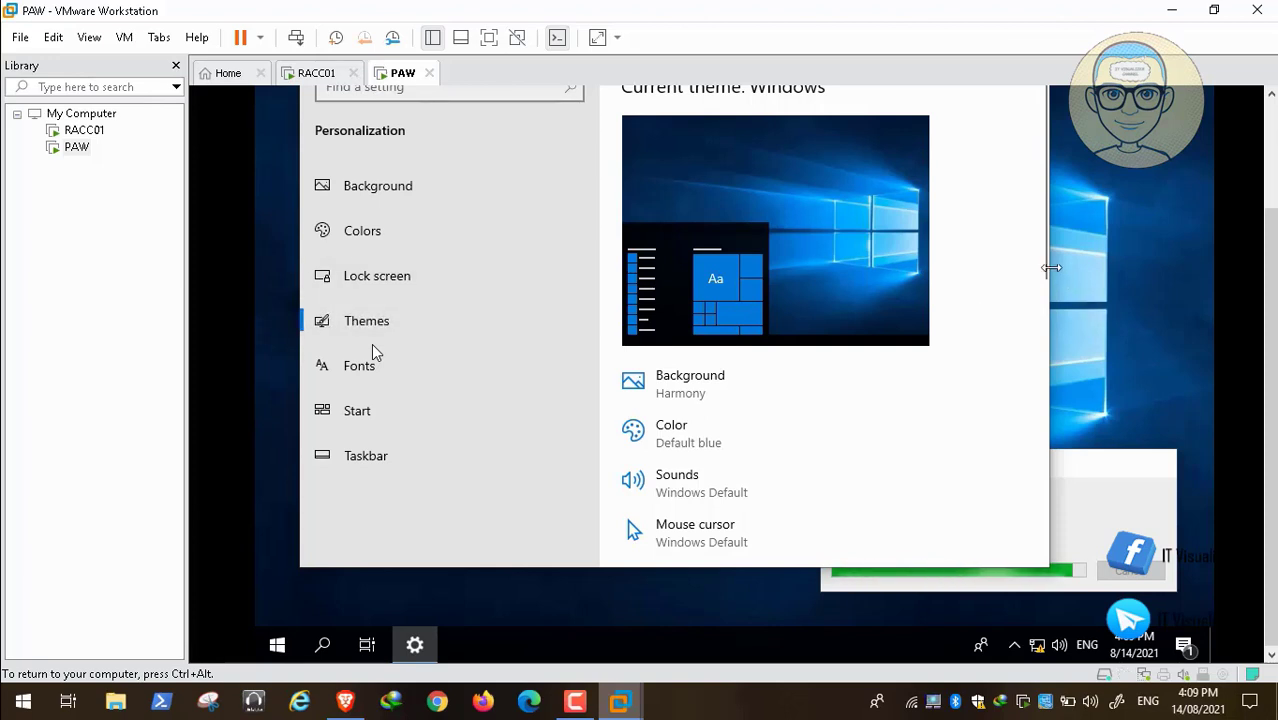
Show the Computer, User's Files, Network and Control Panel icons on the desktop through the desktop icon settings, and close Settings.
drag(1041, 280, 1041, 540)
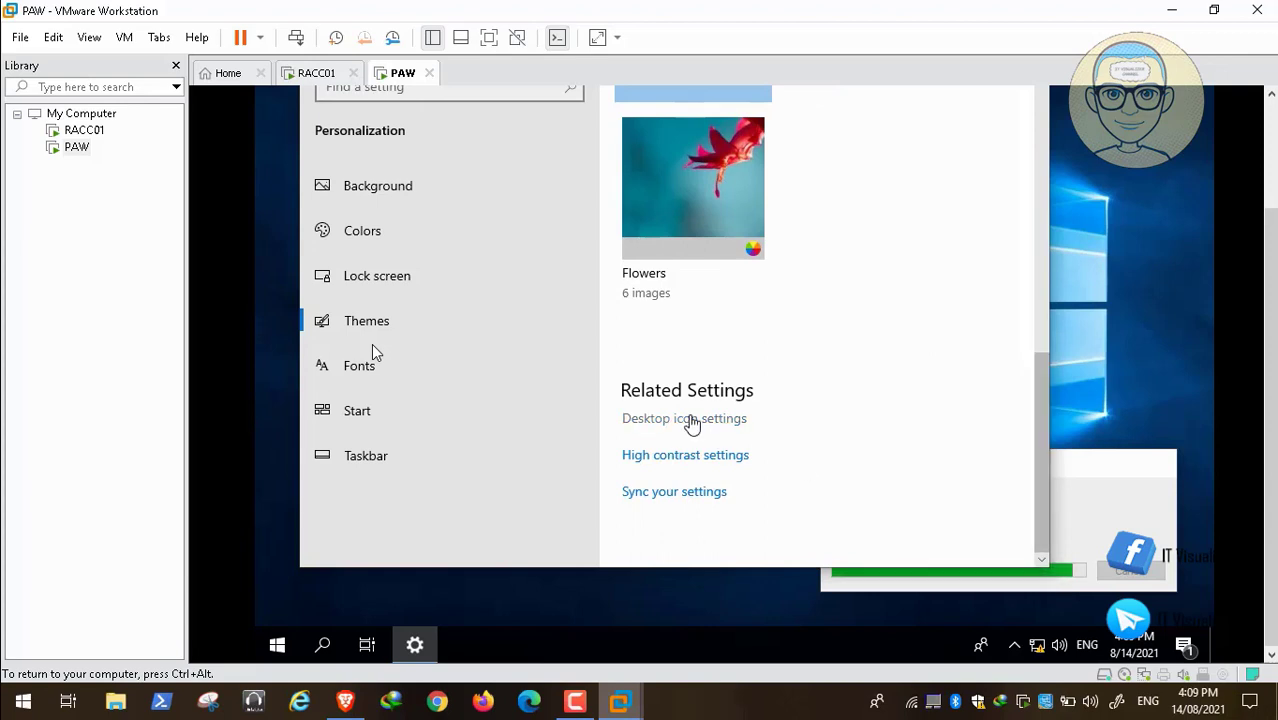
click(690, 422)
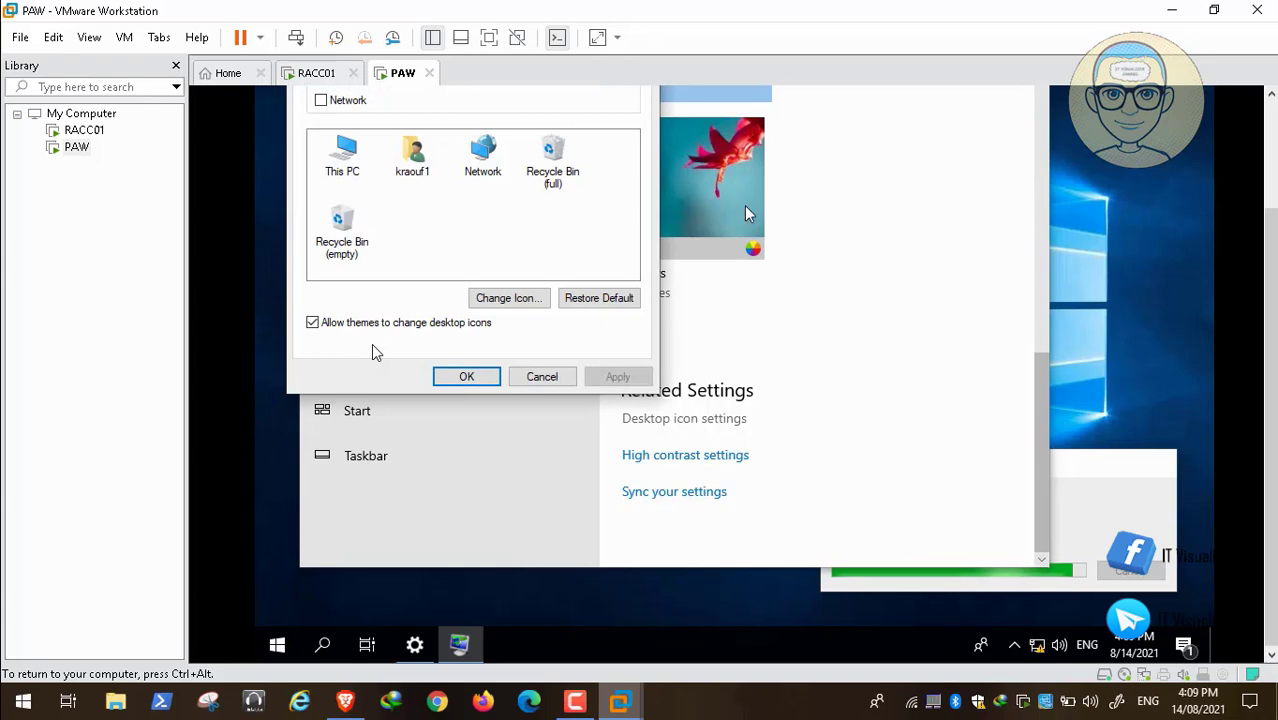
drag(1272, 324, 1270, 204)
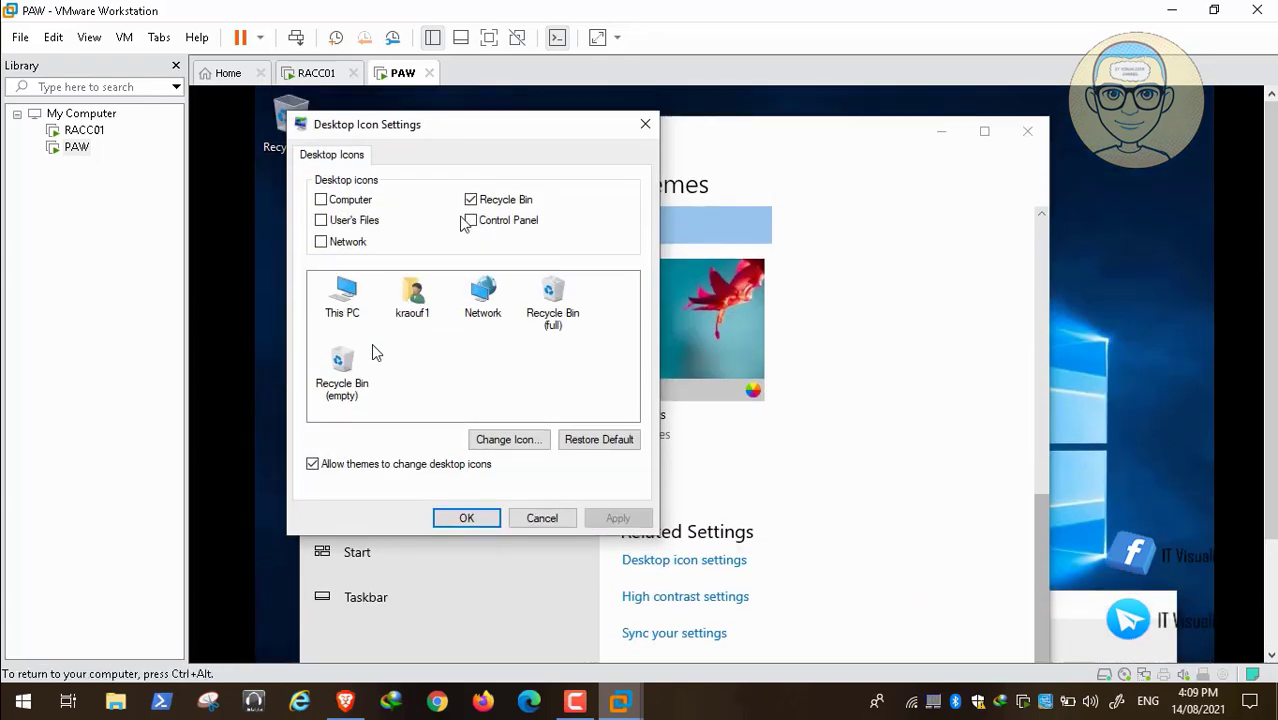
click(321, 200)
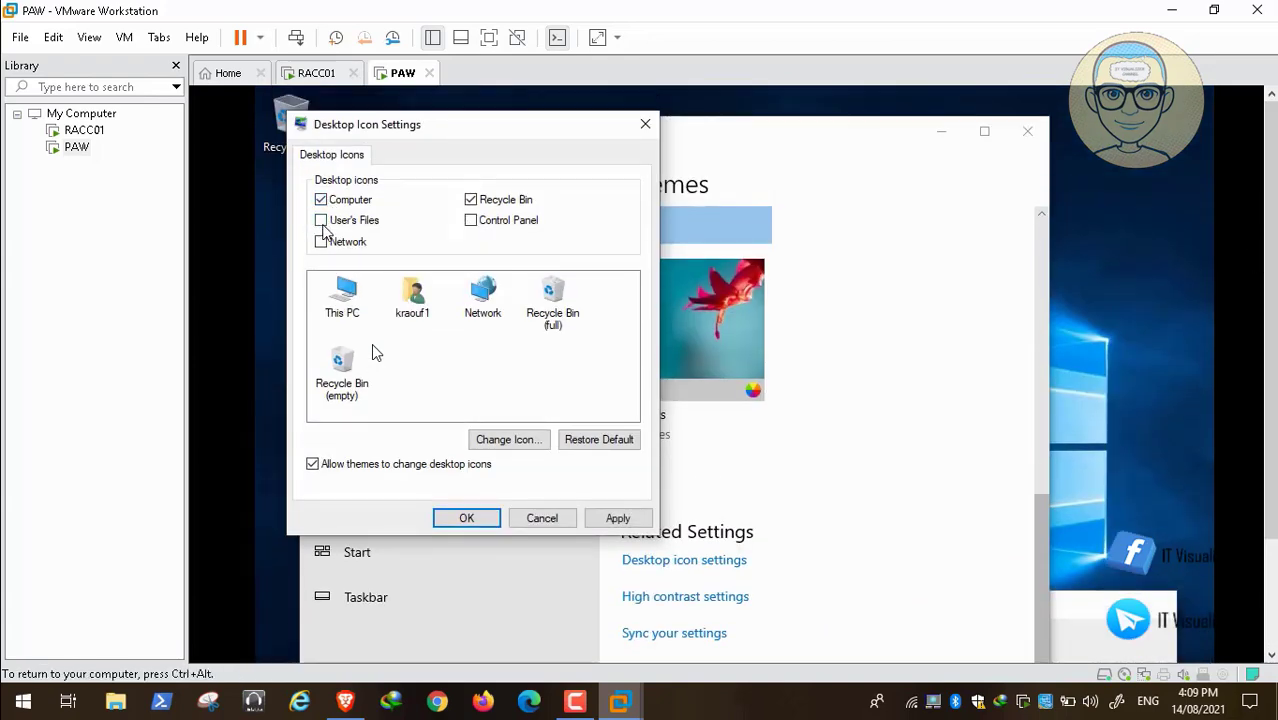
click(321, 220)
click(470, 220)
click(321, 242)
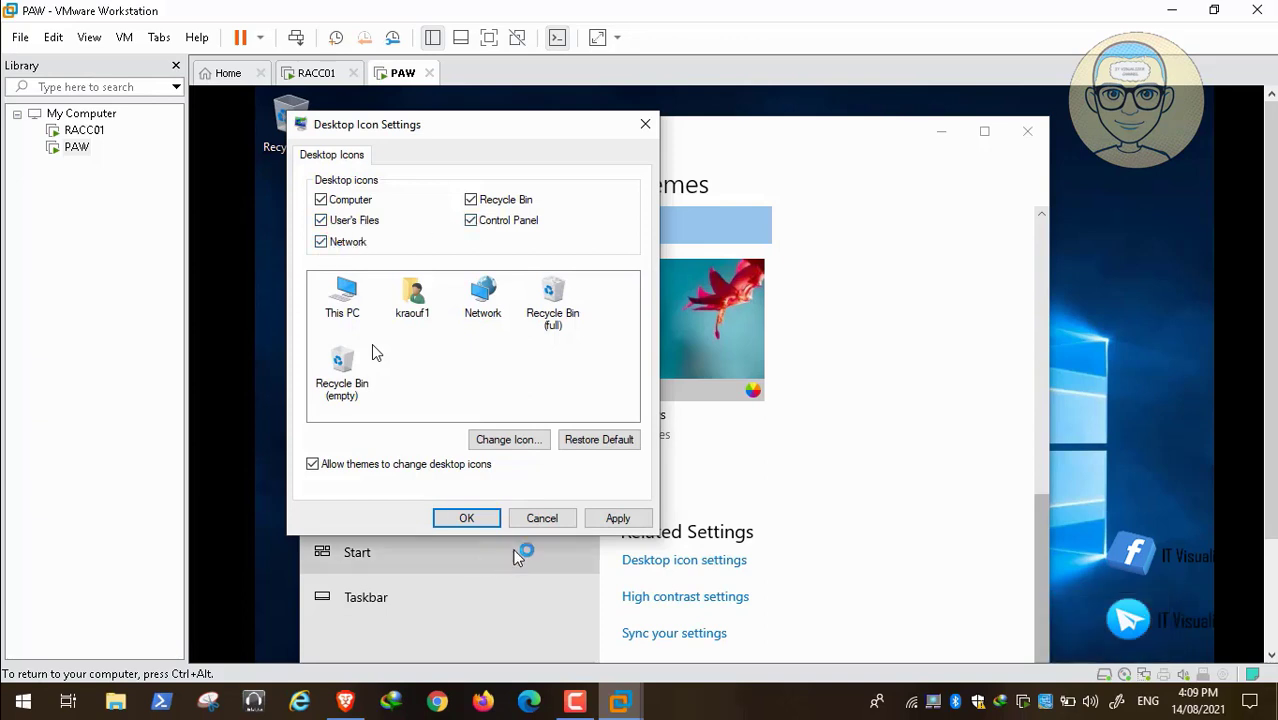
click(618, 518)
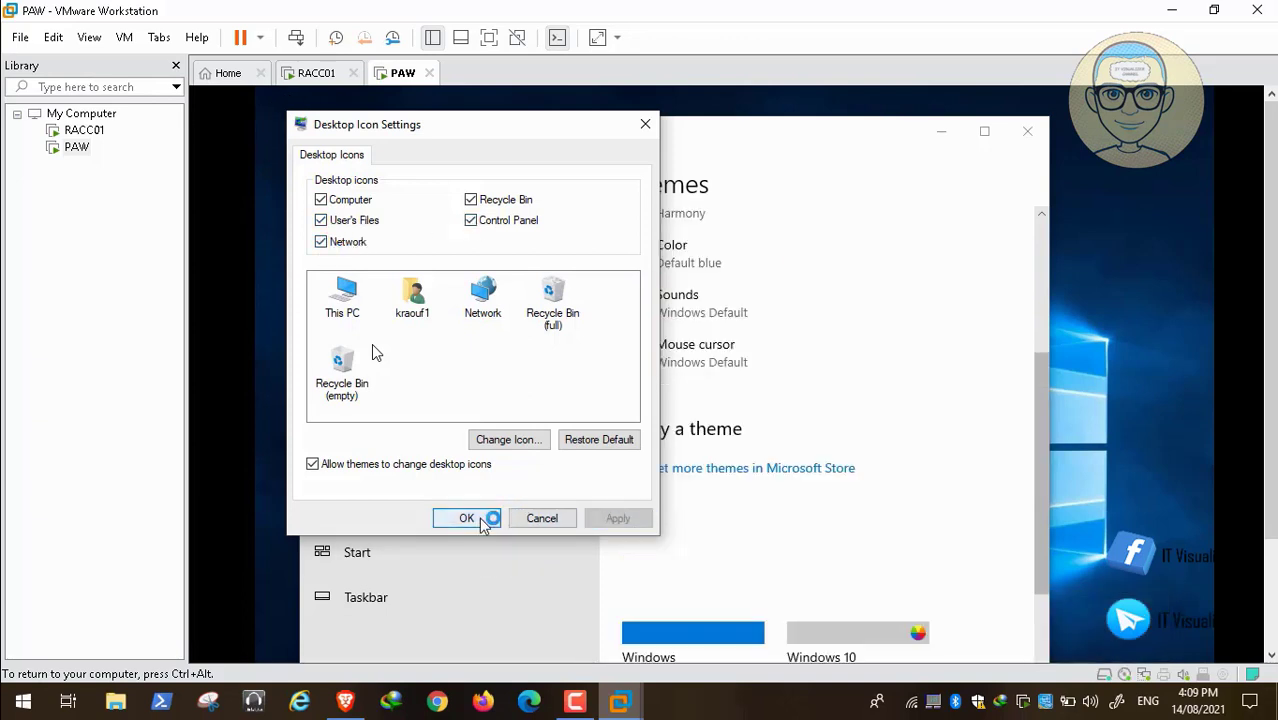
click(485, 518)
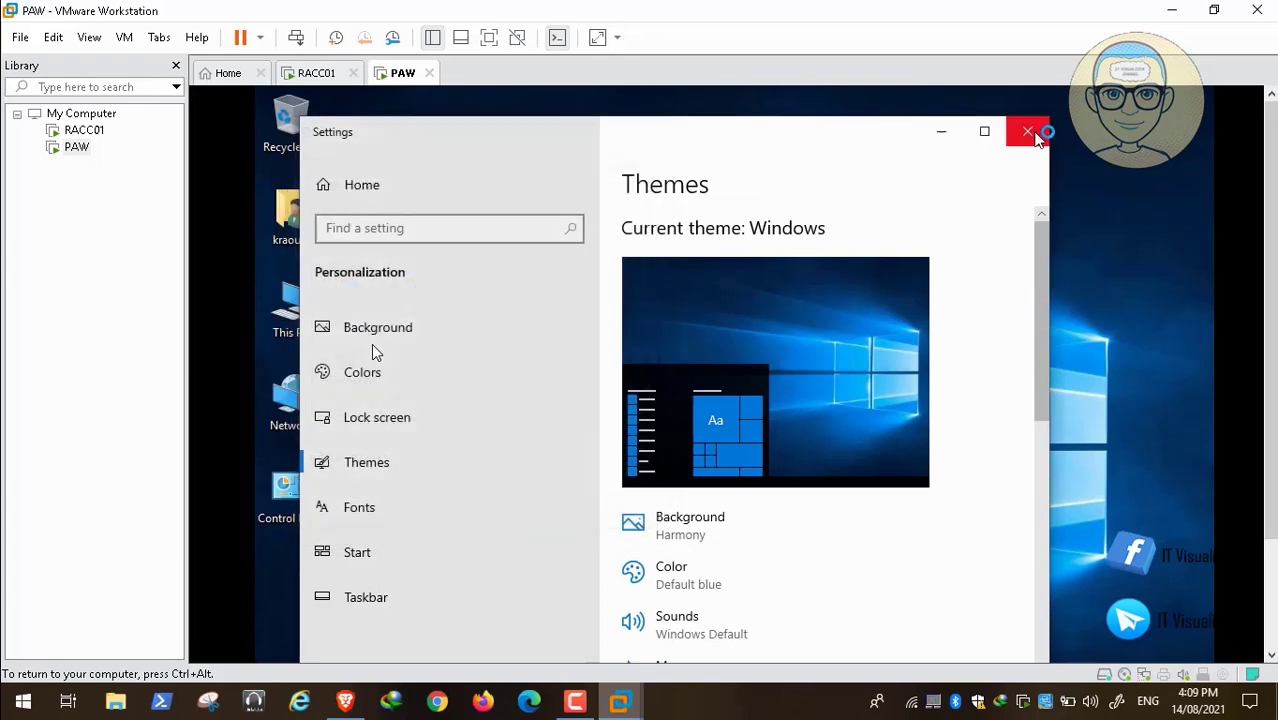
click(1027, 131)
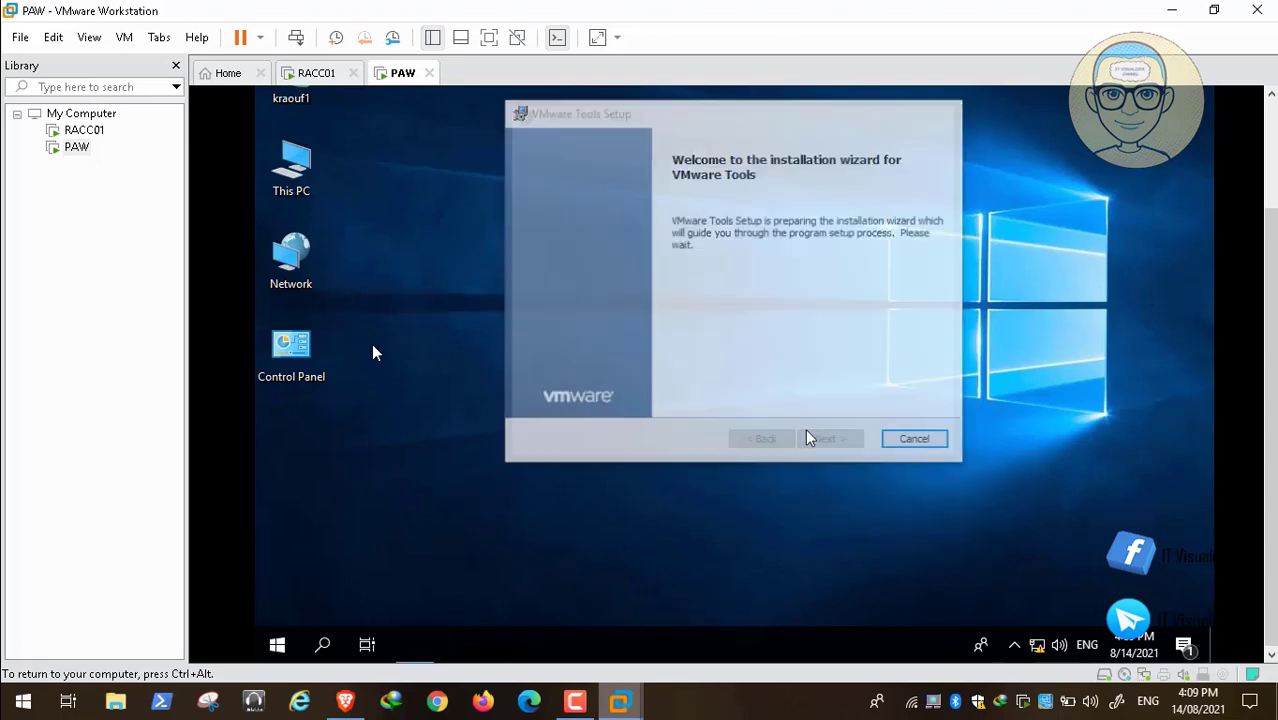
Choose the Complete setup type in the VMware Tools wizard and start the installation.
click(832, 440)
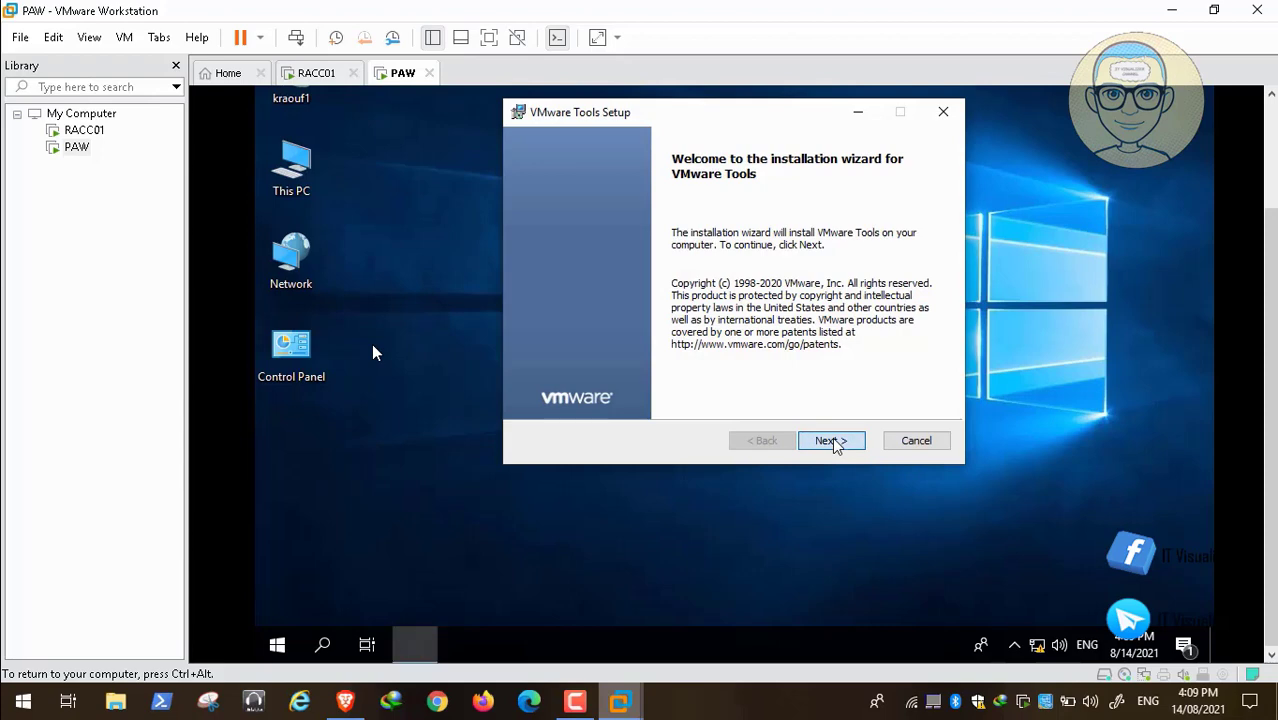
click(539, 291)
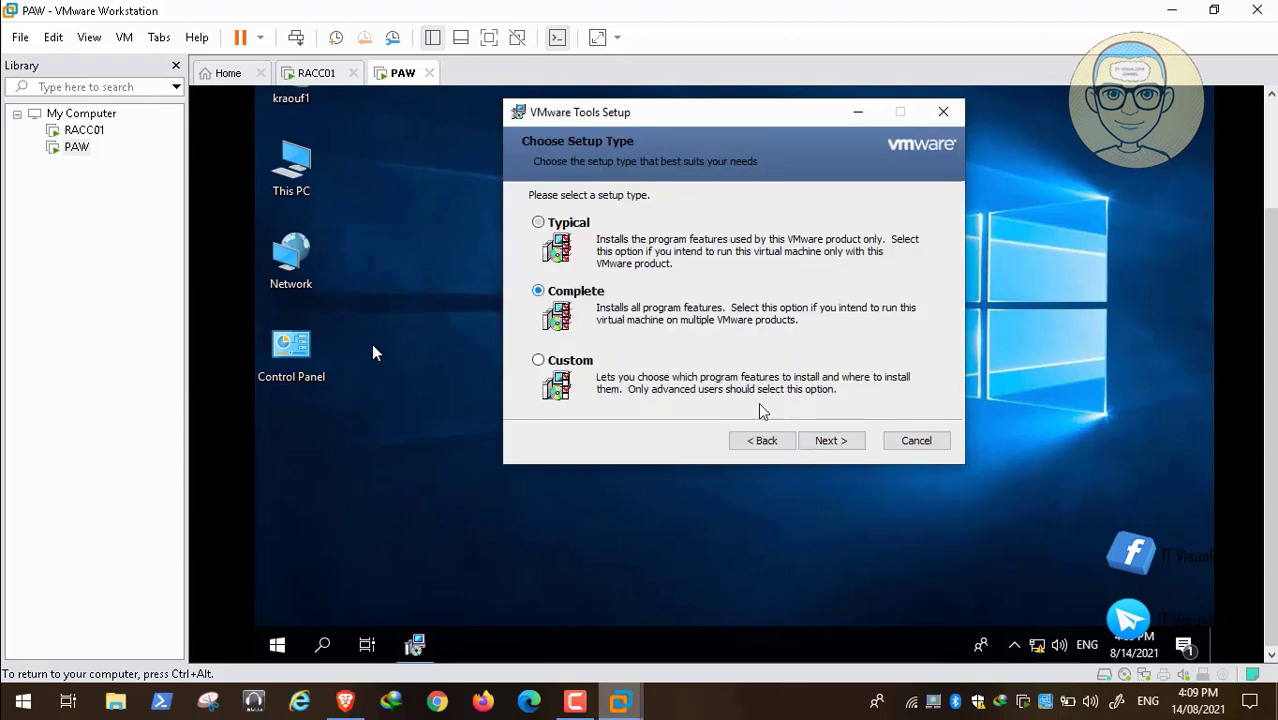
click(829, 442)
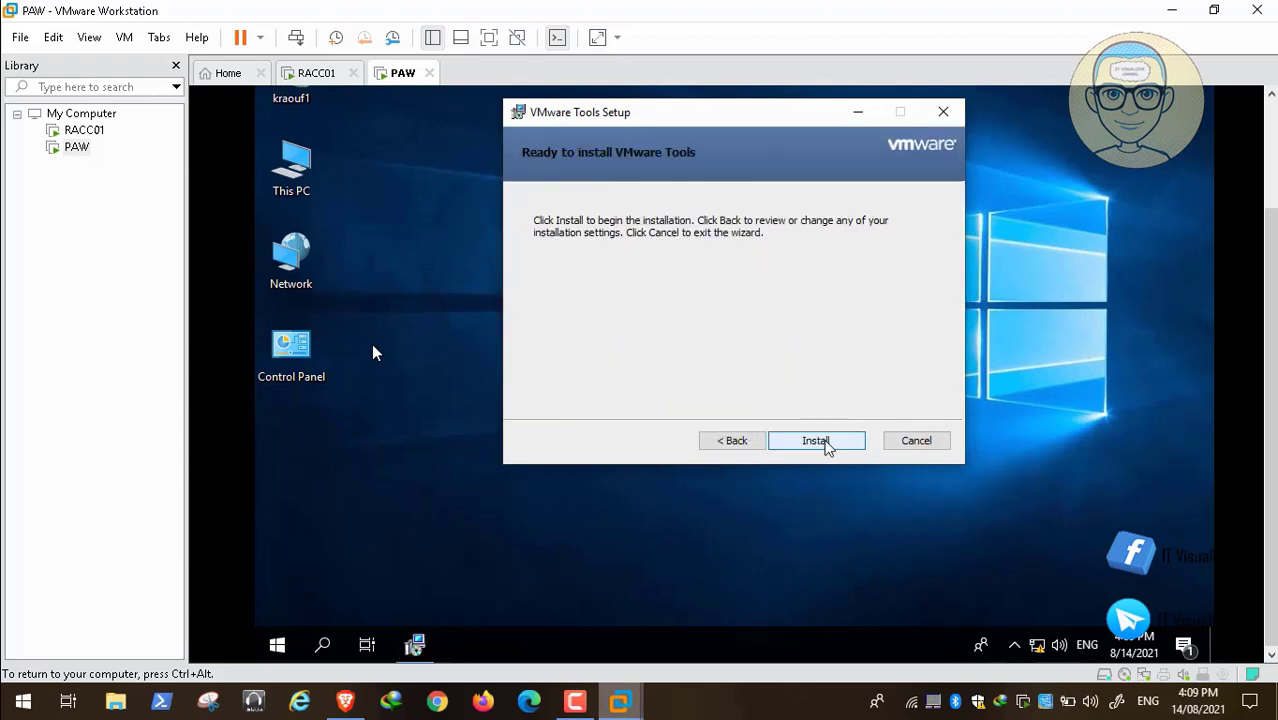
click(827, 442)
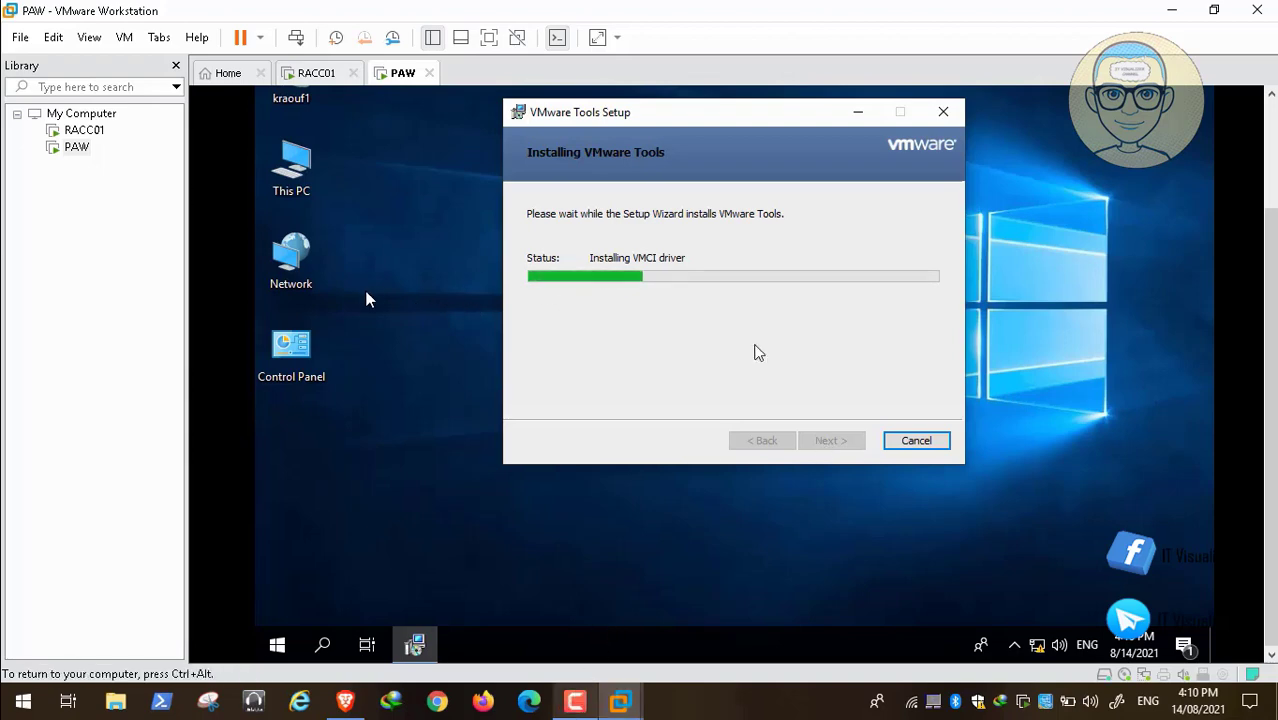
click(574, 702)
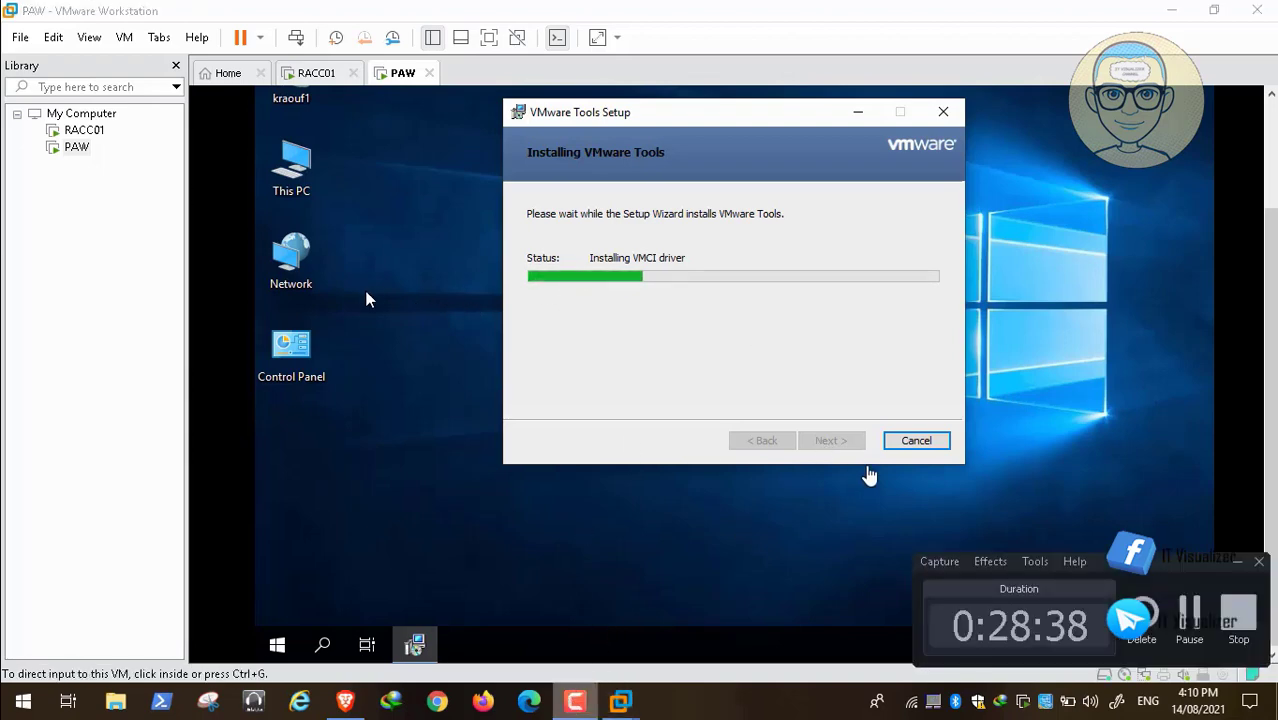
click(1232, 564)
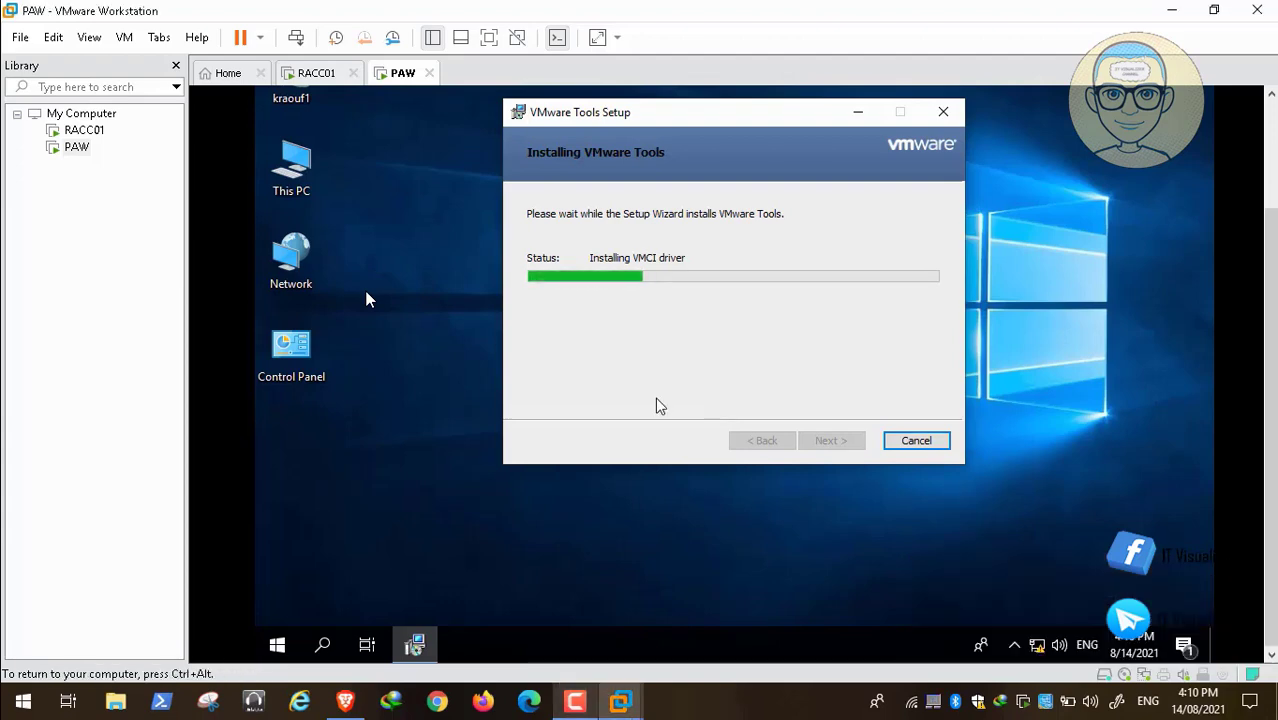
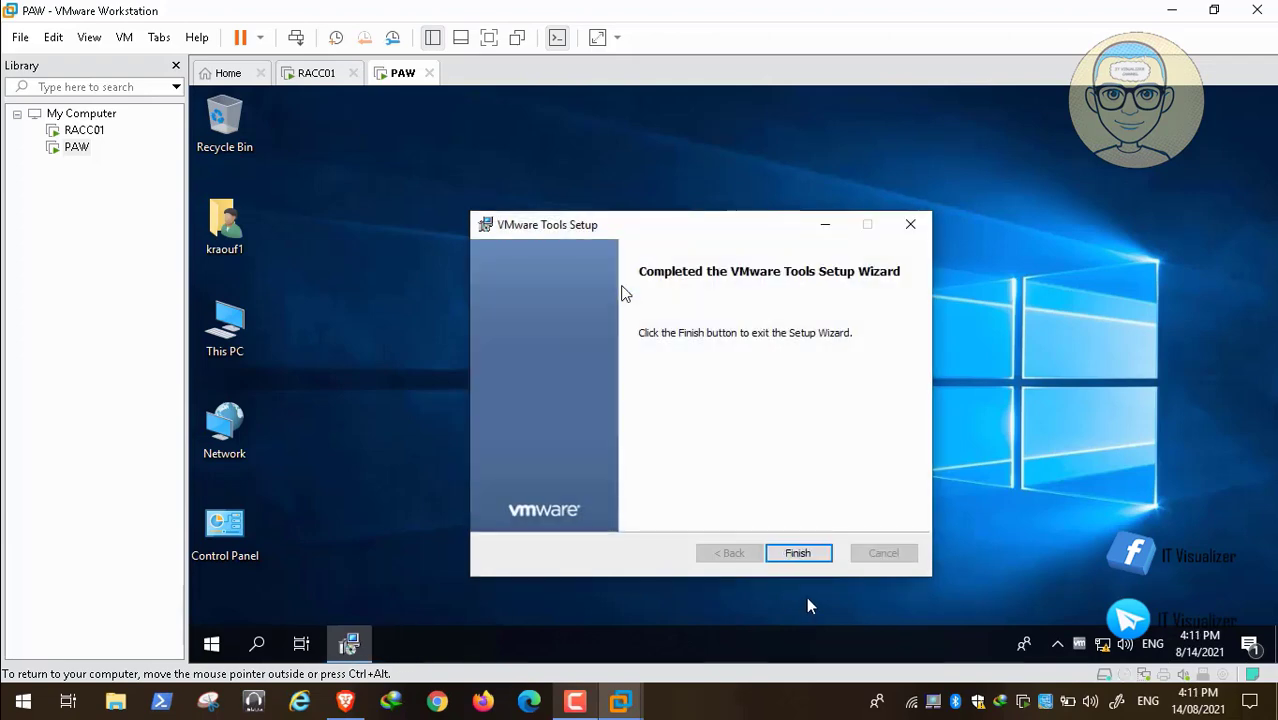
Finish the completed VMware Tools Setup wizard in the PAW virtual machine.
click(799, 554)
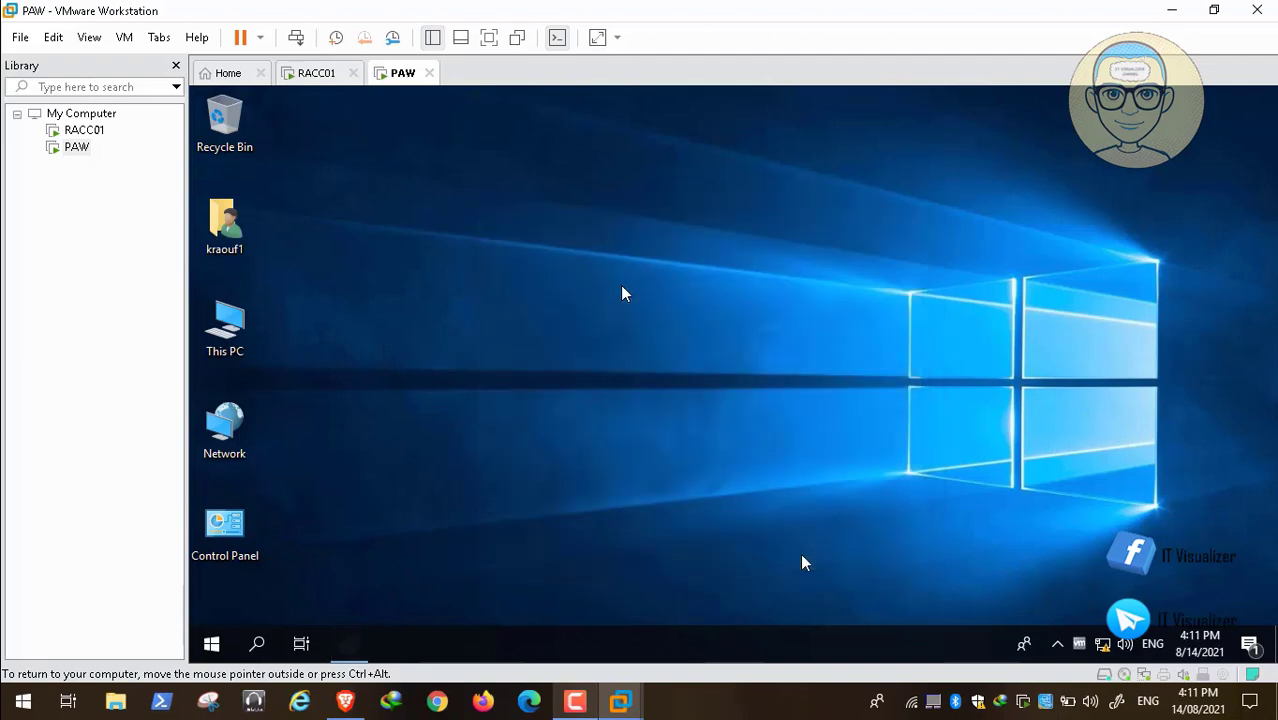
click(813, 411)
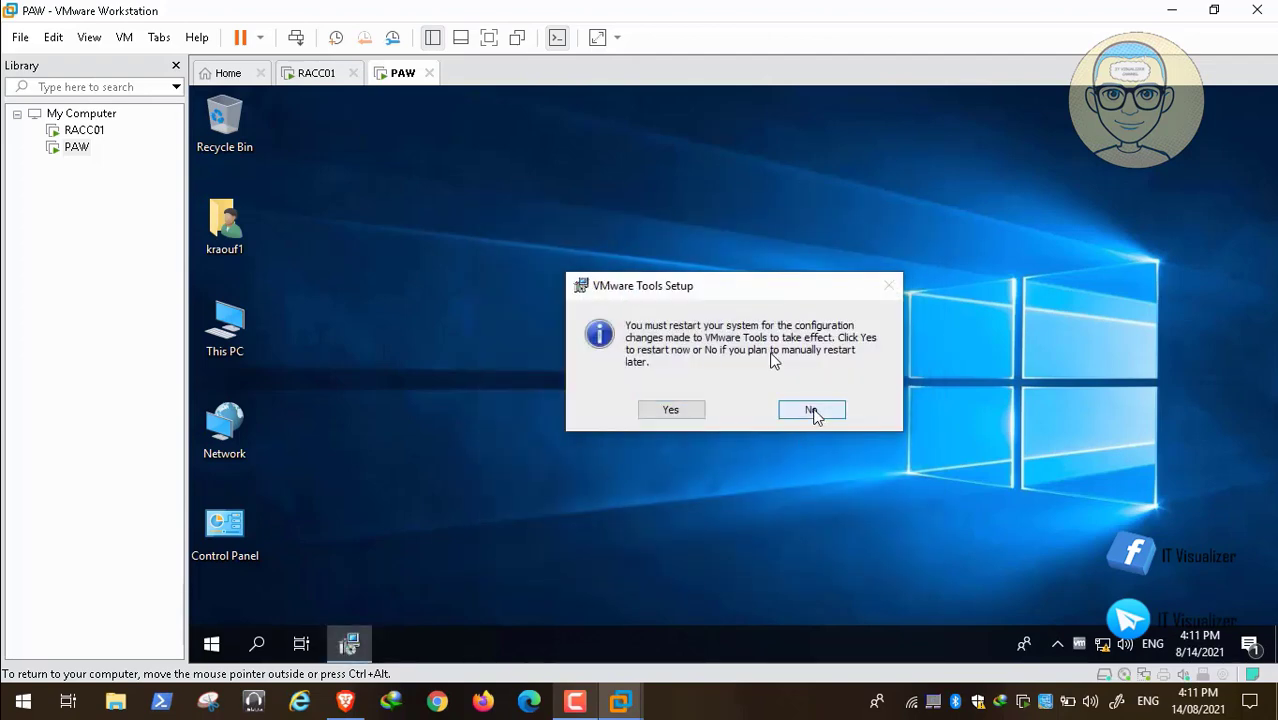
Change the computer name to PAW through the system properties of This PC and restart the virtual machine to apply it.
double_click(229, 327)
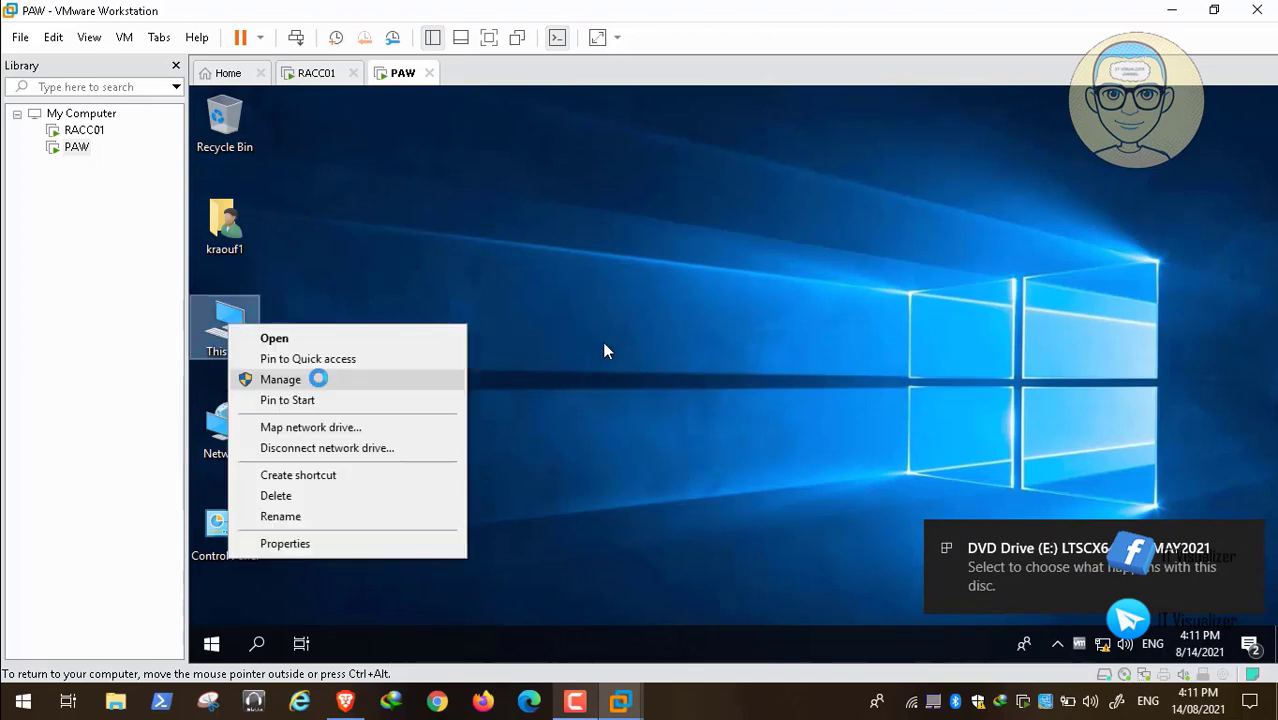
click(350, 546)
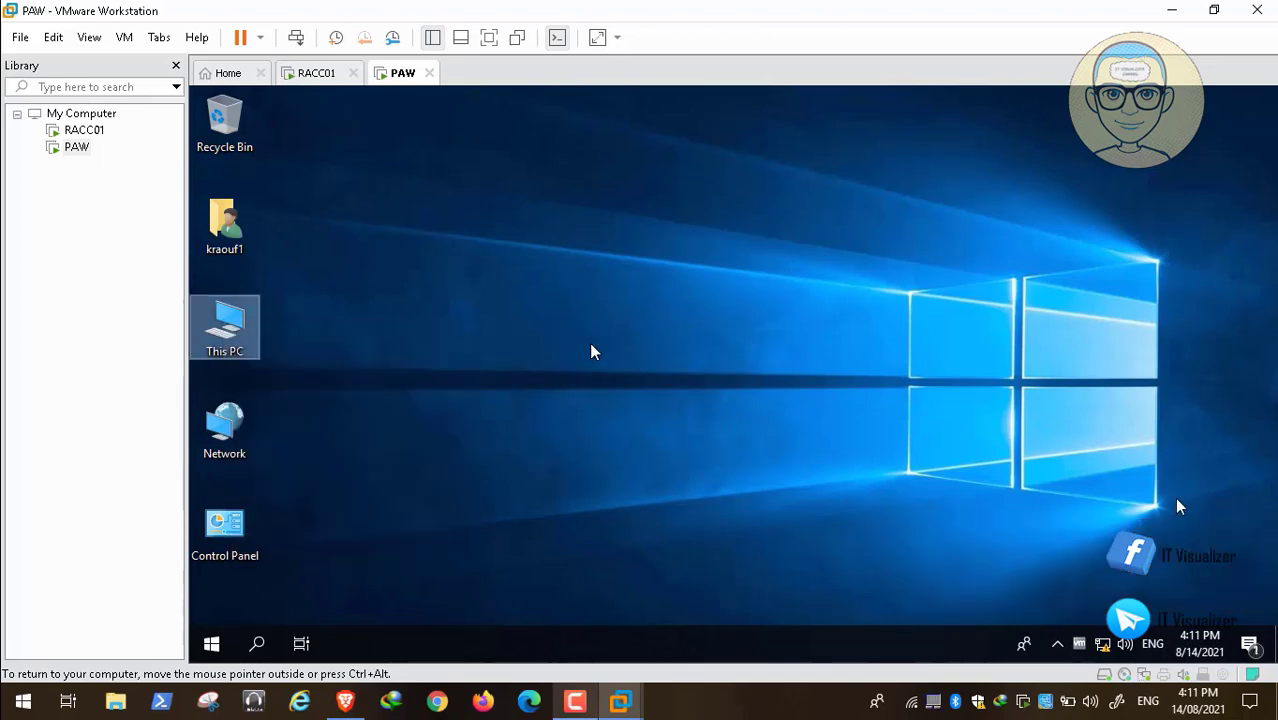
click(432, 238)
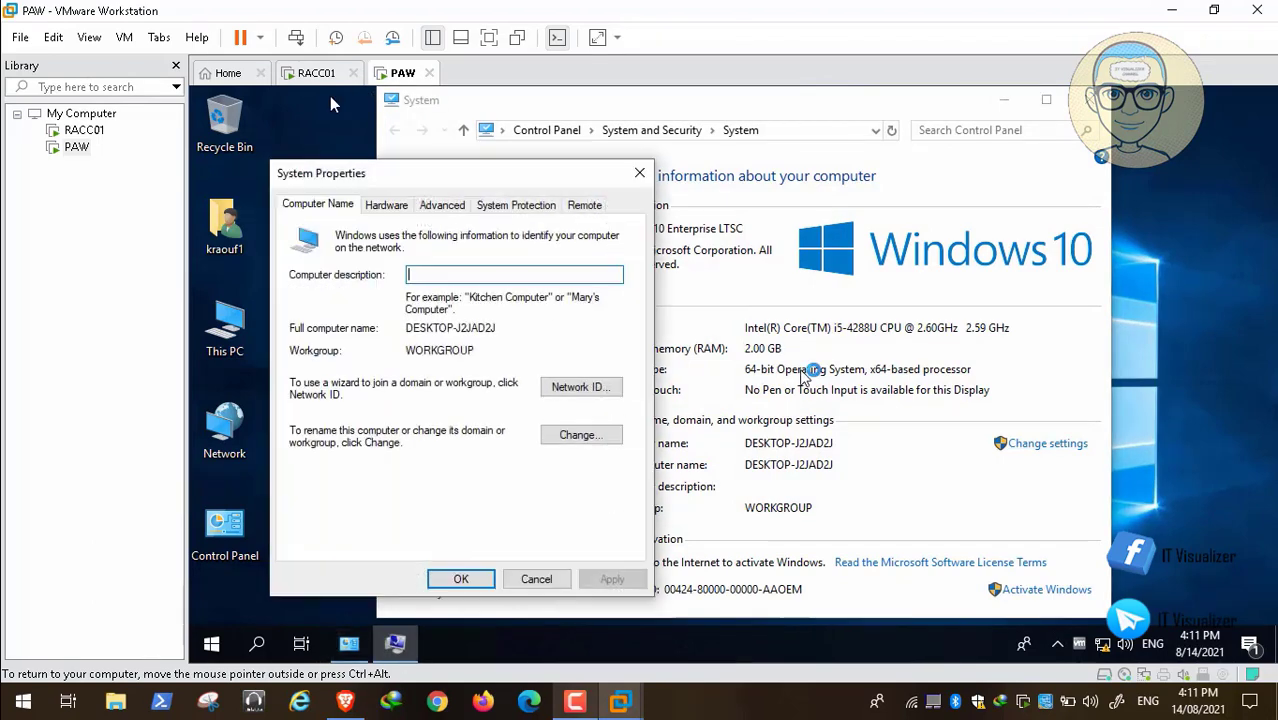
click(580, 434)
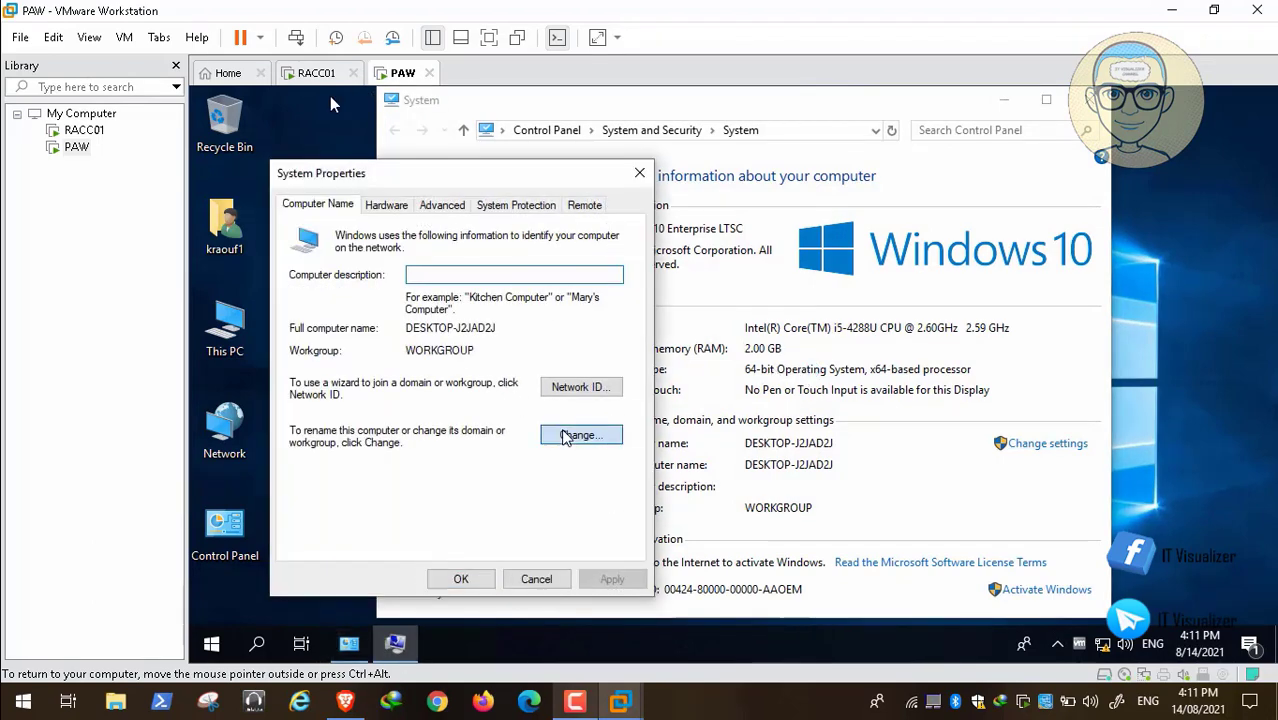
key(BackSpace)
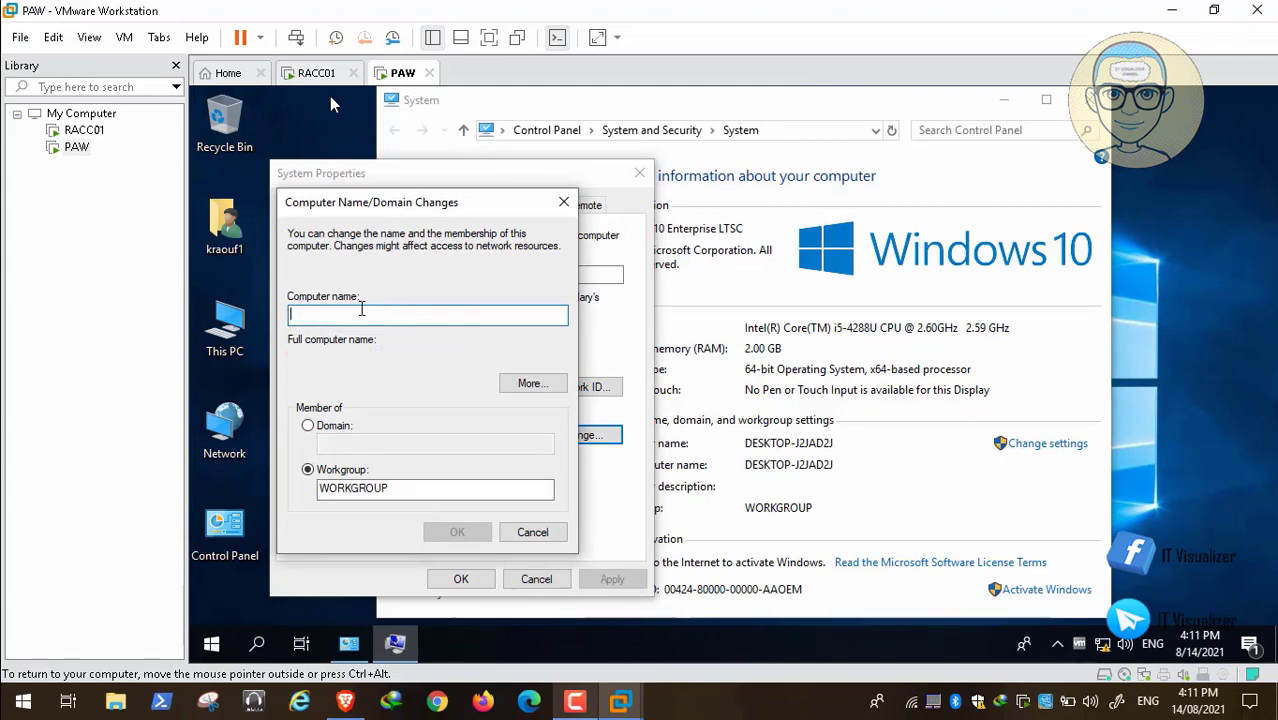
text(PAW)
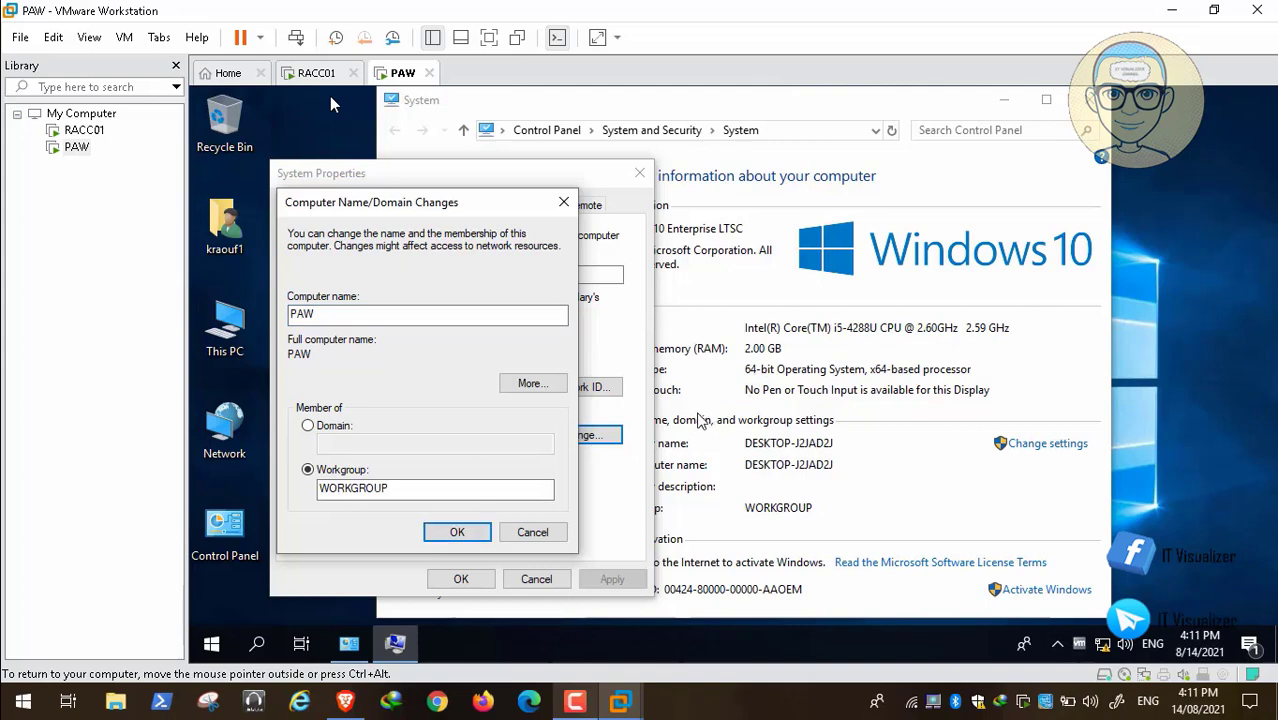
key(Return)
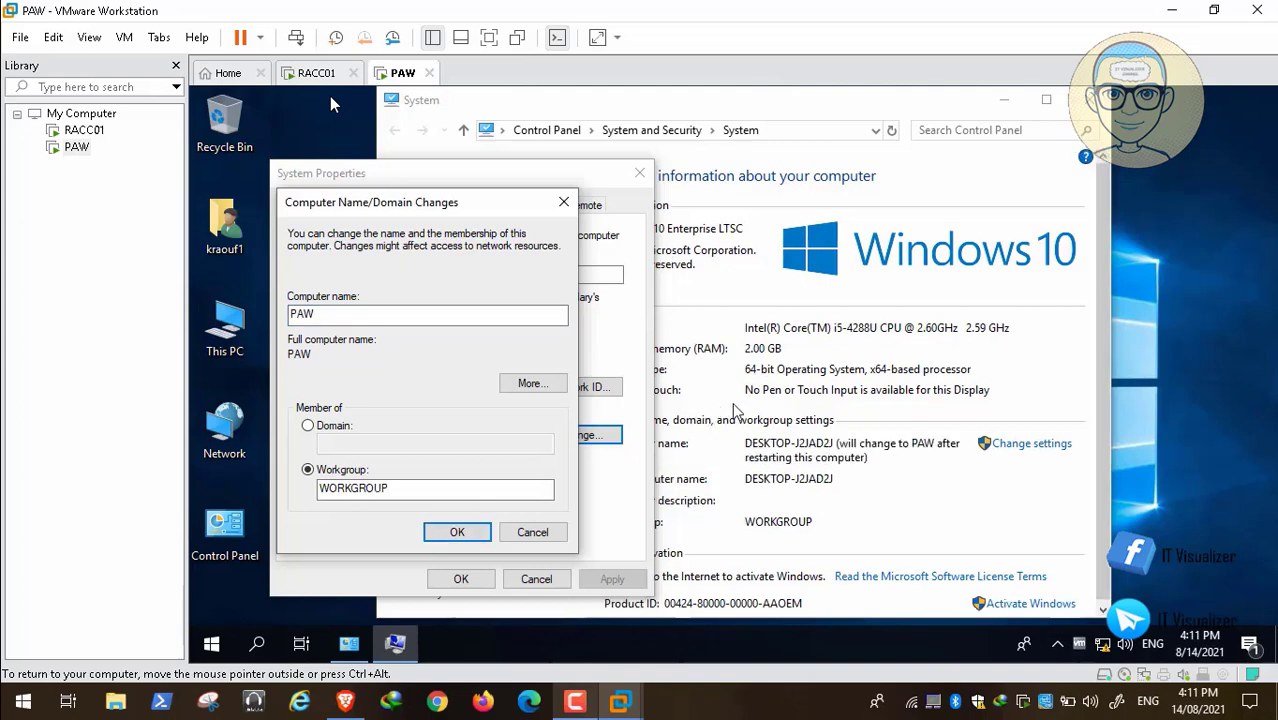
click(840, 391)
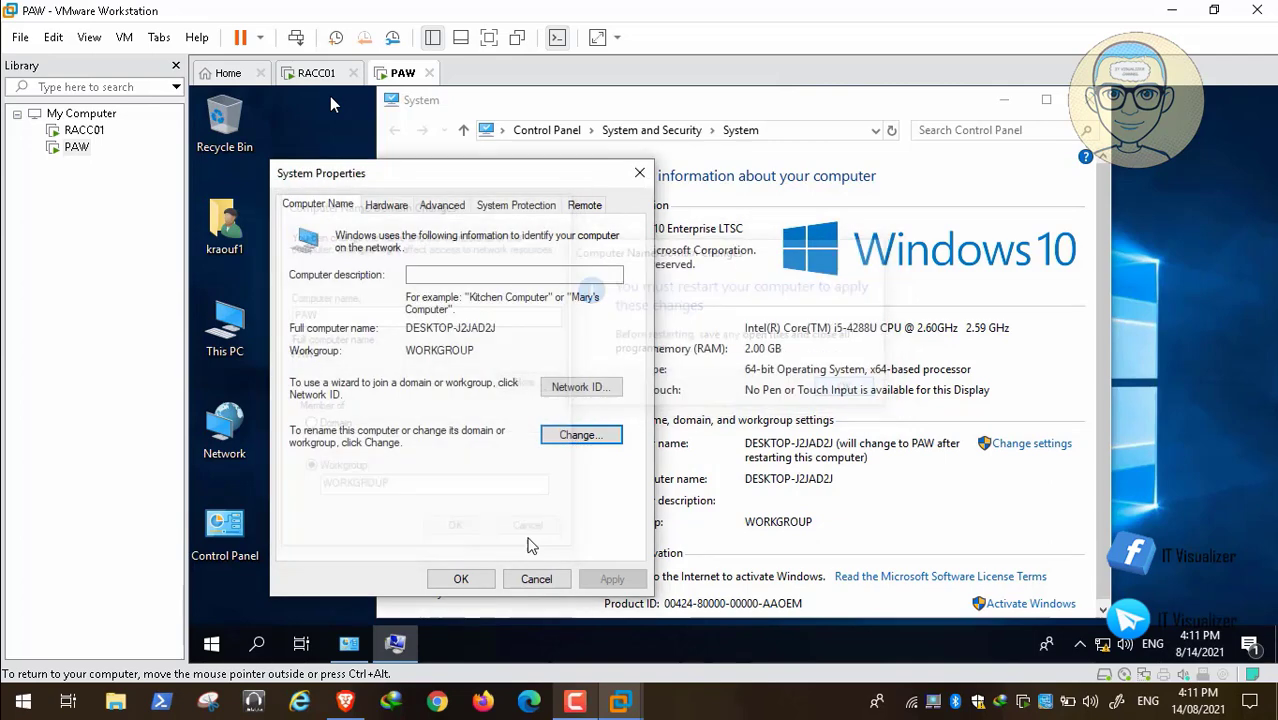
click(460, 578)
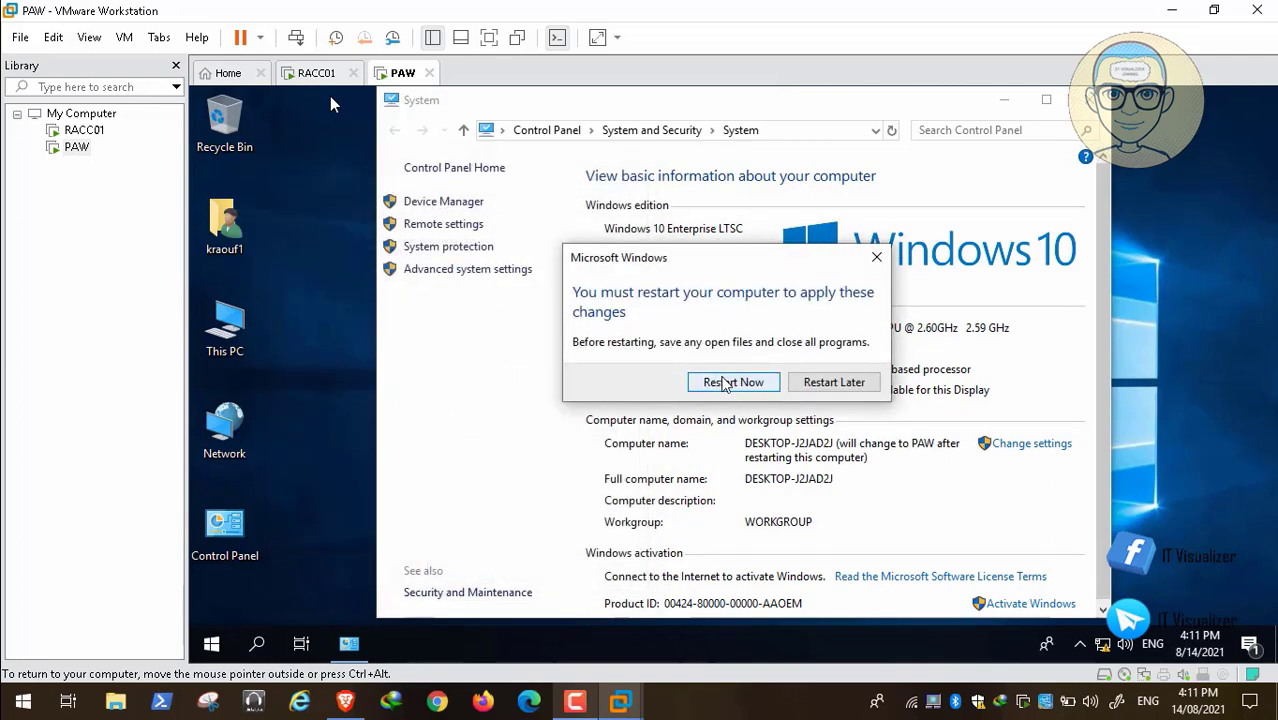
click(730, 382)
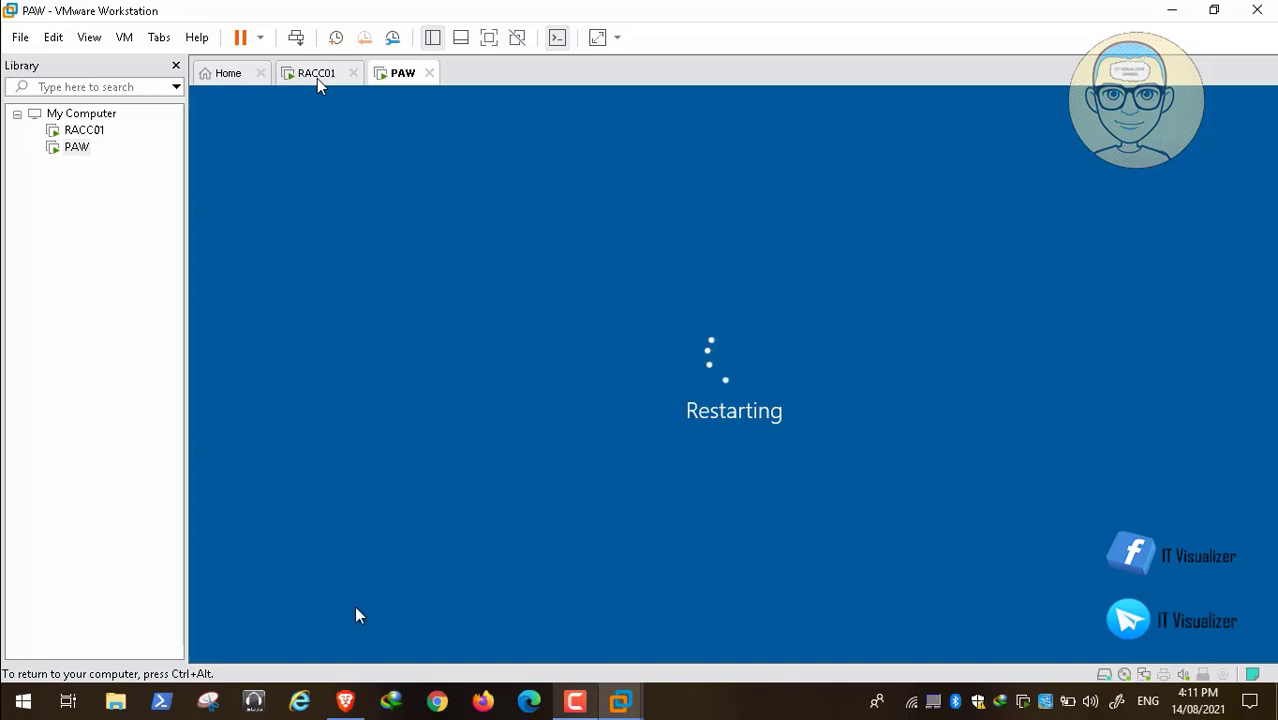
Switch to the Brave browser, review the chapter list in the YouTube description of the management workstation video, and return to VMware Workstation.
click(345, 701)
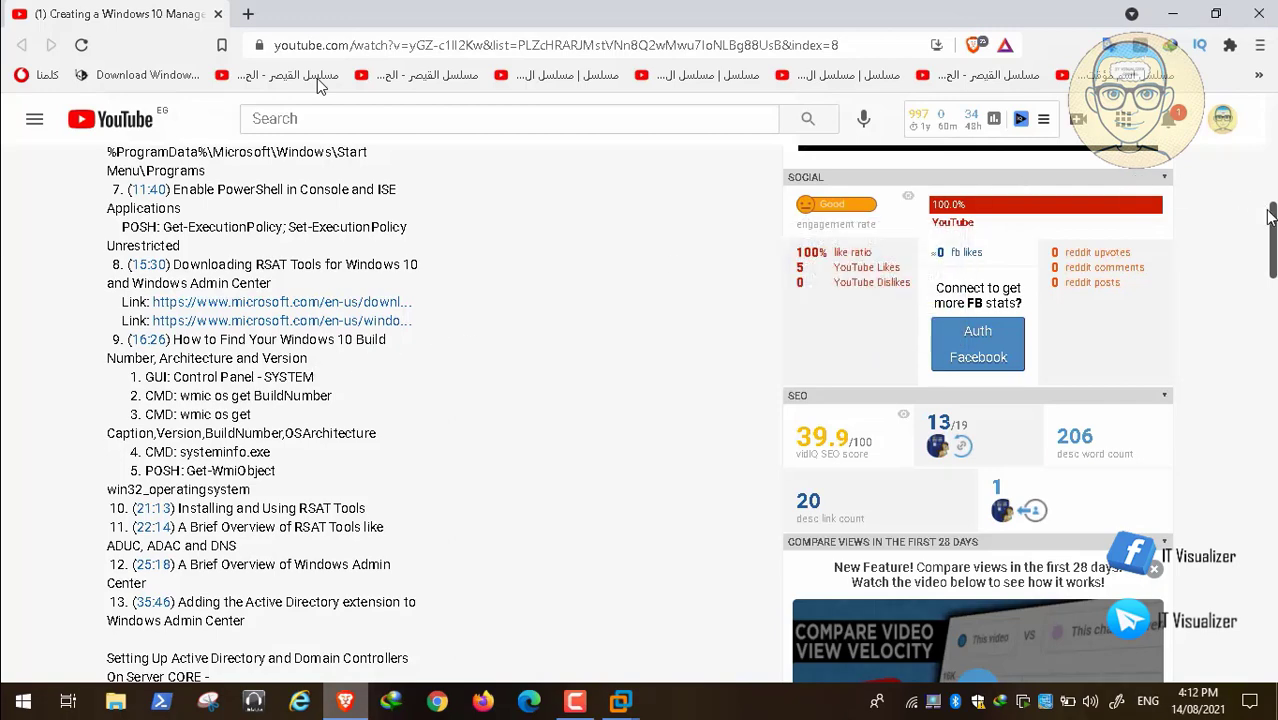
drag(1273, 235, 1273, 205)
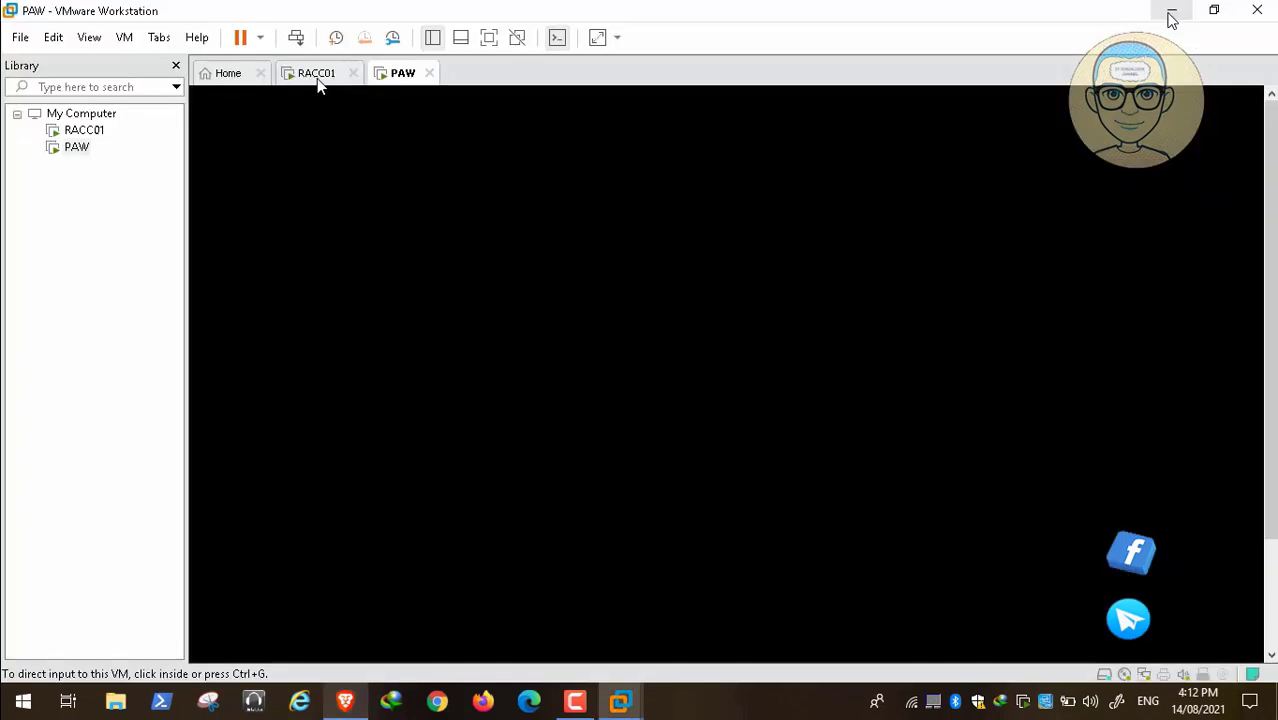
click(1172, 14)
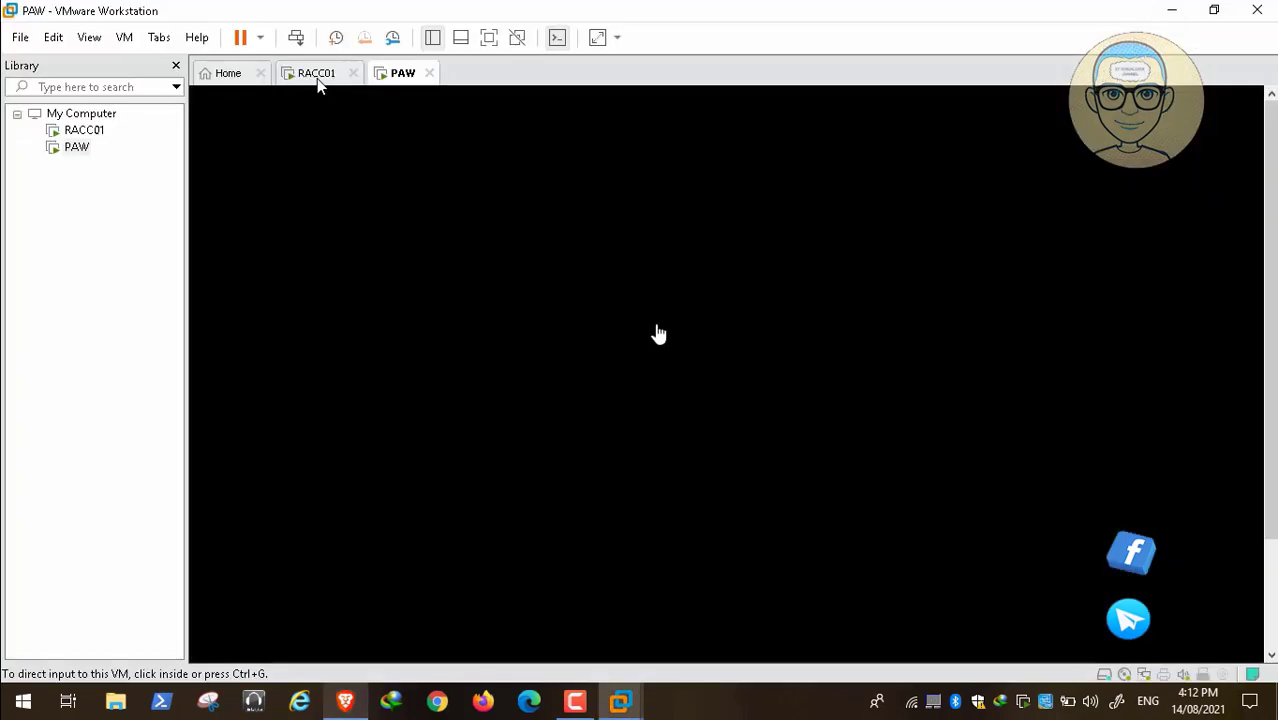
click(607, 362)
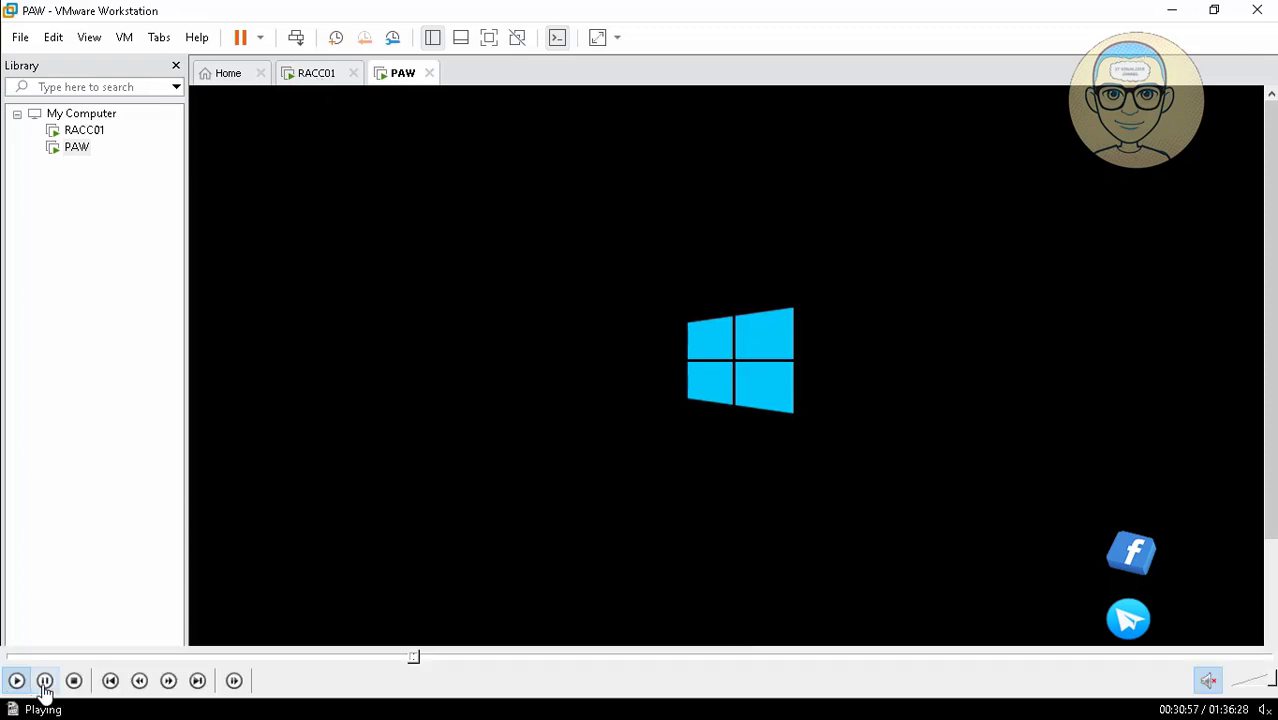
click(44, 684)
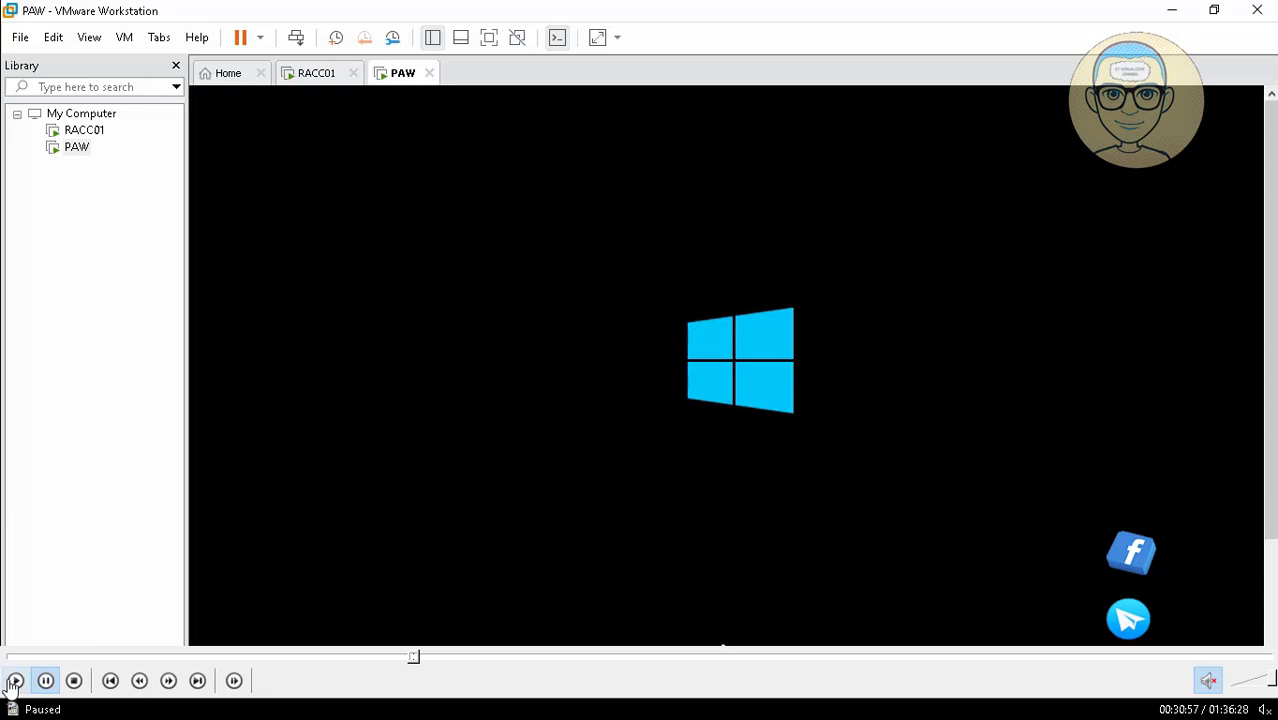
click(13, 682)
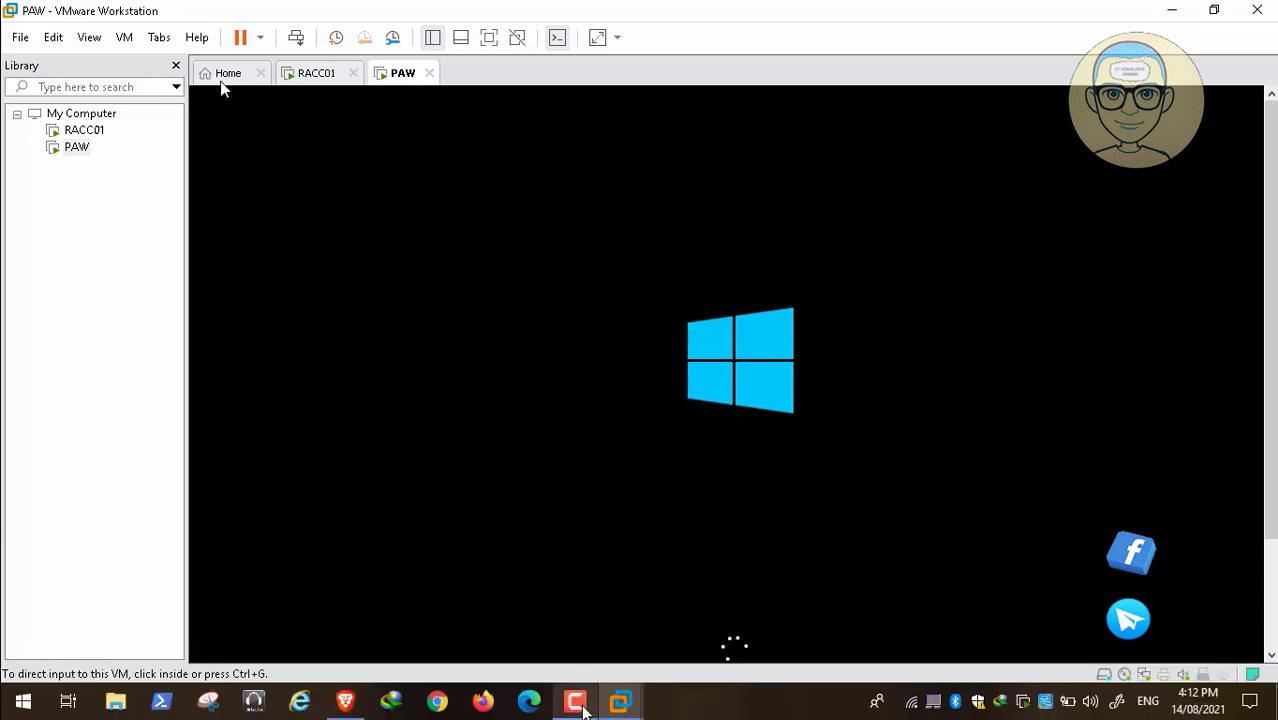
click(574, 700)
click(1189, 608)
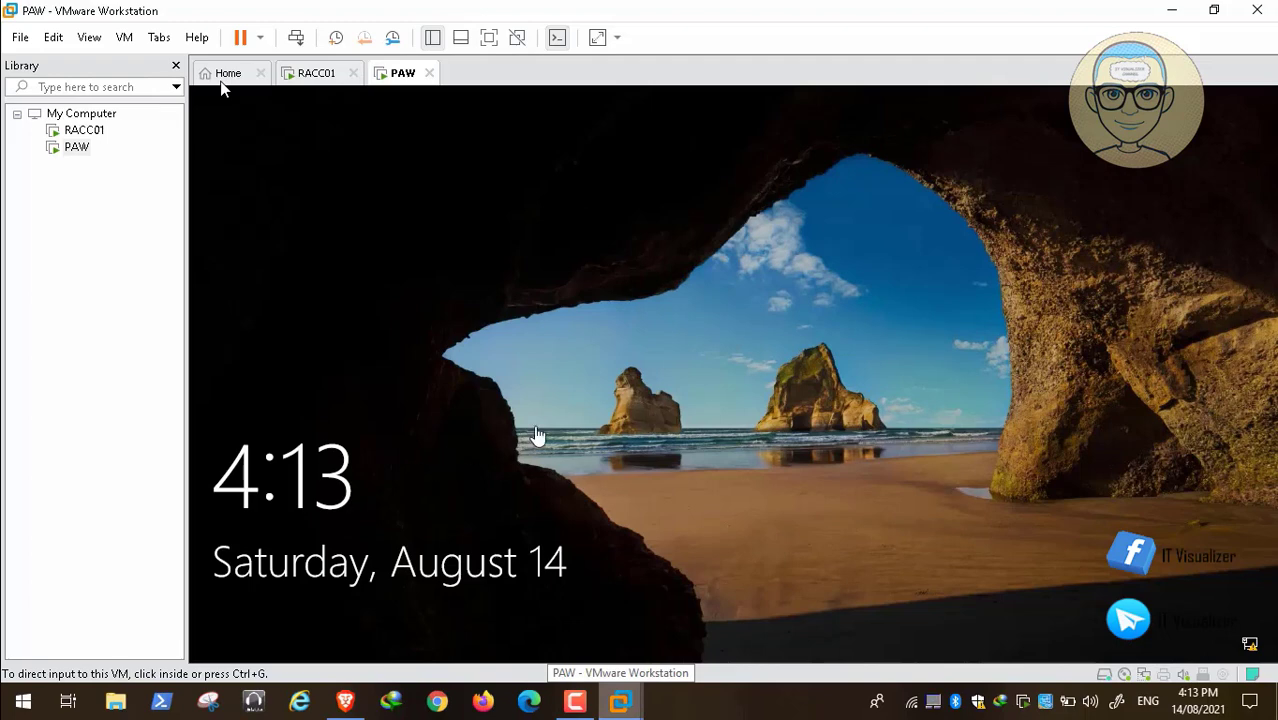
Dismiss the lock screen of the restarted PAW virtual machine and sign in to the local account with its password.
click(537, 436)
click(561, 428)
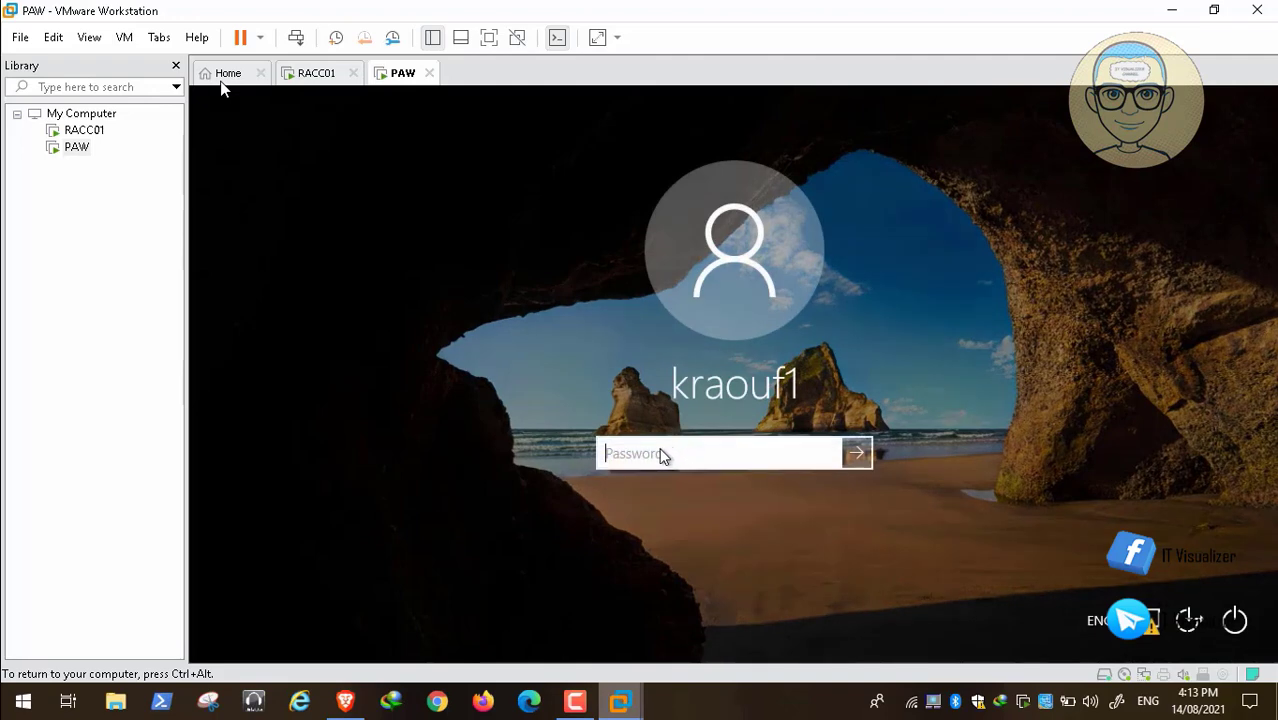
text(••••••••••)
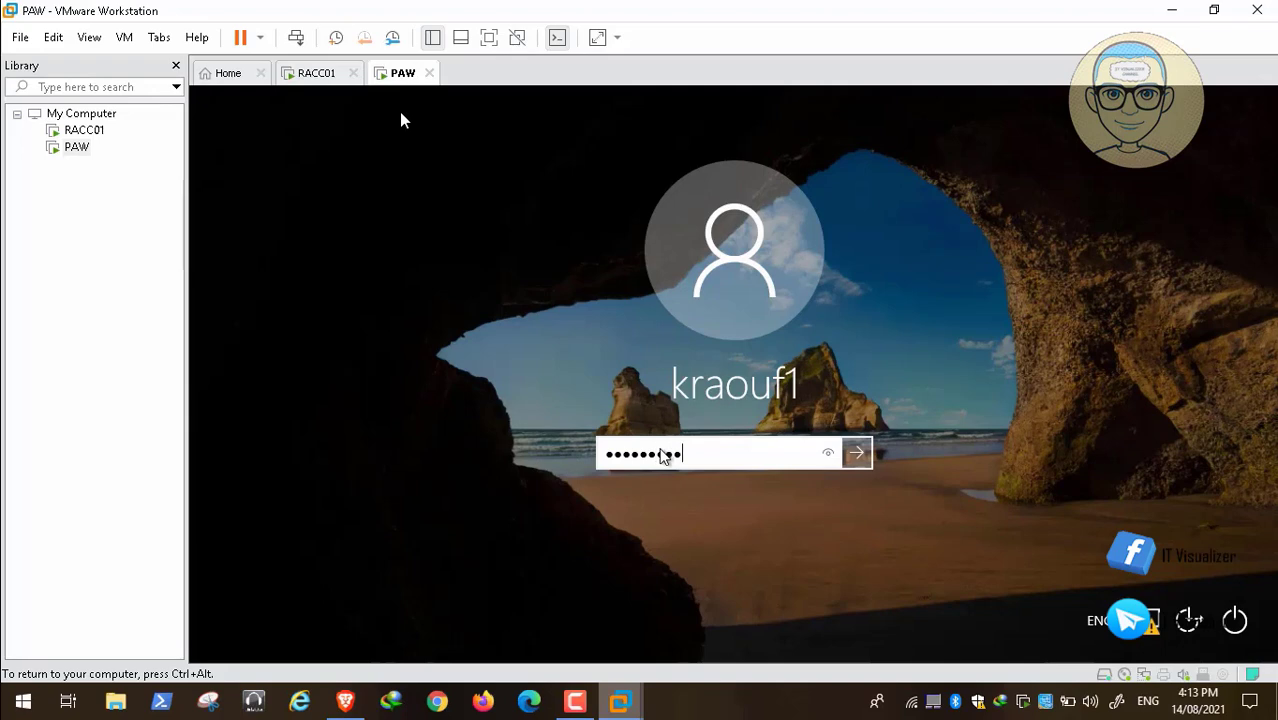
key(Return)
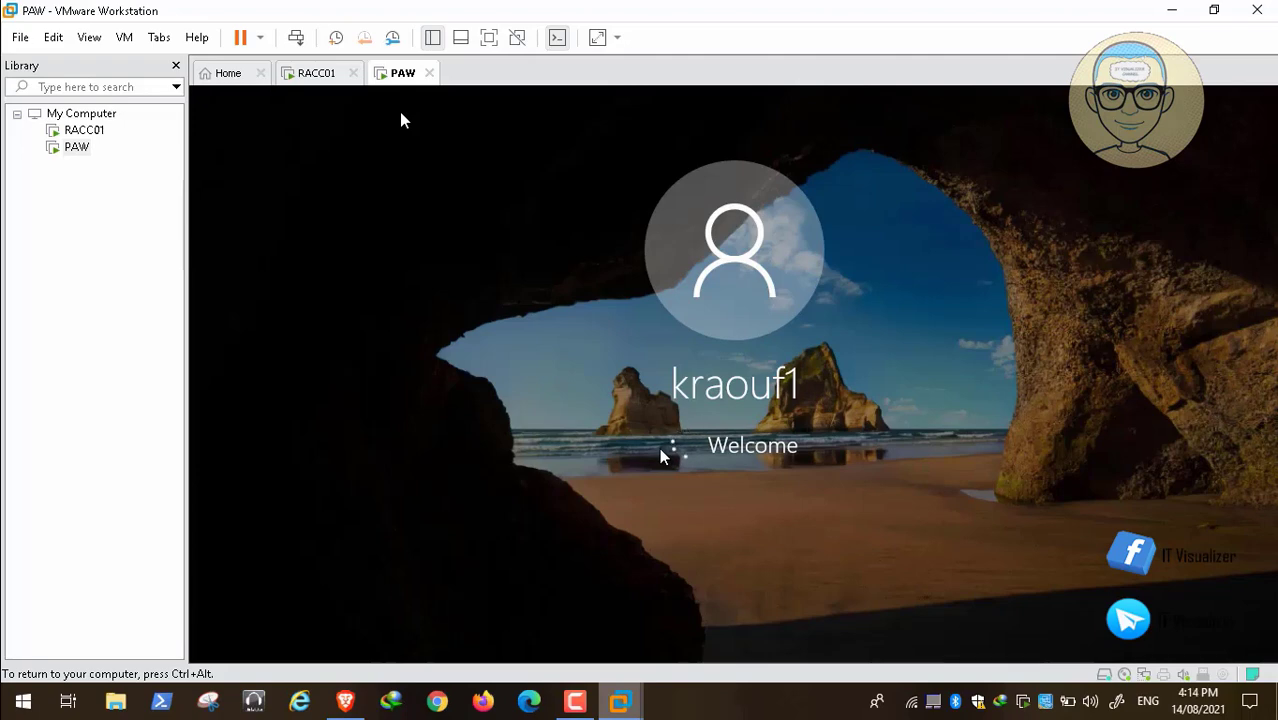
key(ctrl+alt)
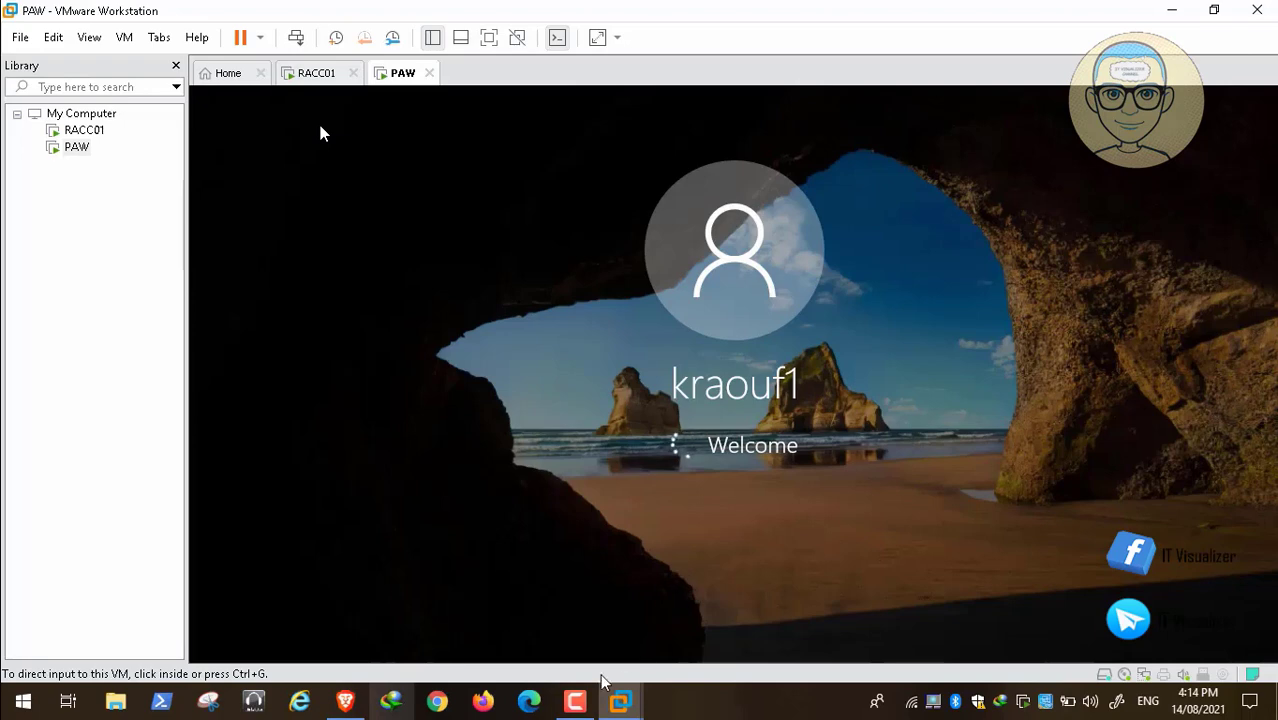
click(576, 701)
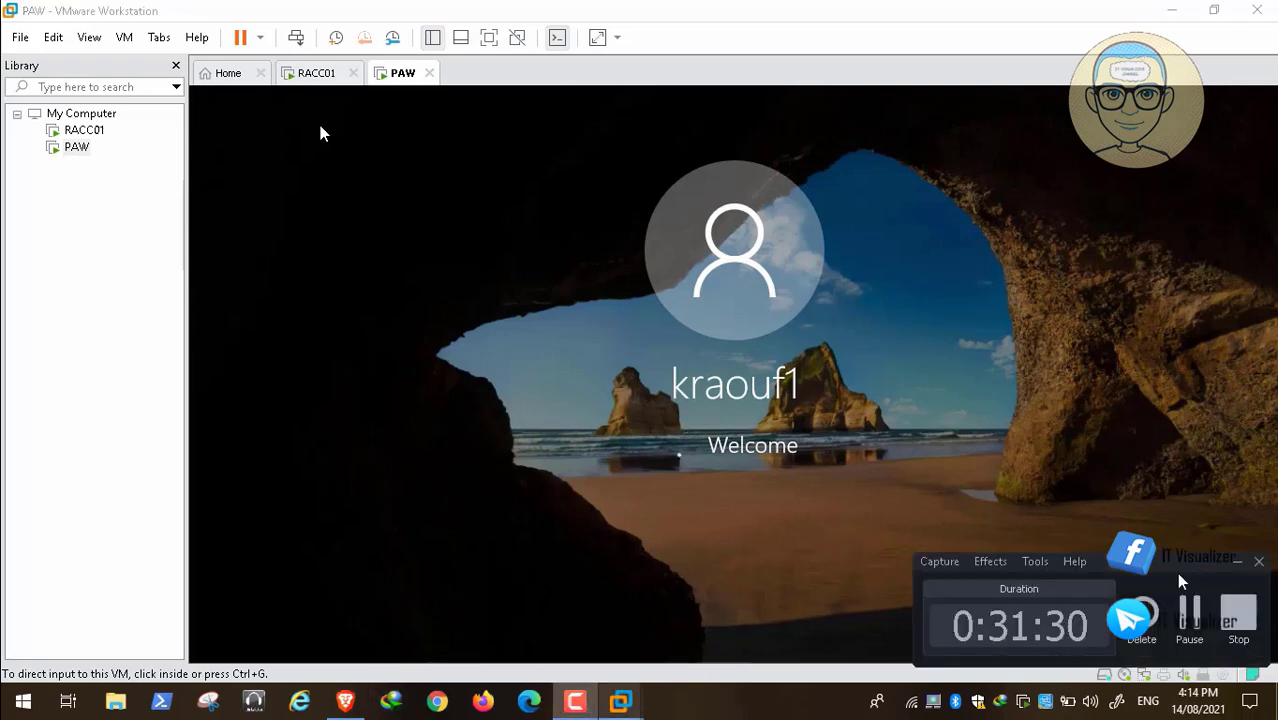
click(1189, 612)
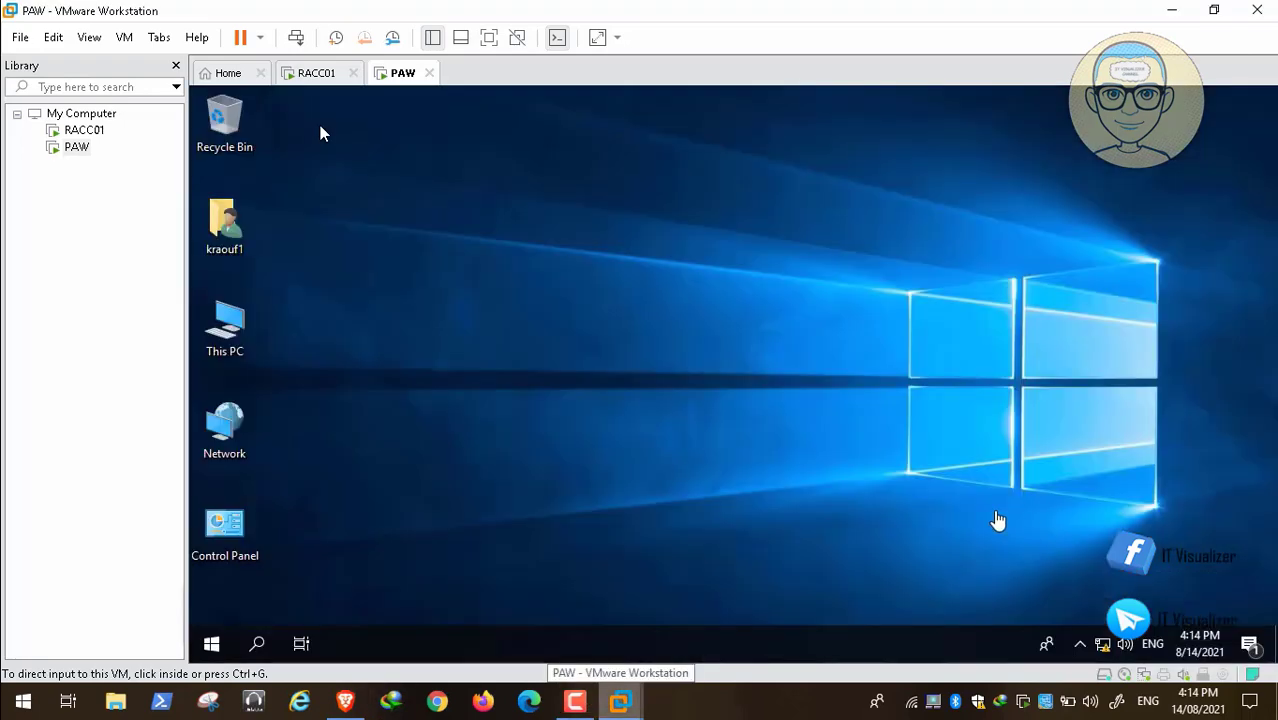
click(996, 516)
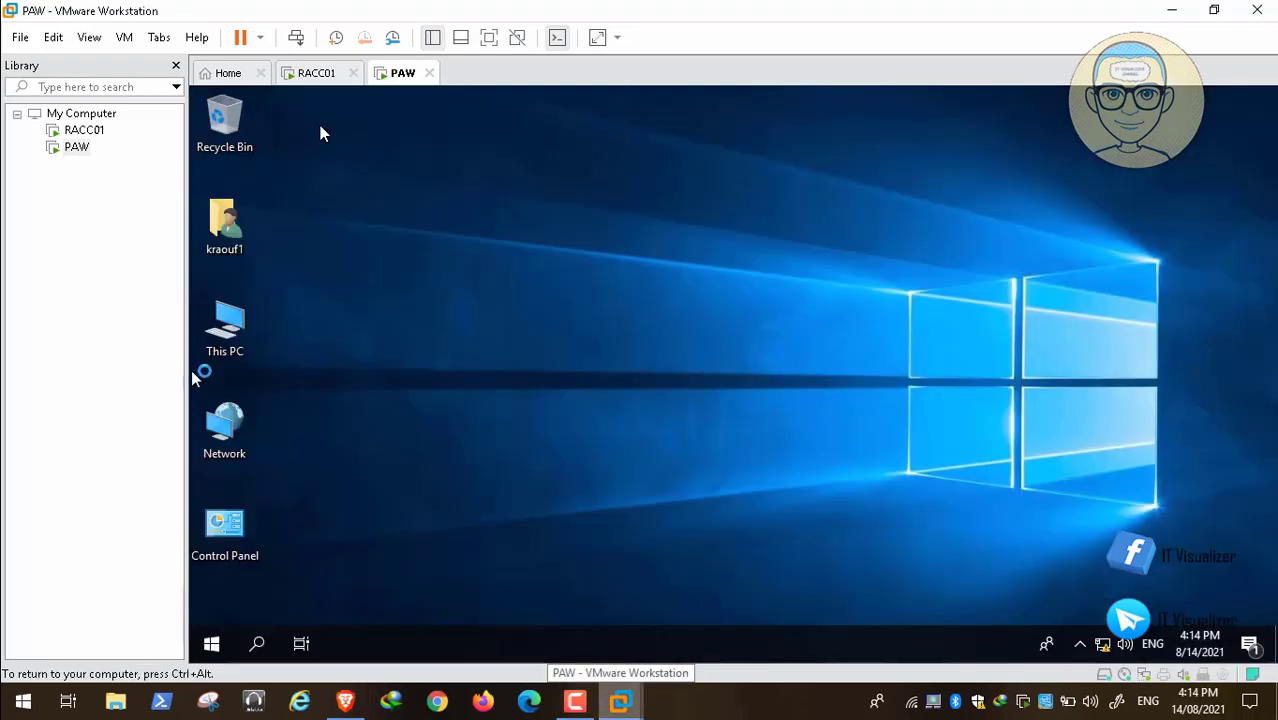
Open Control Panel from the PAW desktop and display its items as small icons.
double_click(222, 530)
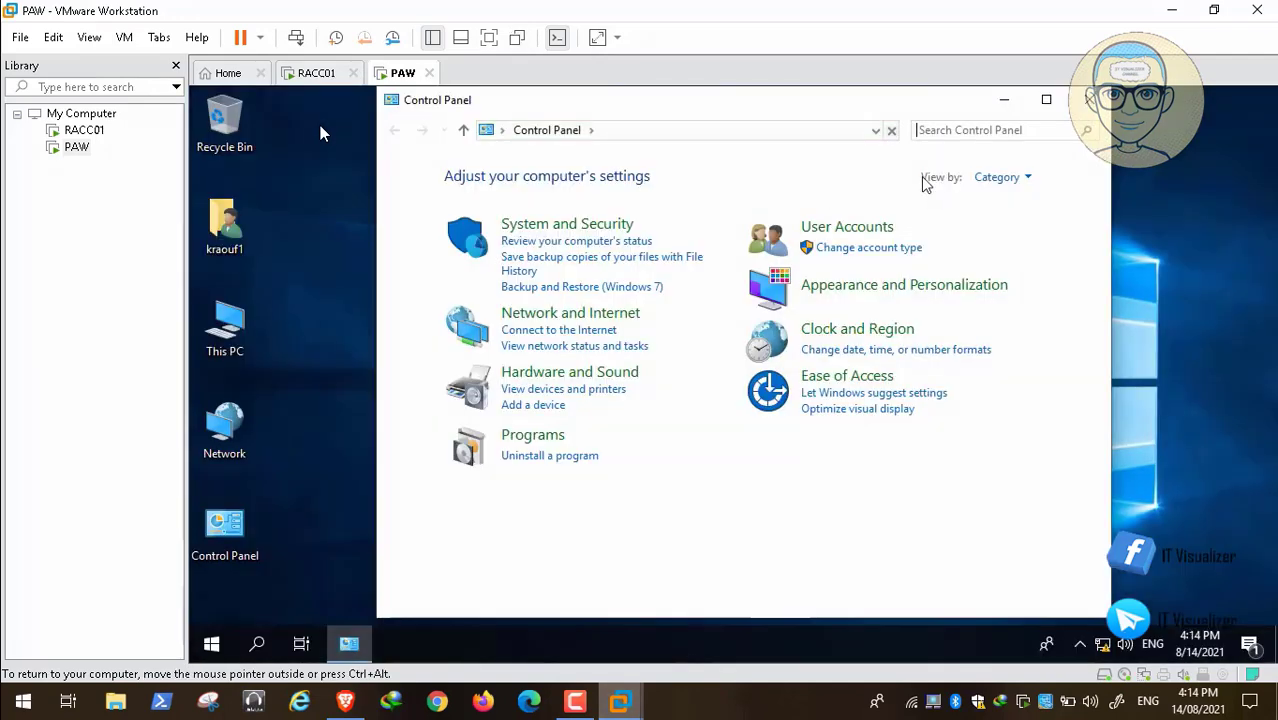
click(996, 177)
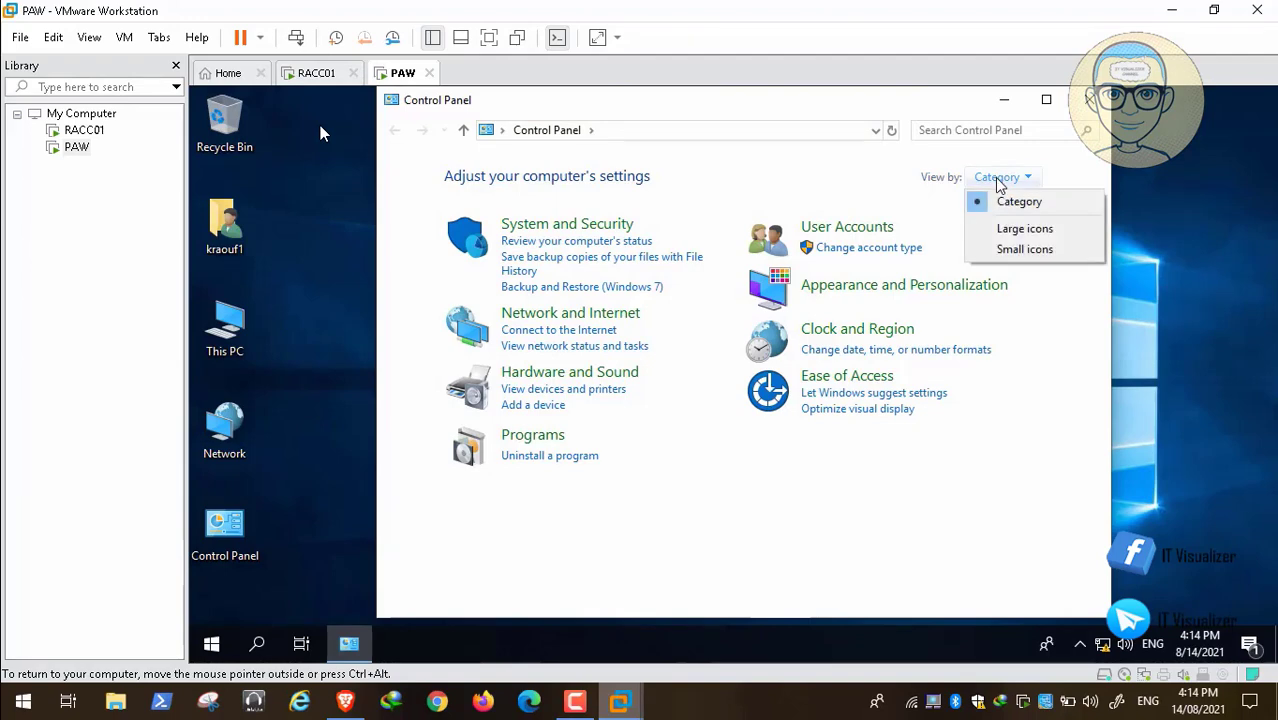
click(1022, 249)
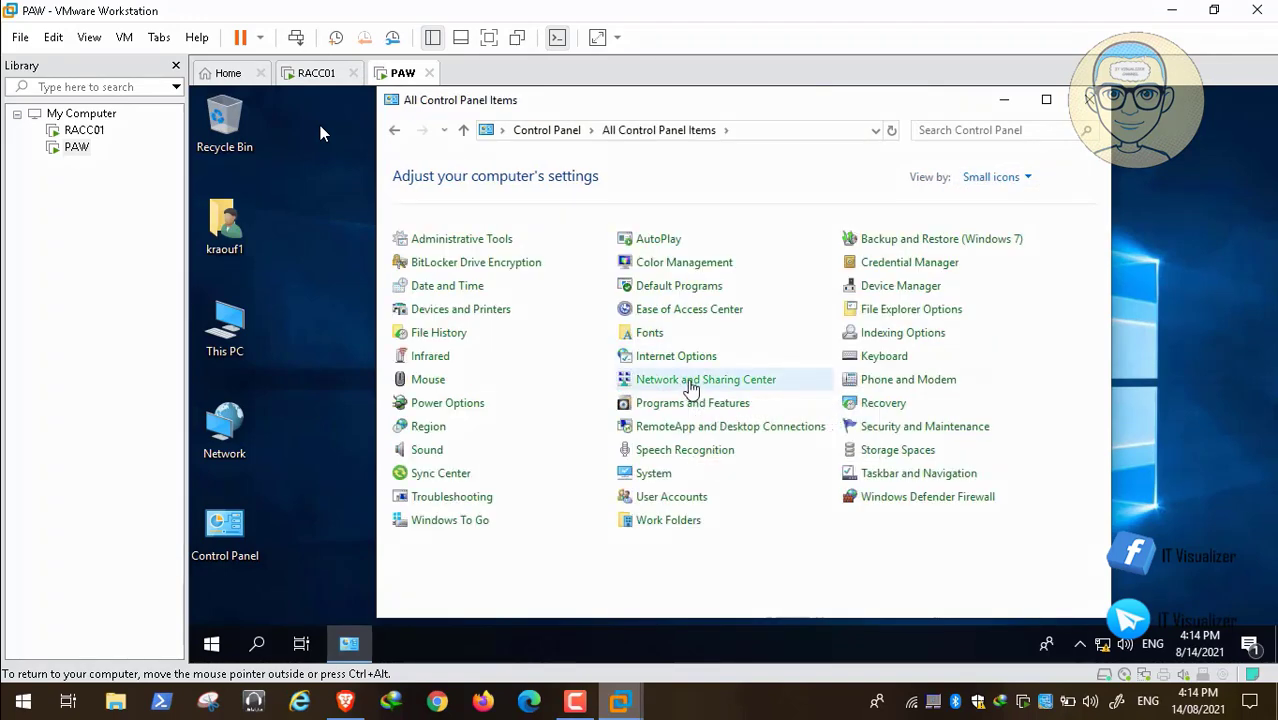
Open the Internet Protocol Version 4 (TCP/IPv4) properties of the Ethernet0 connection through the Network and Sharing Center.
click(690, 388)
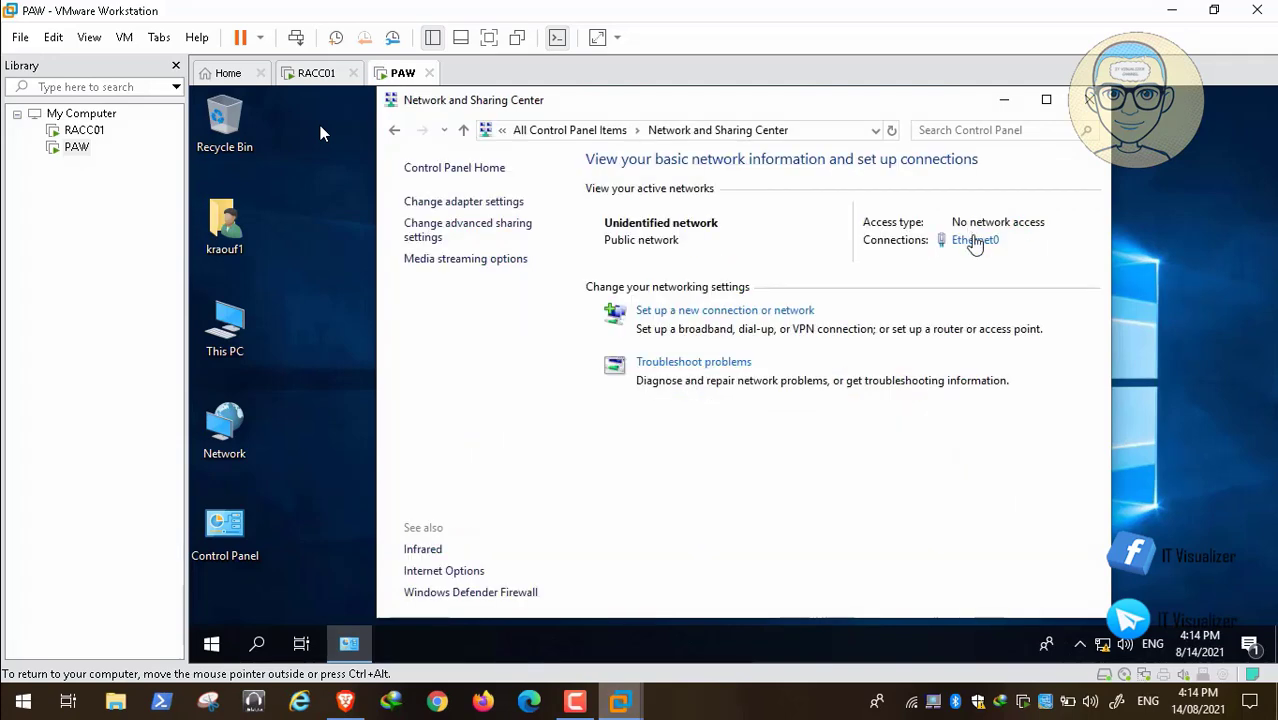
click(974, 241)
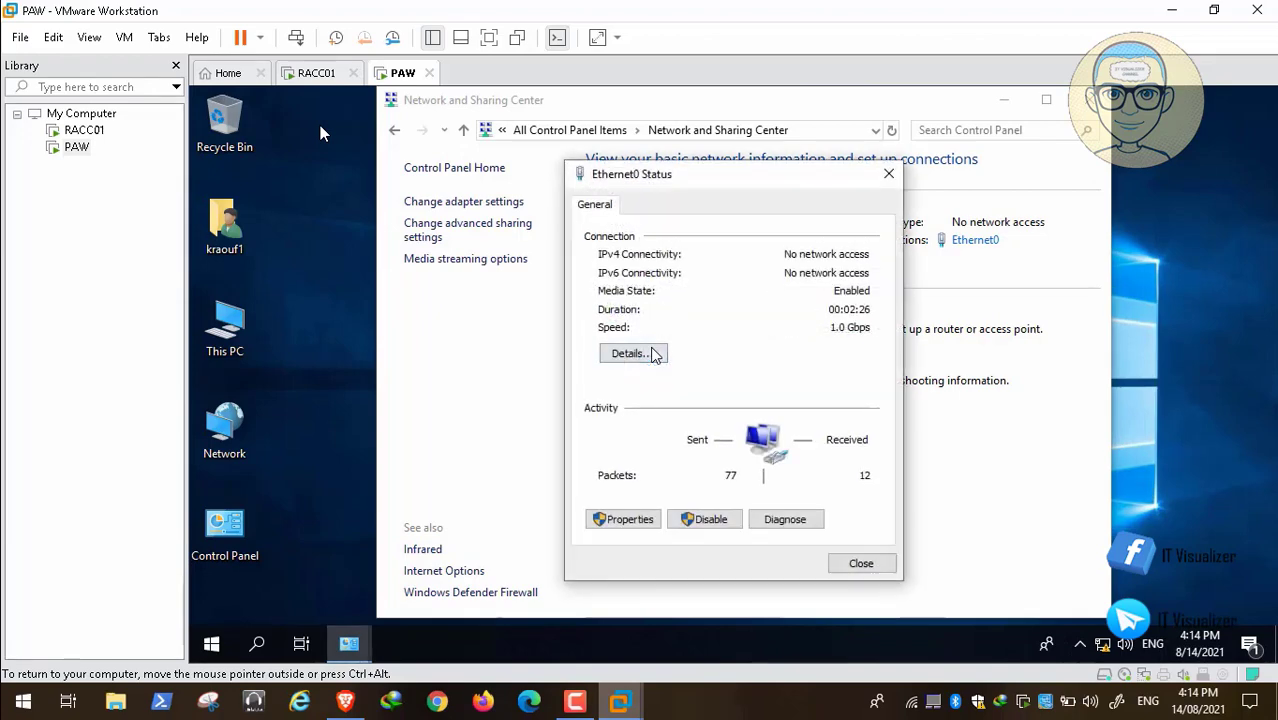
click(630, 528)
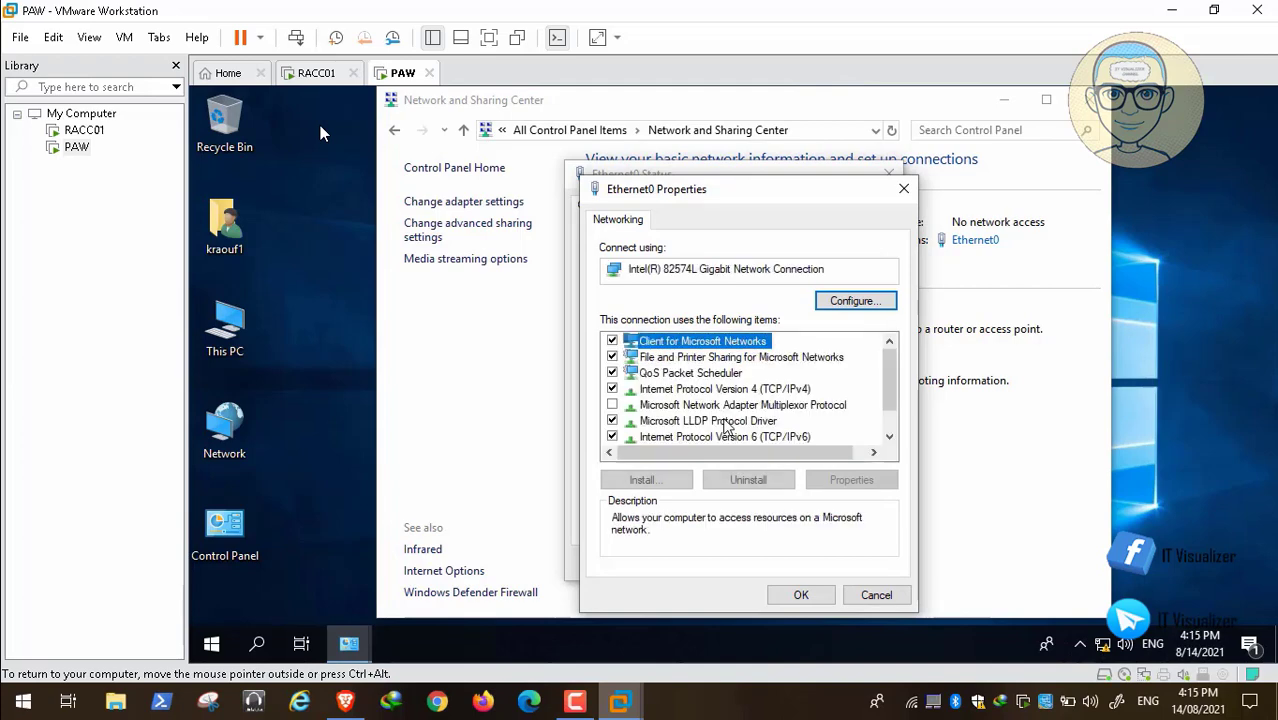
click(754, 390)
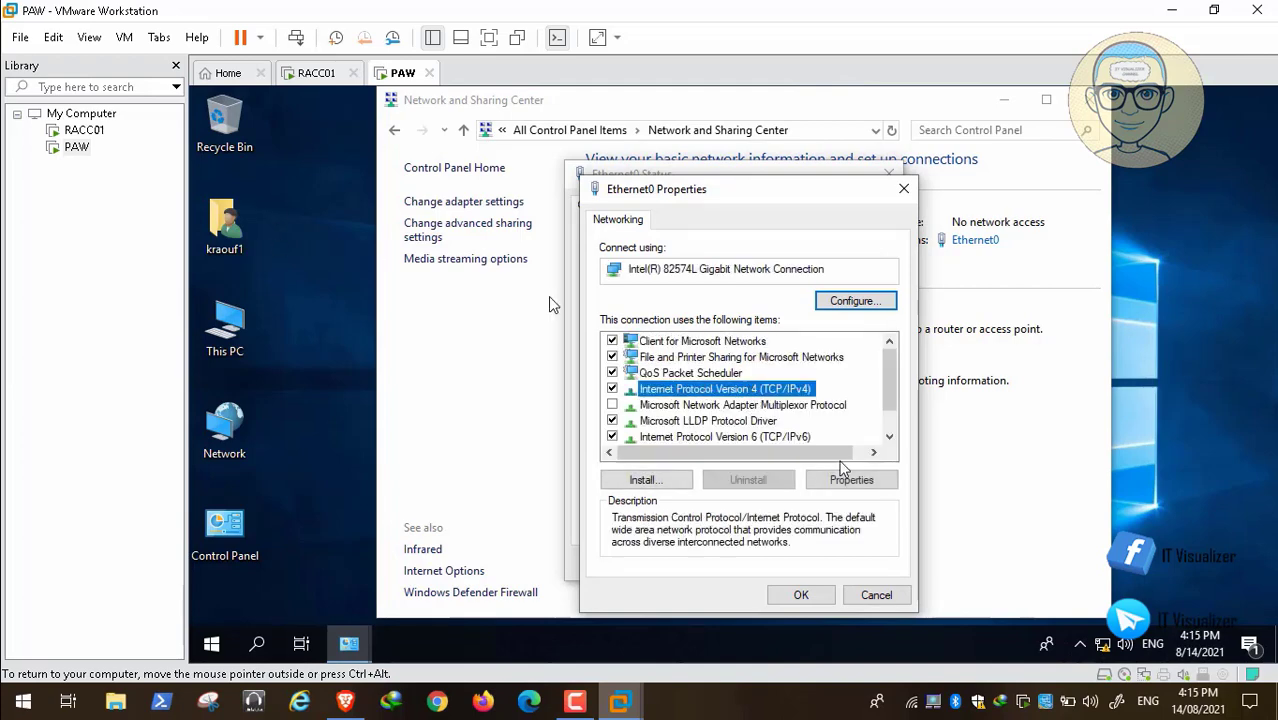
click(866, 481)
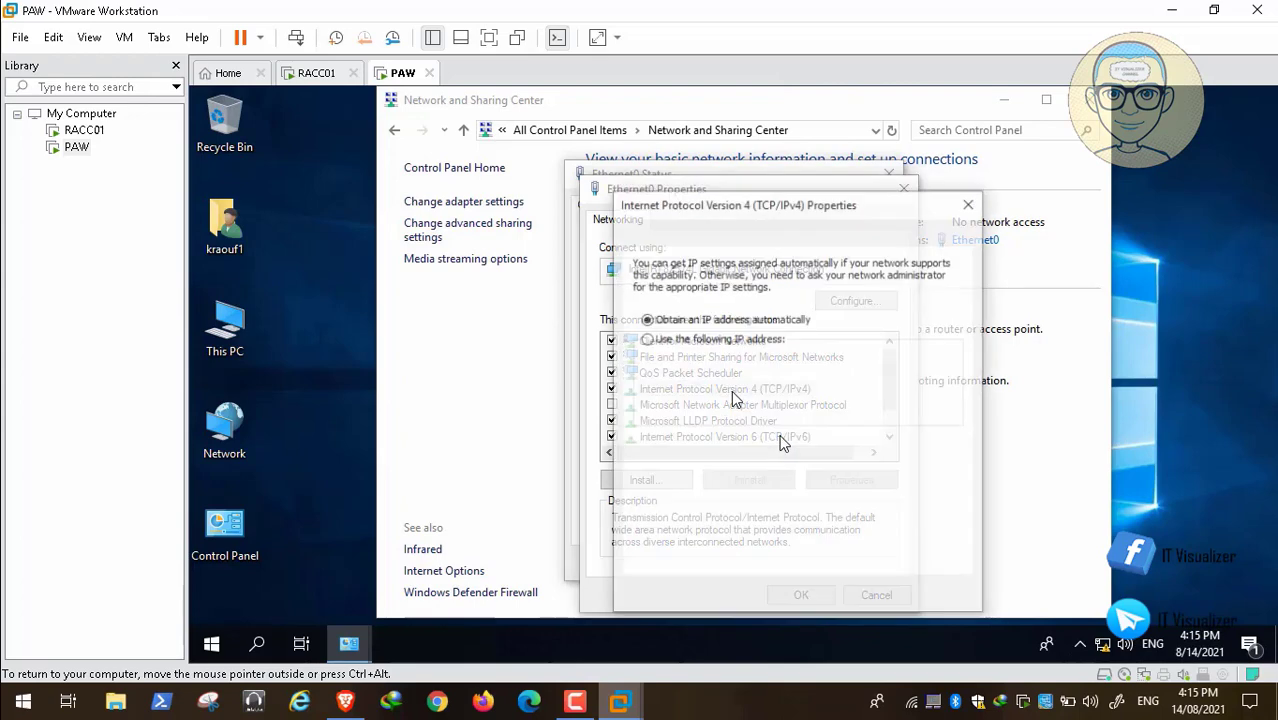
Switch the Ethernet0 IPv4 properties to a manually specified IP address and start filling in the address.
click(680, 340)
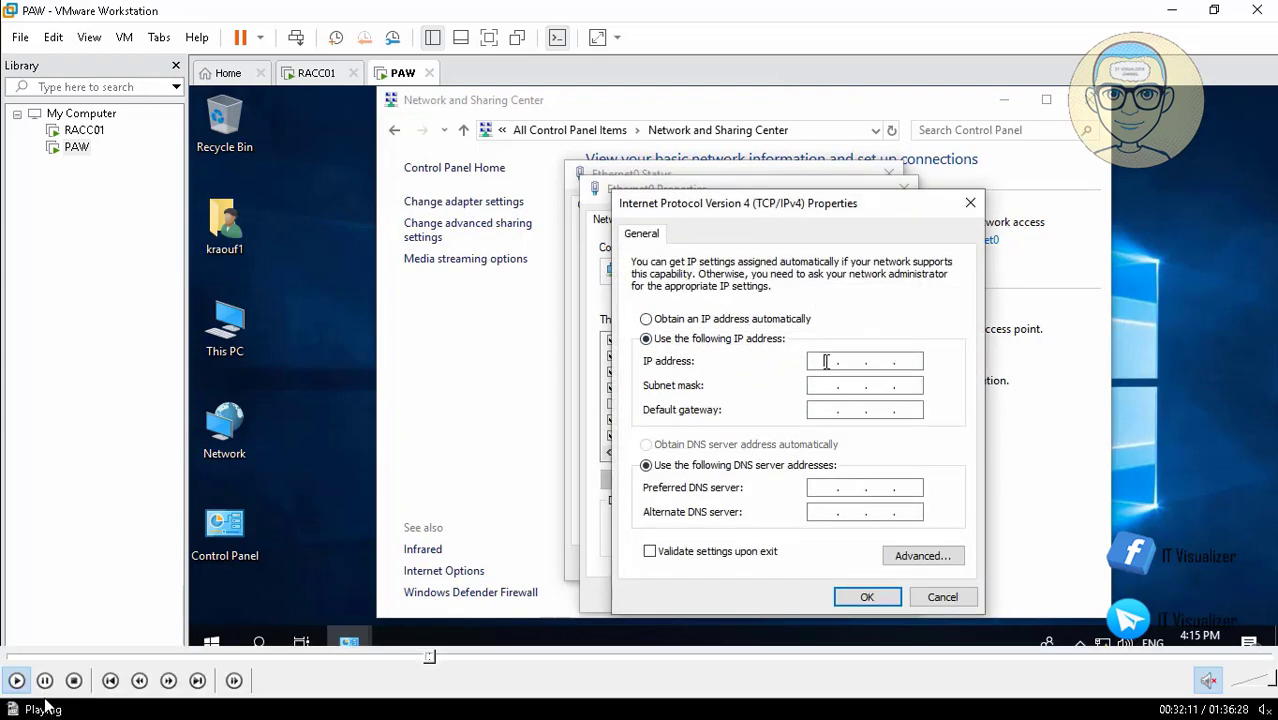
text(29)
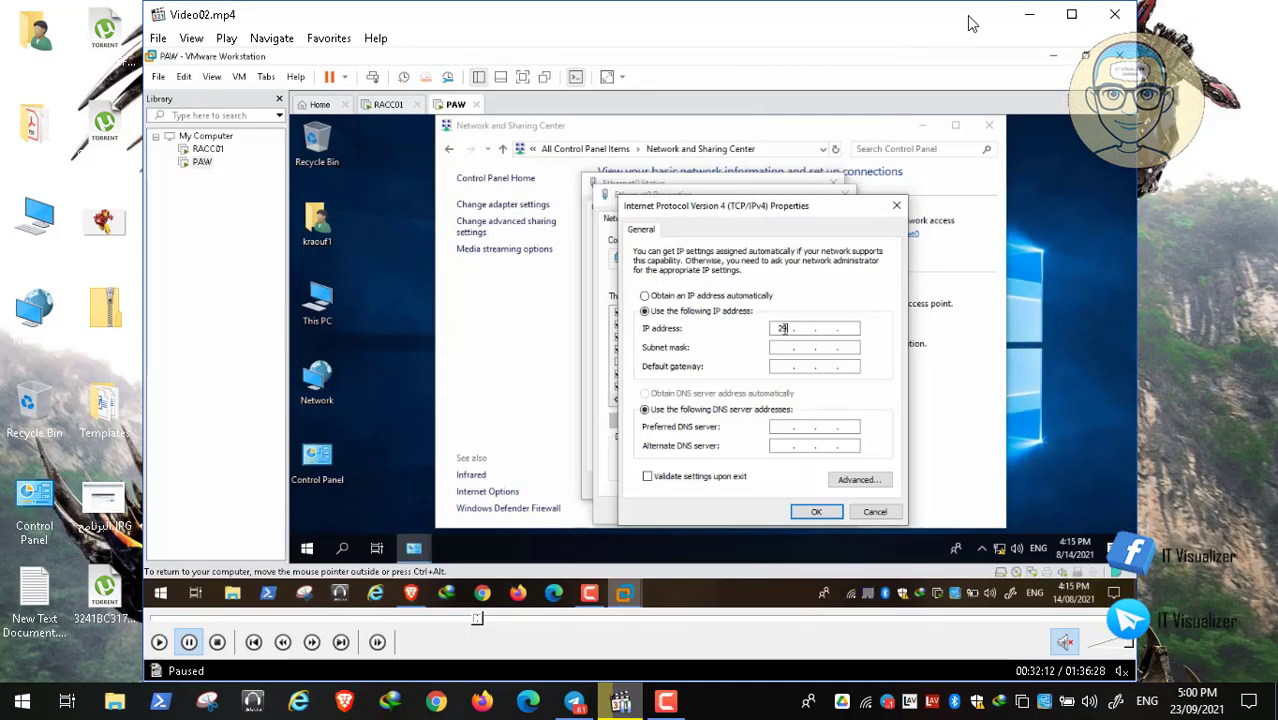
Leave the Video02.mp4 player, check the Windows Update status in the host computer's Settings, and return to the full-screen video.
click(1029, 15)
click(18, 700)
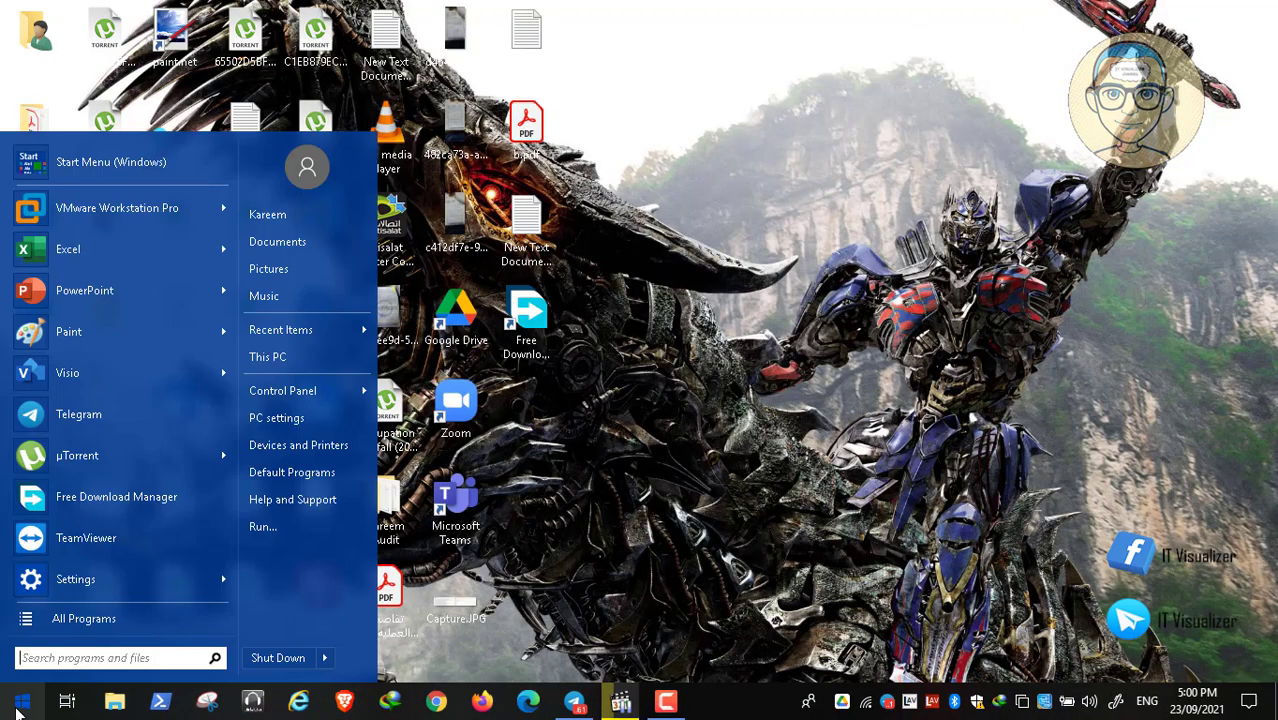
click(72, 582)
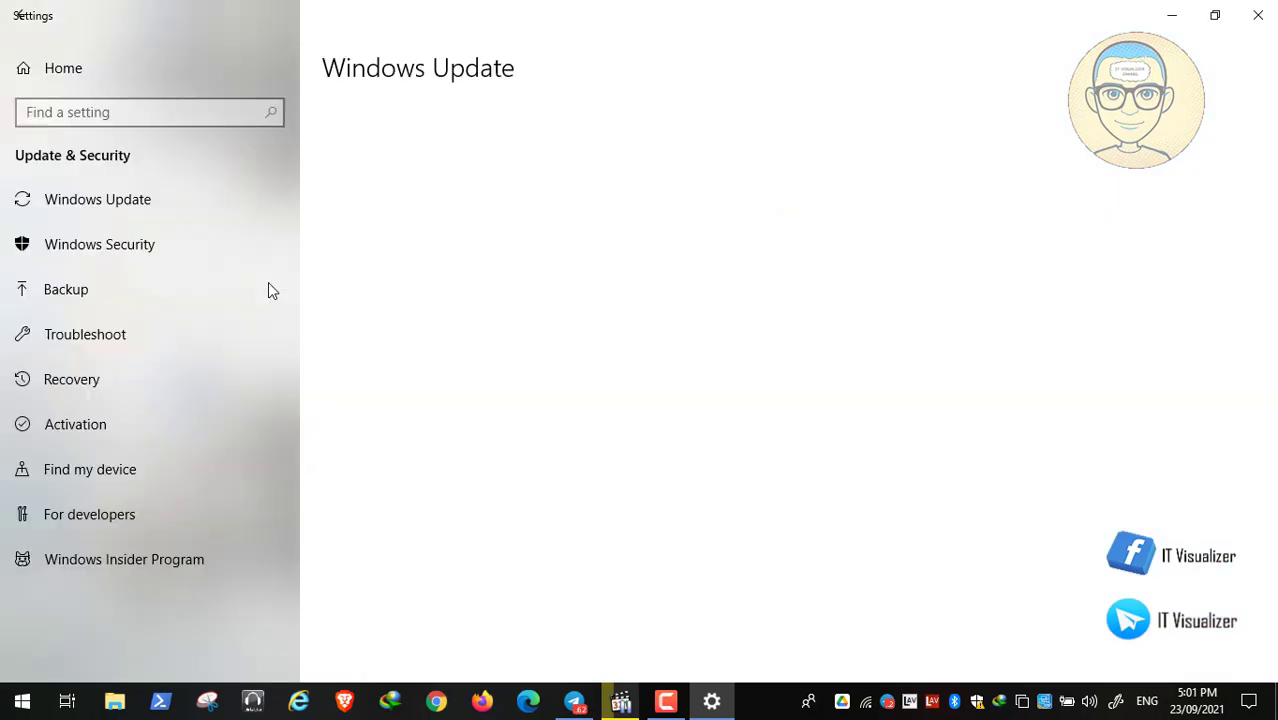
click(125, 200)
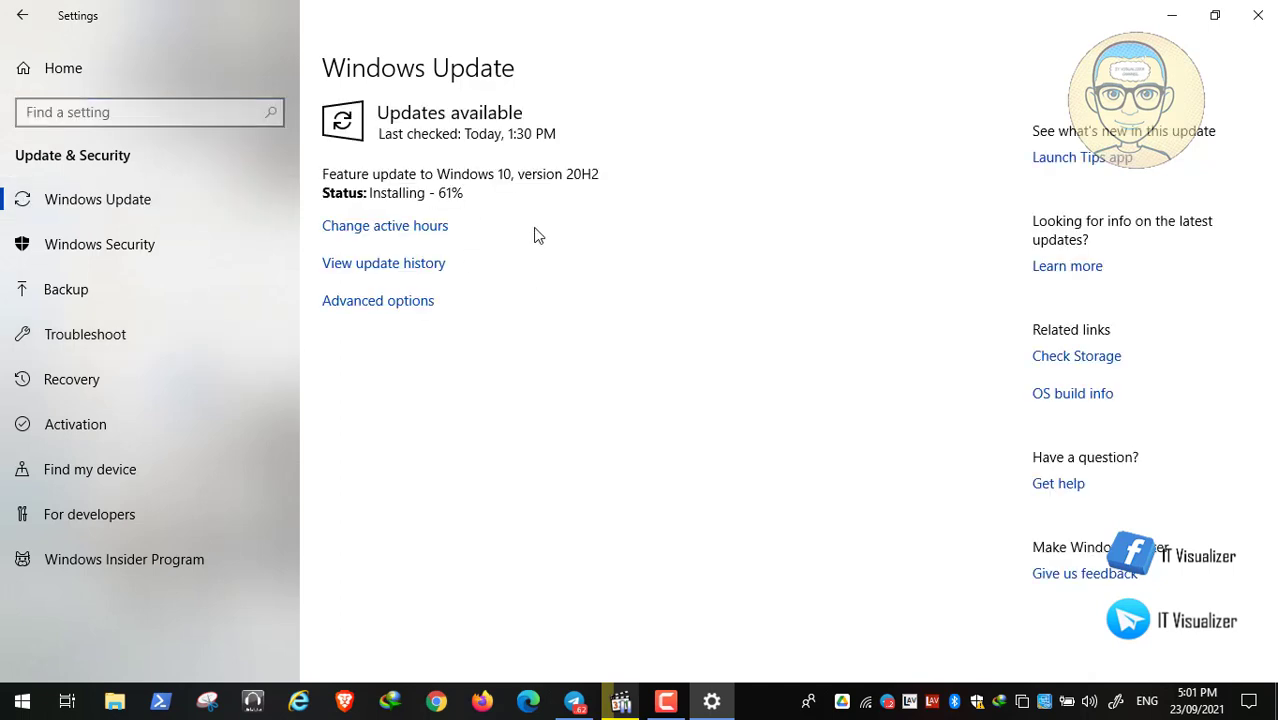
click(1258, 15)
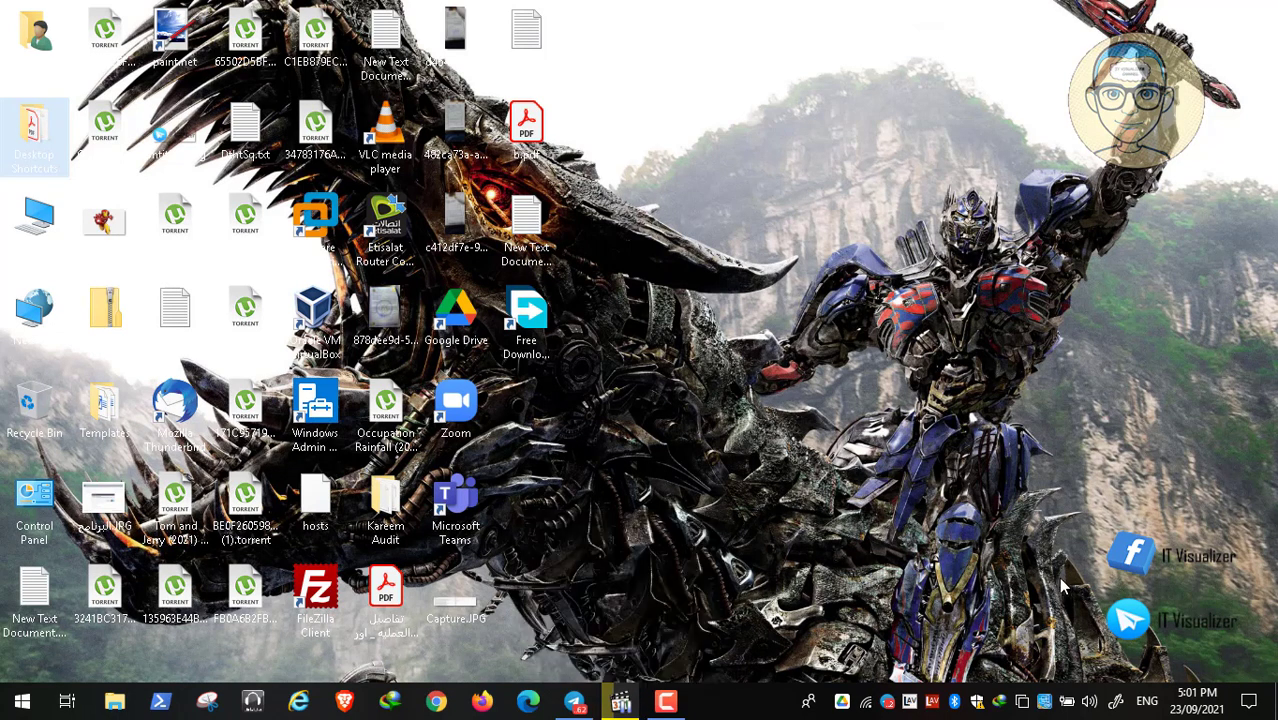
click(621, 703)
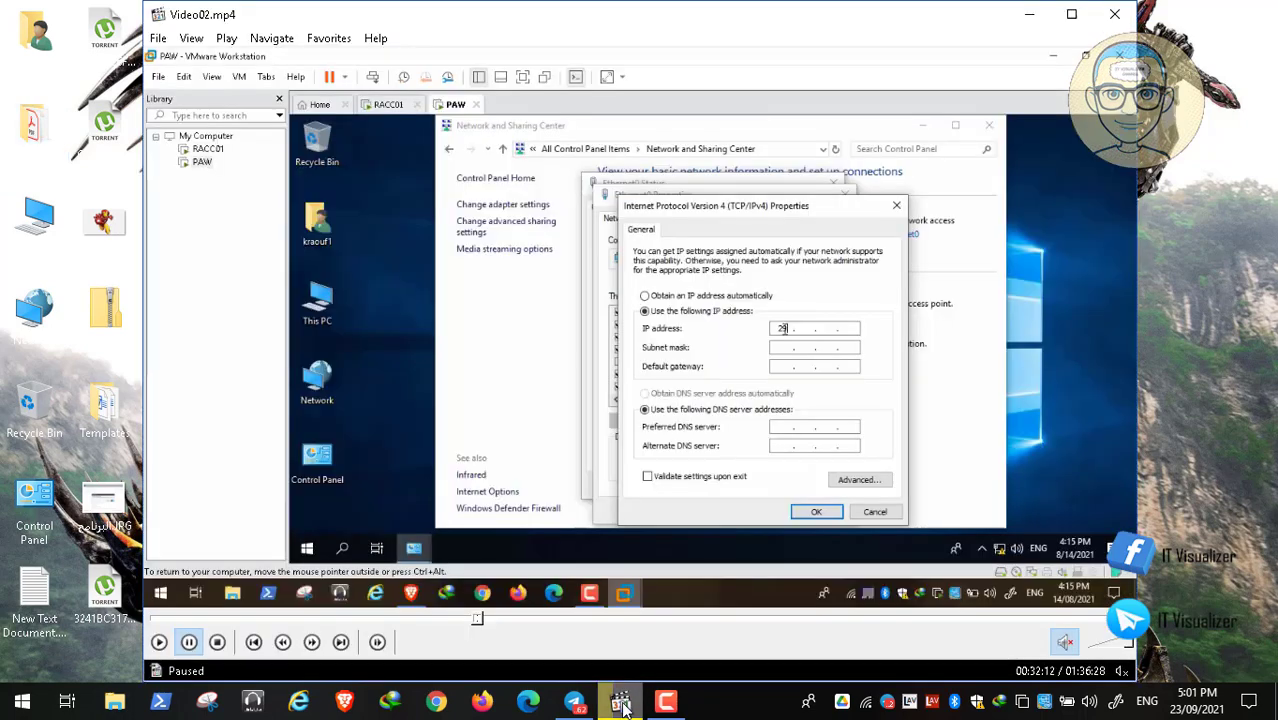
double_click(592, 342)
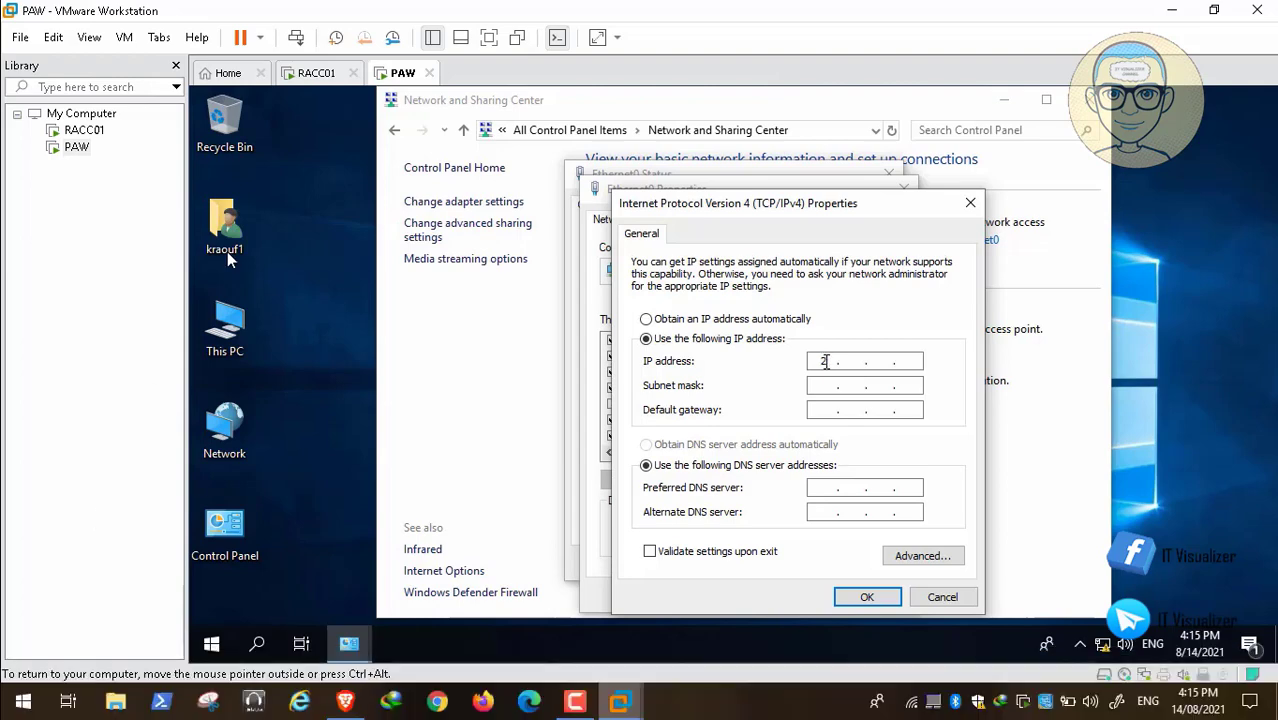
Set the IP address to 192.168.1.7 with the subnet mask 255.255.255.0.
text(21681.7)
click(849, 384)
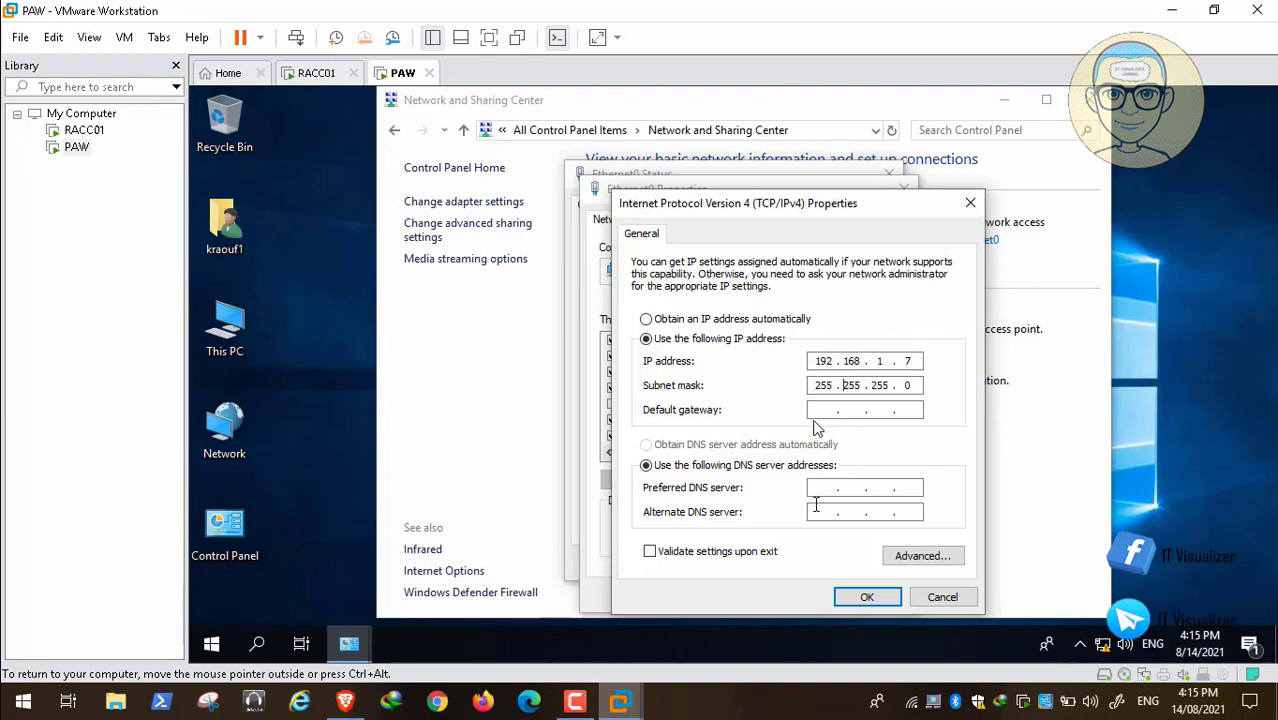
Set the preferred DNS server to 192.168.1.8, apply the IPv4 settings, and close all the network windows.
click(822, 486)
text(192 . 168 . 1 .)
text(8)
click(866, 597)
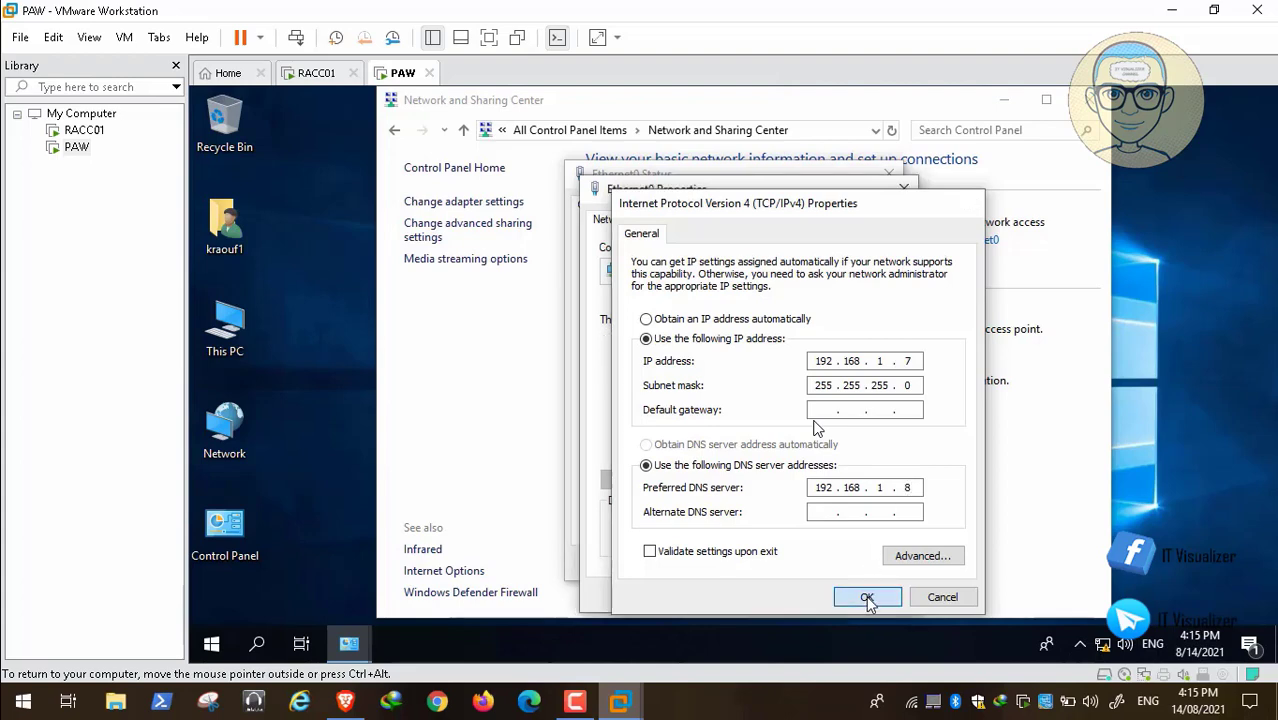
click(805, 595)
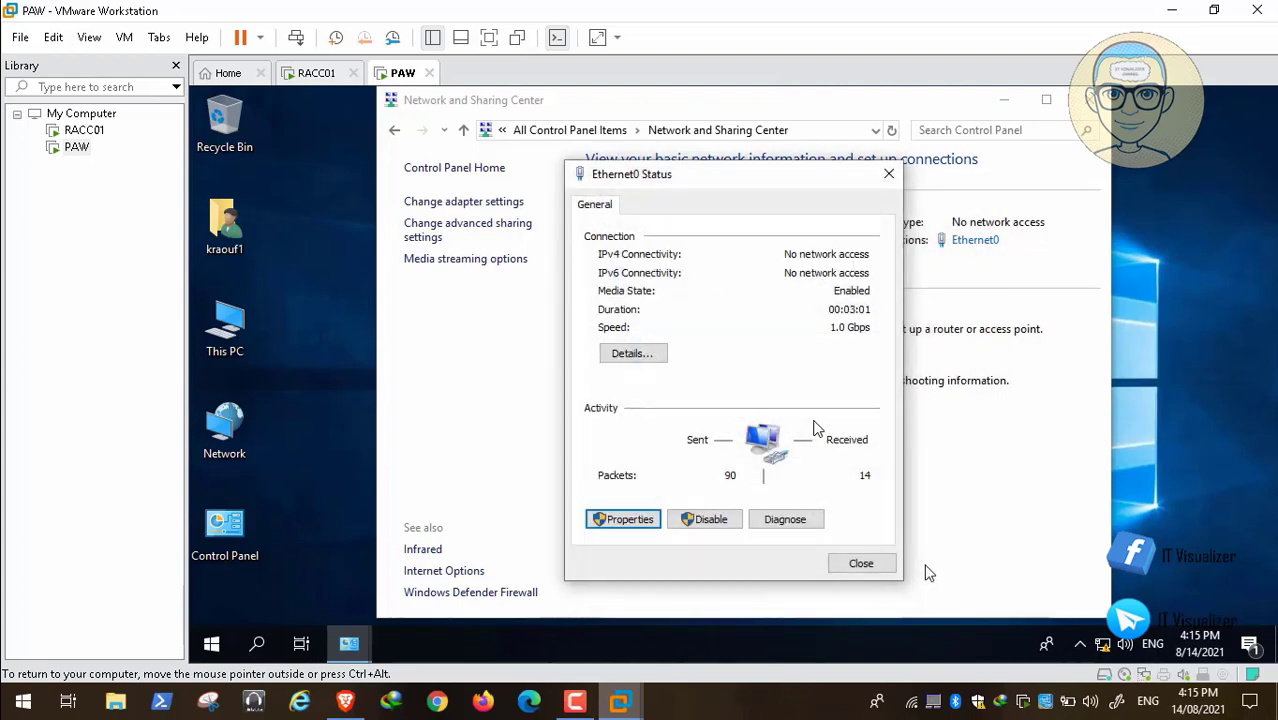
click(862, 564)
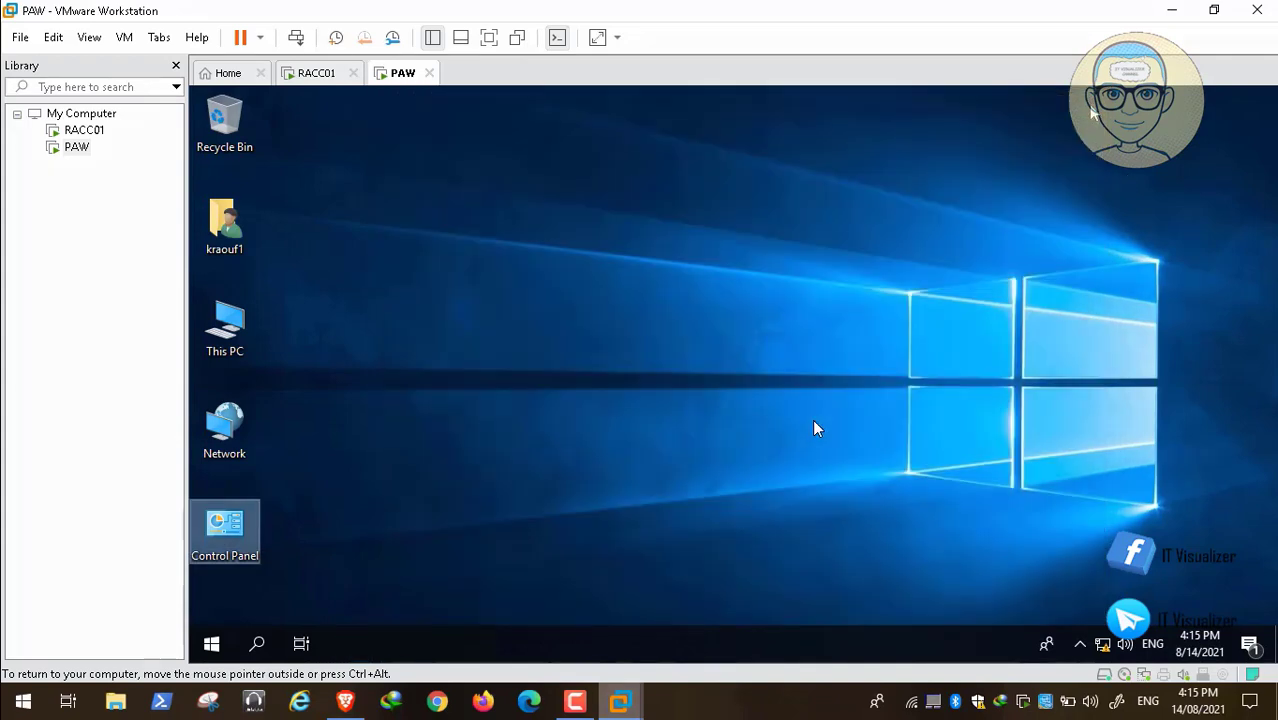
click(1090, 99)
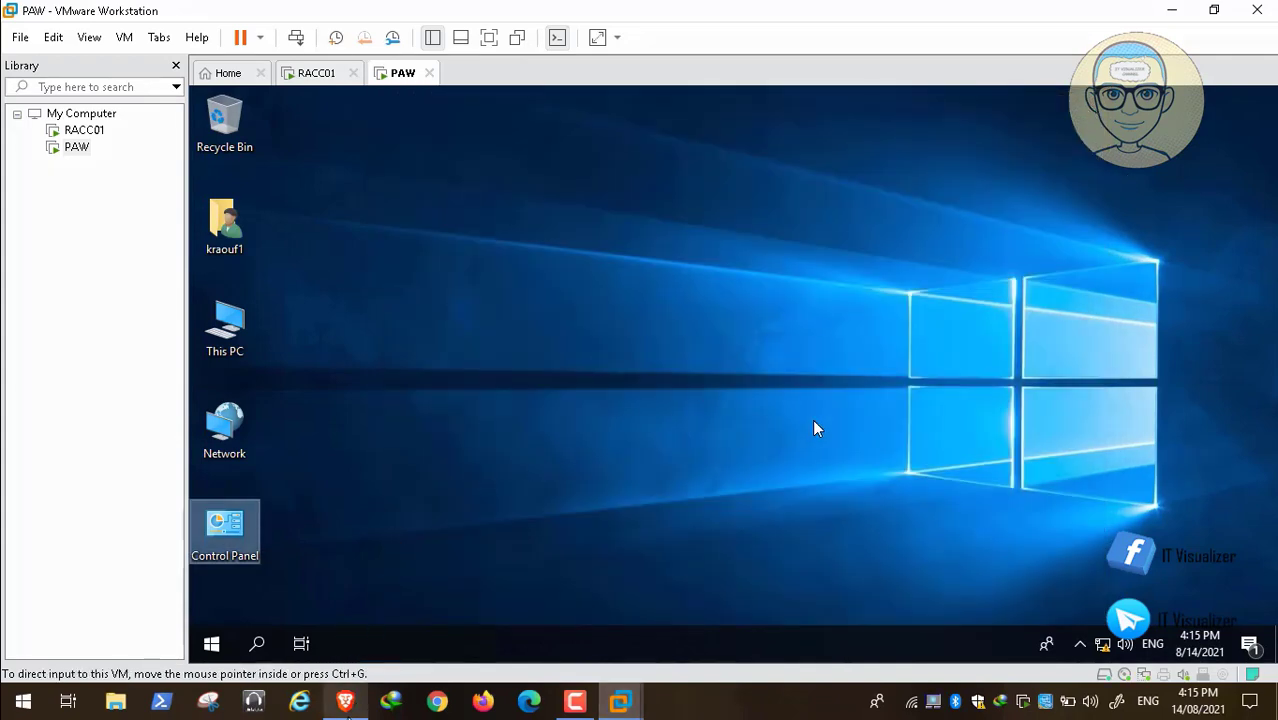
Switch to the Brave browser, check the Change Host Name and Join the Domain chapter in the YouTube description, and return to VMware Workstation.
click(345, 703)
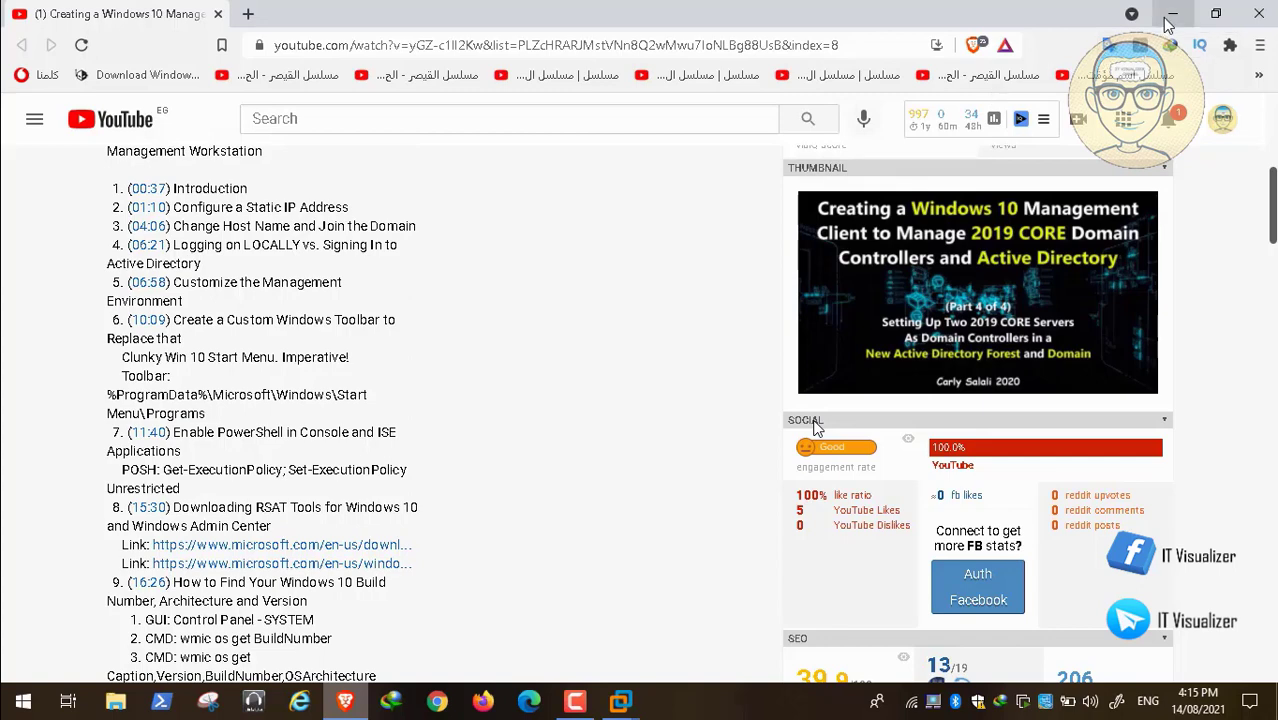
double_click(406, 226)
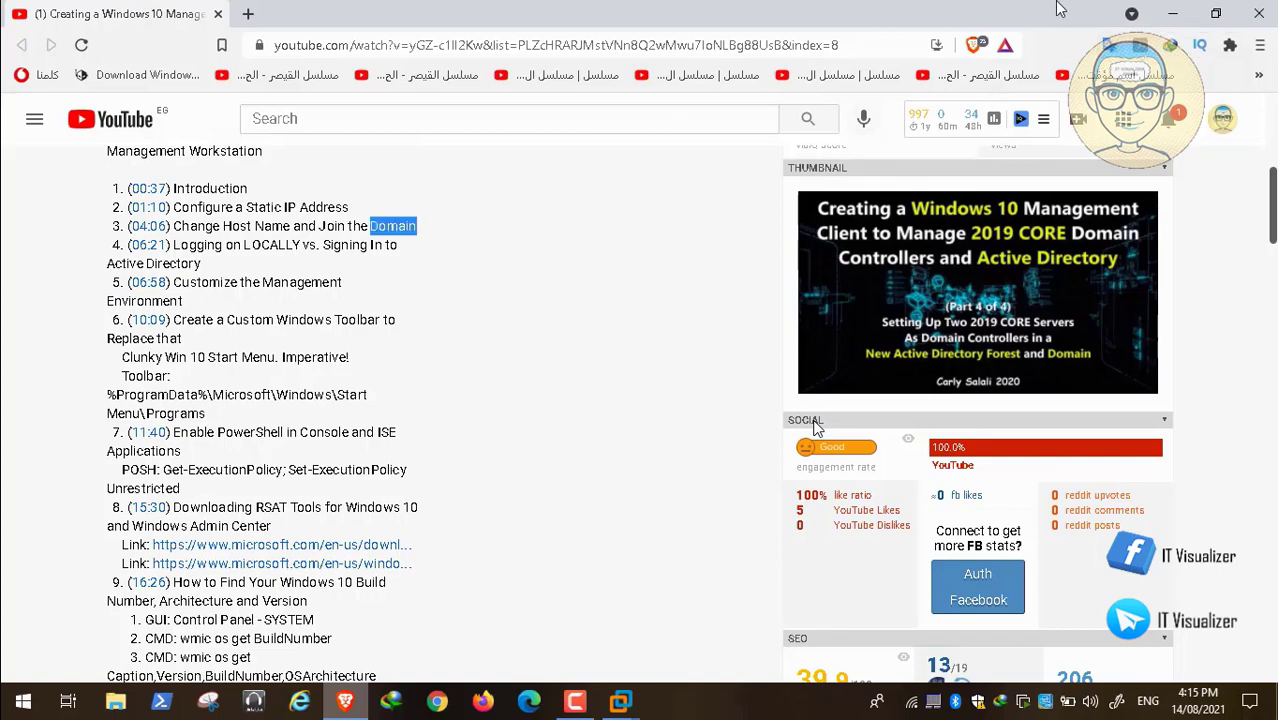
click(1172, 13)
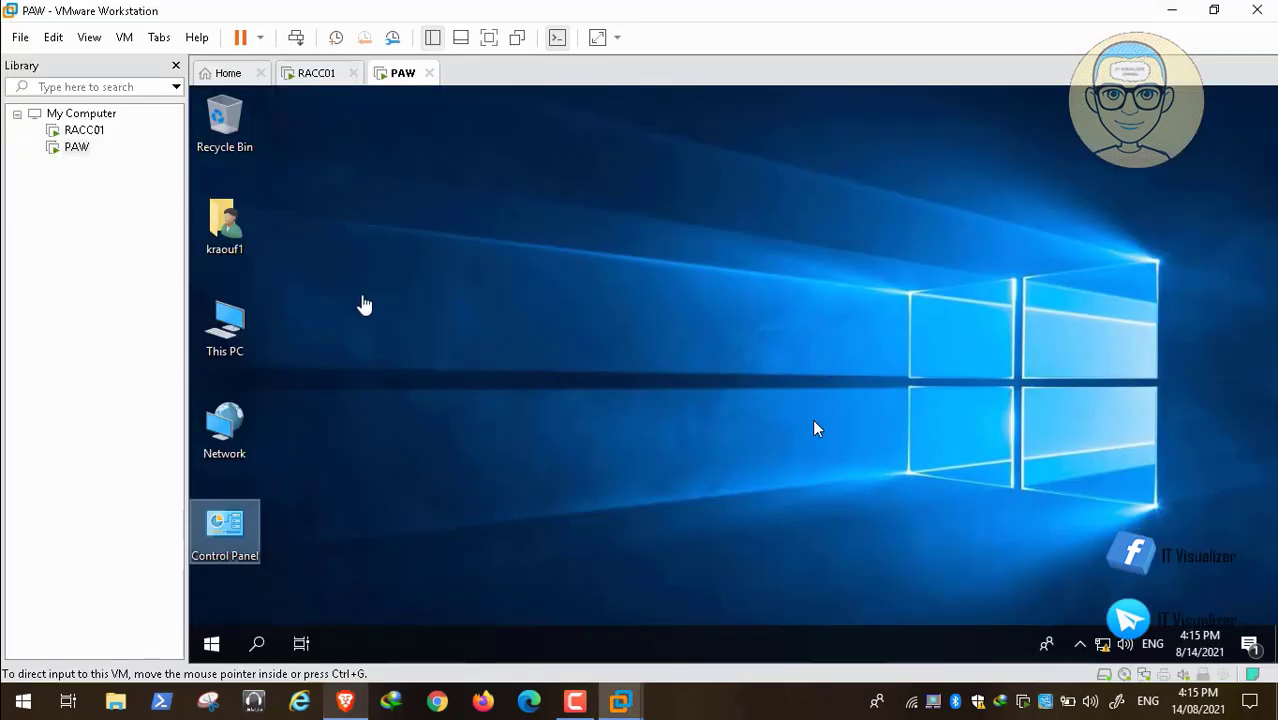
Open the Computer Name/Domain Changes dialog of PAW through the properties of This PC.
click(230, 325)
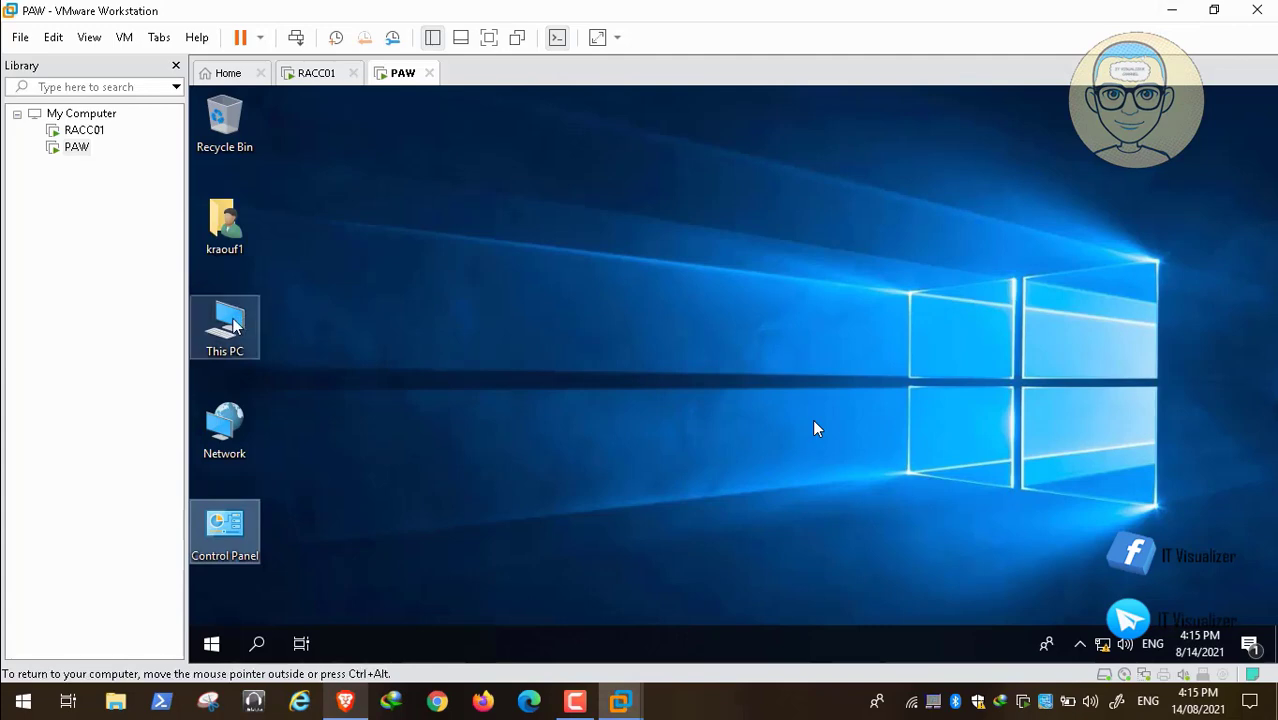
right_click(232, 325)
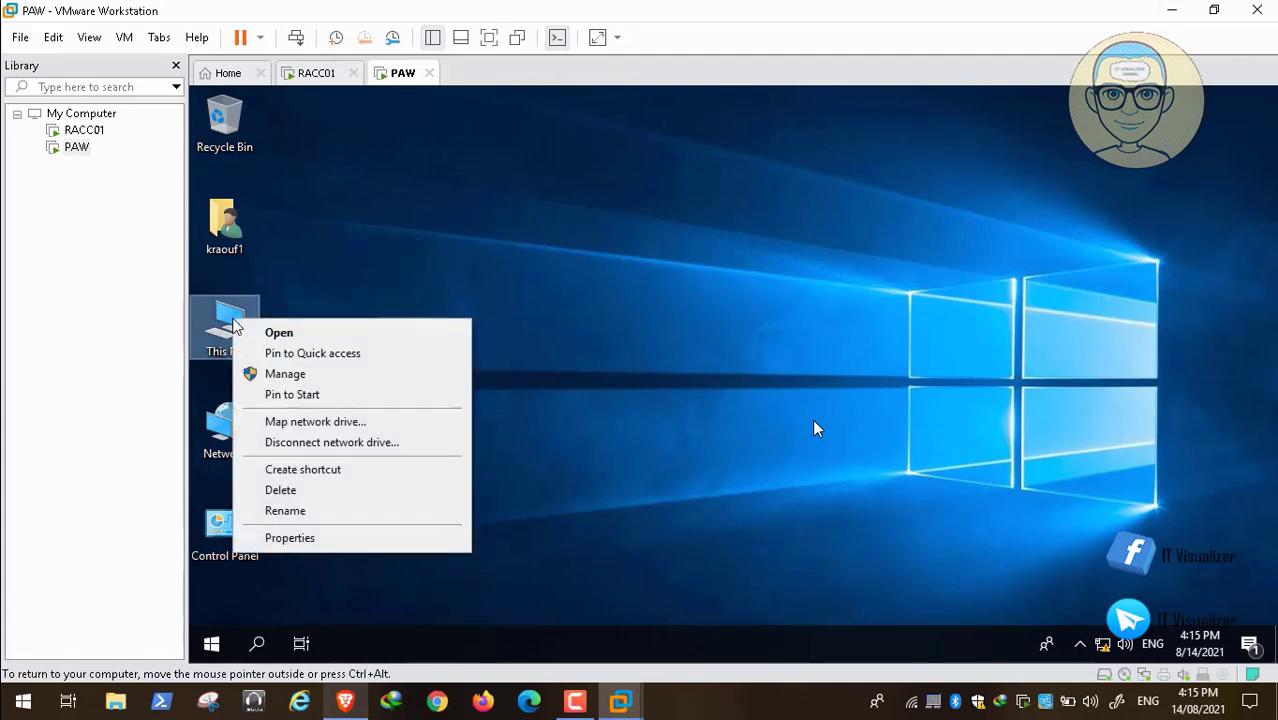
click(362, 538)
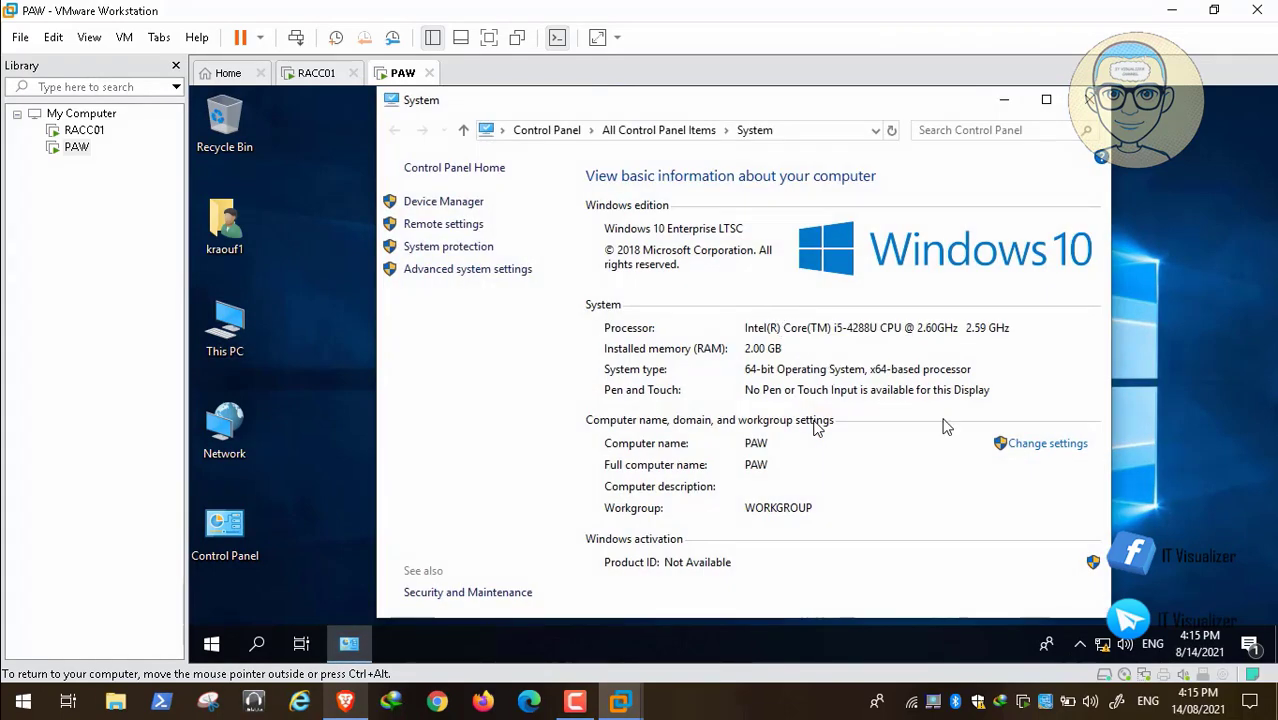
click(1043, 449)
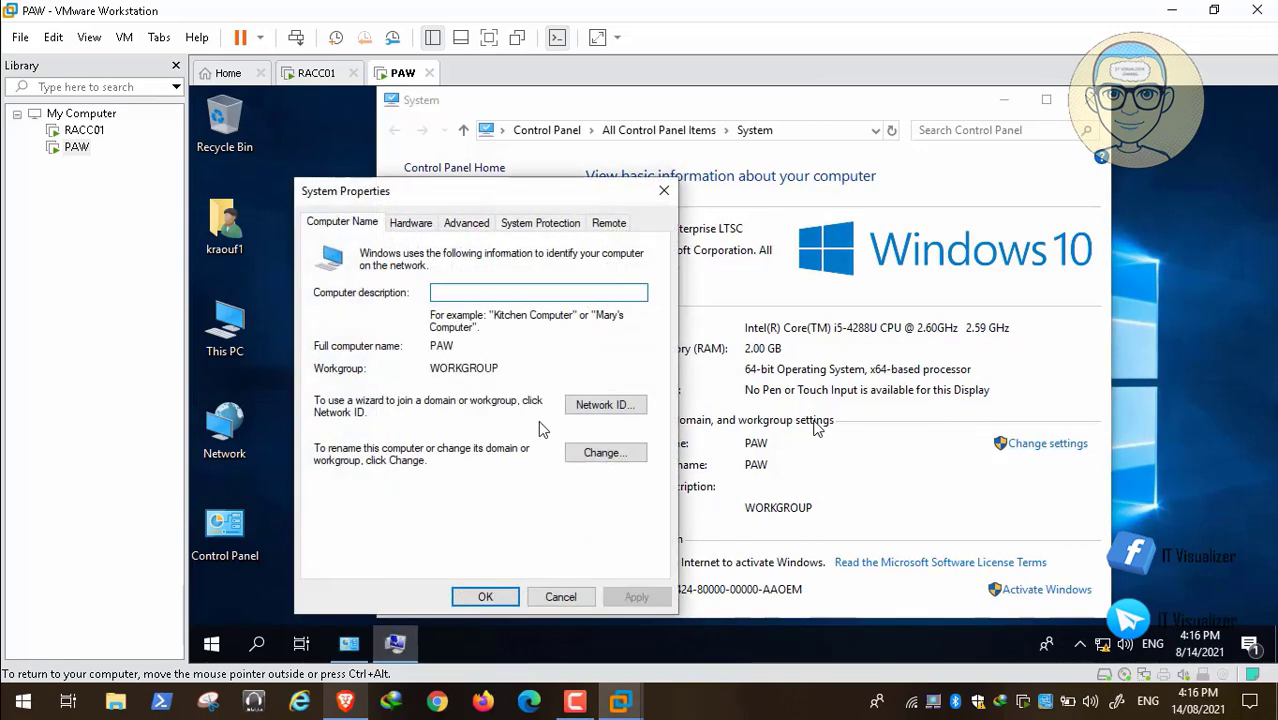
click(606, 452)
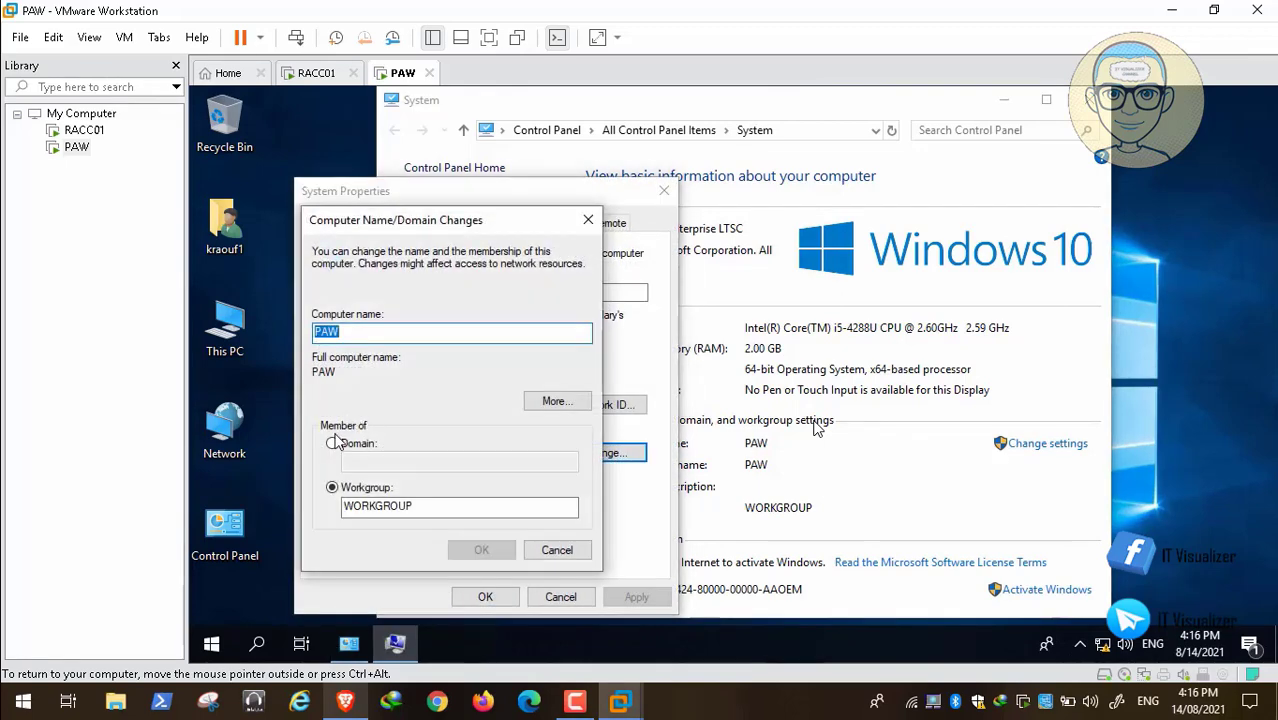
Change the computer's membership from a workgroup to the domain RedAlert and submit the change.
click(333, 443)
click(366, 459)
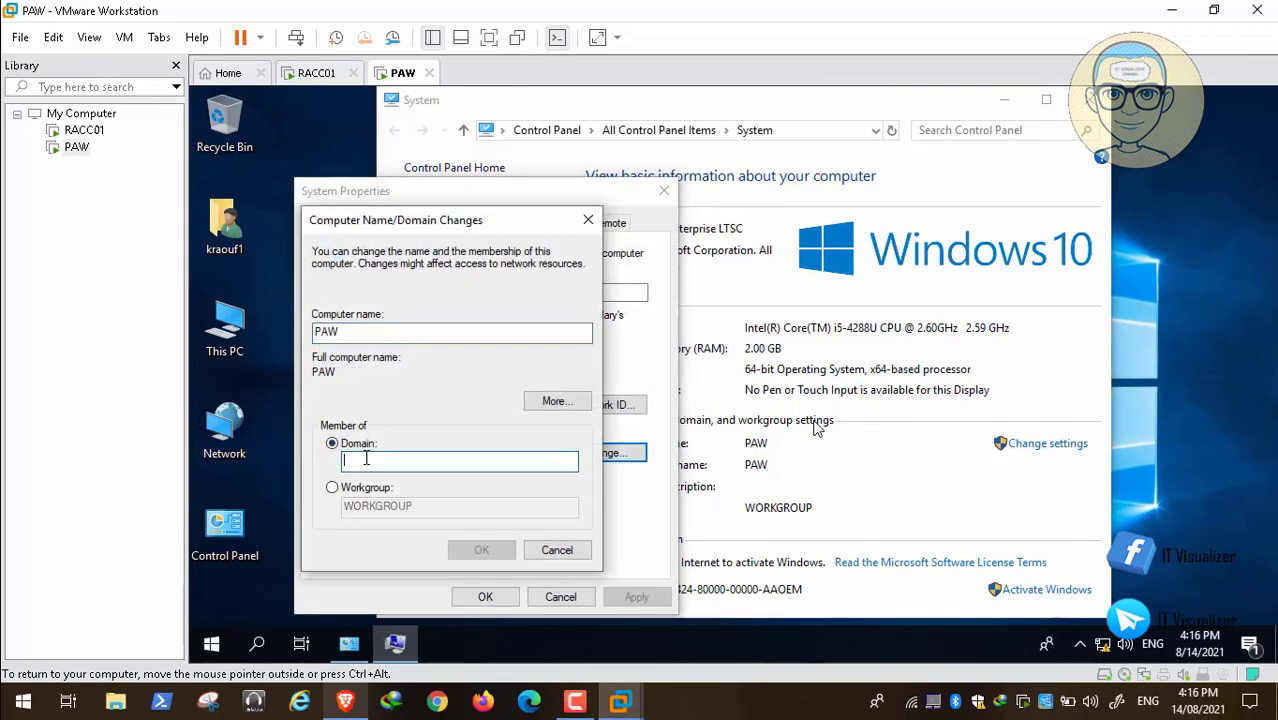
text(Redalert)
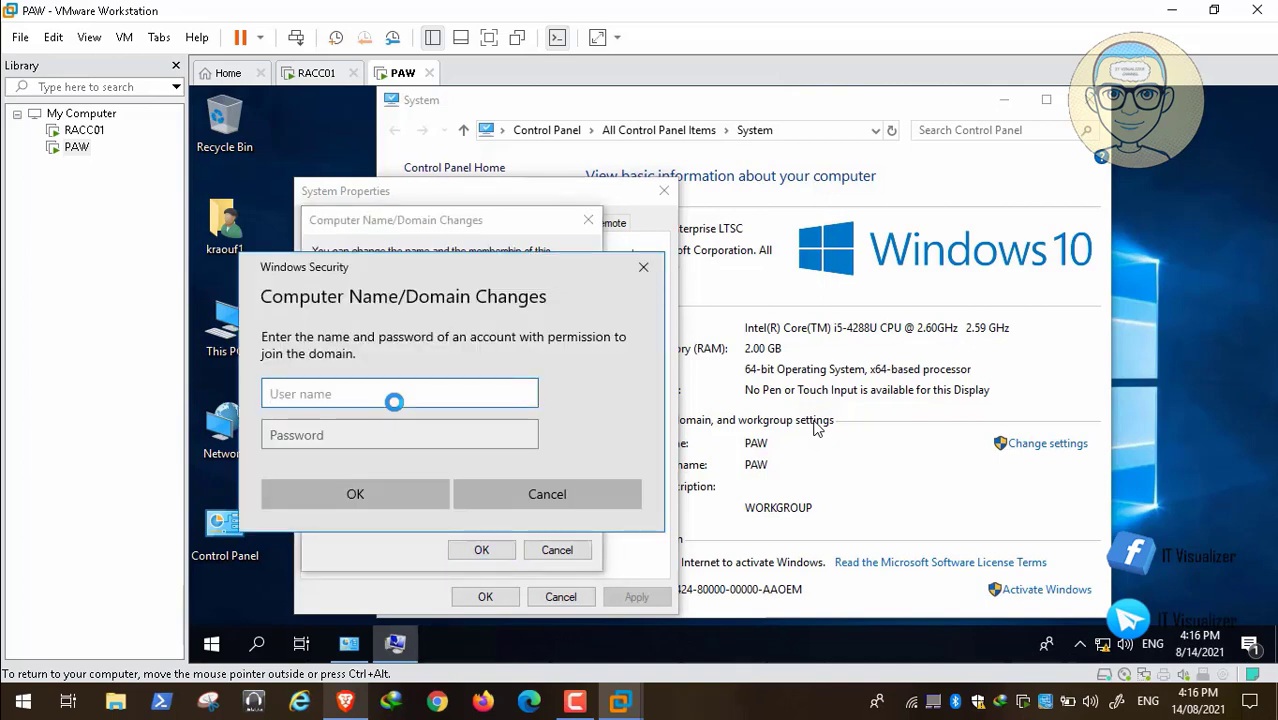
Authorize the domain join with the administrator account and its password.
text(administrator)
key(Tab)
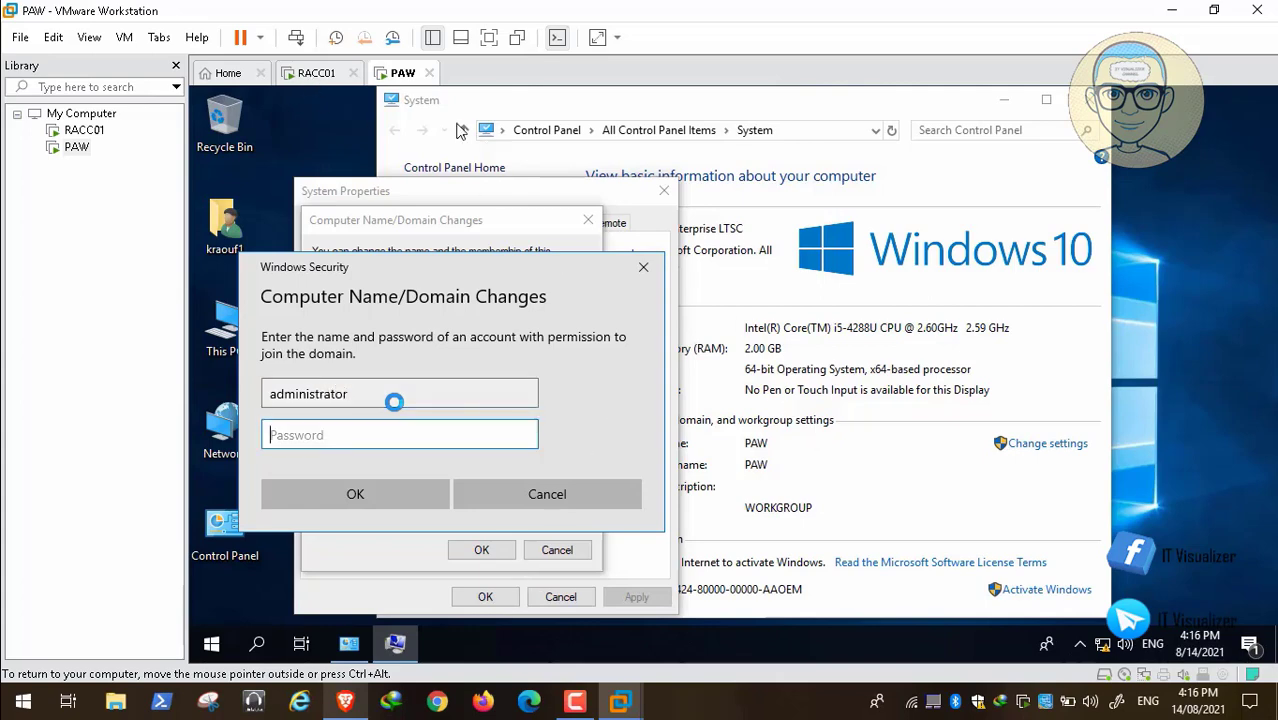
text(****)
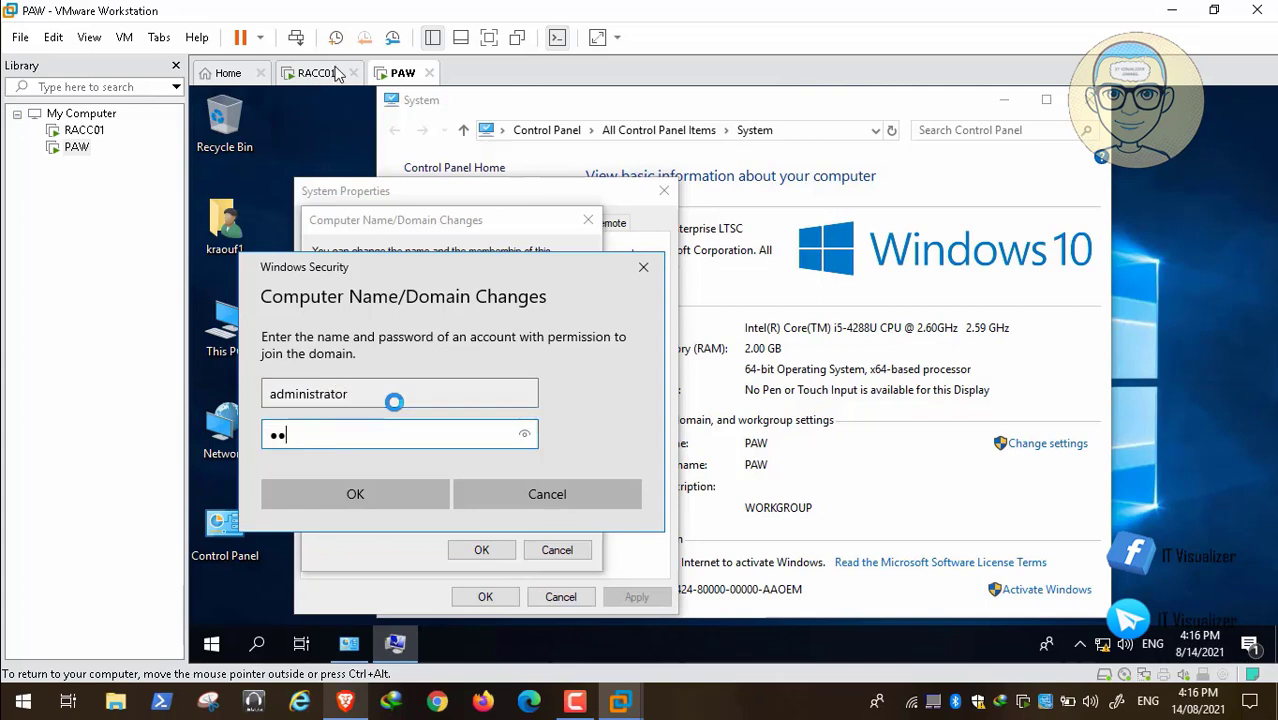
text(******)
key(Return)
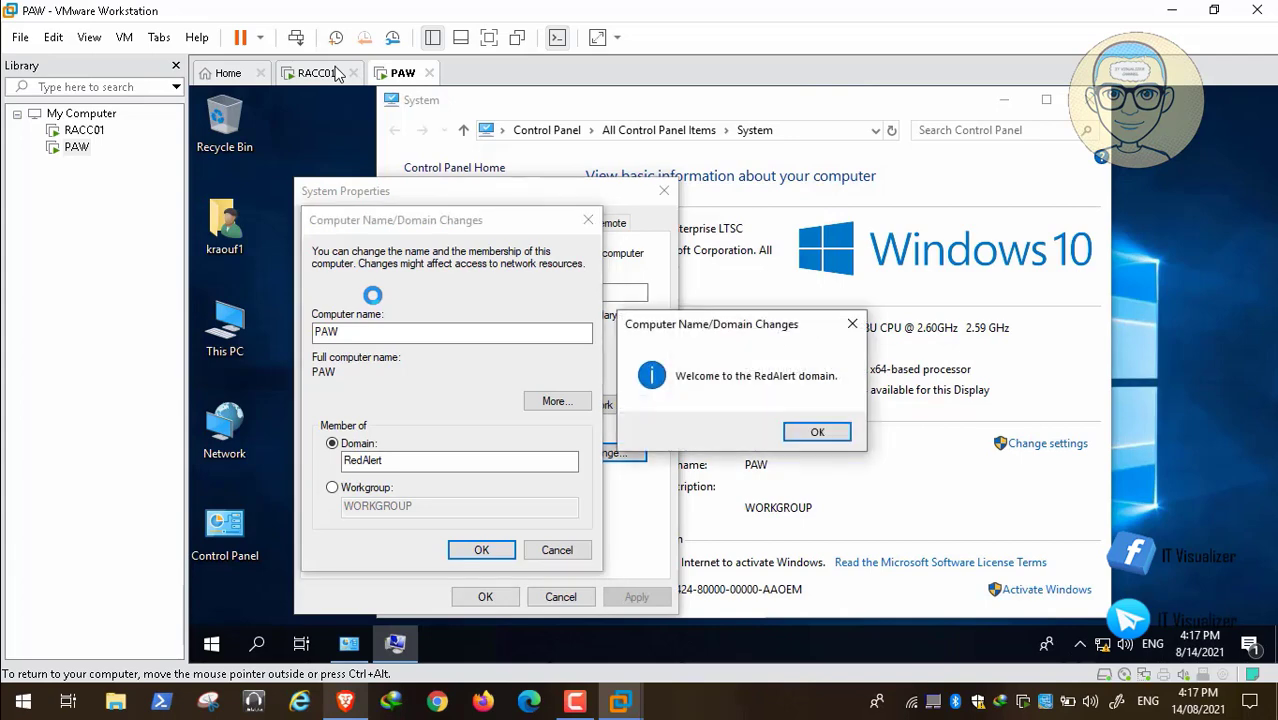
Acknowledge the domain join messages, close System Properties, and restart the PAW virtual machine immediately.
click(826, 438)
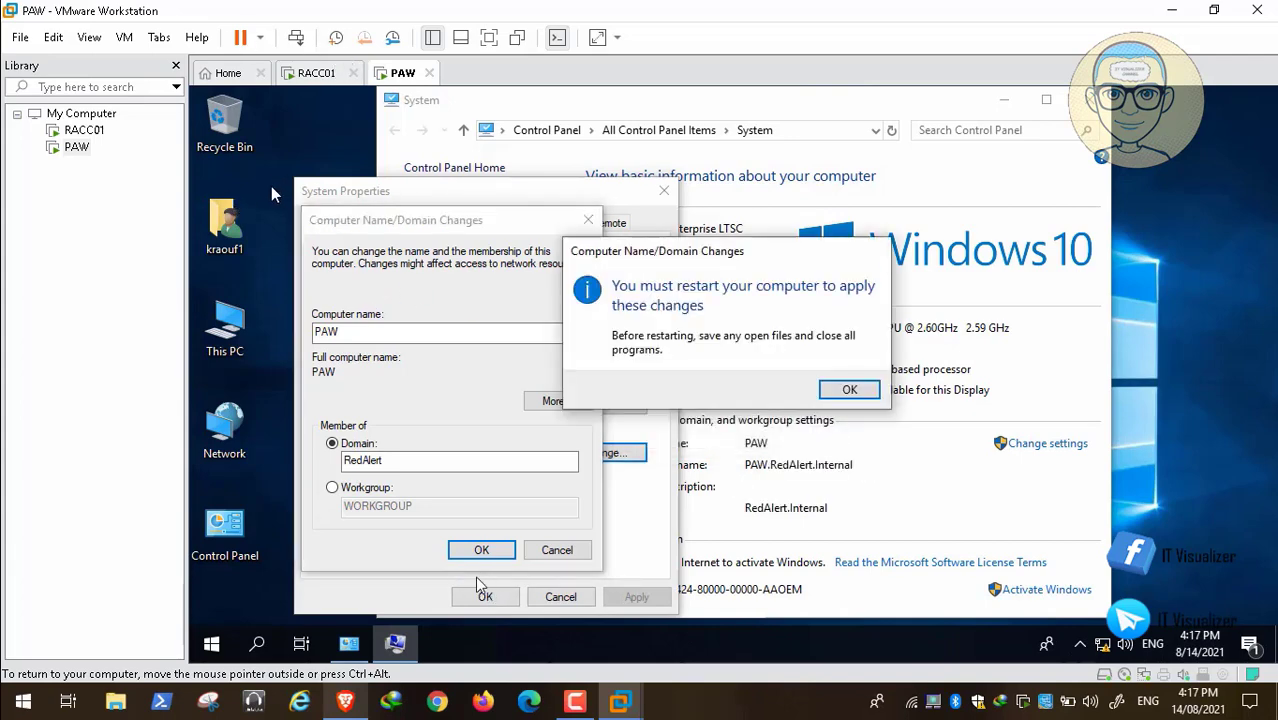
click(849, 390)
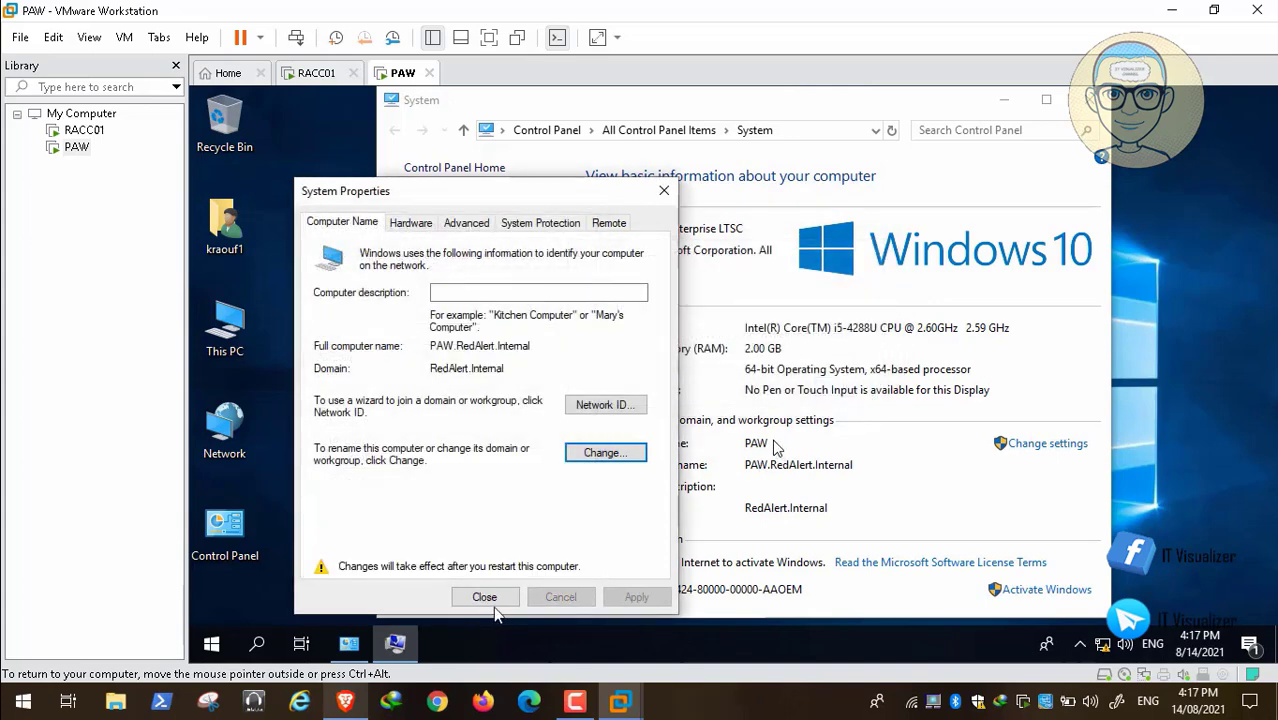
click(488, 600)
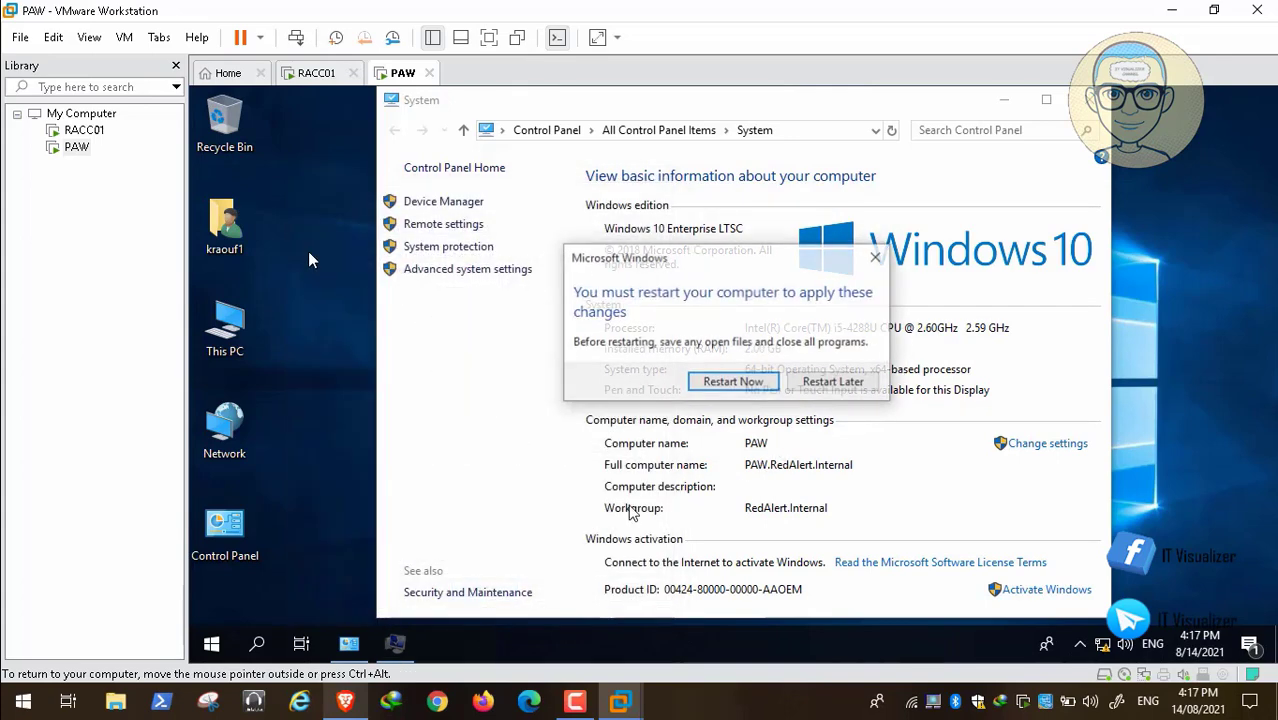
click(735, 385)
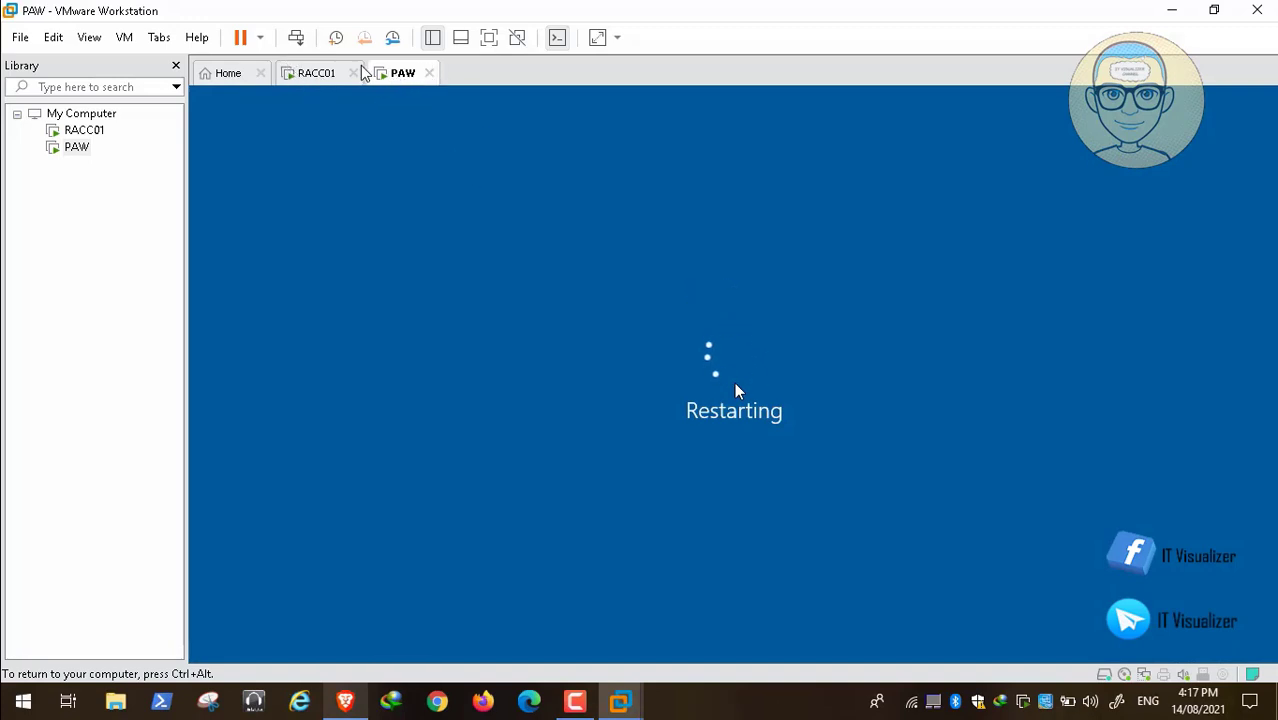
click(575, 702)
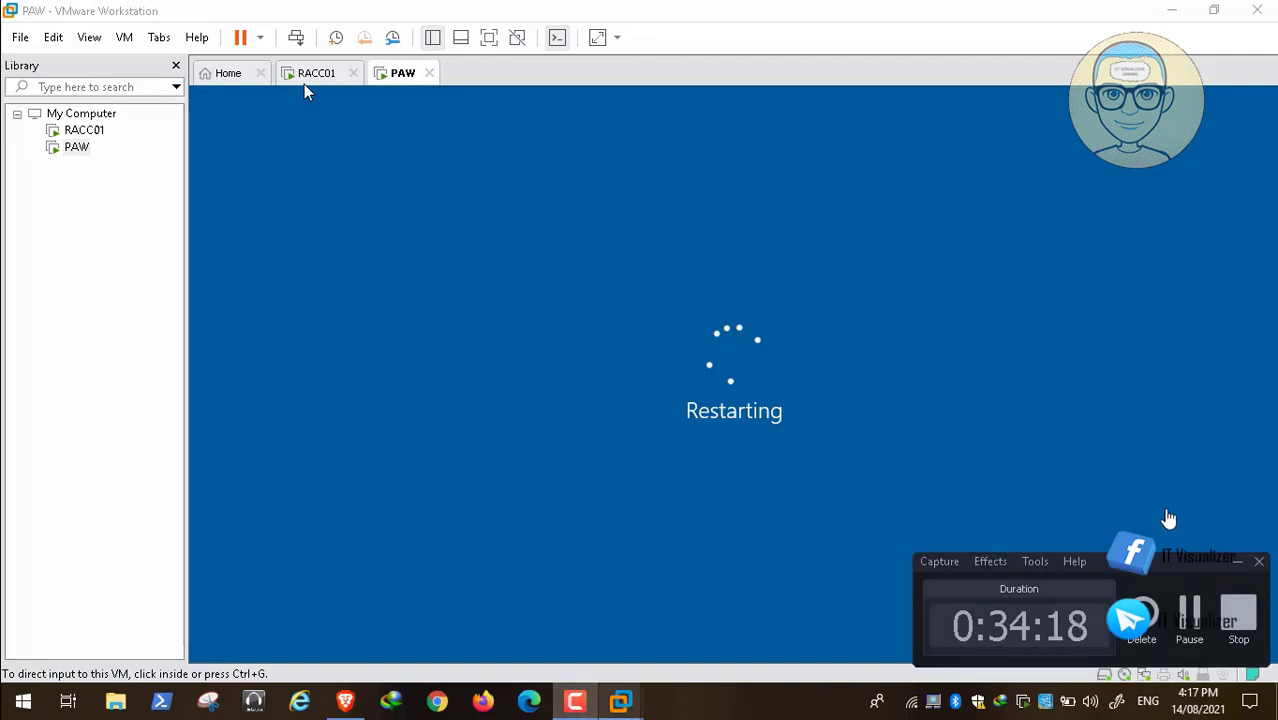
click(1194, 620)
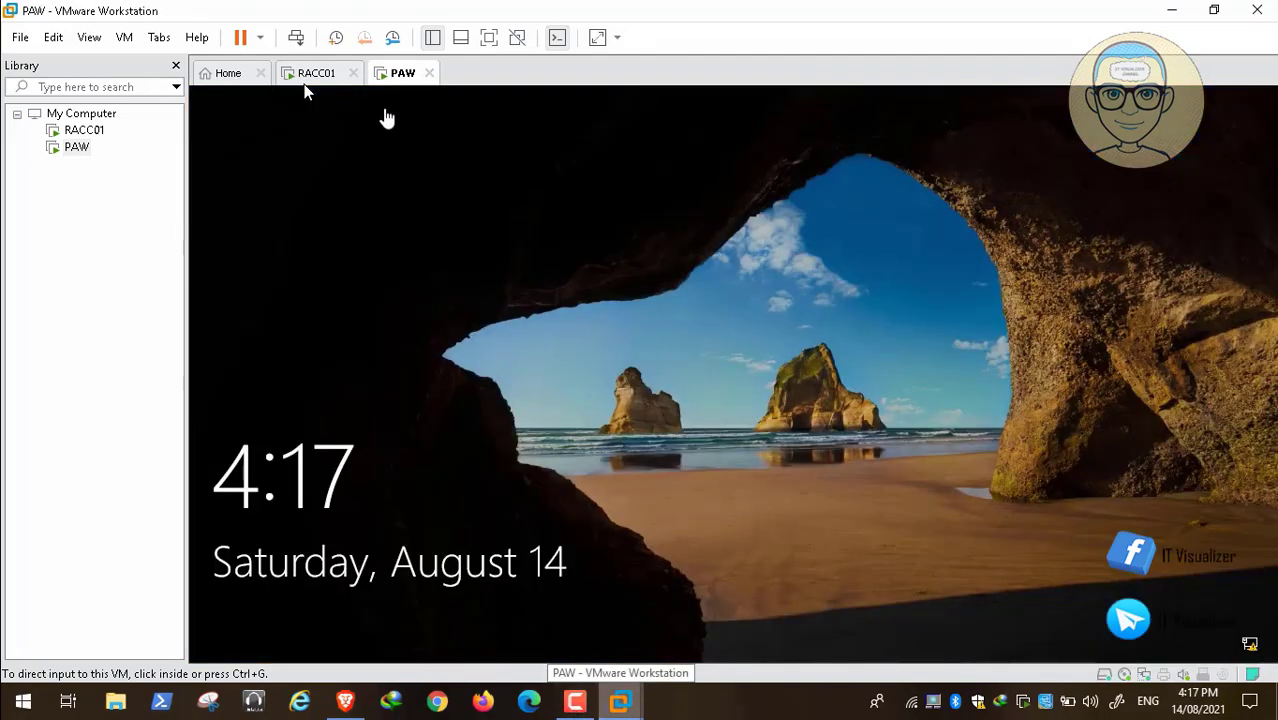
Unlock PAW's sign-in screen, choose Other user, and enter Redalert\administrator as the user name.
click(297, 40)
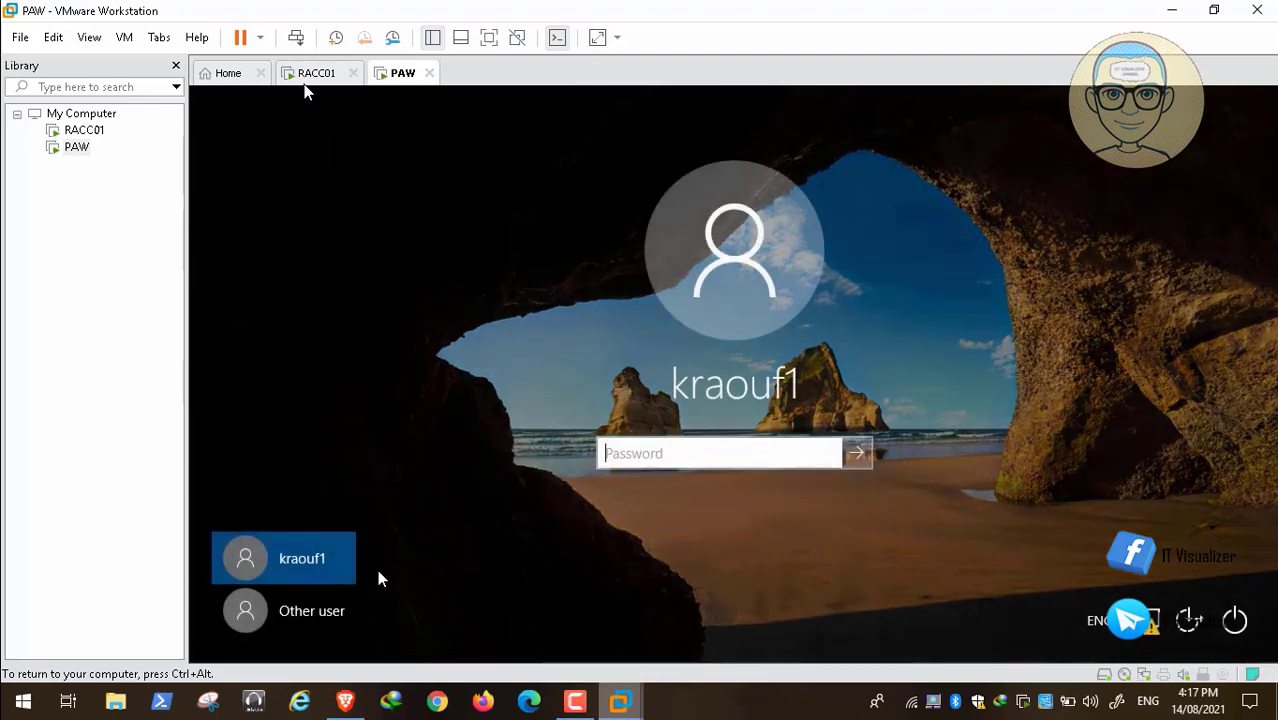
click(330, 612)
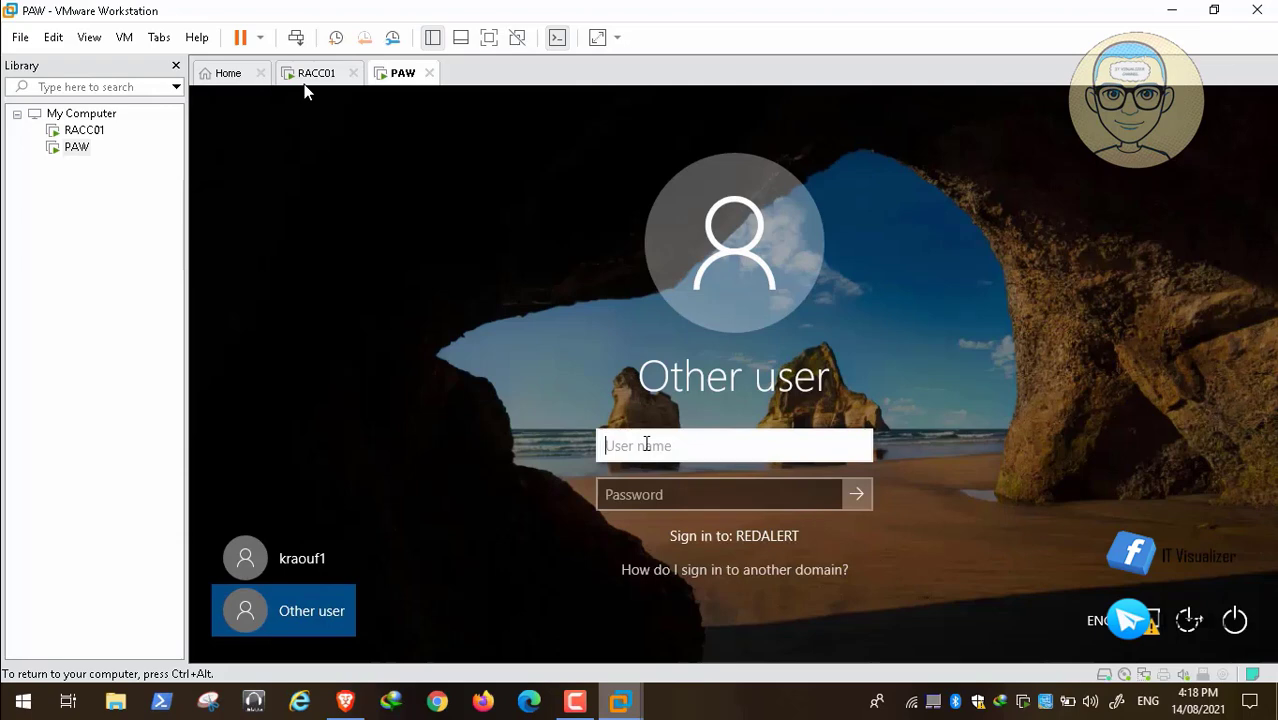
text(Redalert\)
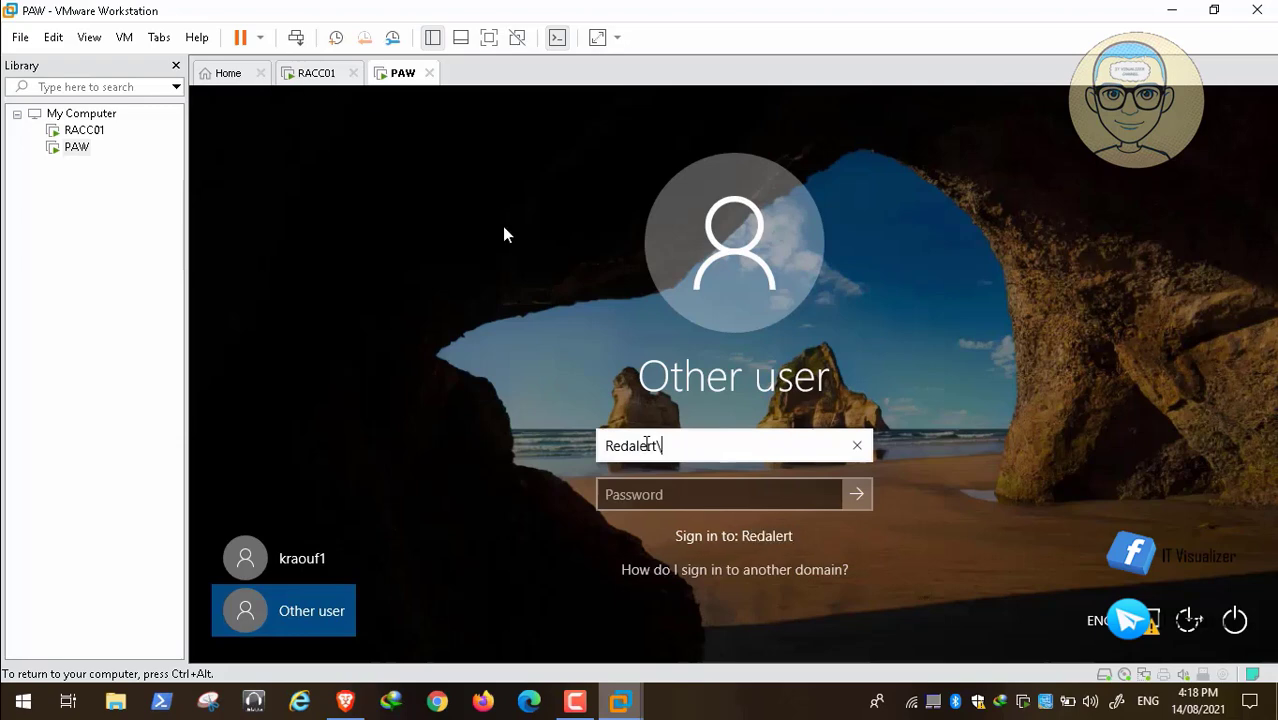
text(administrator)
key(Tab)
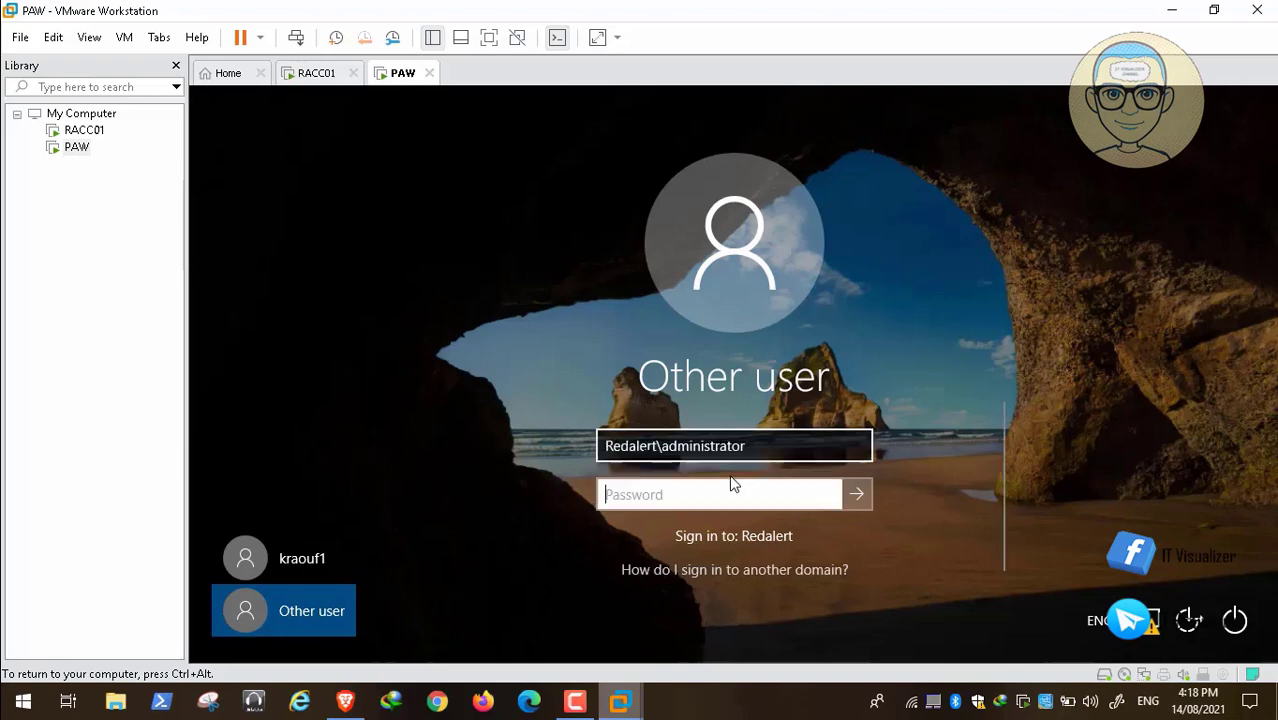
Enter the domain administrator's password and sign in to PAW.
text(•)
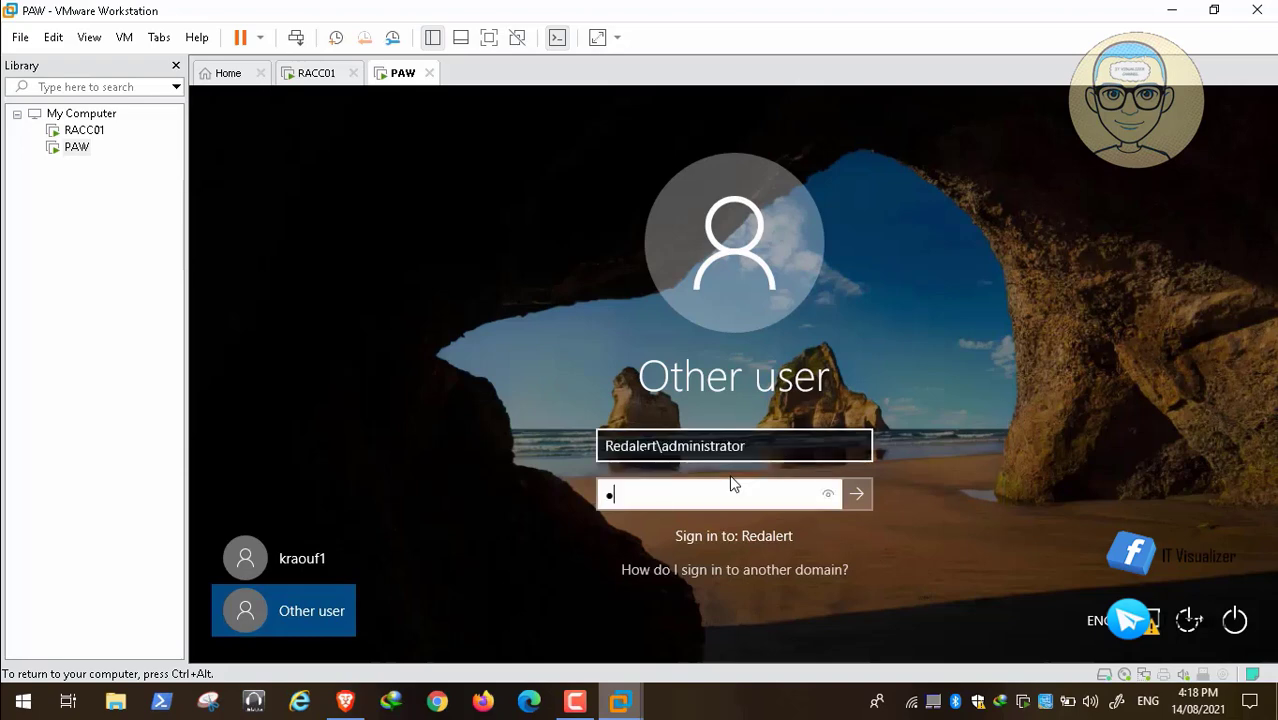
text(•••••••••)
key(Return)
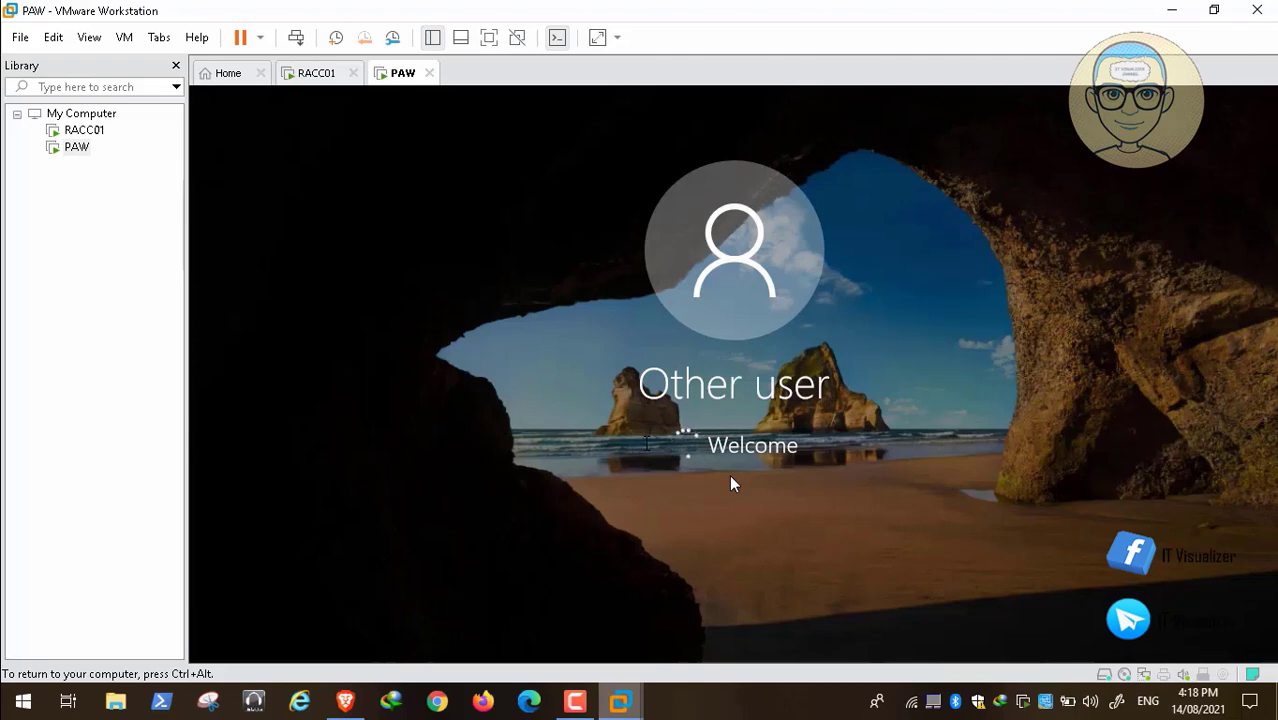
mouse_move(731, 612)
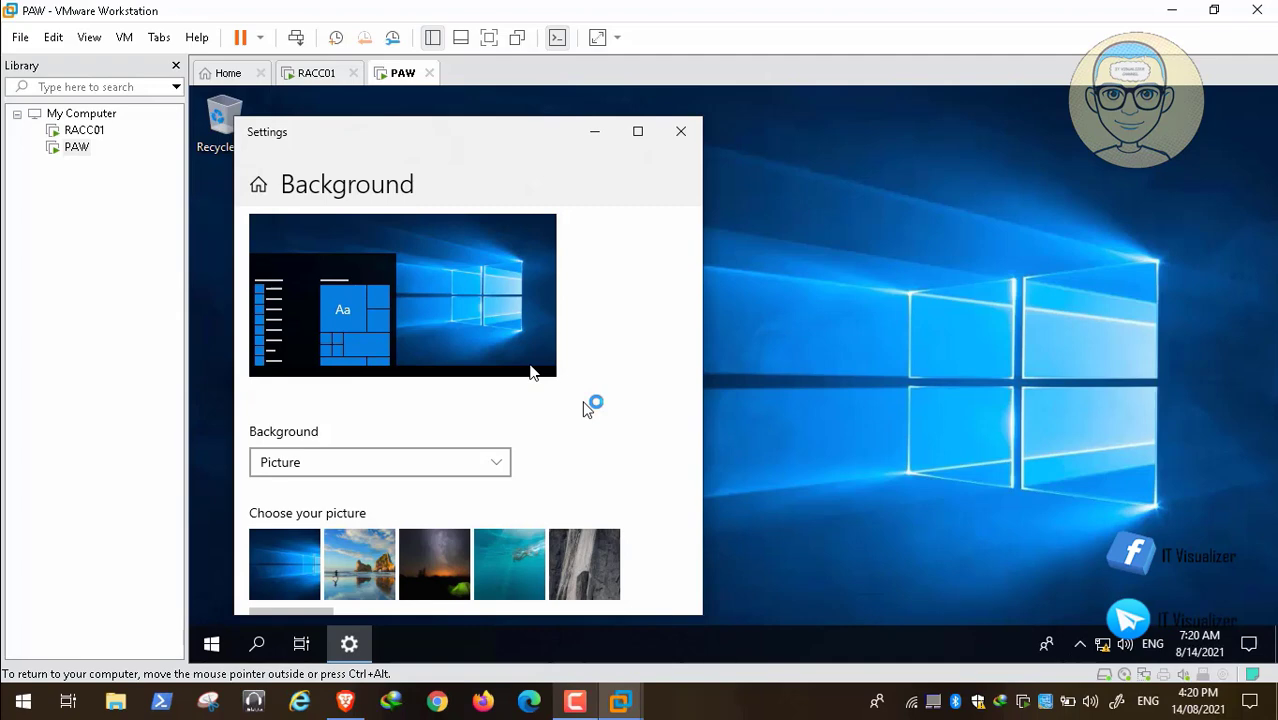
mouse_move(572, 670)
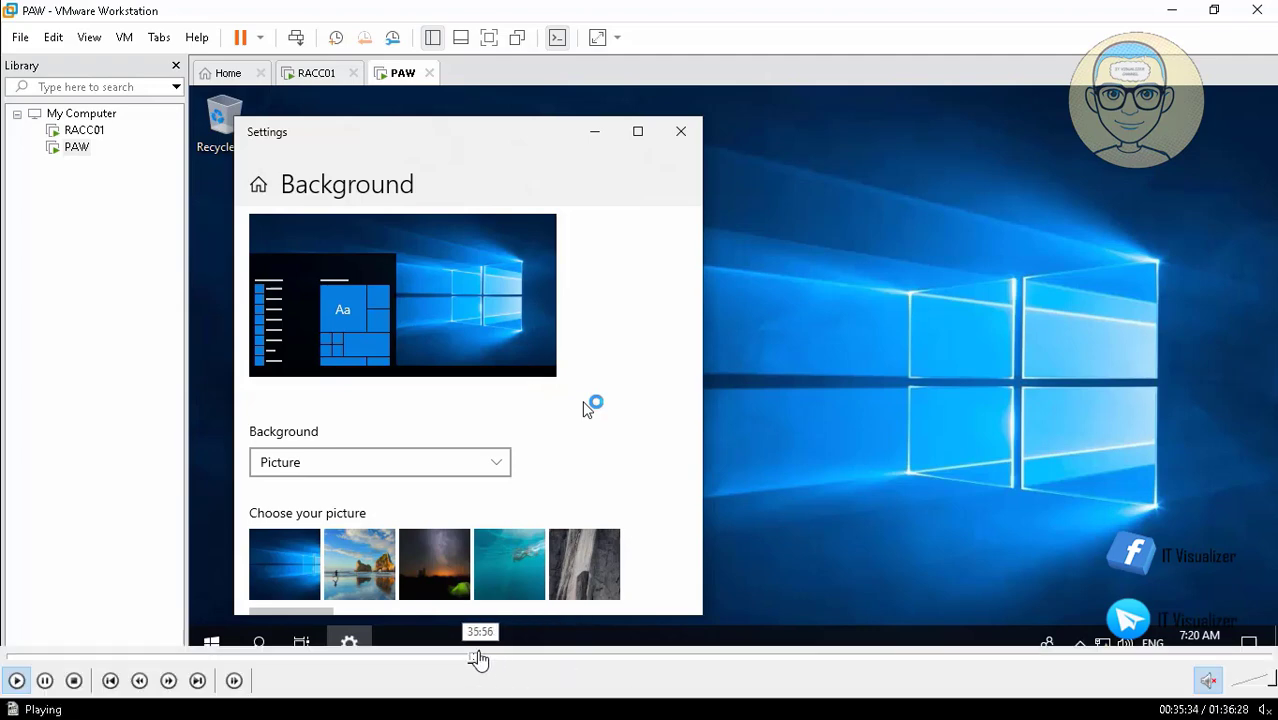
click(487, 660)
click(497, 660)
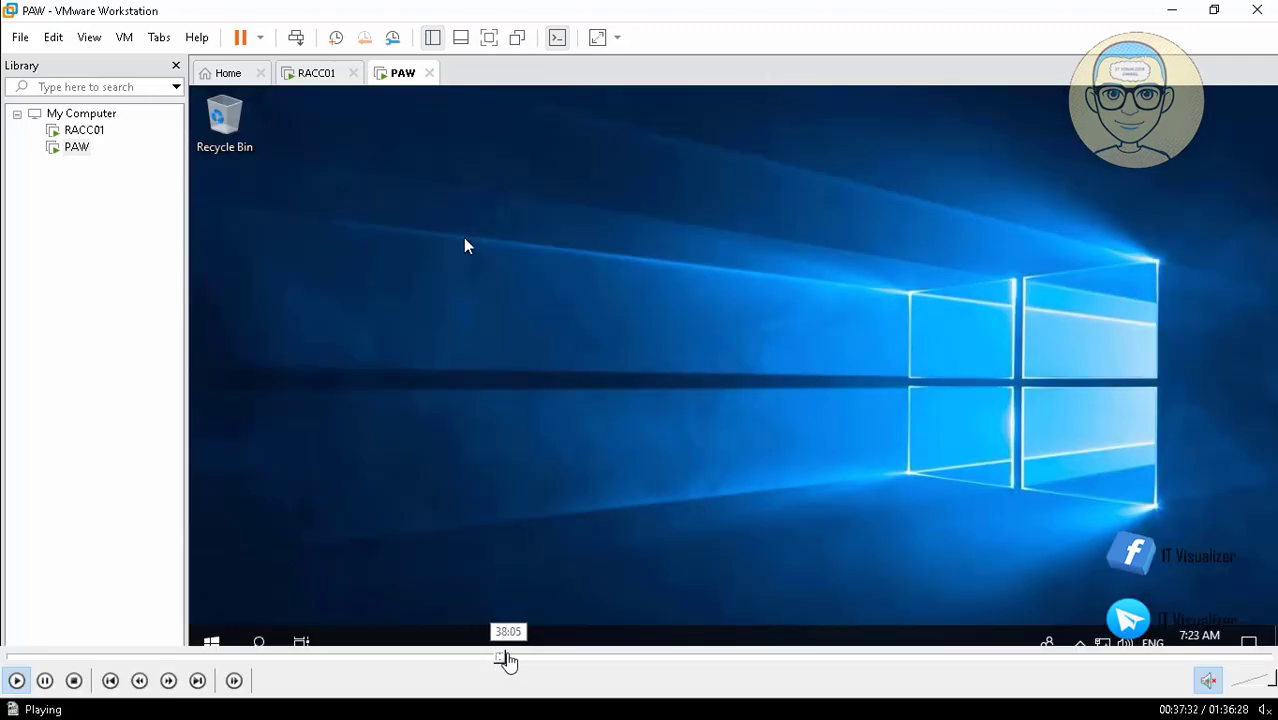
click(506, 660)
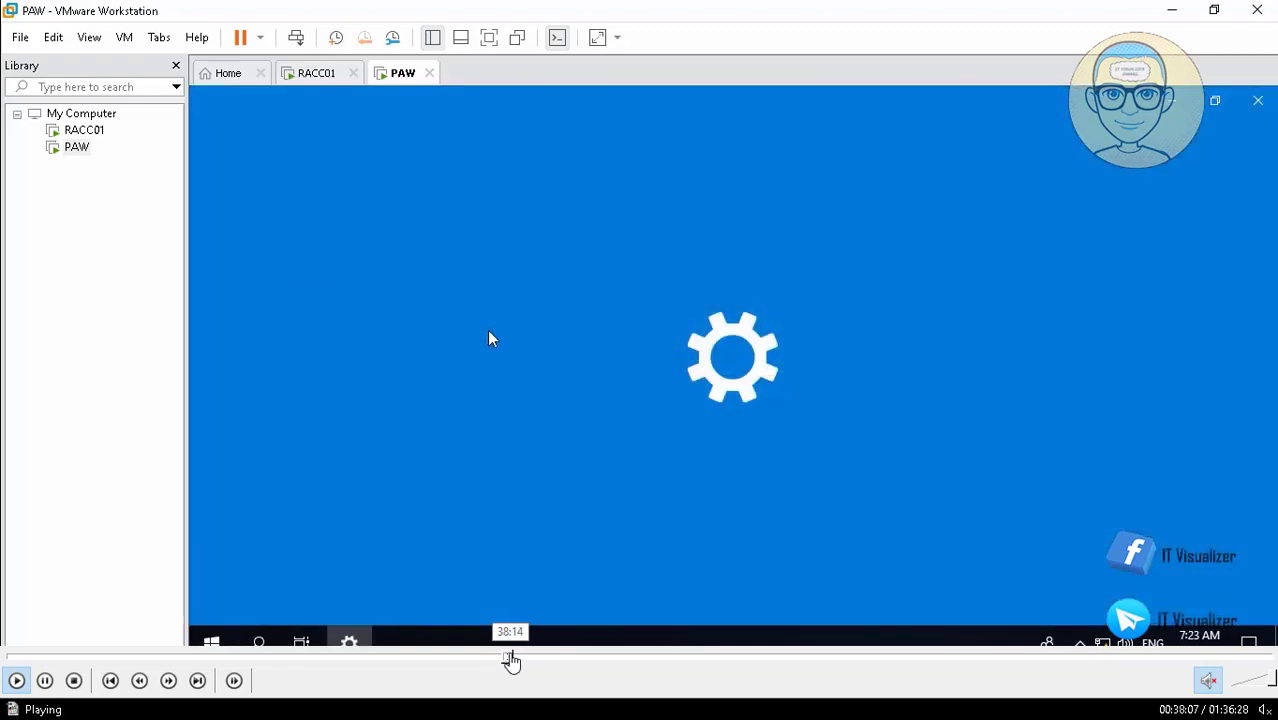
click(518, 661)
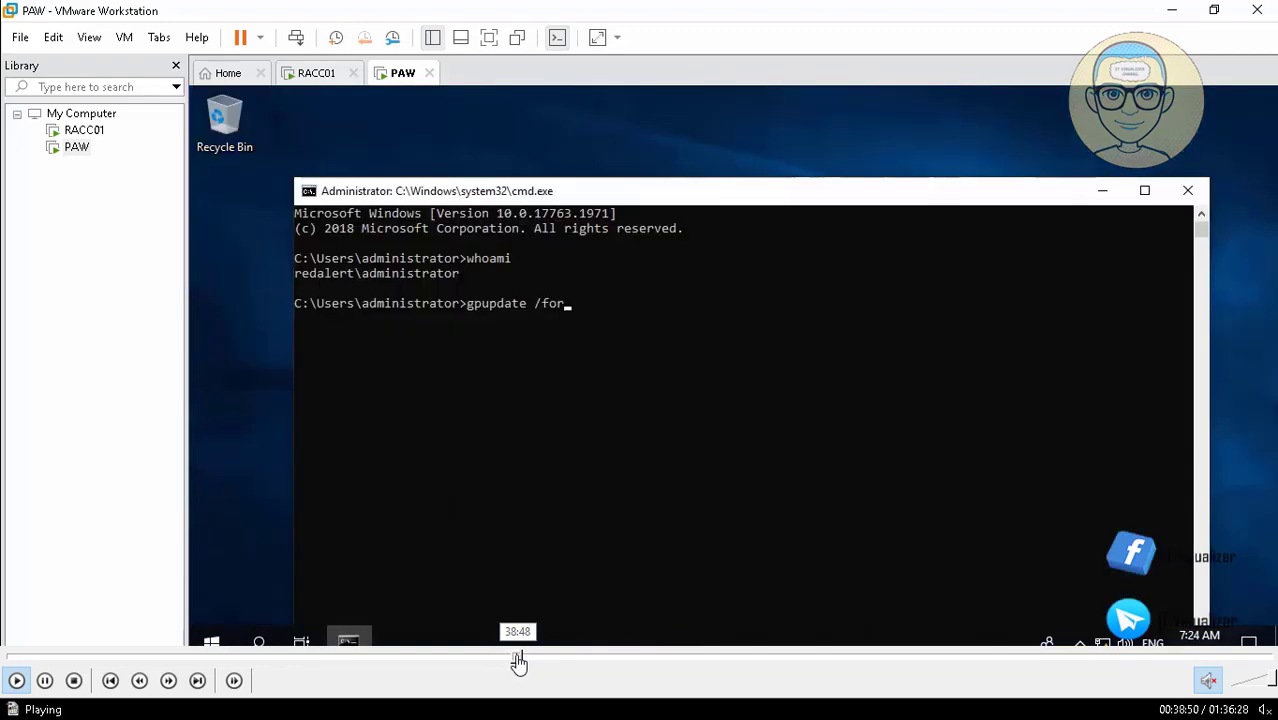
click(532, 659)
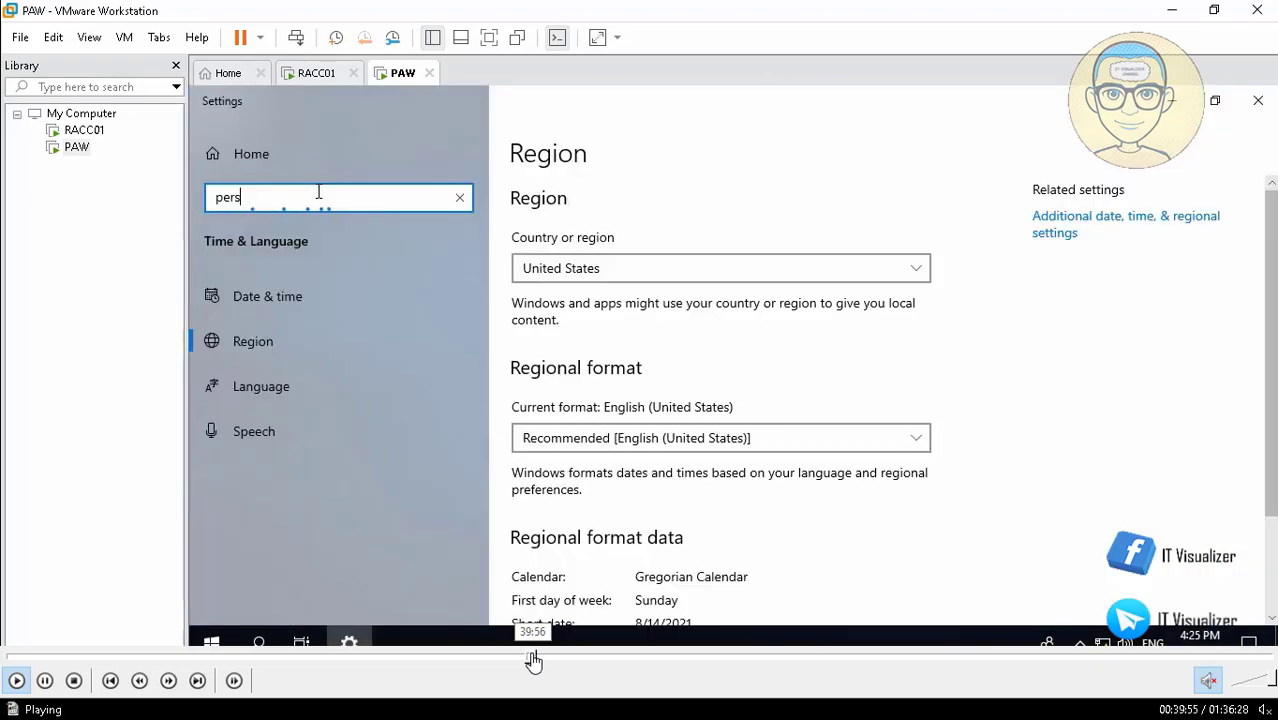
click(558, 660)
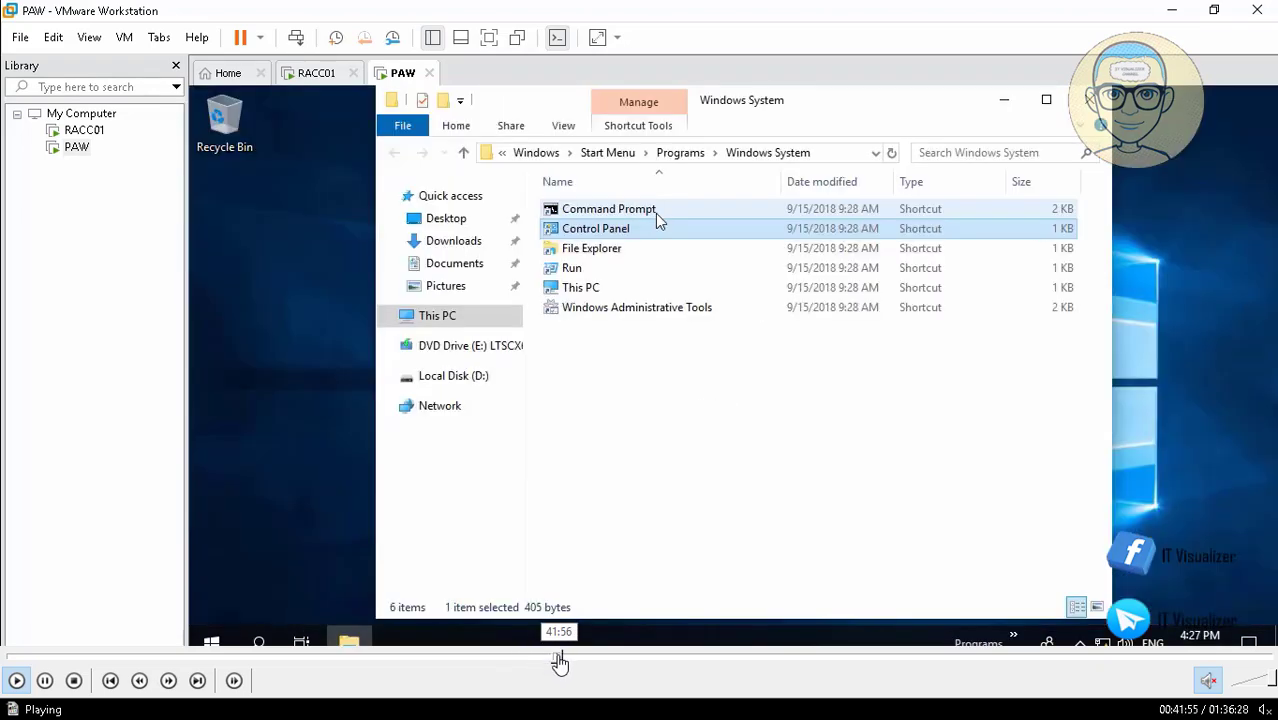
click(551, 661)
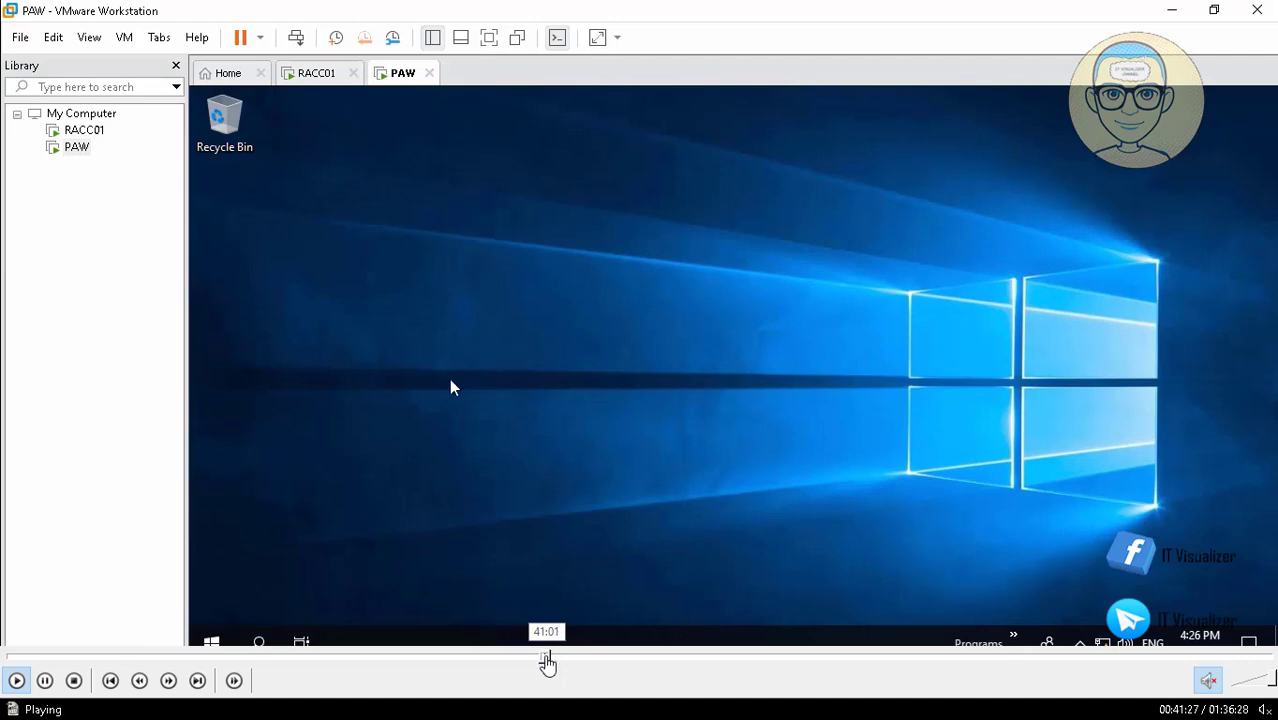
click(546, 661)
click(536, 661)
click(526, 660)
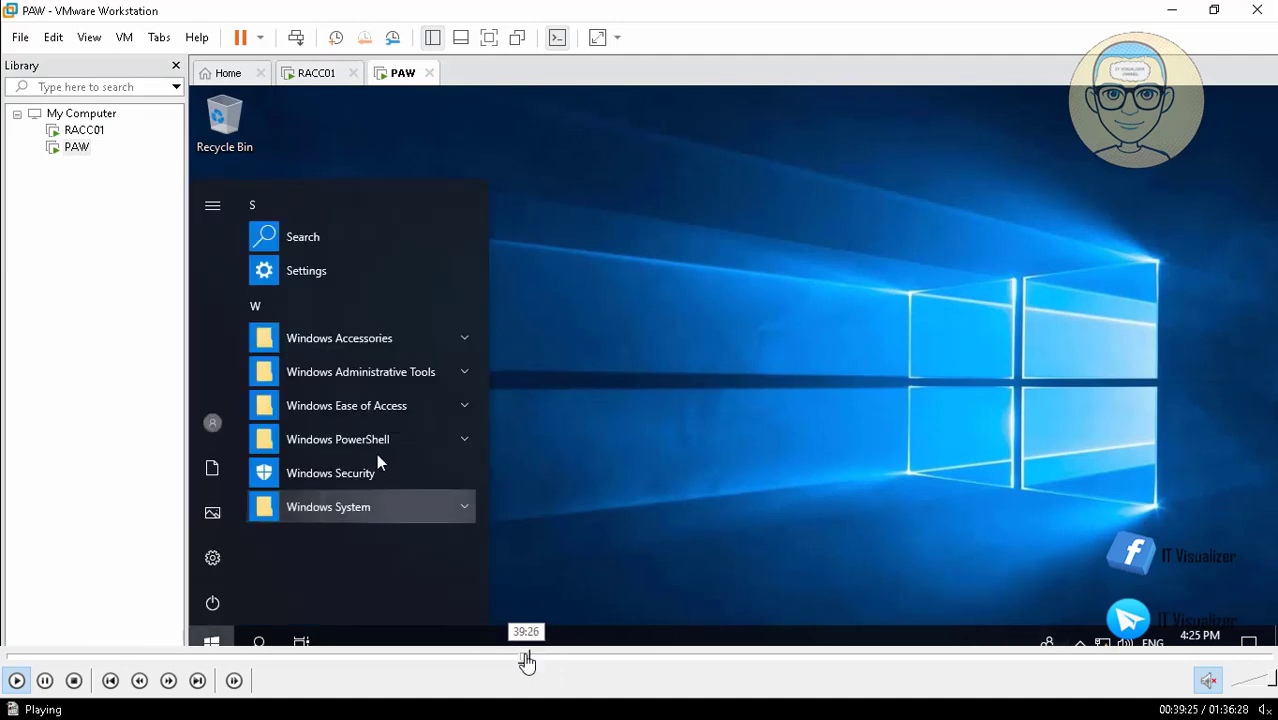
click(531, 661)
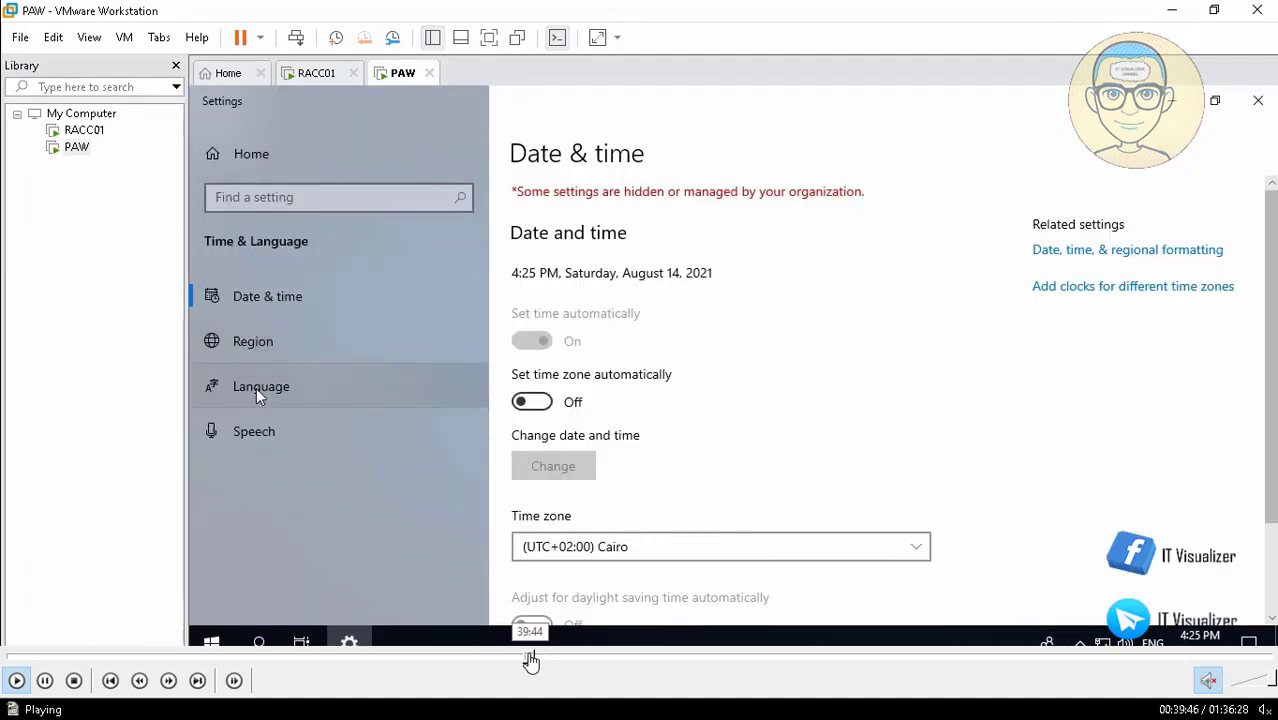
click(529, 661)
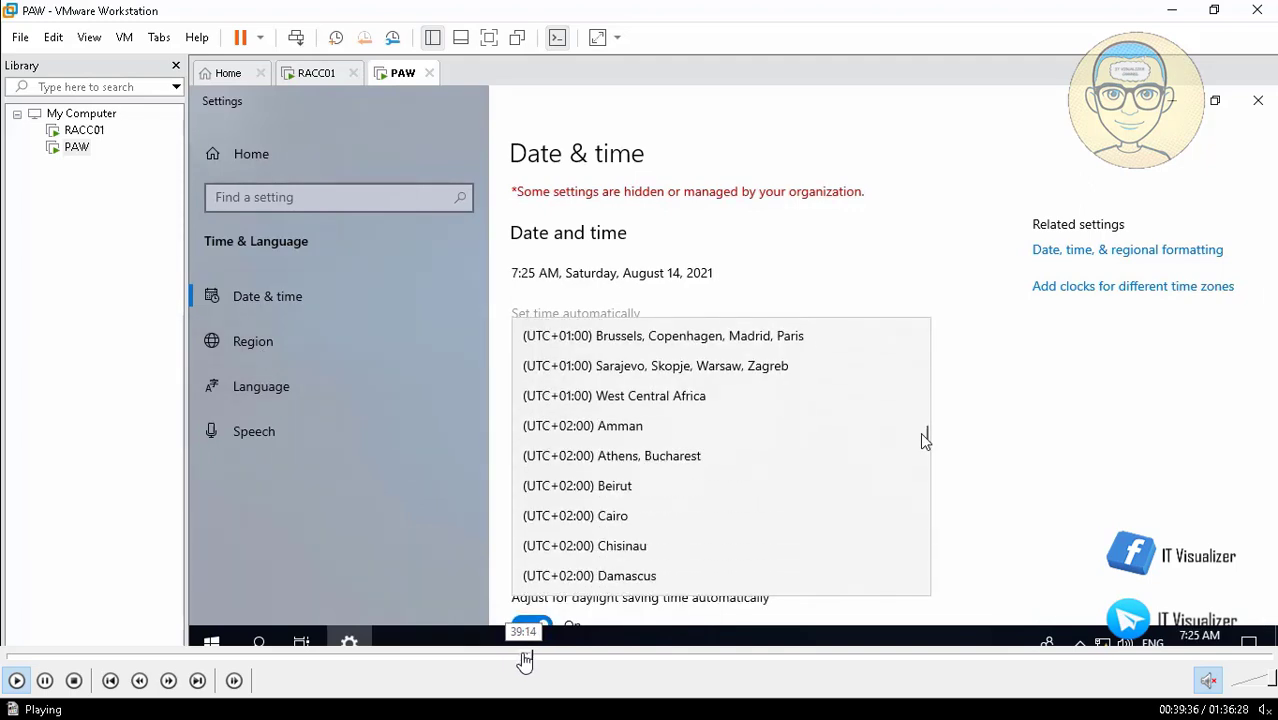
click(524, 661)
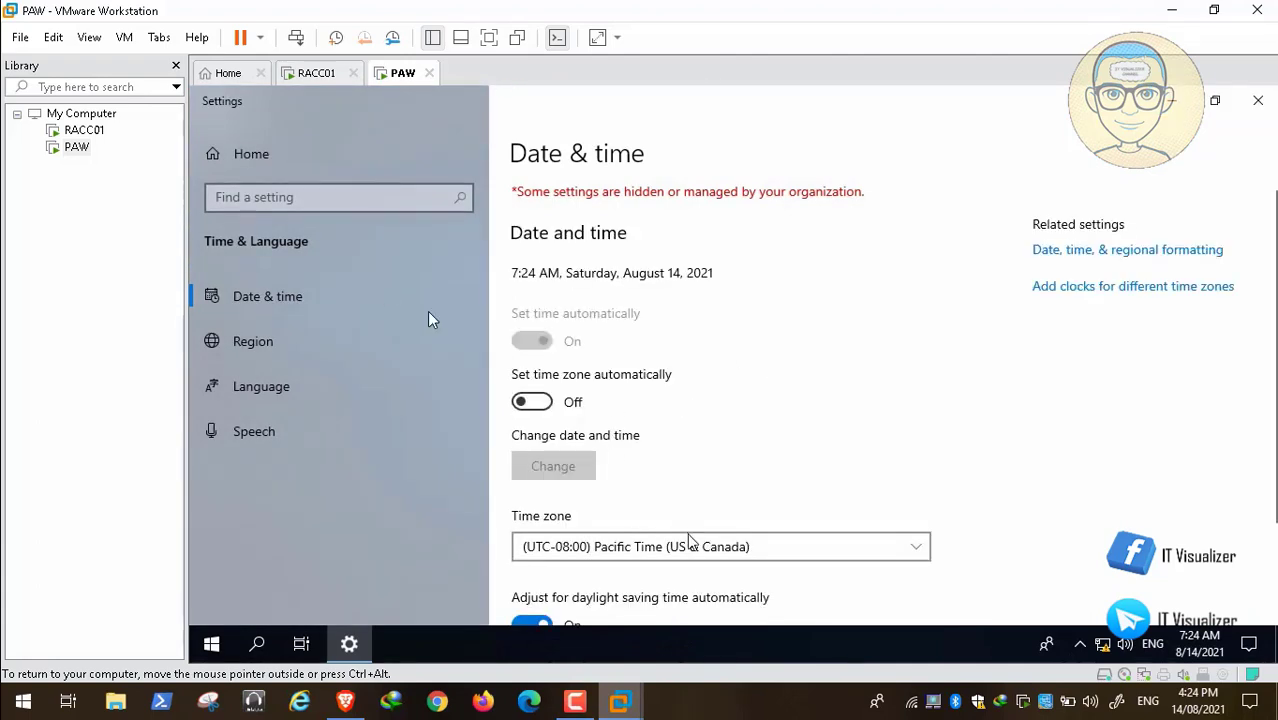
Set PAW's time zone to (UTC+02:00) Cairo and look over the remaining date and time settings.
click(688, 546)
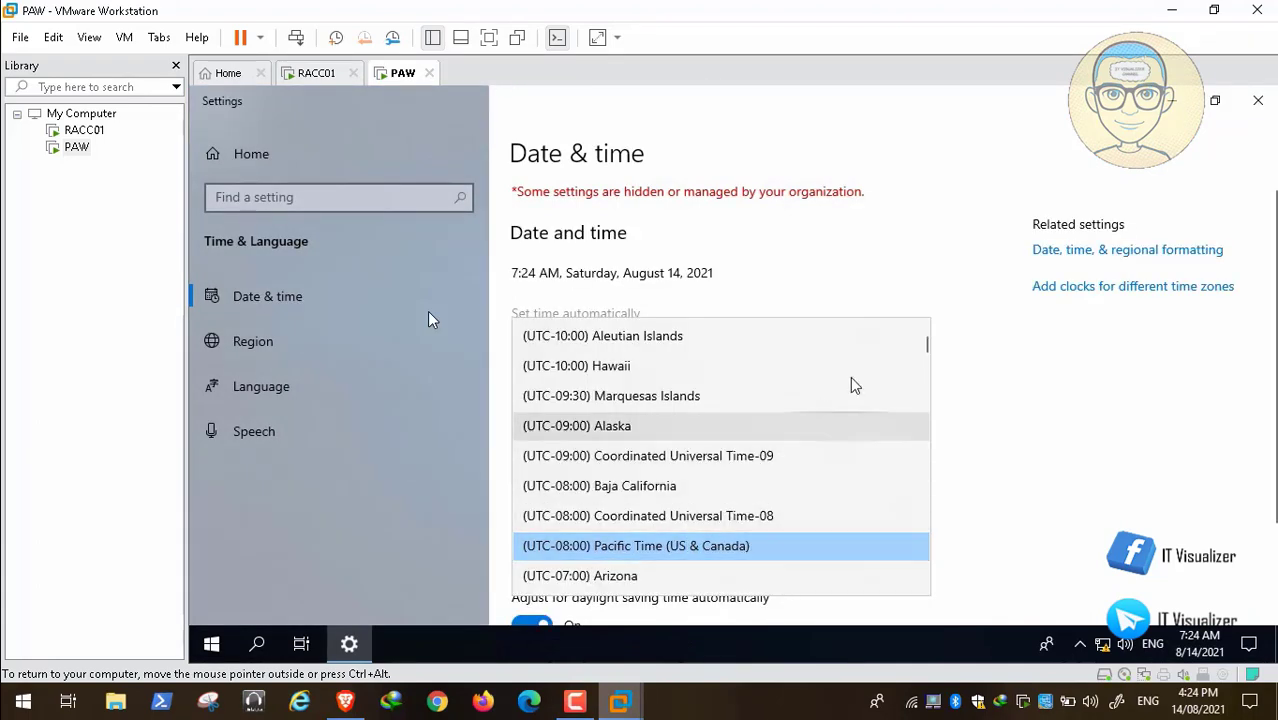
drag(922, 345, 921, 434)
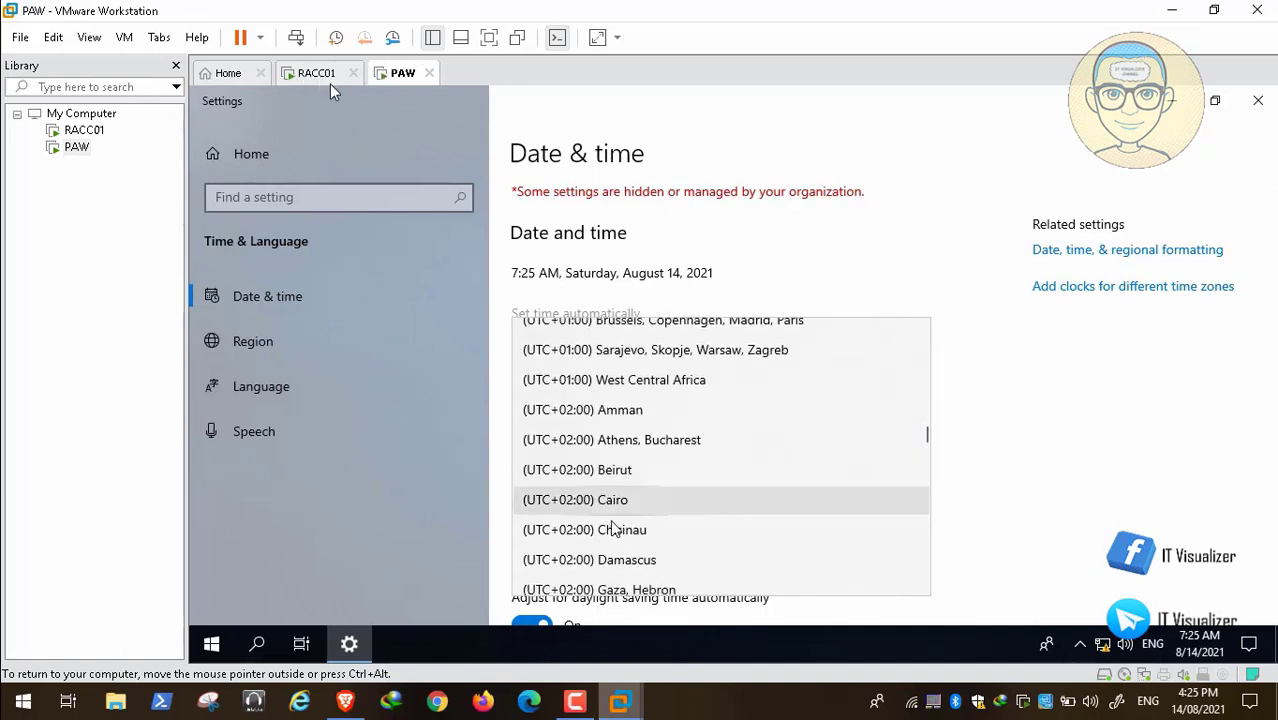
click(594, 500)
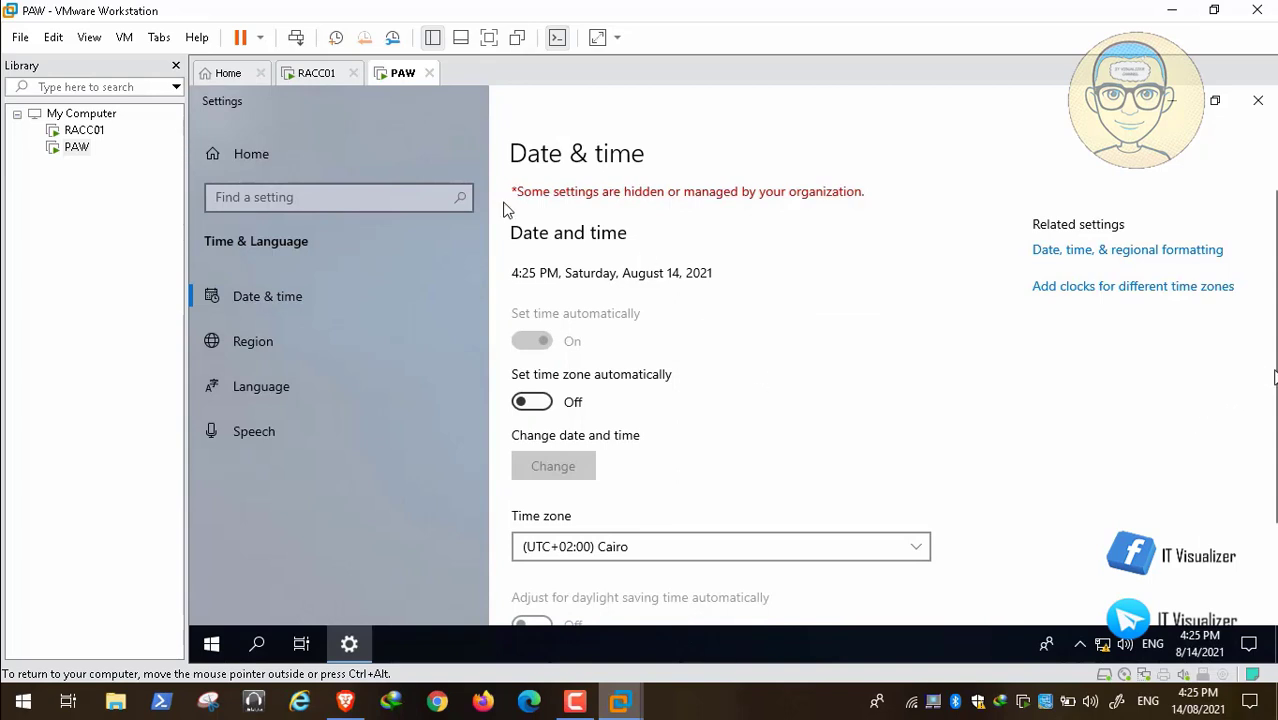
scroll(520, 208, down, 1)
scroll(527, 210, down, 1)
scroll(402, 76, up, 2)
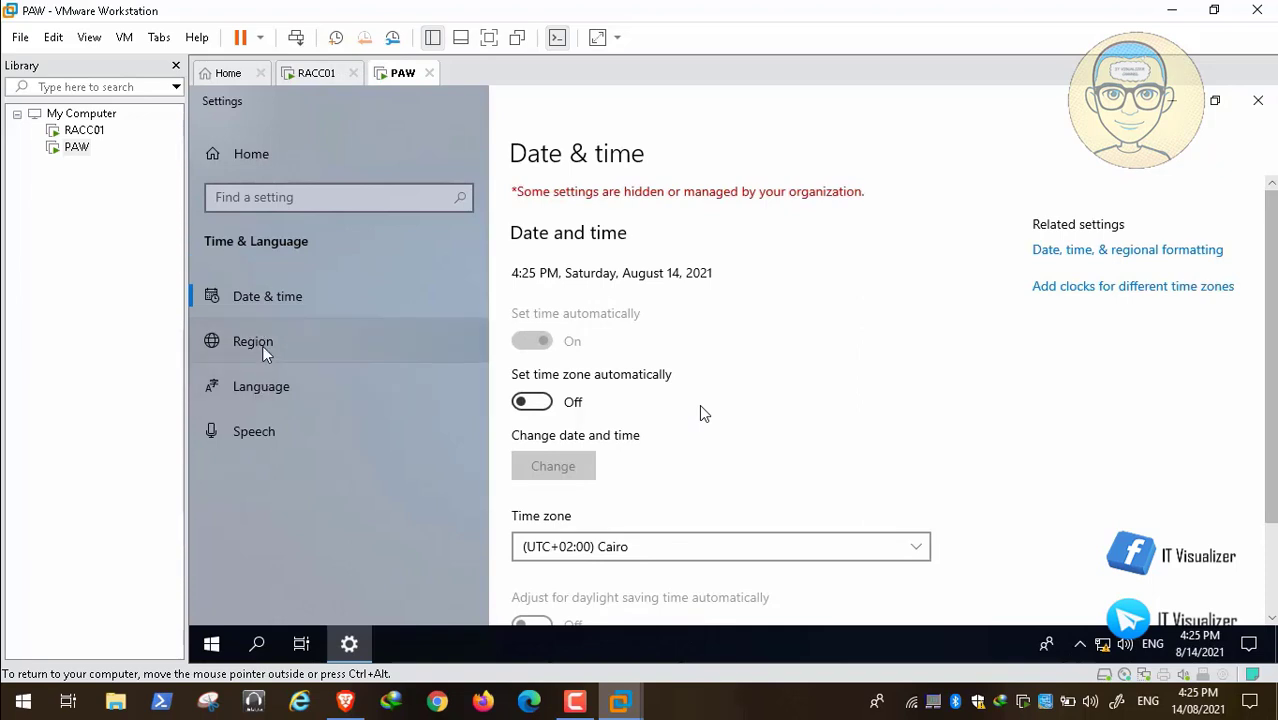
Search the Windows settings for "pers".
click(318, 196)
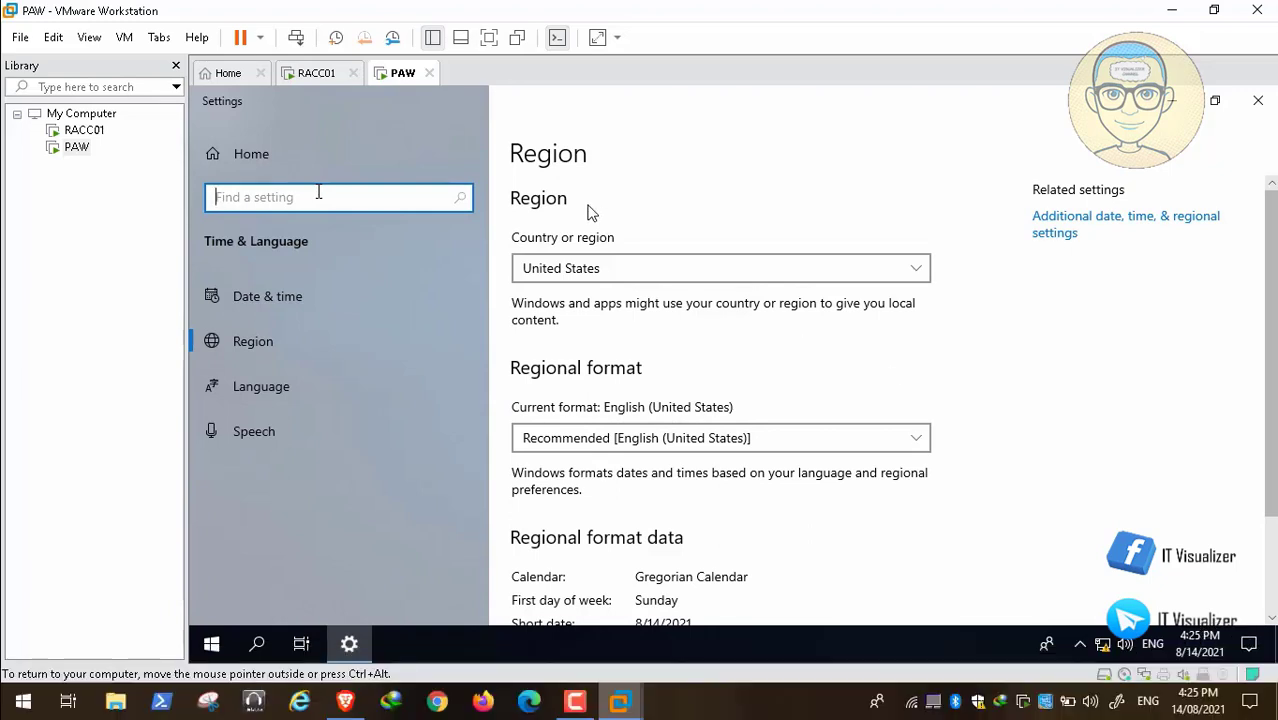
text(pers)
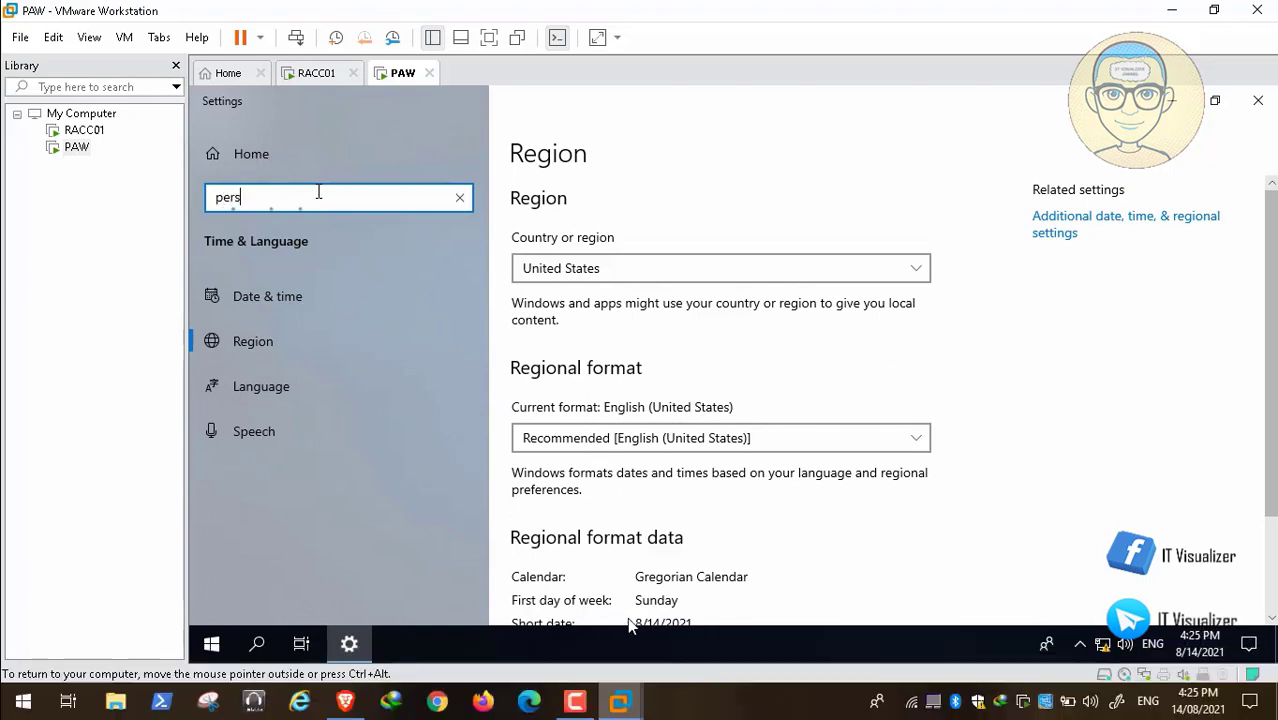
mouse_move(645, 658)
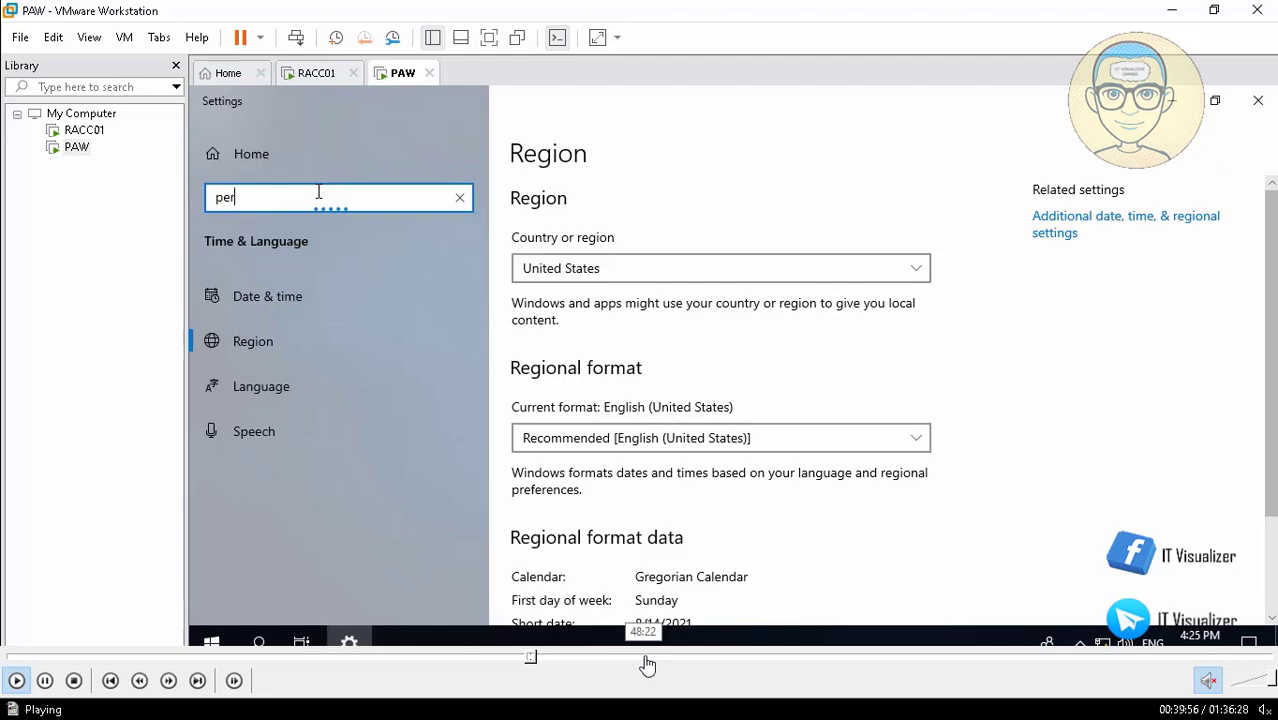
click(537, 660)
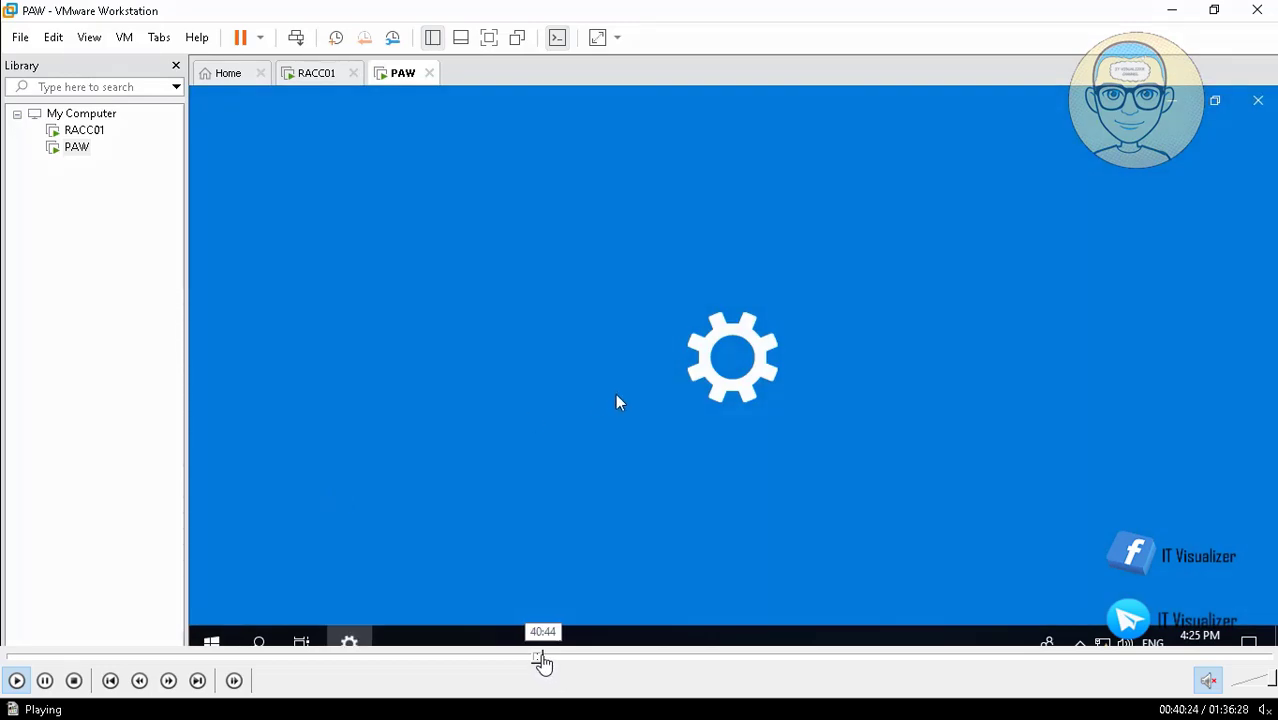
click(543, 660)
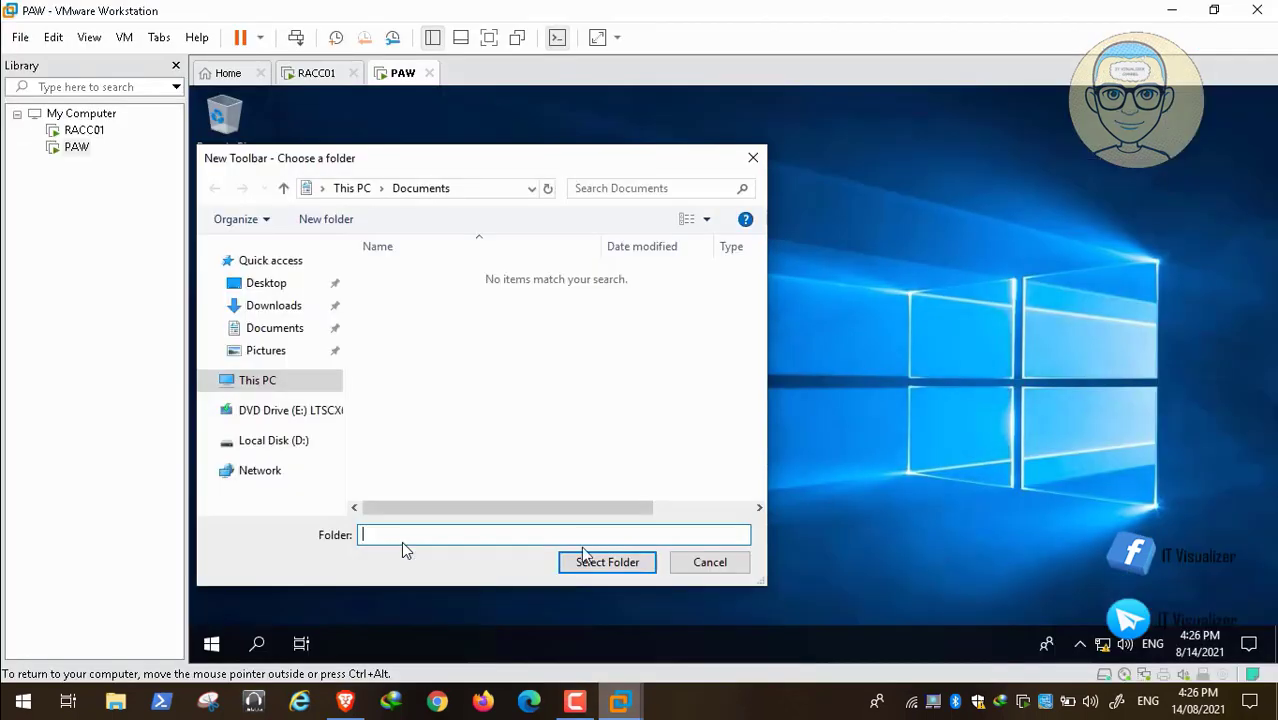
mouse_move(266, 680)
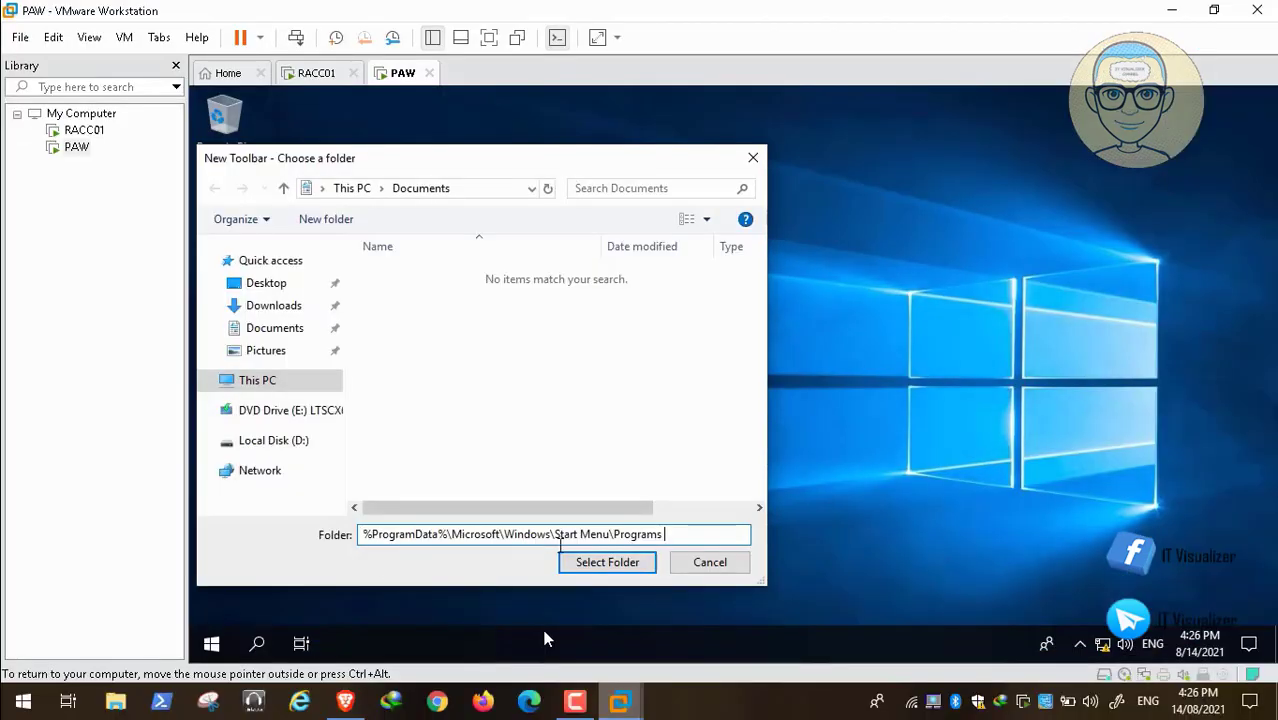
click(545, 657)
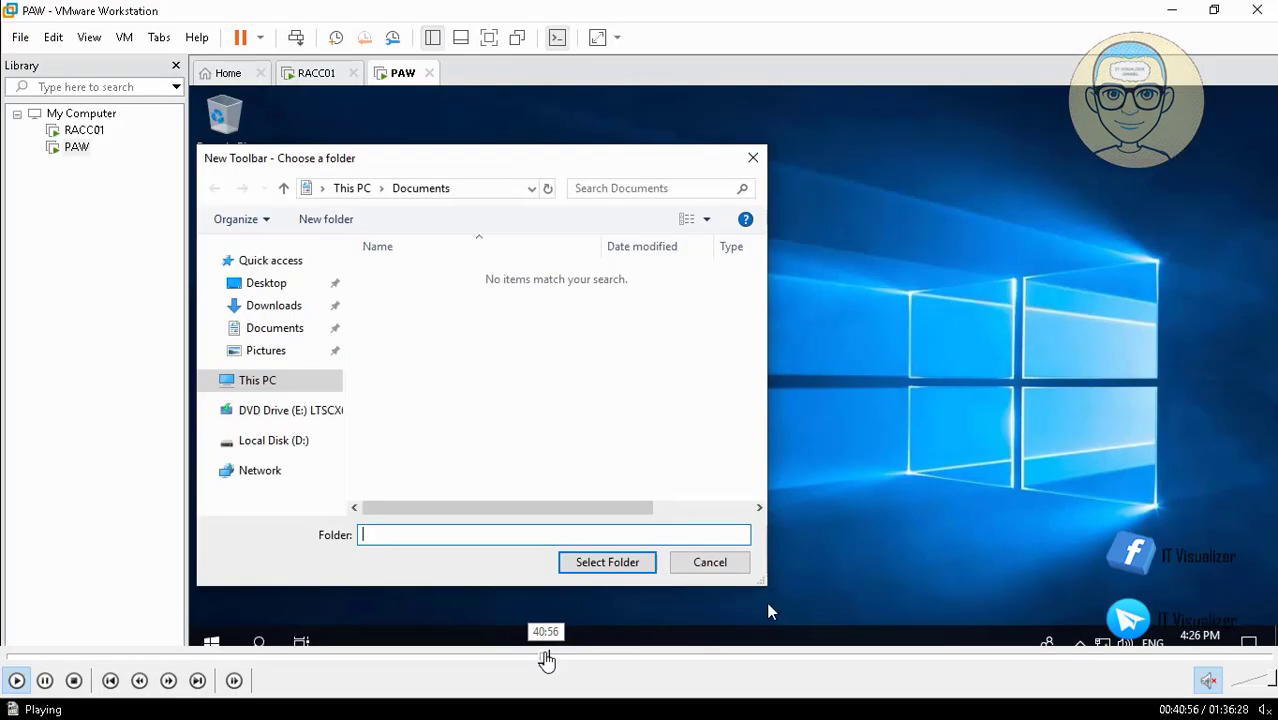
click(545, 657)
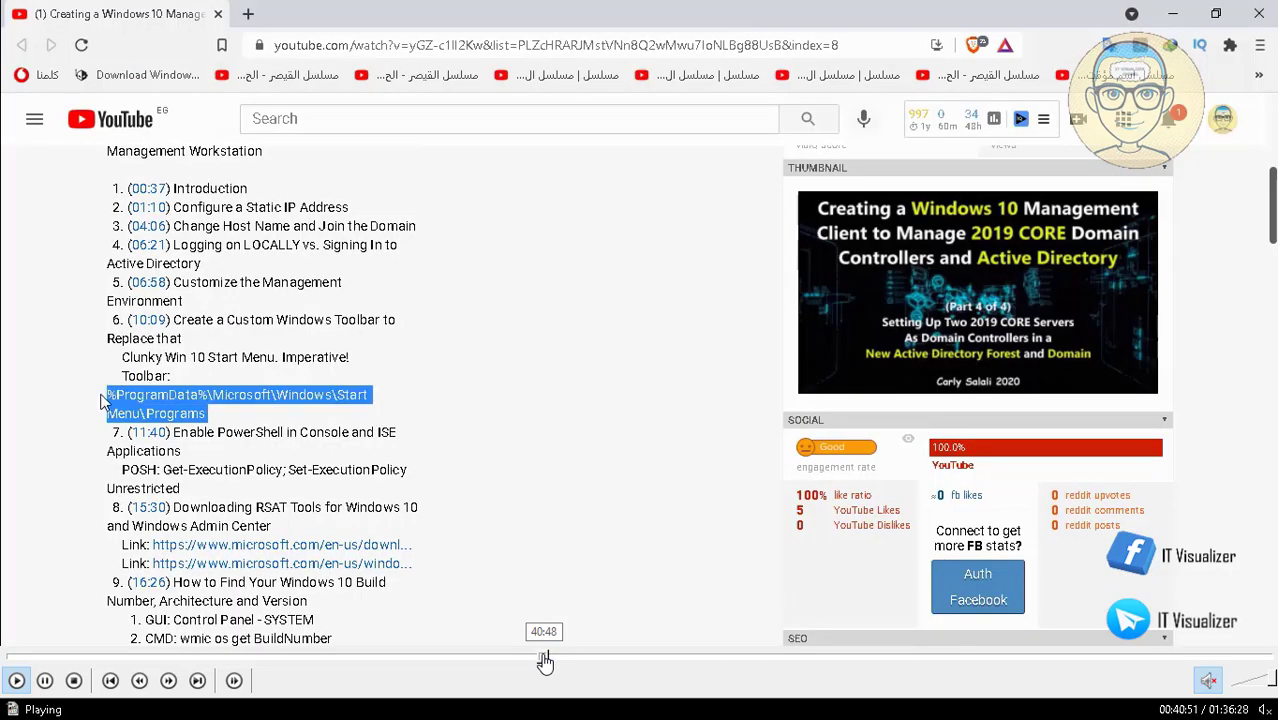
click(541, 657)
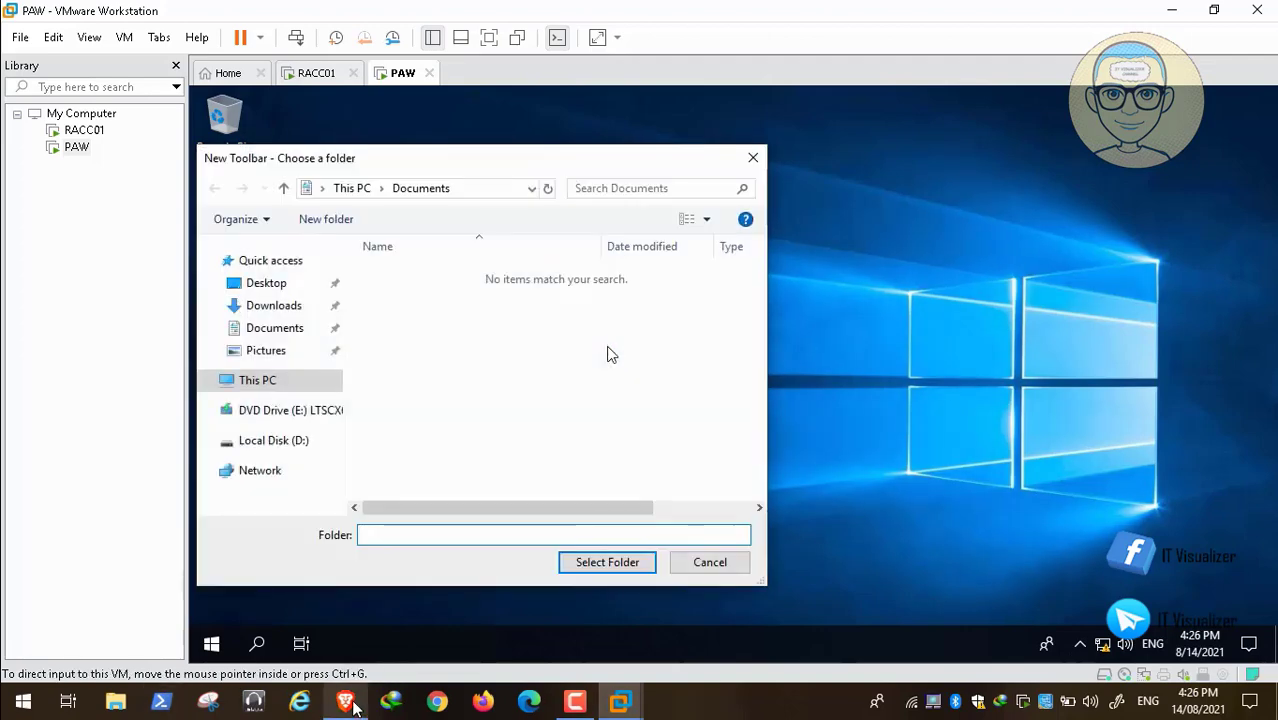
Copy %ProgramData%\Microsoft\Windows\Start Menu\Programs from the YouTube description in Brave and use it as the folder for PAW's new toolbar.
click(347, 706)
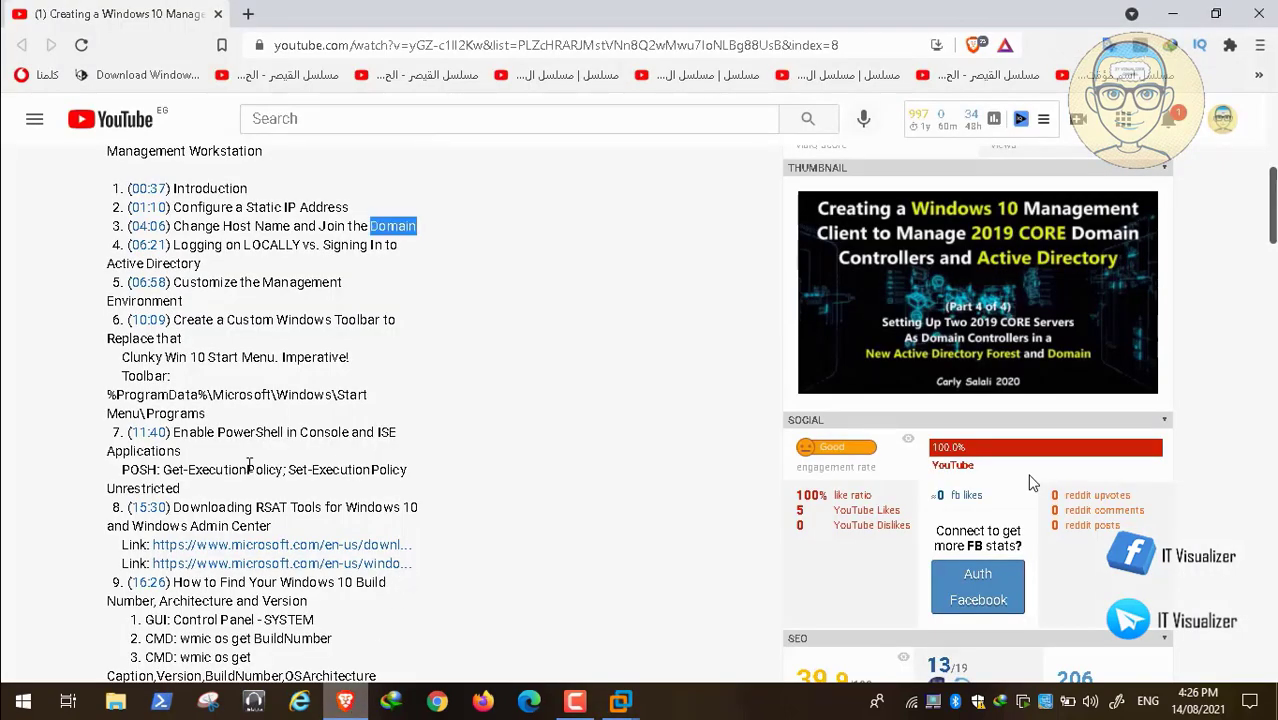
click(204, 413)
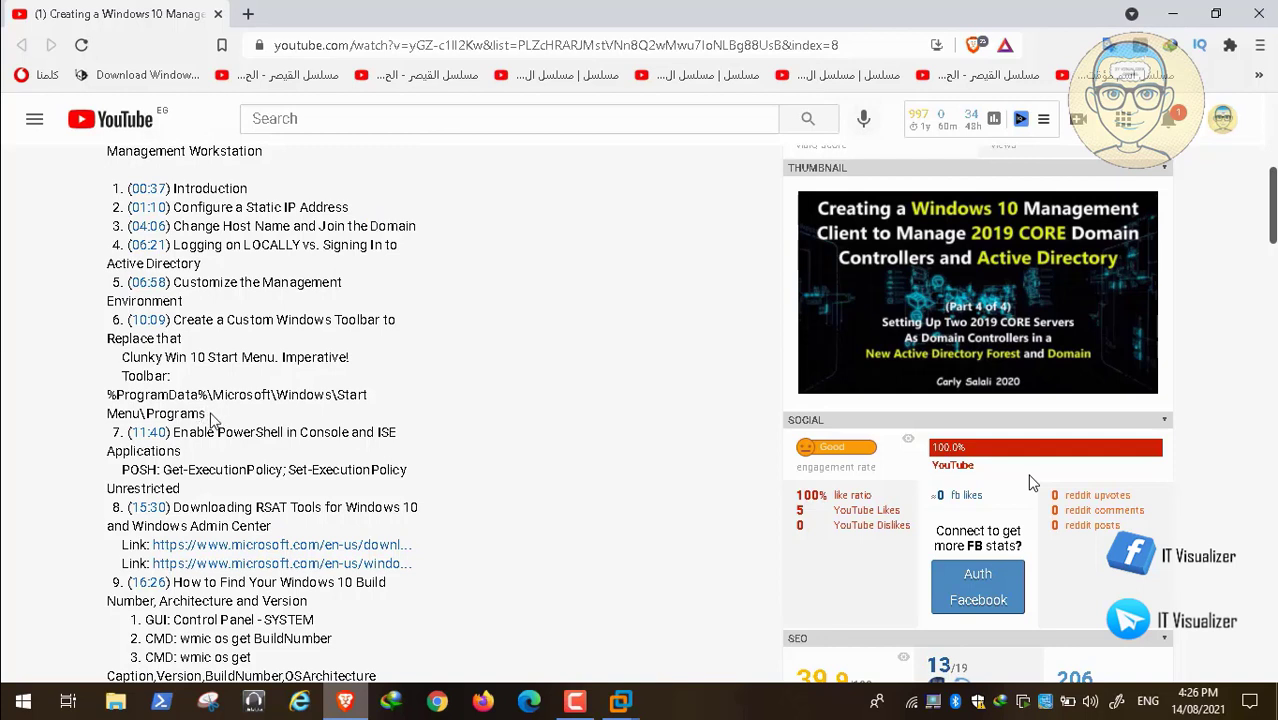
drag(204, 413, 104, 400)
key(ctrl+c)
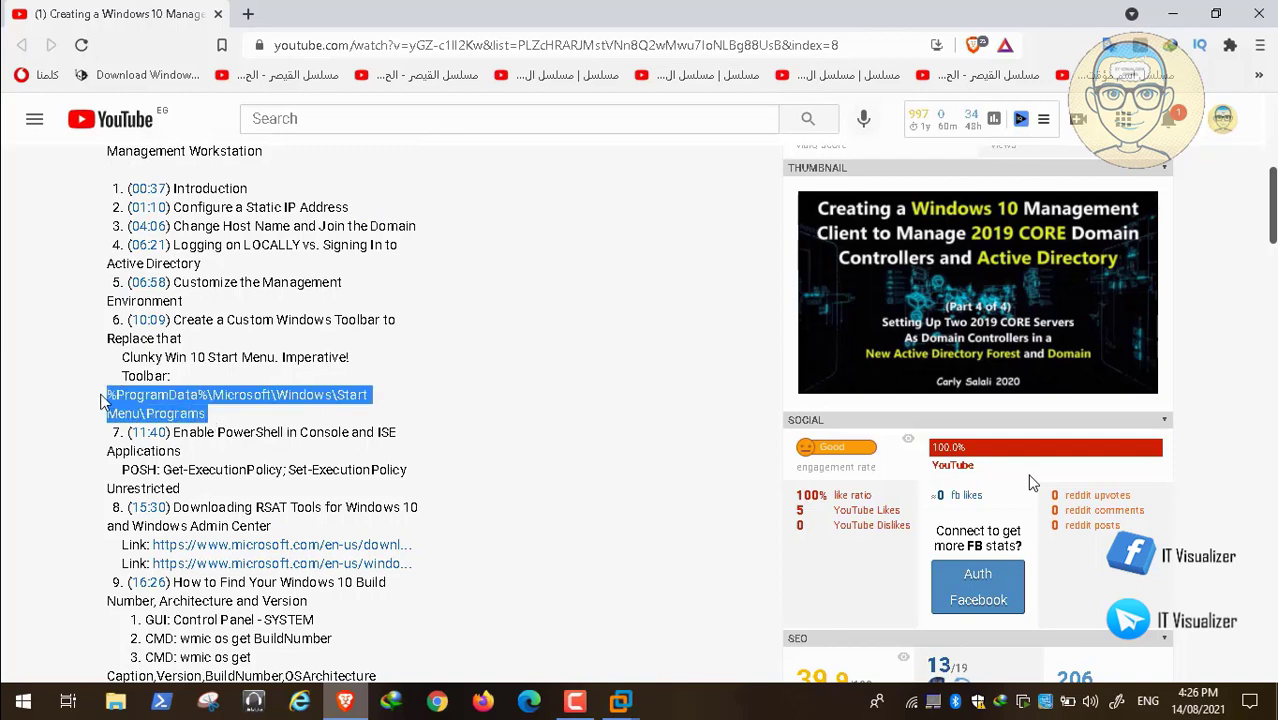
click(620, 702)
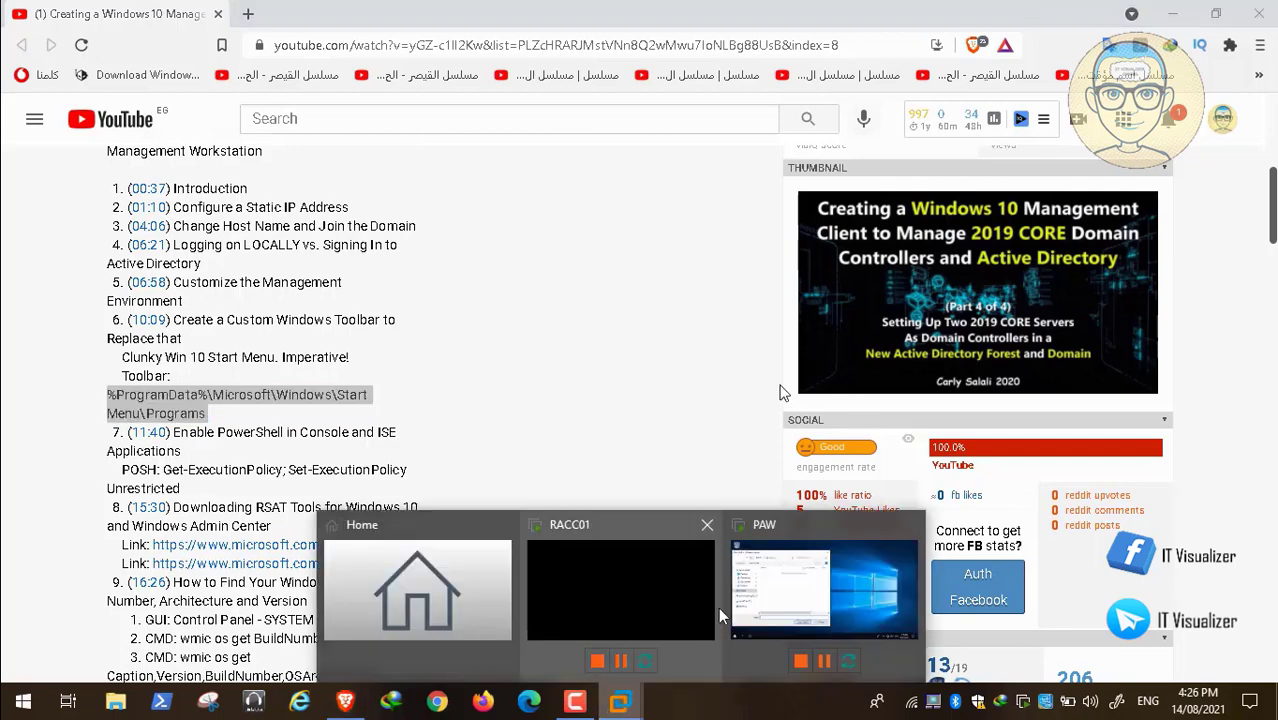
click(774, 604)
key(ctrl+v)
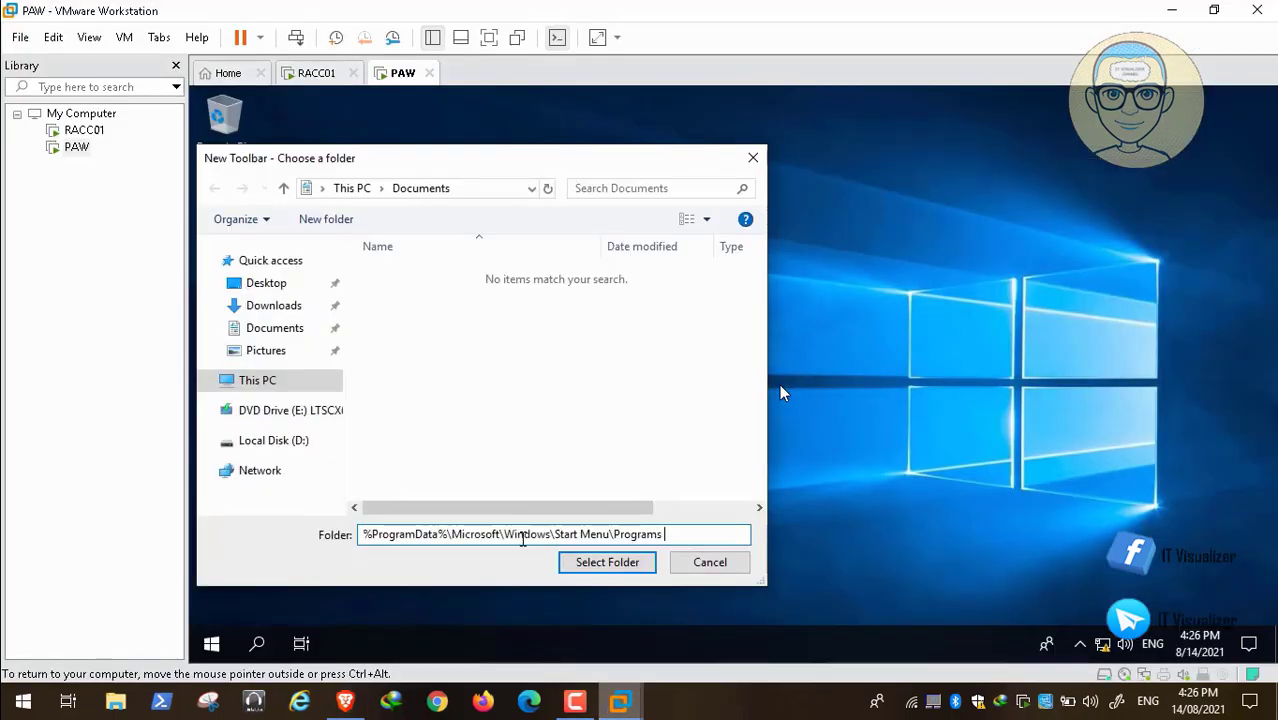
click(606, 562)
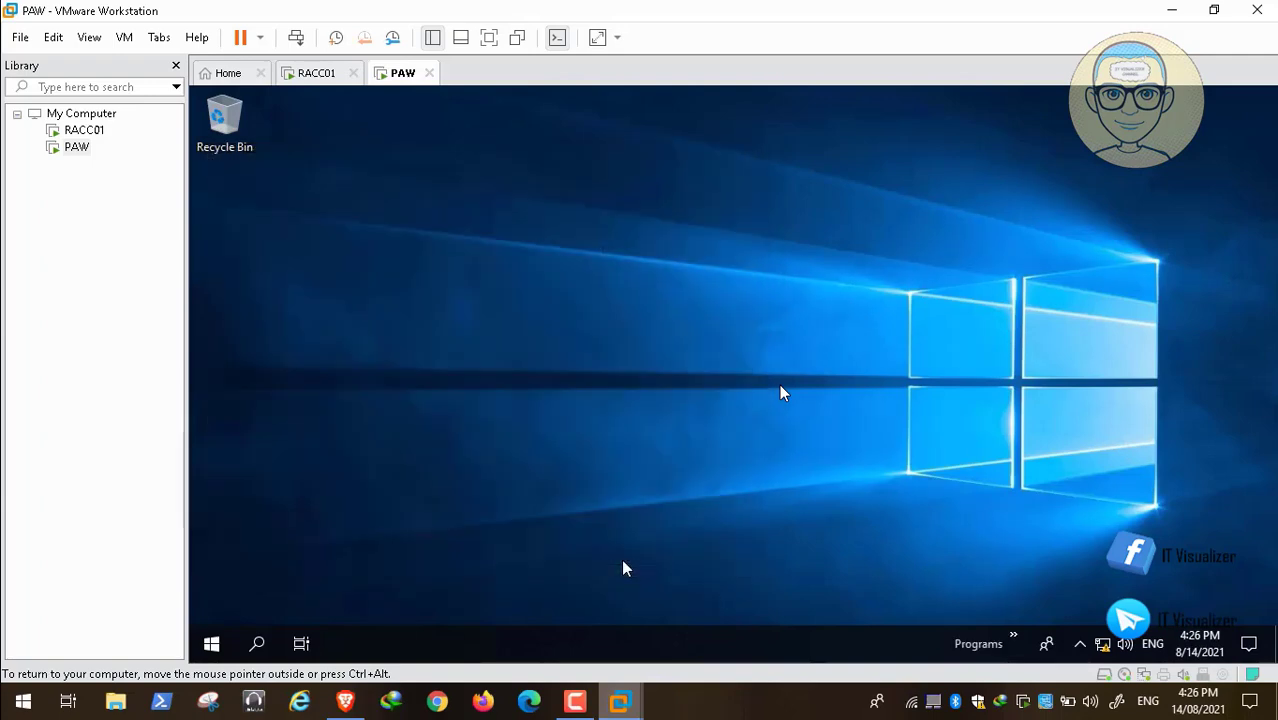
Open PAW's Programs toolbar and look through its Windows System, Windows Accessories and Startup folders.
click(1013, 641)
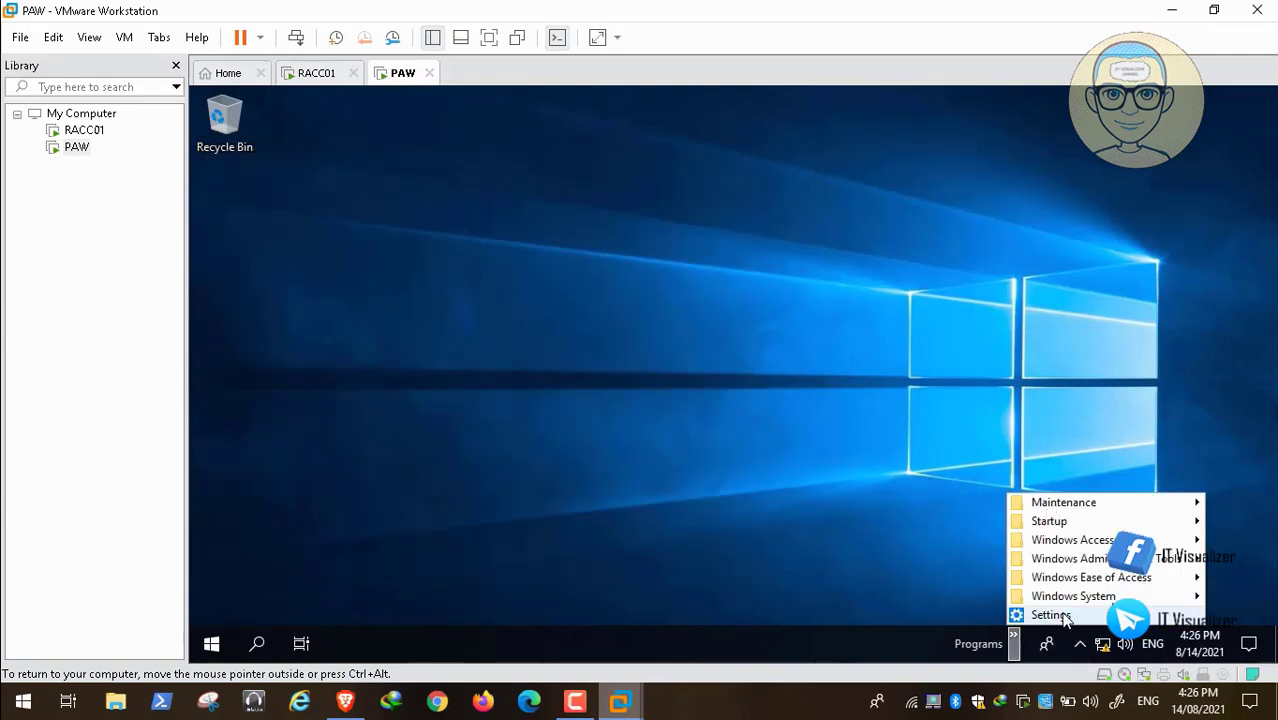
mouse_move(1079, 600)
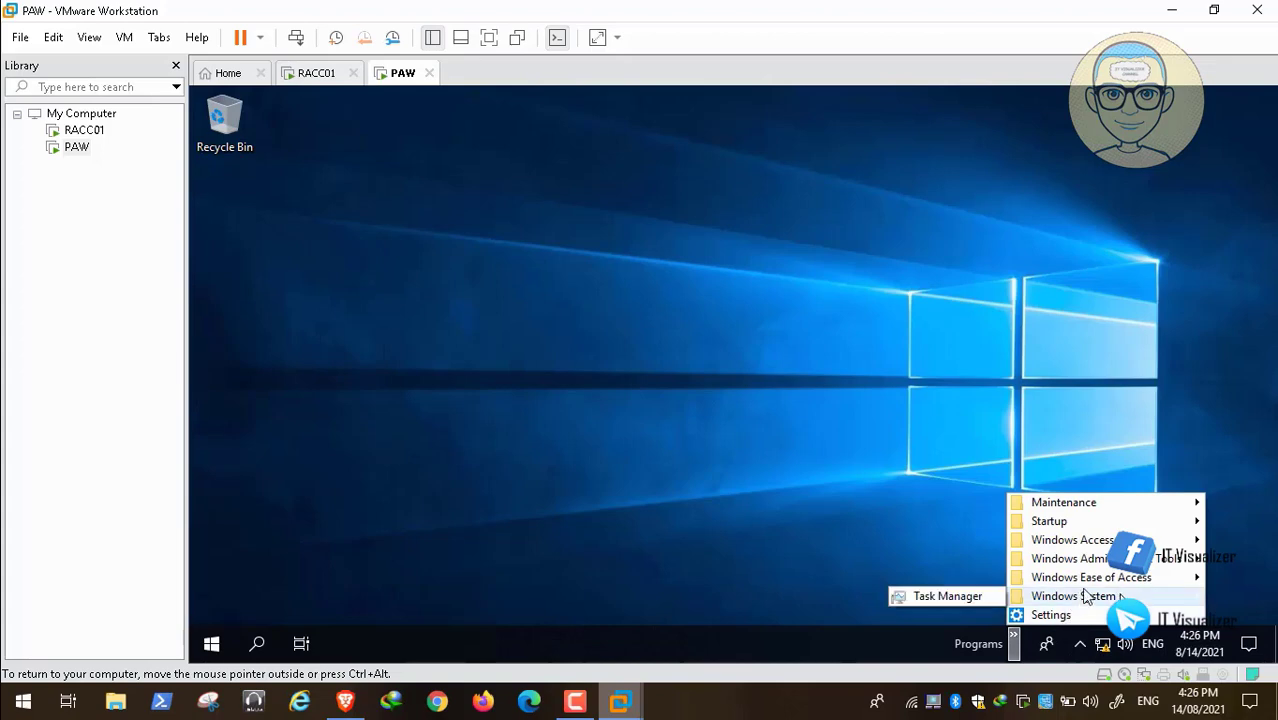
mouse_move(1100, 567)
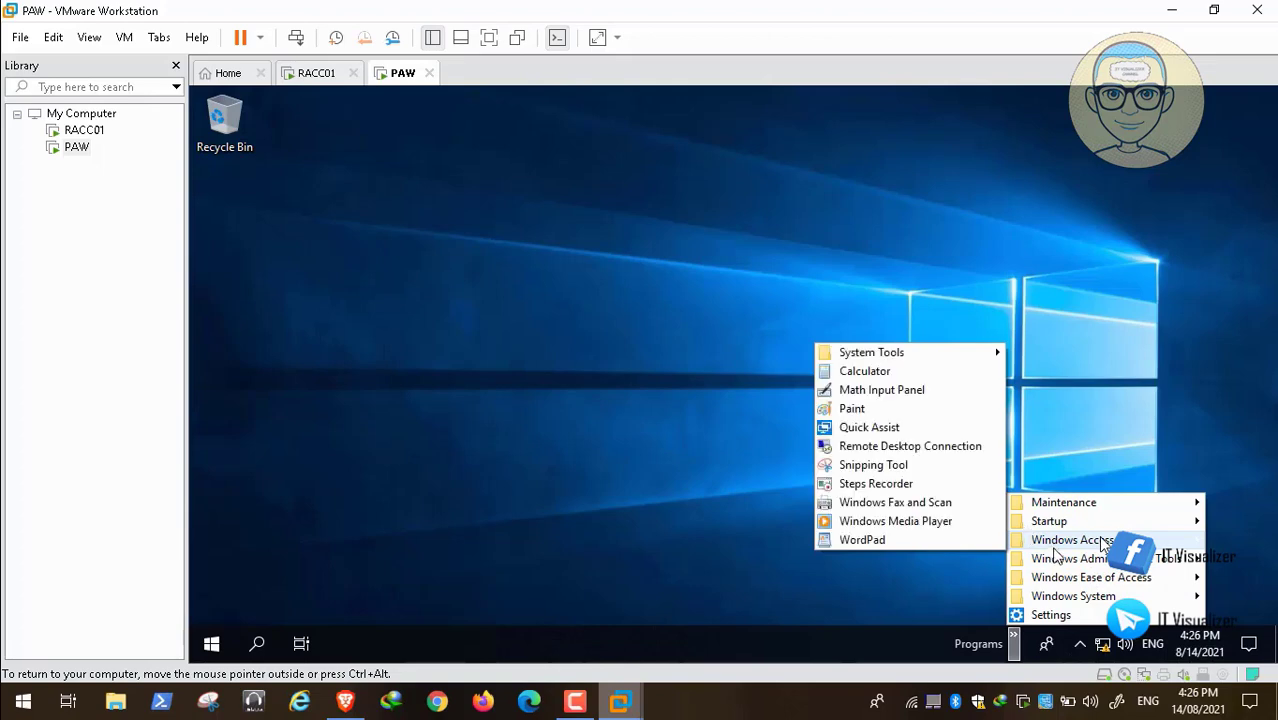
mouse_move(1070, 521)
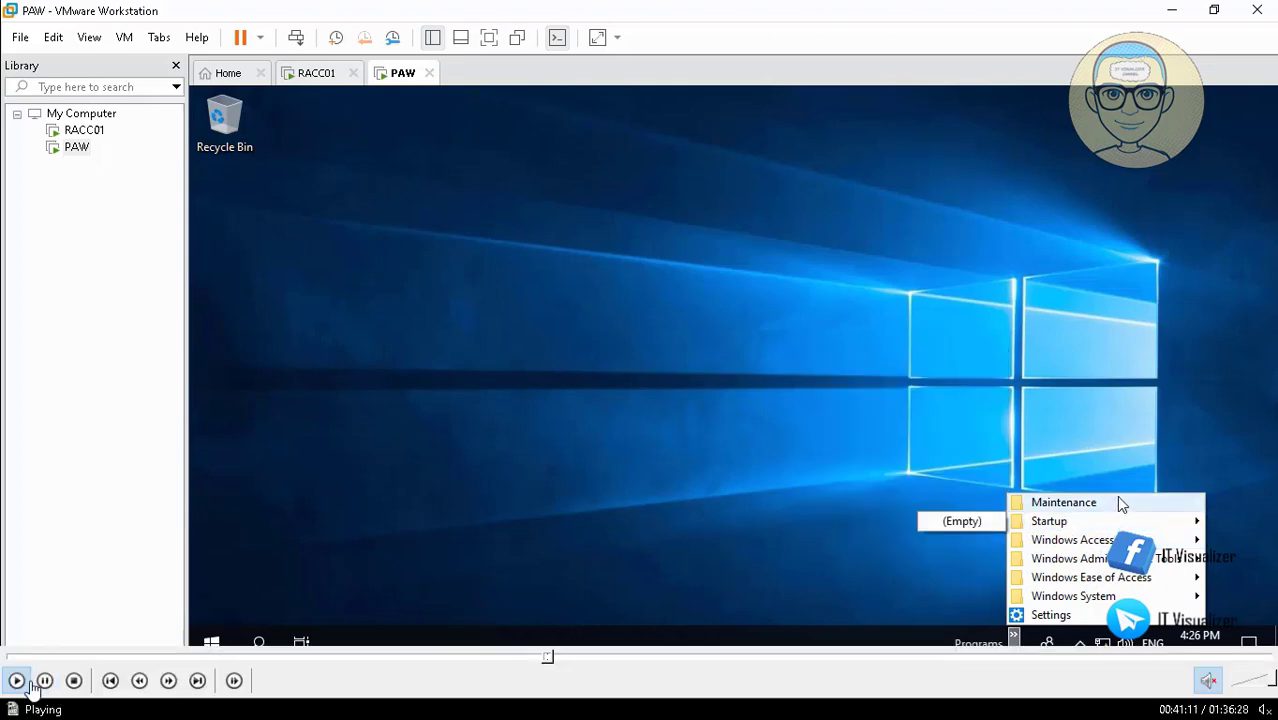
Pause the video playback, examine the host's classic and Windows 10 Start menus down to the W apps, and resume playback.
click(43, 681)
double_click(404, 313)
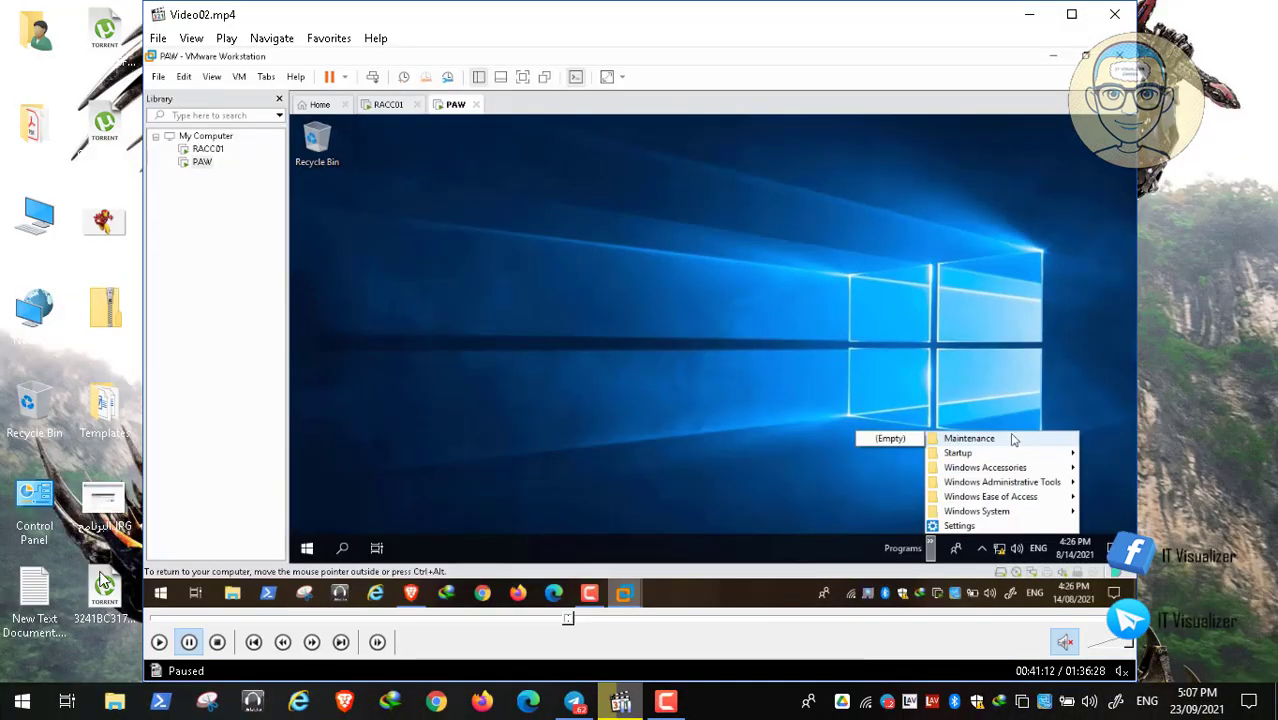
click(13, 706)
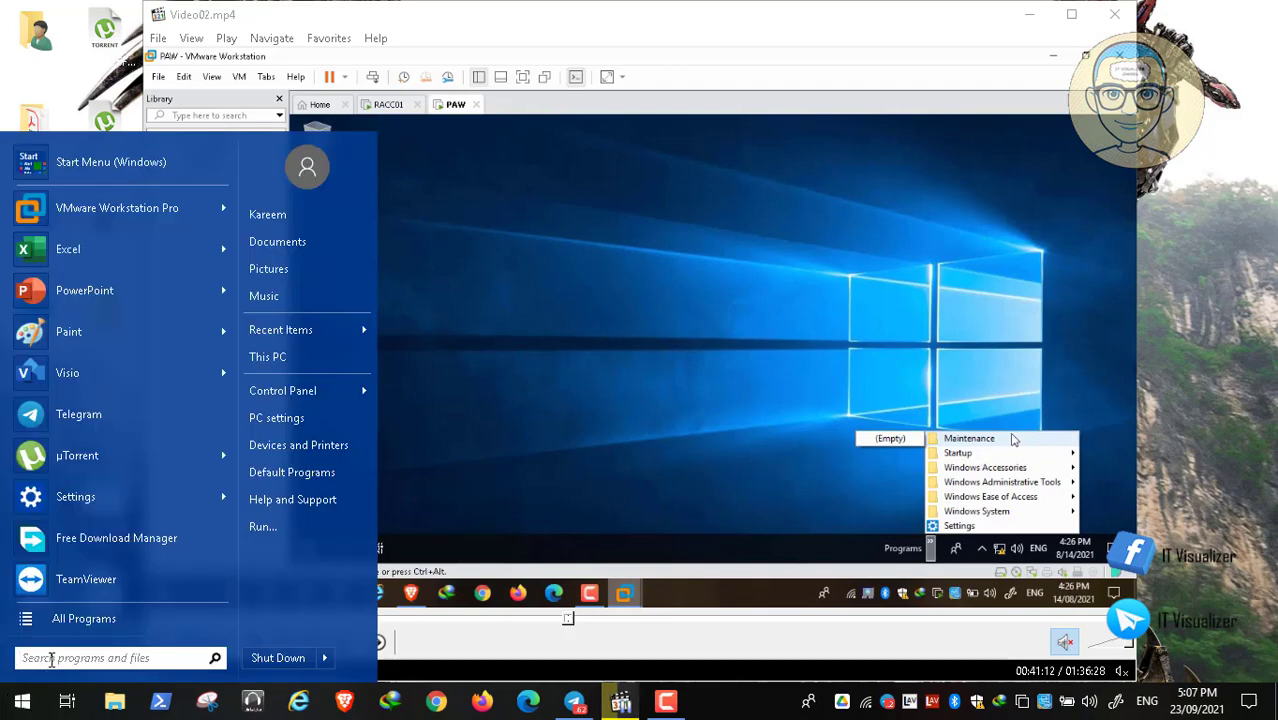
click(38, 172)
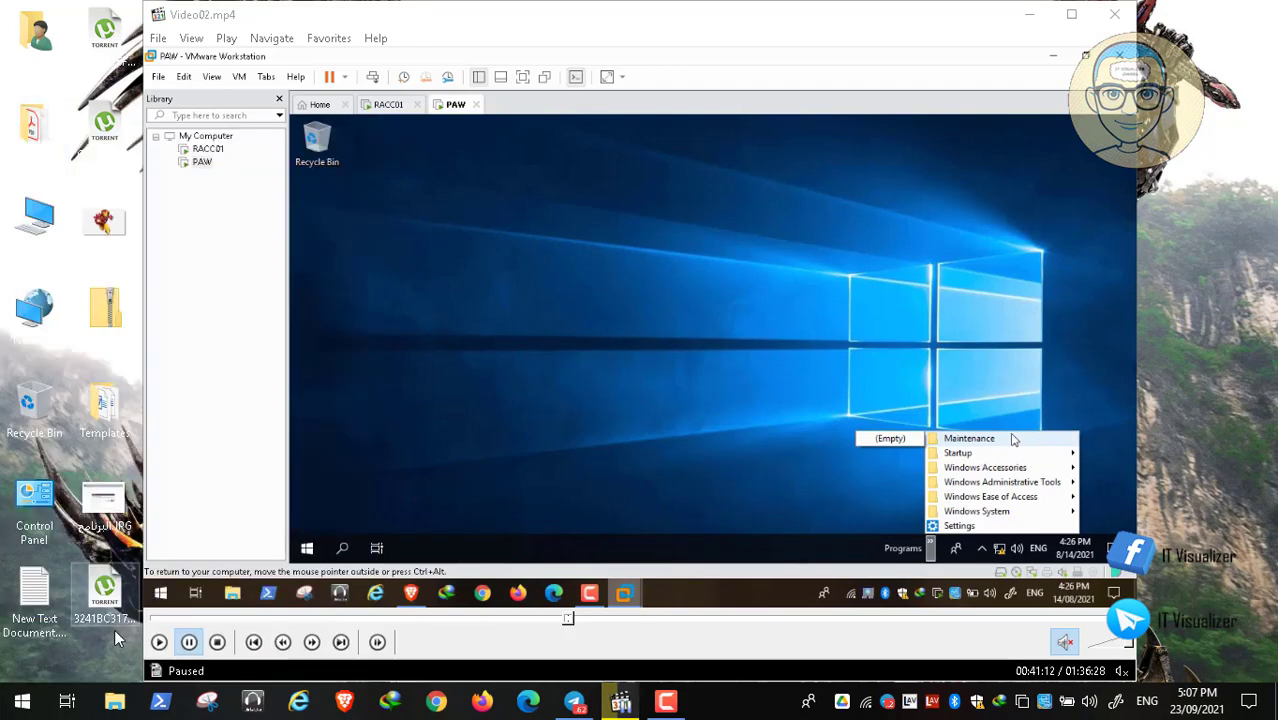
click(22, 700)
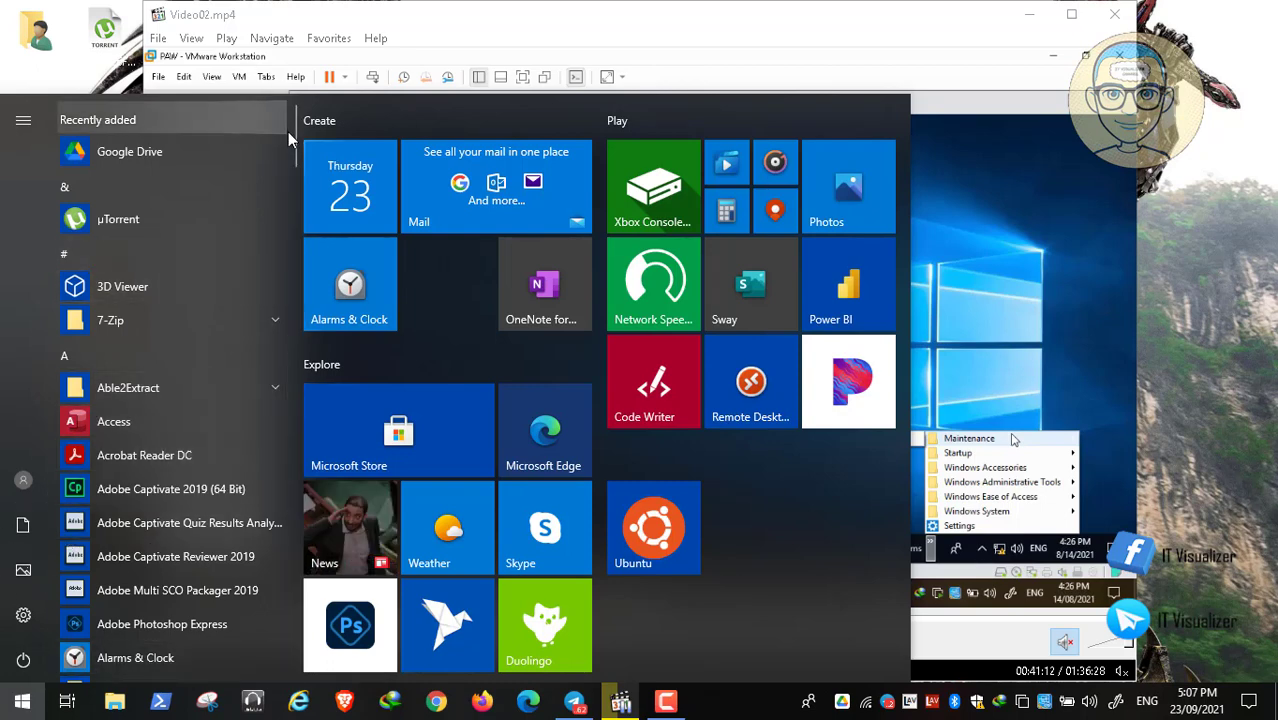
drag(292, 142, 296, 615)
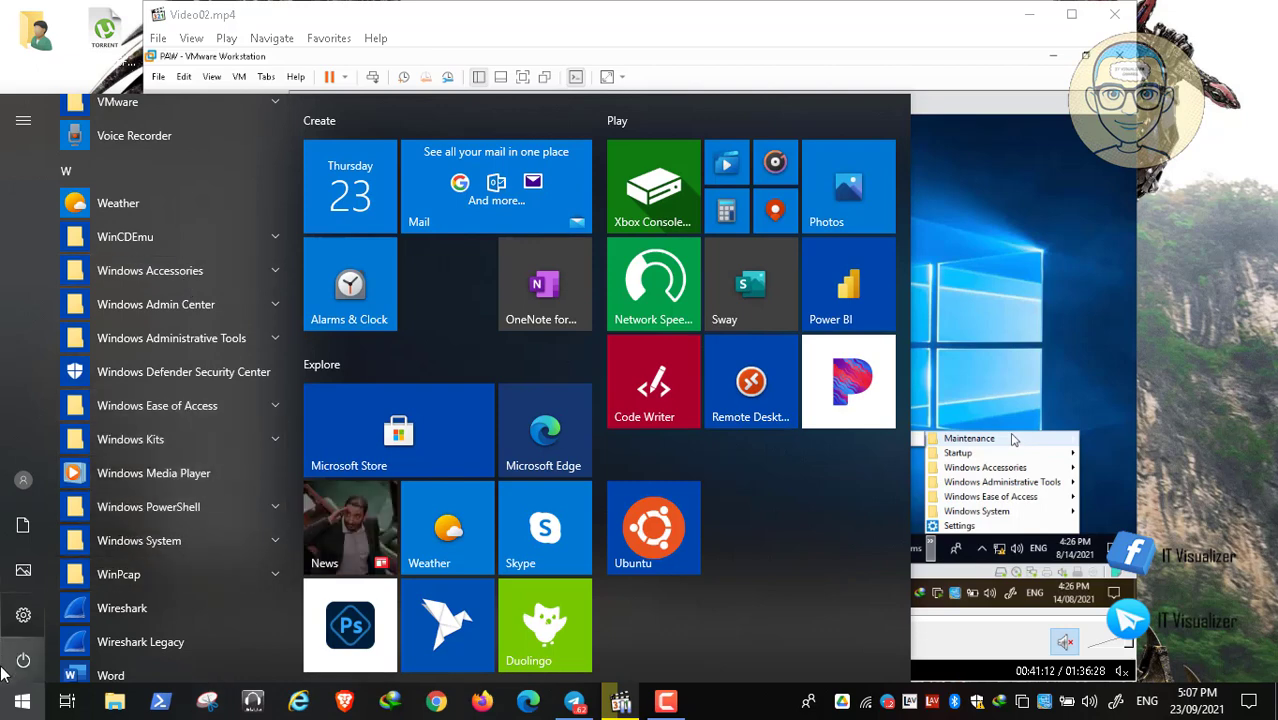
click(22, 701)
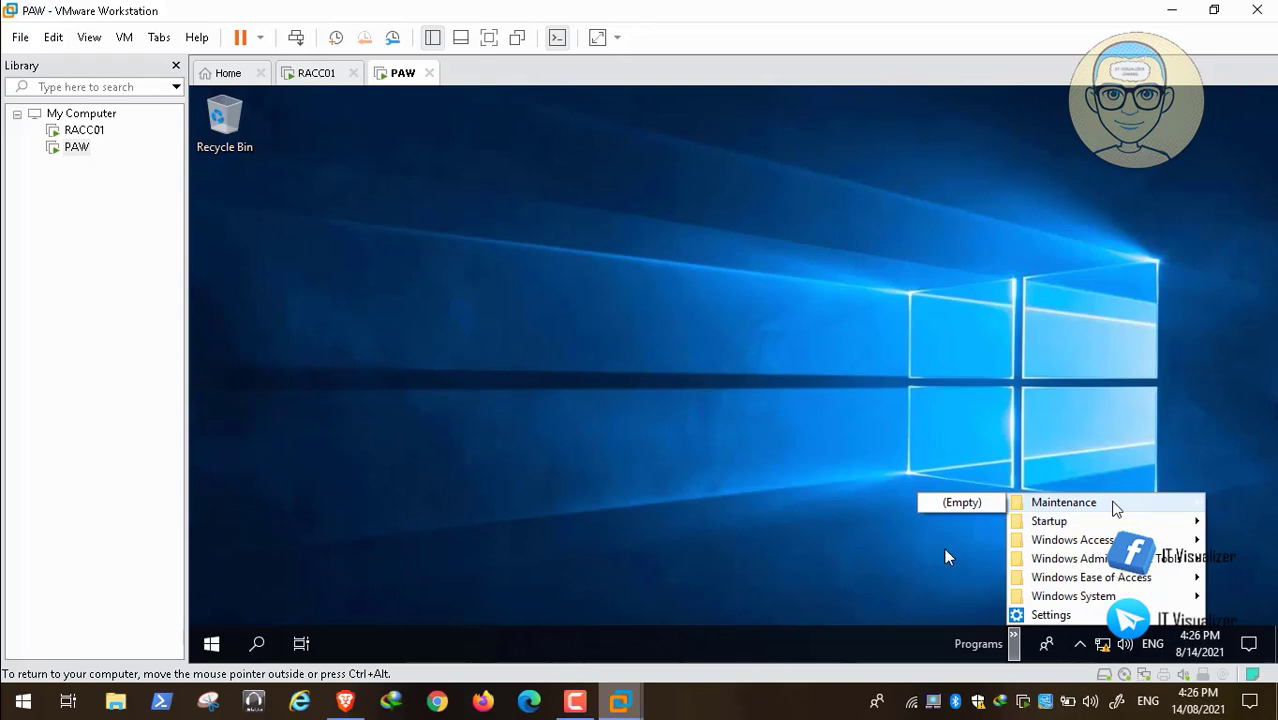
mouse_move(940, 718)
click(15, 682)
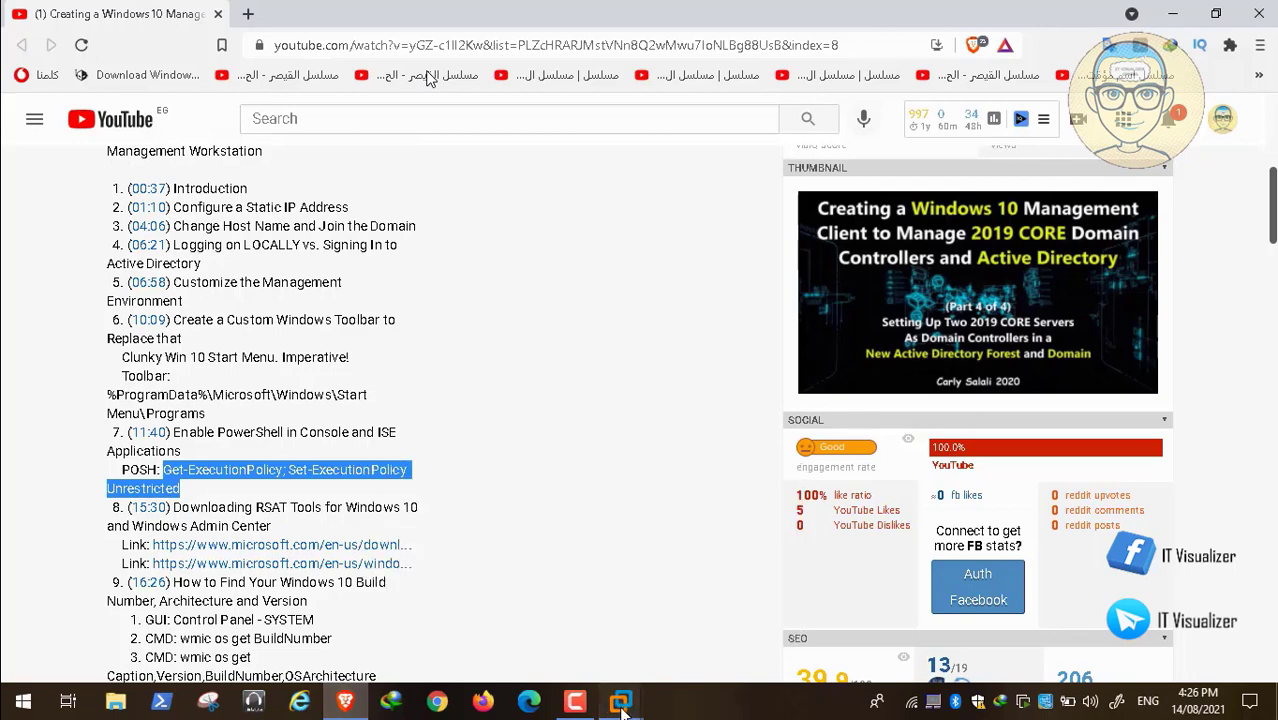
Return to PAW in VMware Workstation and view the Windows PowerShell group among its Start menu programs.
mouse_move(620, 692)
click(770, 608)
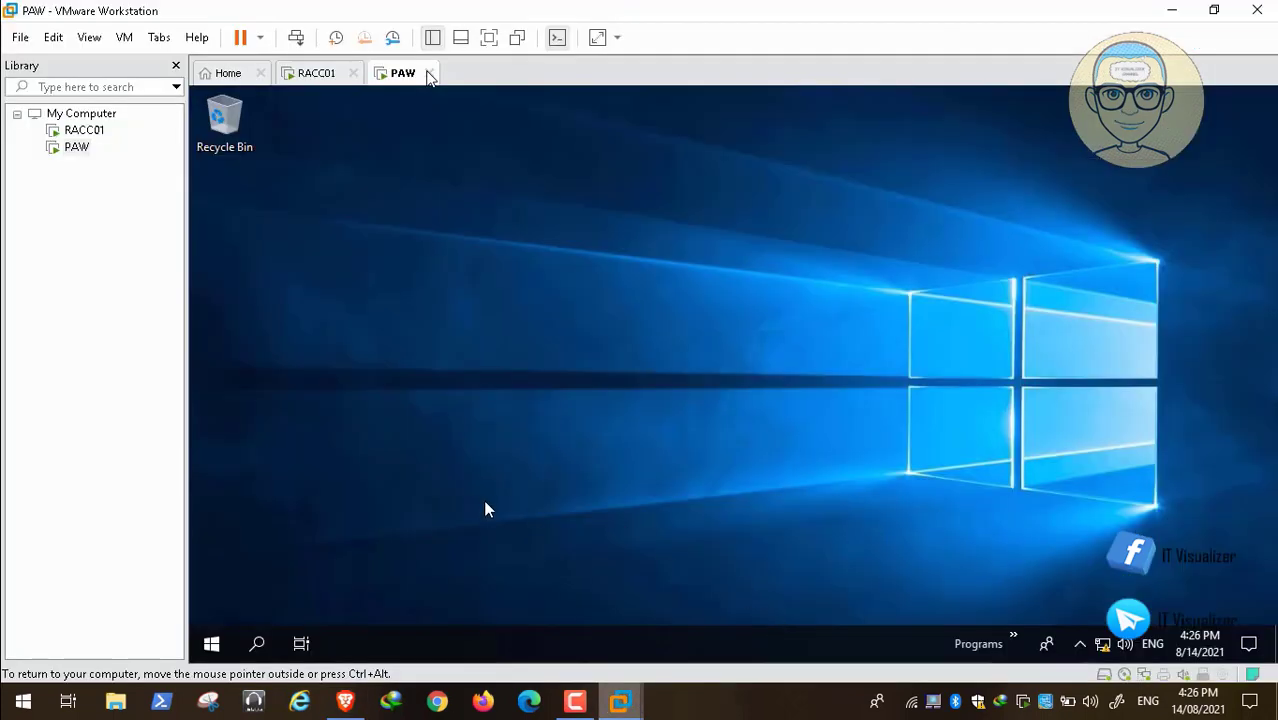
click(210, 645)
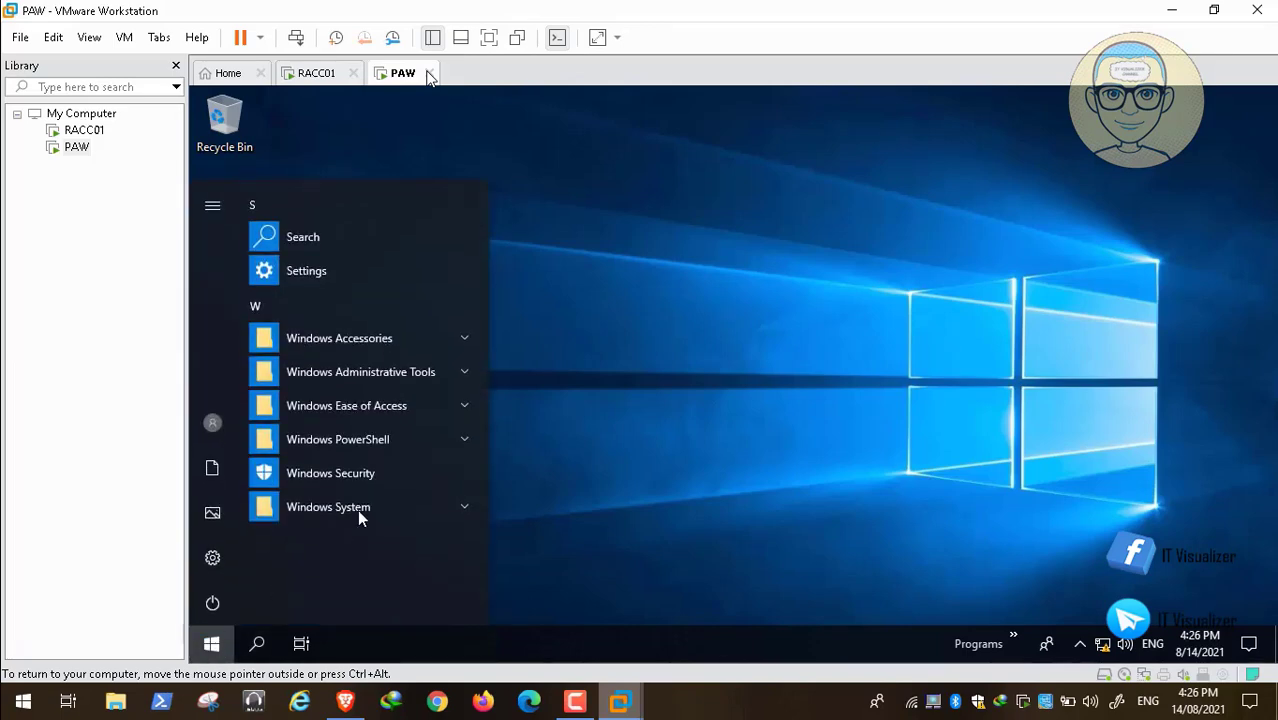
click(411, 438)
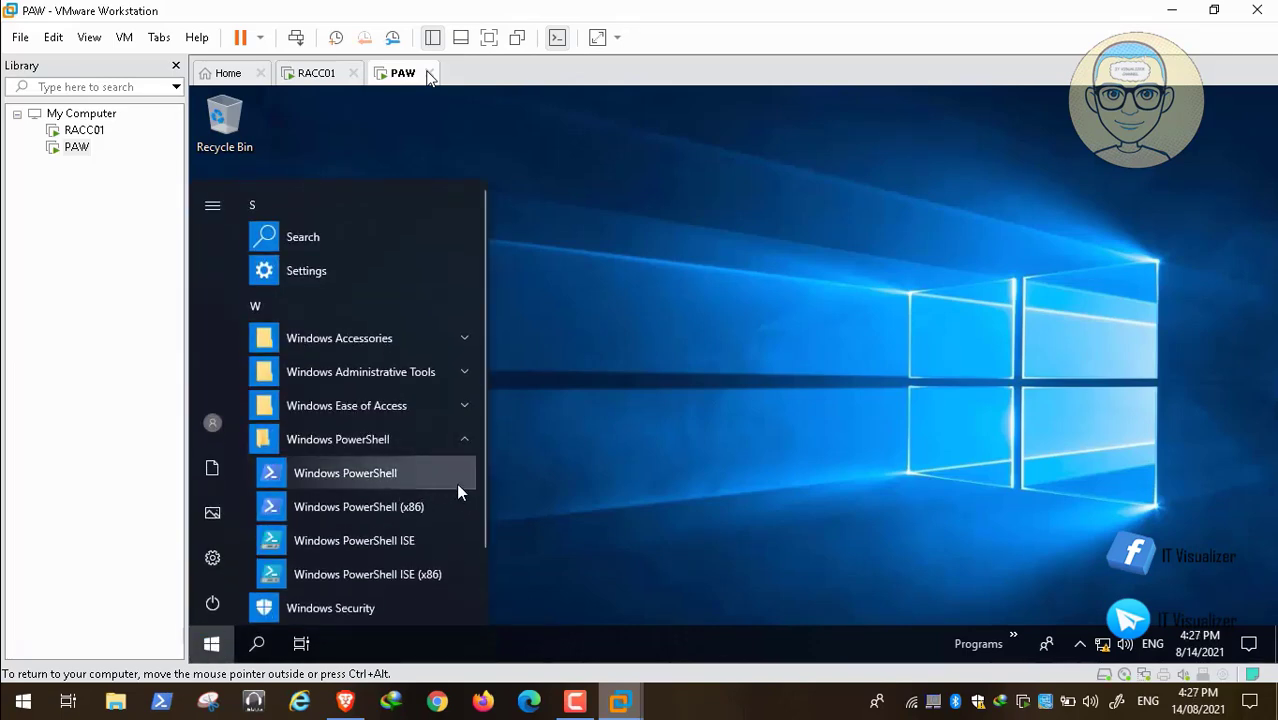
drag(481, 409, 481, 537)
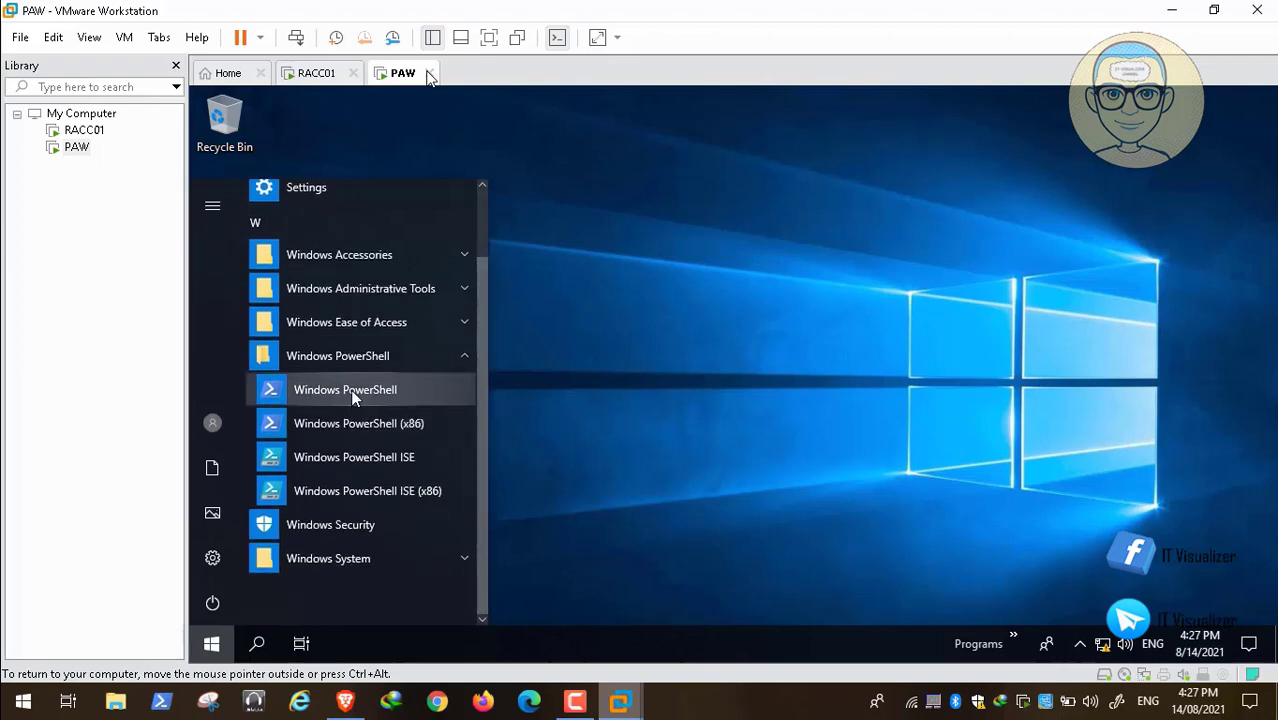
Search PAW for "control" and open the file location of the Control Panel shortcut.
click(257, 645)
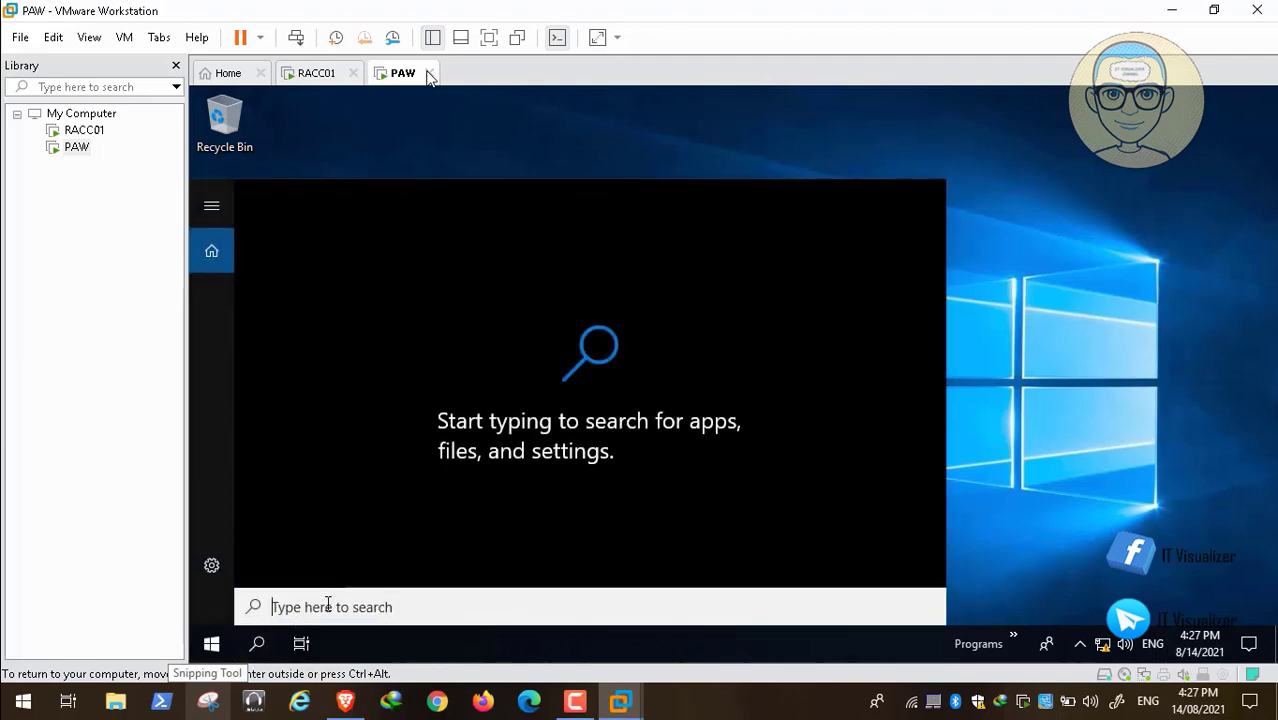
text(control)
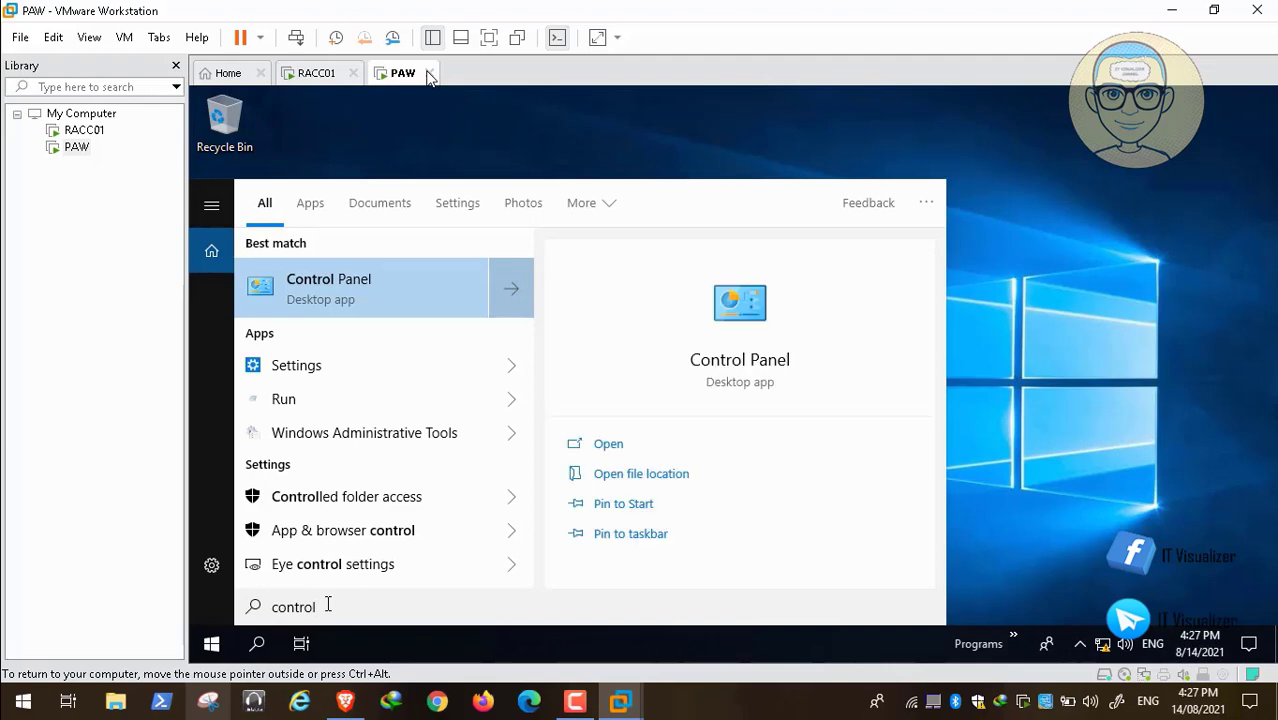
right_click(312, 291)
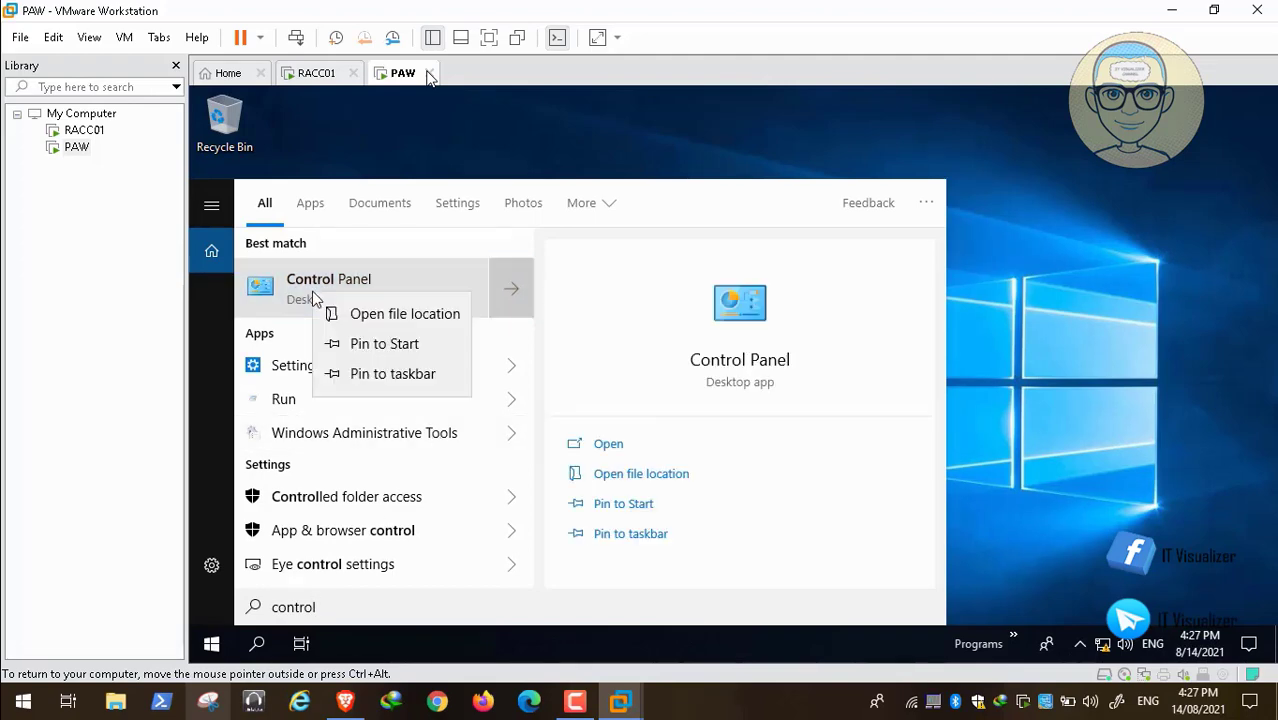
click(362, 316)
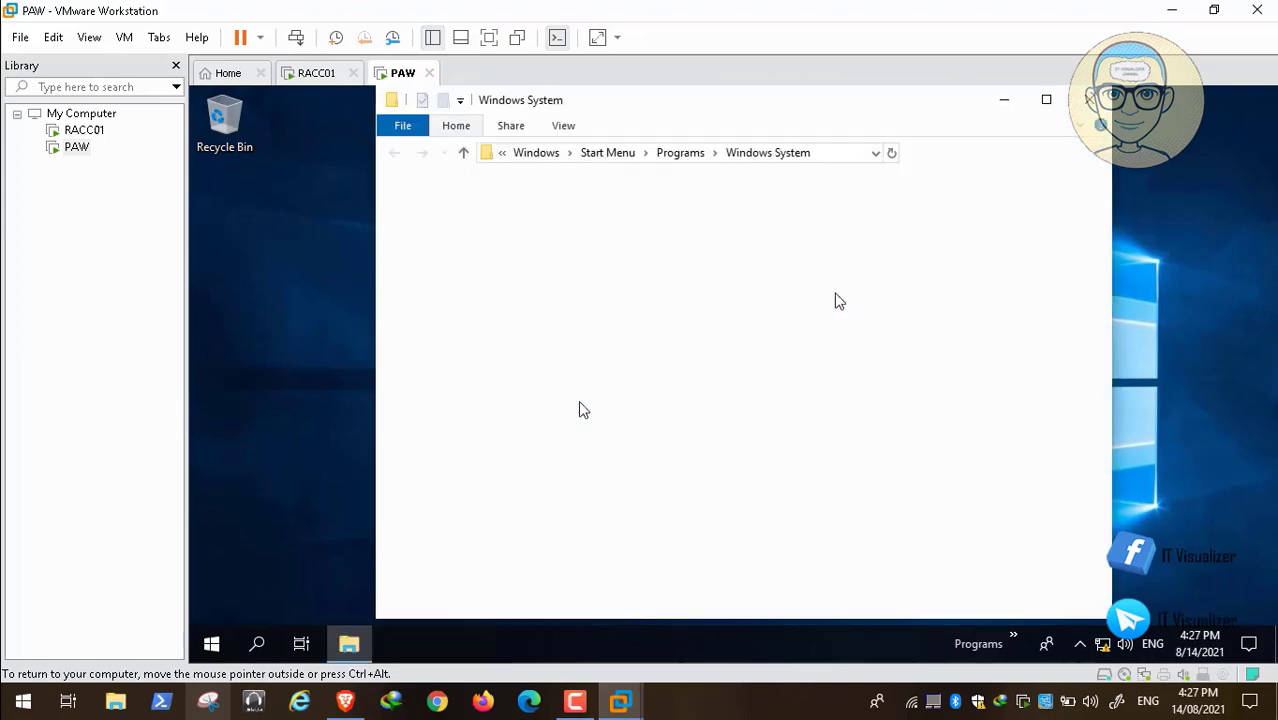
mouse_move(136, 691)
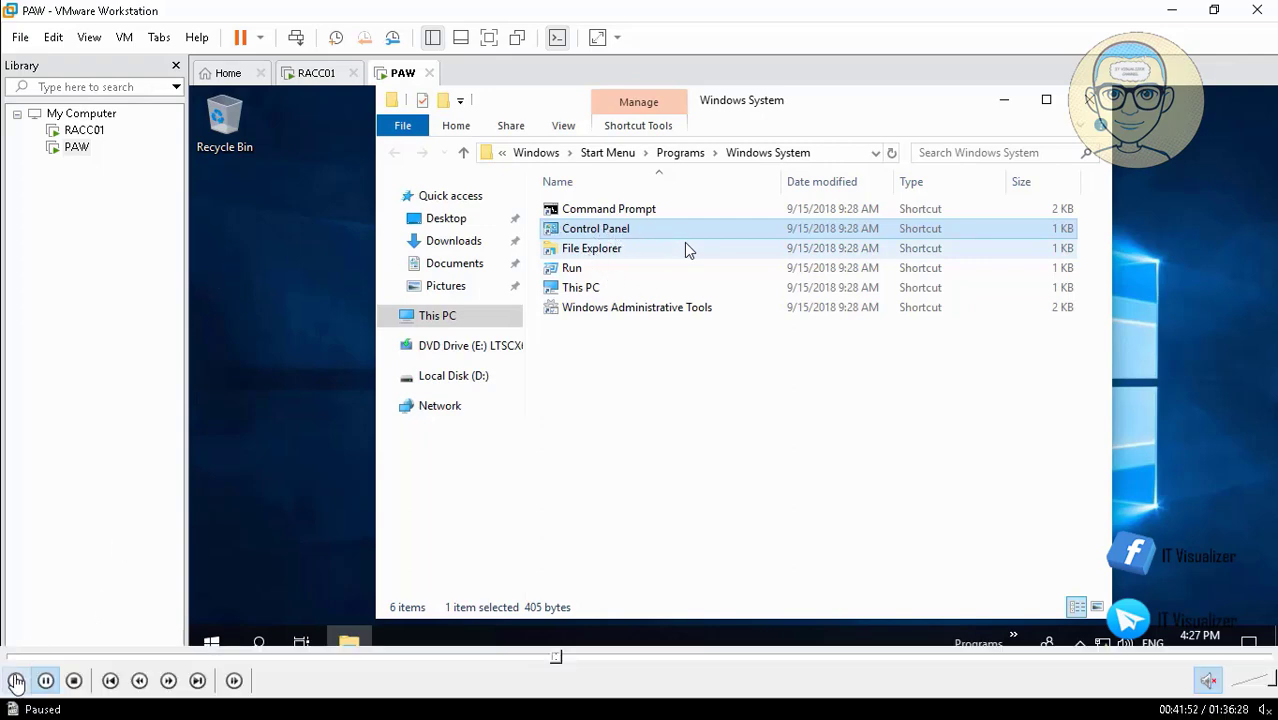
click(15, 679)
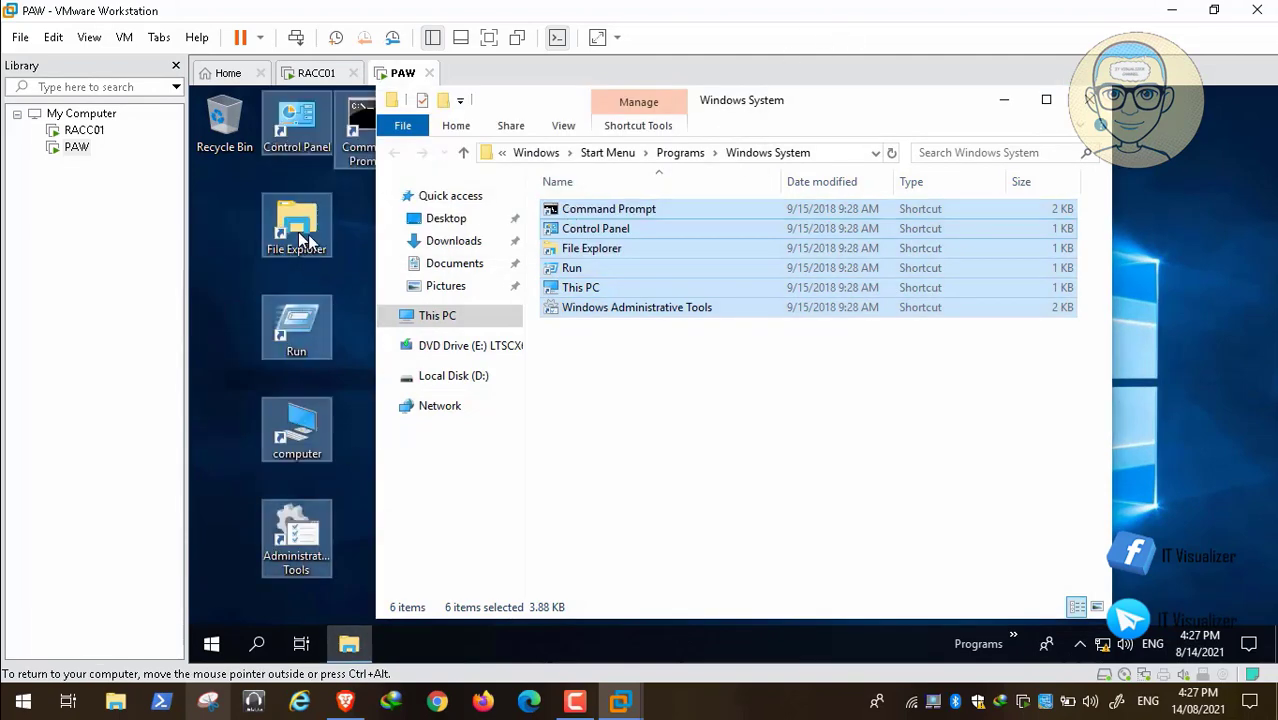
Place the six Windows System shortcuts on PAW's desktop, shifted into the Recycle Bin's column, and close the folder window.
drag(299, 233, 252, 235)
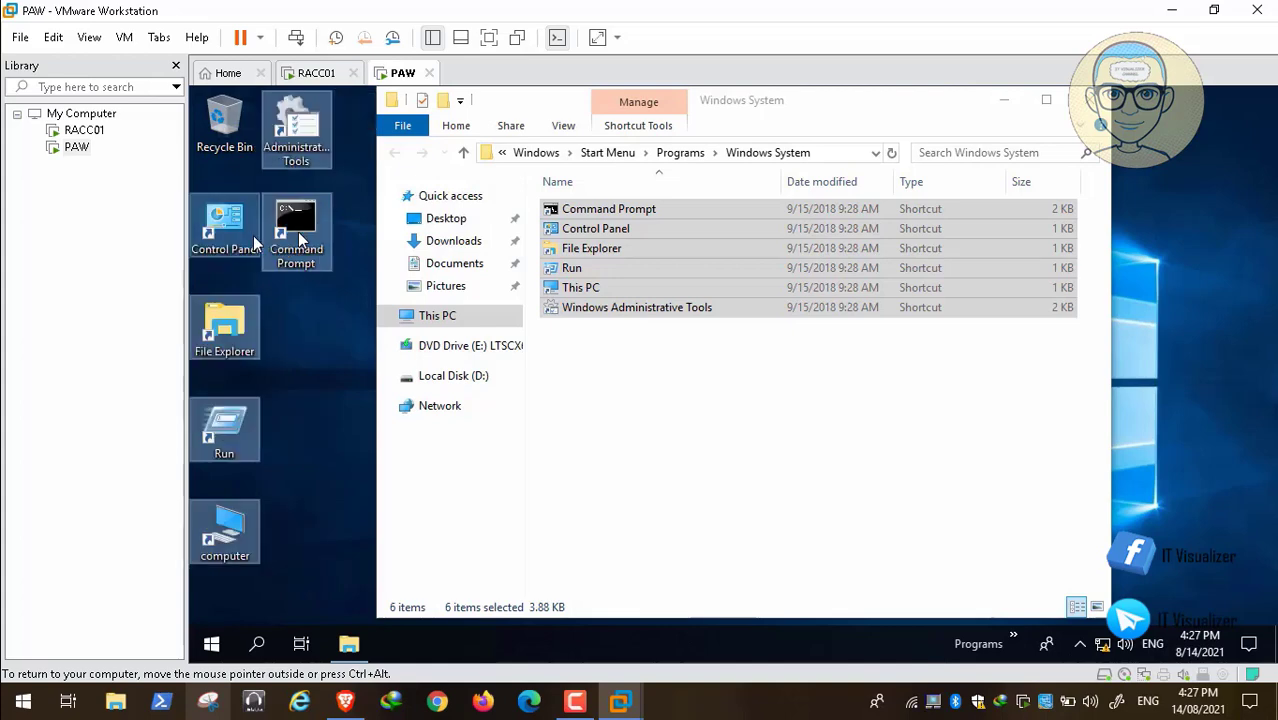
click(313, 352)
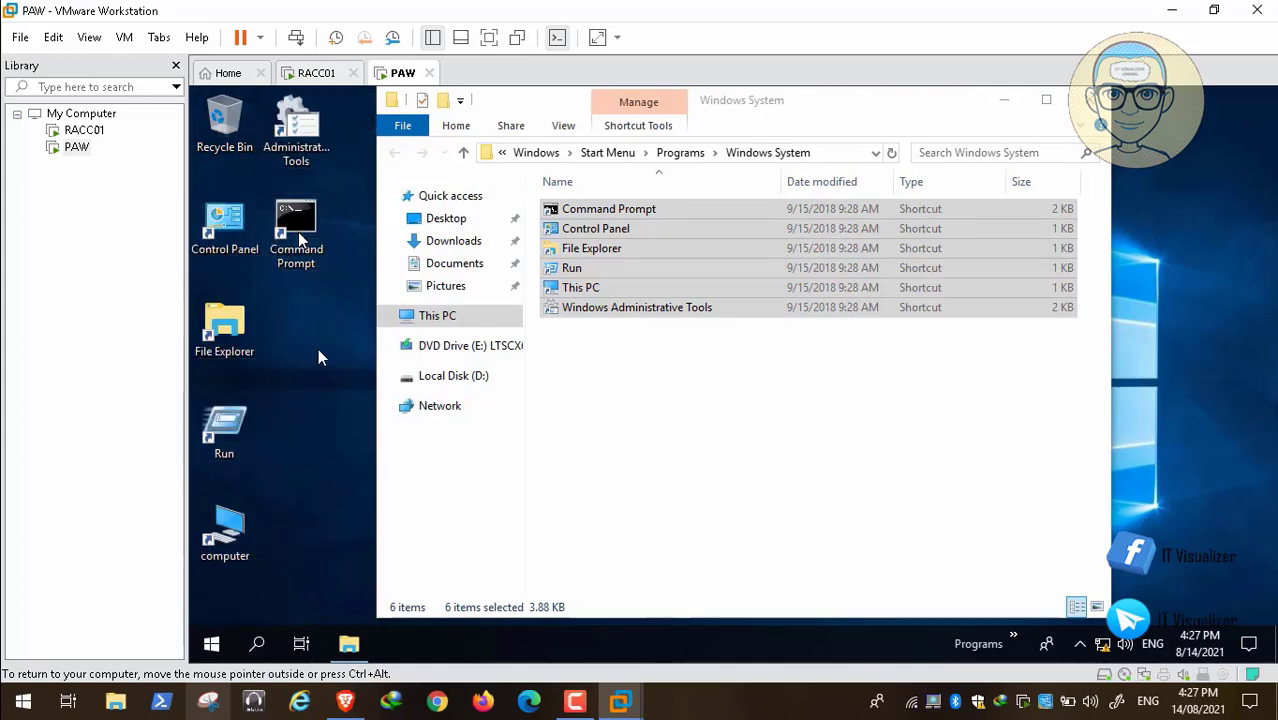
click(1086, 104)
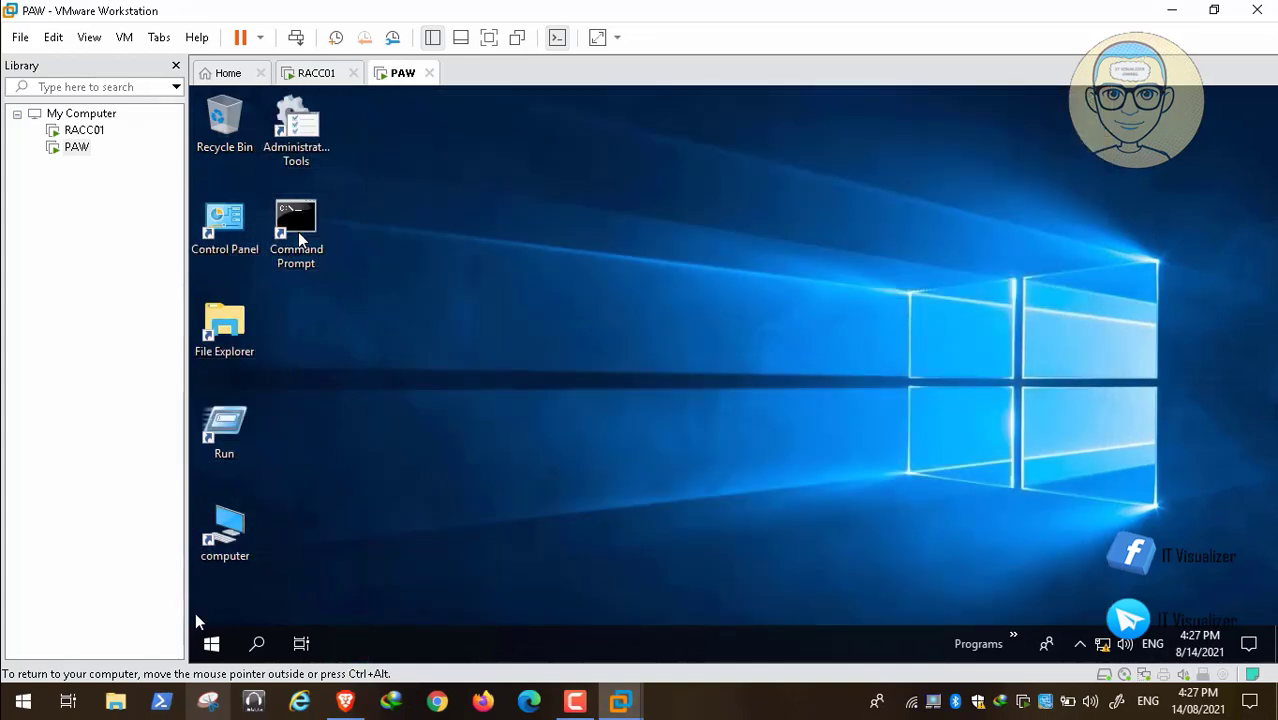
Search PAW for "cmd", view the Command Prompt shortcut's file location, and close the folder window.
click(253, 642)
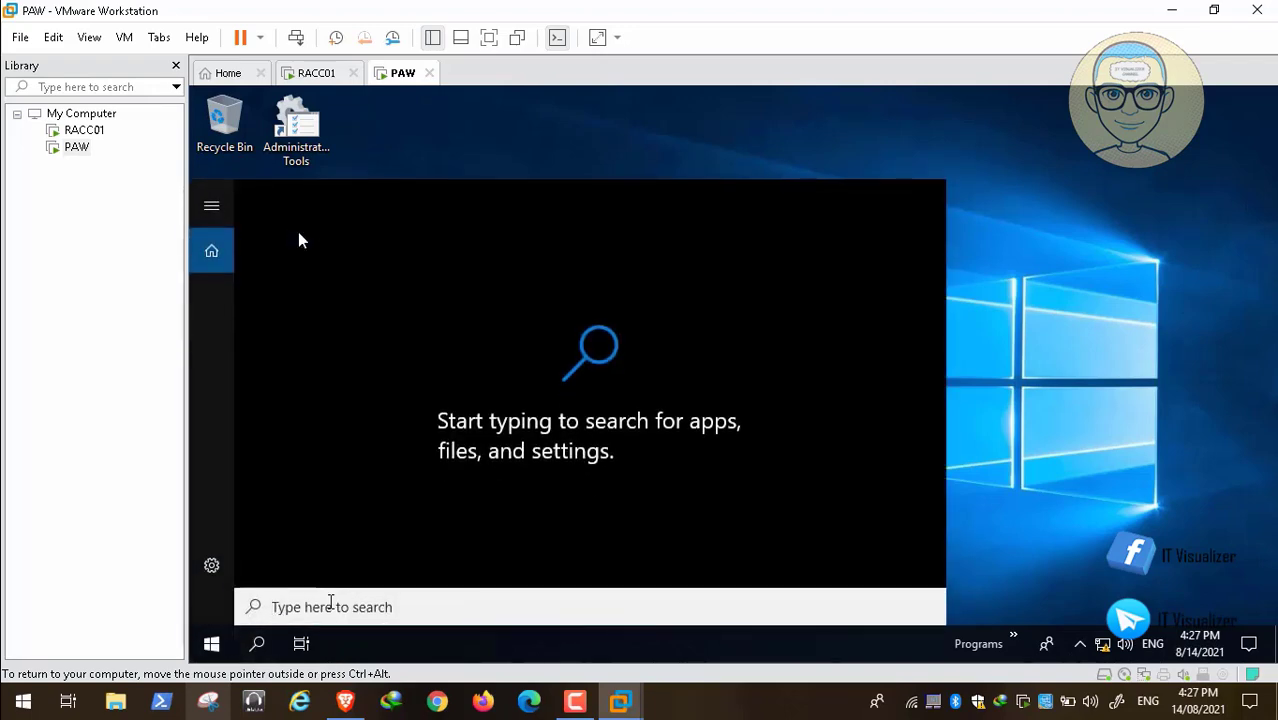
text(cmd)
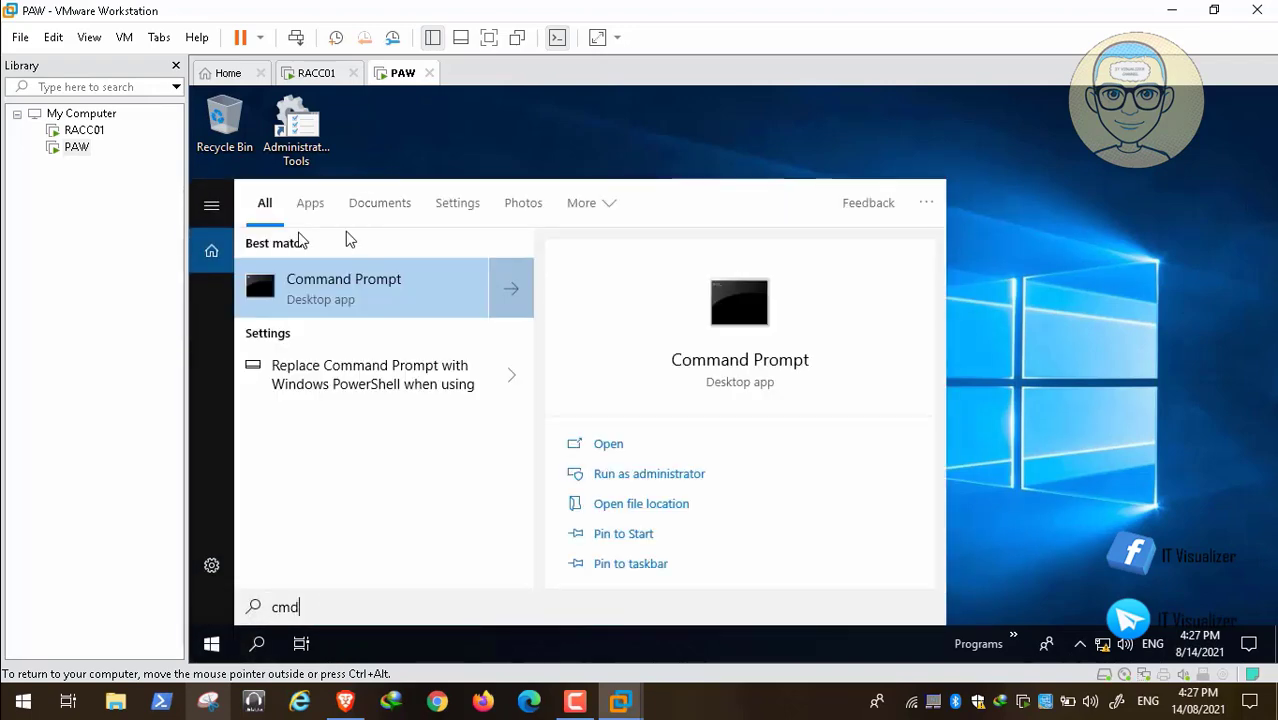
right_click(341, 281)
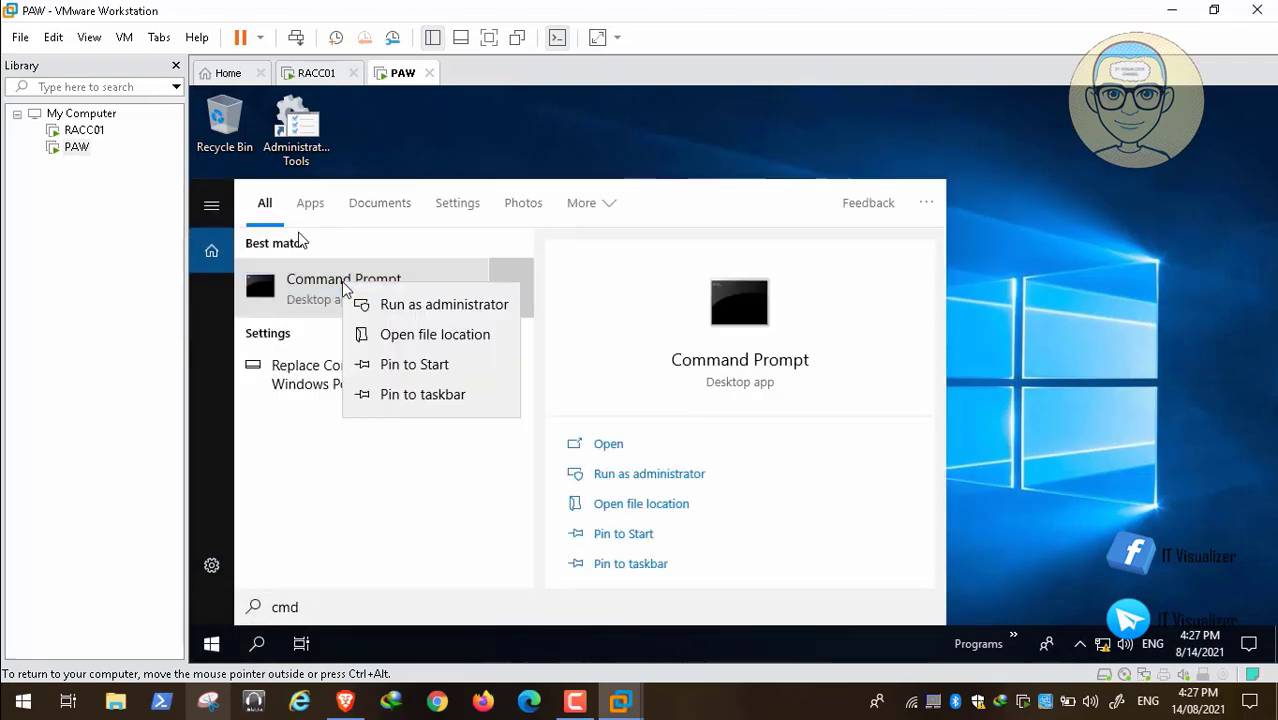
click(413, 337)
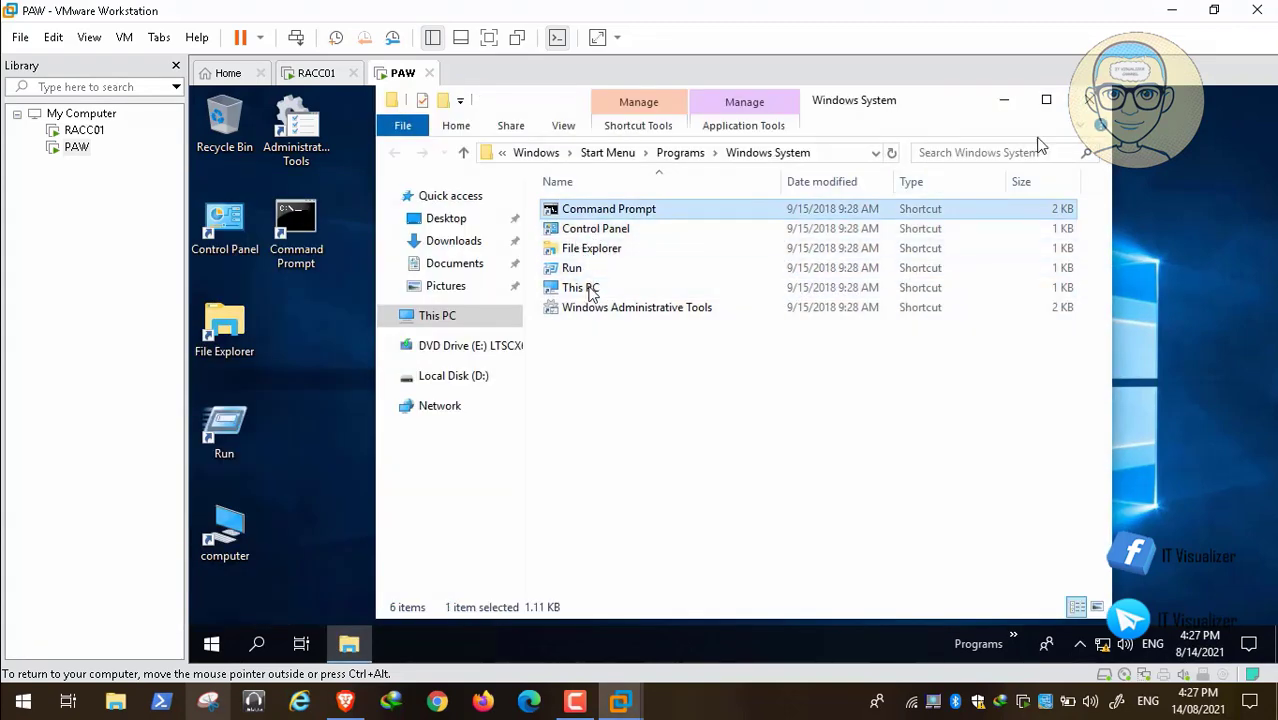
click(1088, 100)
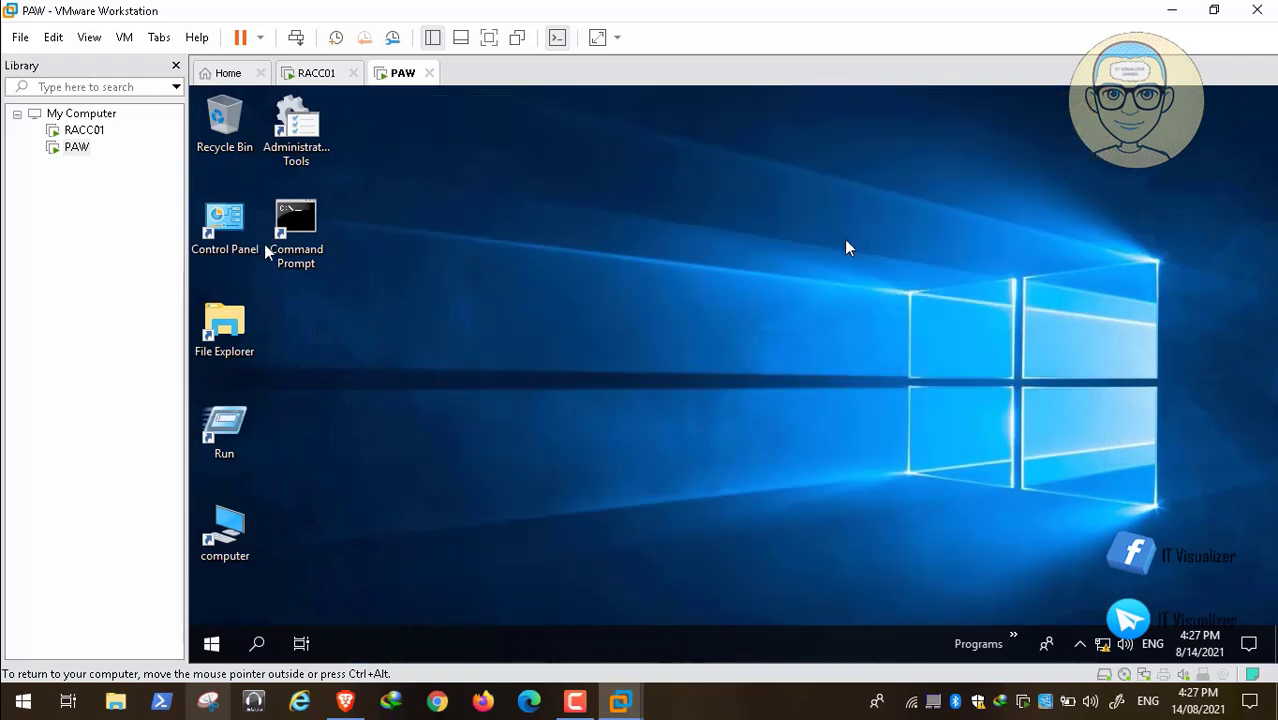
Switch to the YouTube description in Brave, copy "Get-ExecutionPolicy; Set-ExecutionPolicy Unrestricted", and return to PAW in VMware Workstation.
right_click(233, 543)
click(802, 420)
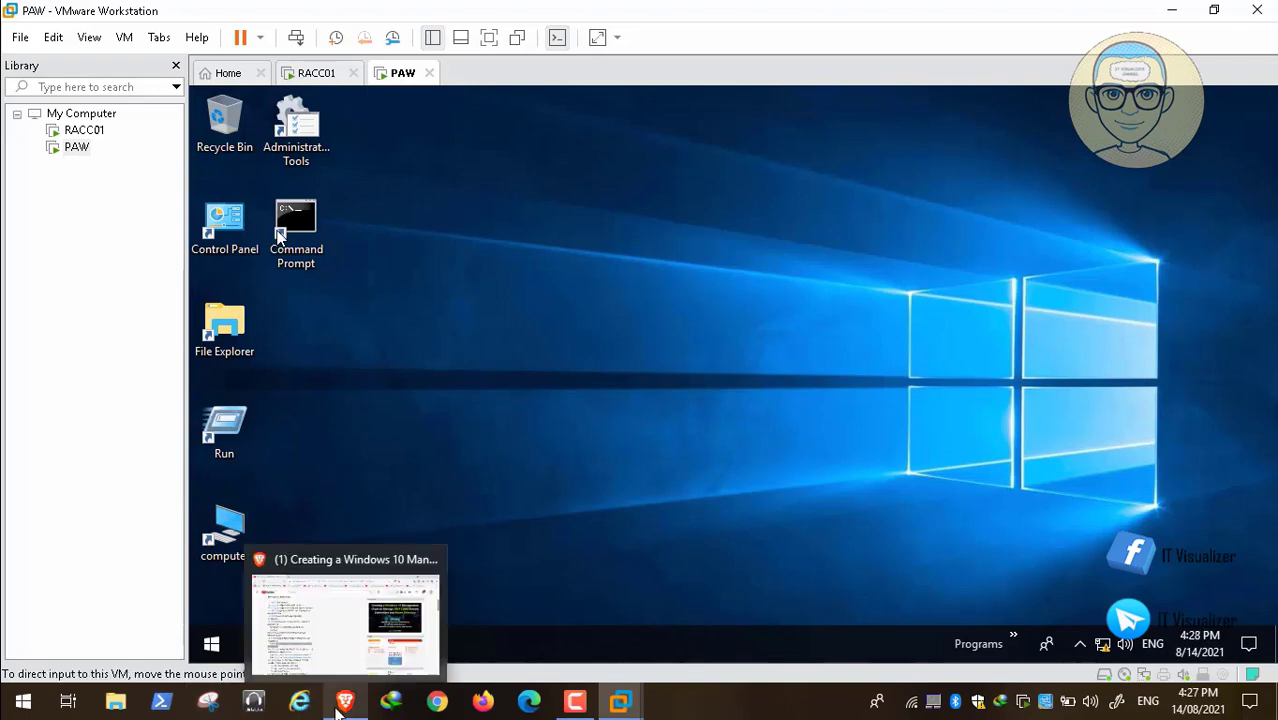
click(412, 632)
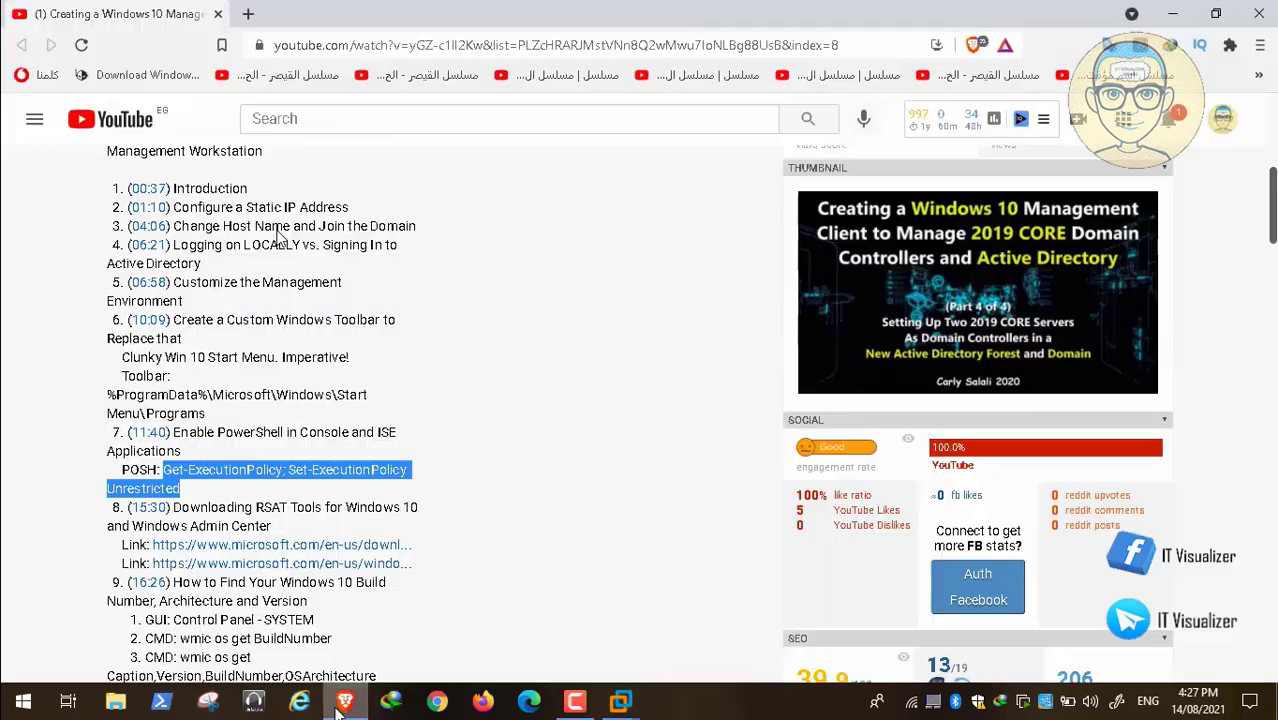
right_click(314, 475)
click(358, 486)
click(1172, 13)
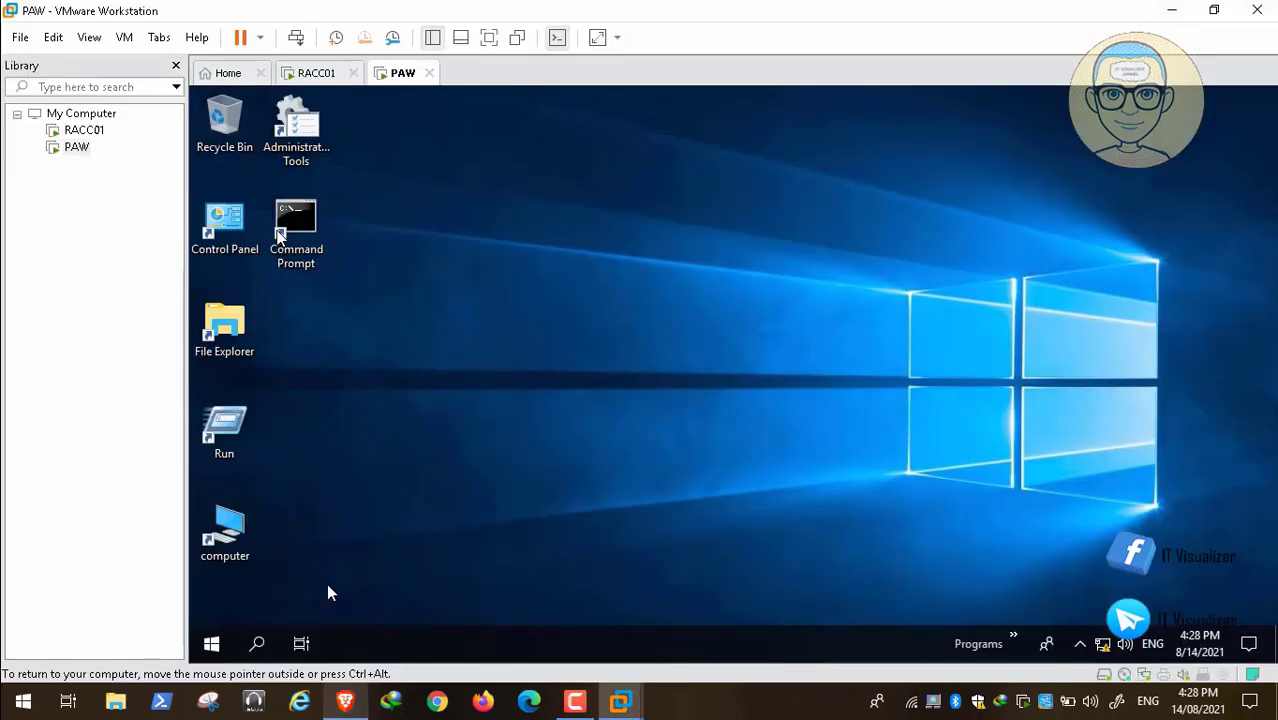
Search PAW for "powershell" and open the file location of the Windows PowerShell shortcut.
click(212, 646)
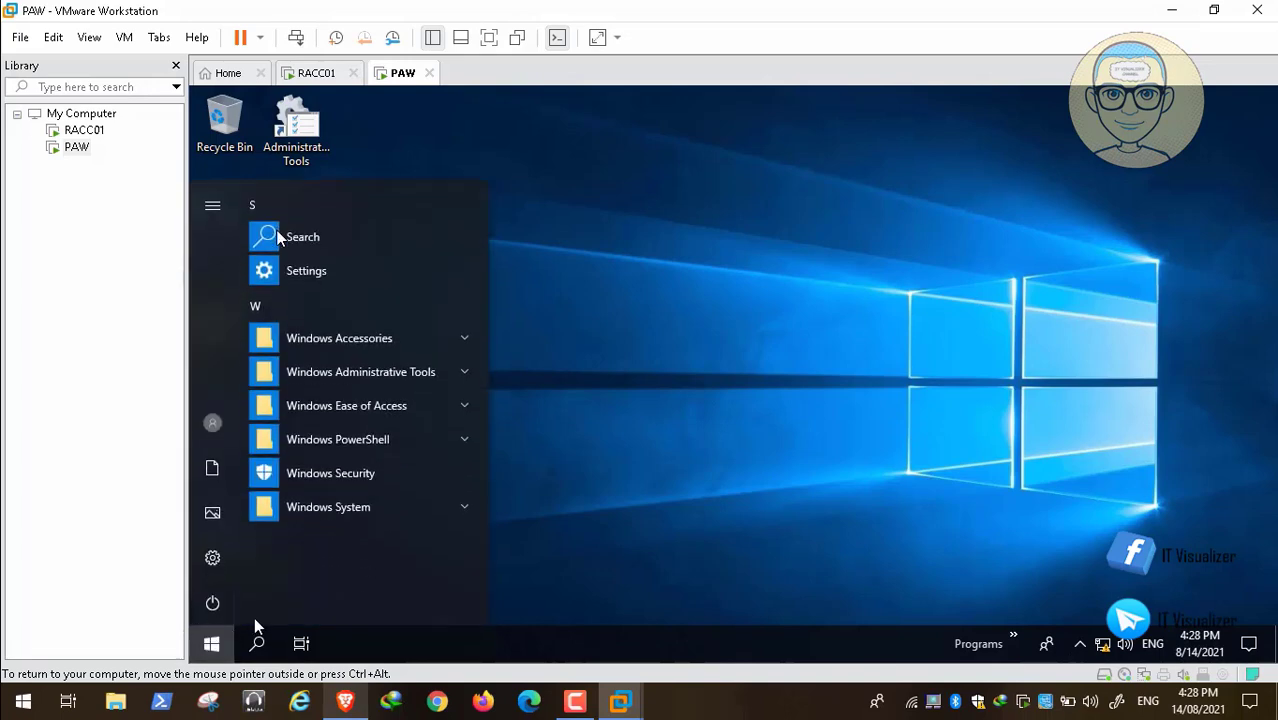
click(260, 648)
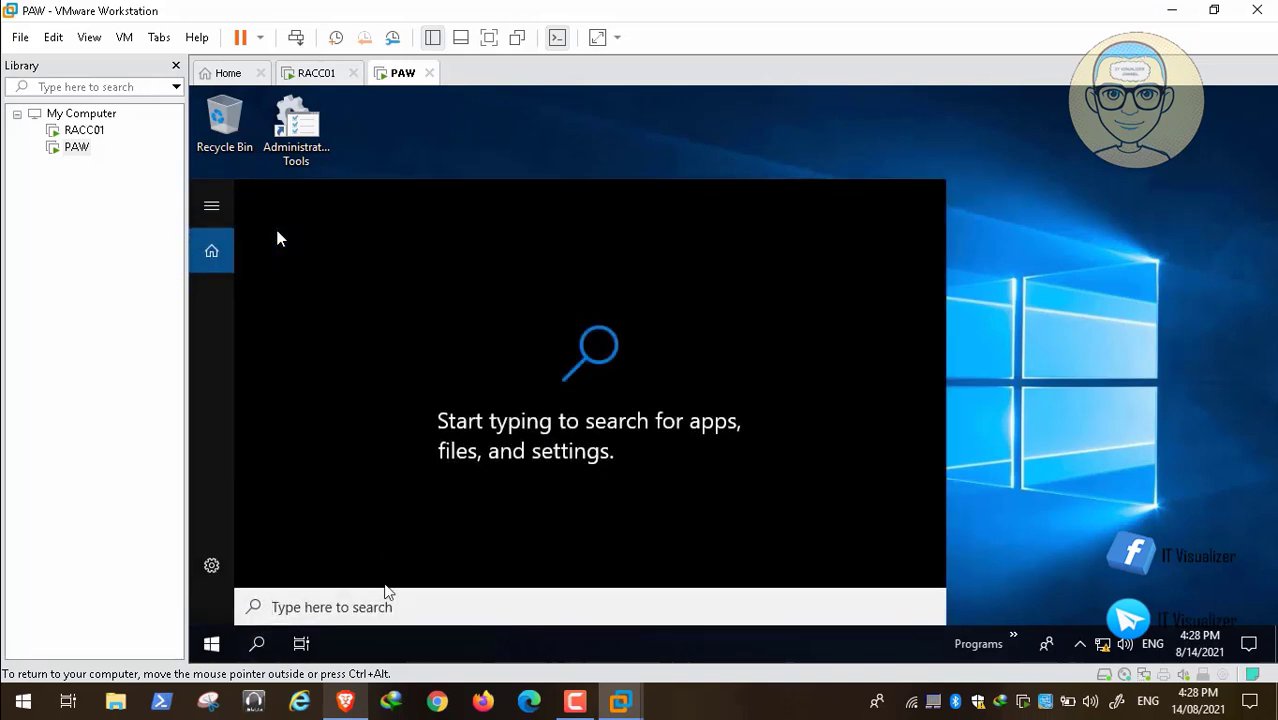
text(powershell)
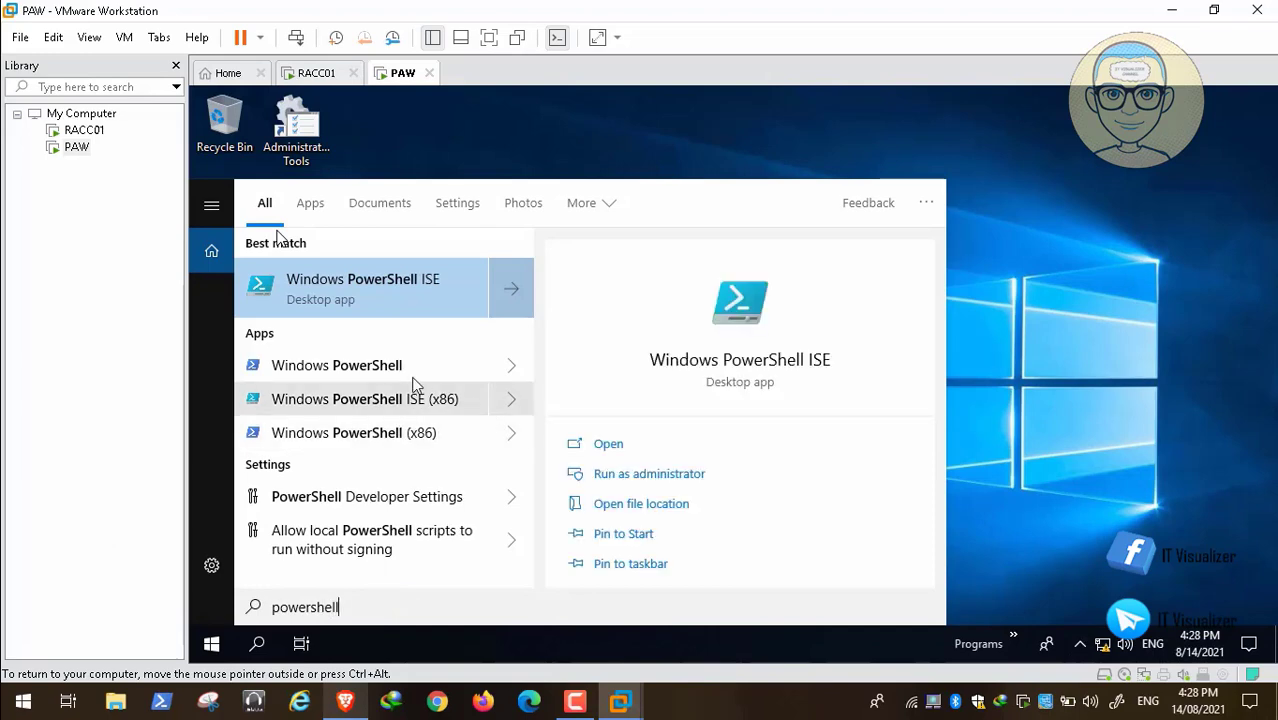
right_click(384, 367)
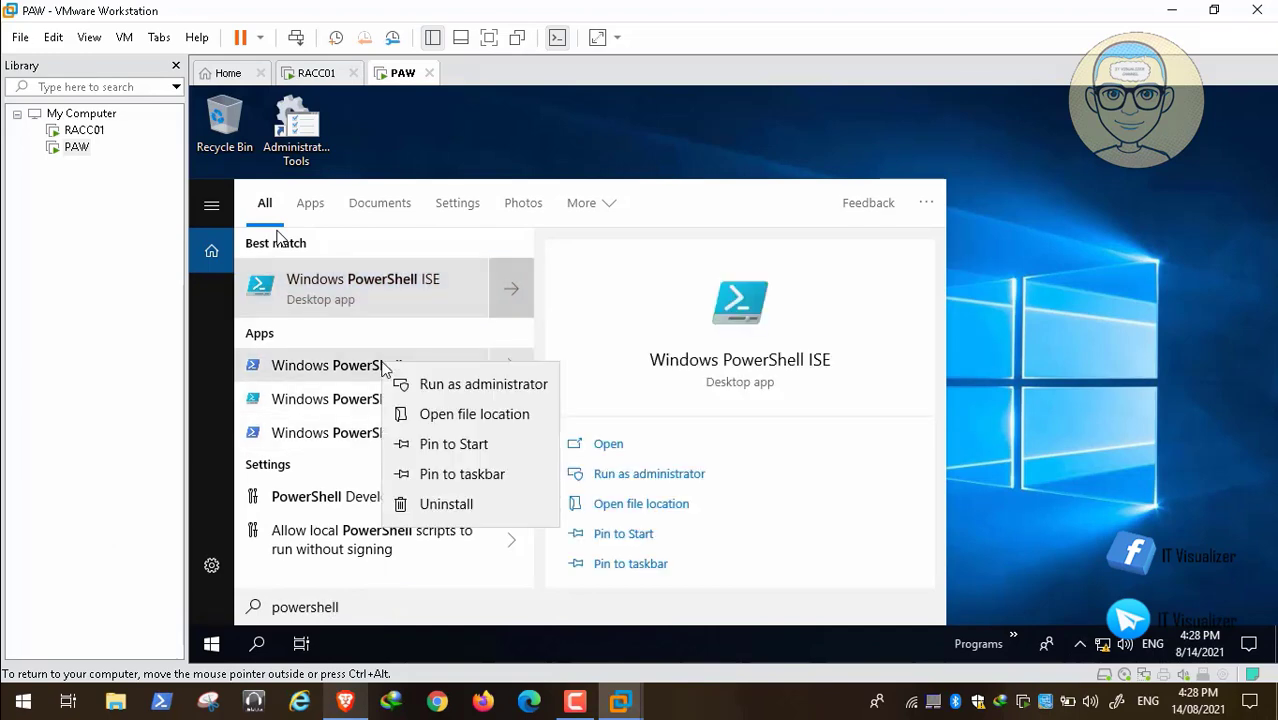
click(437, 413)
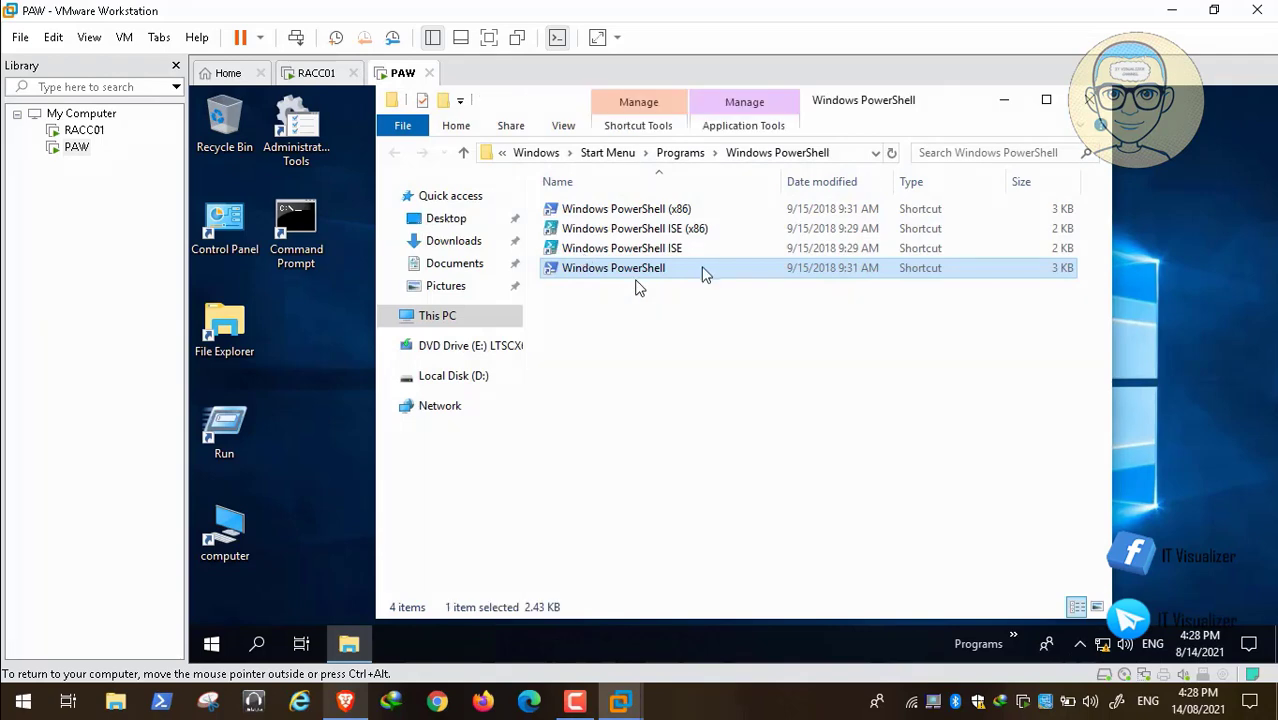
Copy the four Windows PowerShell shortcuts to PAW's desktop, minimize the folder, and move them into the column starting below Command Prompt.
key(ctrl+a)
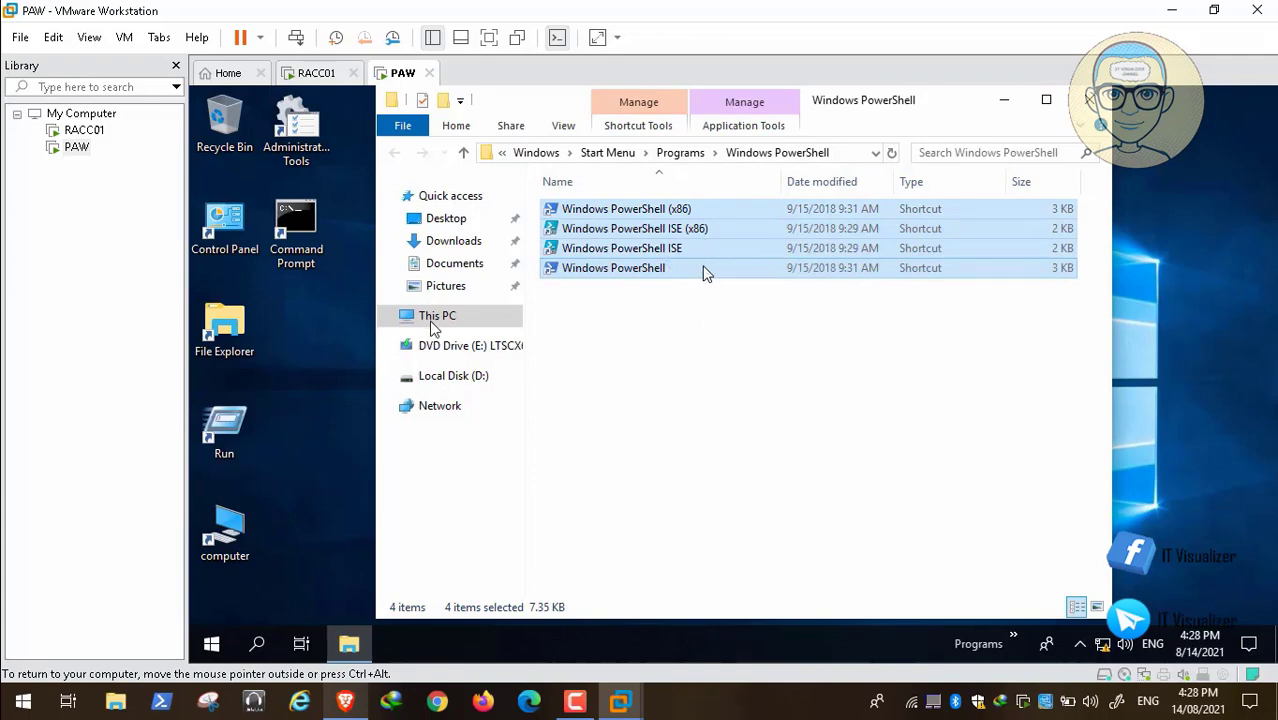
mouse_move(140, 669)
mouse_move(8, 682)
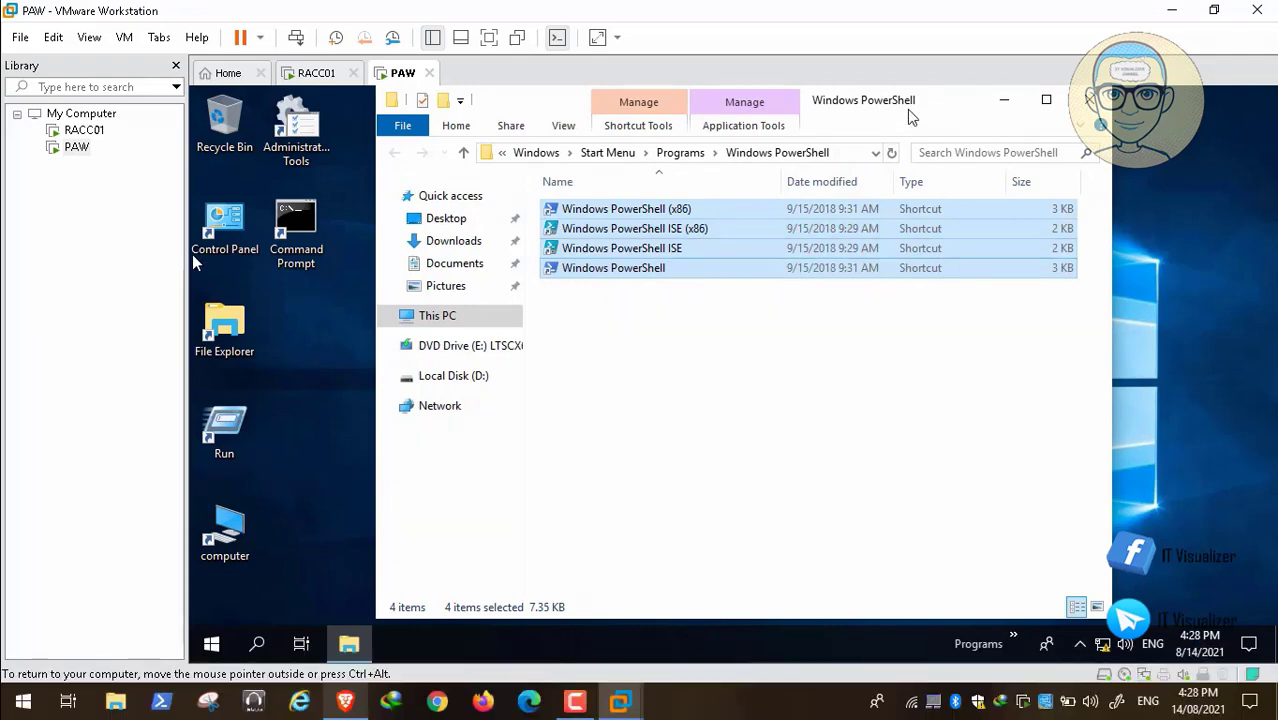
click(1006, 101)
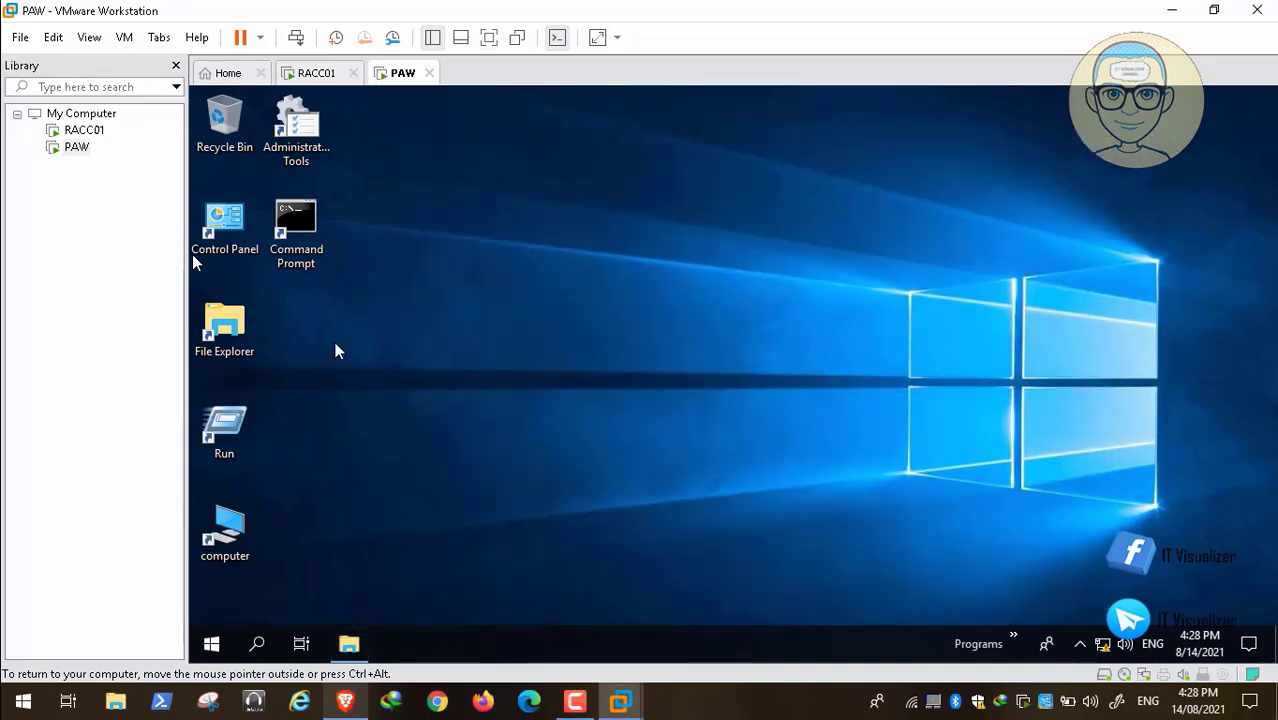
right_click(335, 343)
click(381, 426)
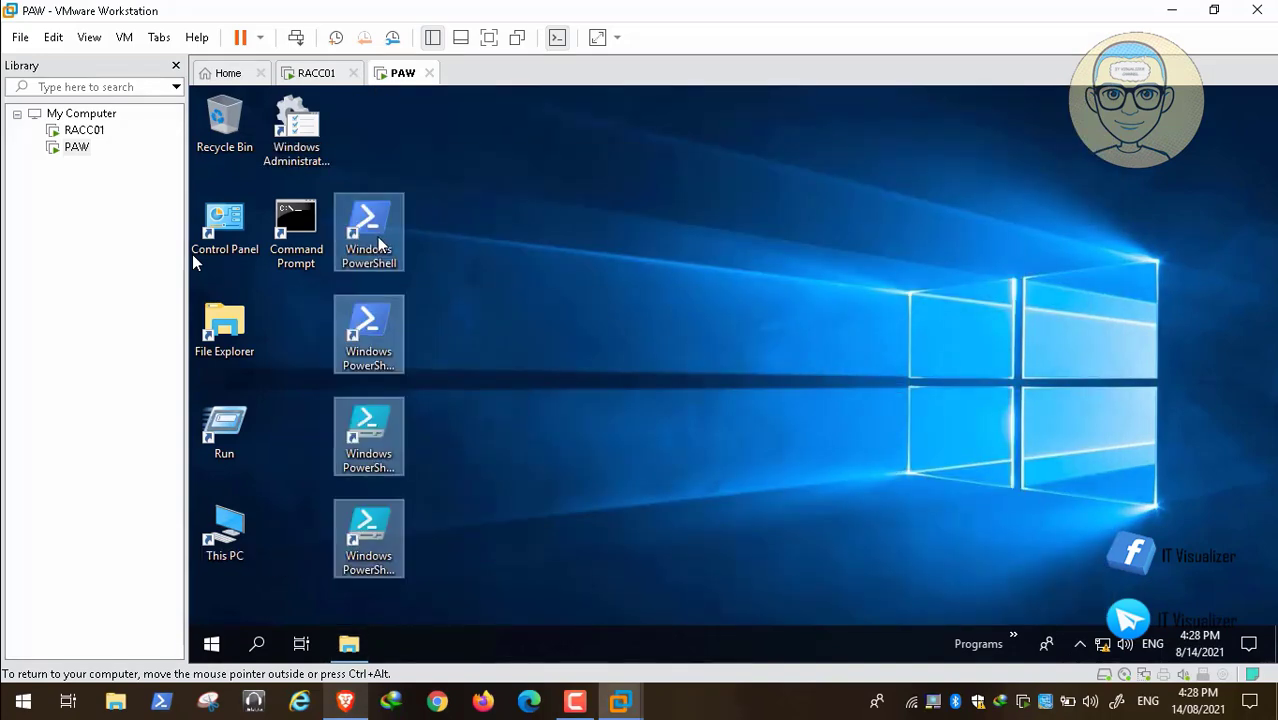
drag(382, 243, 315, 283)
click(434, 342)
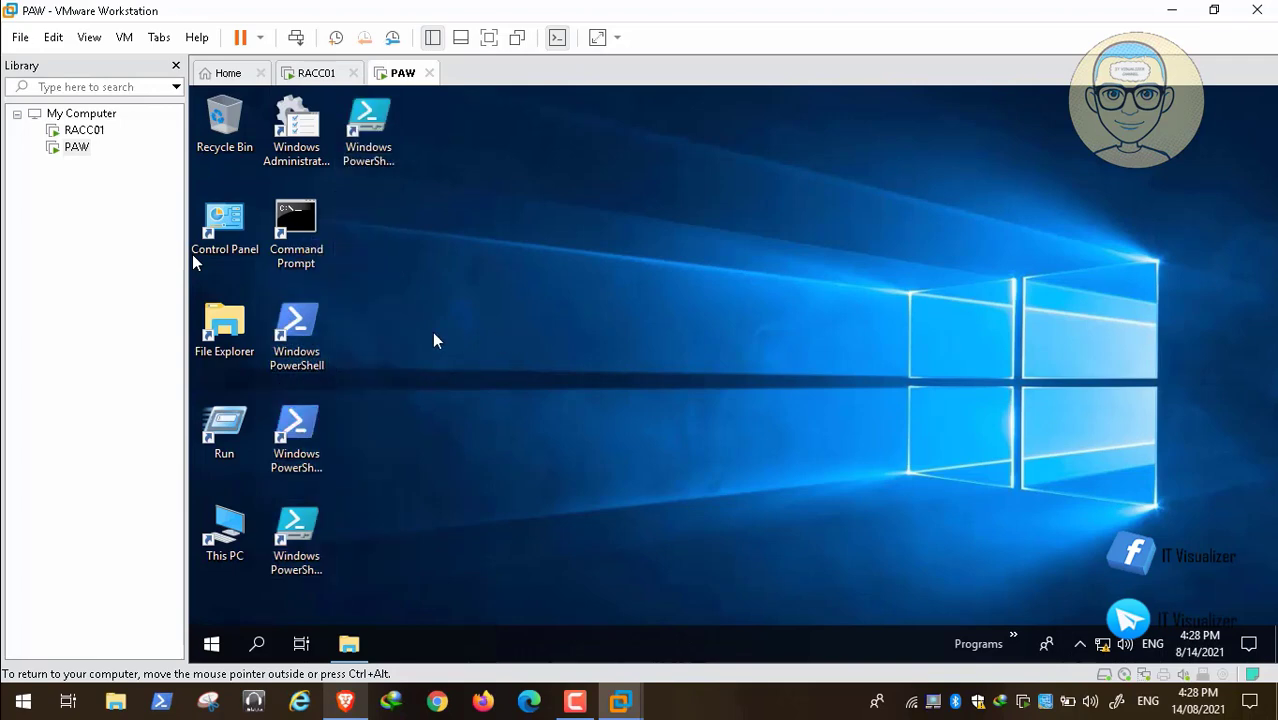
Run Windows PowerShell as administrator from its PAW desktop shortcut.
click(320, 342)
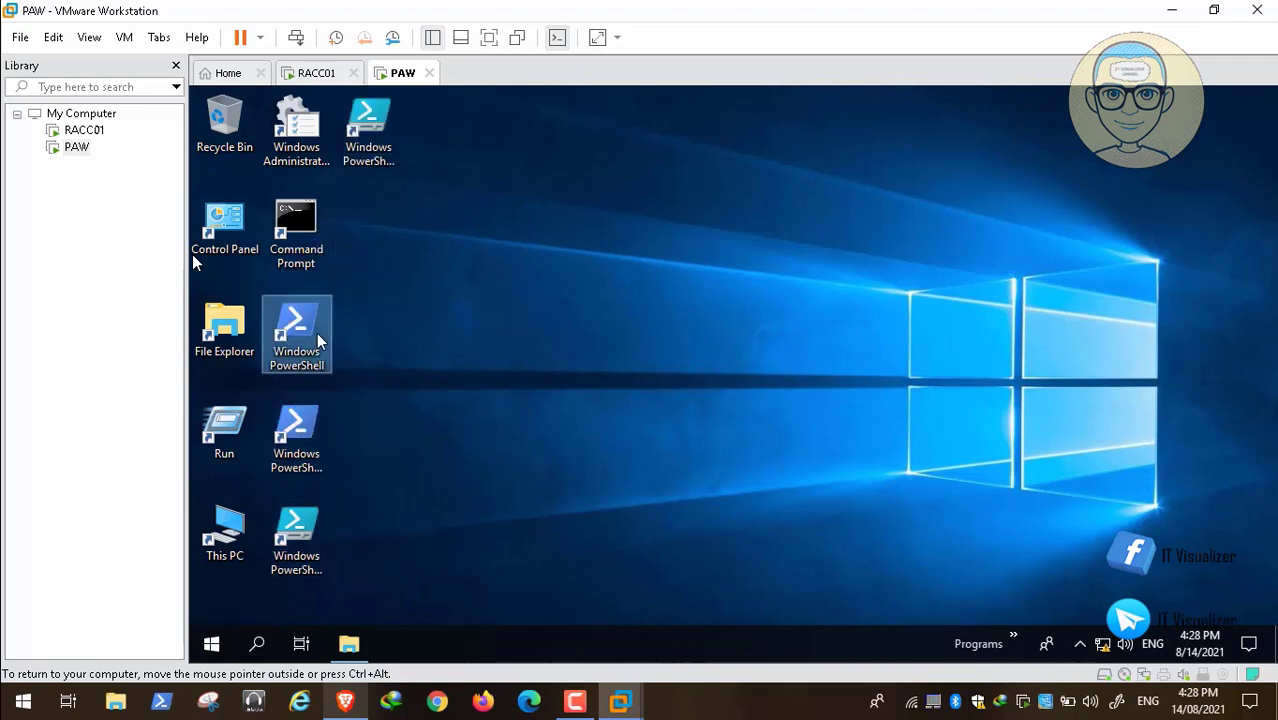
click(372, 155)
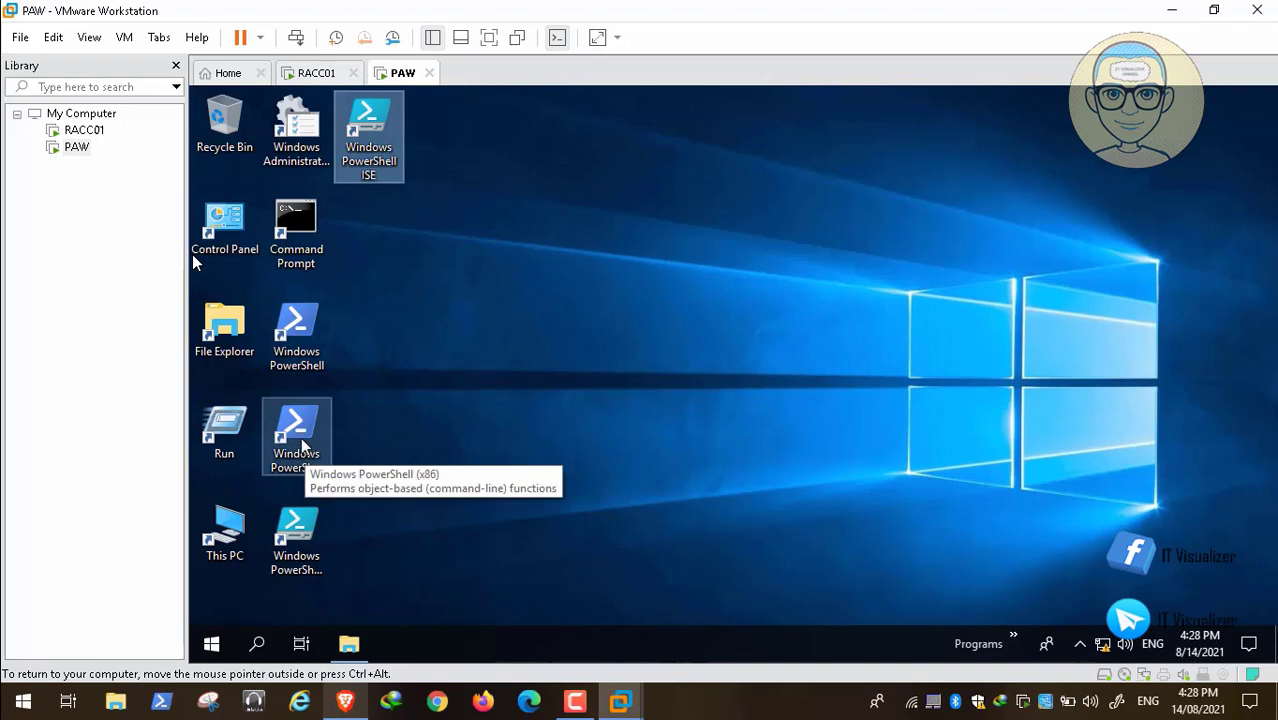
click(302, 345)
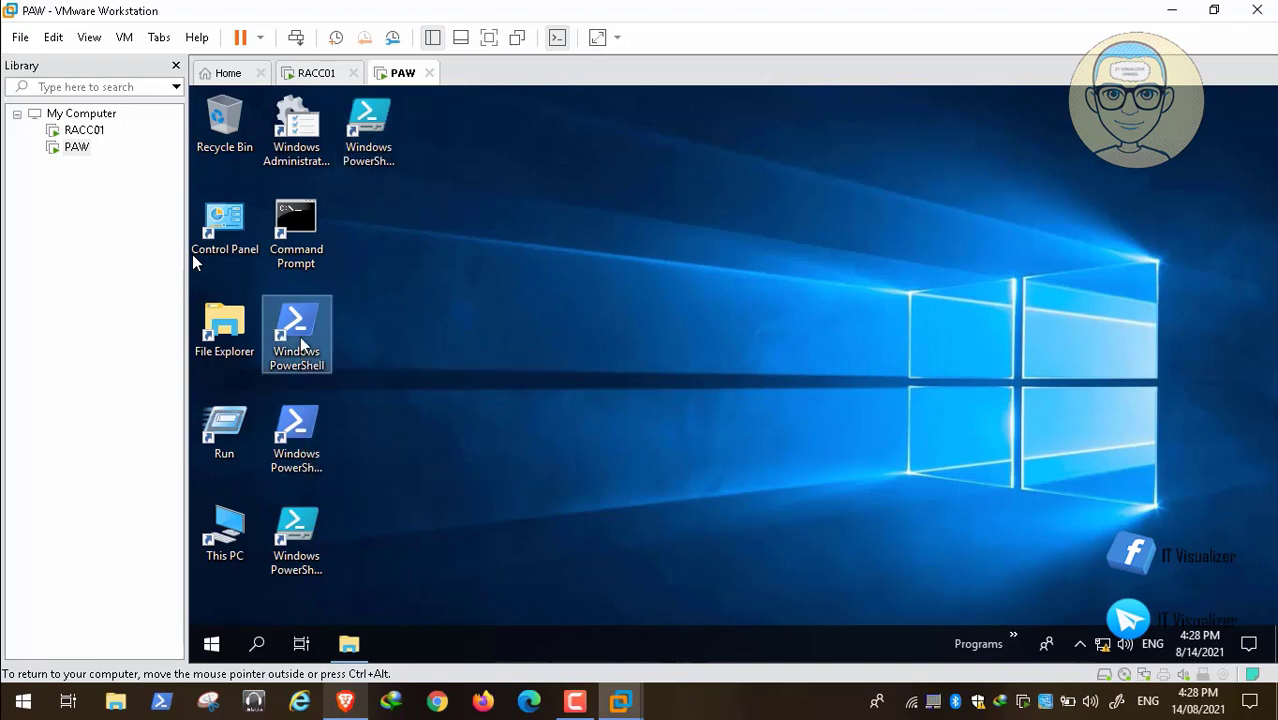
right_click(302, 345)
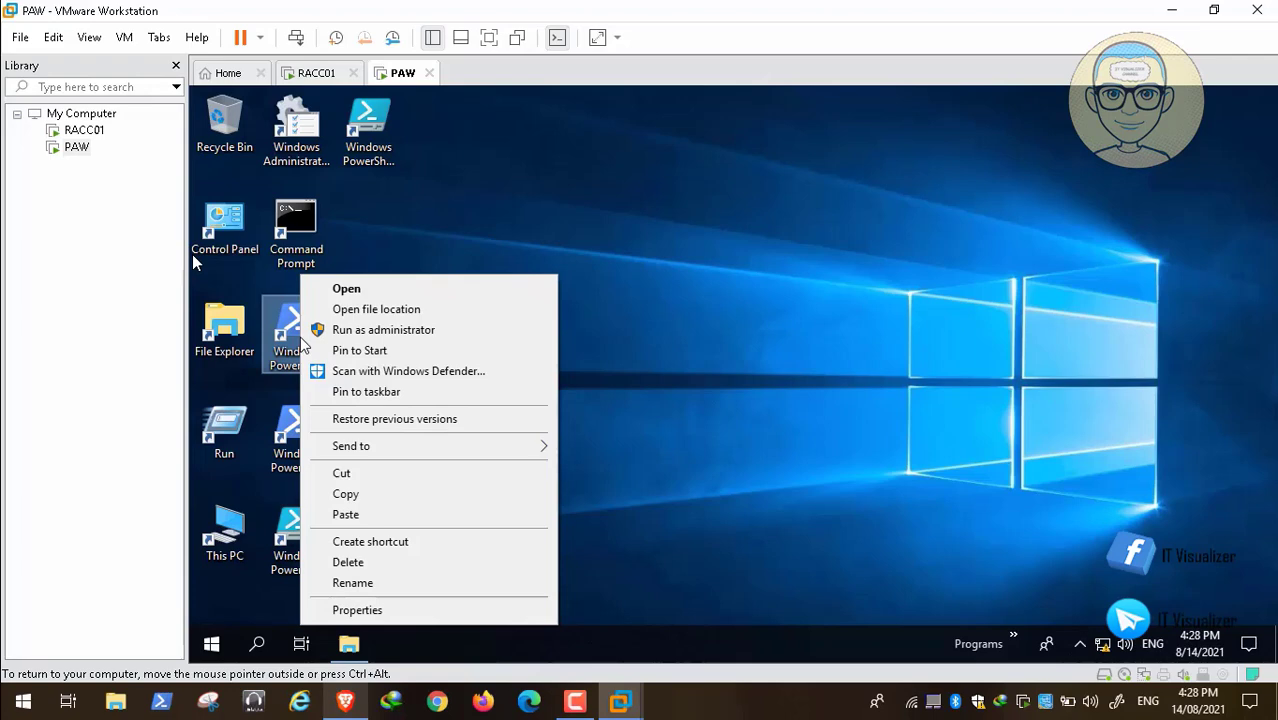
click(378, 332)
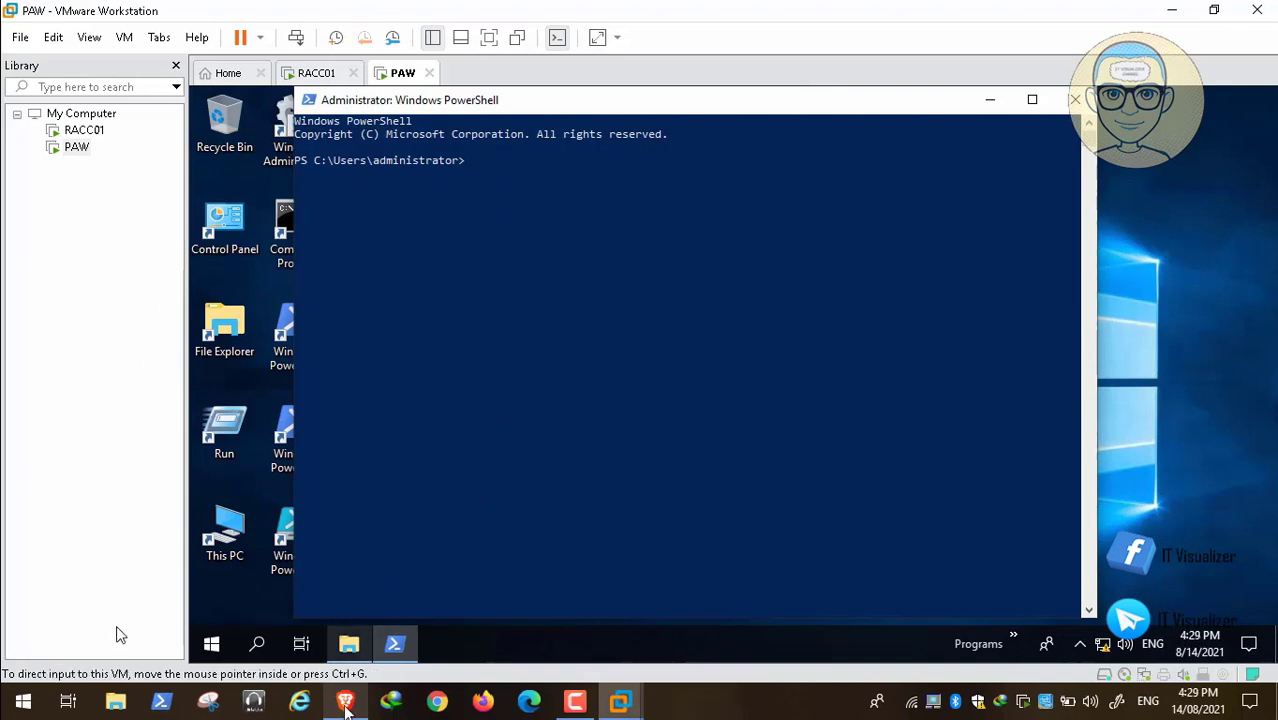
Copy "Get-ExecutionPolicy; Set-ExecutionPolicy Unrestricted" from the YouTube description in Brave and run it in PAW's elevated PowerShell, answering Y.
click(345, 703)
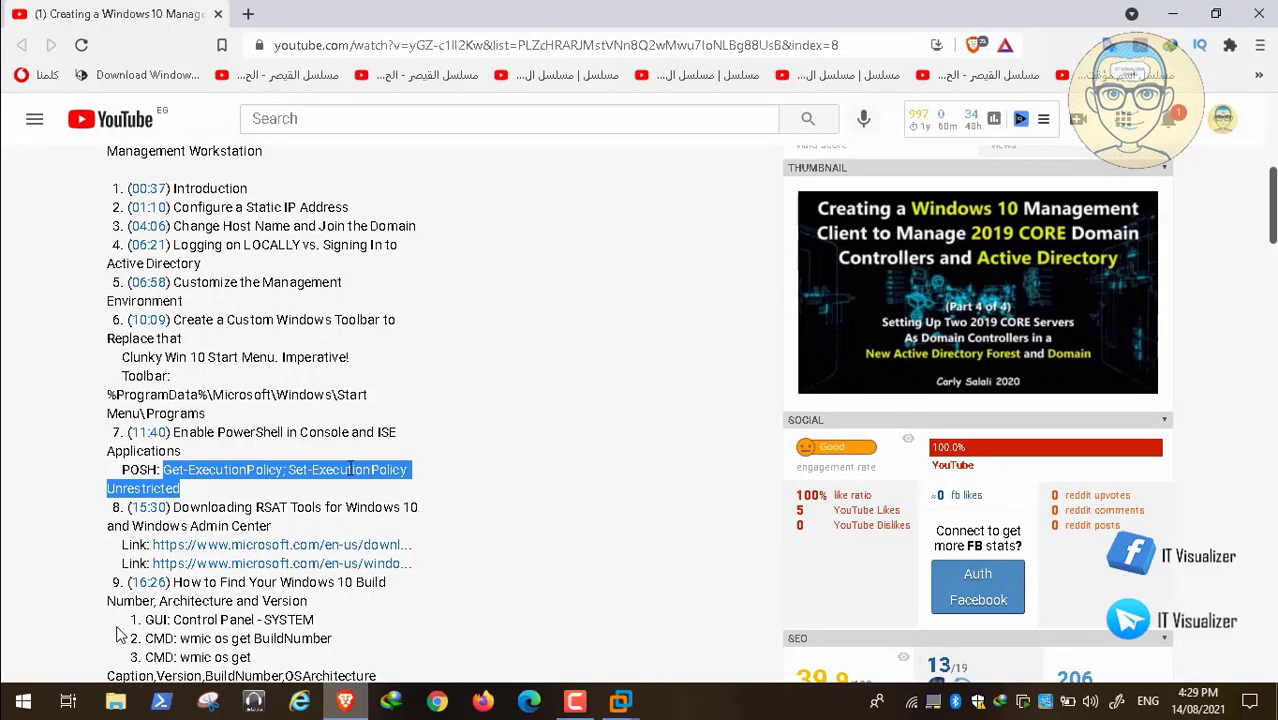
right_click(385, 478)
click(390, 486)
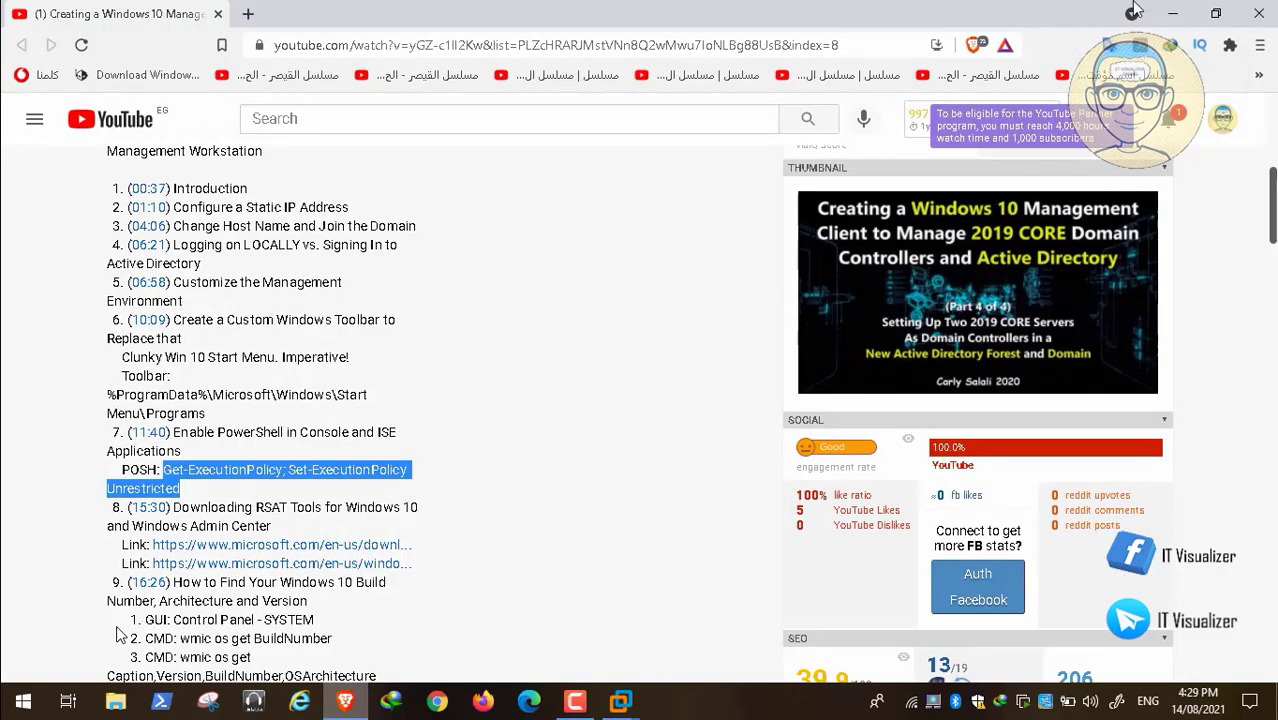
click(1172, 13)
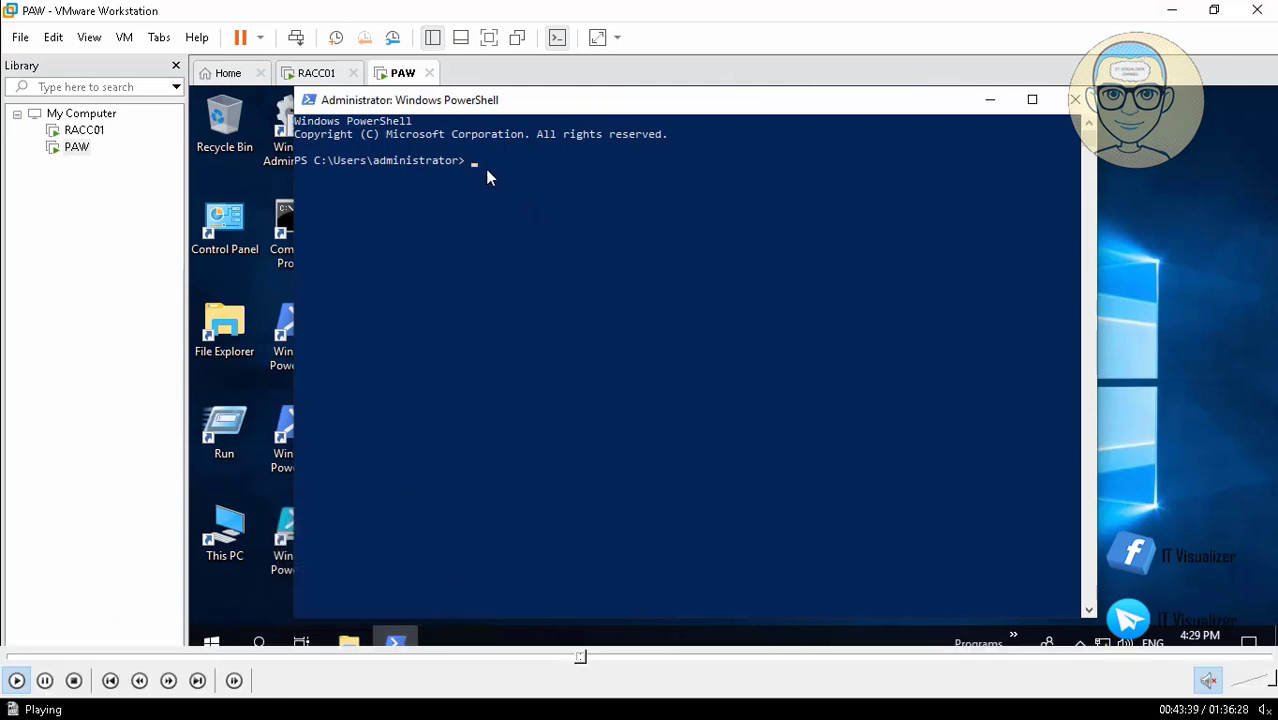
right_click(485, 175)
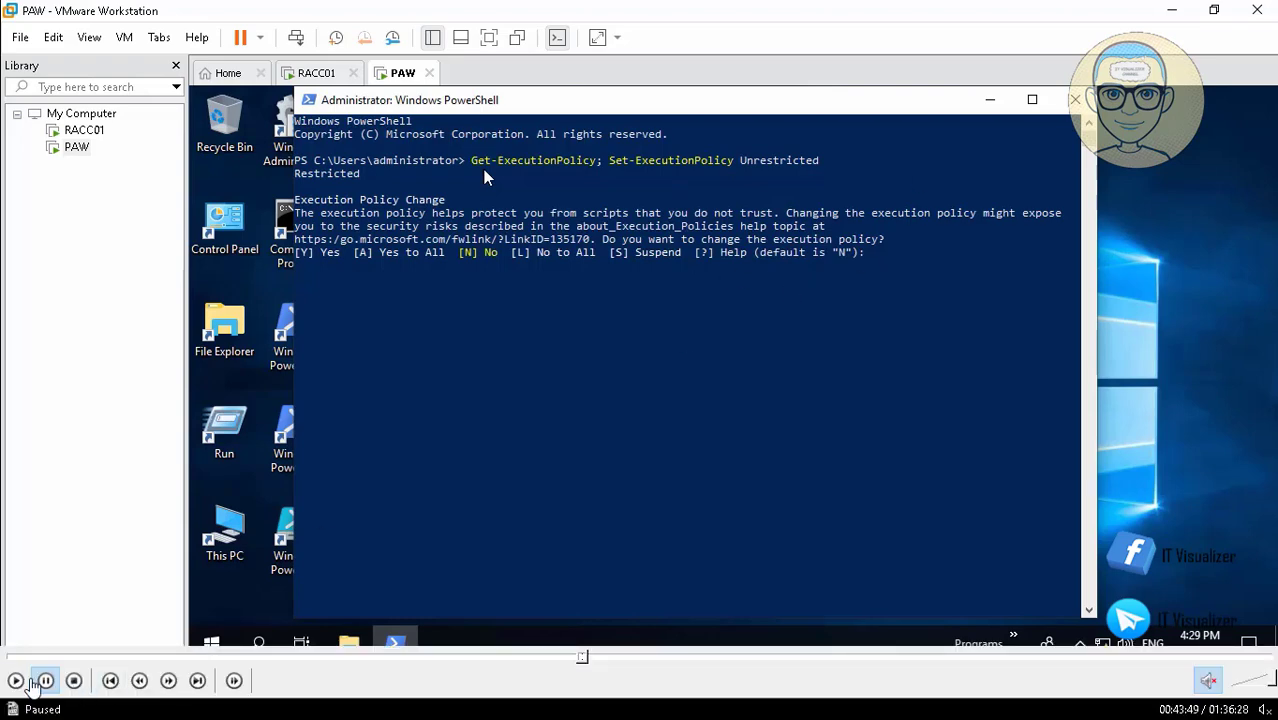
click(16, 680)
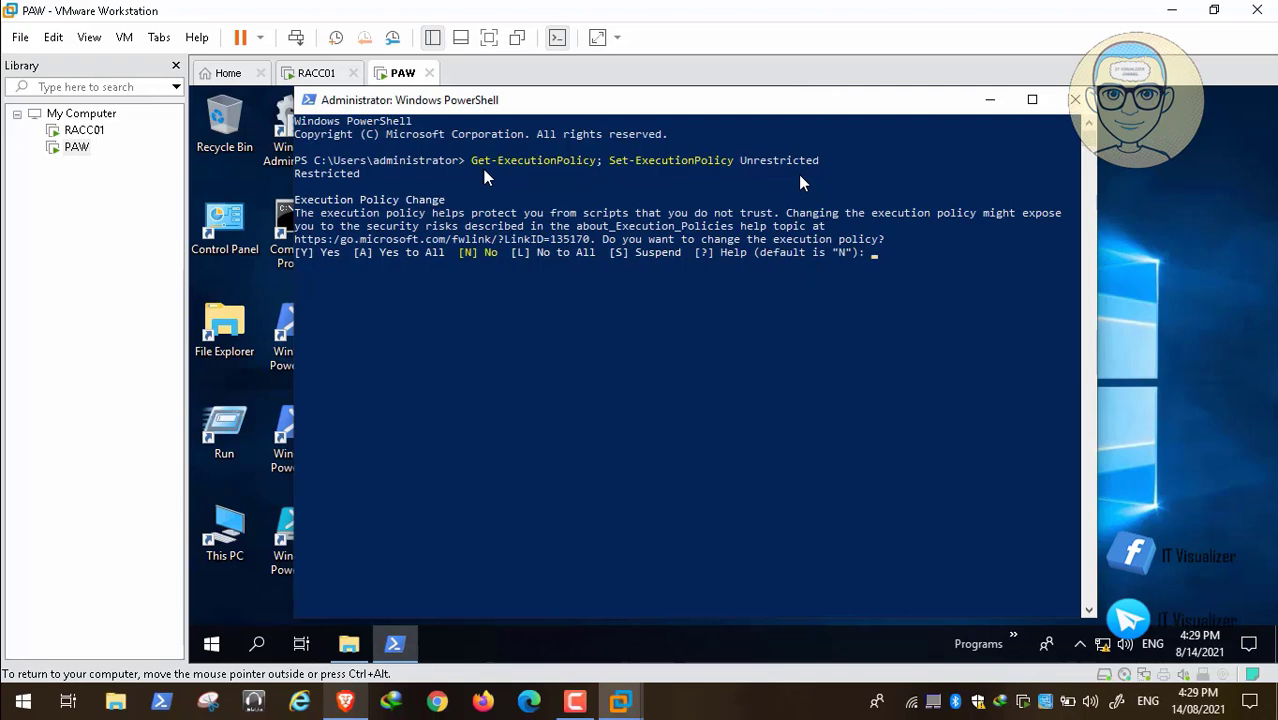
key(Return)
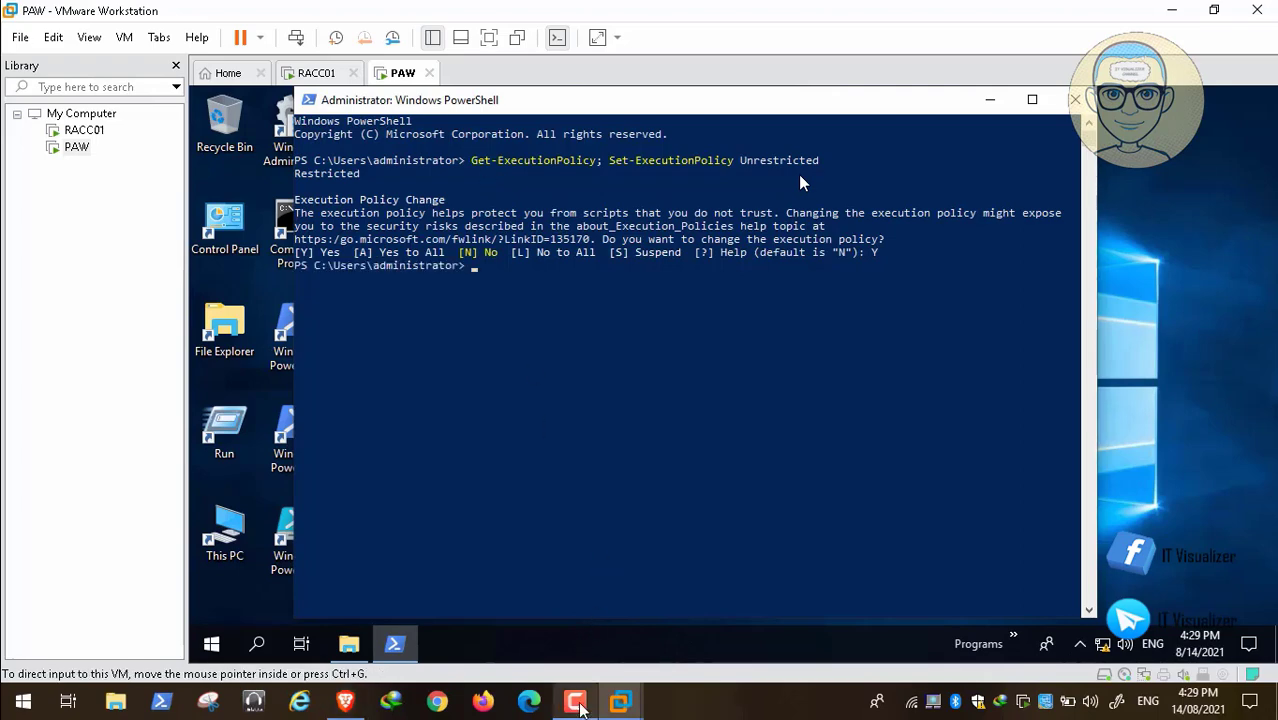
Unlock PAW as REDALERT\administrator by entering the account password.
click(620, 700)
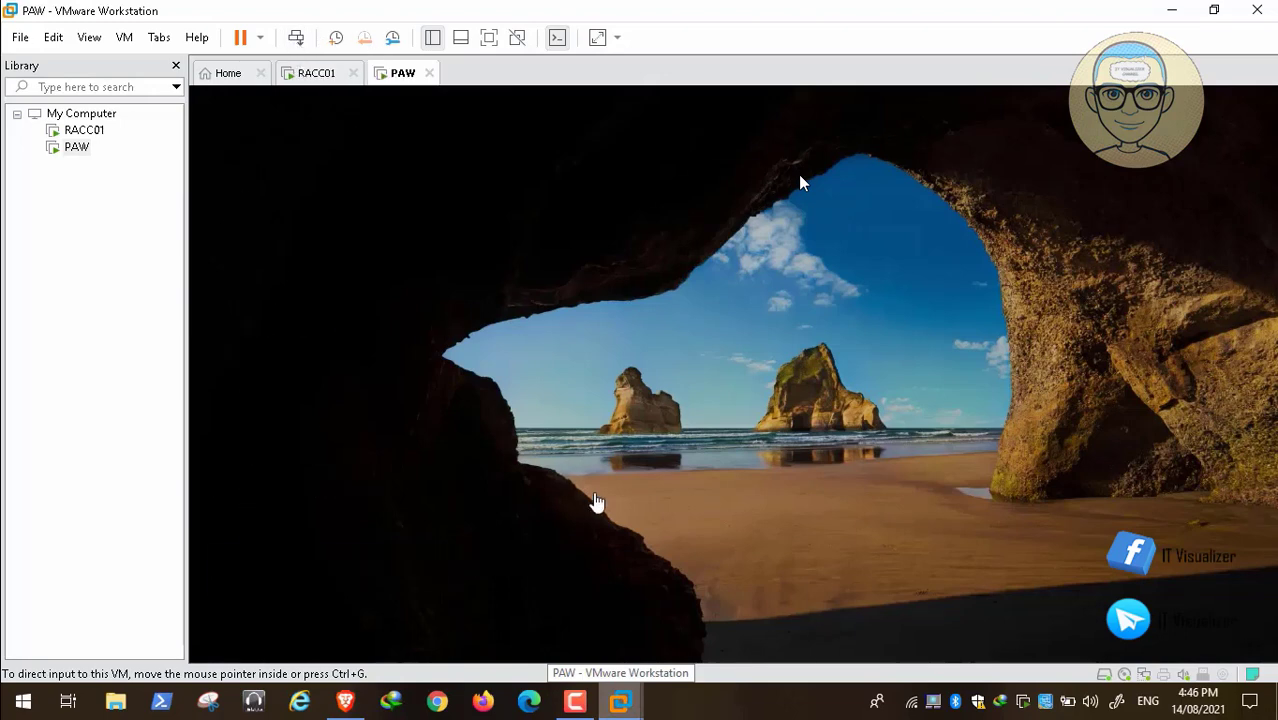
click(575, 480)
click(633, 456)
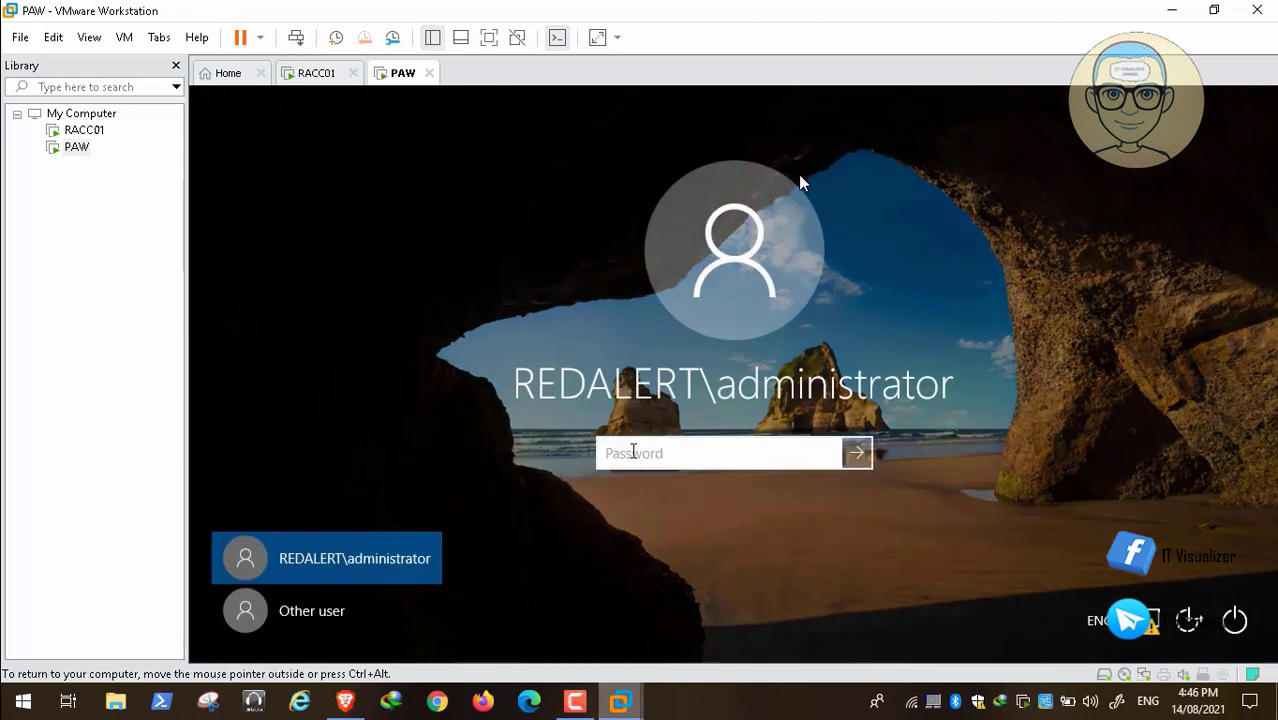
text(P@ssw0rd123)
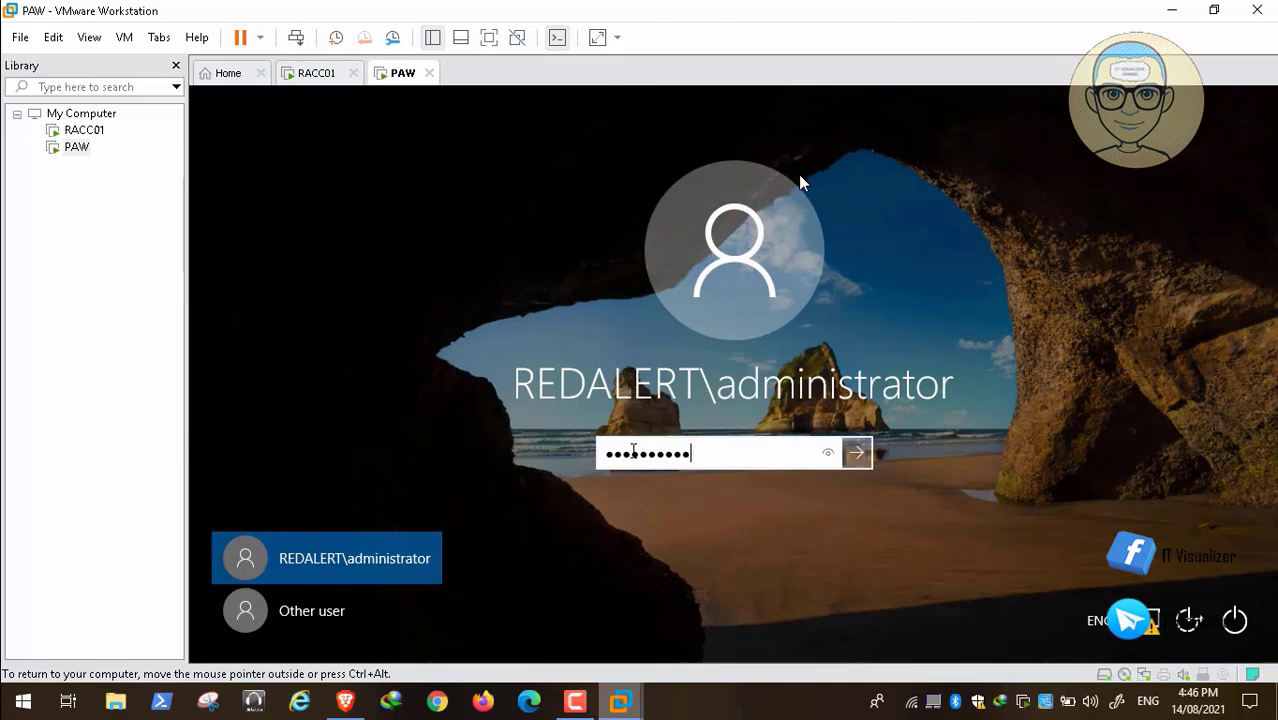
key(Return)
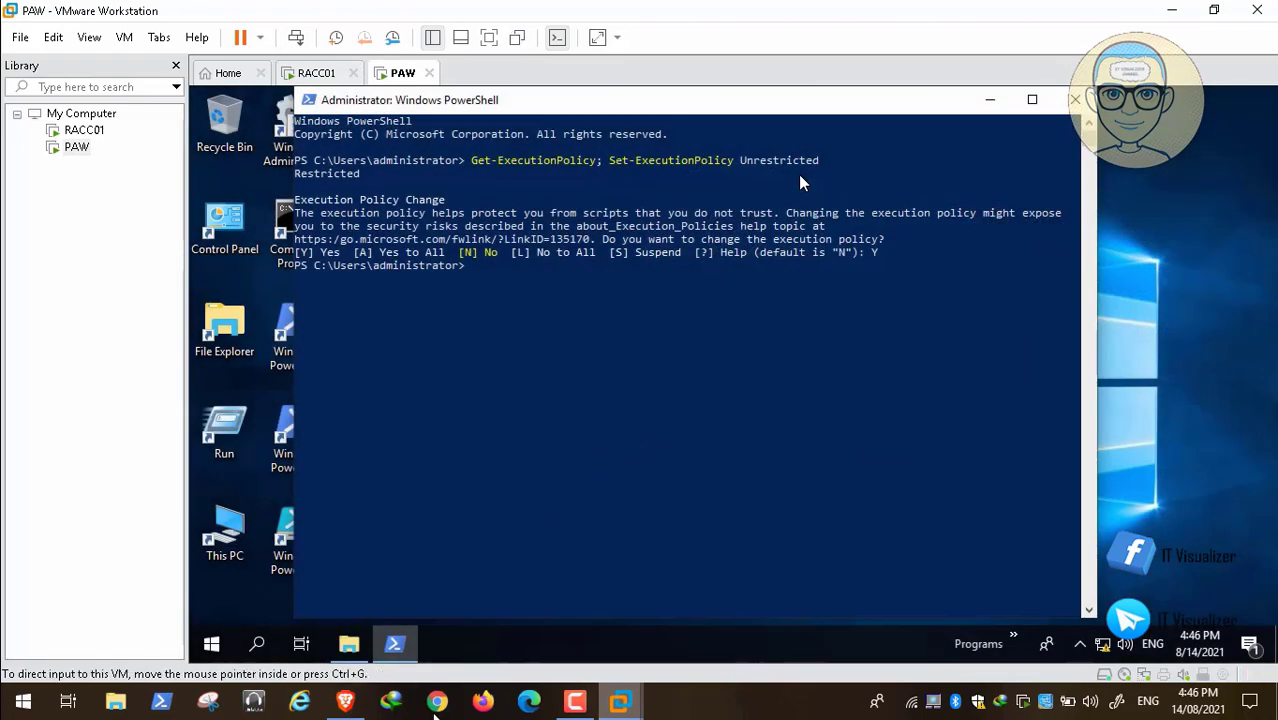
Switch to the YouTube description in Brave and copy the command "wmic os get BuildNumber".
click(346, 703)
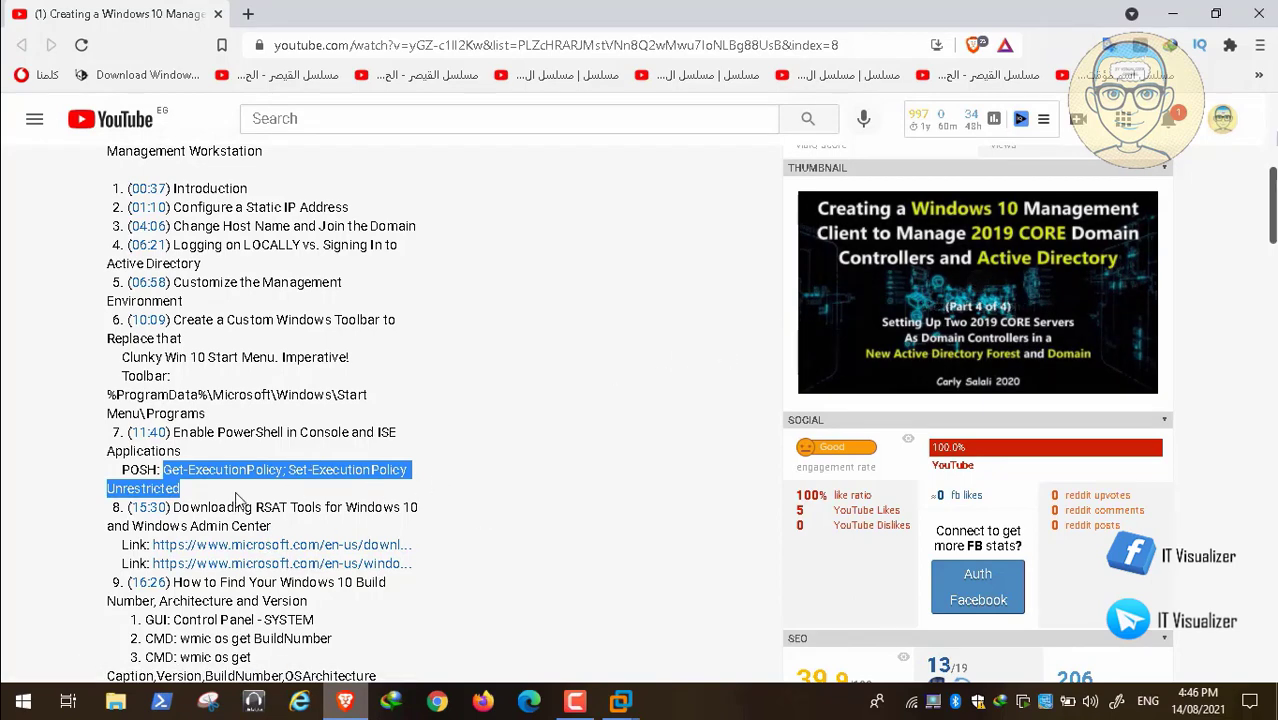
scroll(251, 500, down, 1)
scroll(251, 502, down, 1)
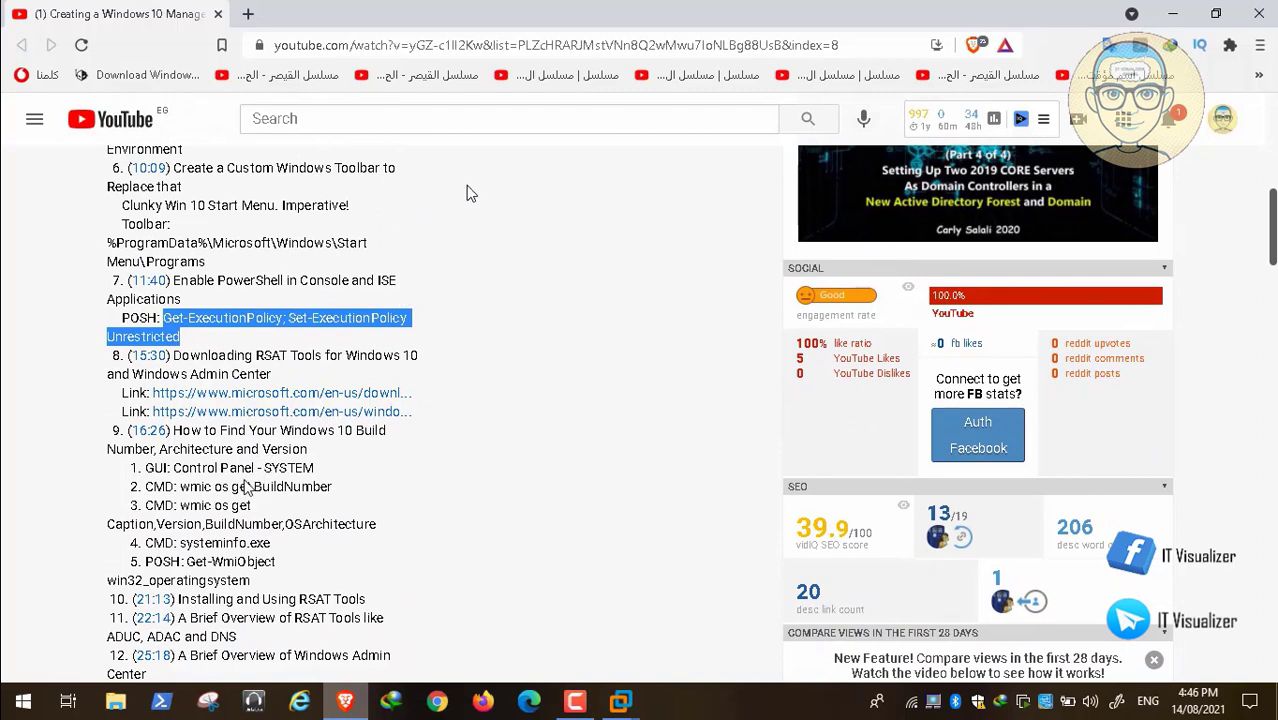
drag(178, 486, 342, 488)
right_click(313, 486)
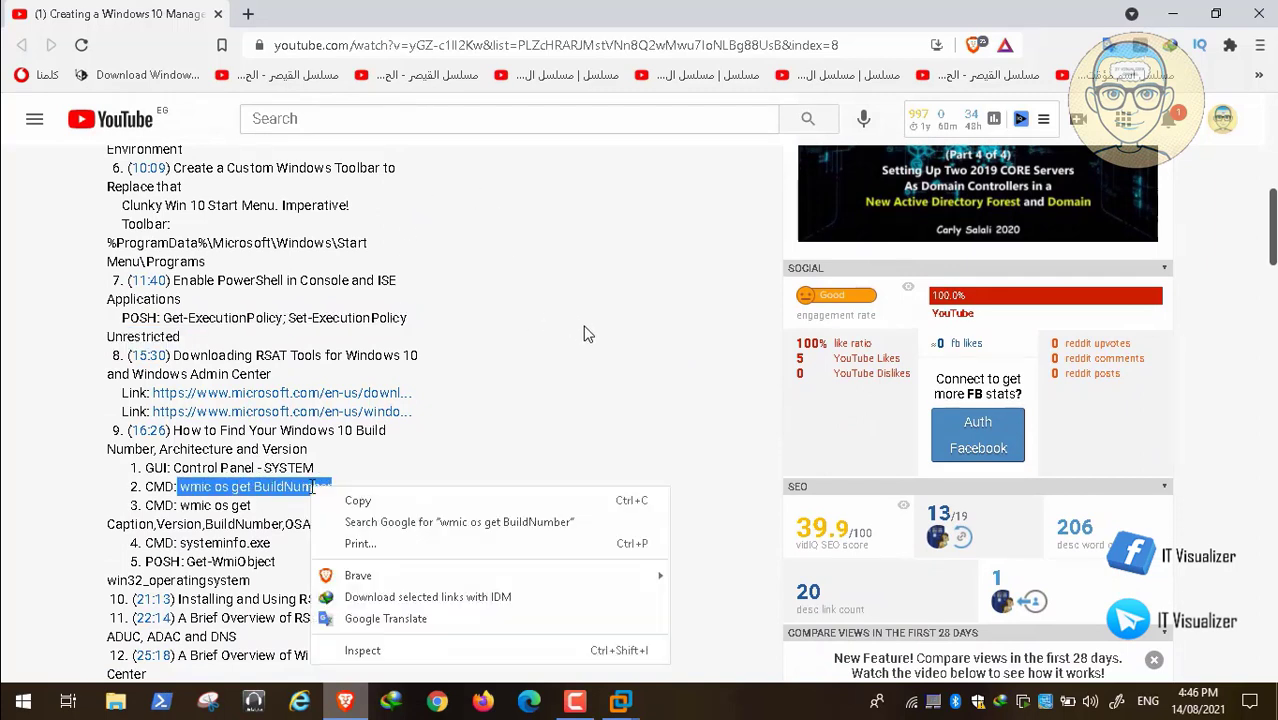
click(350, 499)
Return to PAW in VMware Workstation and close its PowerShell session with the exit command.
click(621, 703)
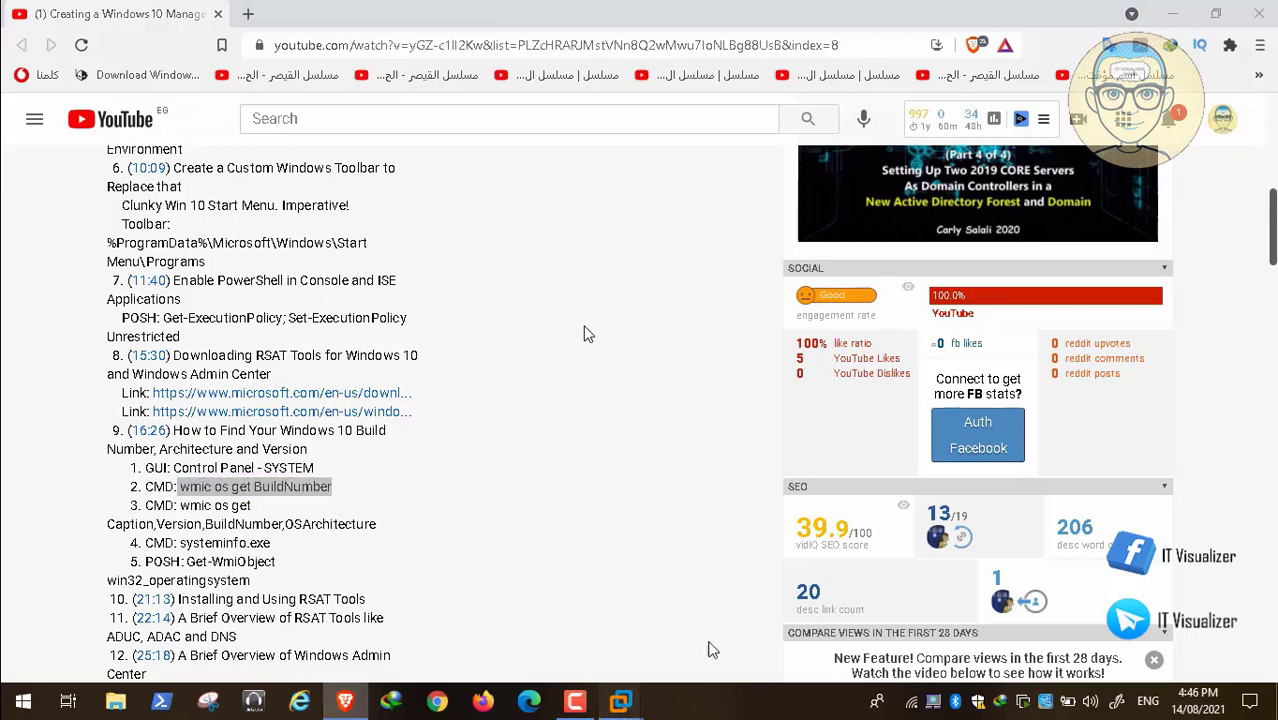
click(778, 611)
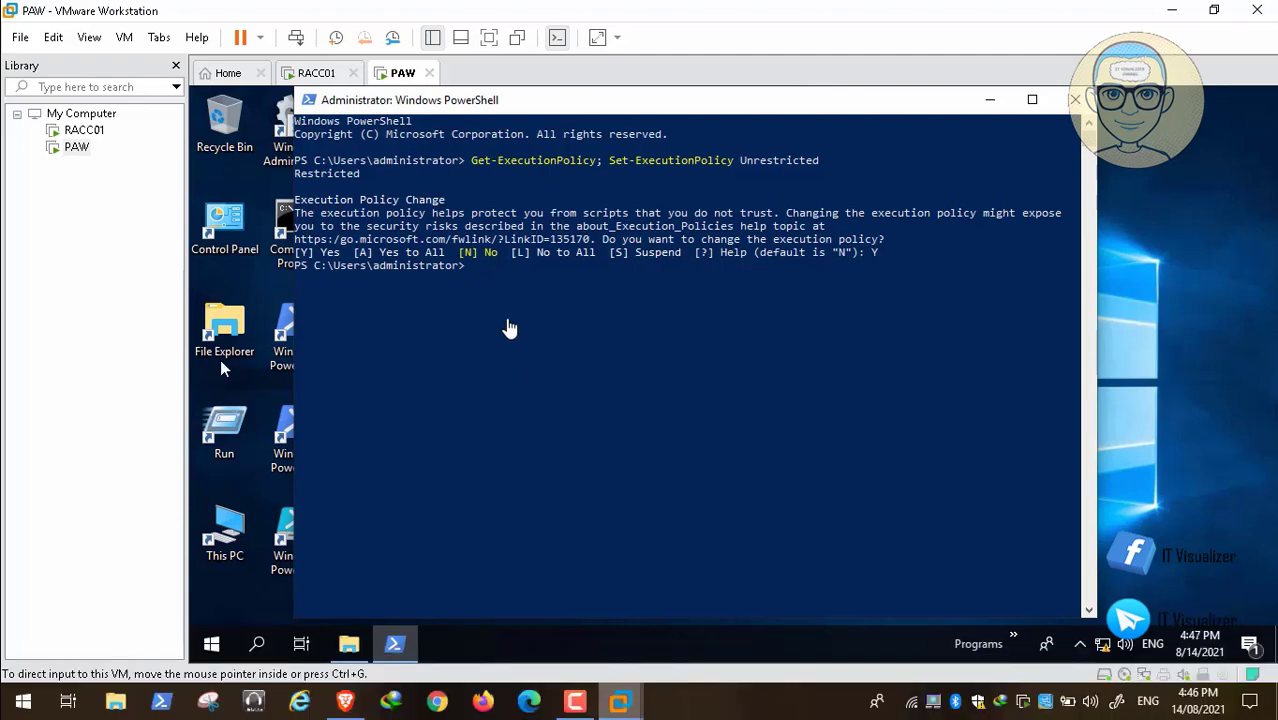
text(xit)
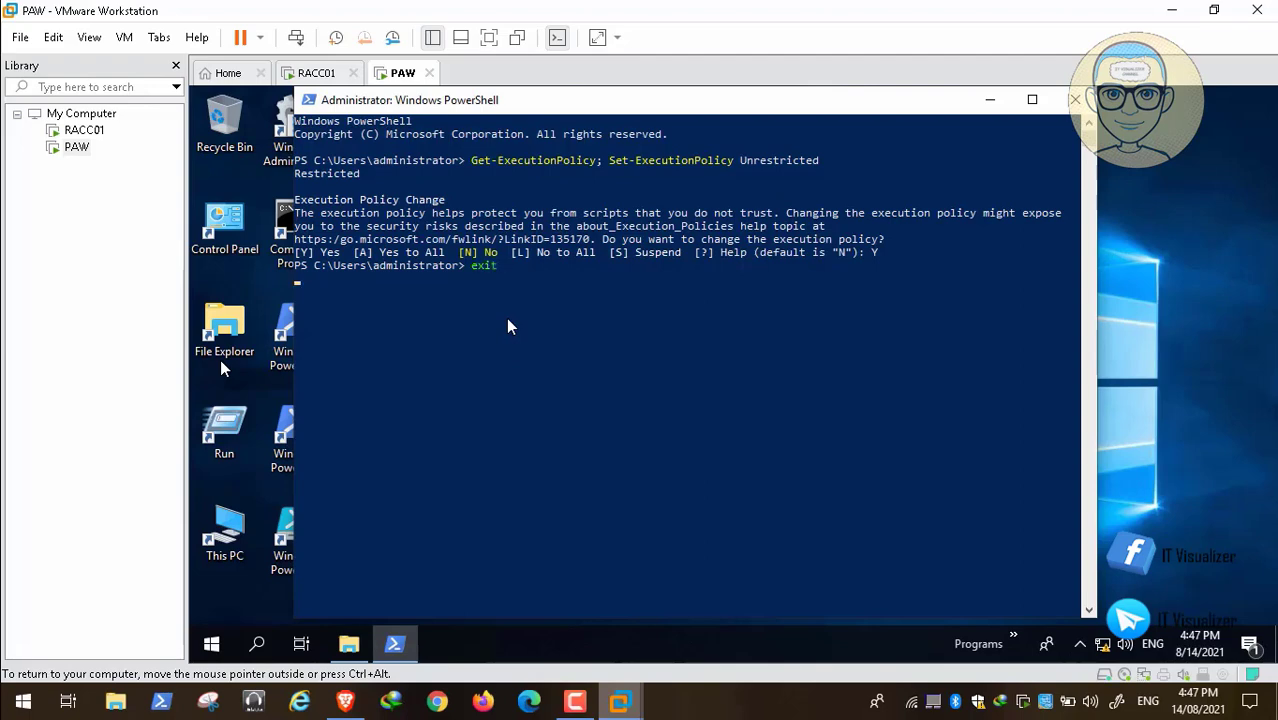
key(Return)
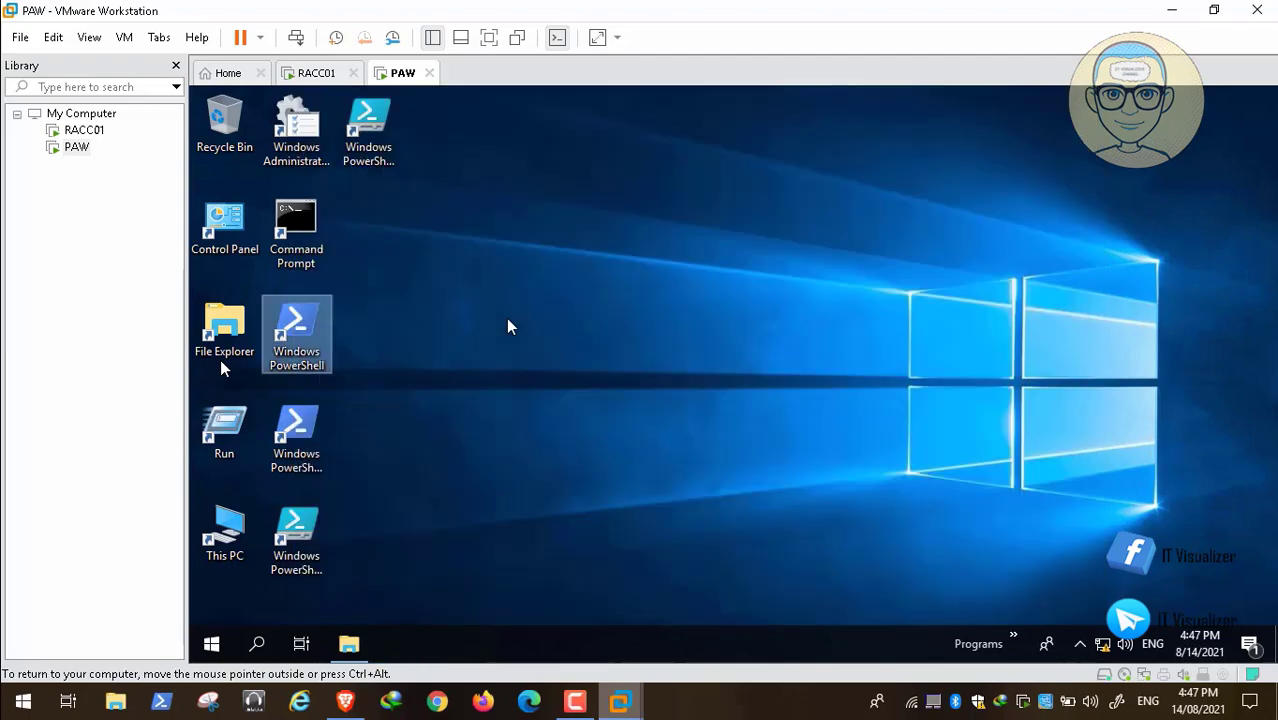
Open Command Prompt on PAW and run "wmic os get BuildNumber" to query the Windows build number.
double_click(298, 232)
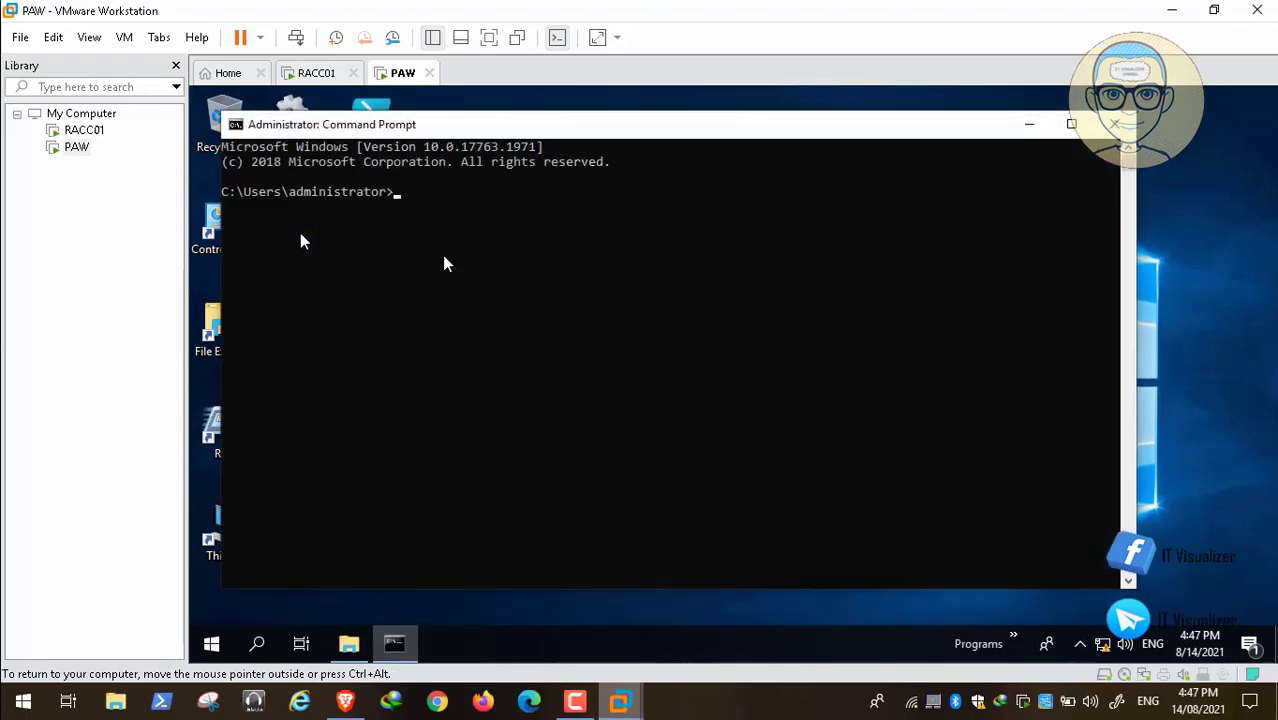
right_click(423, 229)
key(Return)
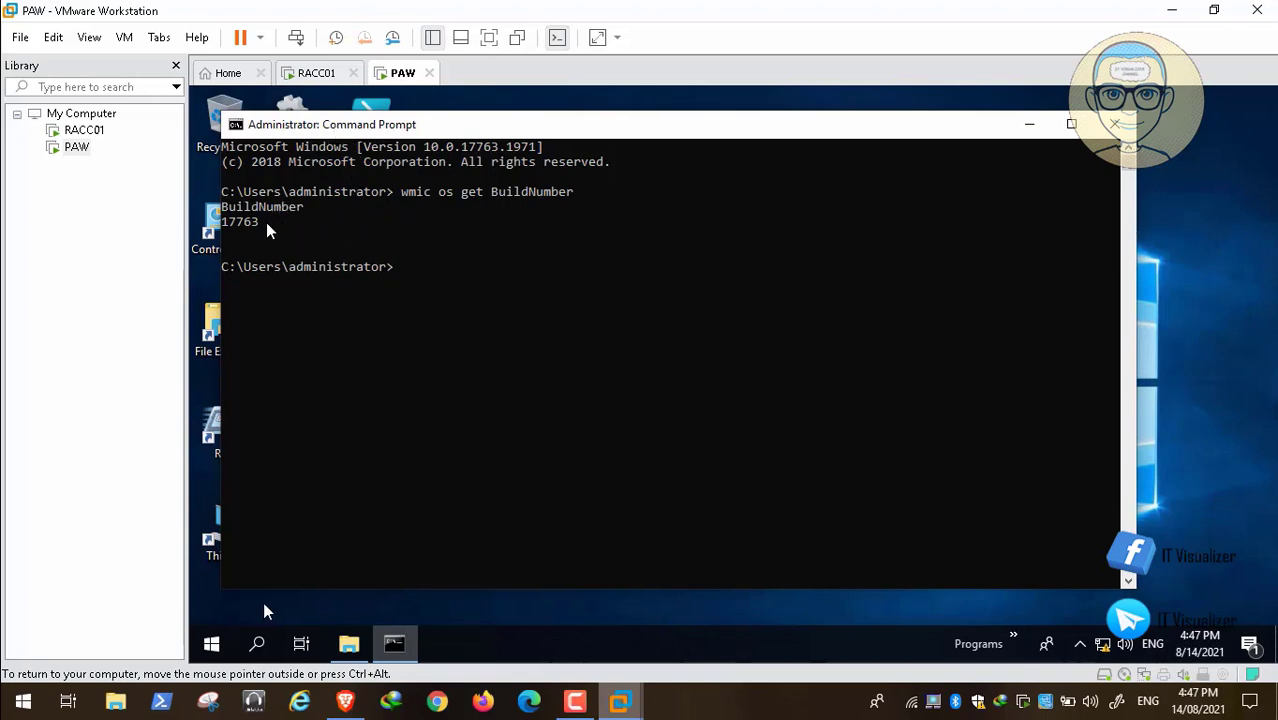
click(15, 681)
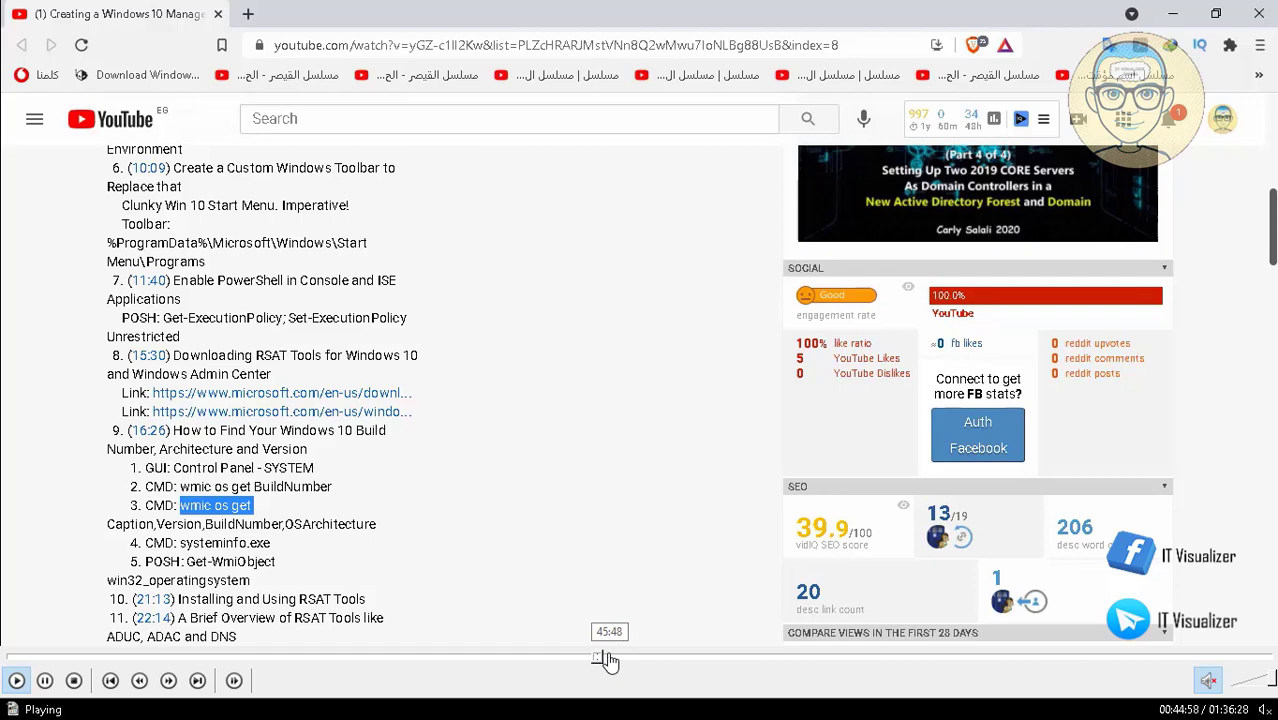
click(607, 660)
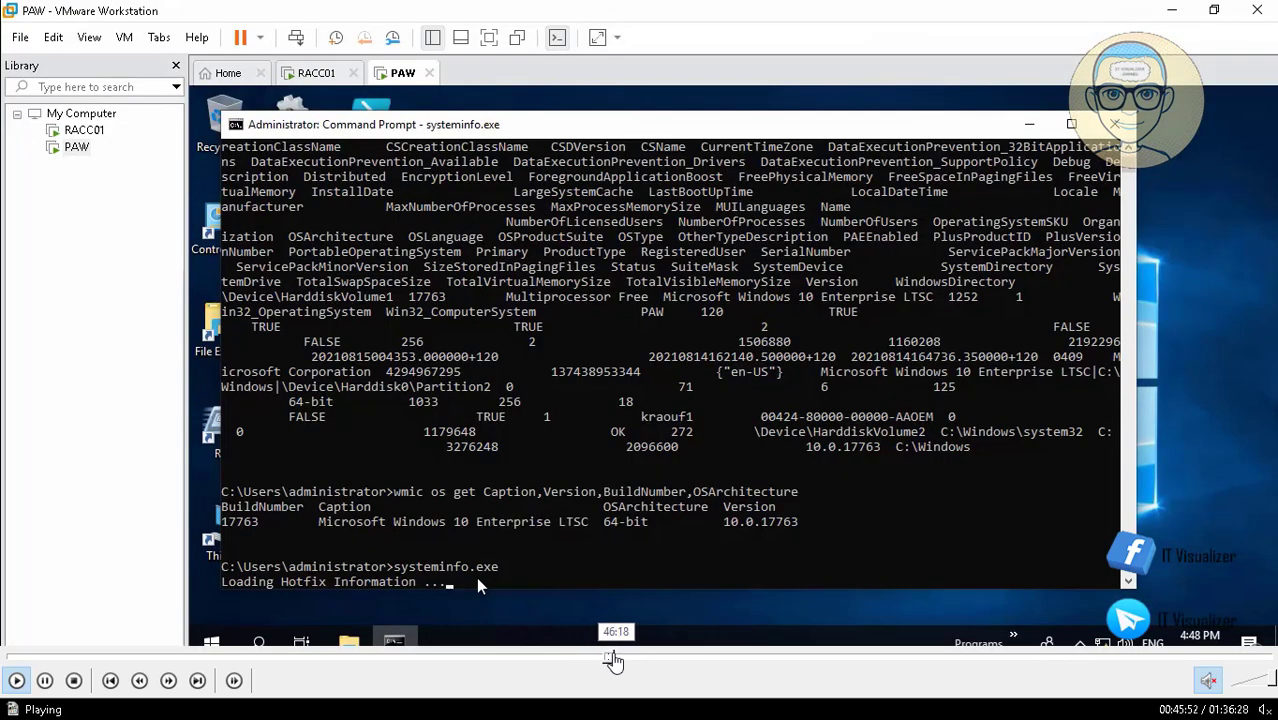
click(609, 660)
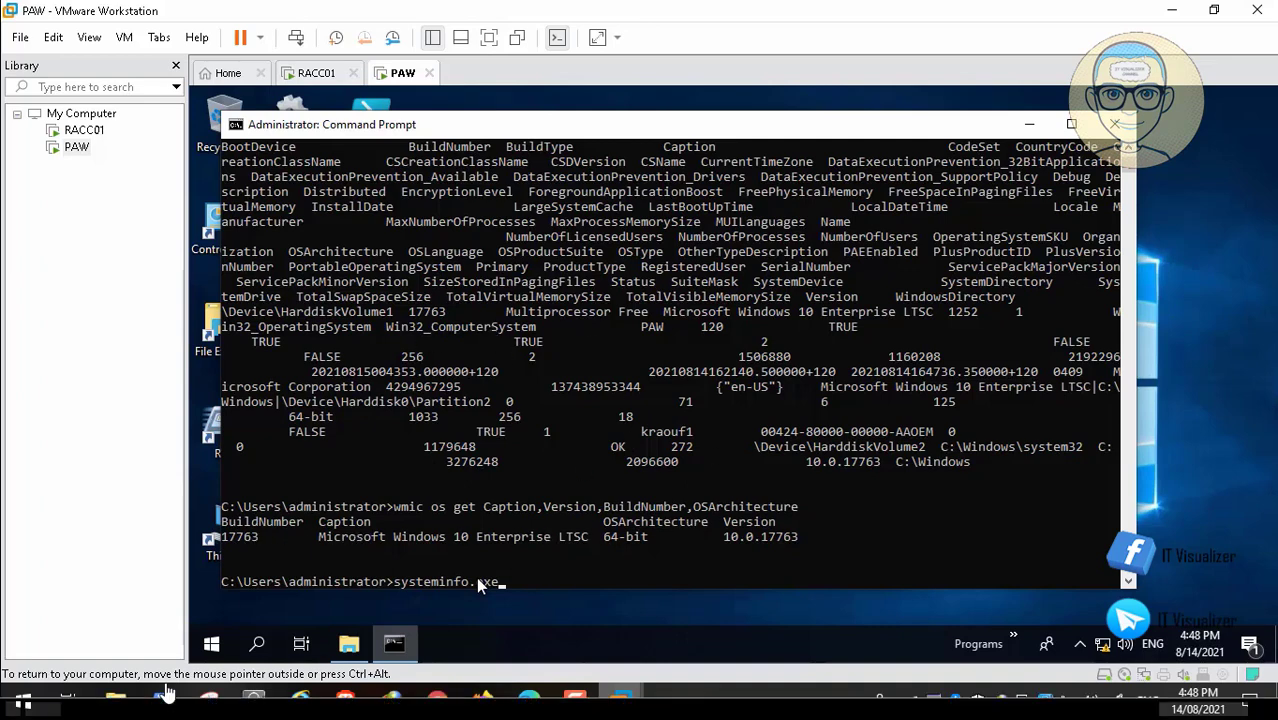
click(17, 681)
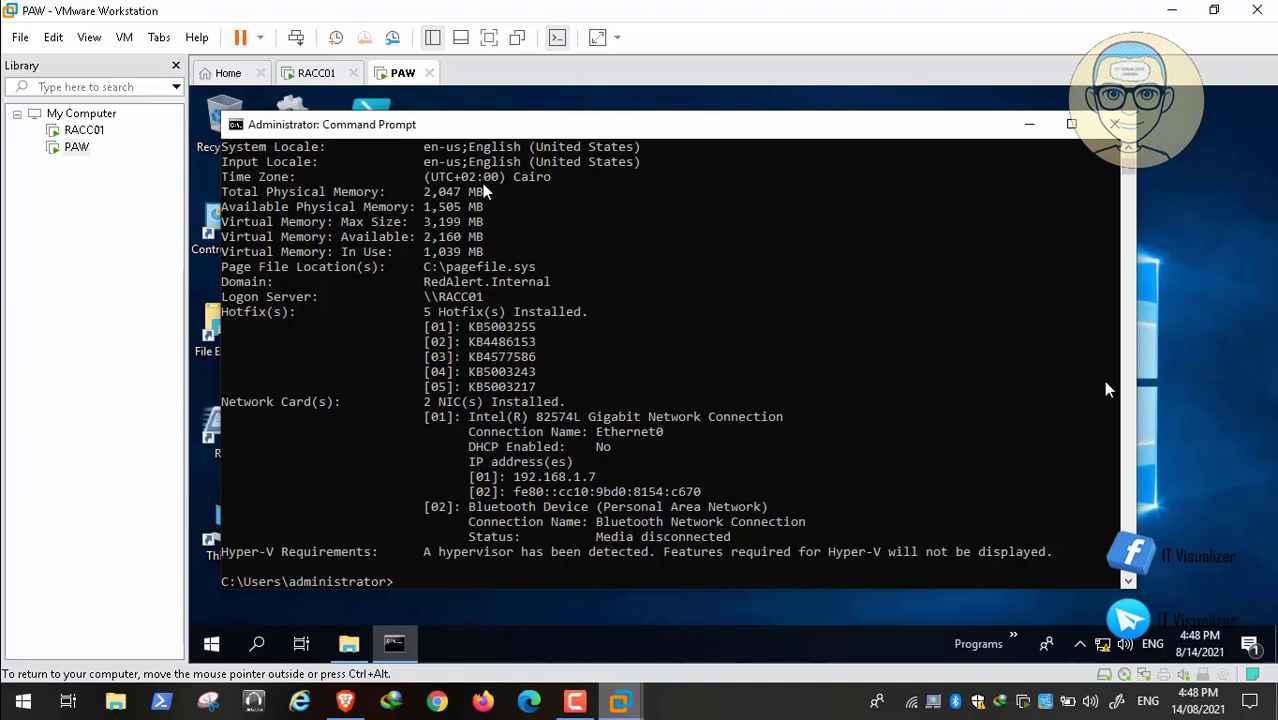
Examine the systeminfo.exe output back to its beginning and highlight the build number in the OS Version line.
click(1127, 147)
click(1127, 147)
click(1127, 147)
click(1127, 147)
click(1127, 147)
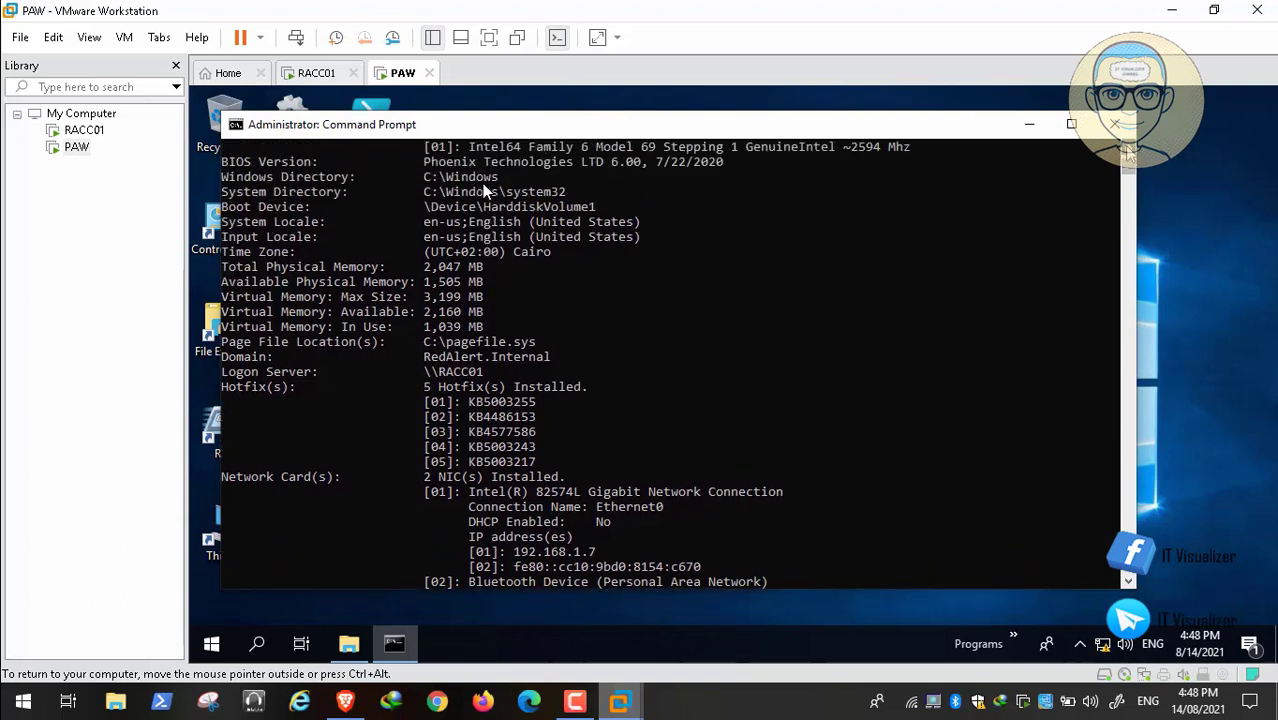
click(1127, 147)
click(1127, 147)
click(1127, 147)
click(1127, 147)
click(1127, 147)
click(1127, 147)
click(1127, 147)
click(1127, 147)
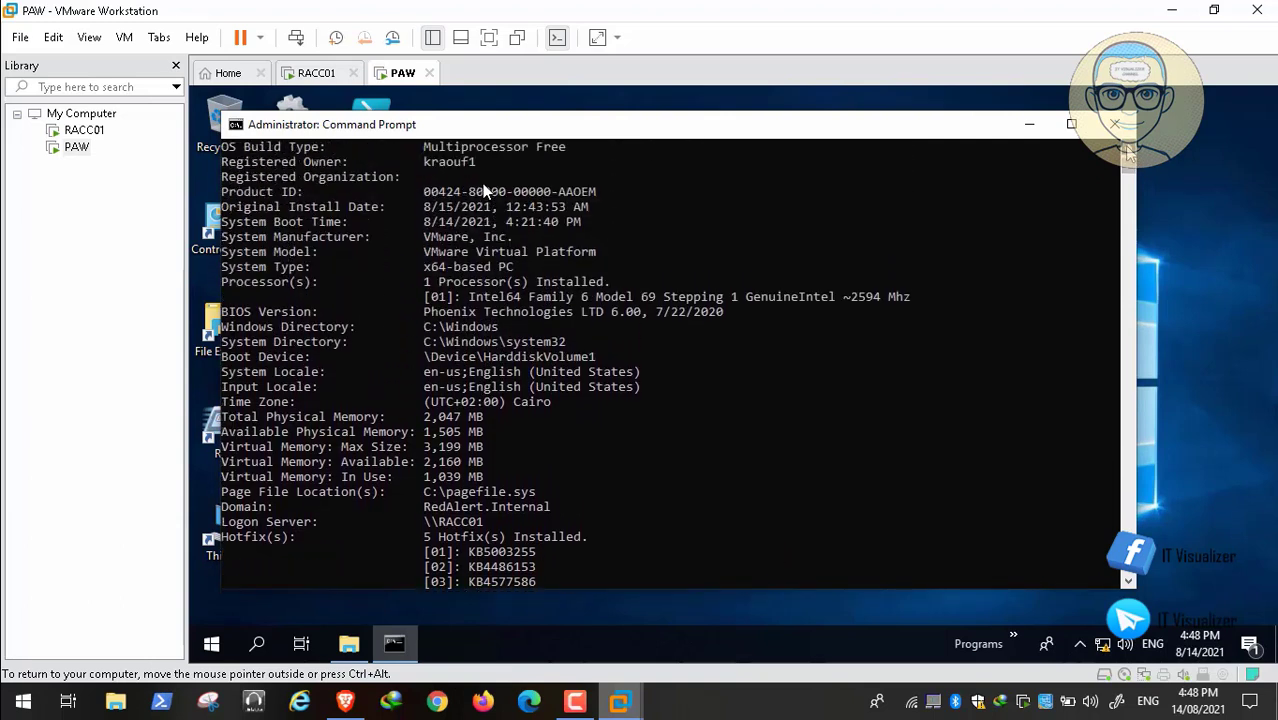
click(1127, 147)
click(1127, 147)
click(1127, 147)
click(1127, 147)
click(1127, 147)
click(1127, 147)
click(1127, 147)
click(1127, 147)
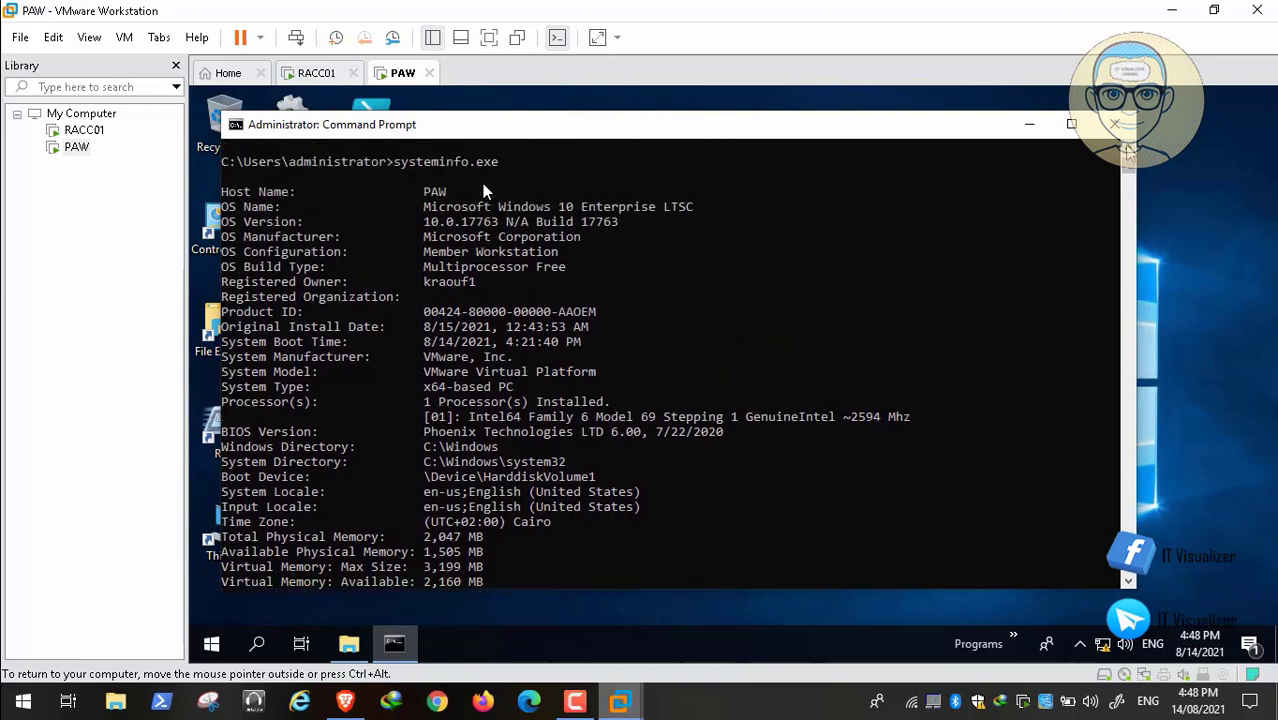
double_click(601, 222)
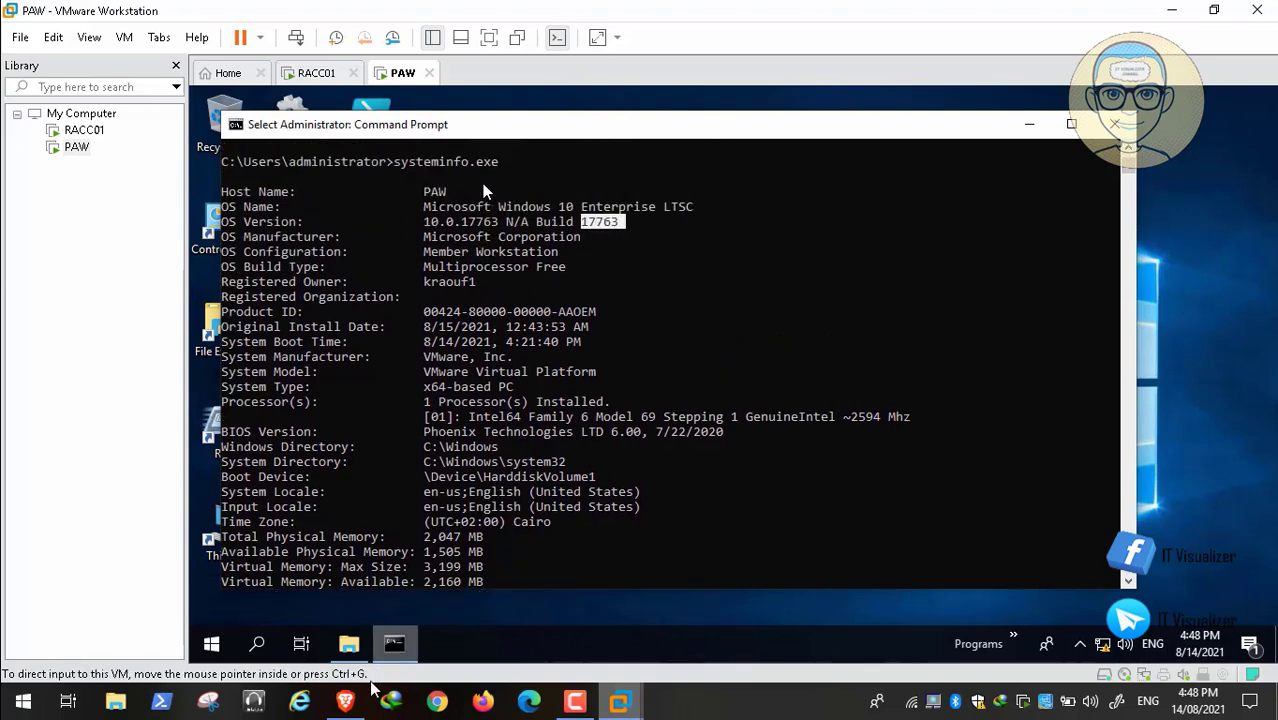
Switch to the YouTube description in Brave and copy the command "Get-WmiObject win32_operatingsystem".
mouse_move(350, 700)
click(357, 655)
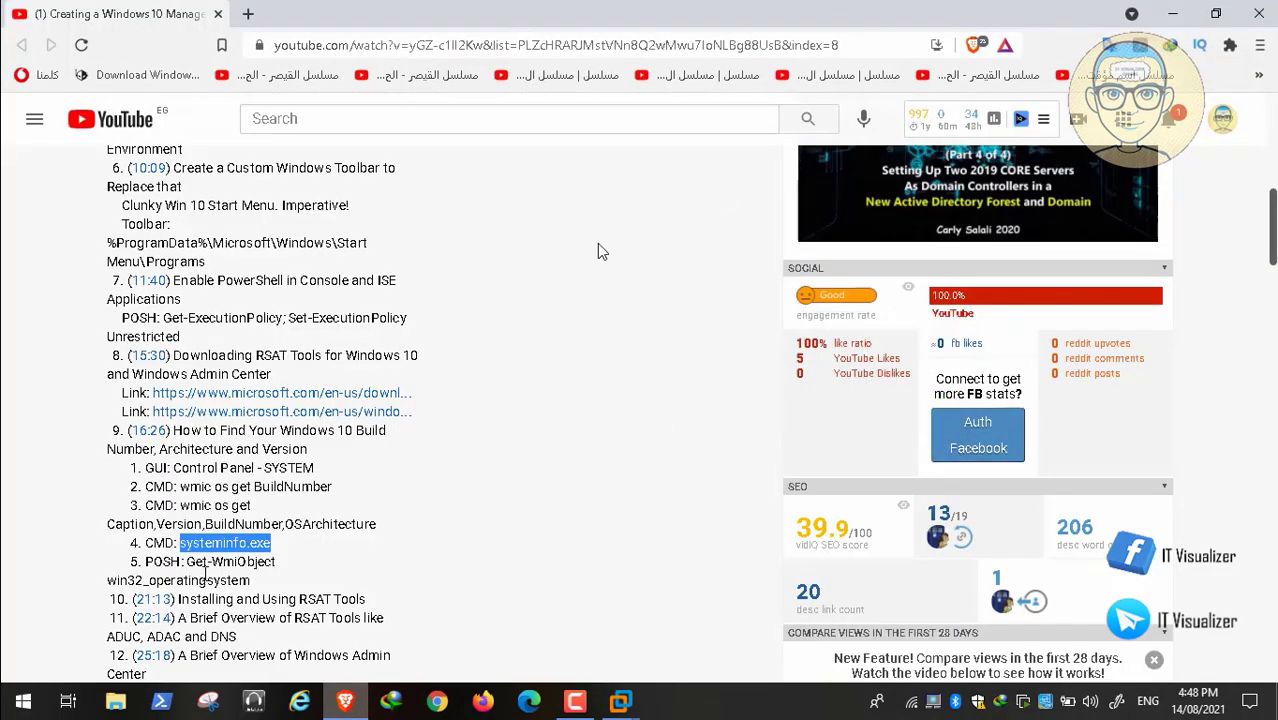
drag(188, 561, 250, 580)
key(ctrl+c)
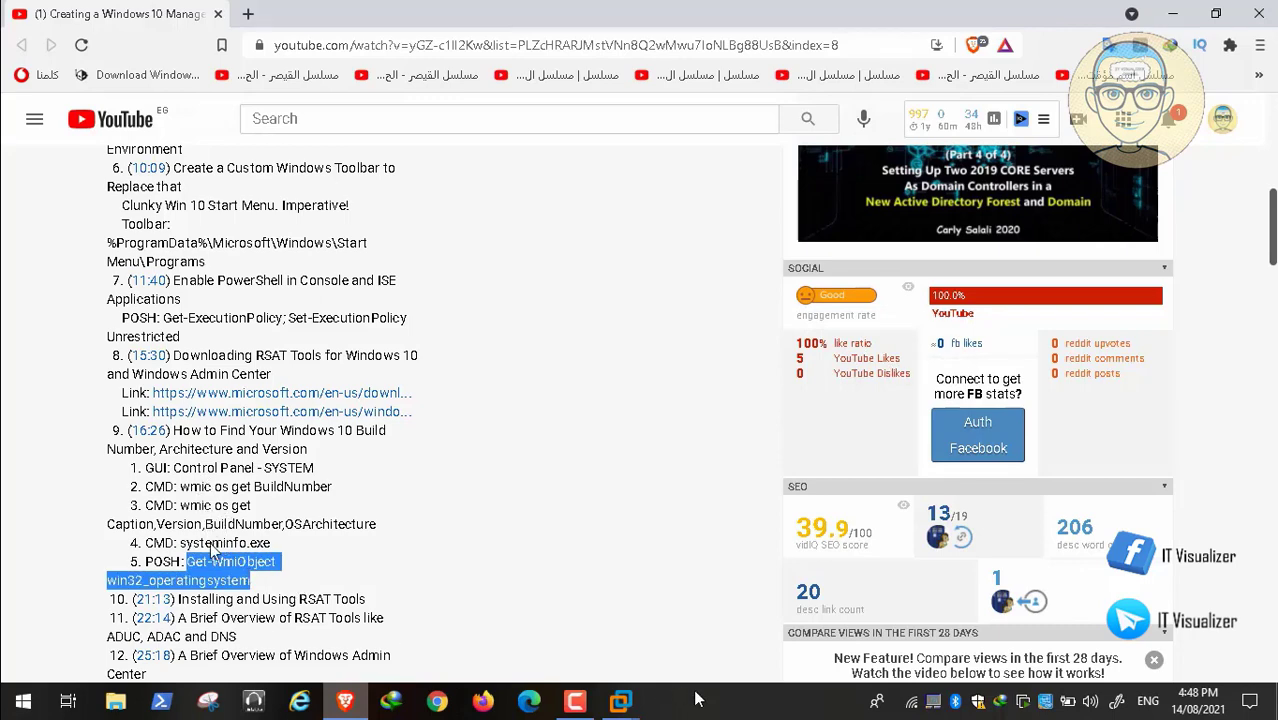
Return to PAW in VMware Workstation and close its Command Prompt session with the exit command.
click(622, 702)
click(795, 545)
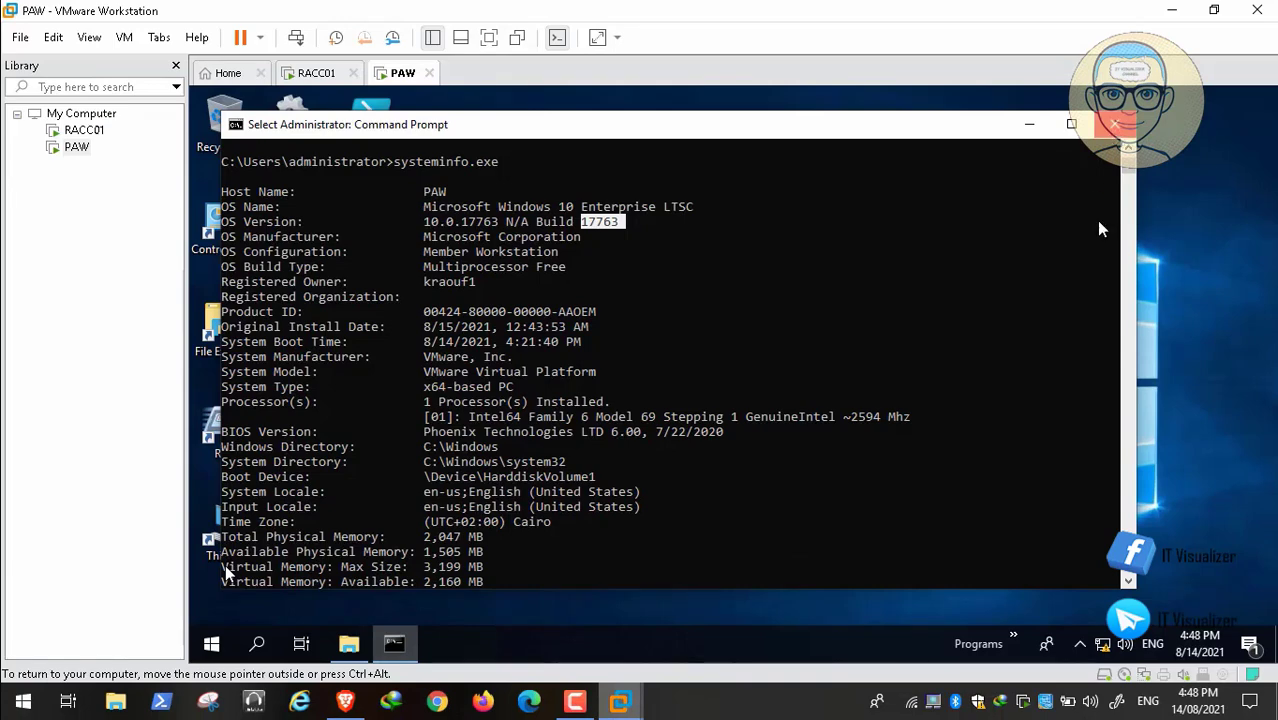
scroll(1130, 307, down, 10)
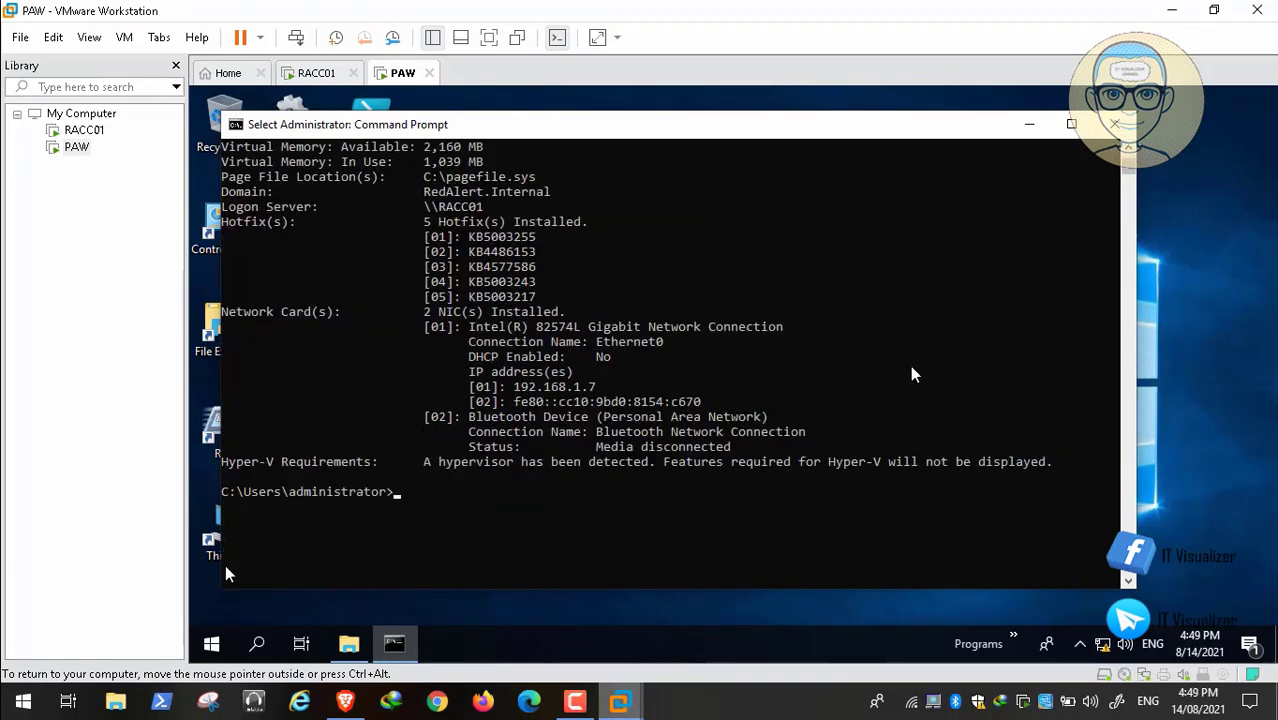
text(exit)
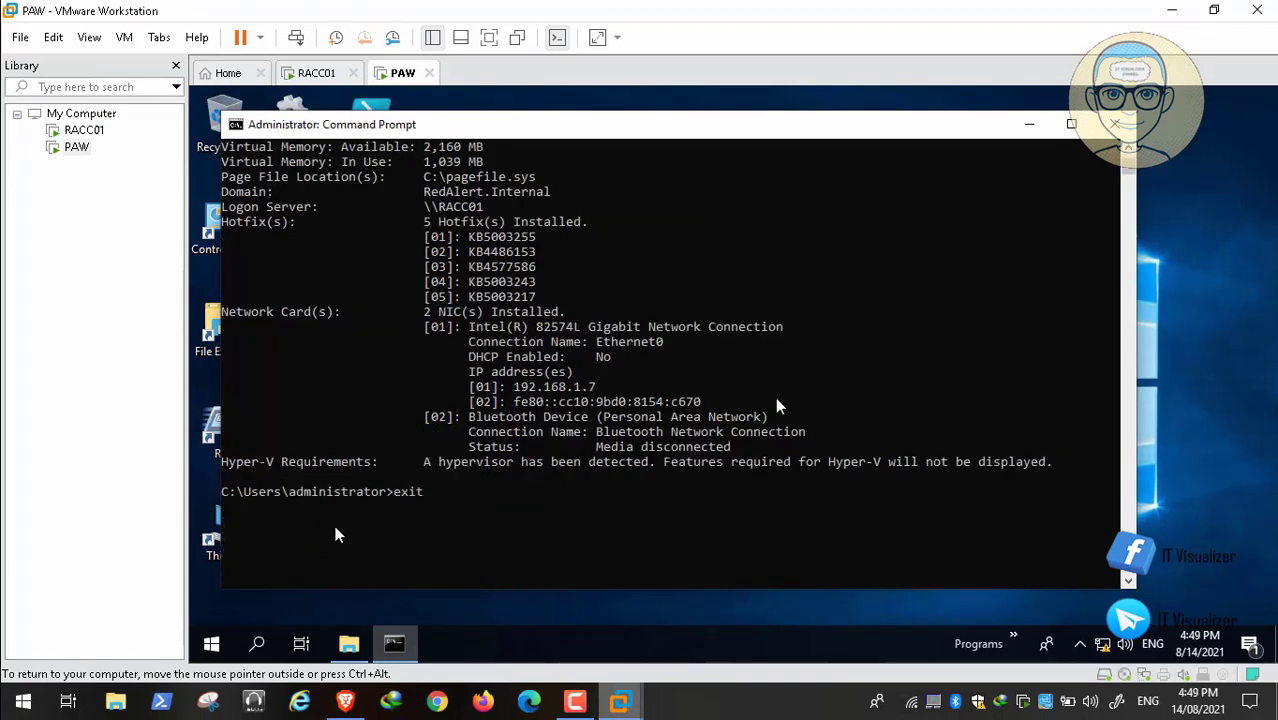
key(Return)
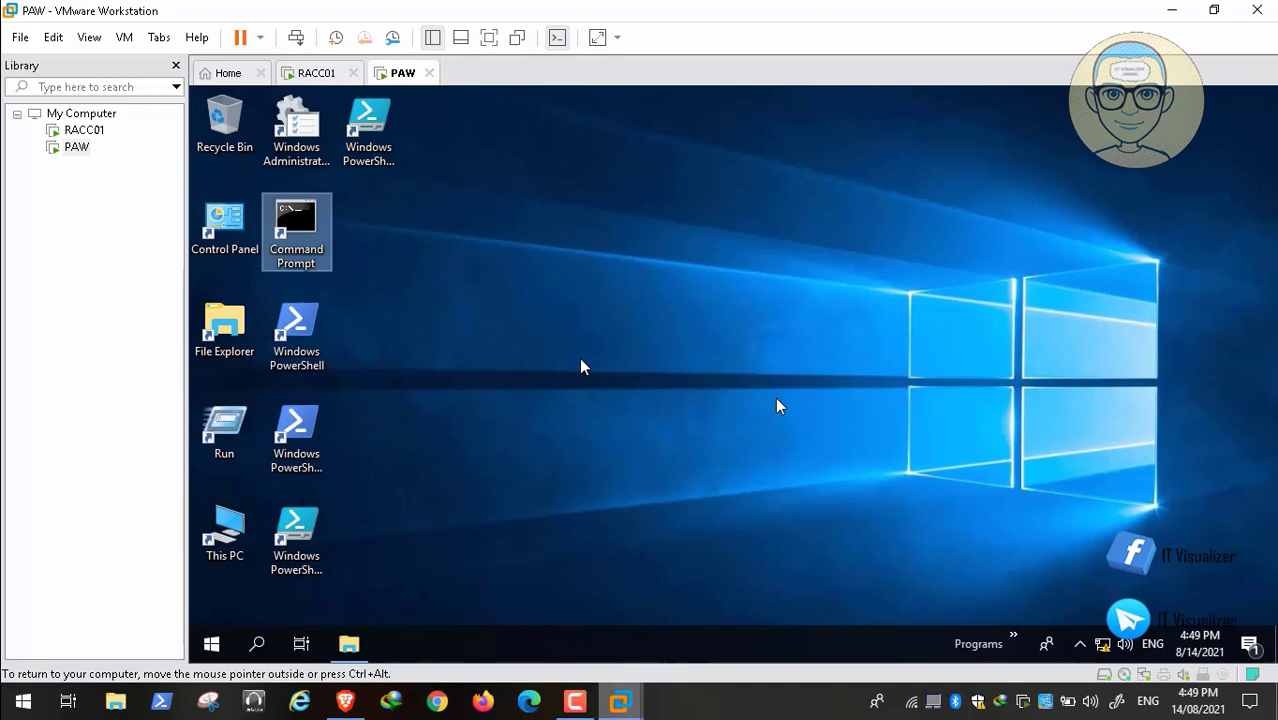
Open Windows PowerShell on PAW, run "Get-WmiObject win32_operatingsystem", and highlight the BuildNumber value in its output.
double_click(310, 335)
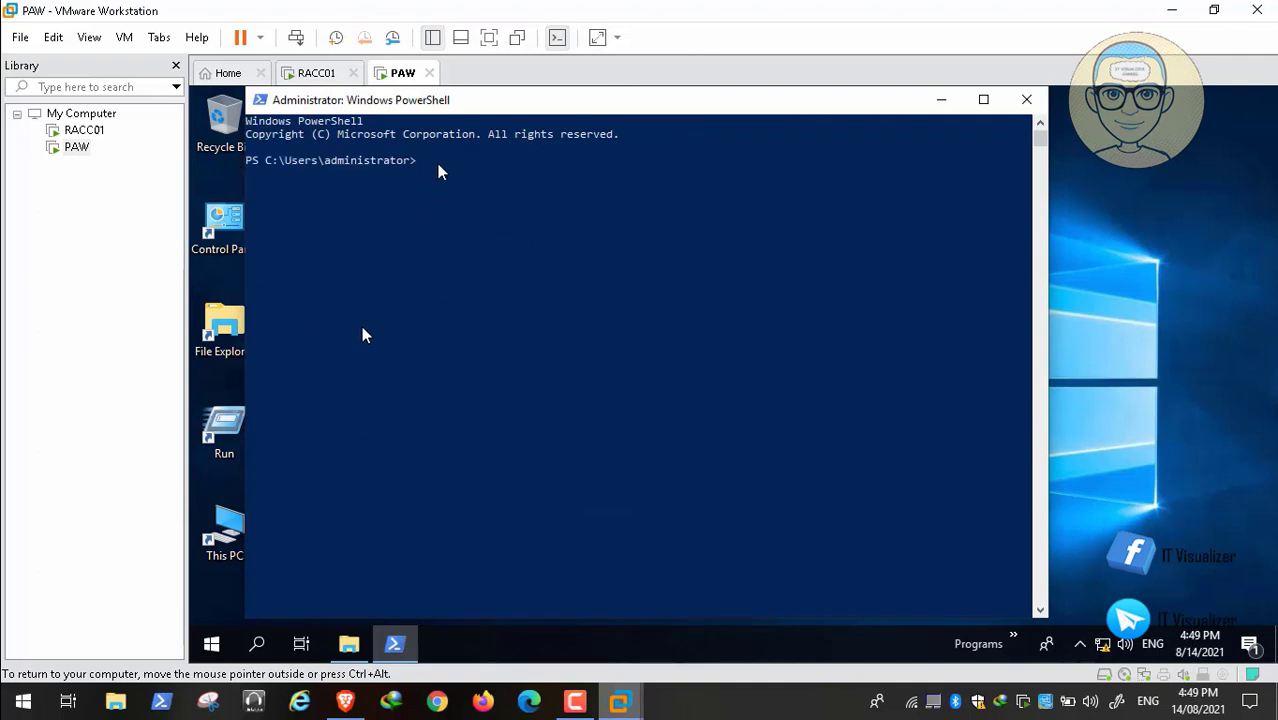
key(ctrl+v)
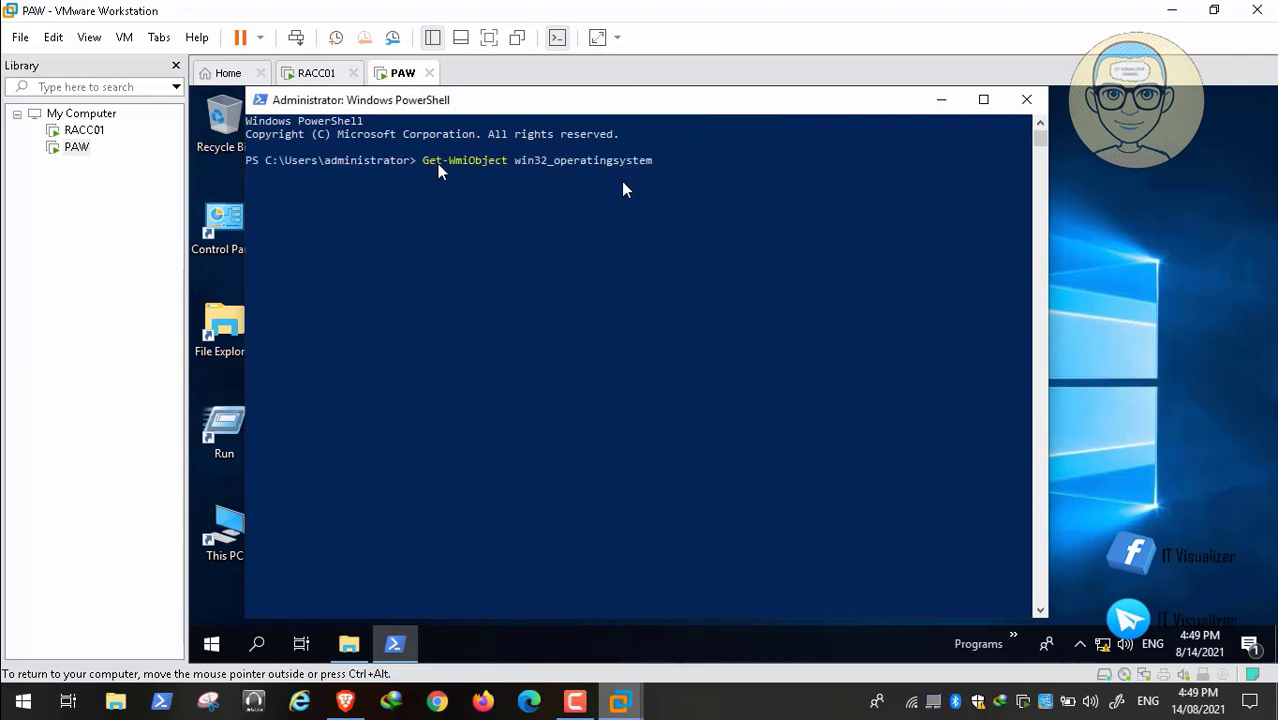
key(Return)
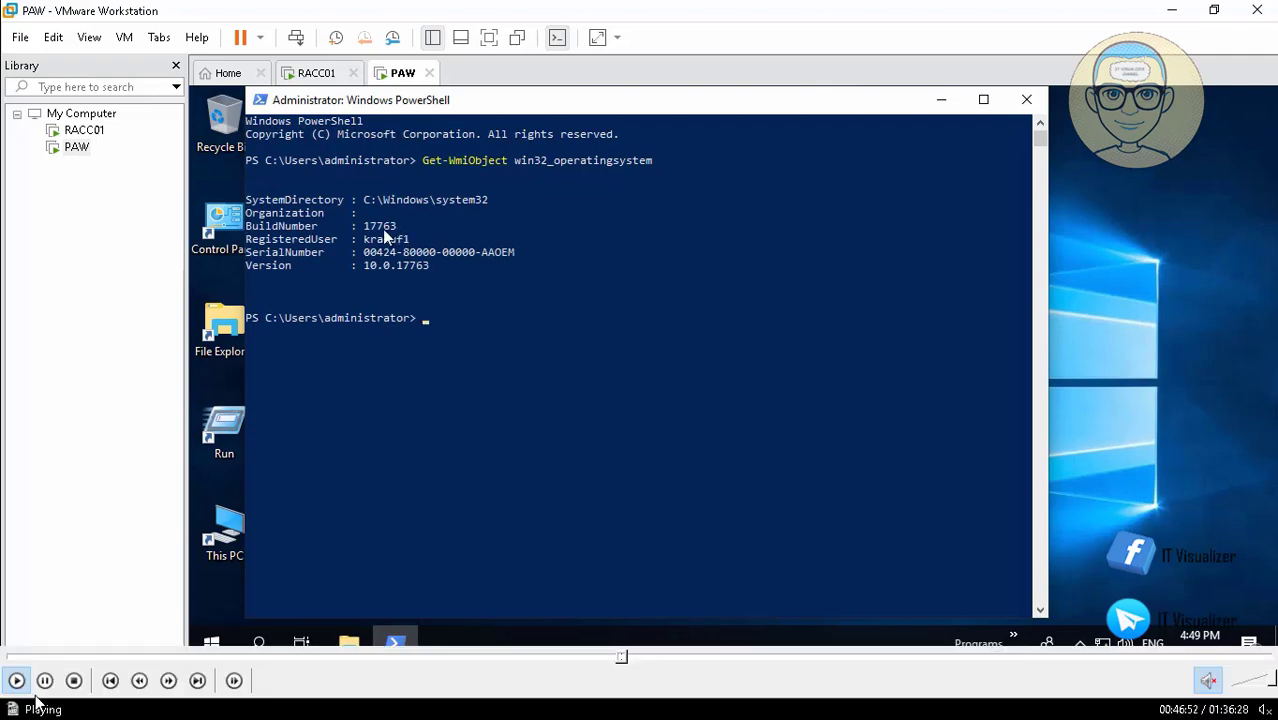
double_click(388, 228)
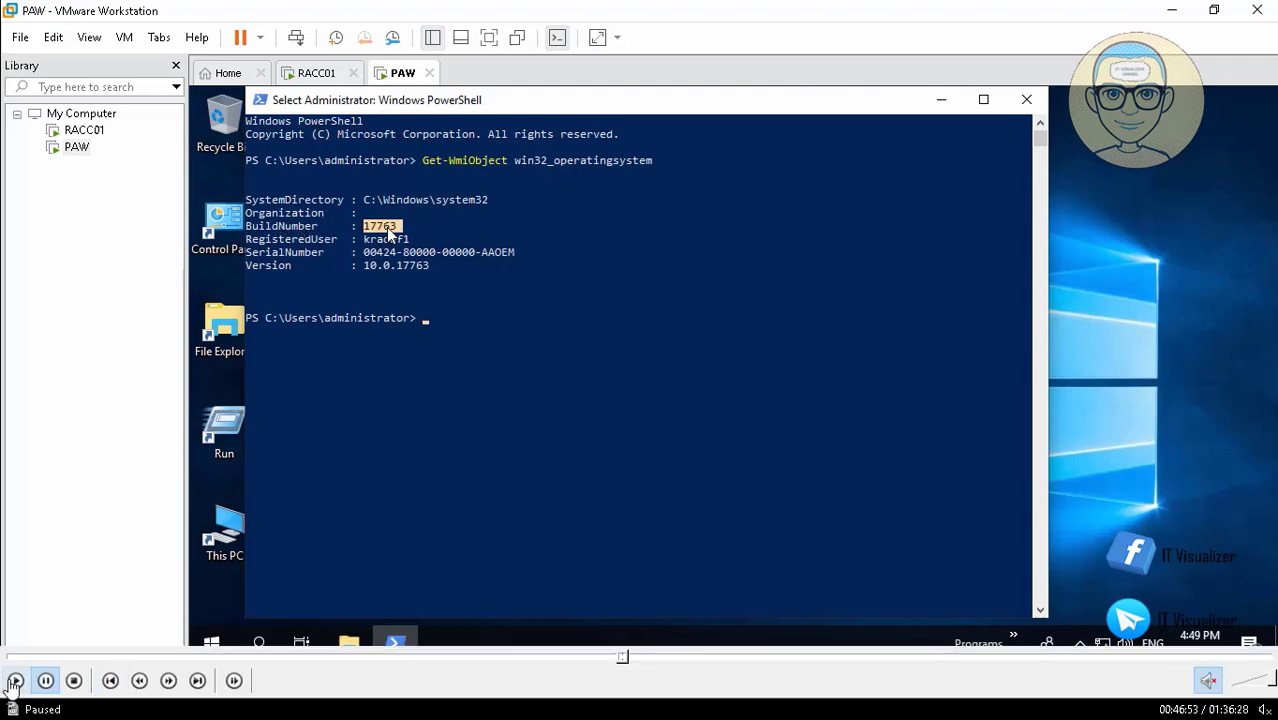
click(14, 682)
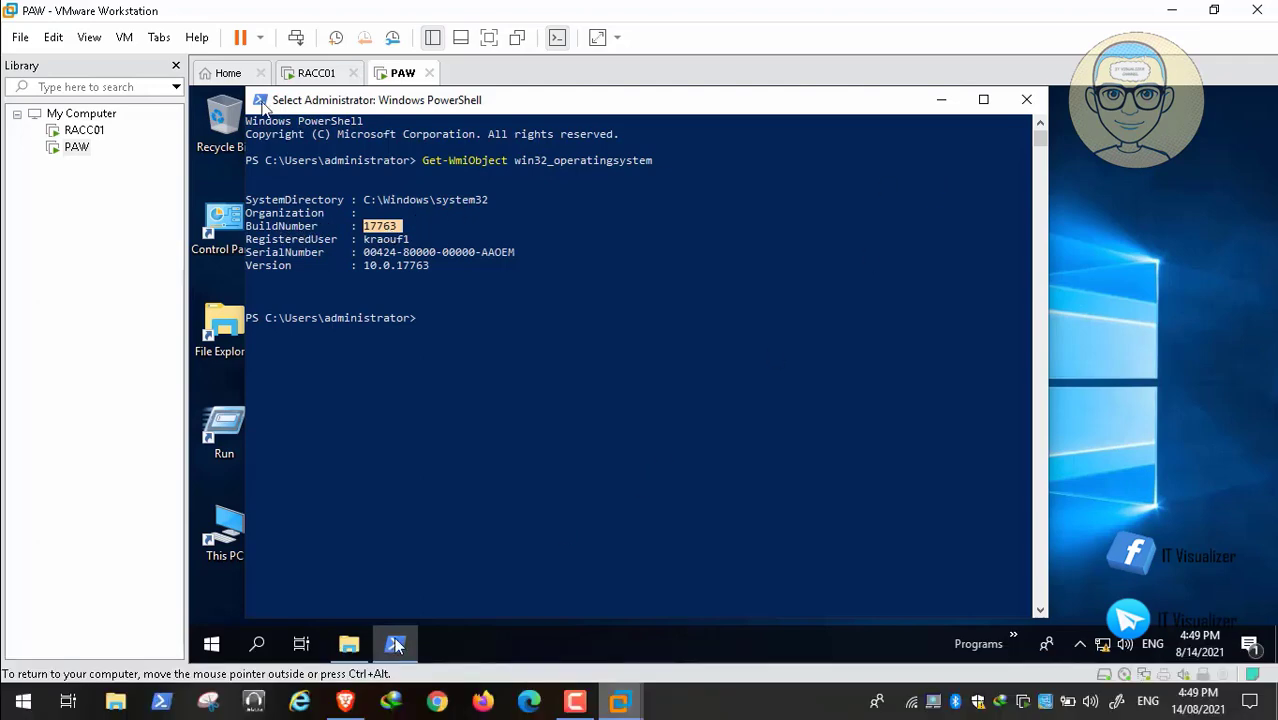
Switch to Brave and search Google for "RSAT Download" in a new tab.
click(347, 703)
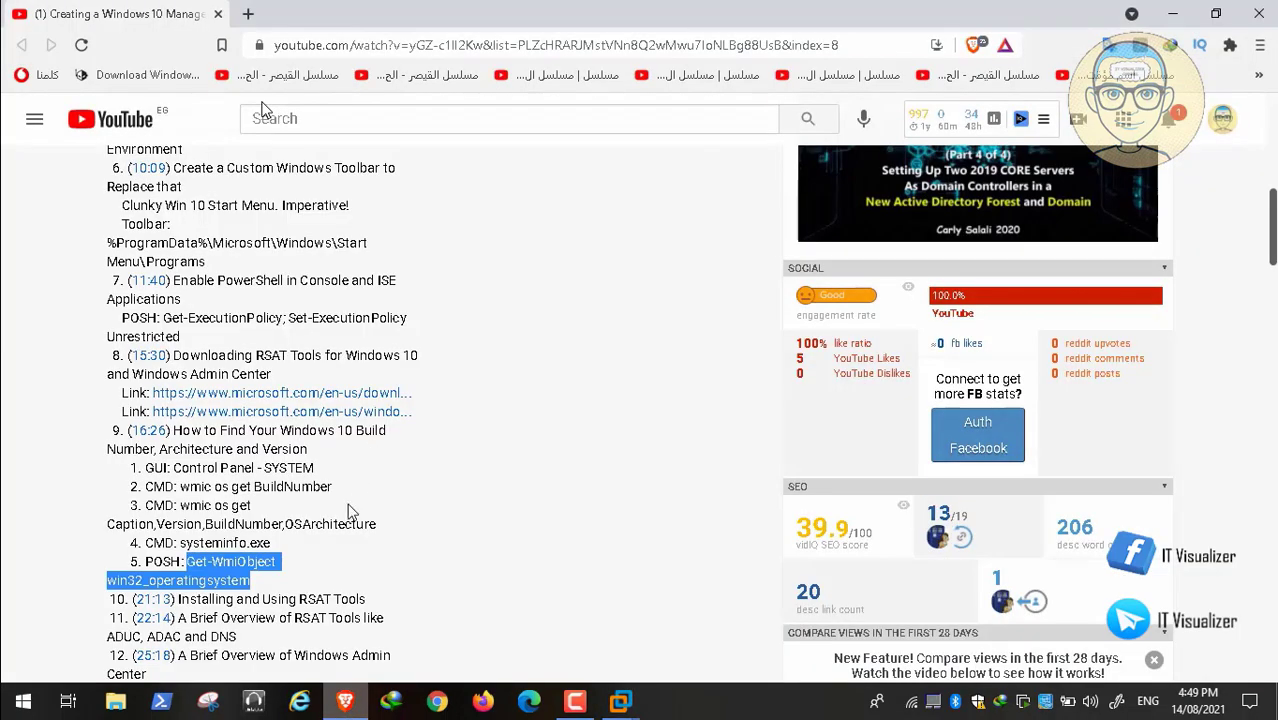
click(249, 14)
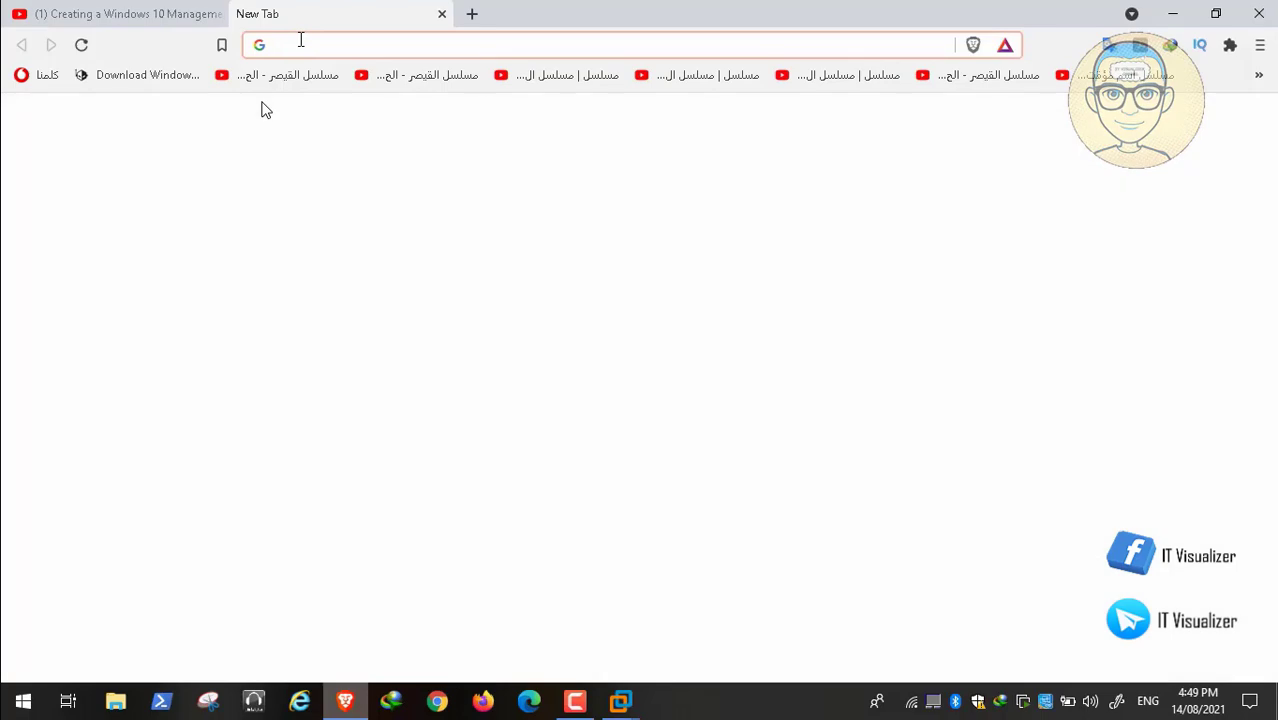
text(RSAT D)
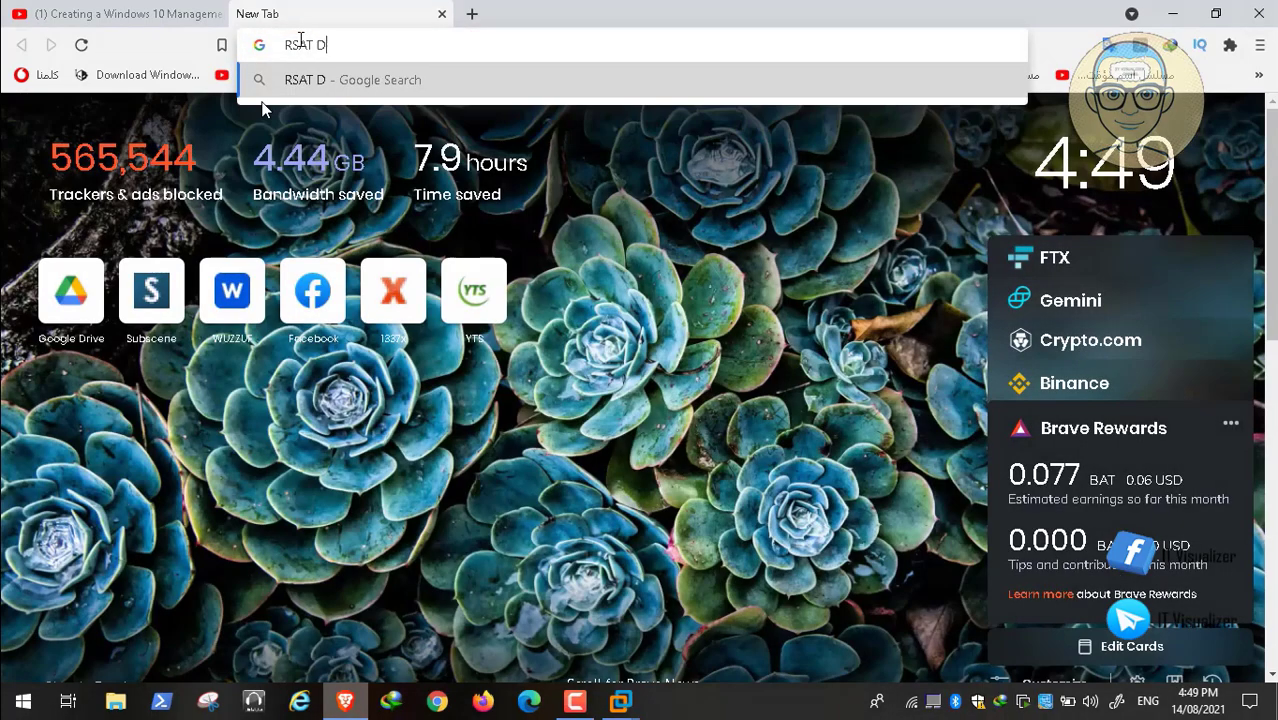
text(ownla)
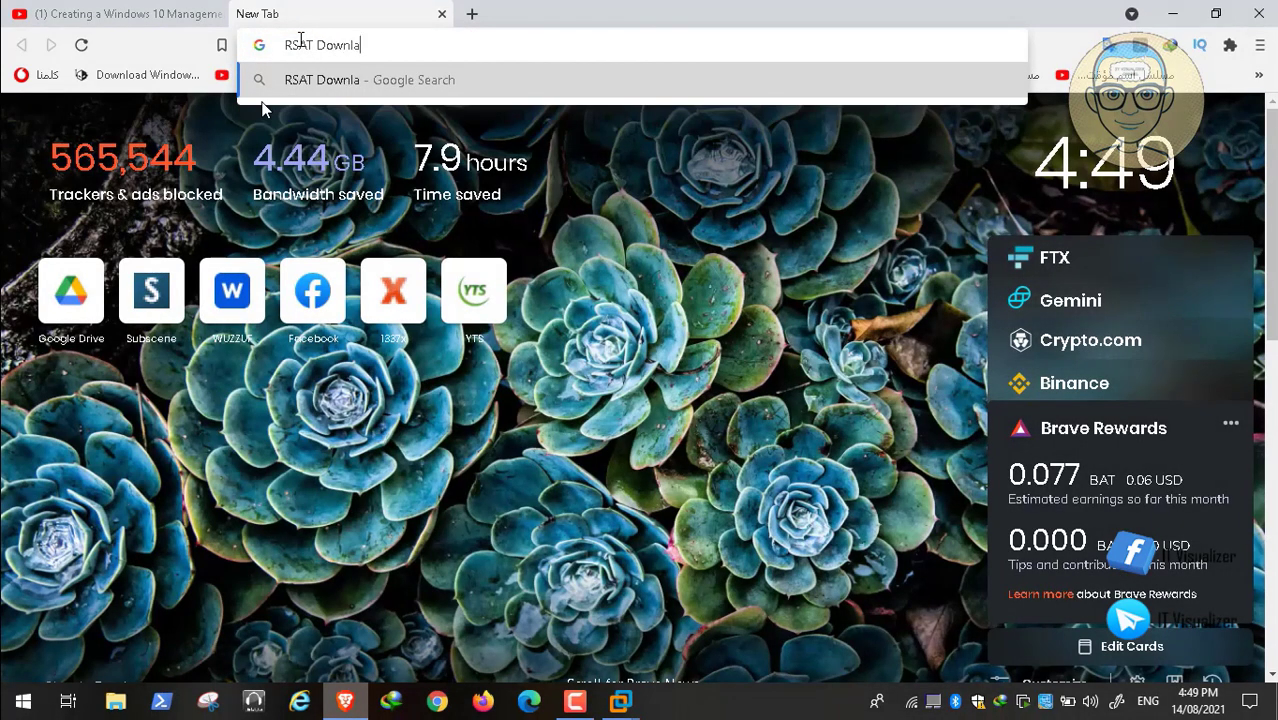
text(od)
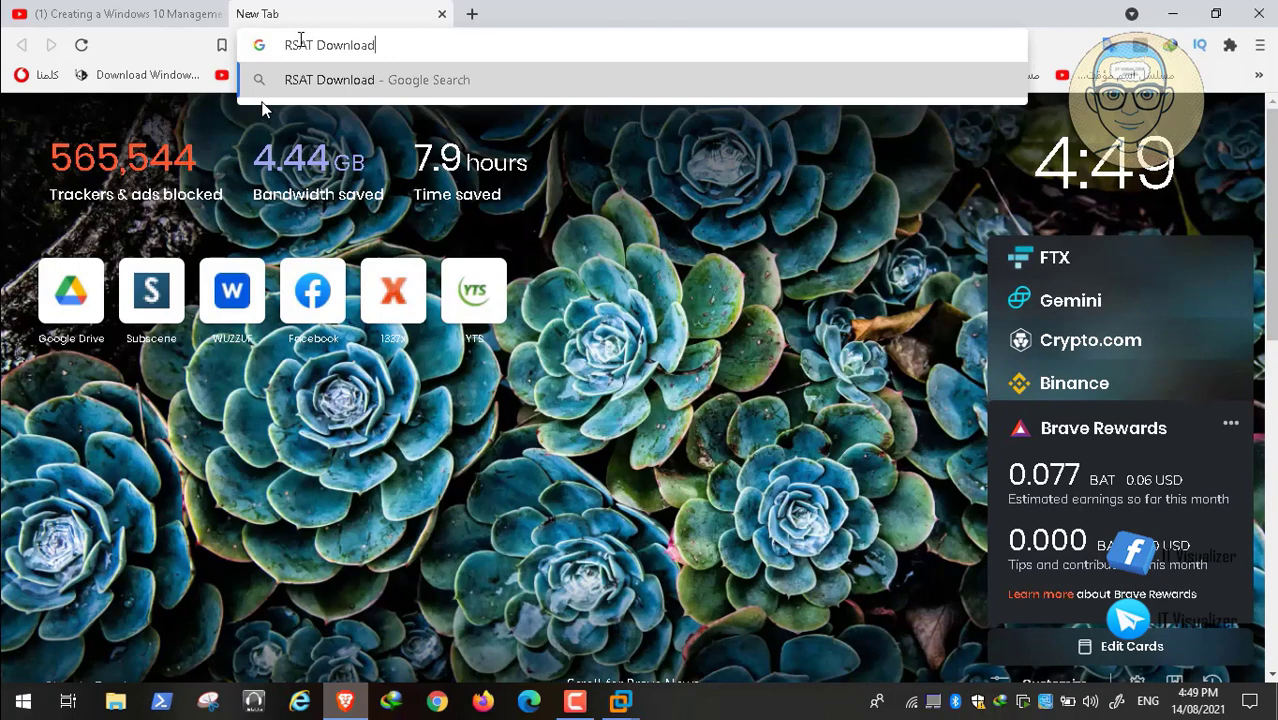
key(Return)
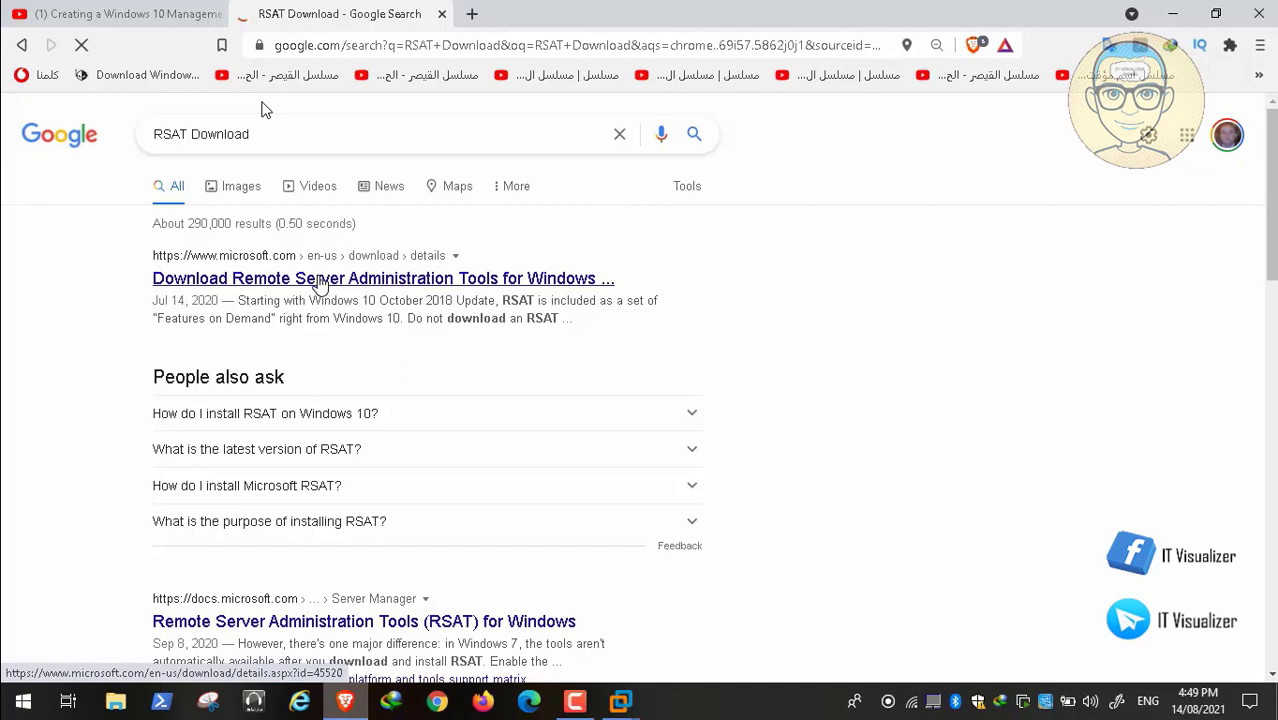
Open Microsoft's Remote Server Administration Tools for Windows 10 download page and bring up its English download file choices.
click(318, 280)
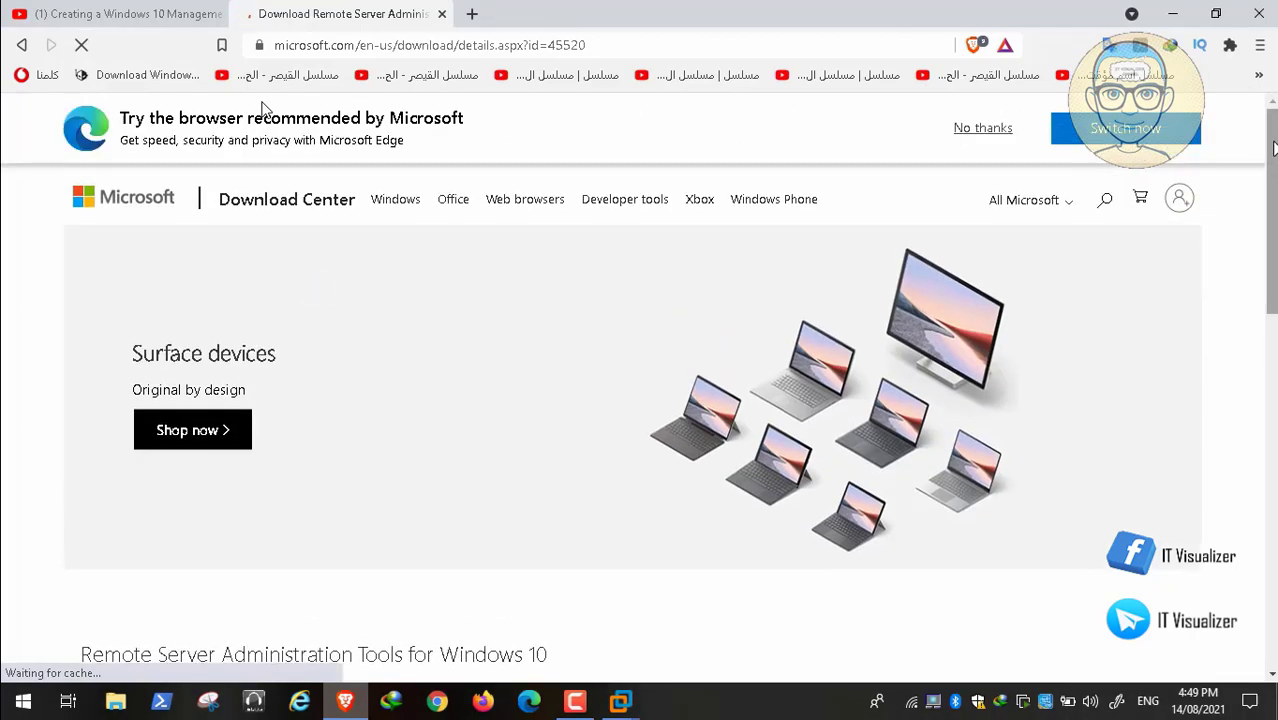
scroll(262, 108, down, 4)
scroll(262, 108, down, 2)
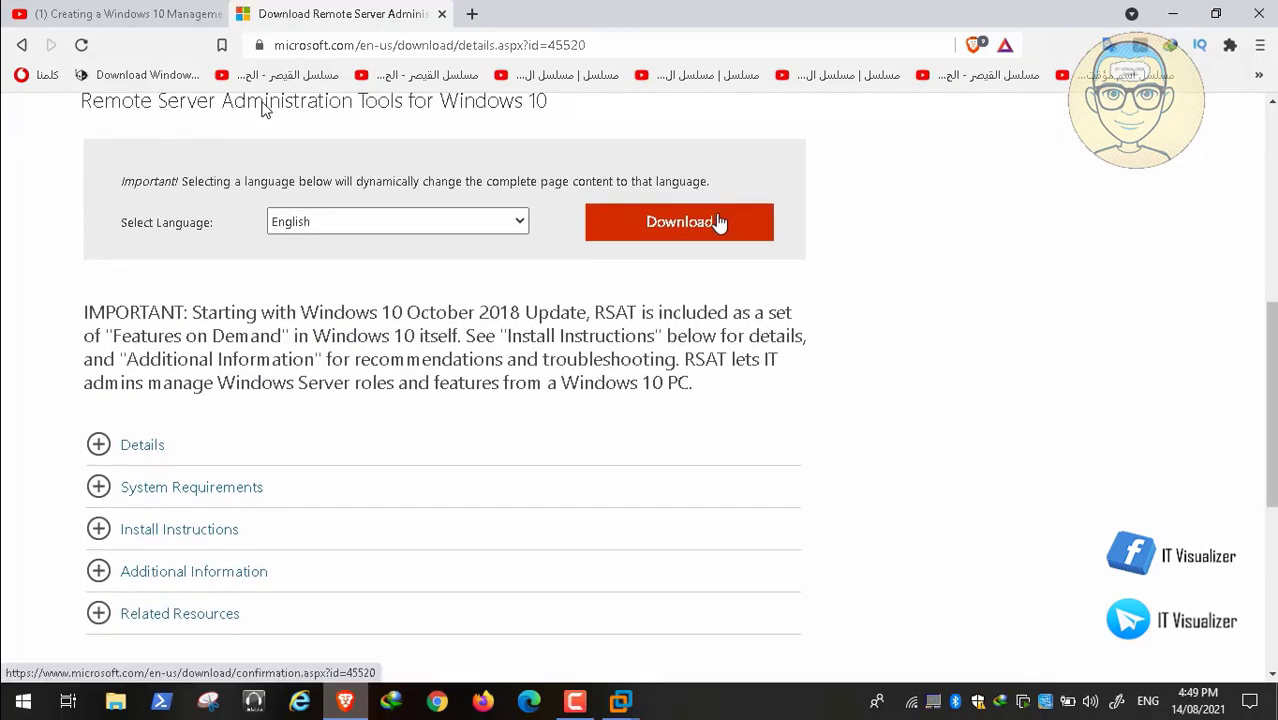
click(716, 221)
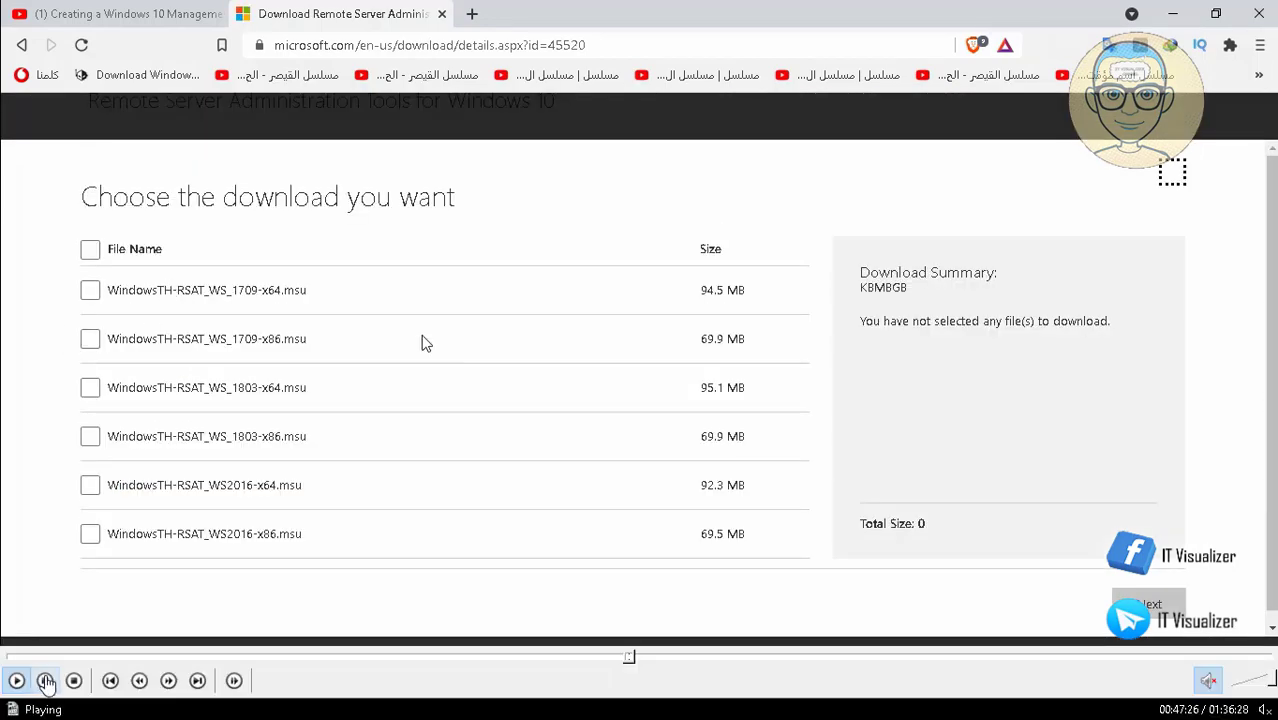
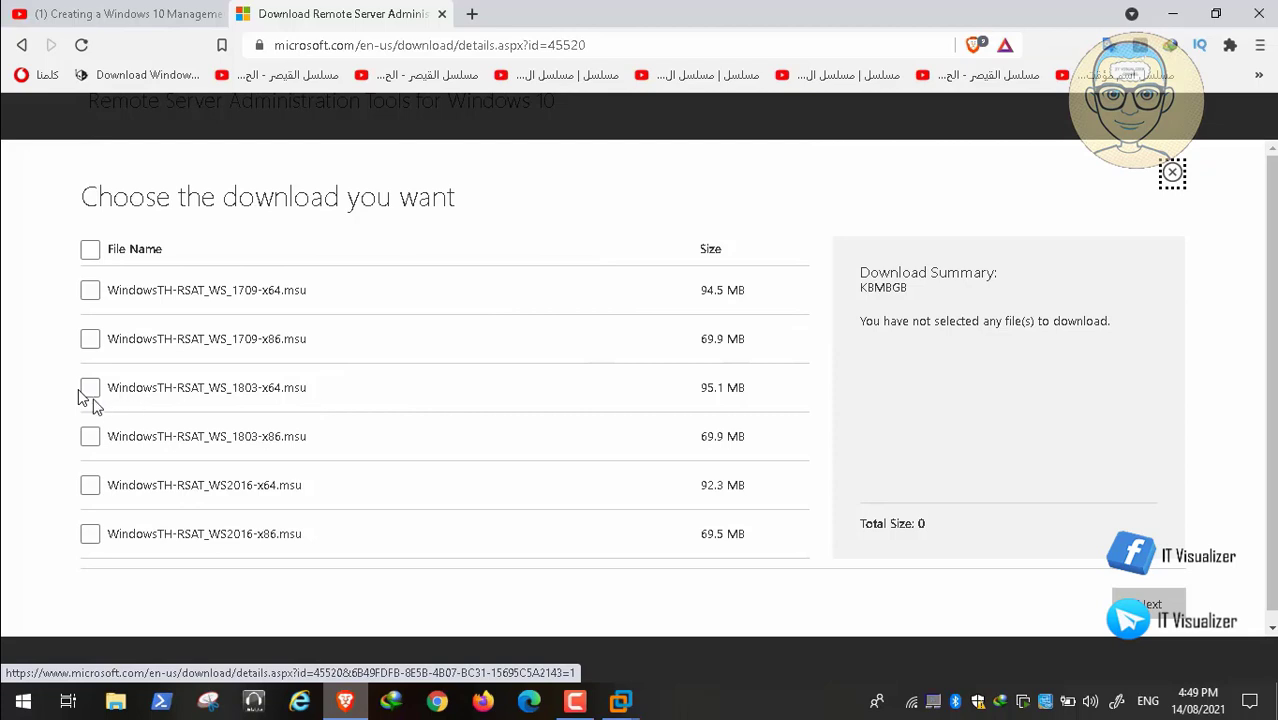
Select WindowsTH-RSAT_WS_1709-x64.msu from the RSAT file choices and proceed with its download.
click(90, 292)
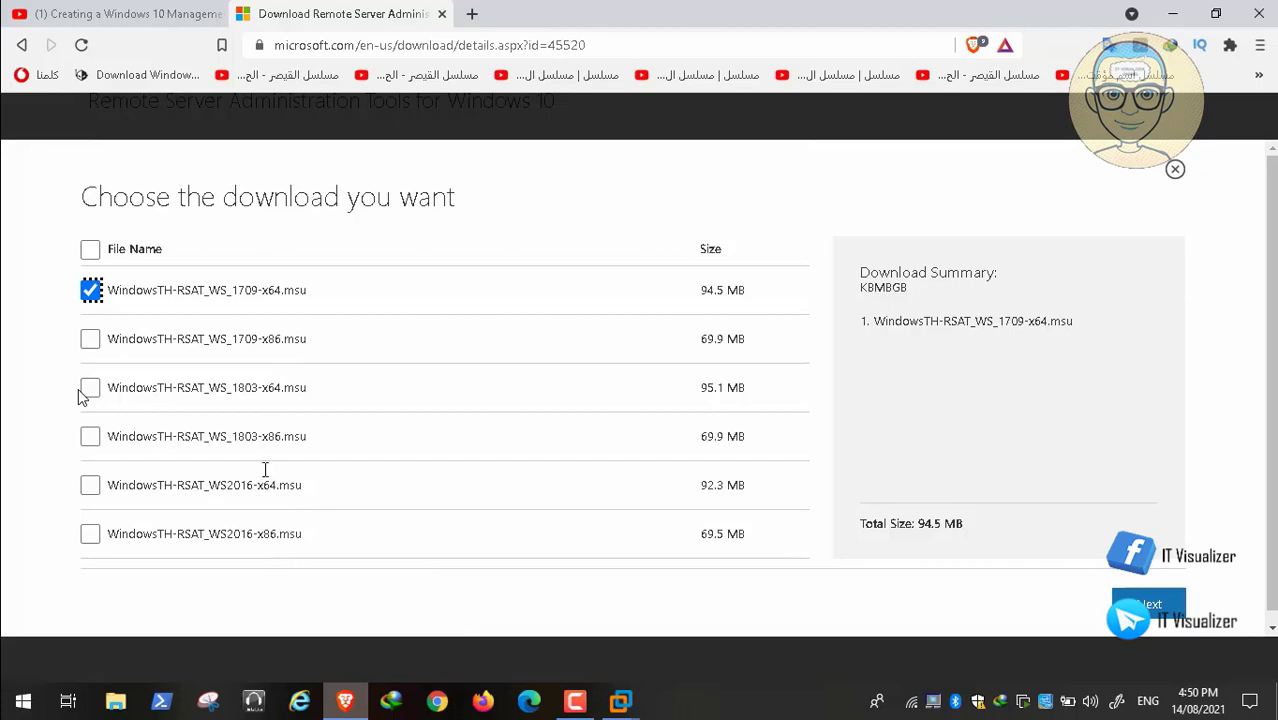
click(1168, 614)
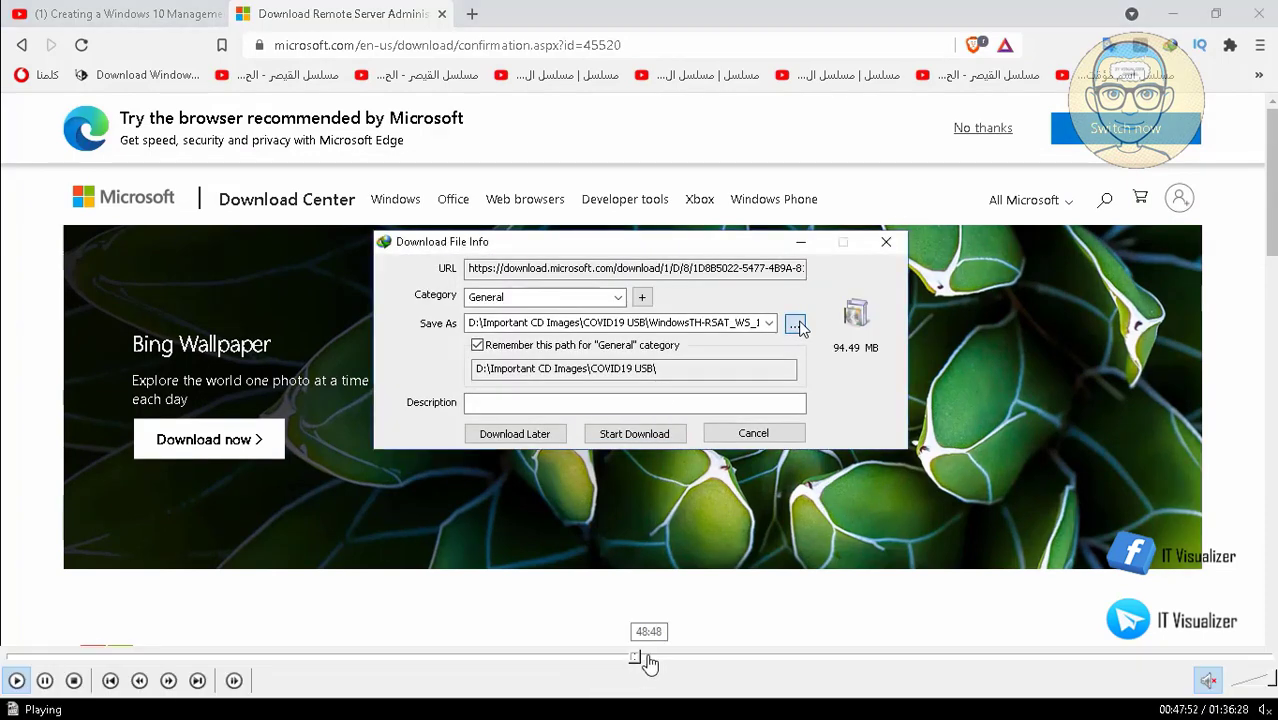
click(652, 658)
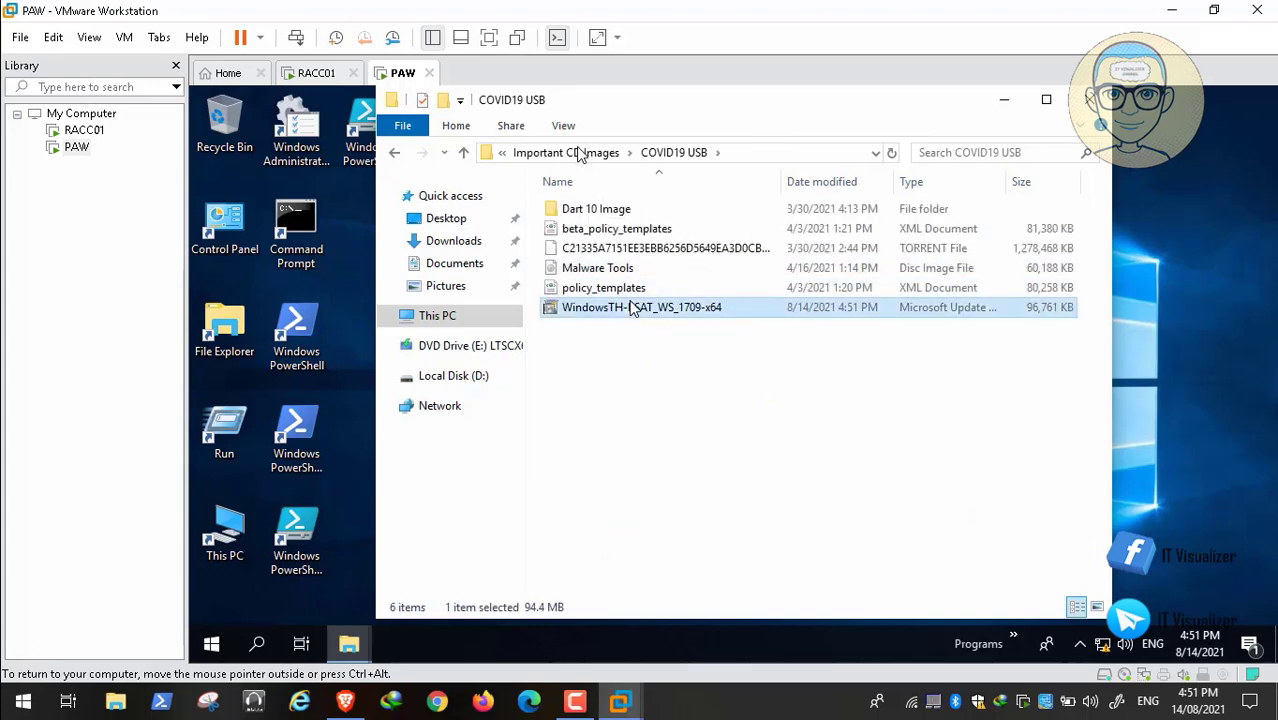
On PAW, copy WindowsTH-RSAT_WS_1709-x64 from the COVID19 USB folder to Local Disk (D:) and launch the copied installer.
right_click(630, 308)
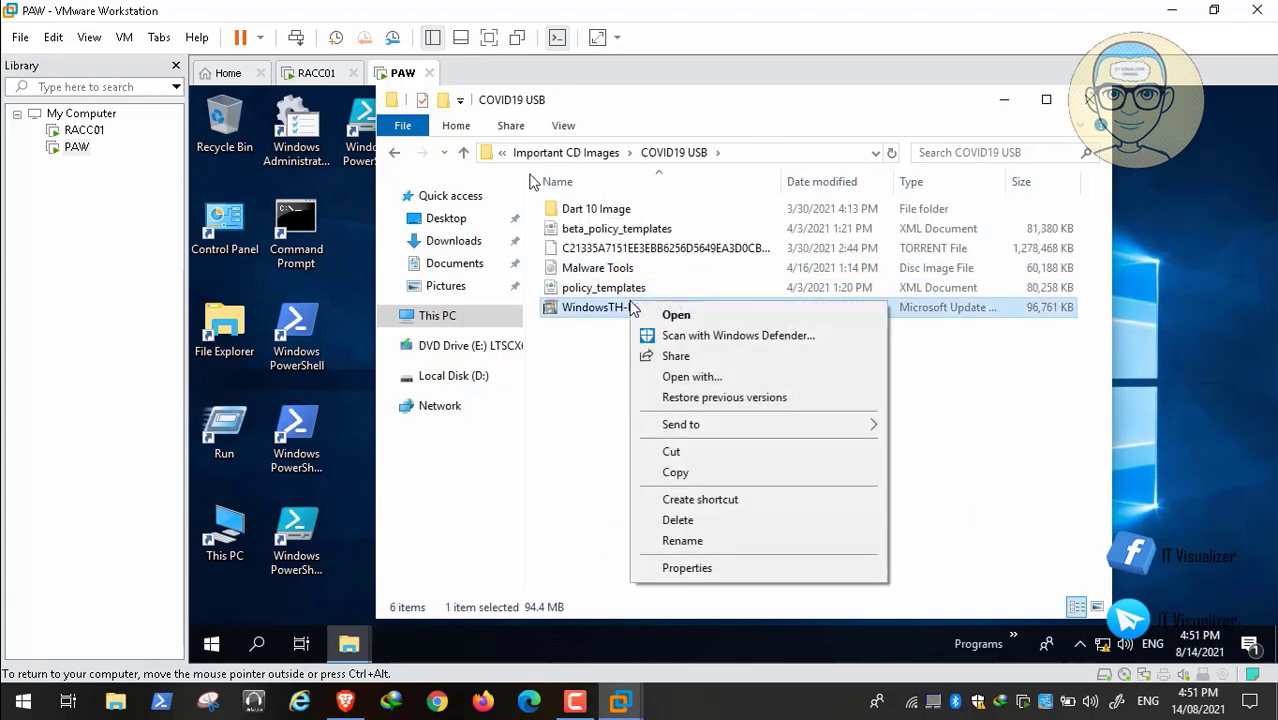
click(700, 479)
click(456, 377)
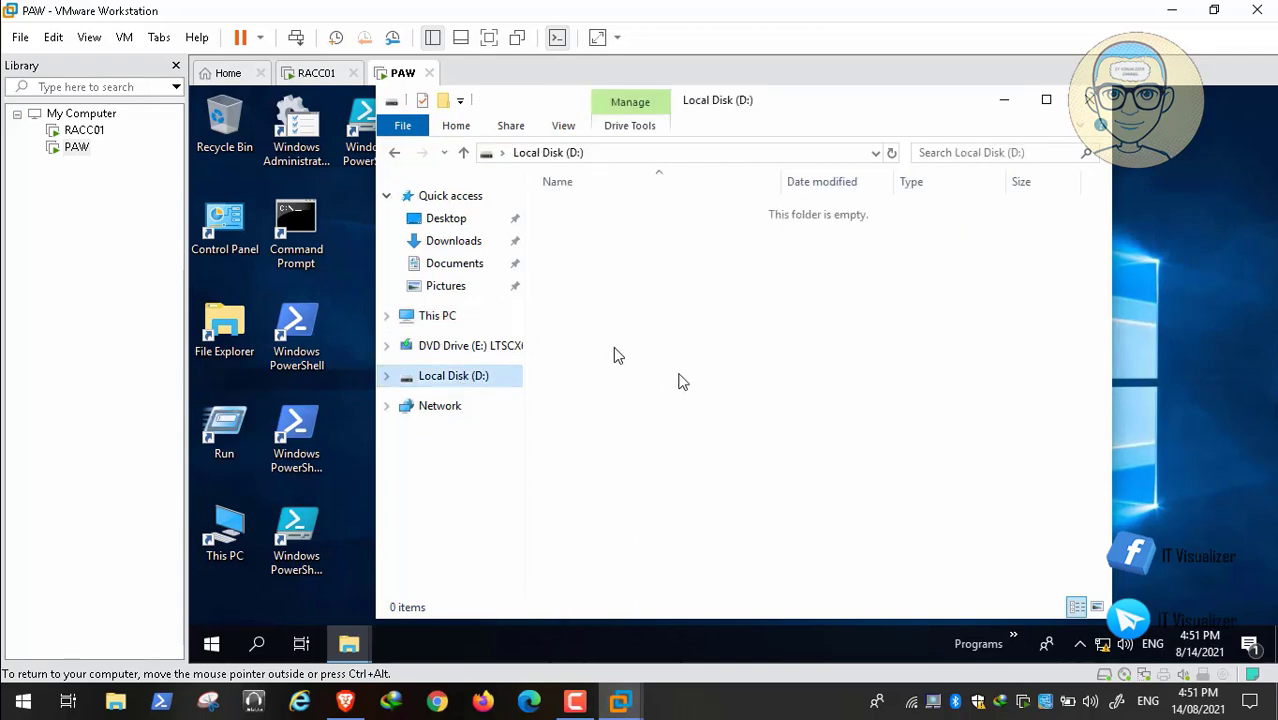
right_click(680, 380)
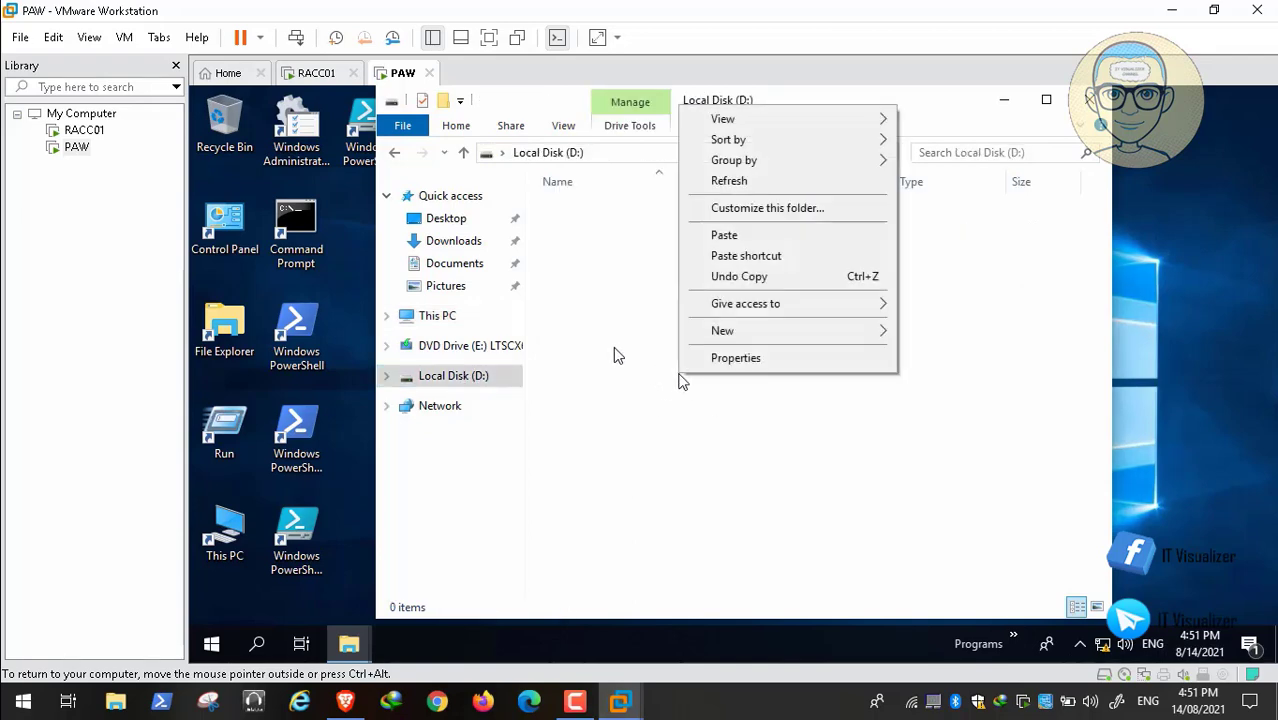
click(752, 238)
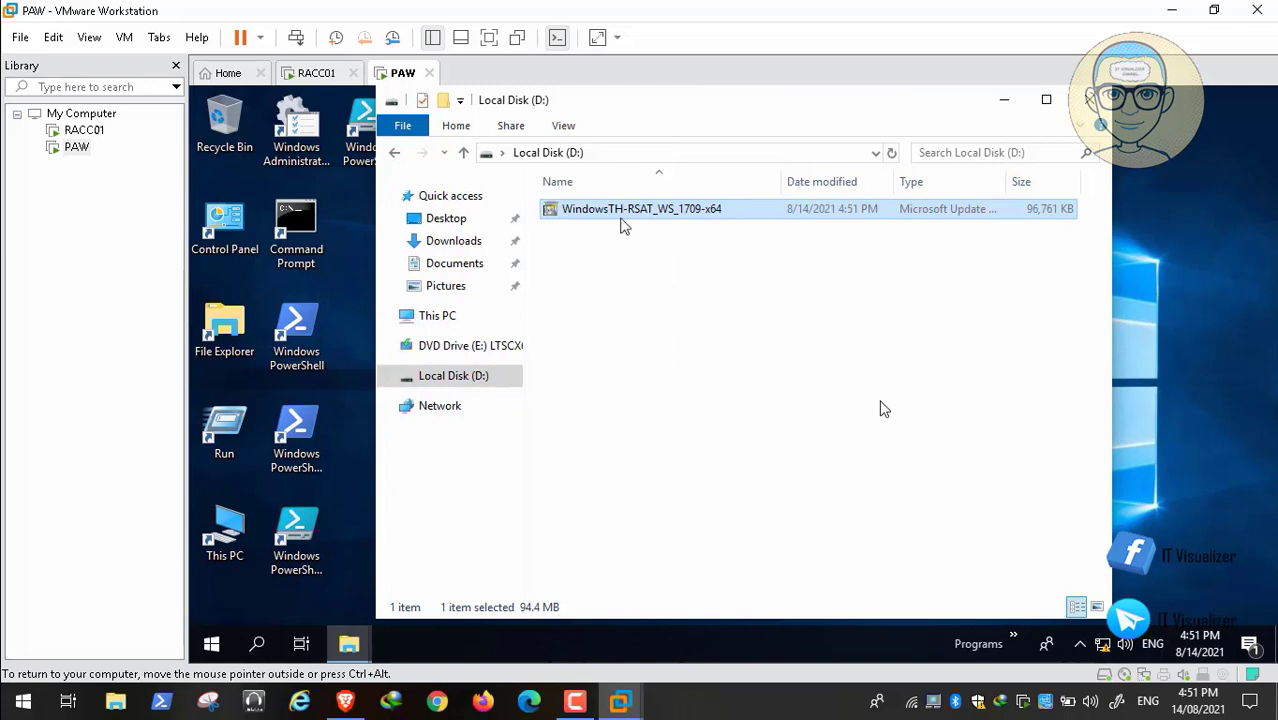
double_click(612, 210)
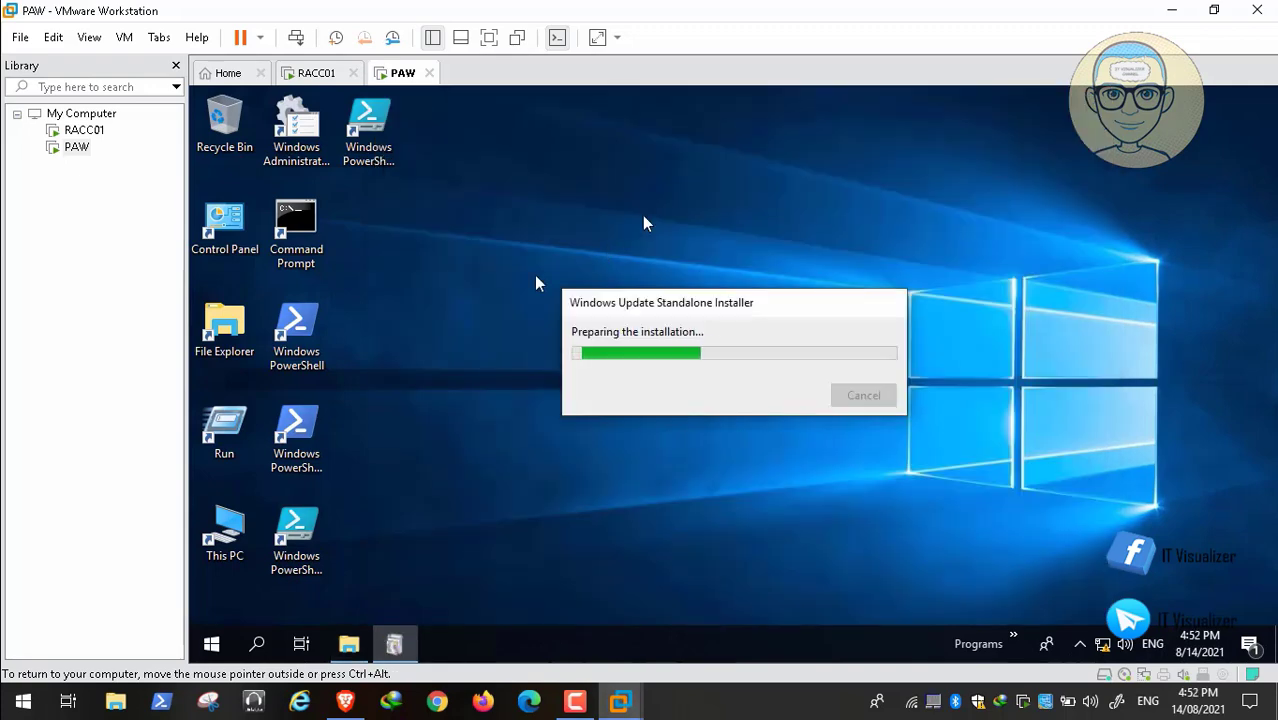
Switch to Brave and search Google for "Windows admin center download" in the Microsoft download tab.
click(347, 703)
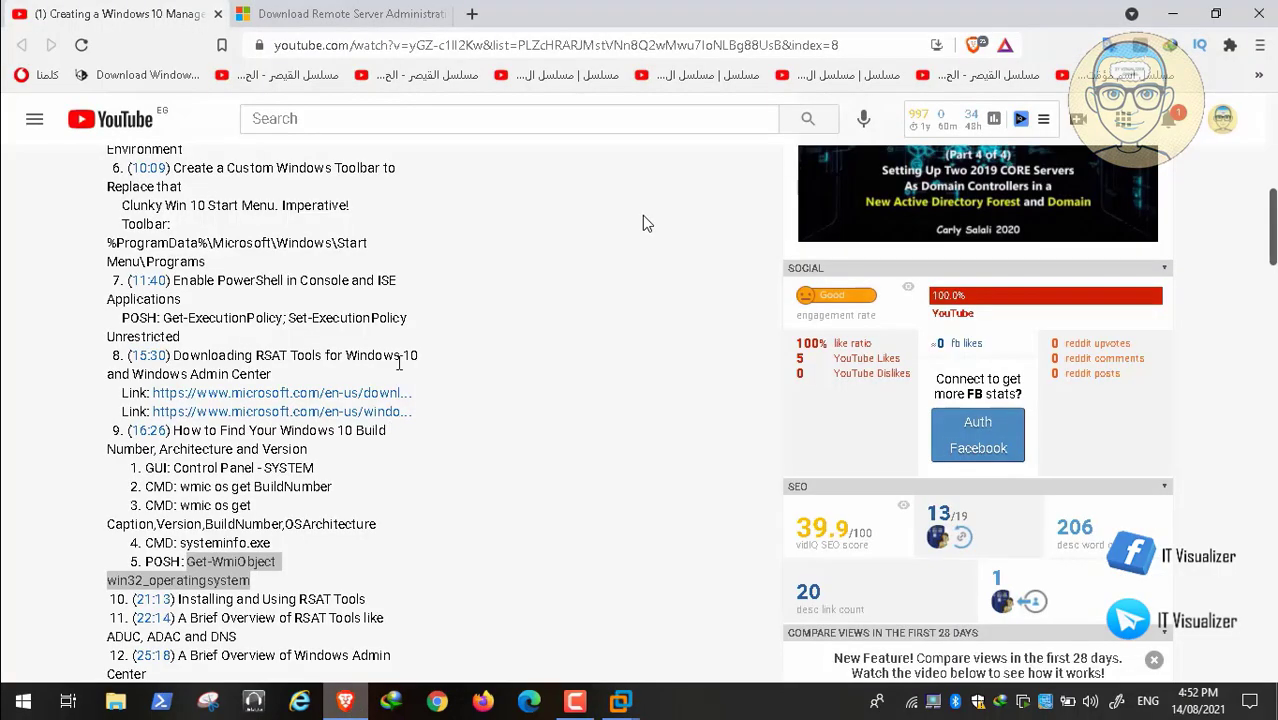
click(386, 16)
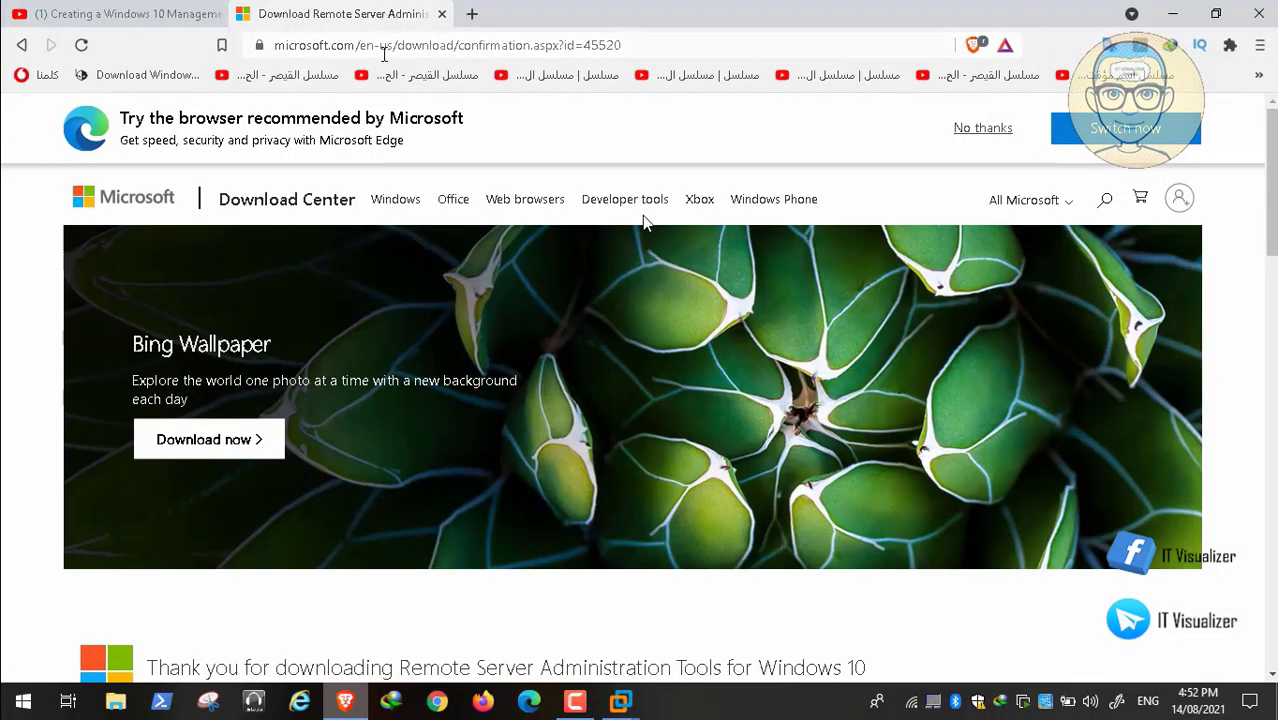
click(415, 45)
key(BackSpace)
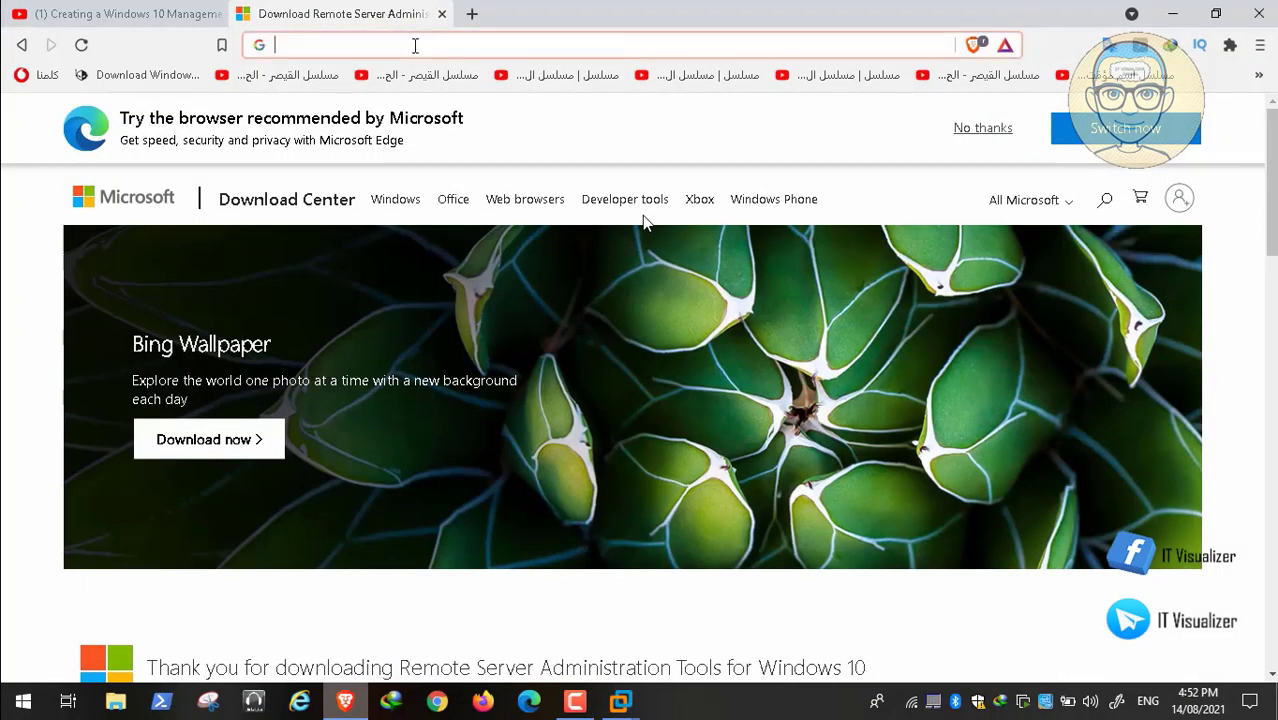
text(Windows ad)
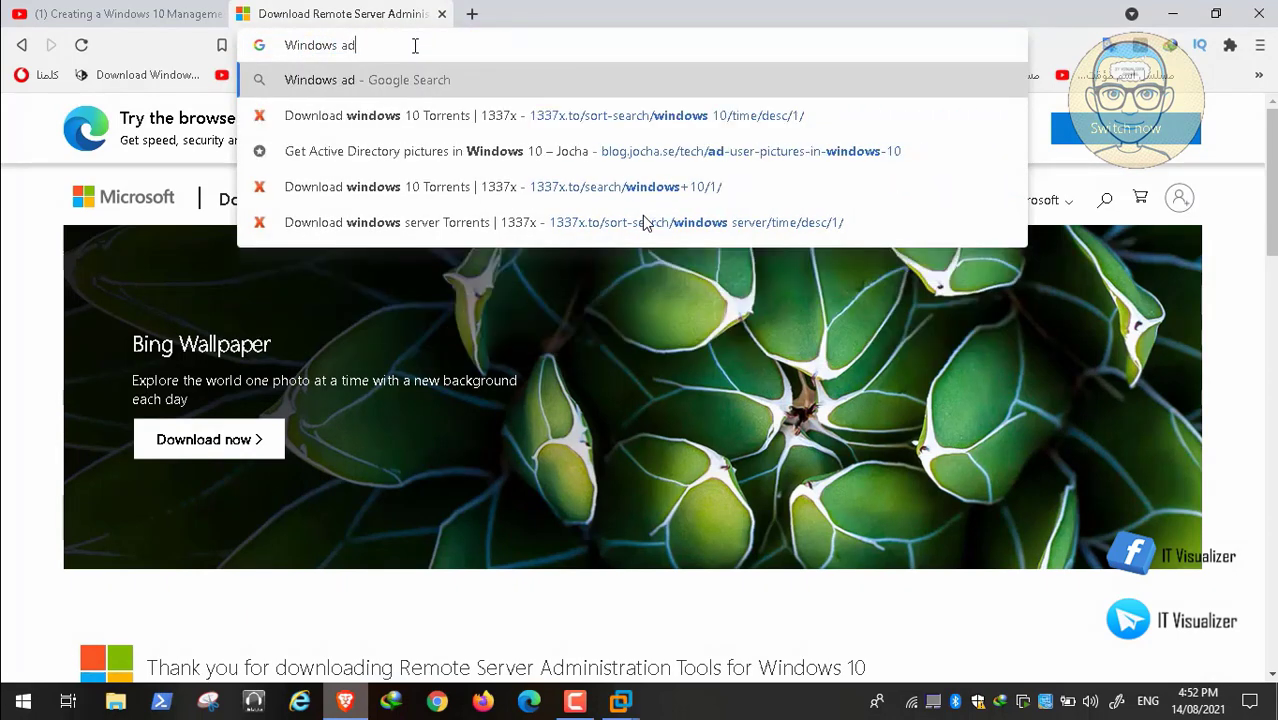
text(min c)
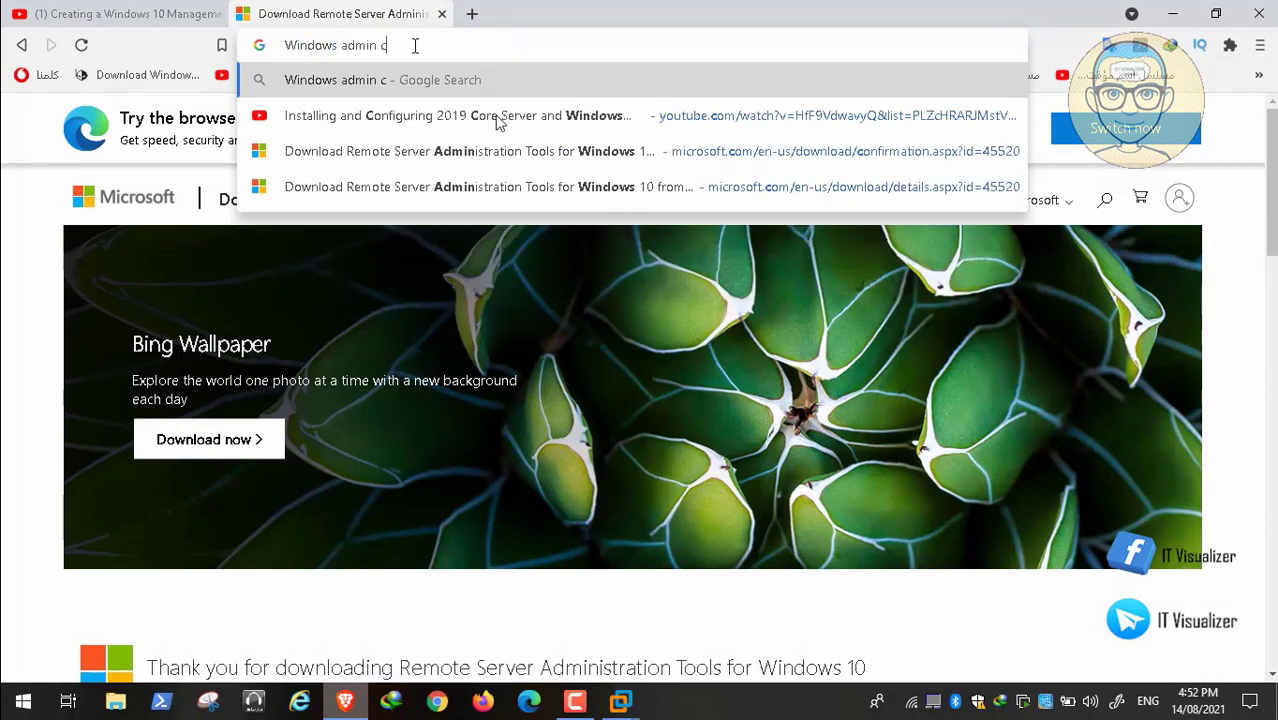
text(enter)
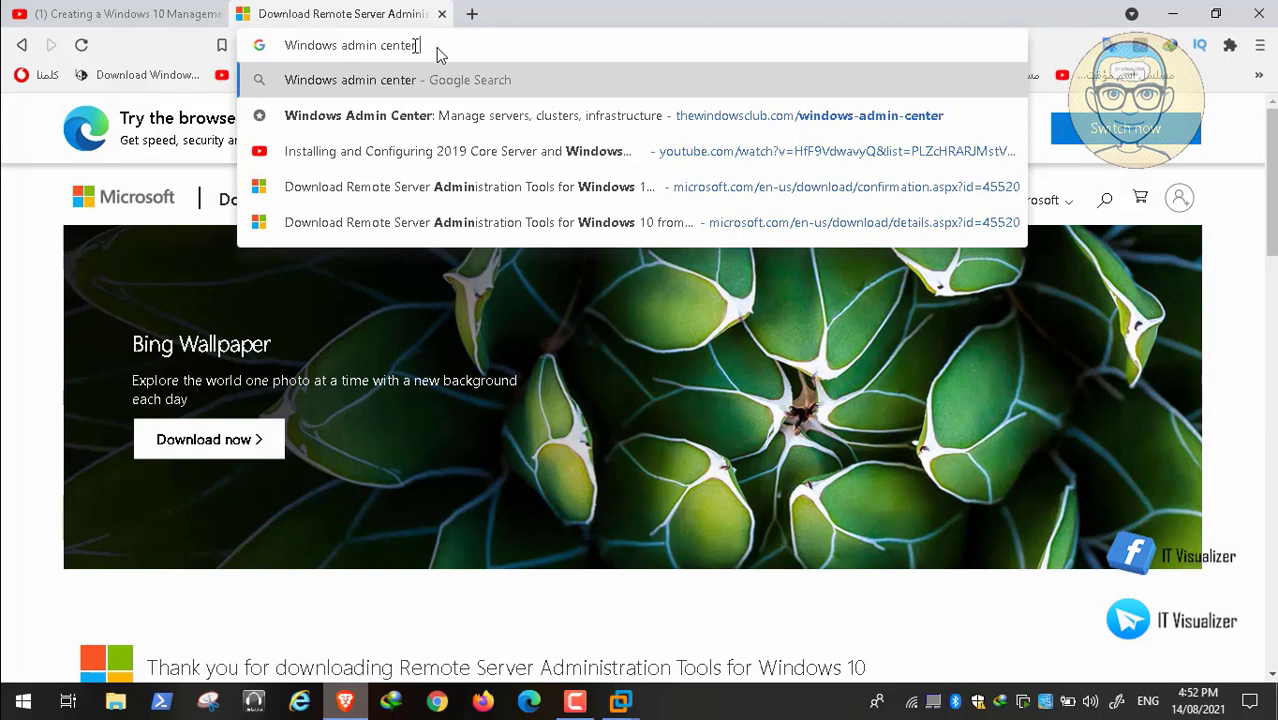
text( dow)
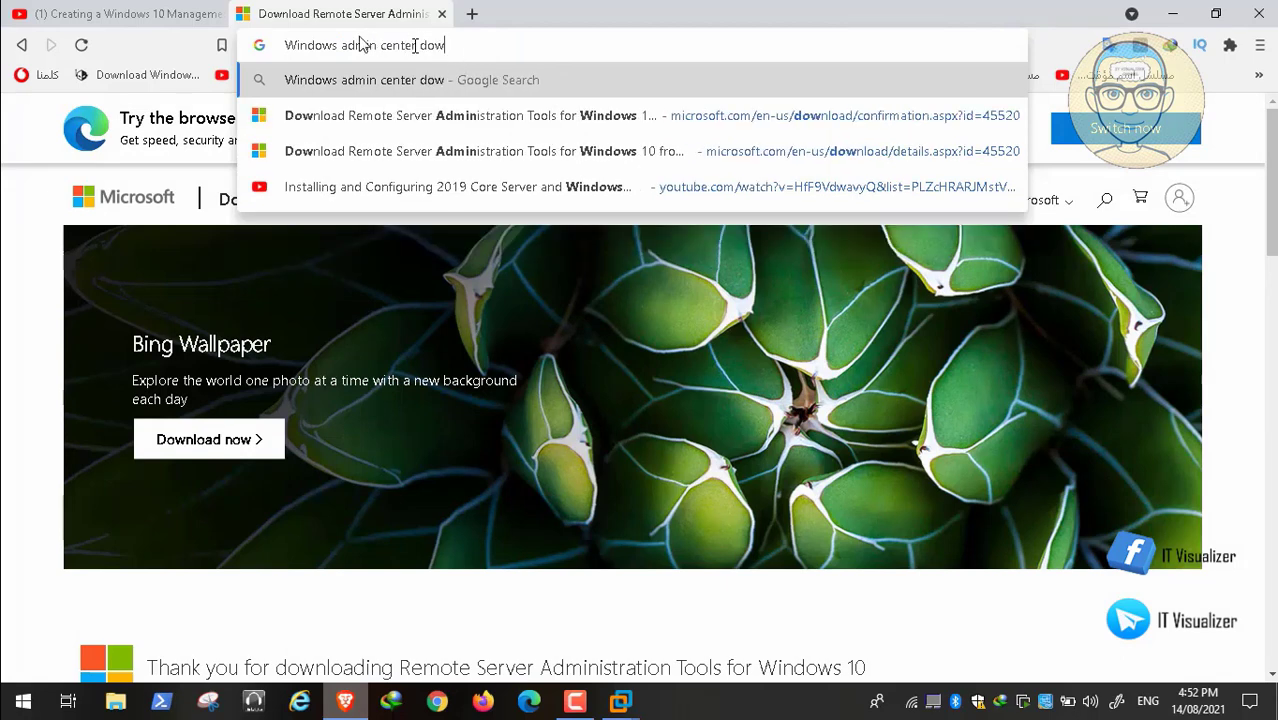
text(nload)
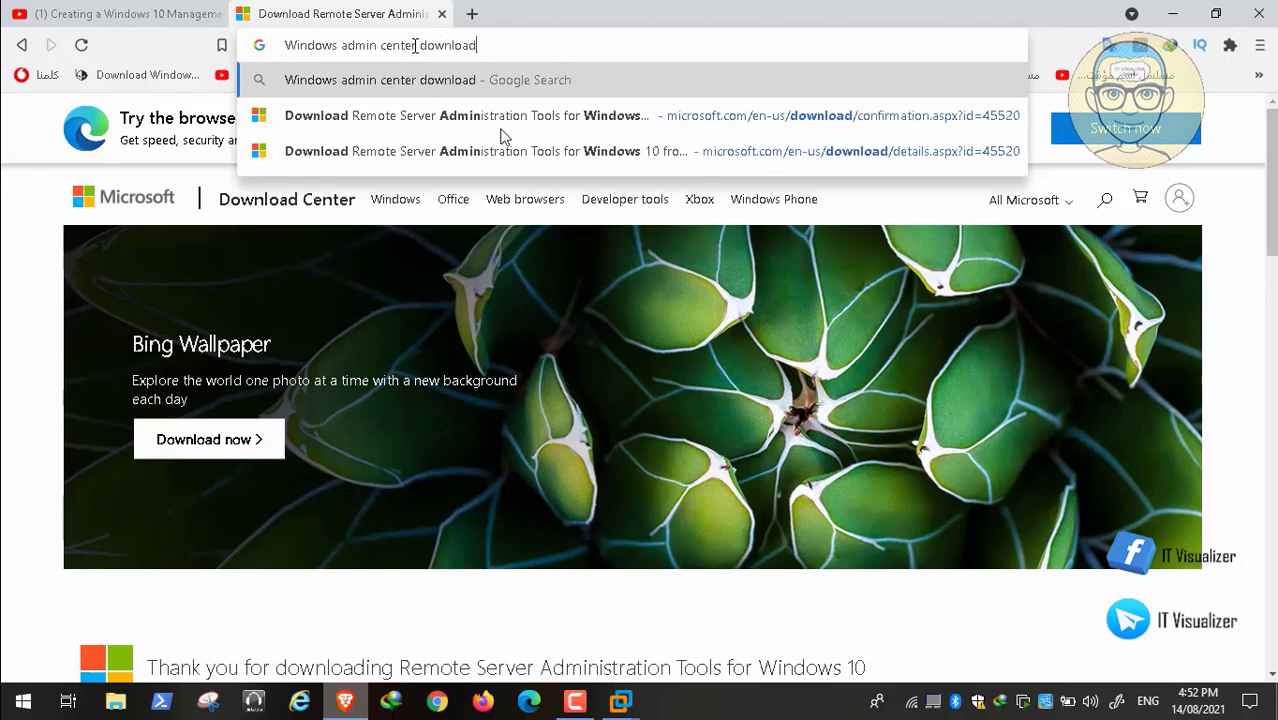
key(Return)
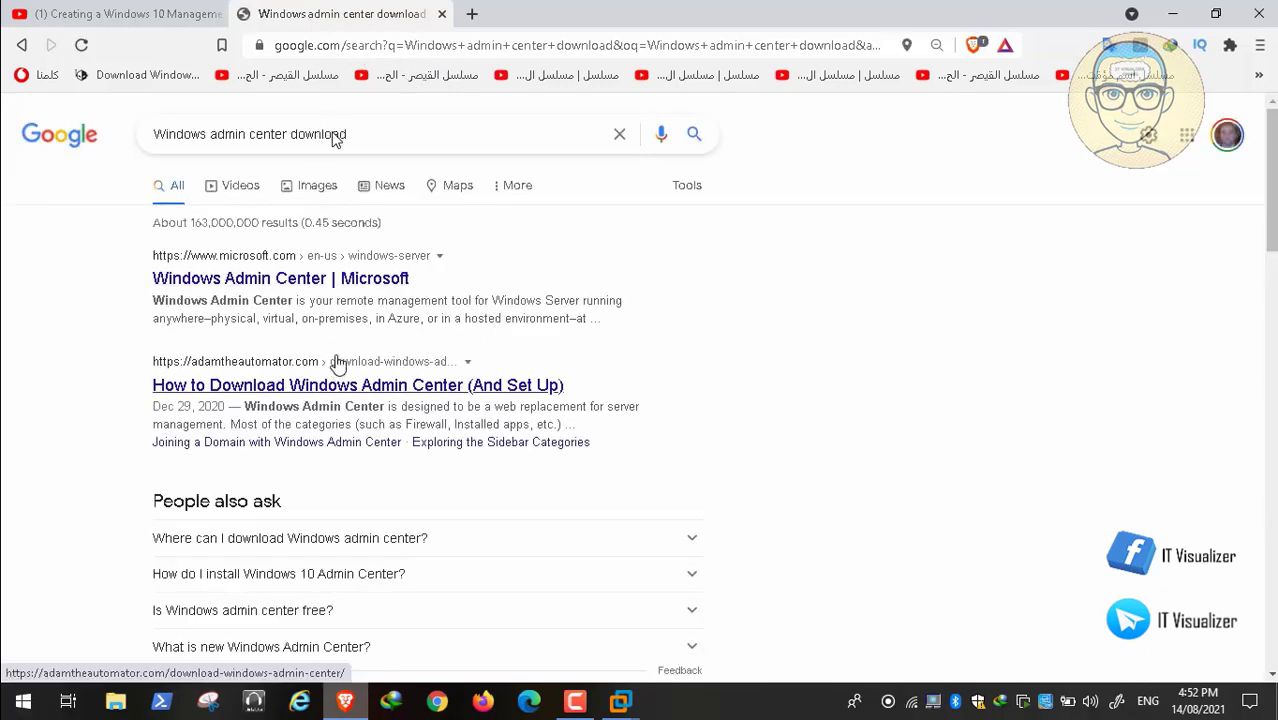
Open Microsoft's Windows Admin Center page and proceed through its MSI evaluation download to the registration form.
click(336, 282)
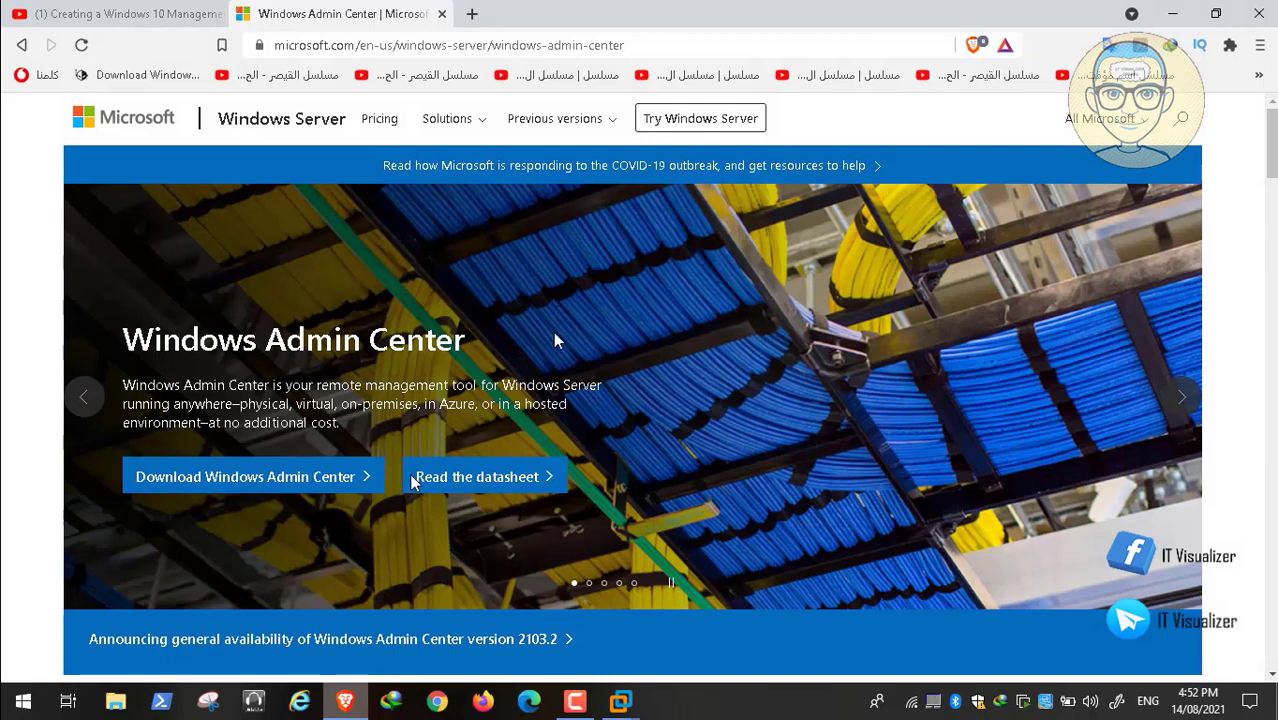
click(270, 483)
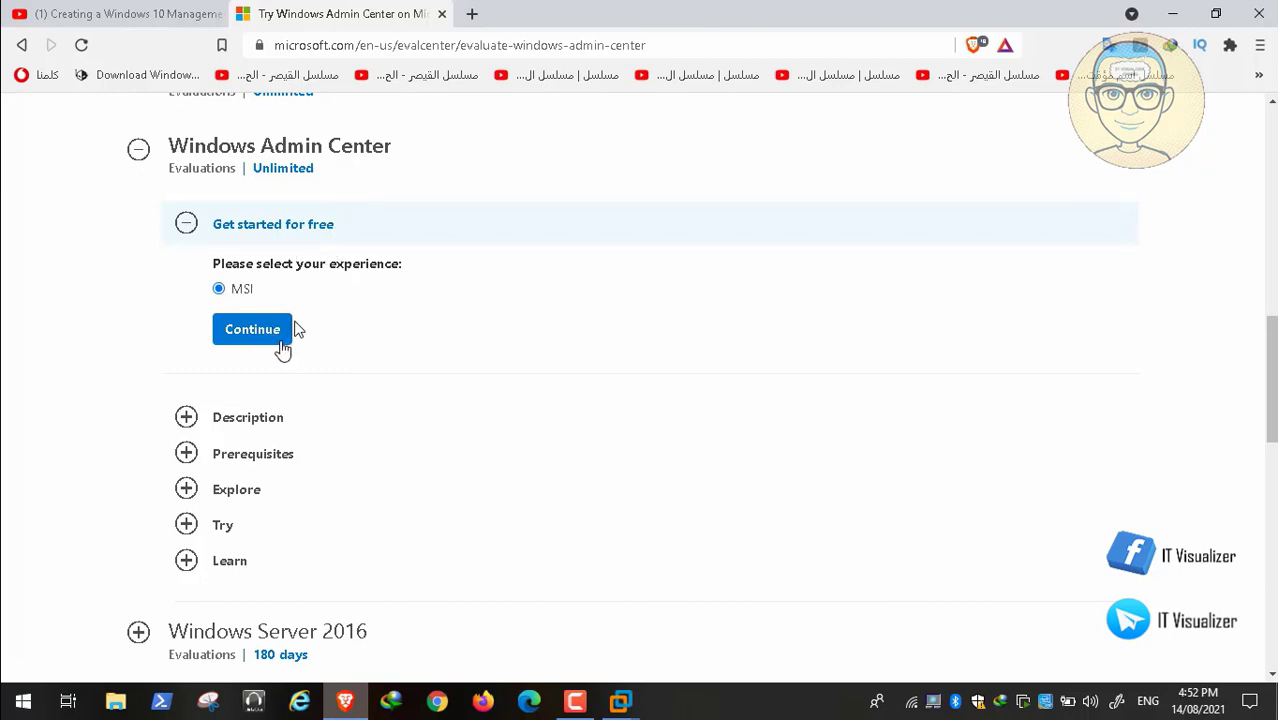
click(264, 339)
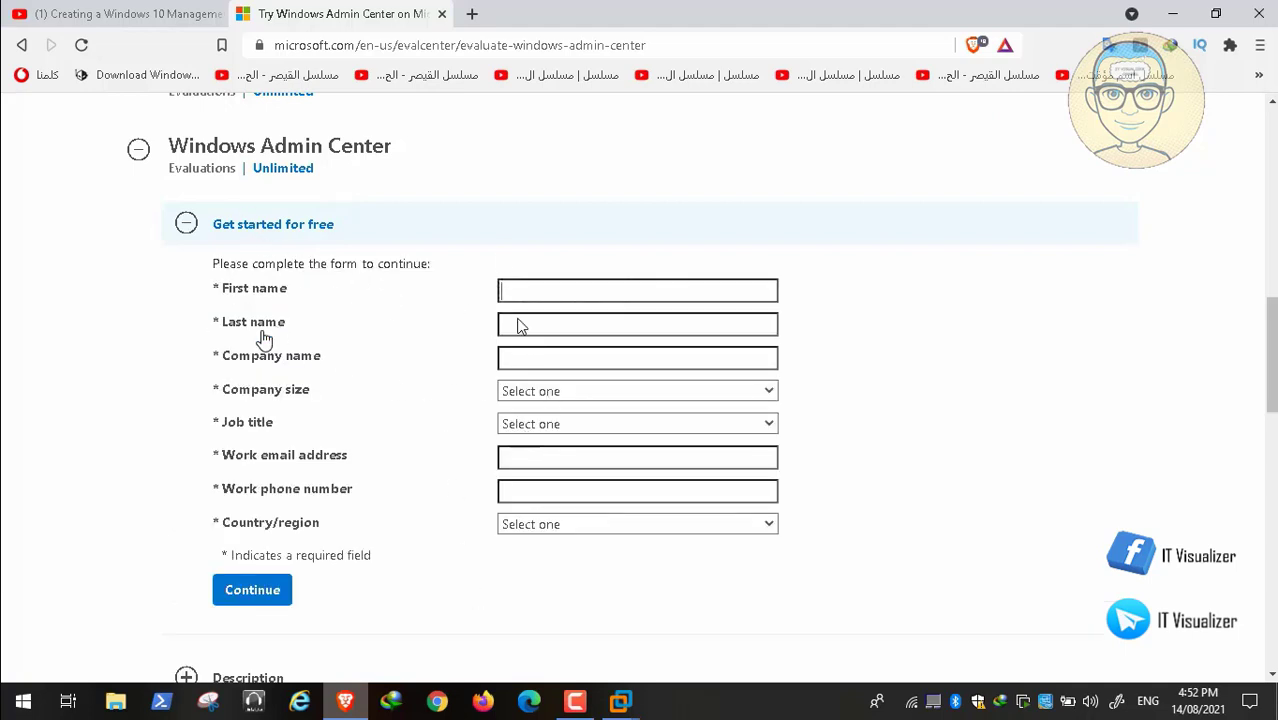
Accept the Remote Server Administration Tools license terms on PAW to start installing update KB2693643.
mouse_move(555, 672)
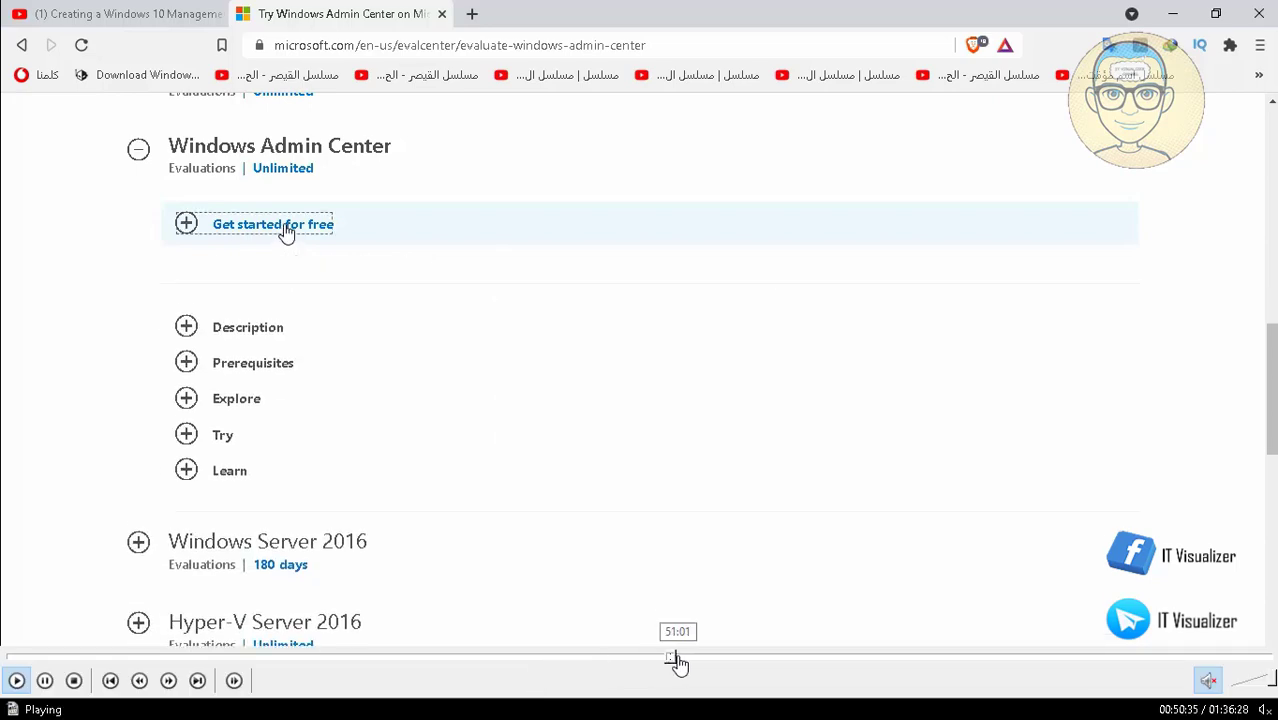
click(679, 660)
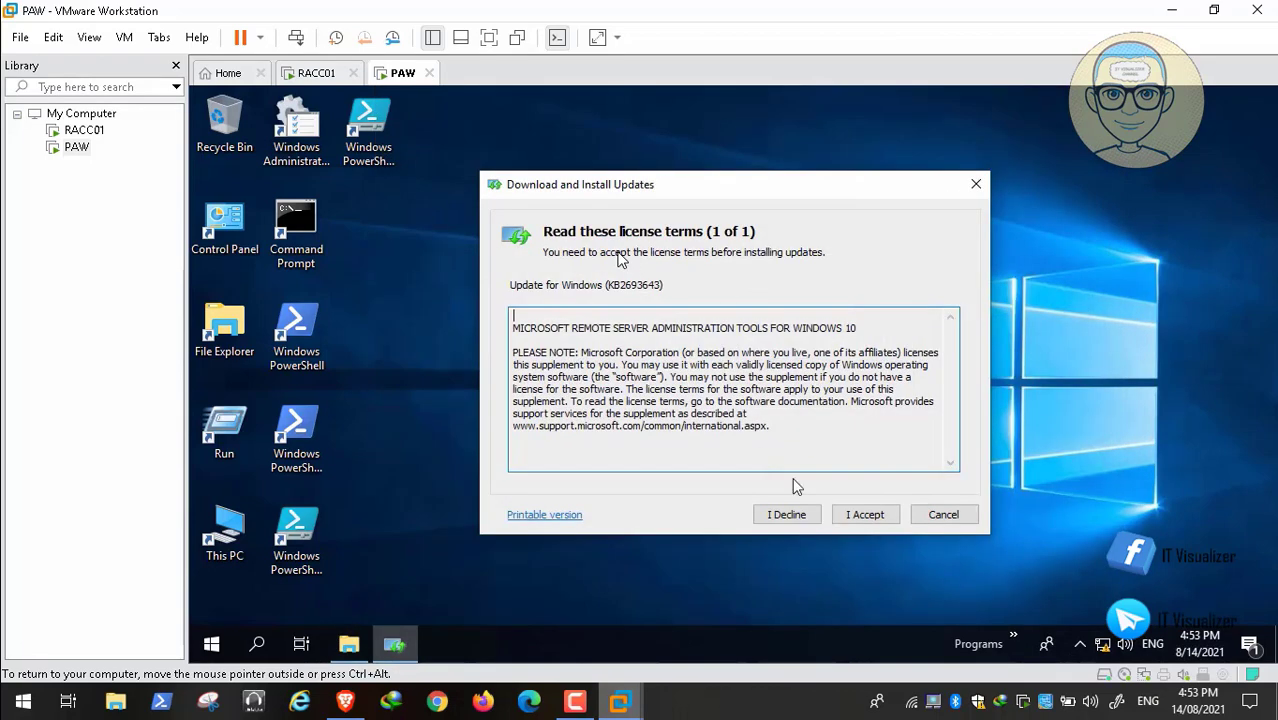
click(858, 514)
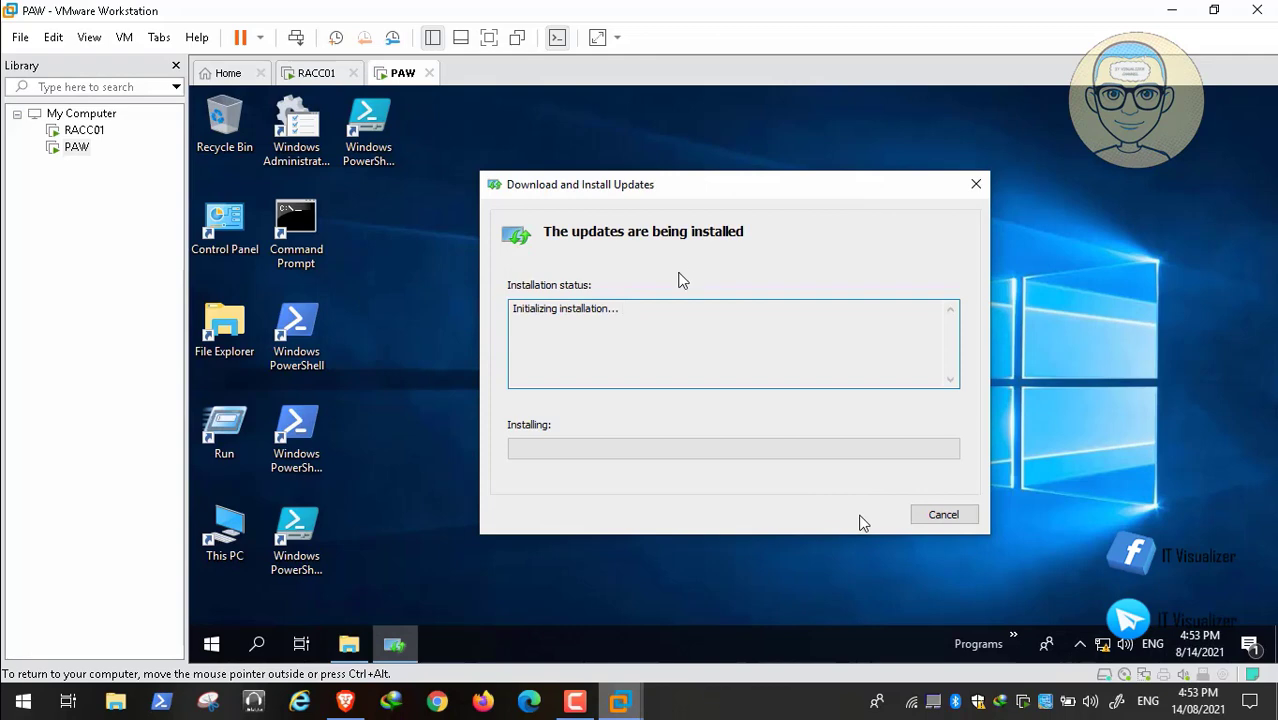
Return to the YouTube tutorial in Brave and review its description's chapter outline up to the video heading.
click(346, 705)
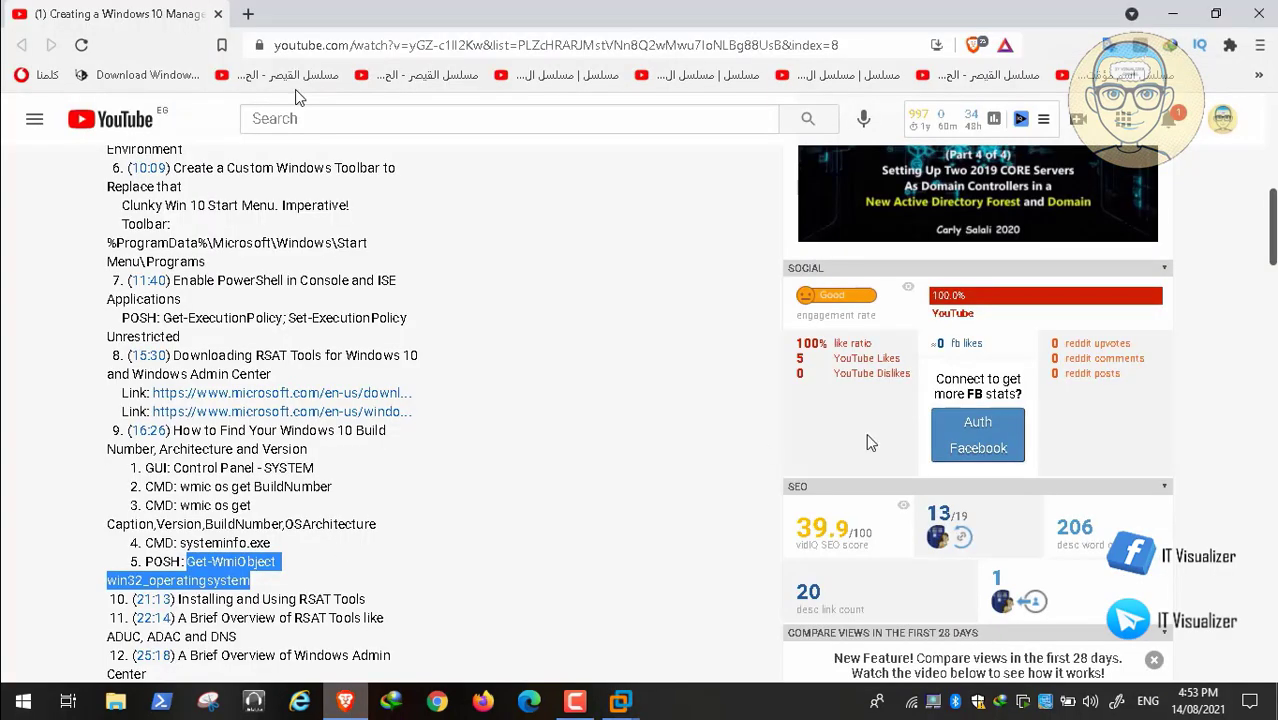
mouse_move(1273, 240)
mouse_down()
mouse_move(1273, 259)
mouse_move(1275, 222)
mouse_up()
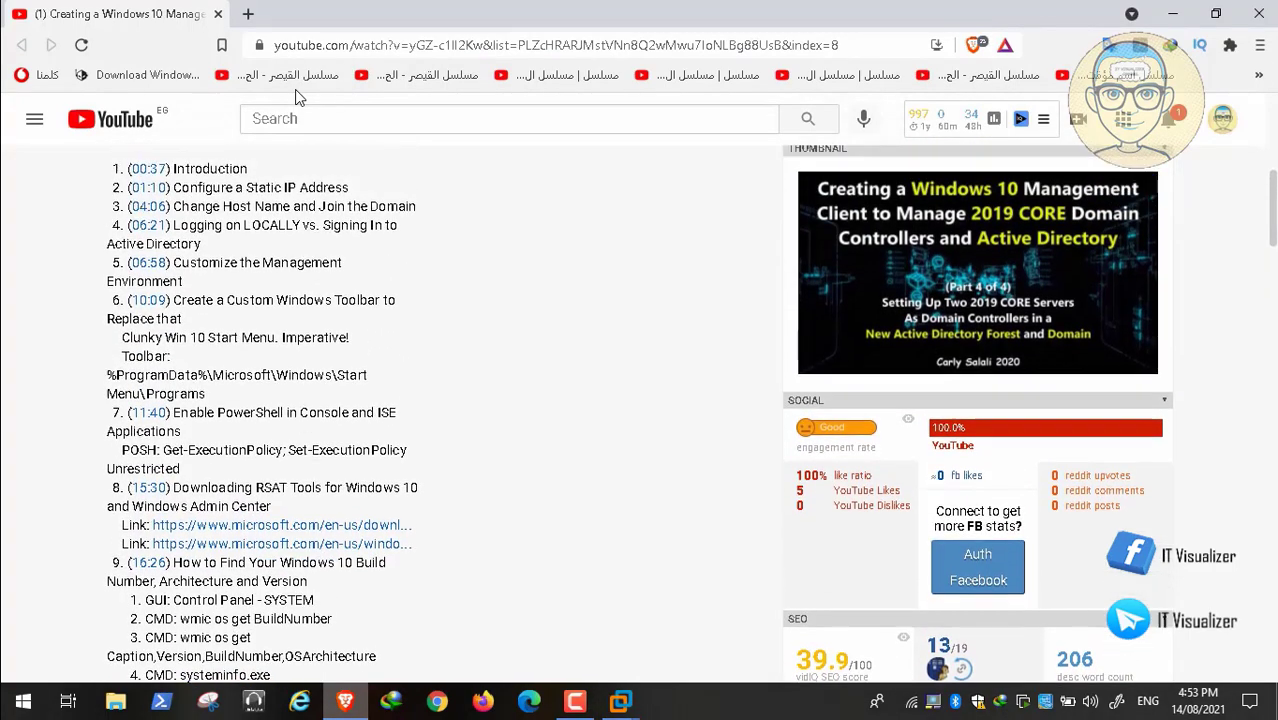
scroll(295, 97, up, 5)
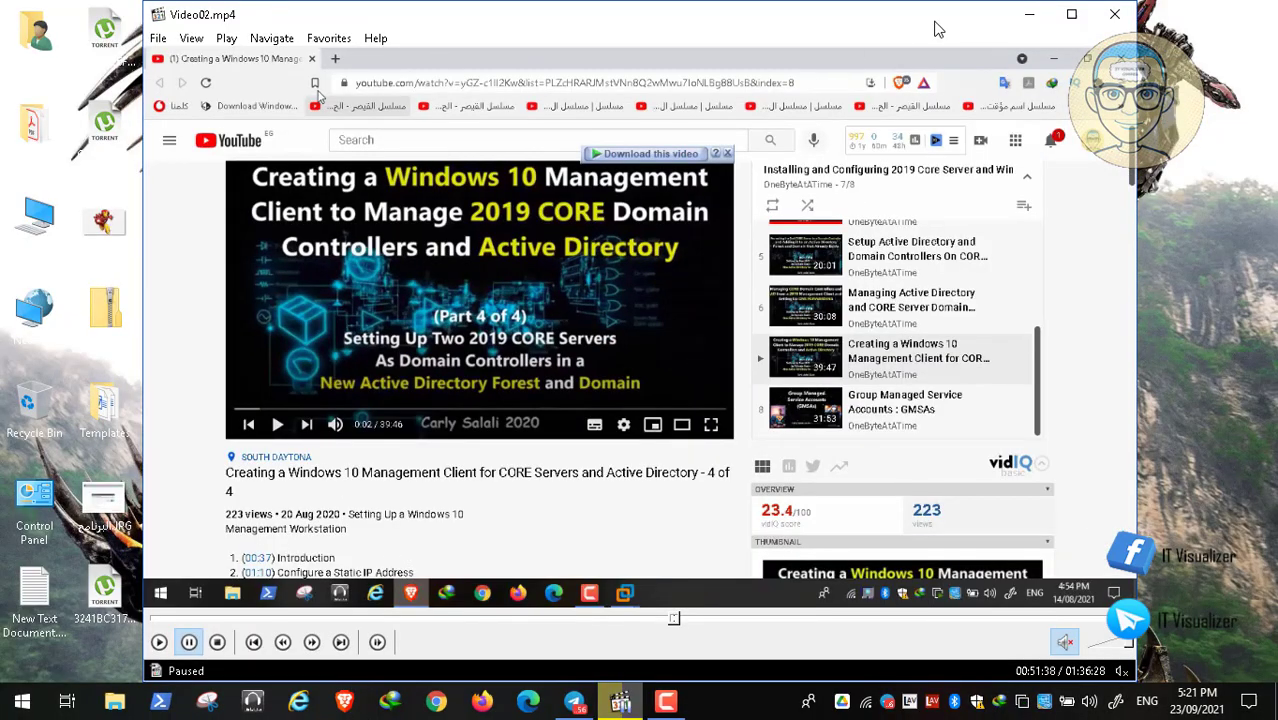
Minimize the Video02.mp4 player, open Brave, and go to YouTube.
click(1034, 14)
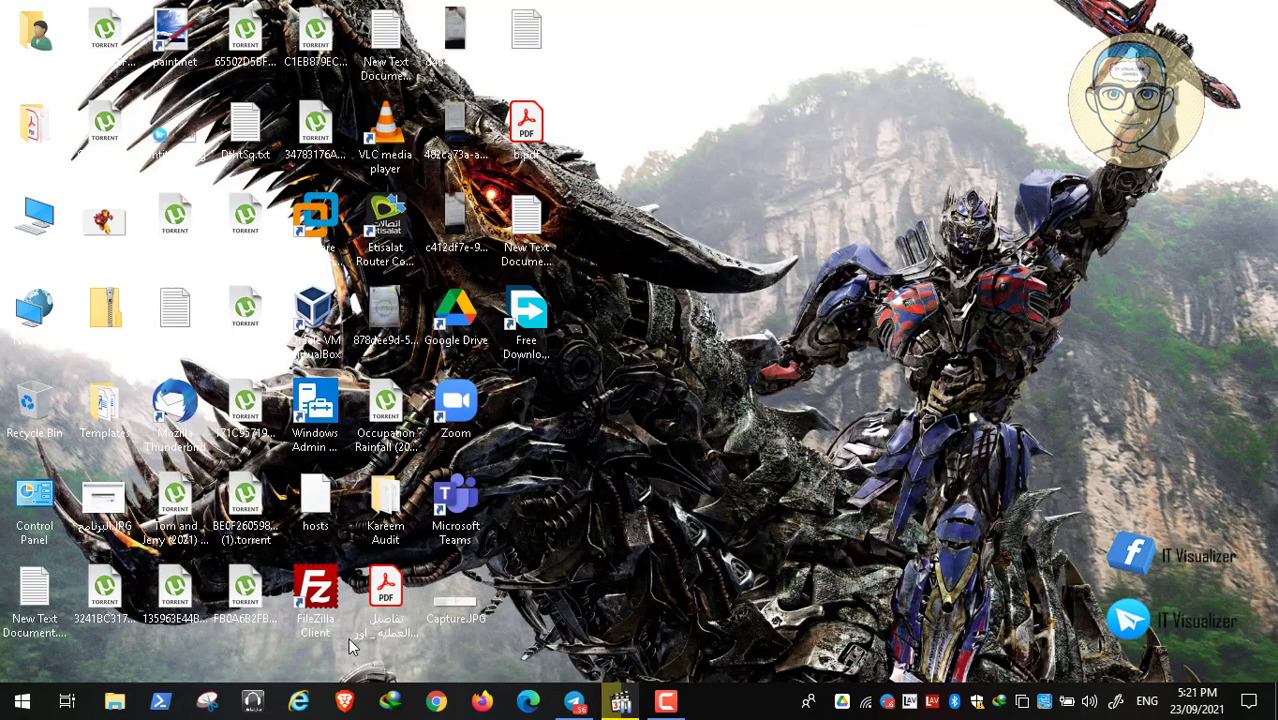
click(345, 700)
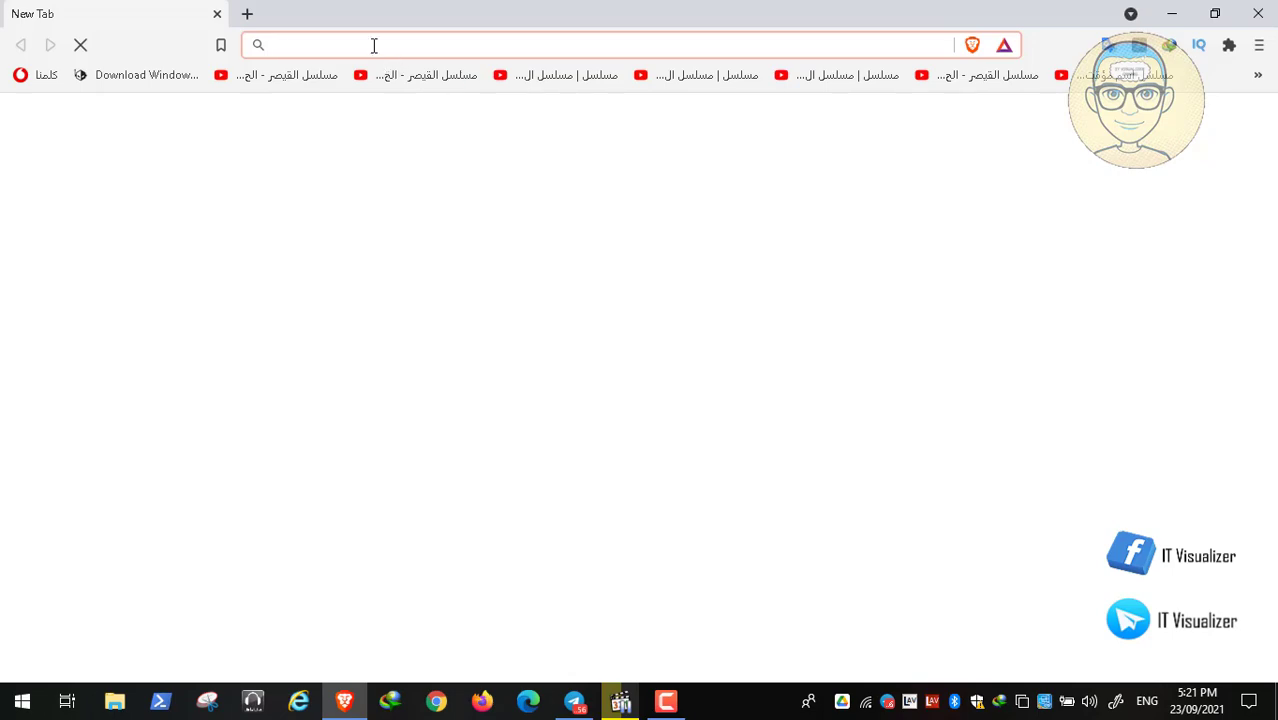
text(you)
key(Return)
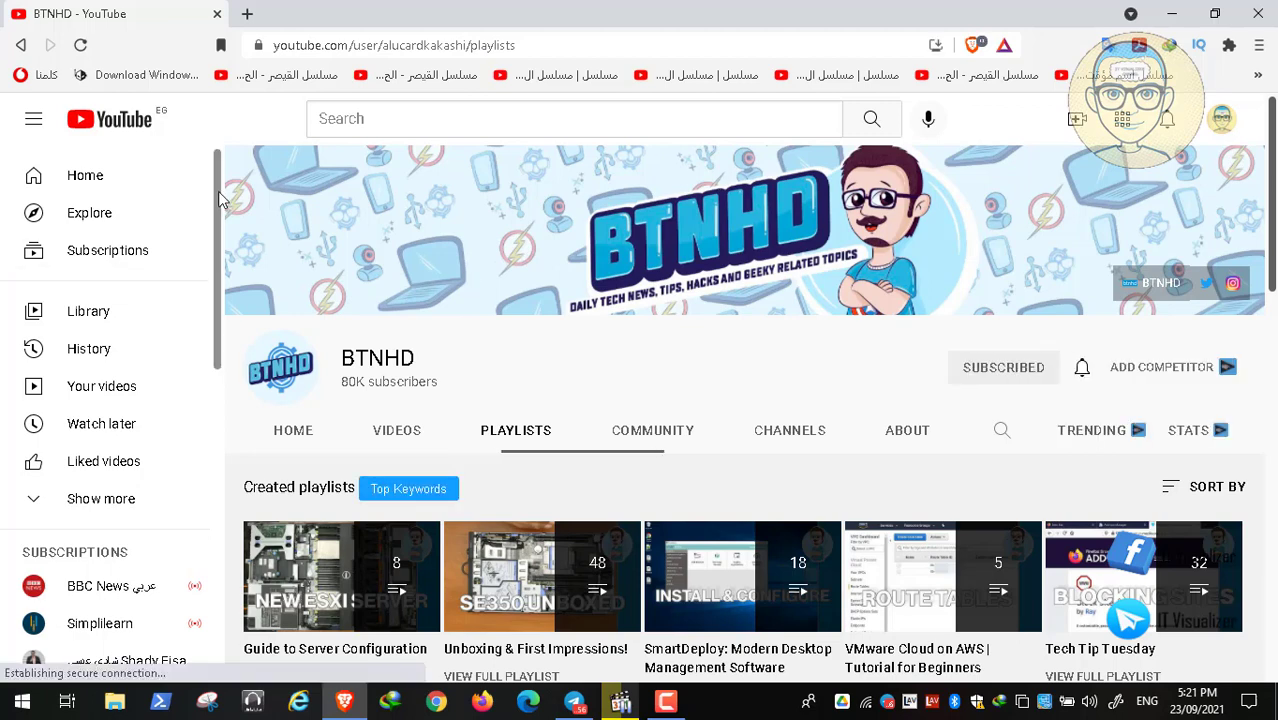
Expand the YouTube subscriptions list, open the OneByteAtATime channel, and browse its created playlists.
drag(218, 191, 222, 424)
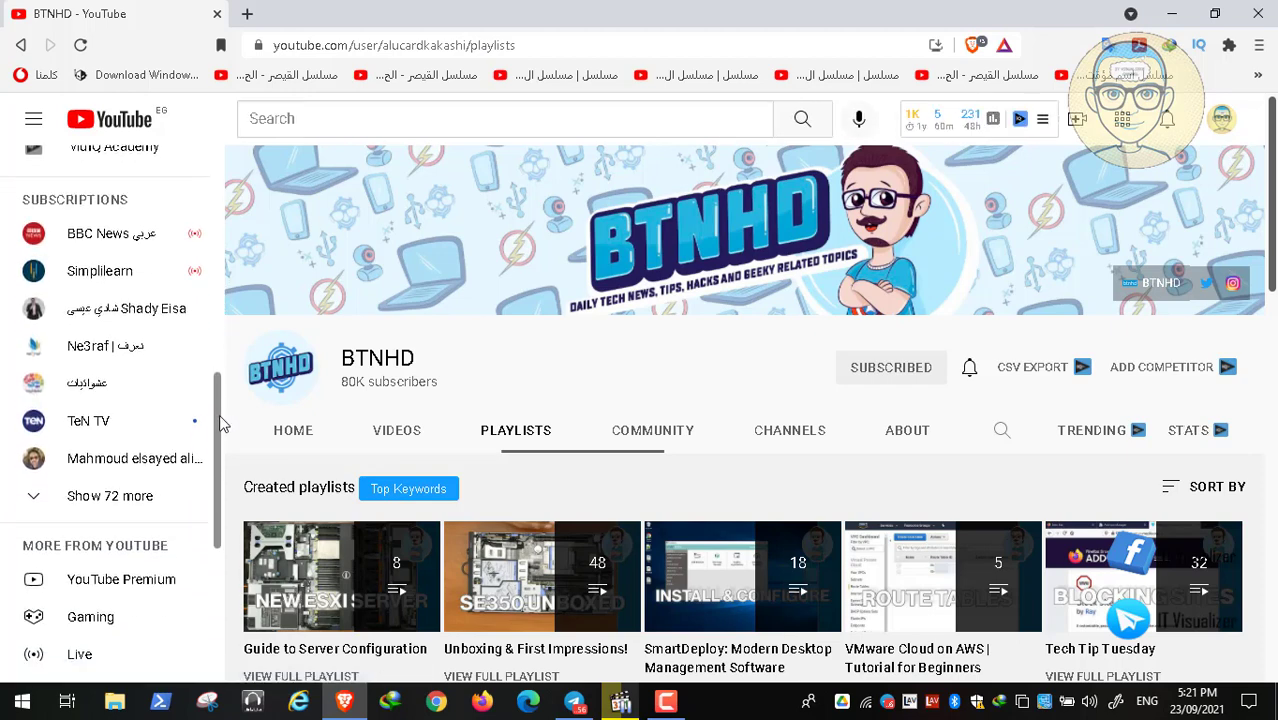
click(165, 497)
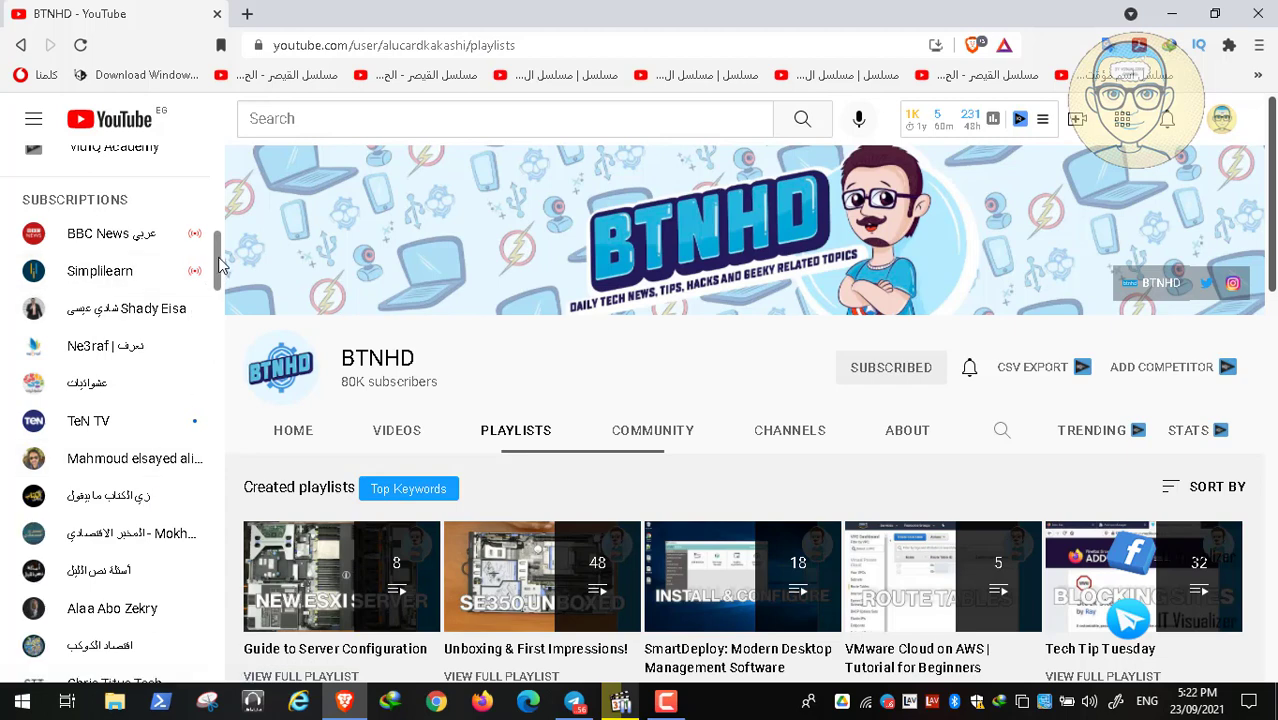
scroll(221, 265, down, 3)
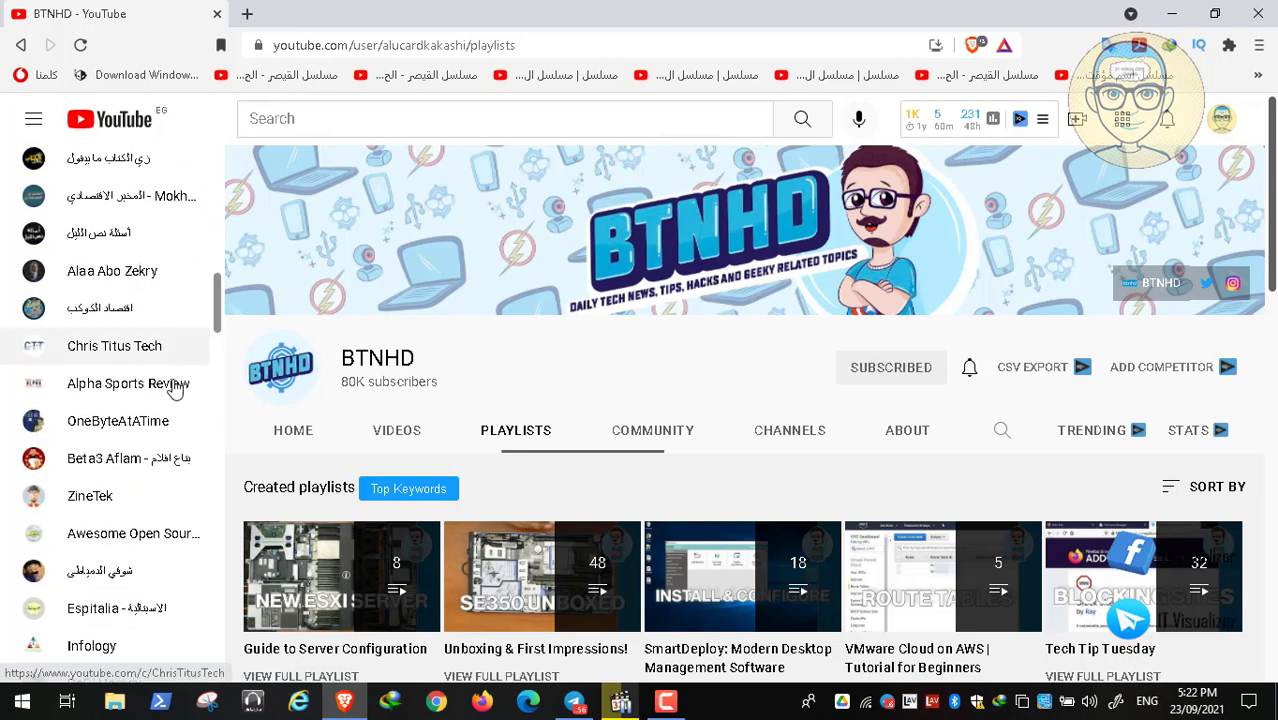
click(120, 432)
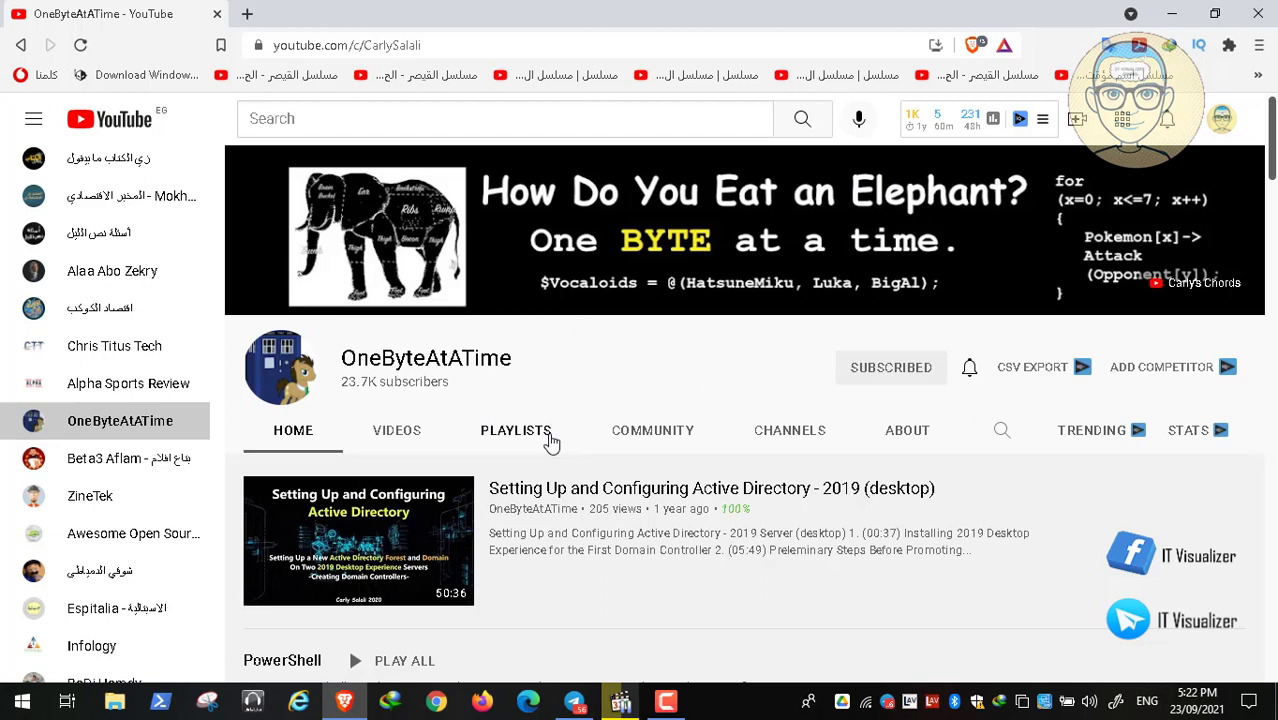
click(530, 442)
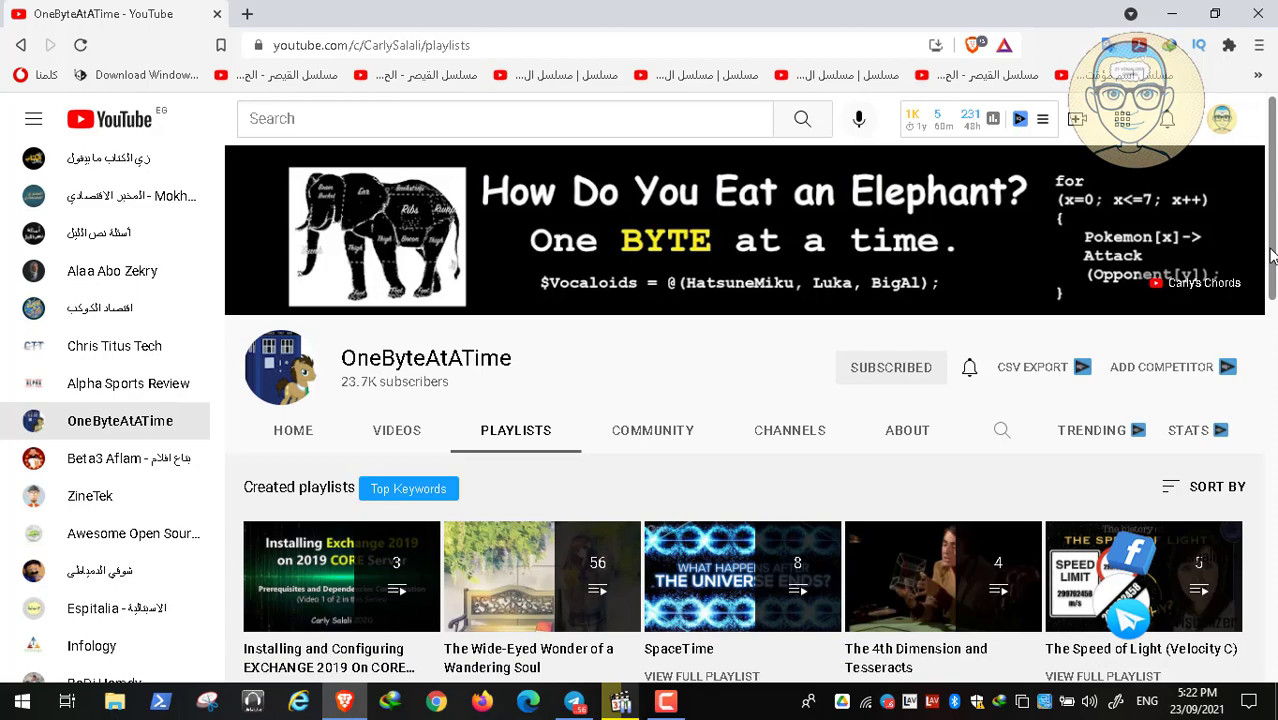
scroll(1272, 256, down, 3)
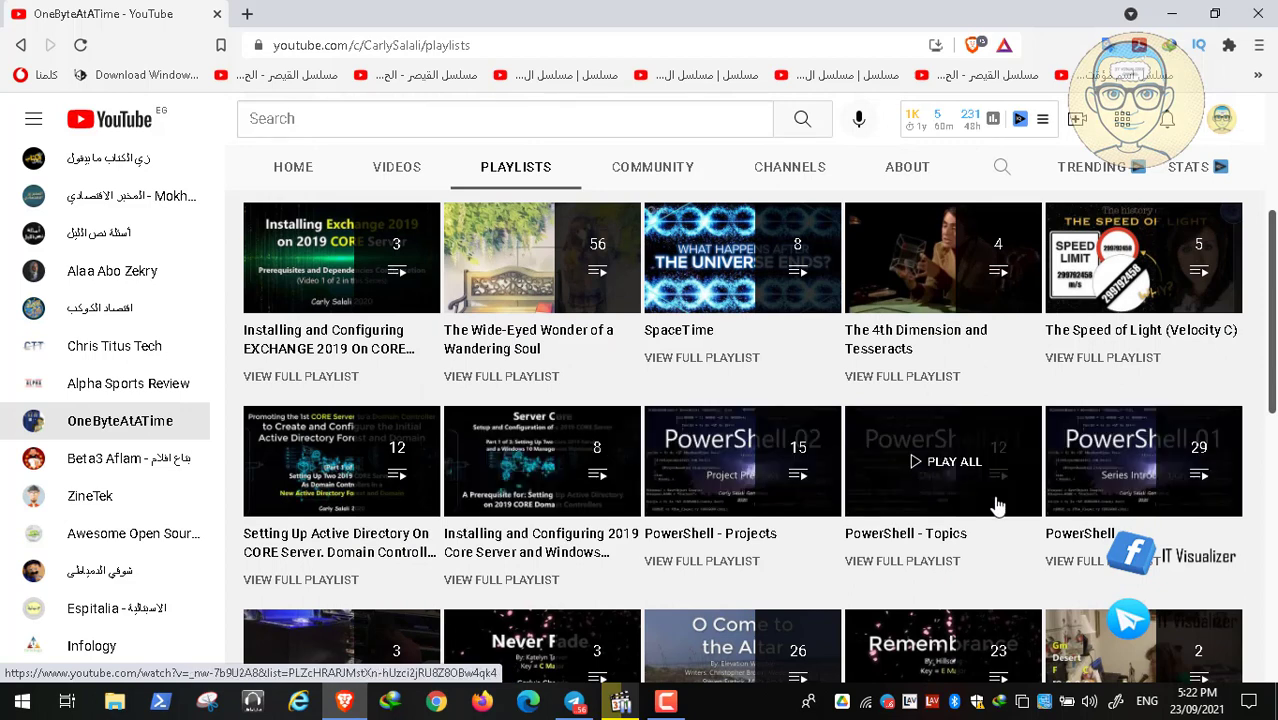
Close the YouTube tab in Brave and switch back to the Video02.mp4 player.
click(219, 17)
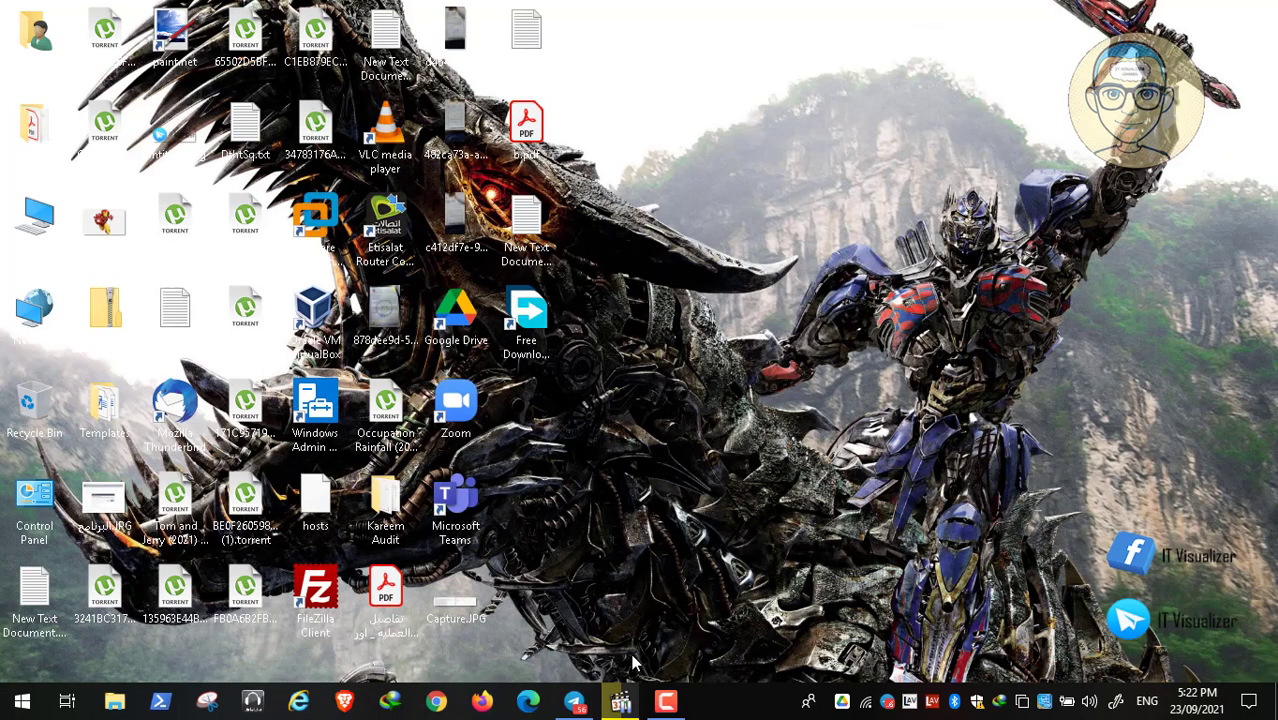
click(631, 705)
double_click(566, 441)
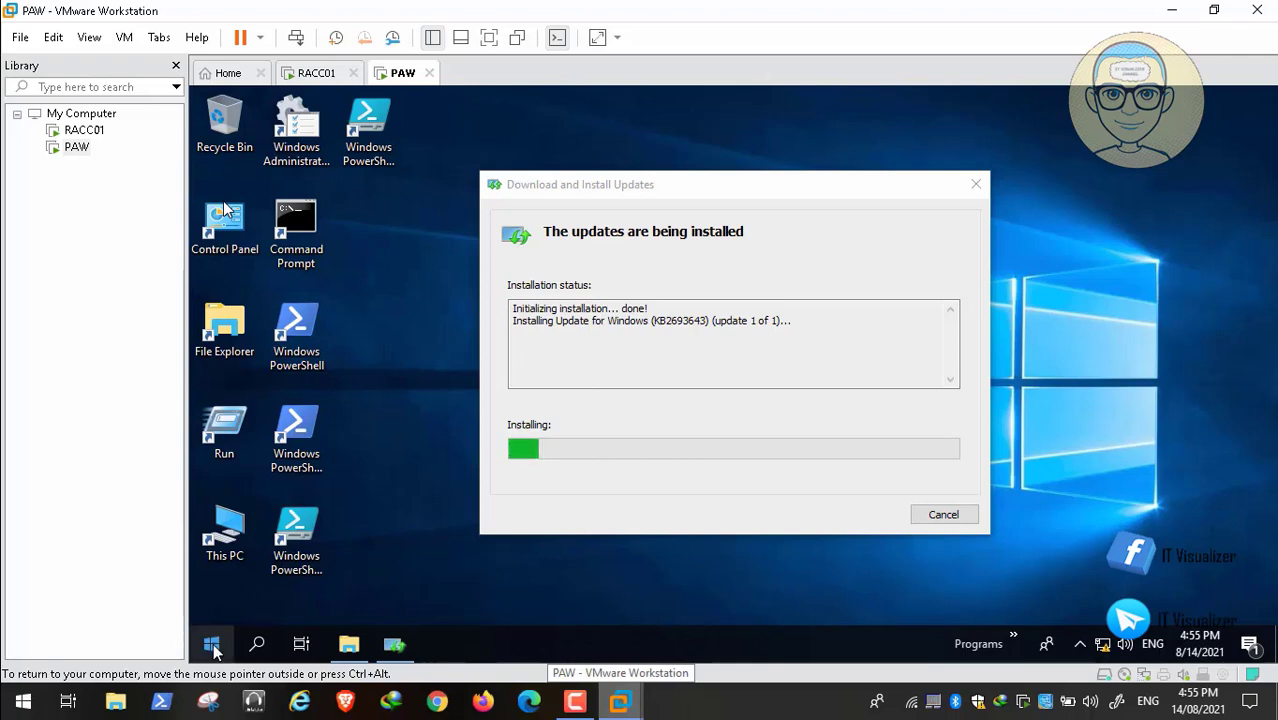
Browse PAW's Shared Folders (Z:) through ADToolsCollection, COVID-19 Final, COVID-19 and DCDomain to the Group Policy Templates folder.
click(347, 646)
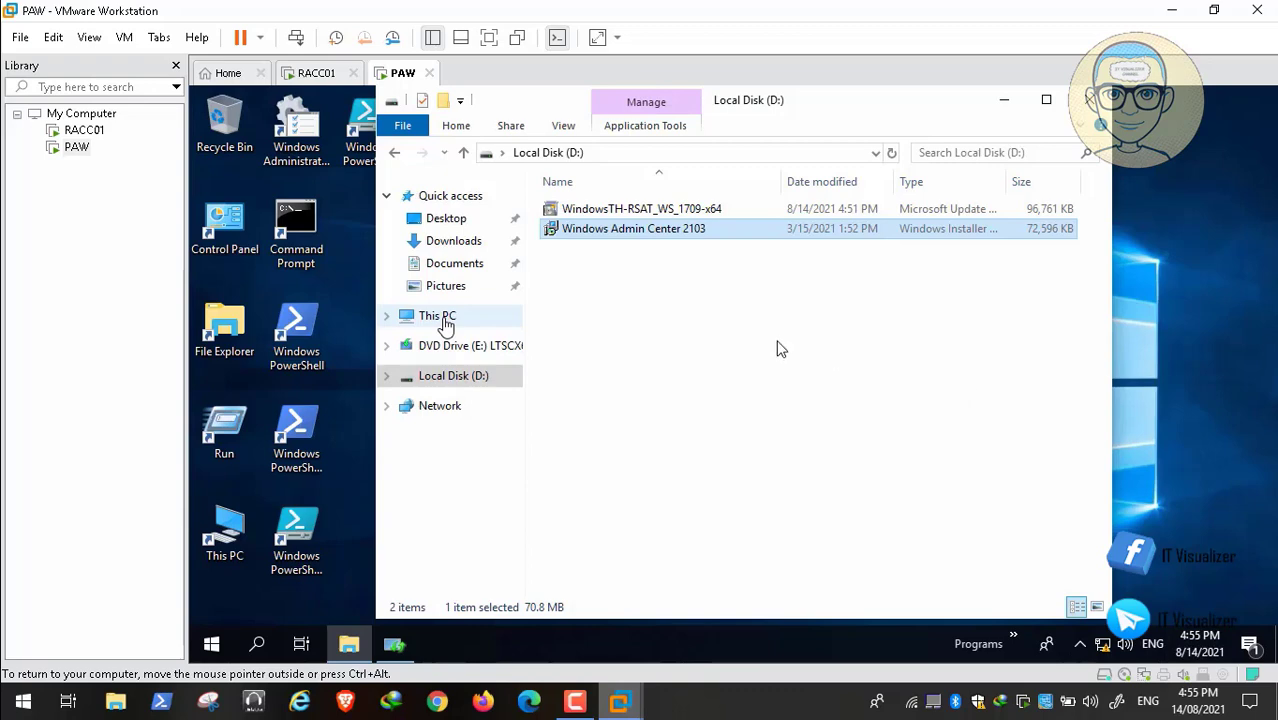
mouse_move(130, 689)
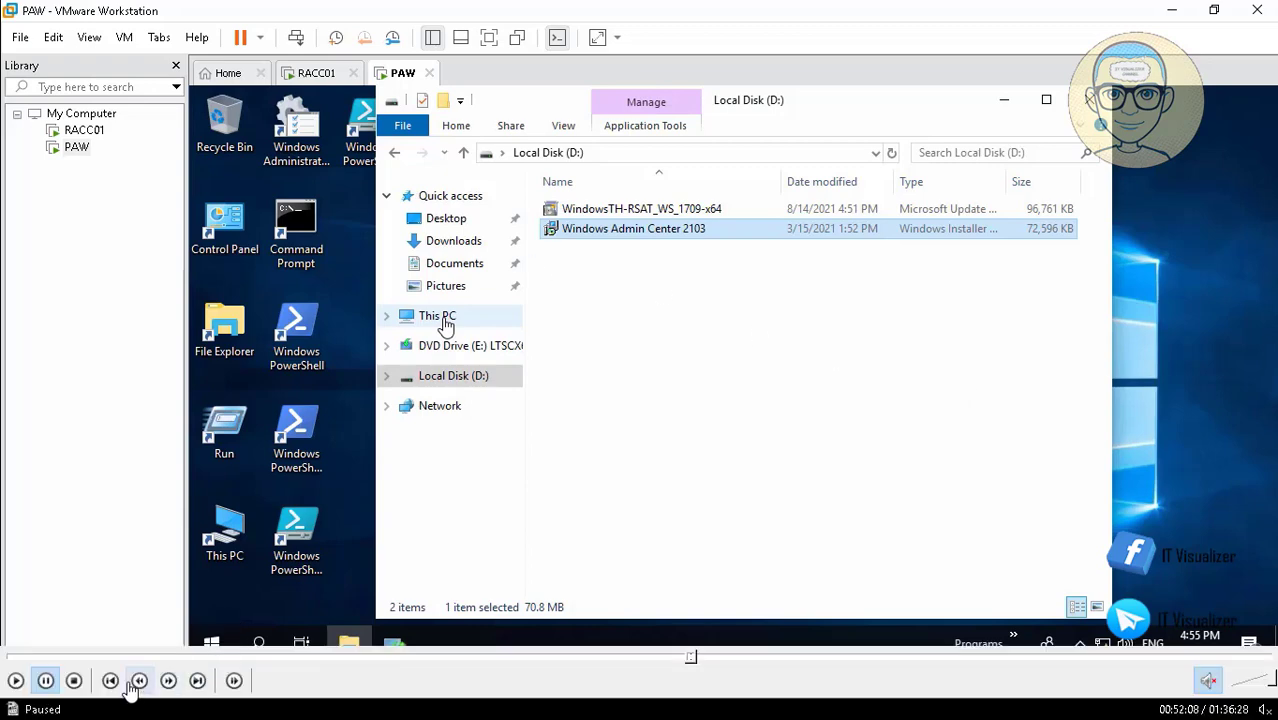
click(41, 681)
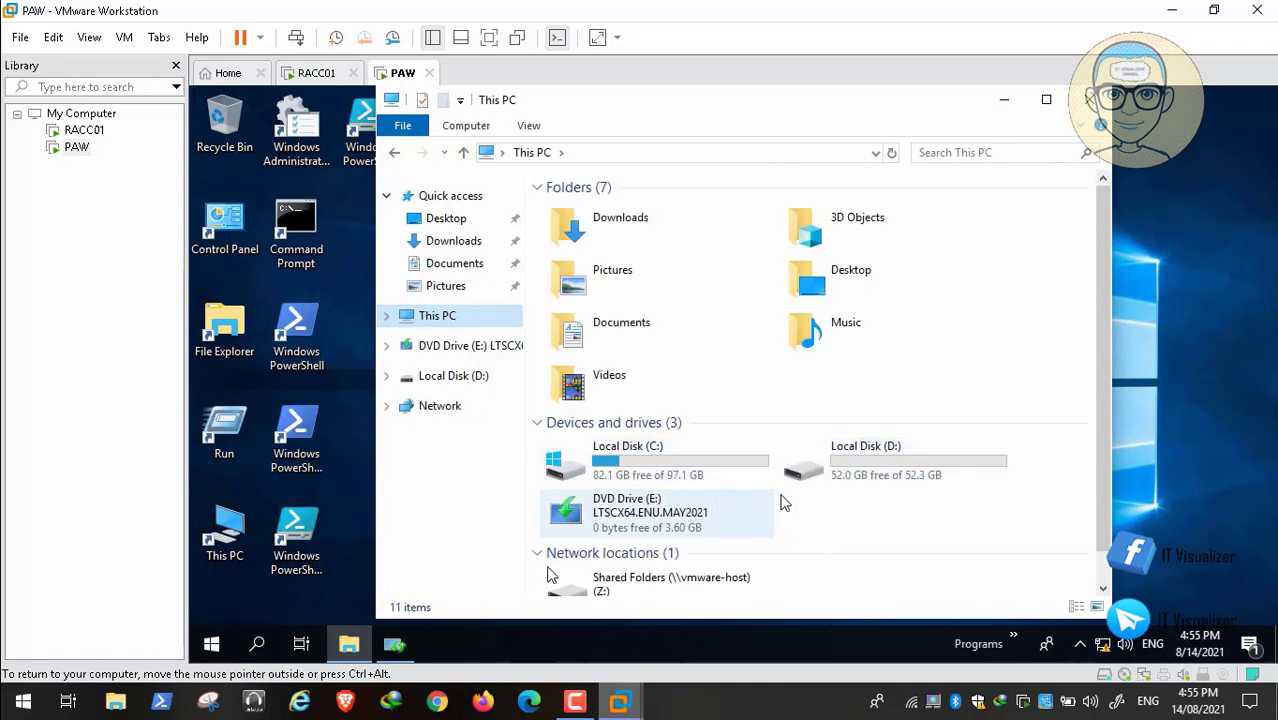
double_click(623, 570)
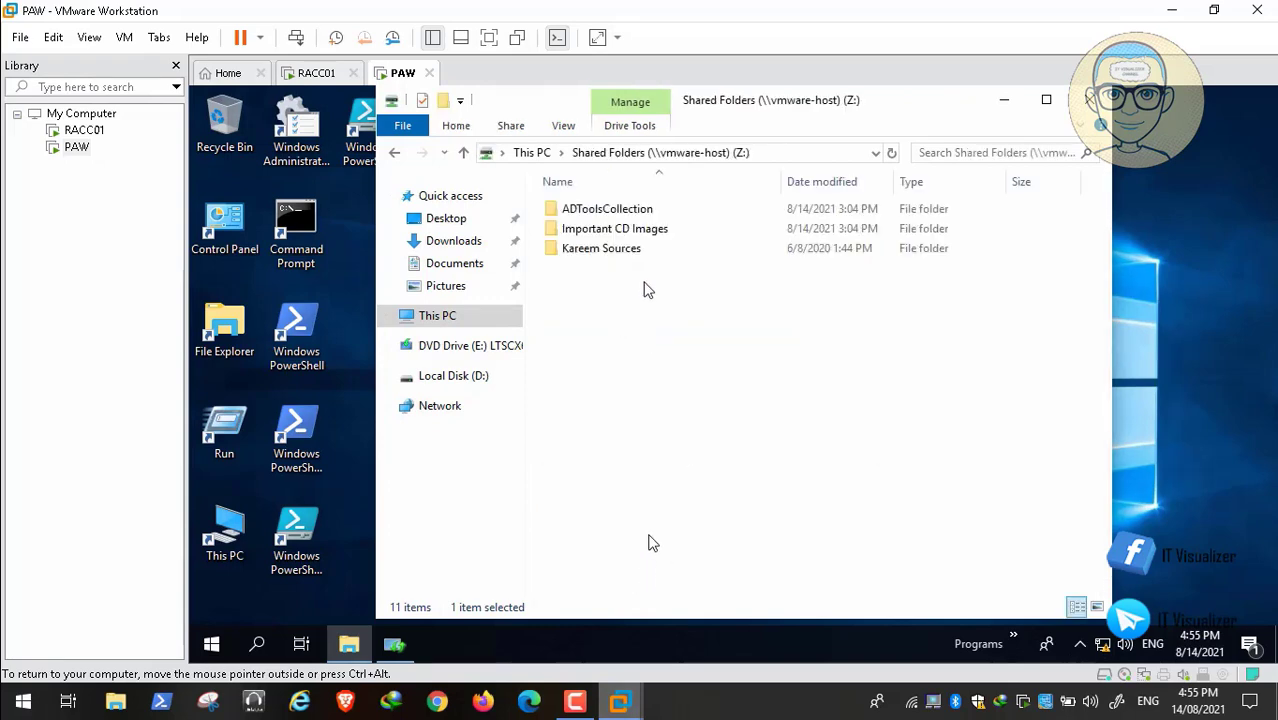
double_click(595, 210)
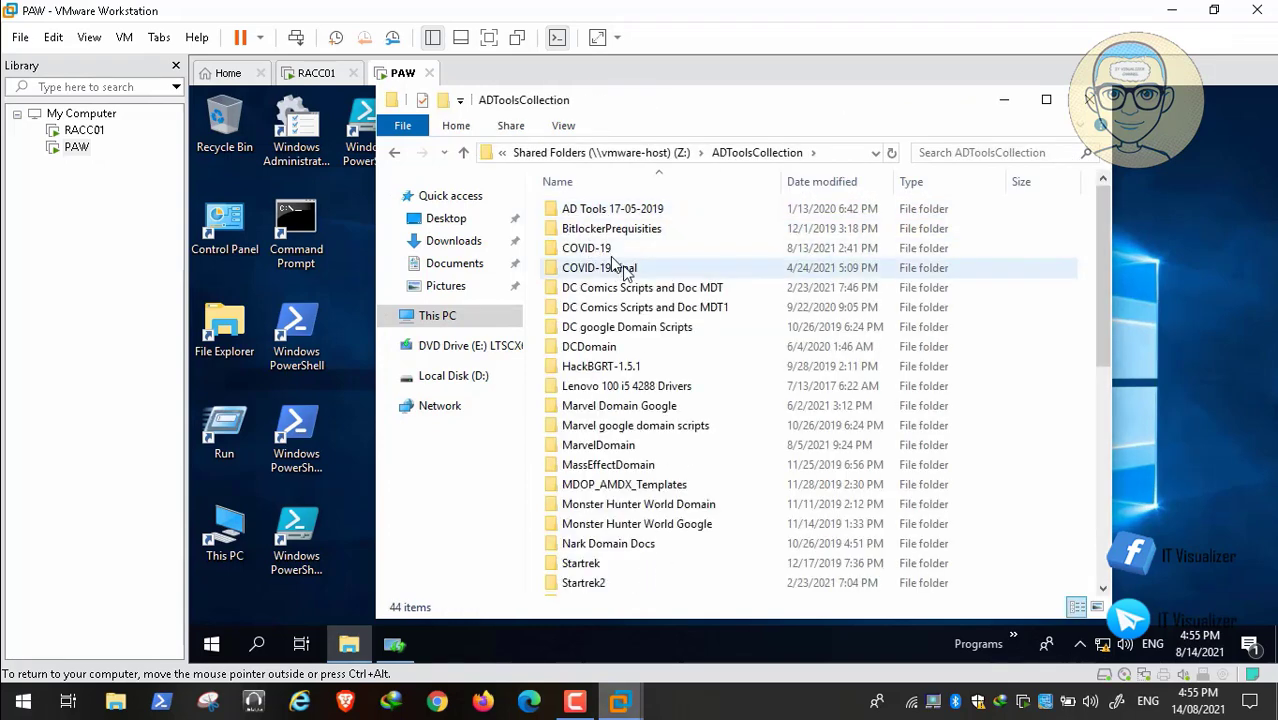
click(616, 267)
double_click(620, 268)
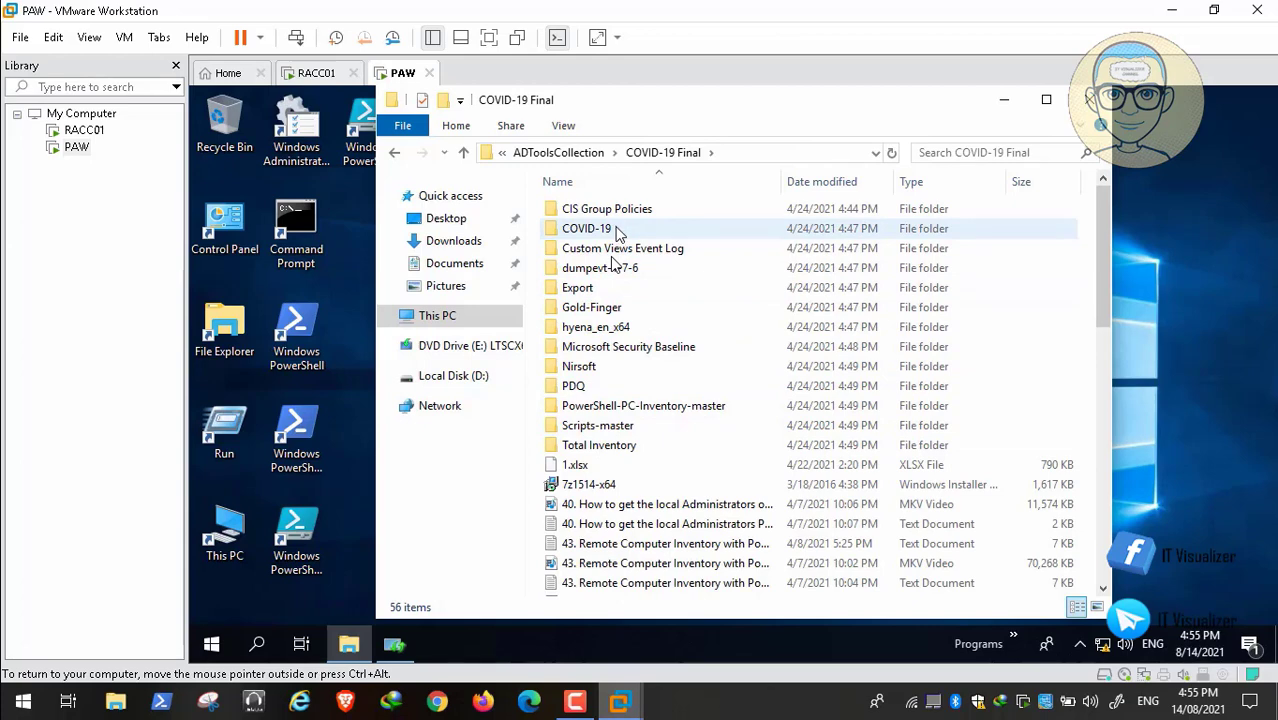
double_click(616, 230)
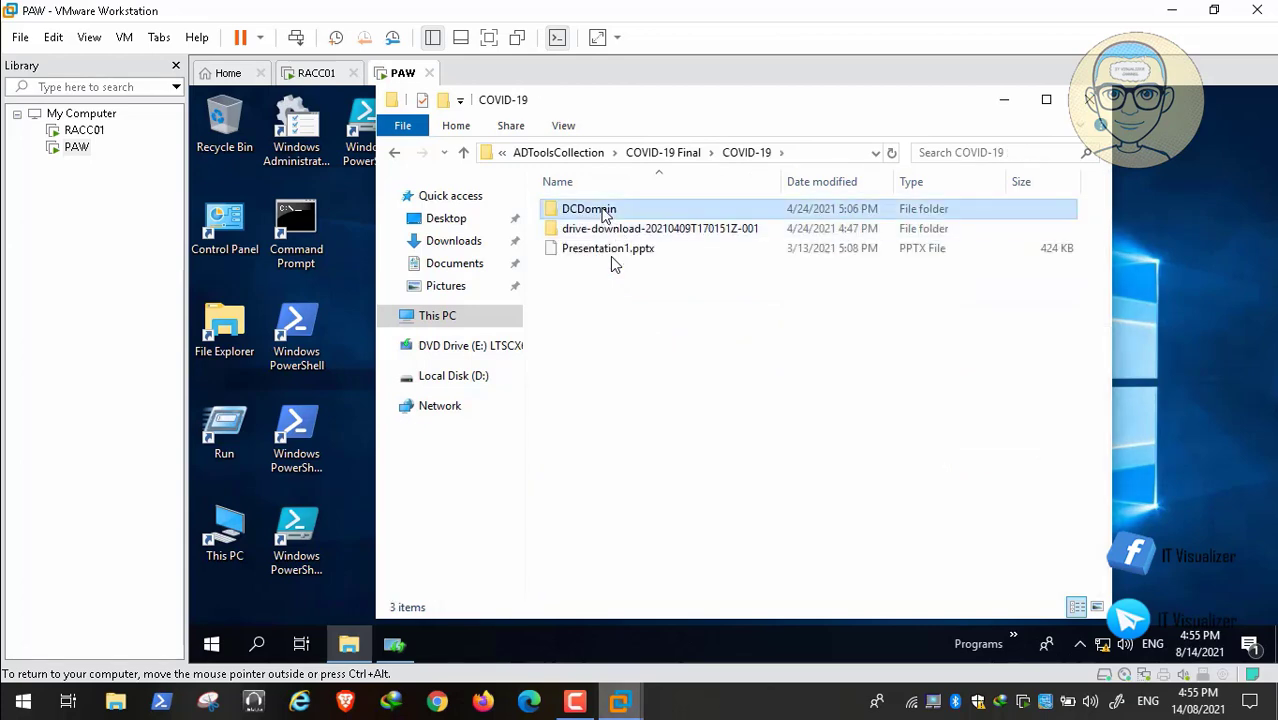
double_click(603, 212)
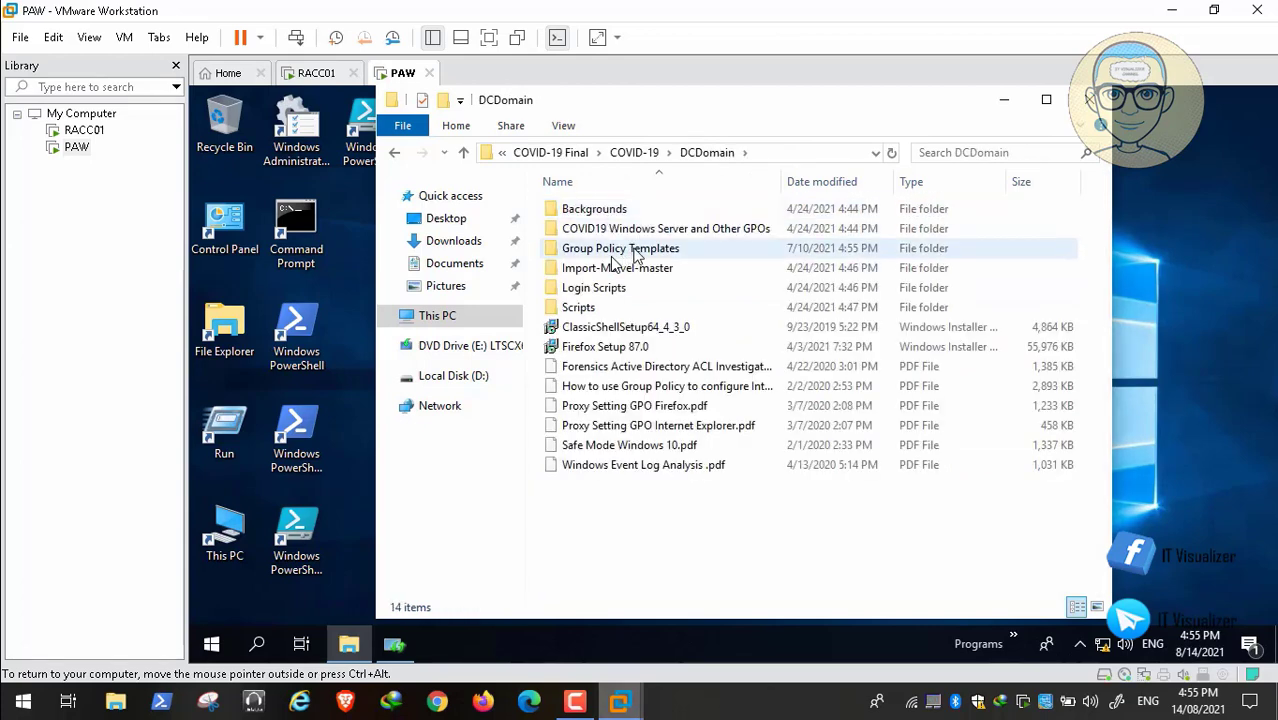
click(633, 252)
double_click(633, 252)
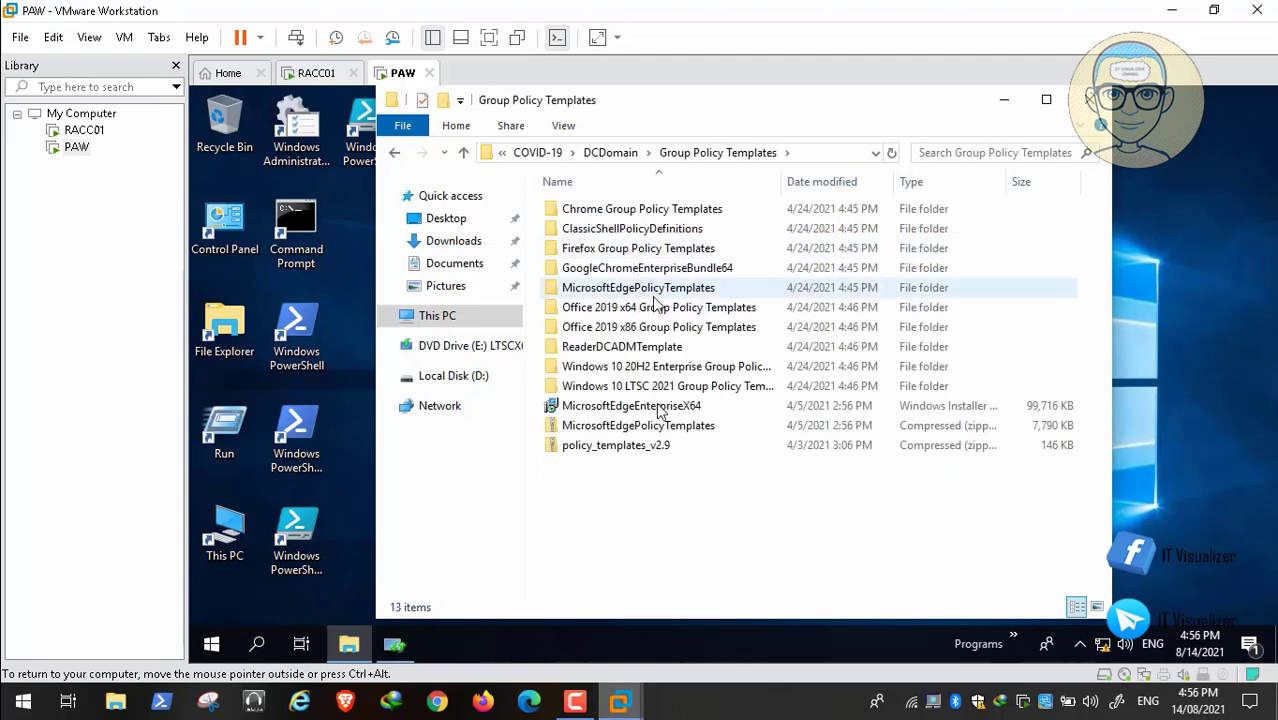
Copy the MicrosoftEdgeEnterpriseX64 installer from Group Policy Templates to Local Disk (D:) and minimize File Explorer.
click(640, 408)
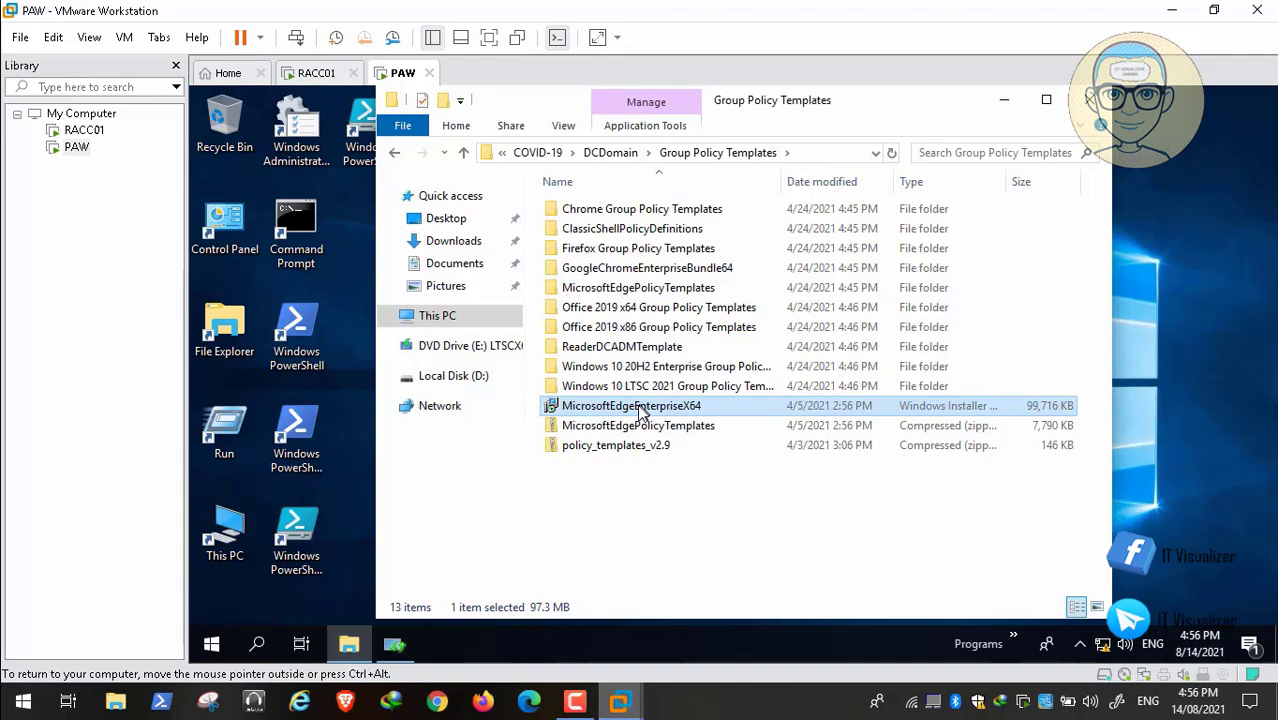
right_click(641, 414)
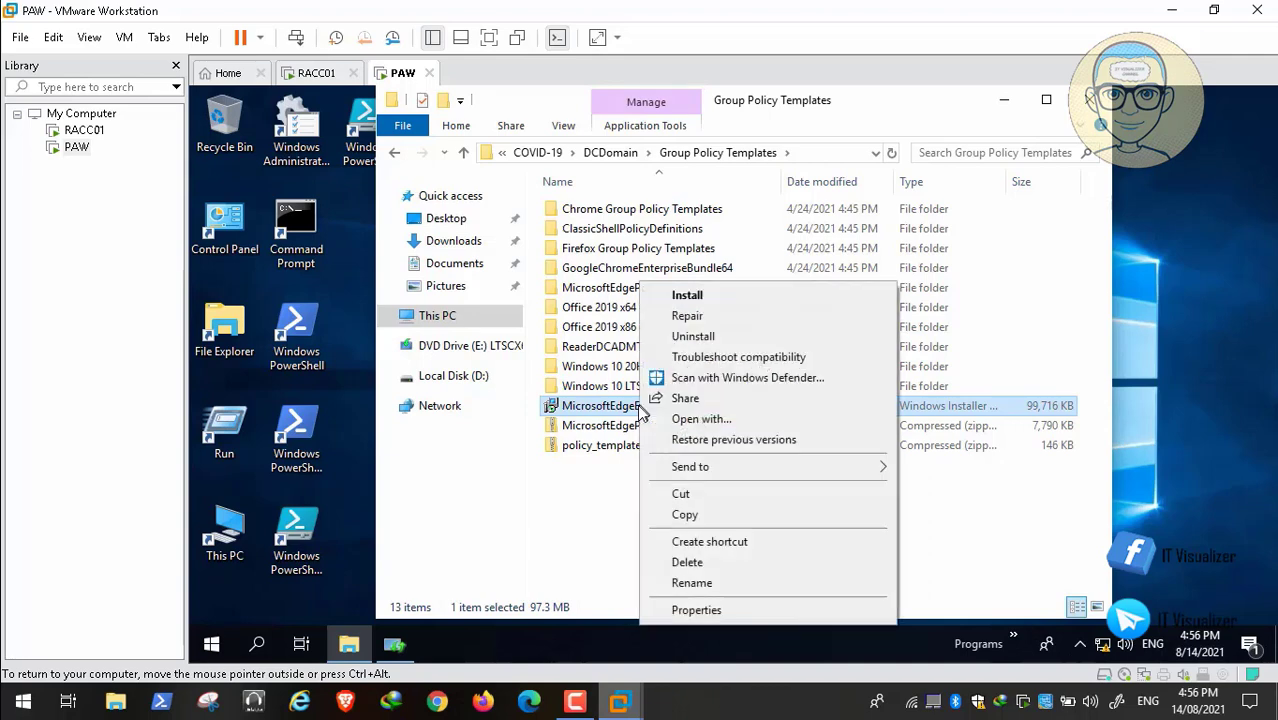
click(685, 514)
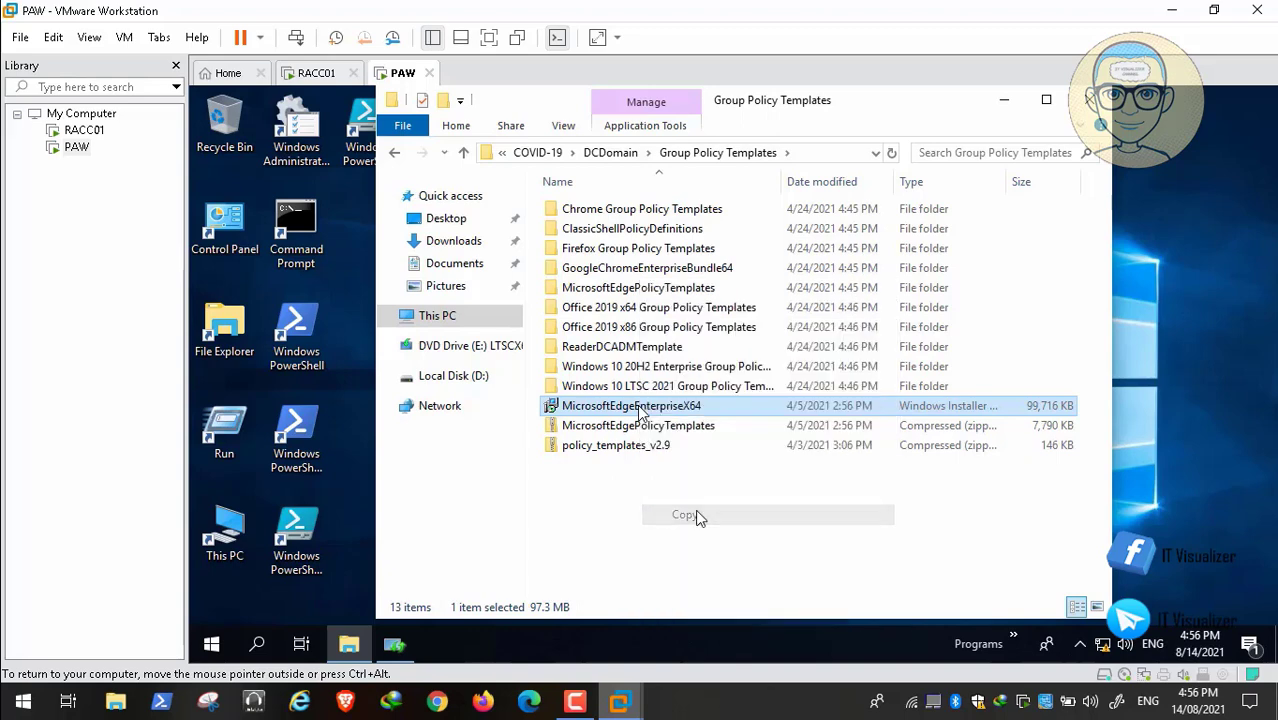
click(453, 377)
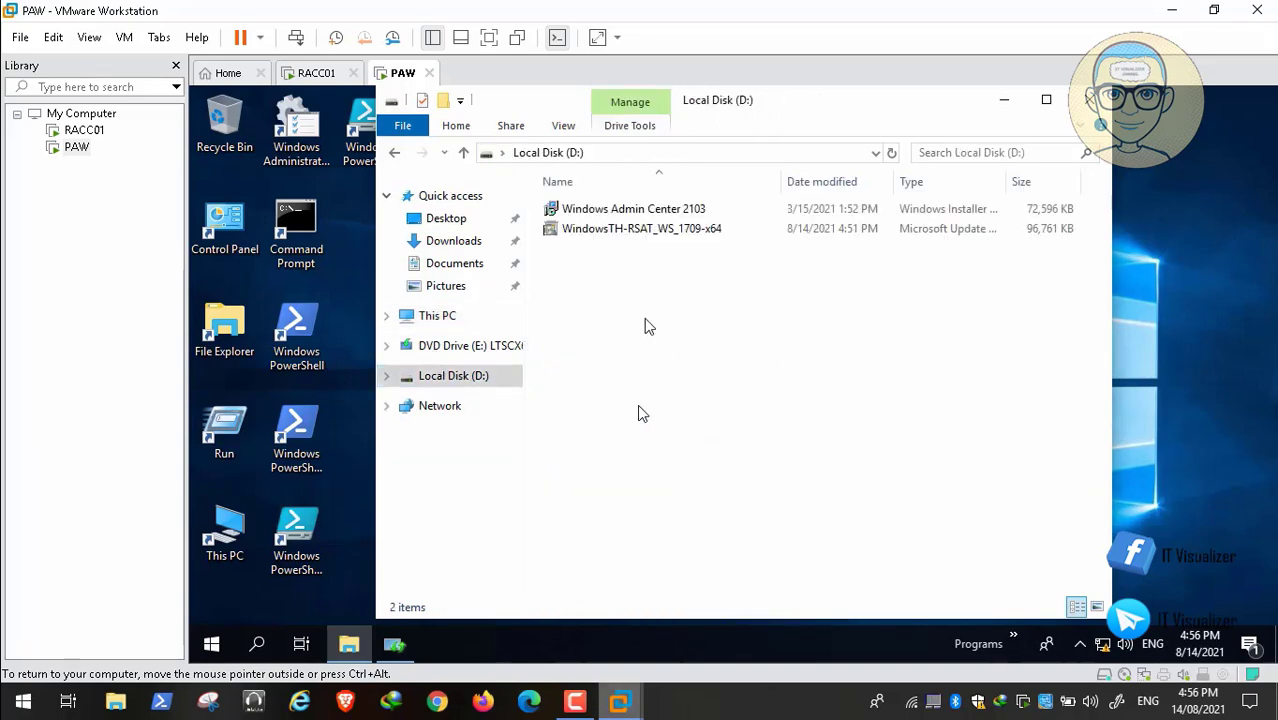
right_click(645, 321)
click(700, 449)
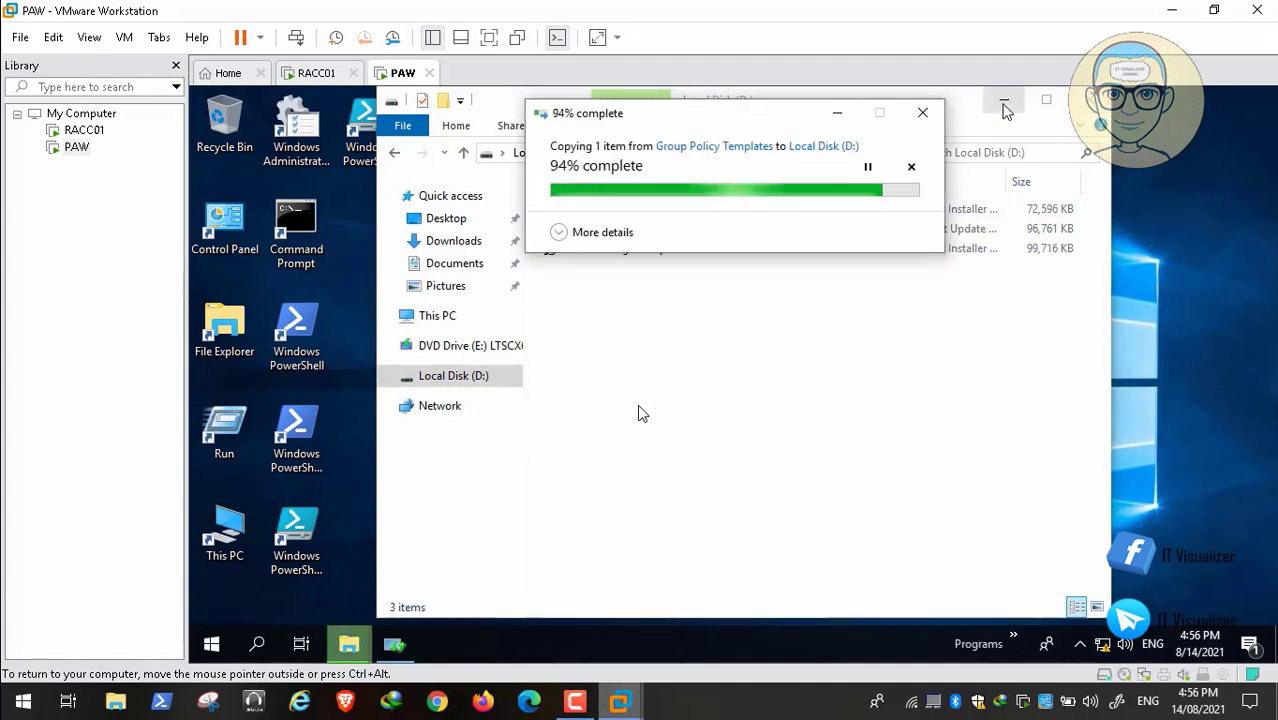
click(1005, 110)
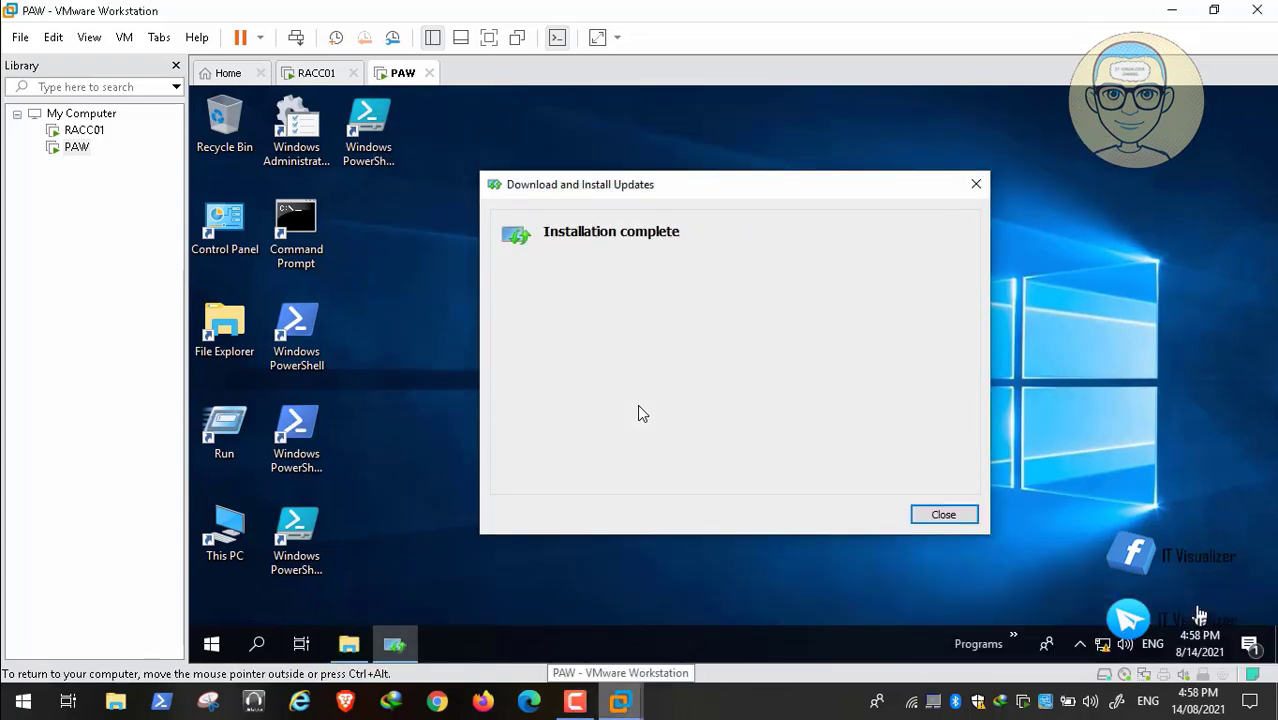
Close the finished update installation dialog and install Microsoft Edge from MicrosoftEdgeEnterpriseX64 on Local Disk (D:).
click(948, 517)
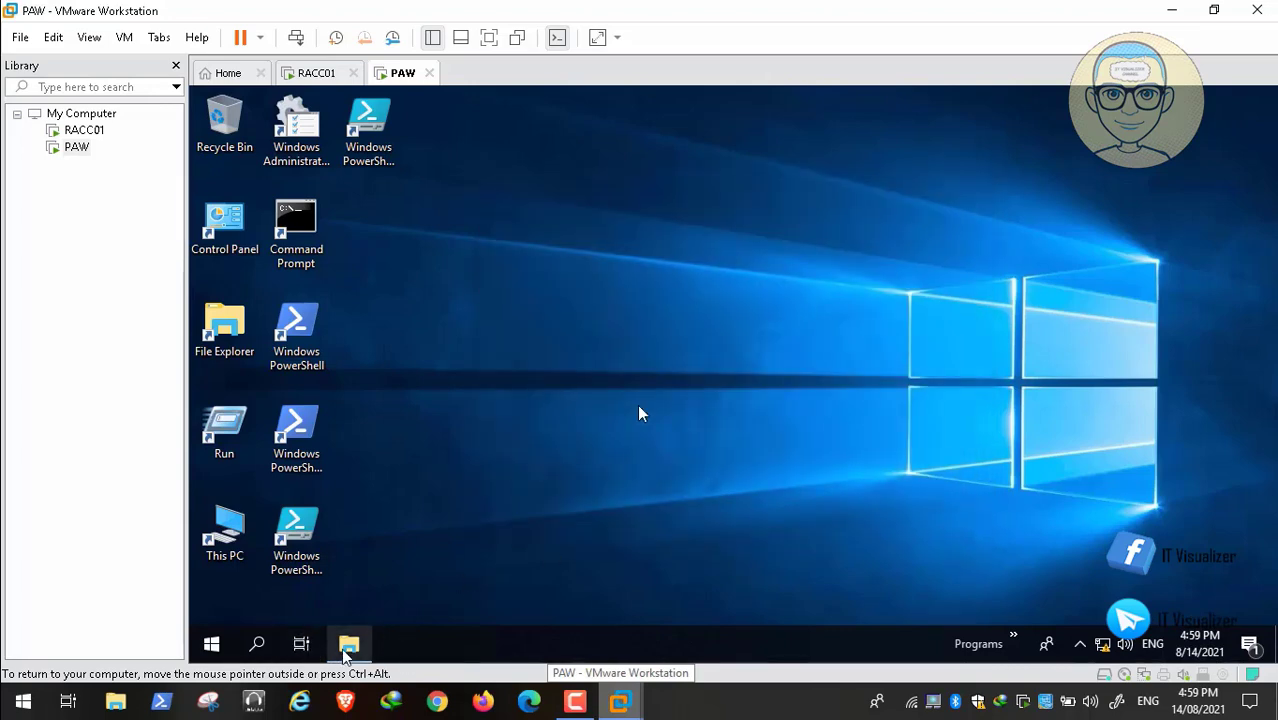
click(347, 646)
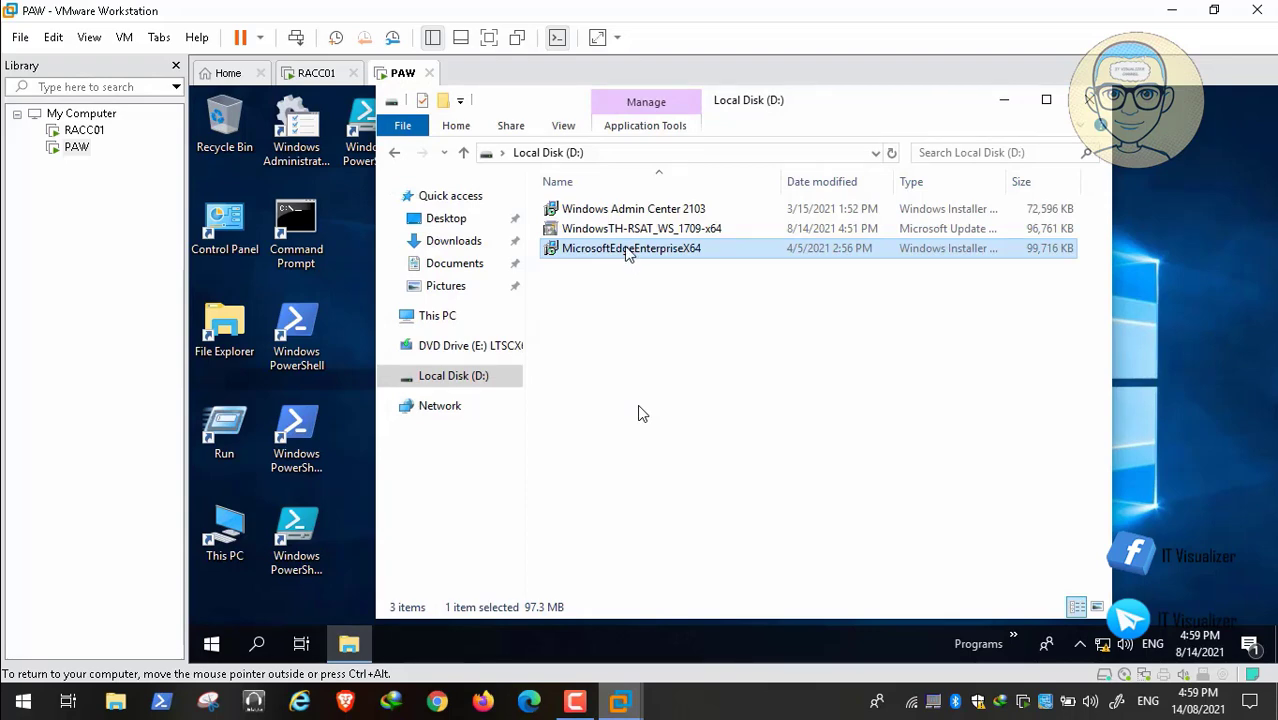
double_click(628, 250)
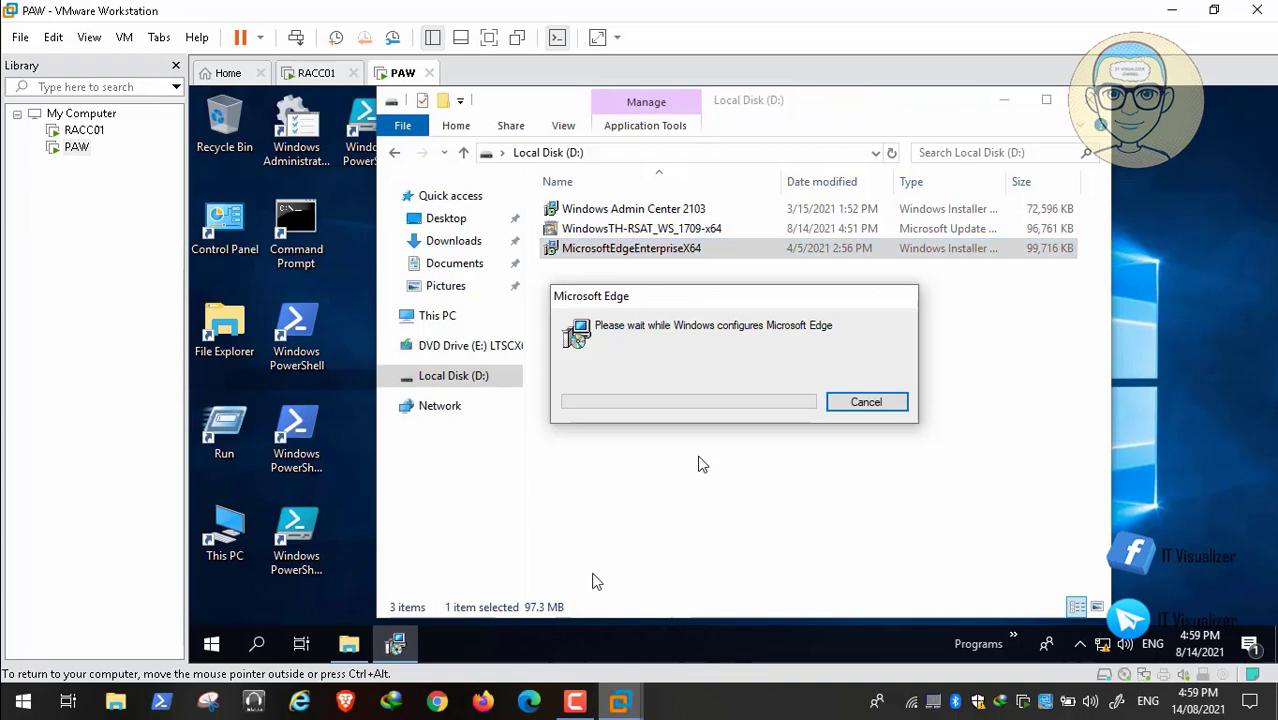
click(578, 705)
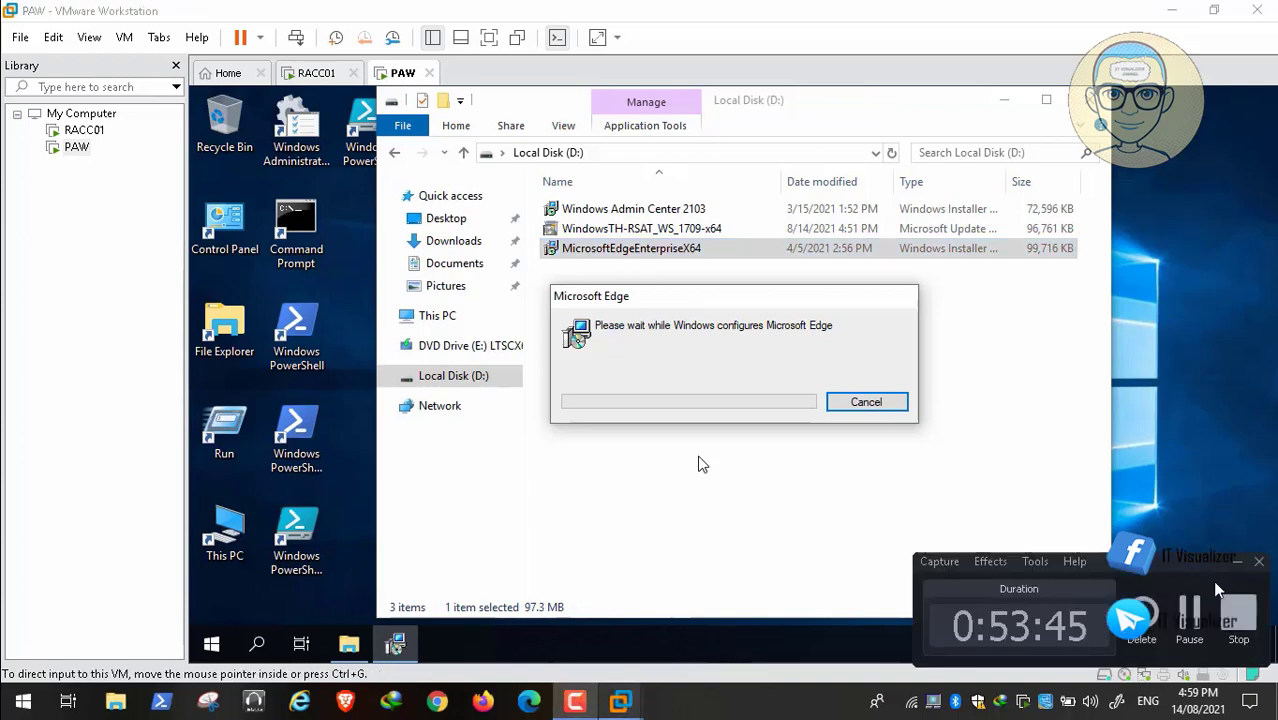
click(1195, 614)
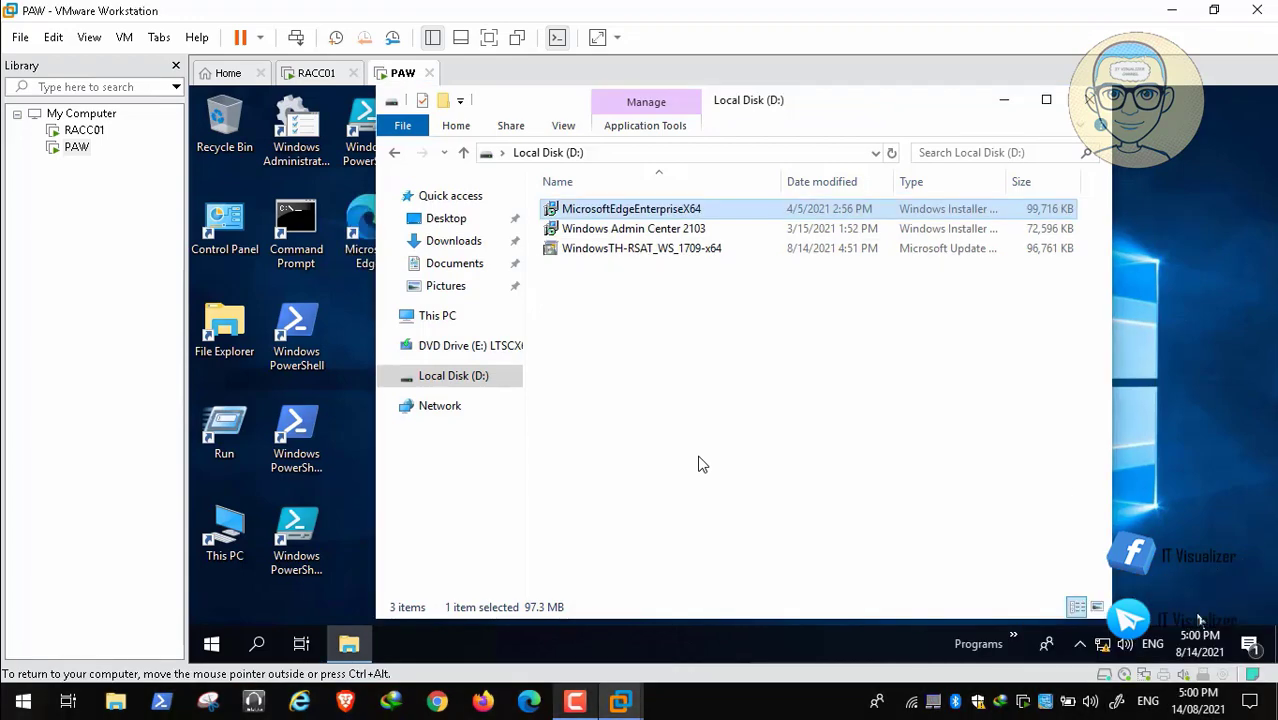
Launch the Windows Admin Center 2103 installer from Local Disk (D:) and accept its license terms.
click(658, 232)
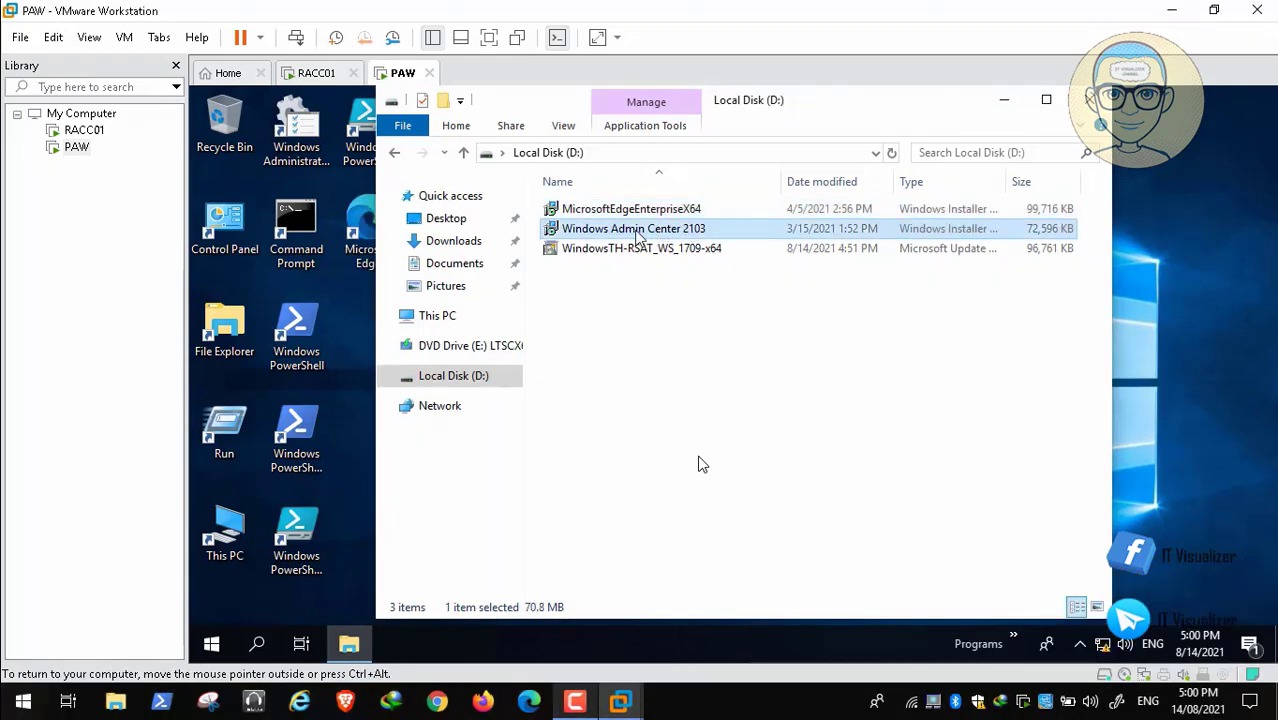
double_click(637, 236)
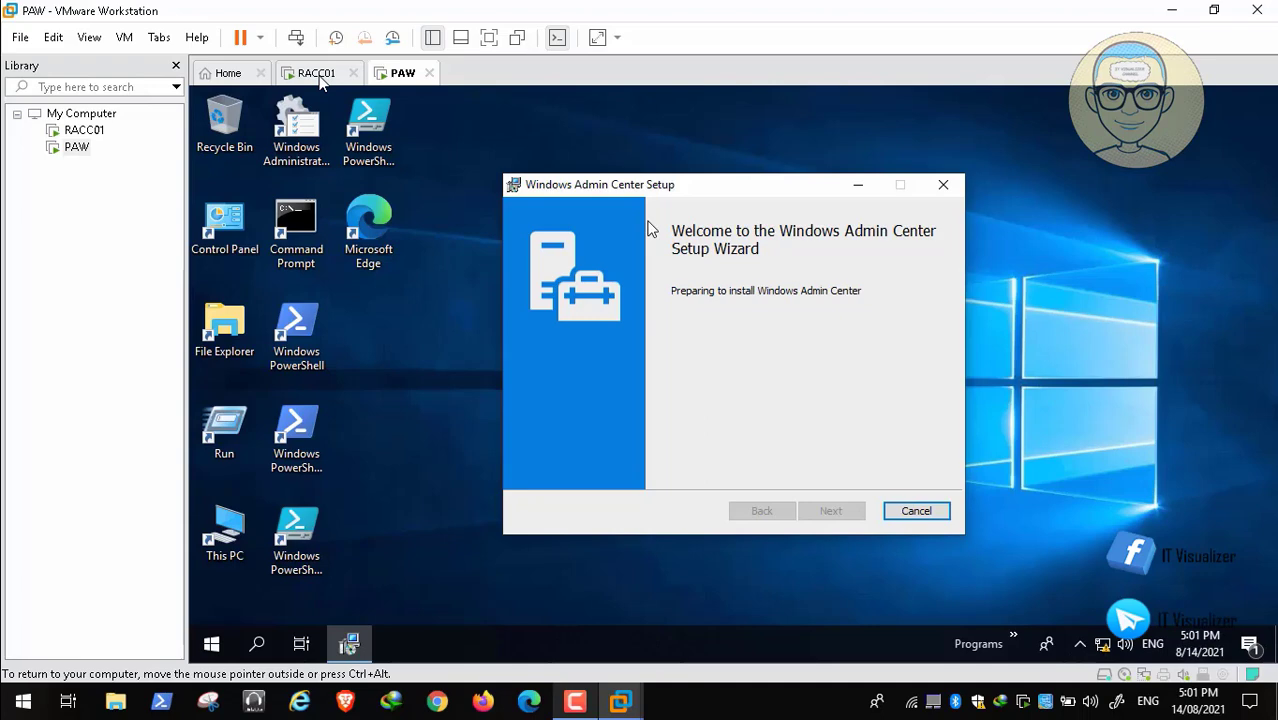
click(575, 701)
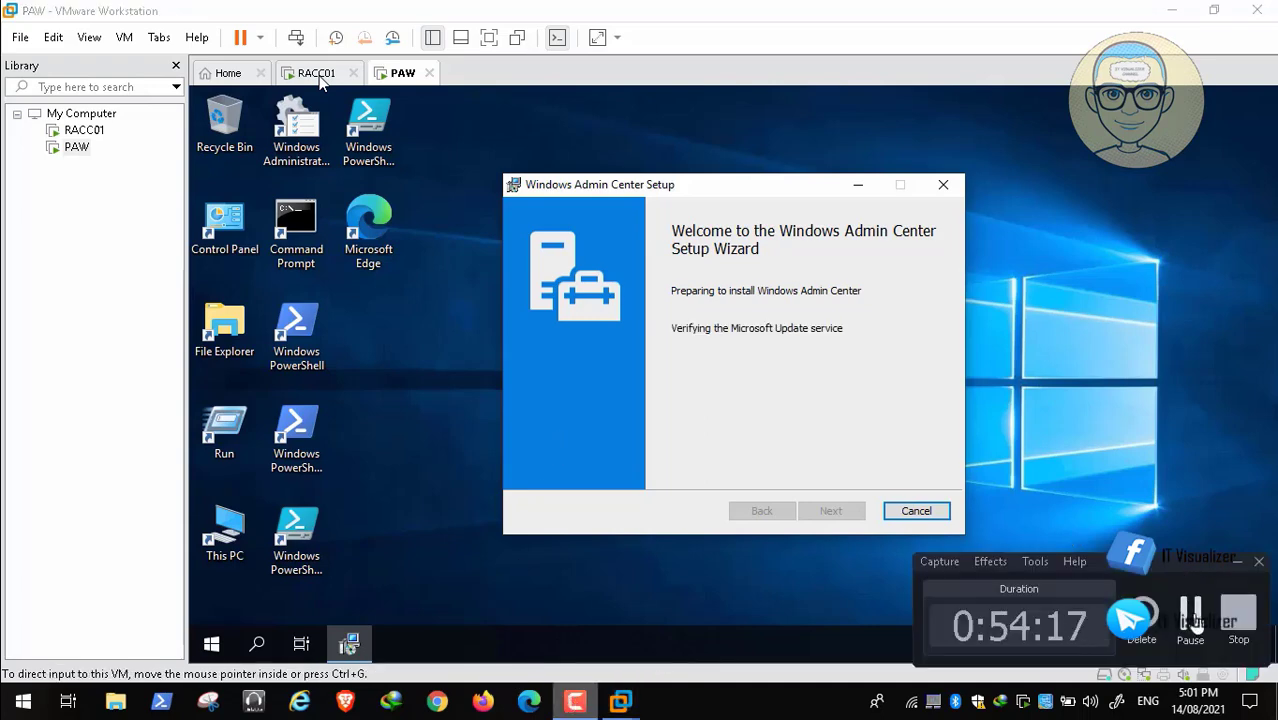
click(1190, 619)
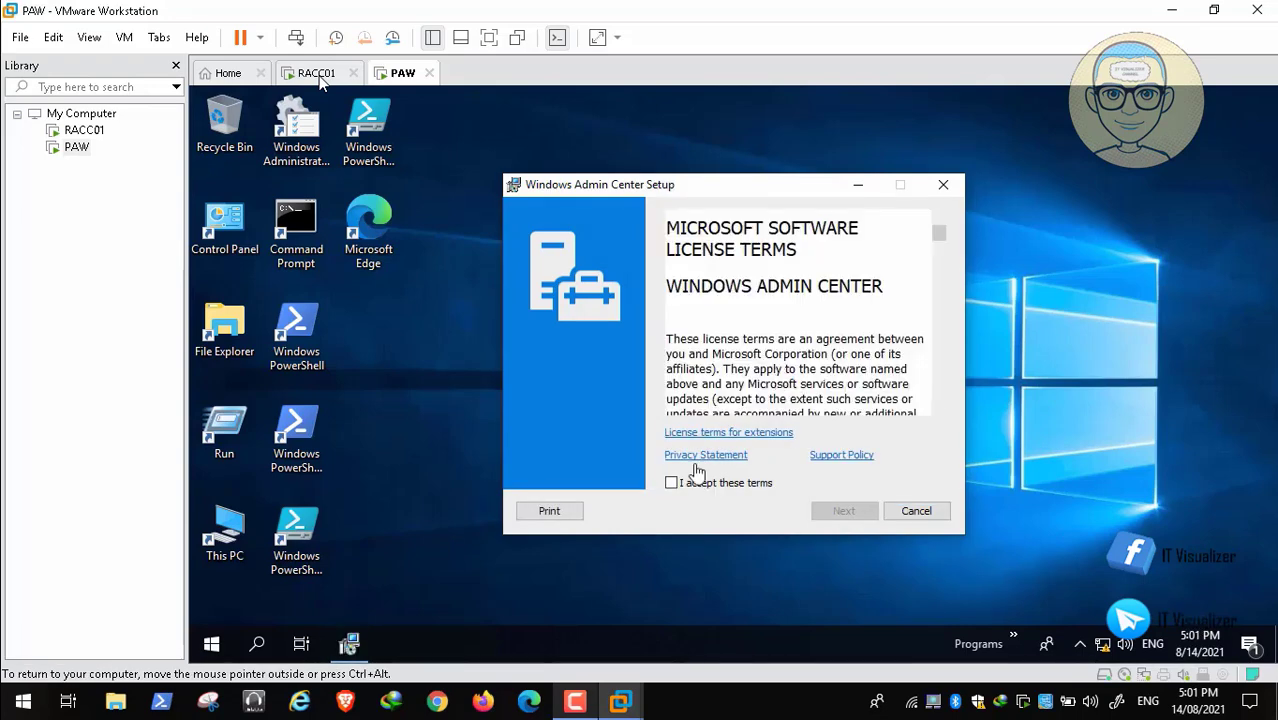
click(673, 484)
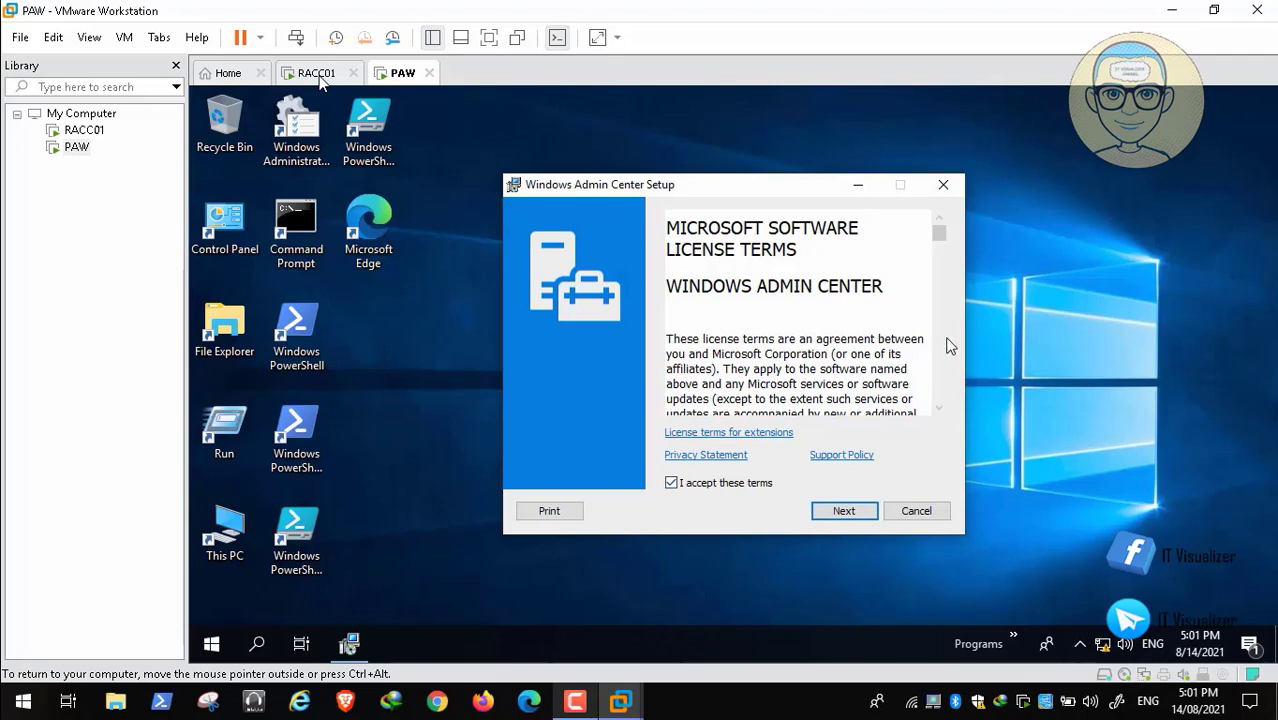
drag(940, 236, 941, 392)
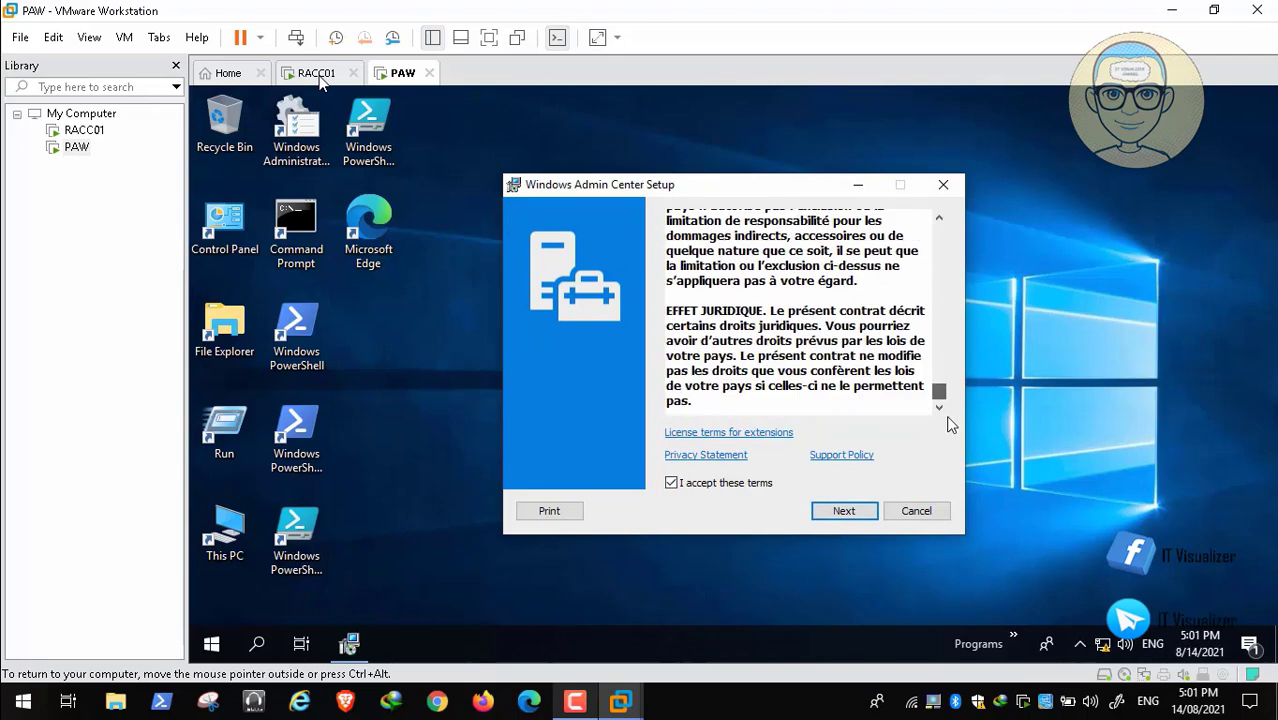
click(845, 511)
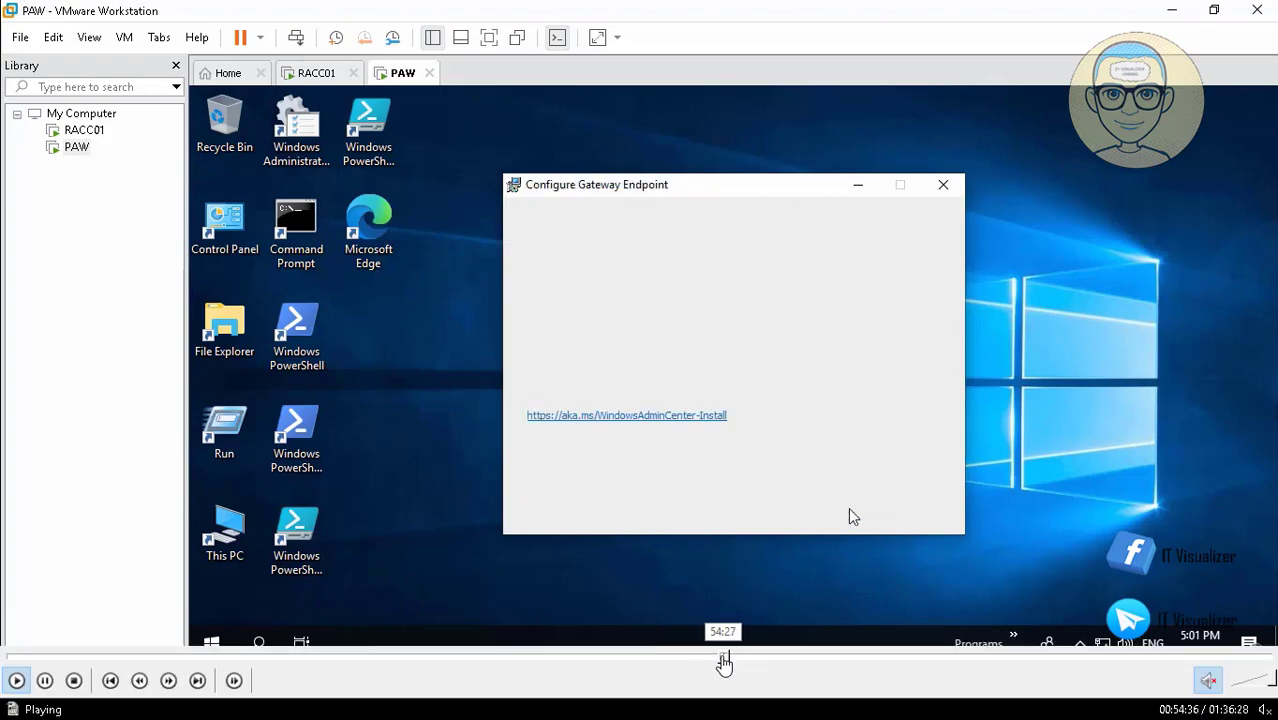
Continue setup with required diagnostic data and without Microsoft Update, enable the desktop shortcut, and install Windows Admin Center on port 6516.
click(724, 661)
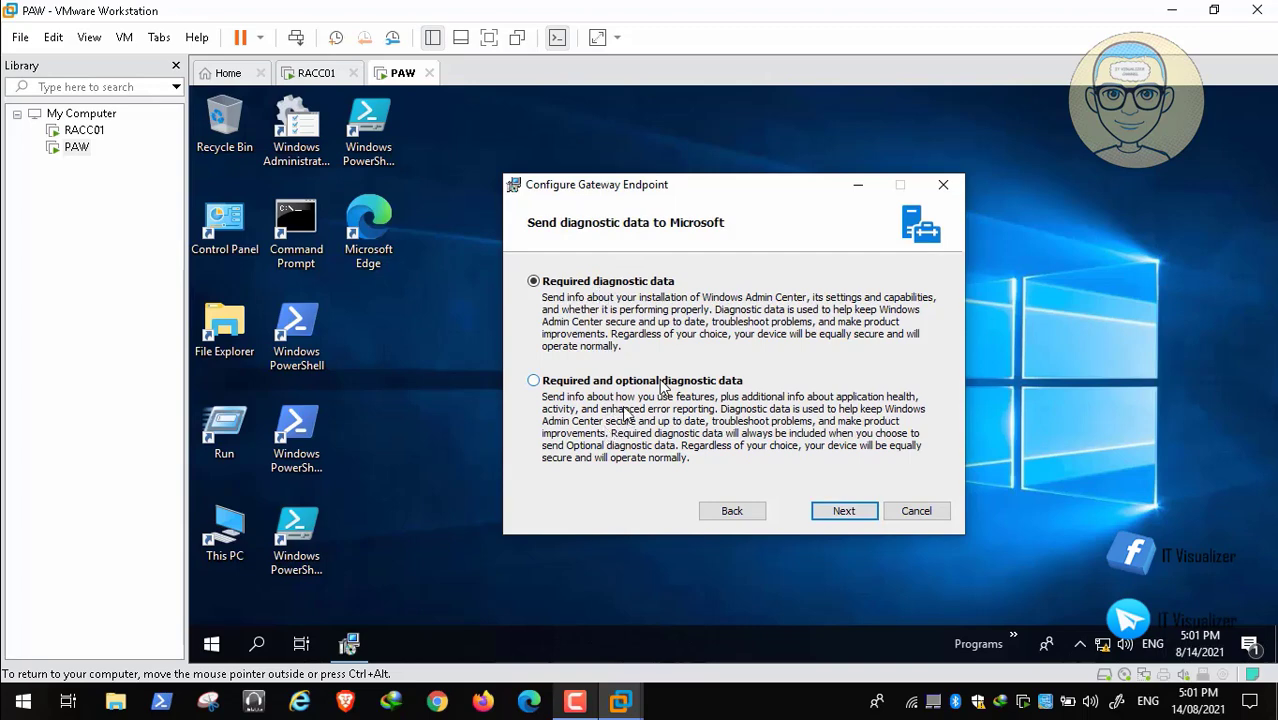
mouse_move(77, 711)
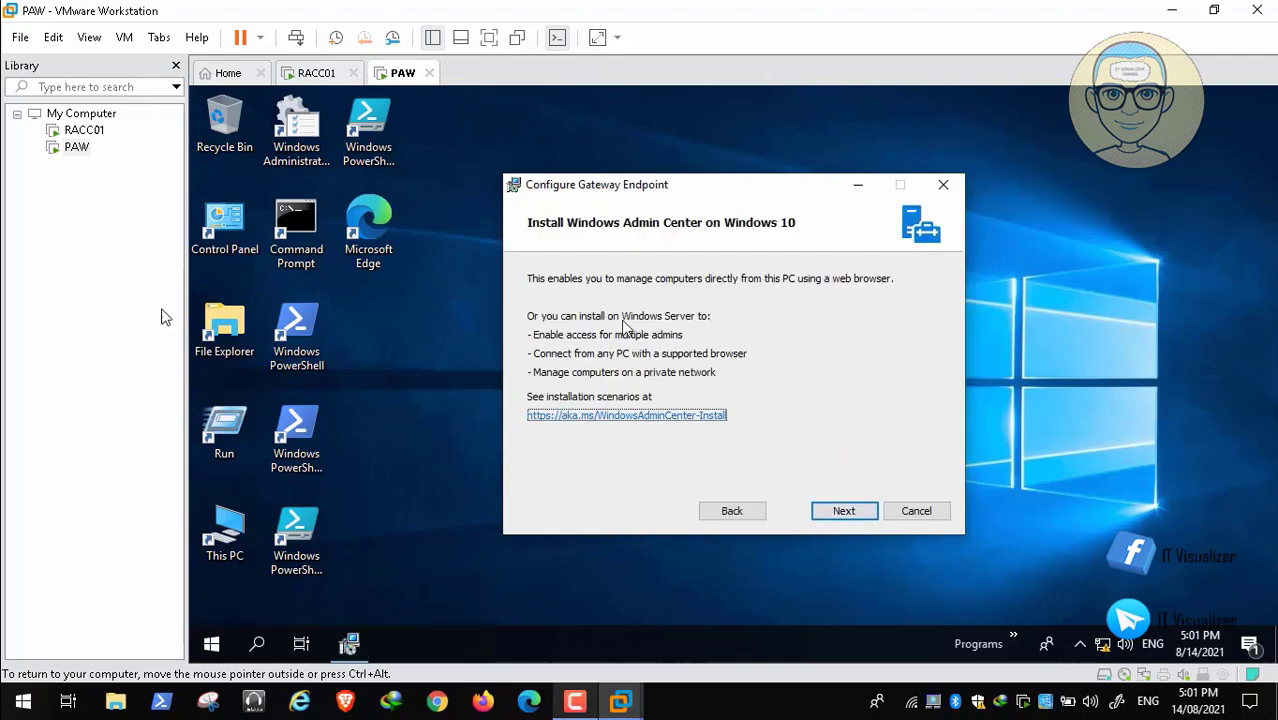
mouse_move(903, 660)
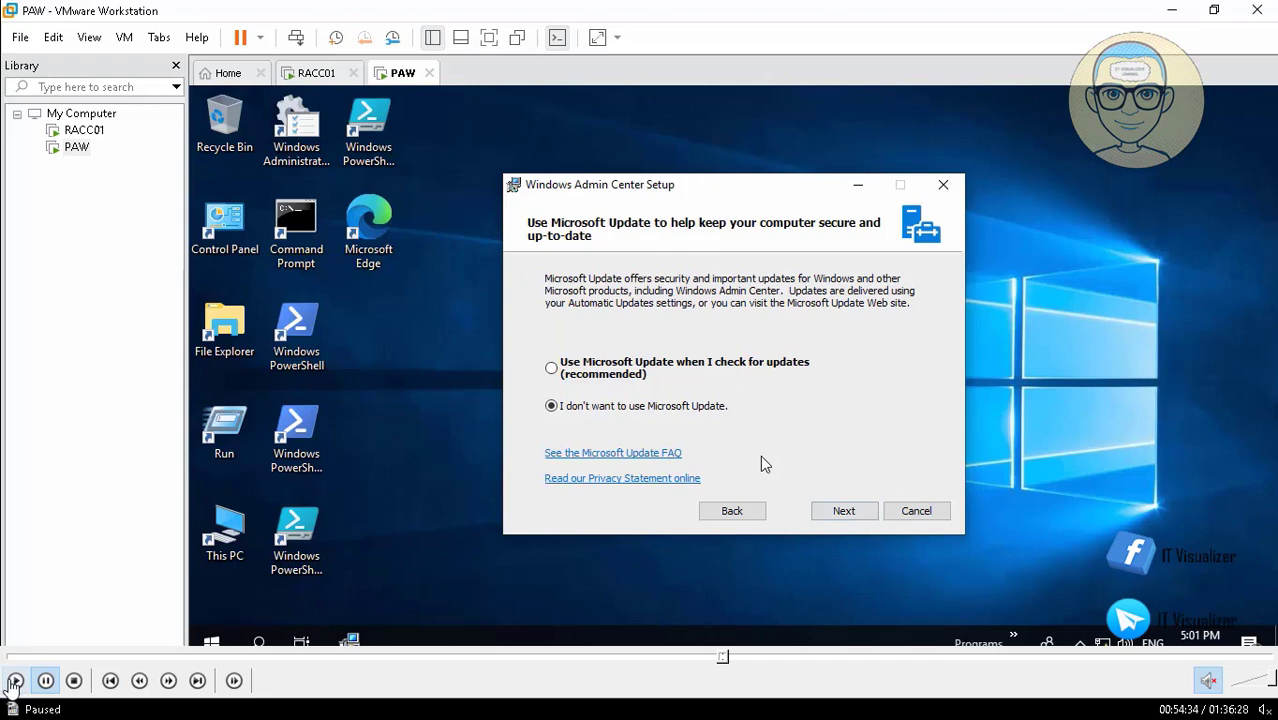
click(13, 682)
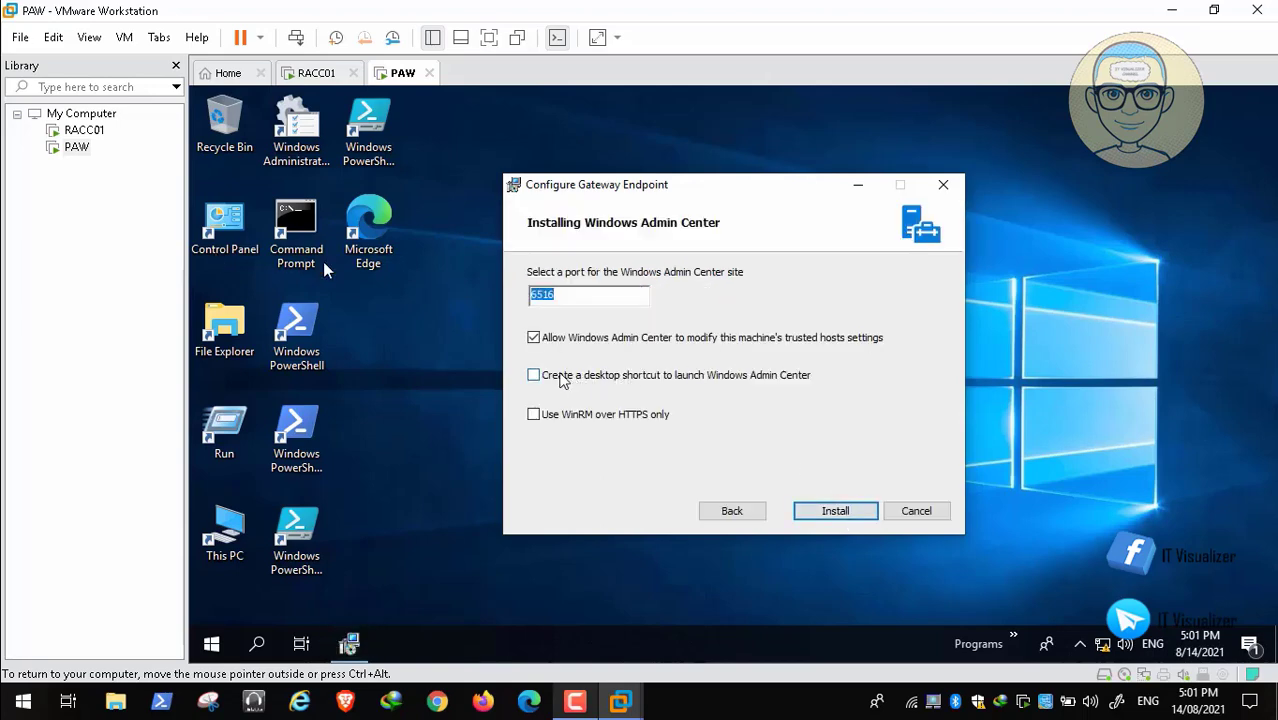
click(533, 376)
click(835, 511)
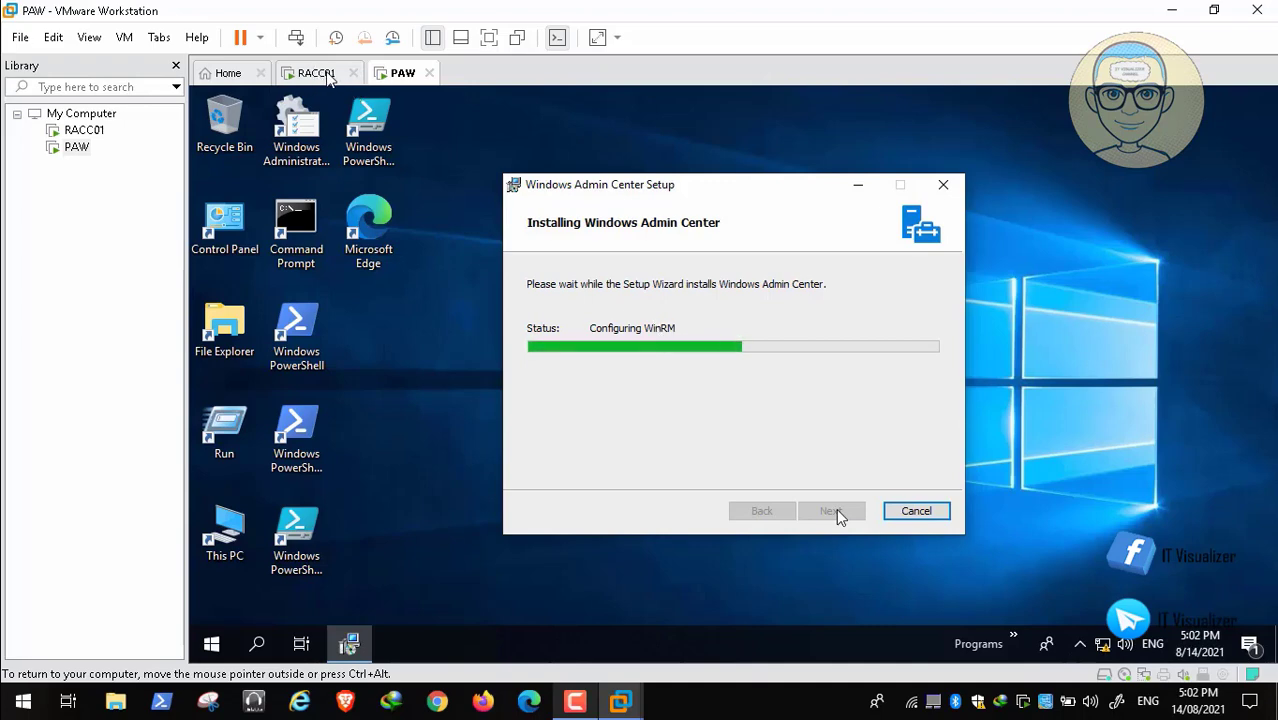
click(575, 702)
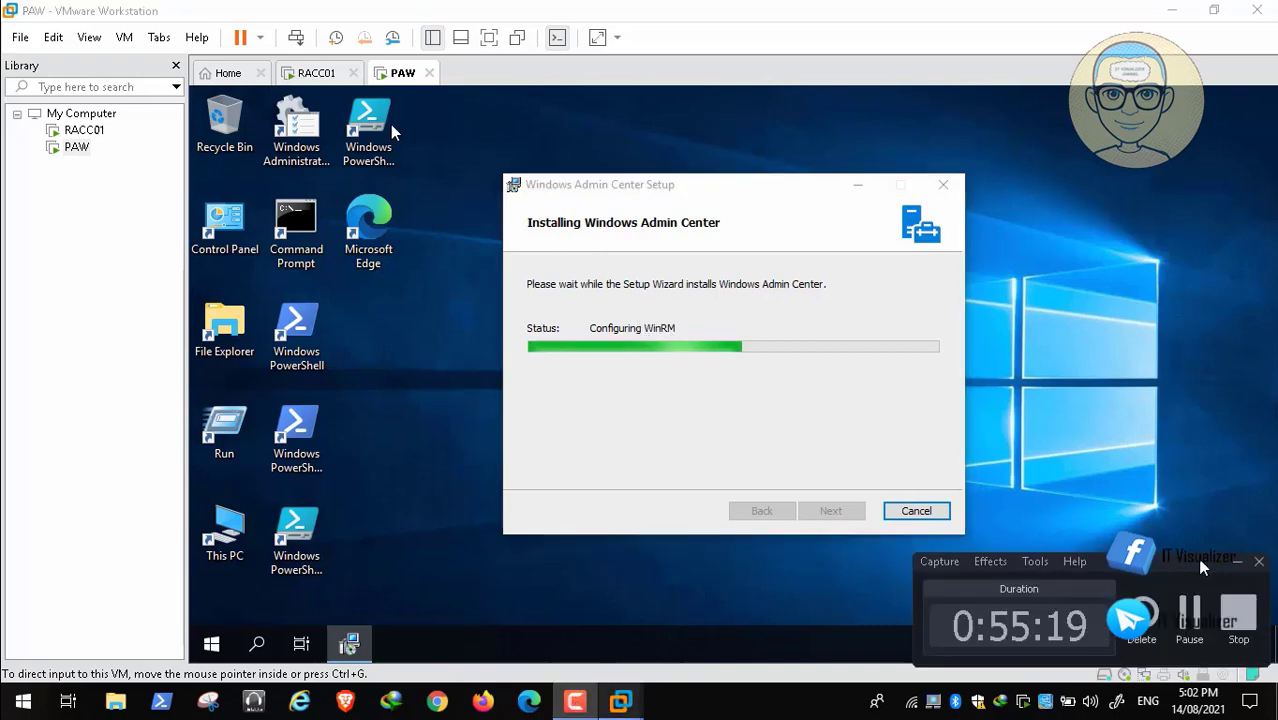
click(1236, 566)
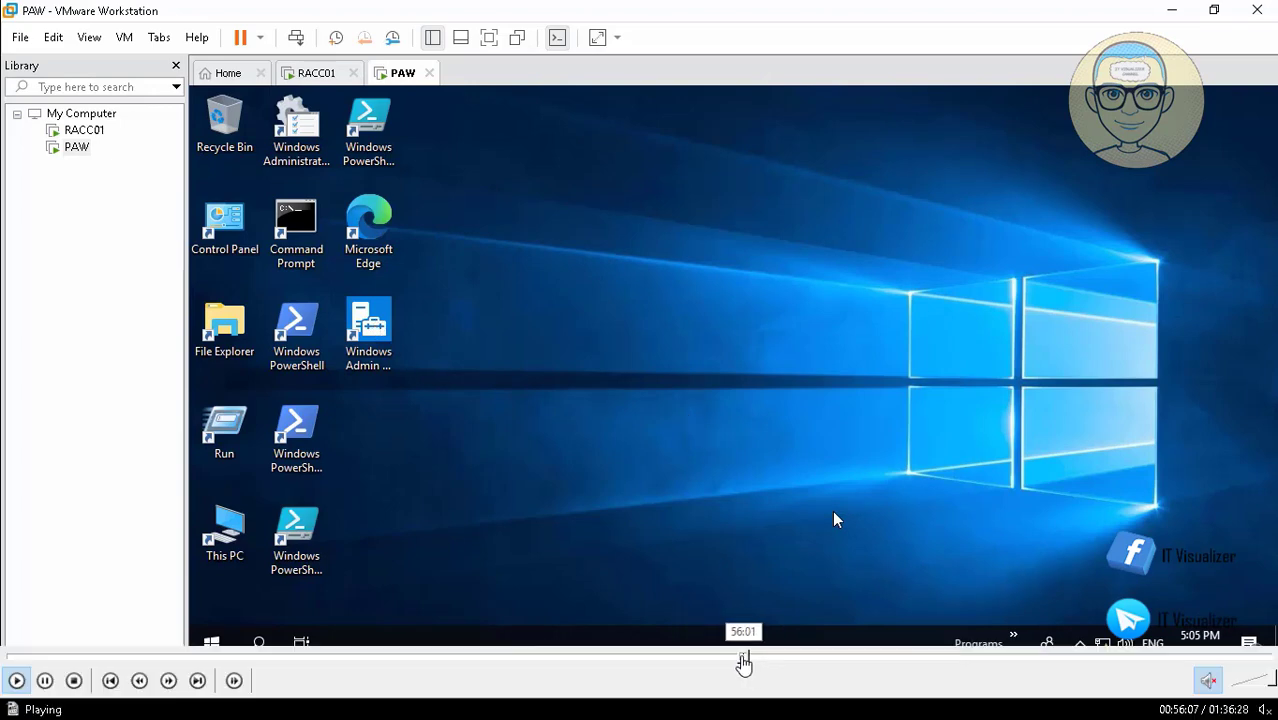
click(743, 660)
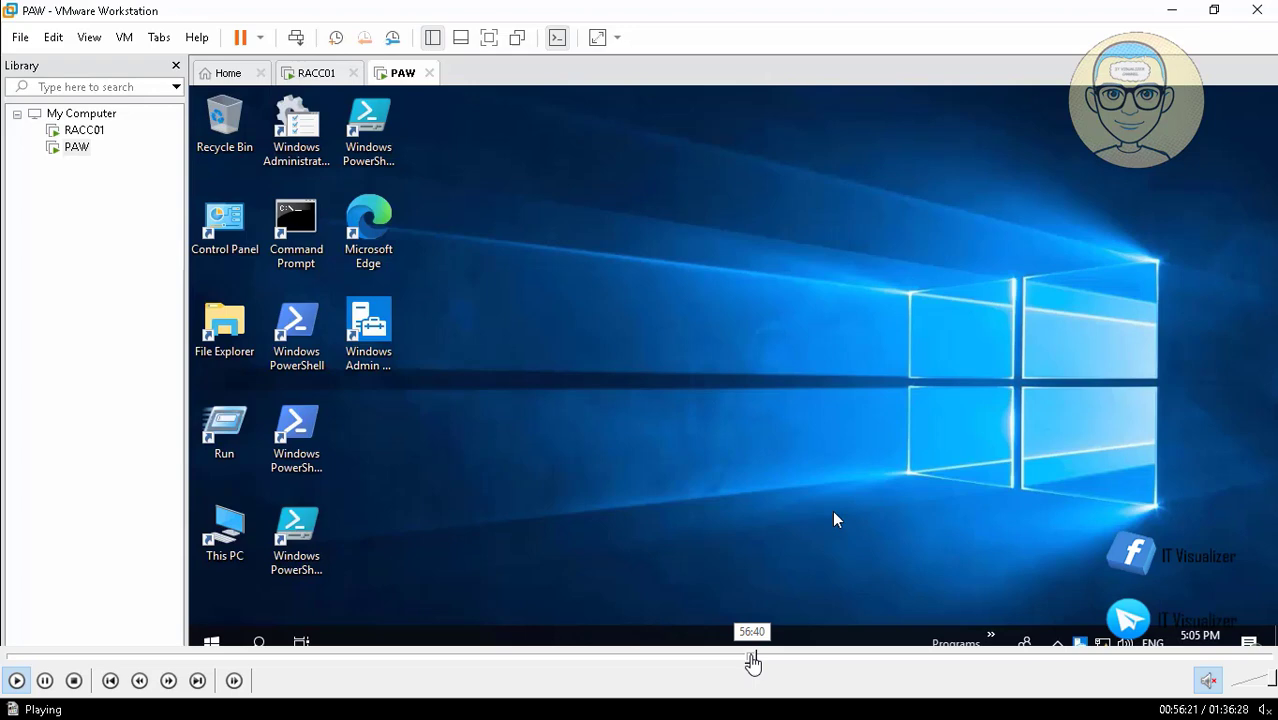
click(752, 658)
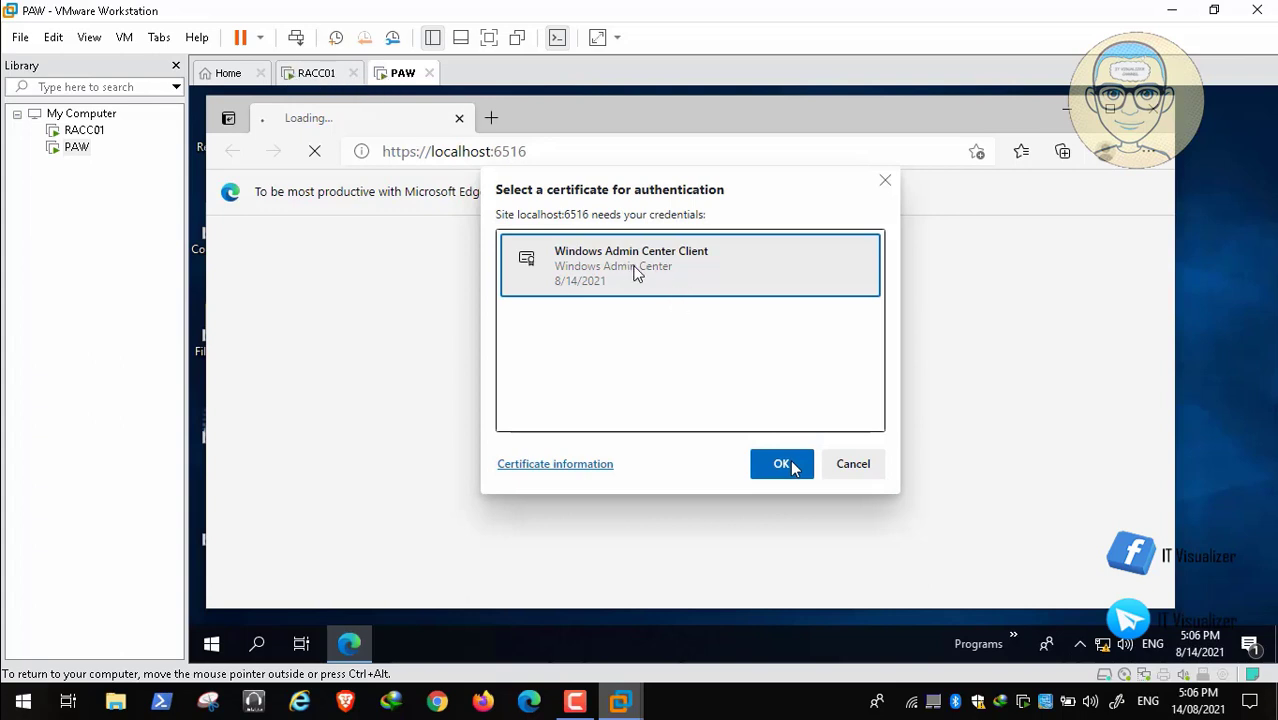
mouse_move(85, 663)
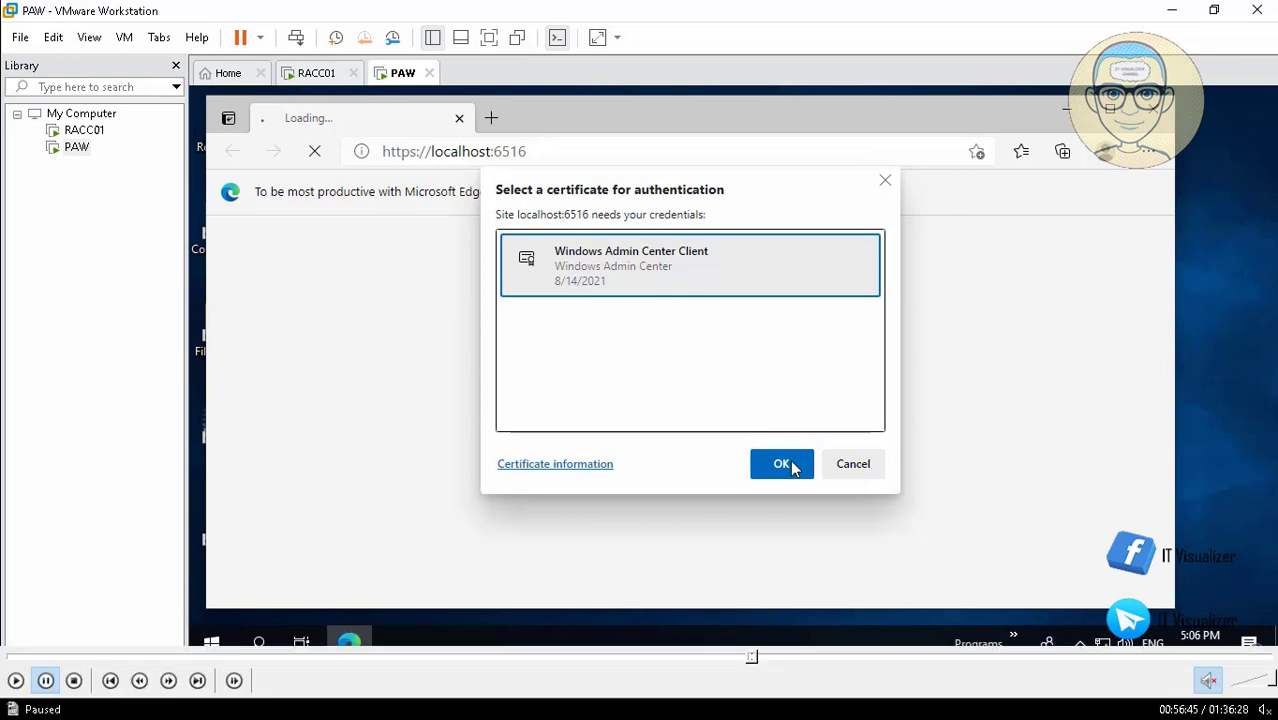
click(15, 682)
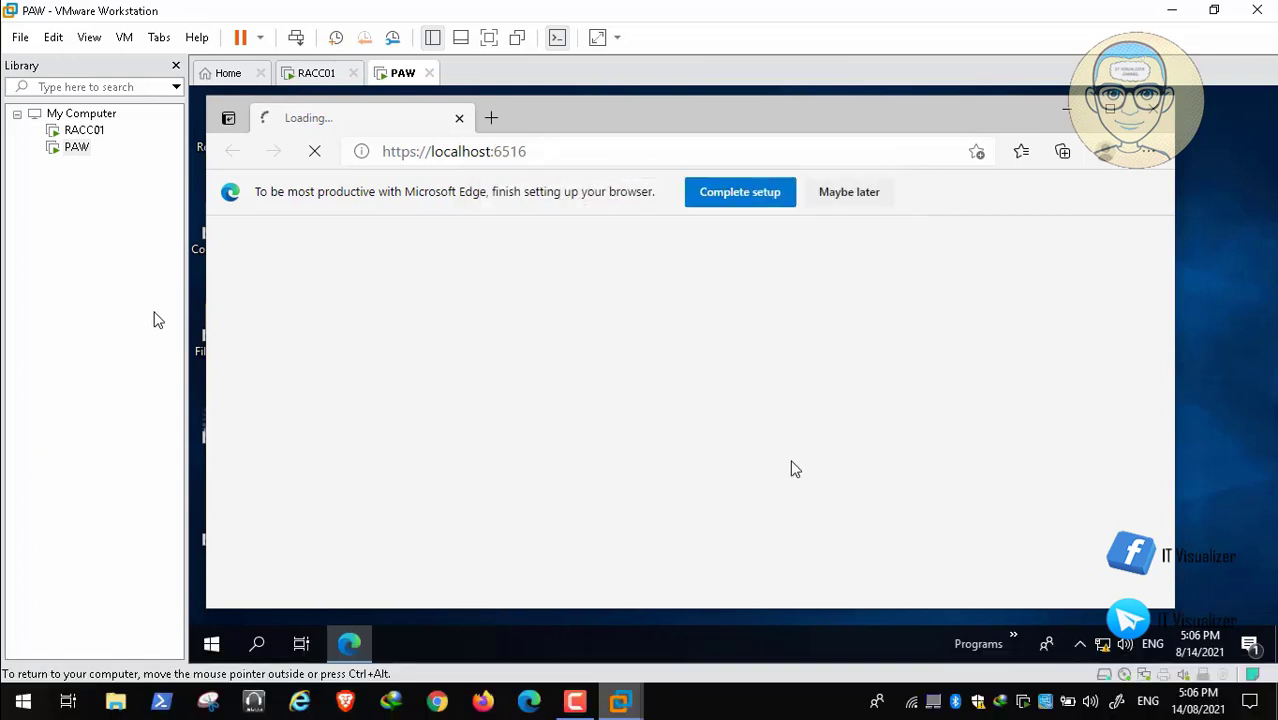
Maximize the Edge window and dismiss the browser setup prompt, the extension catalog notification and the version 2103 announcement.
click(1110, 106)
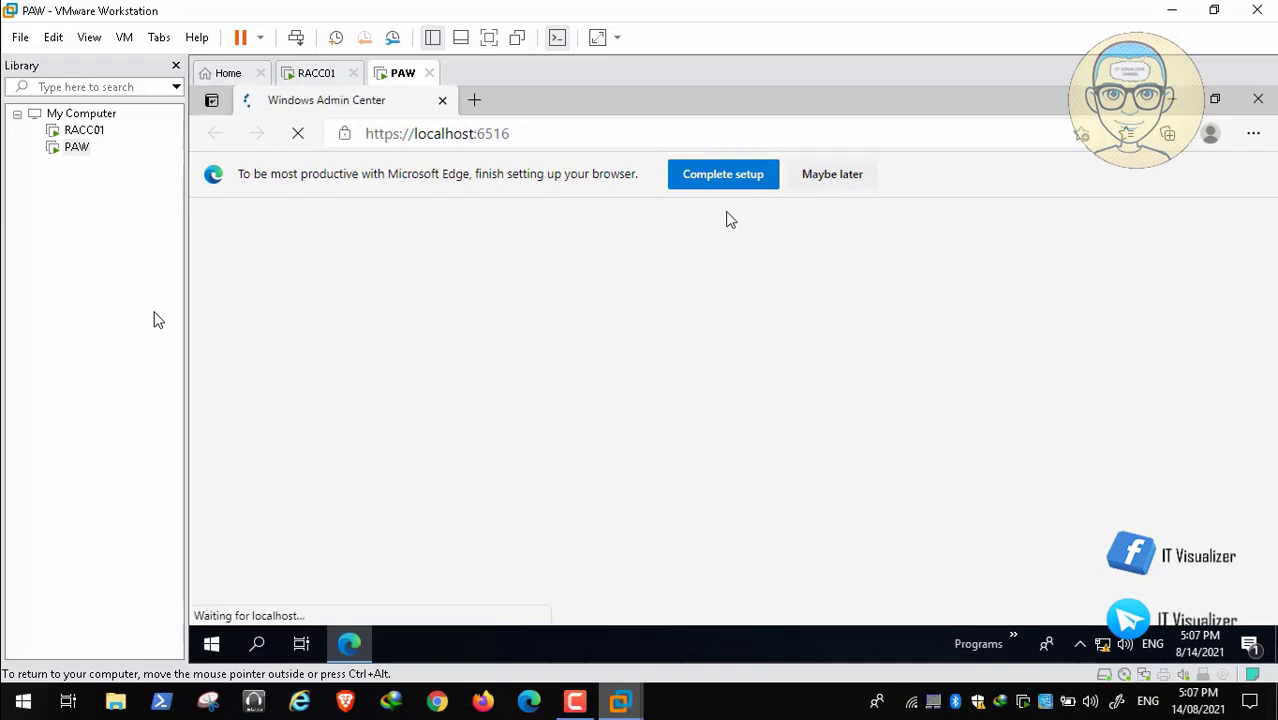
click(824, 181)
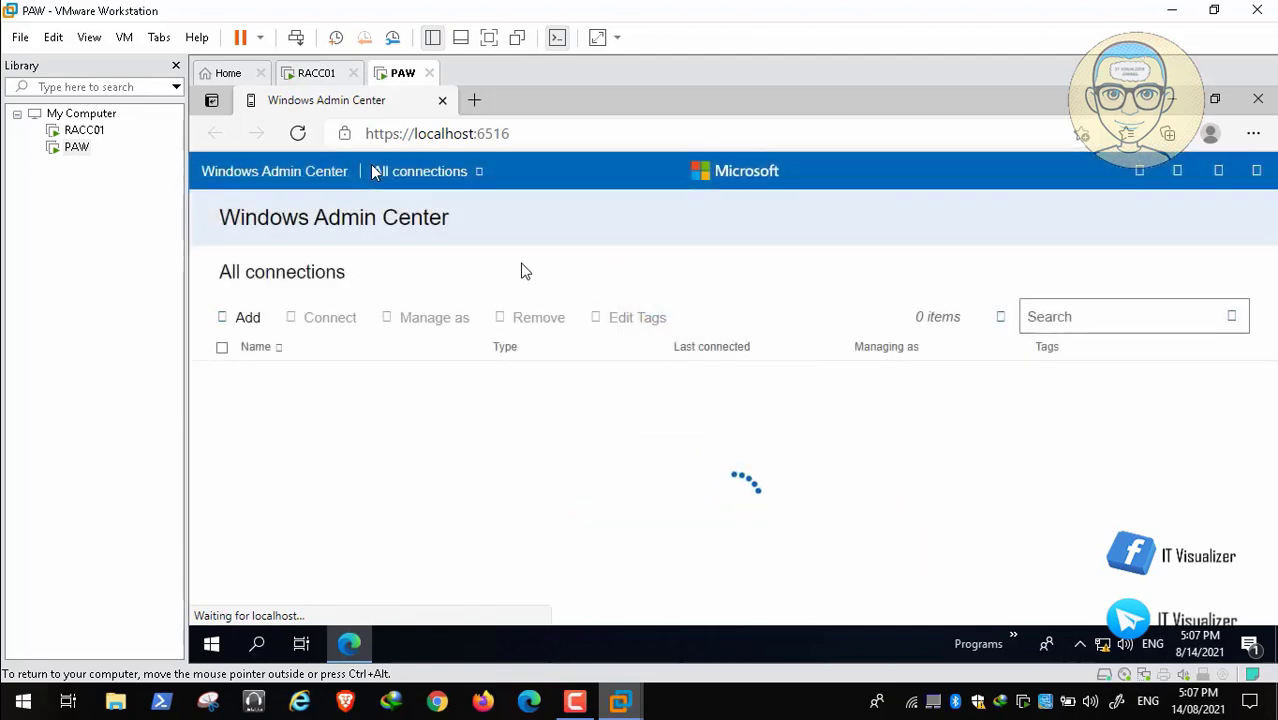
click(257, 316)
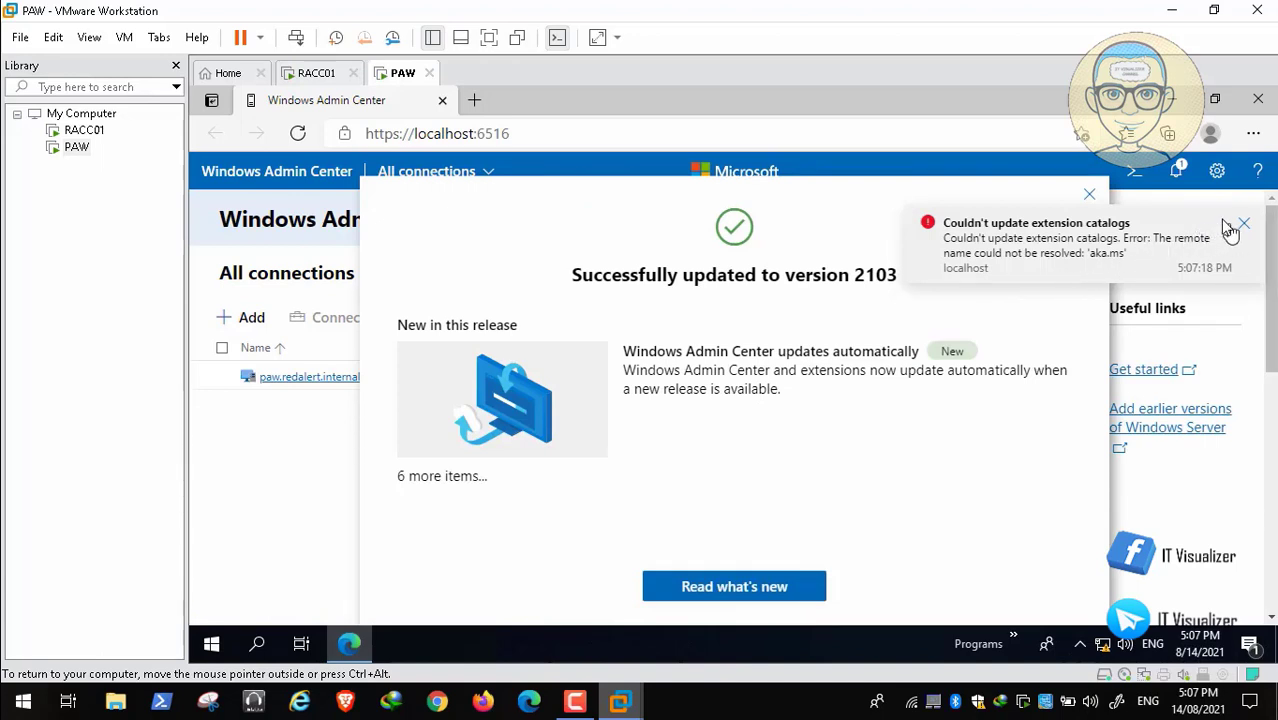
click(1245, 226)
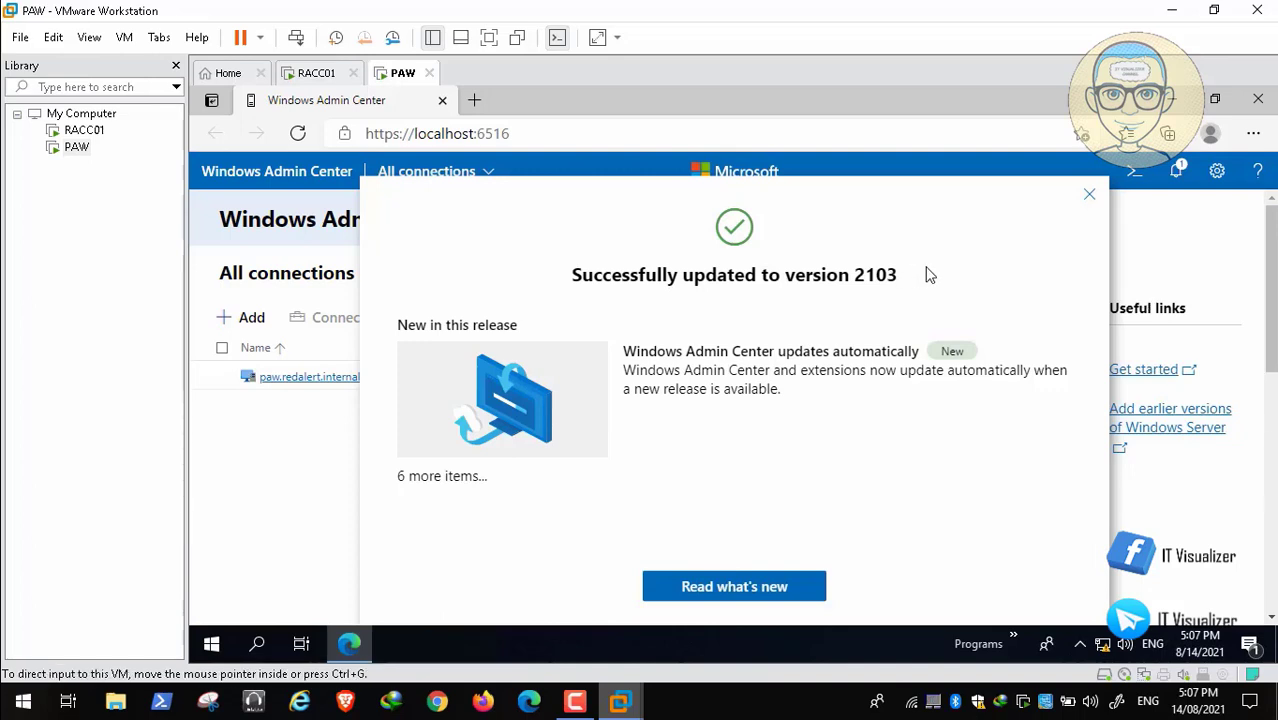
click(1091, 197)
Add the server RACC01 to the Windows Admin Center connections, keeping the server name exactly as entered.
click(768, 442)
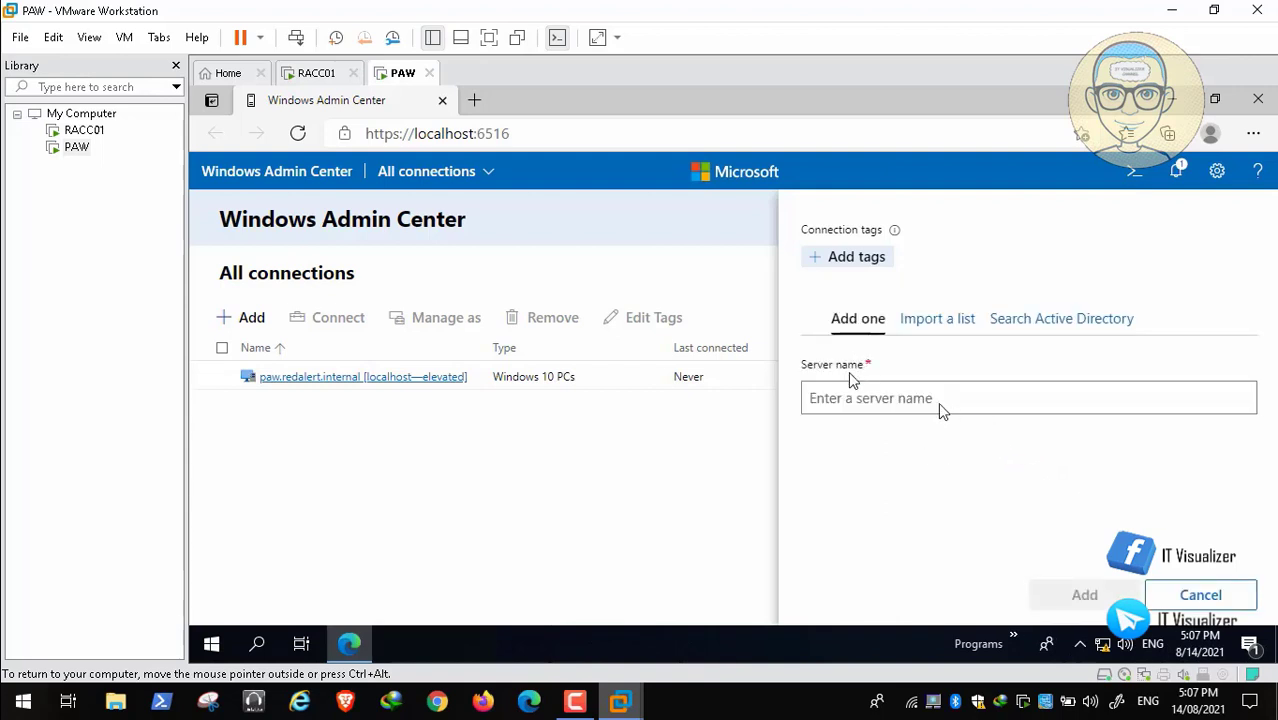
click(833, 400)
text(RACC)1)
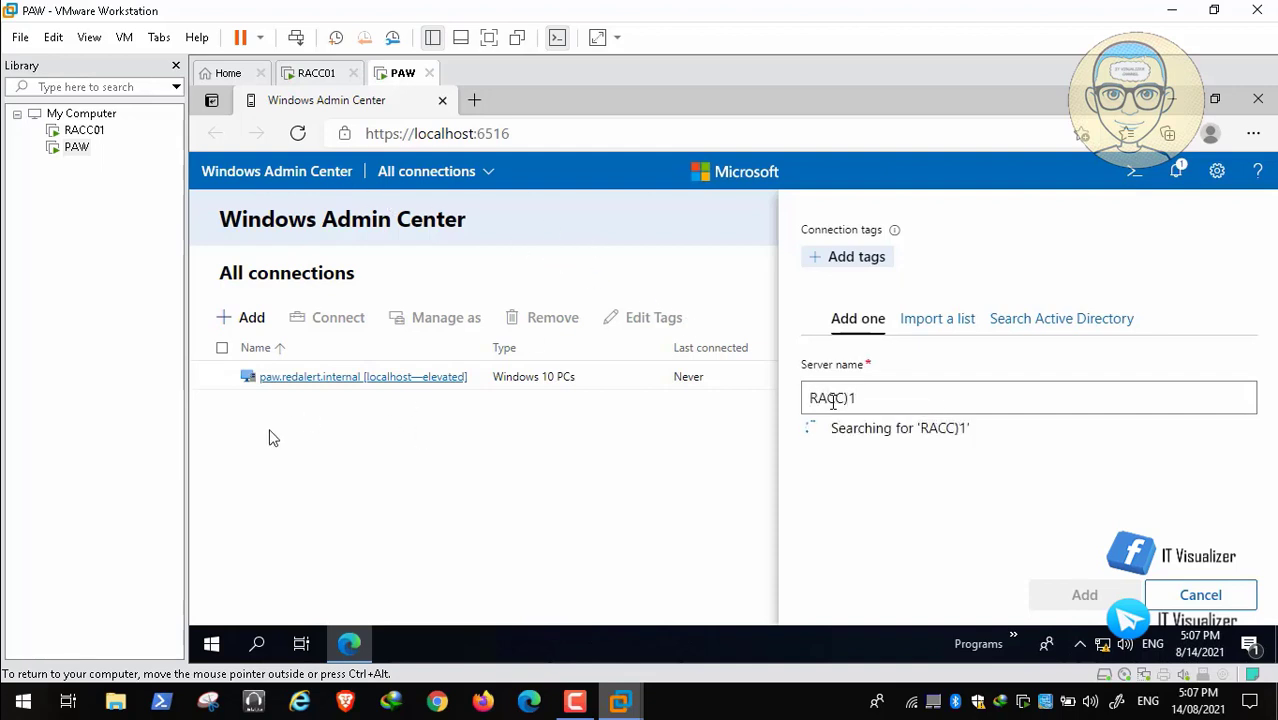
key(BackSpace)
key(BackSpace)
text(01)
mouse_move(600, 713)
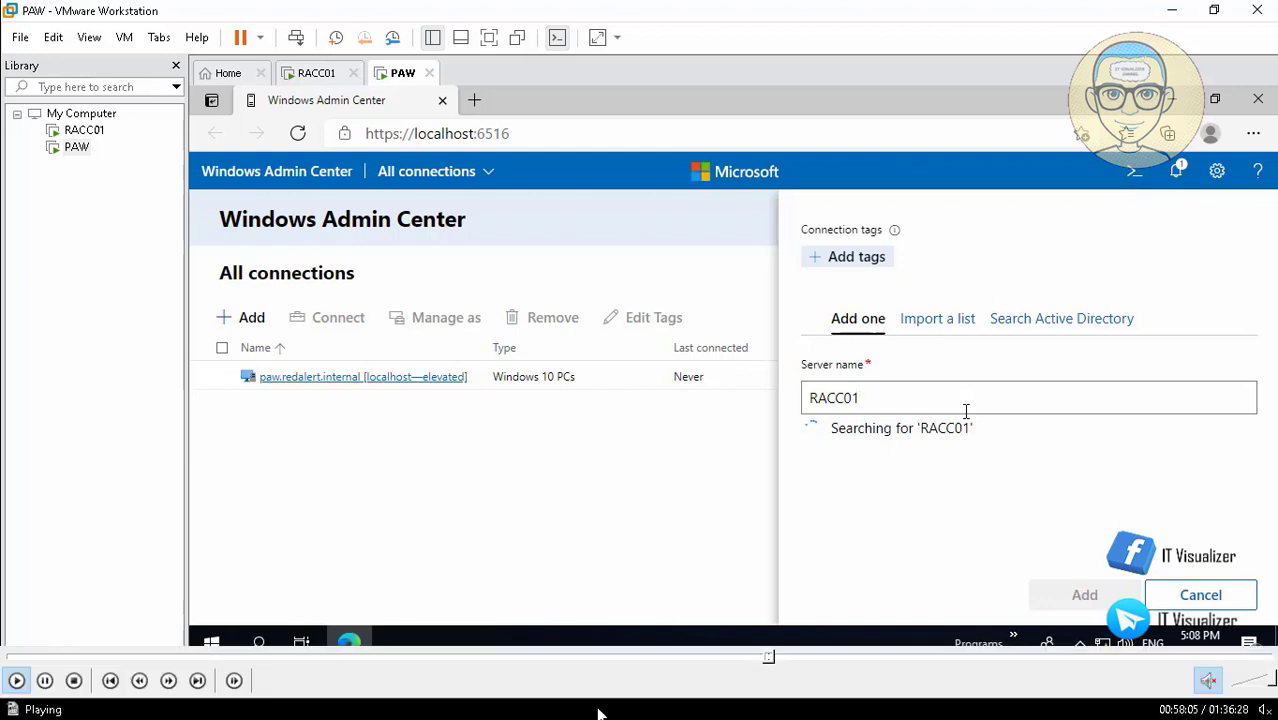
click(775, 660)
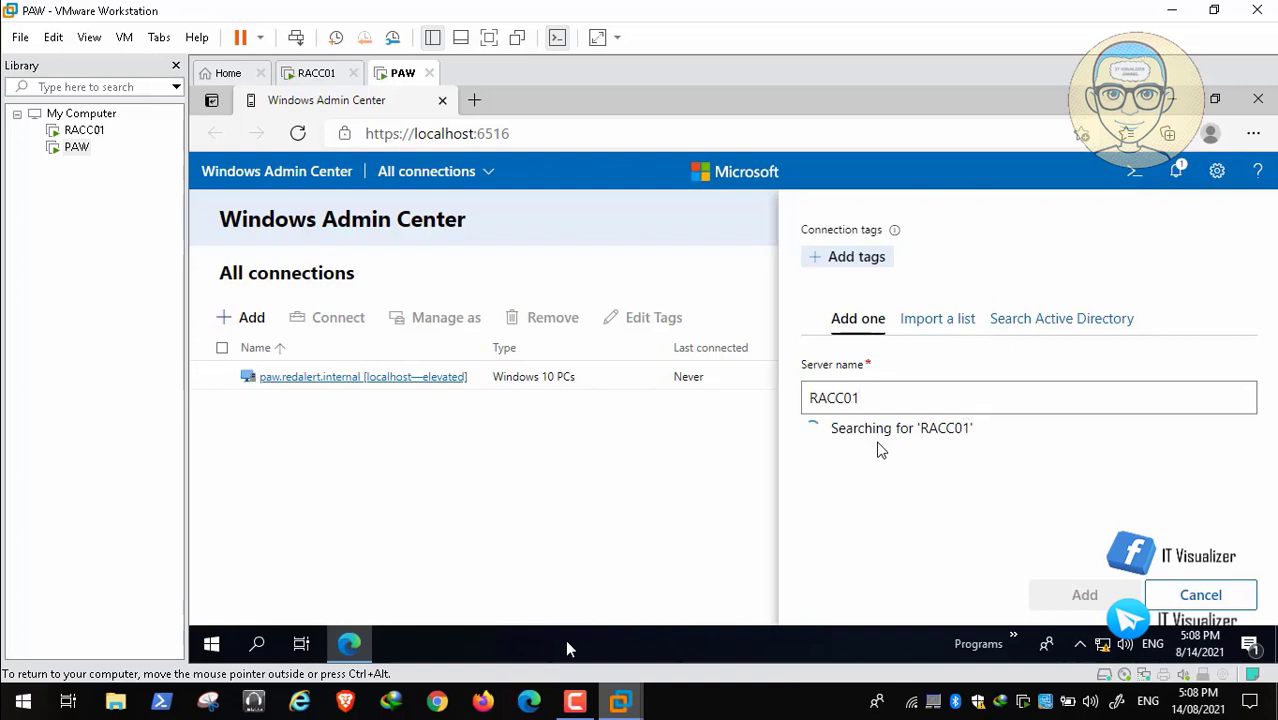
click(575, 701)
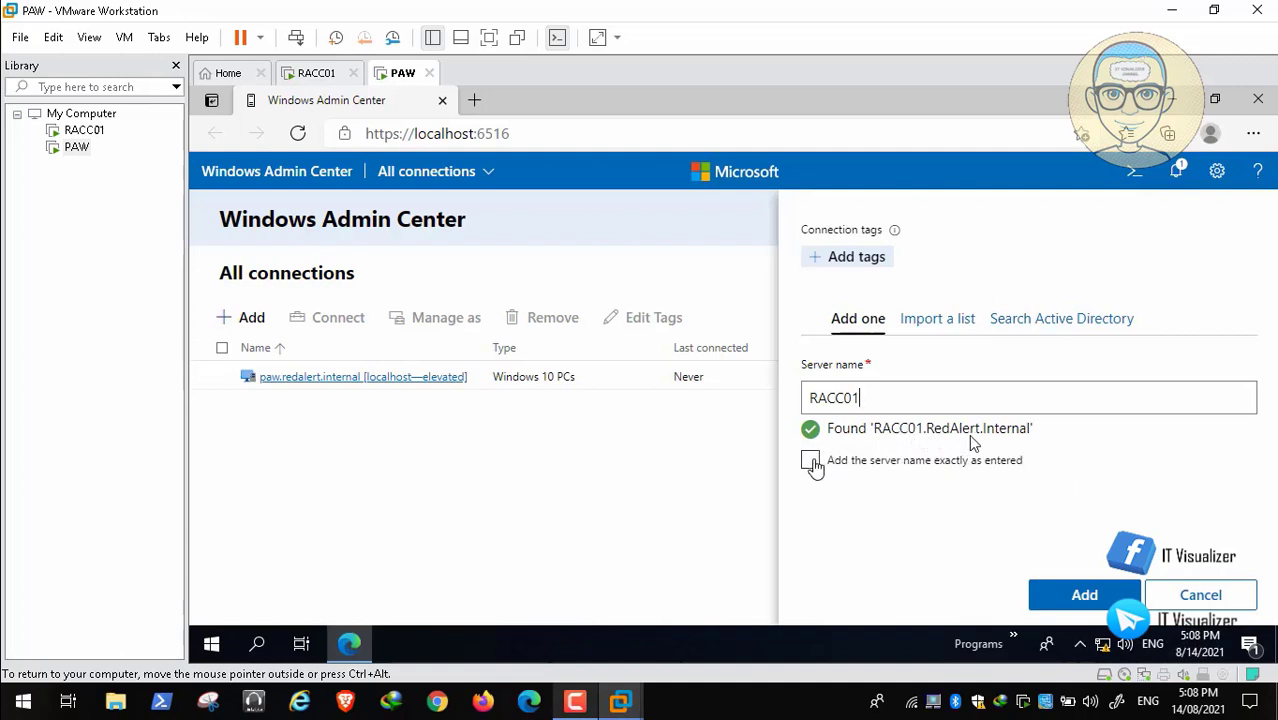
click(812, 463)
click(1080, 605)
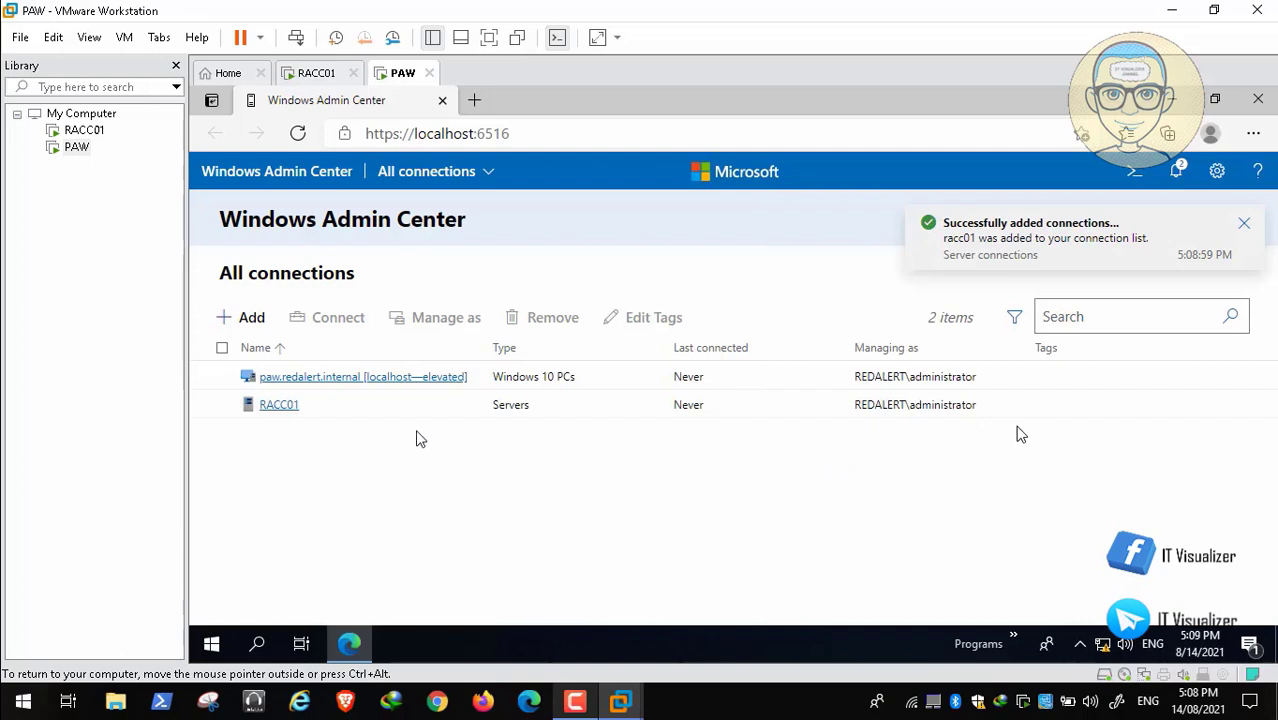
Connect to the server RACC01 from the list of all connections.
click(285, 410)
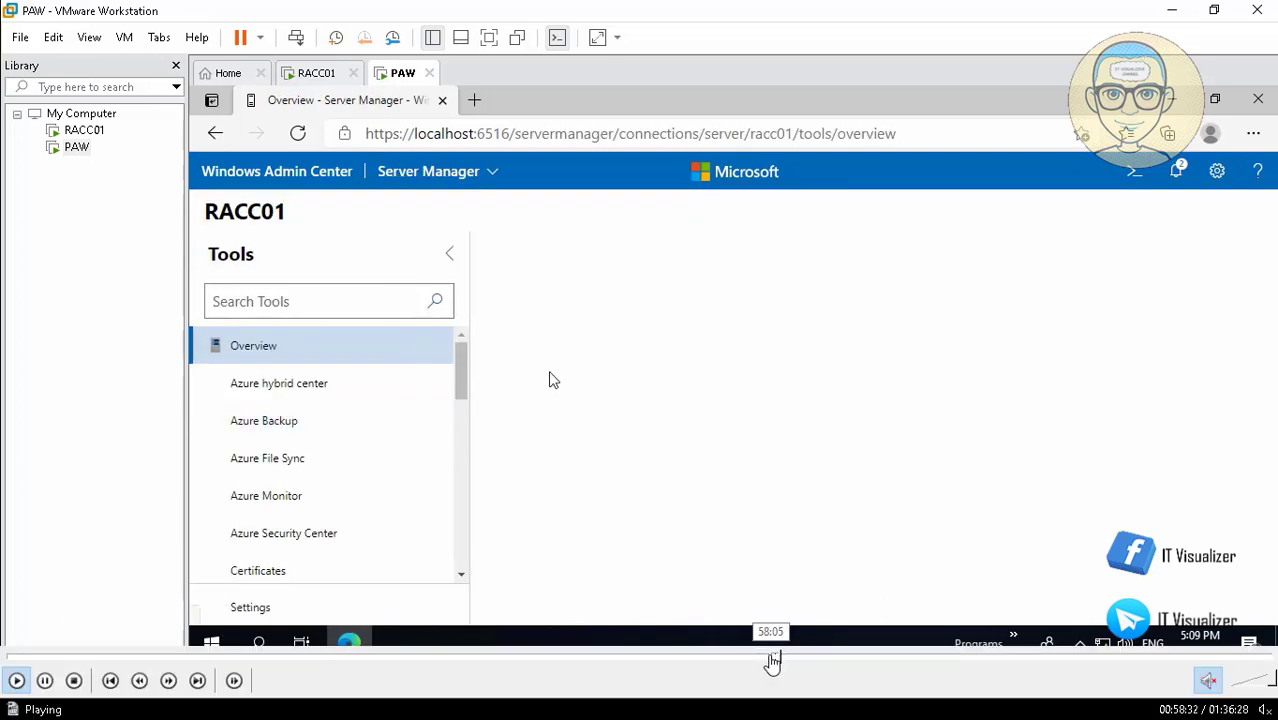
click(771, 660)
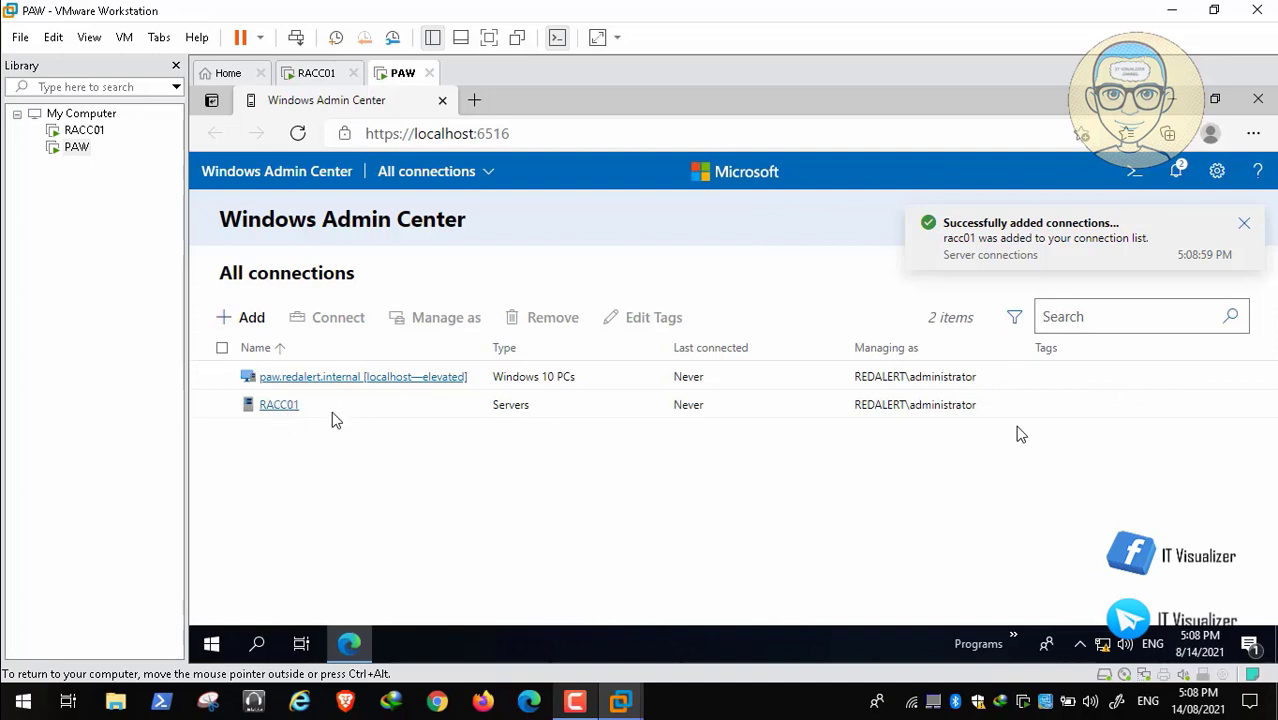
mouse_move(98, 696)
mouse_move(62, 664)
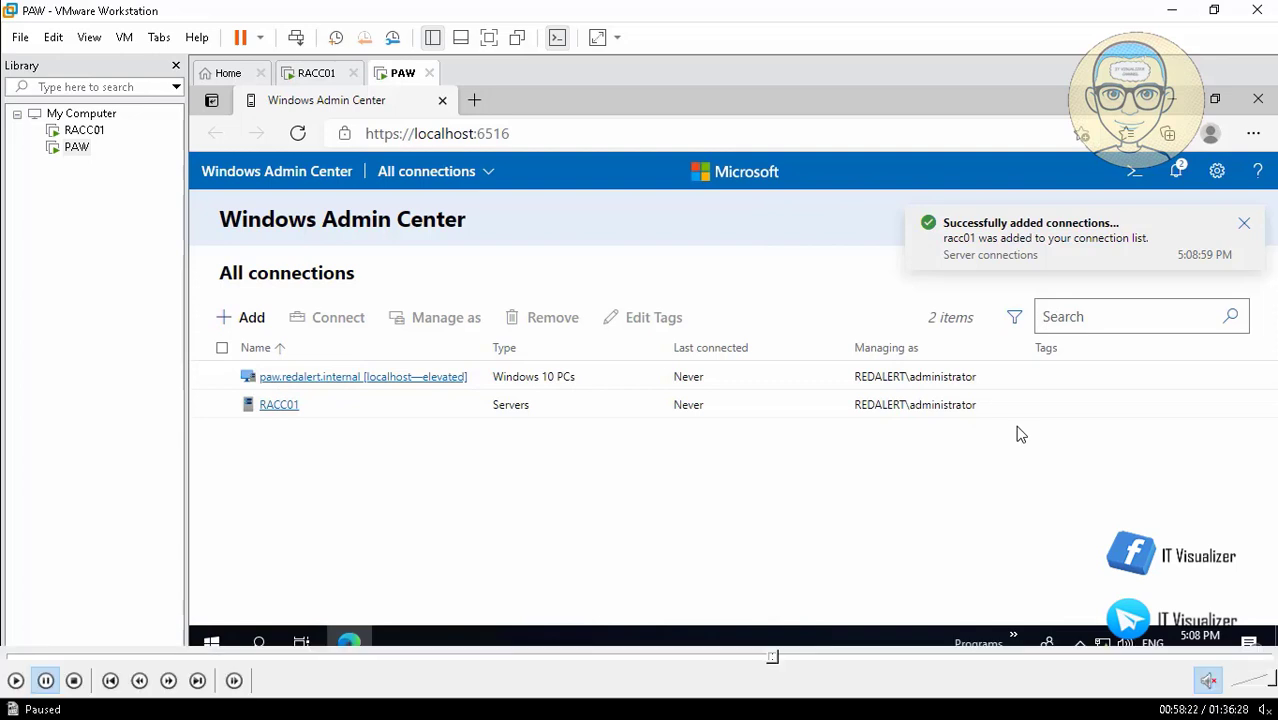
click(15, 681)
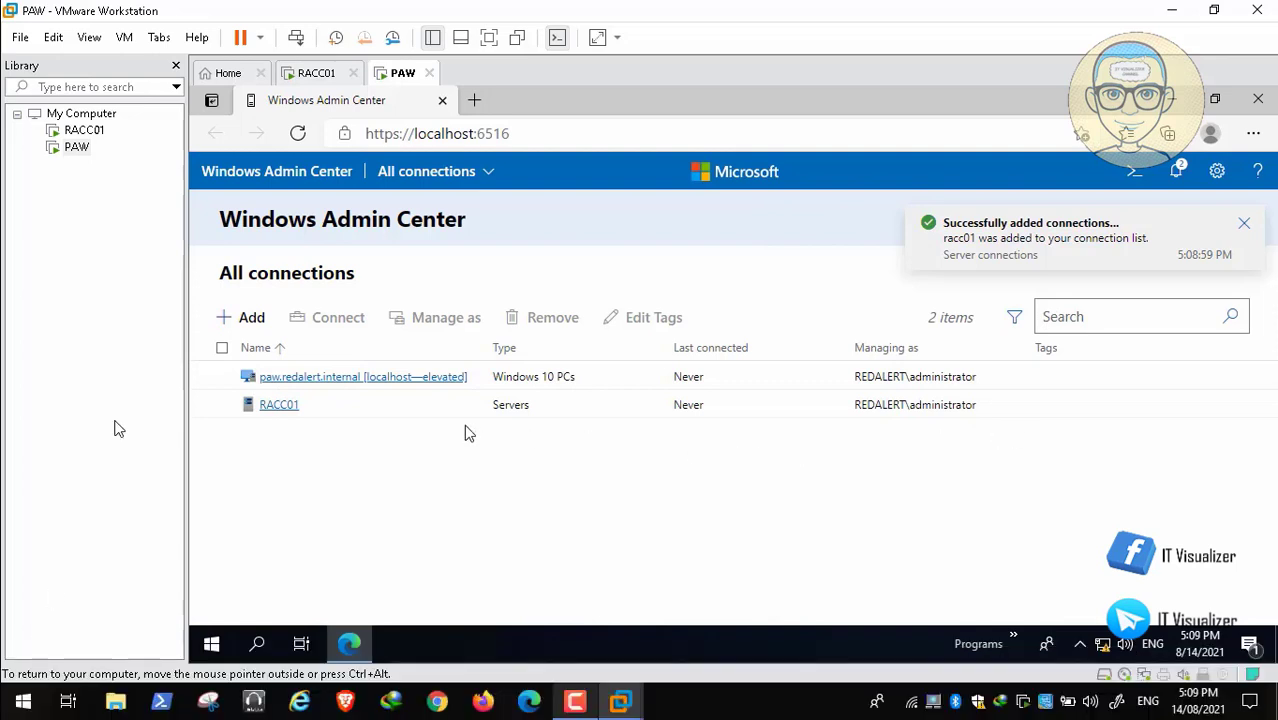
click(284, 407)
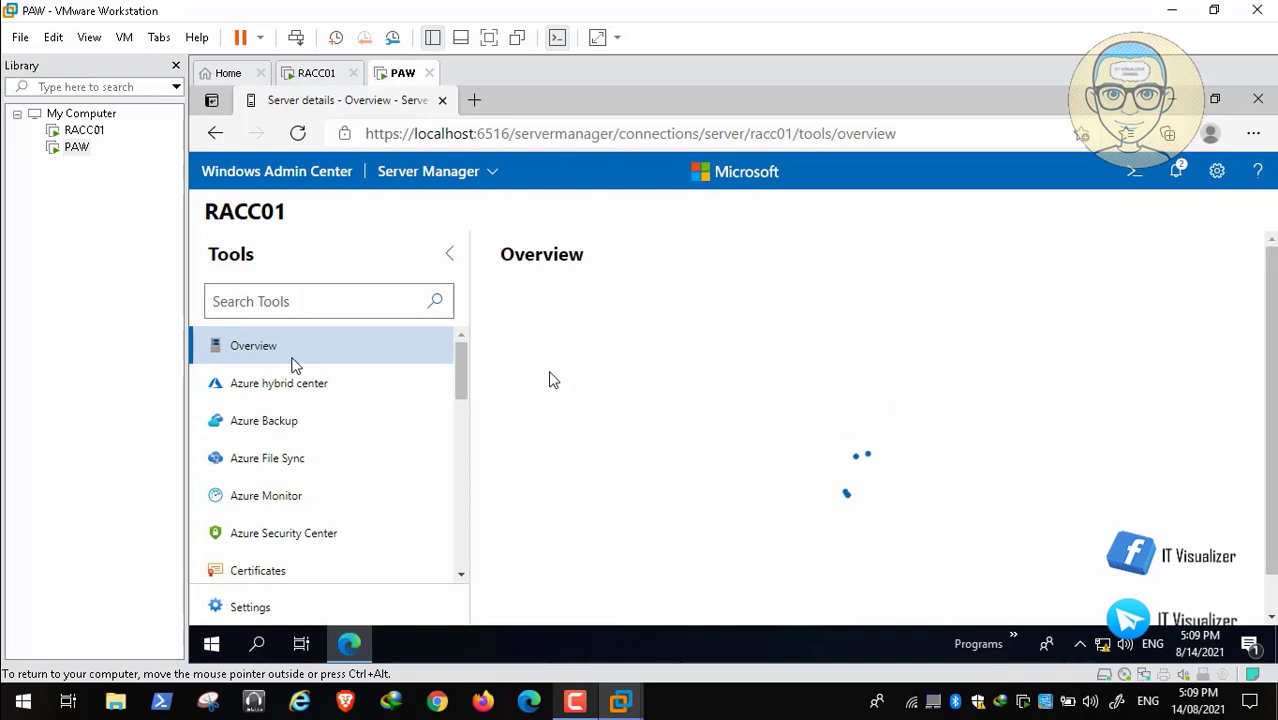
mouse_move(744, 704)
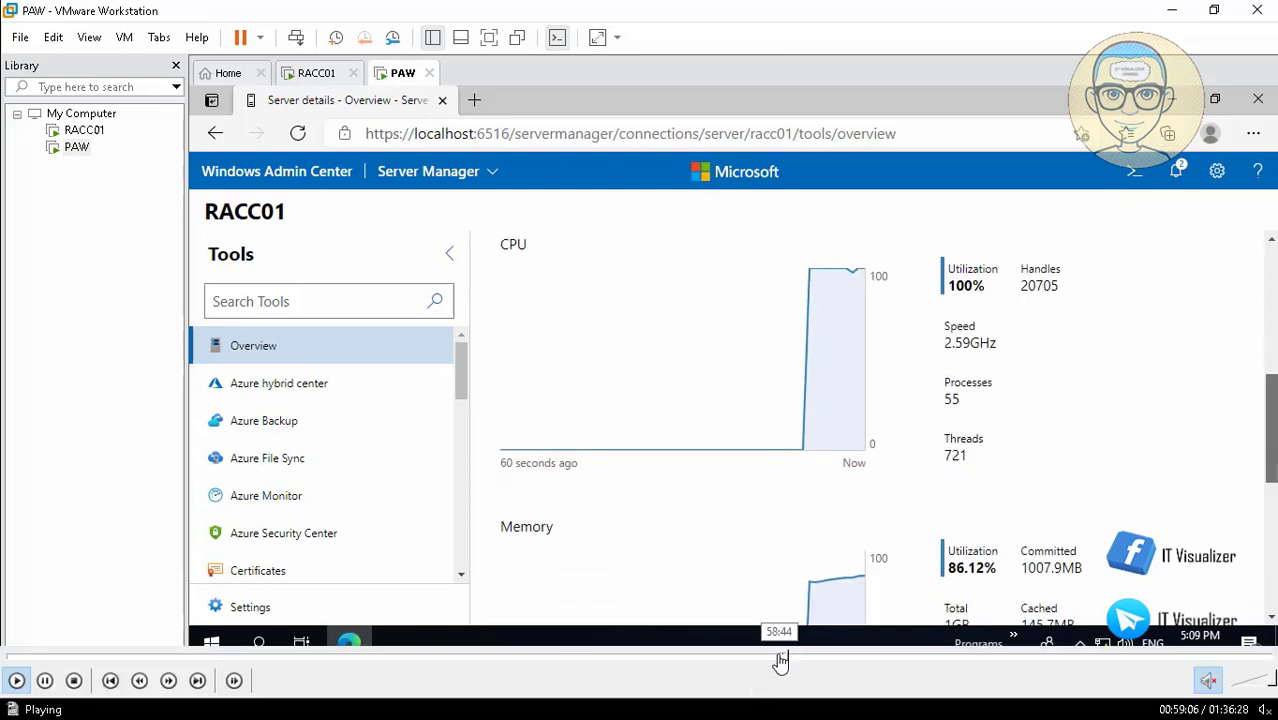
click(780, 657)
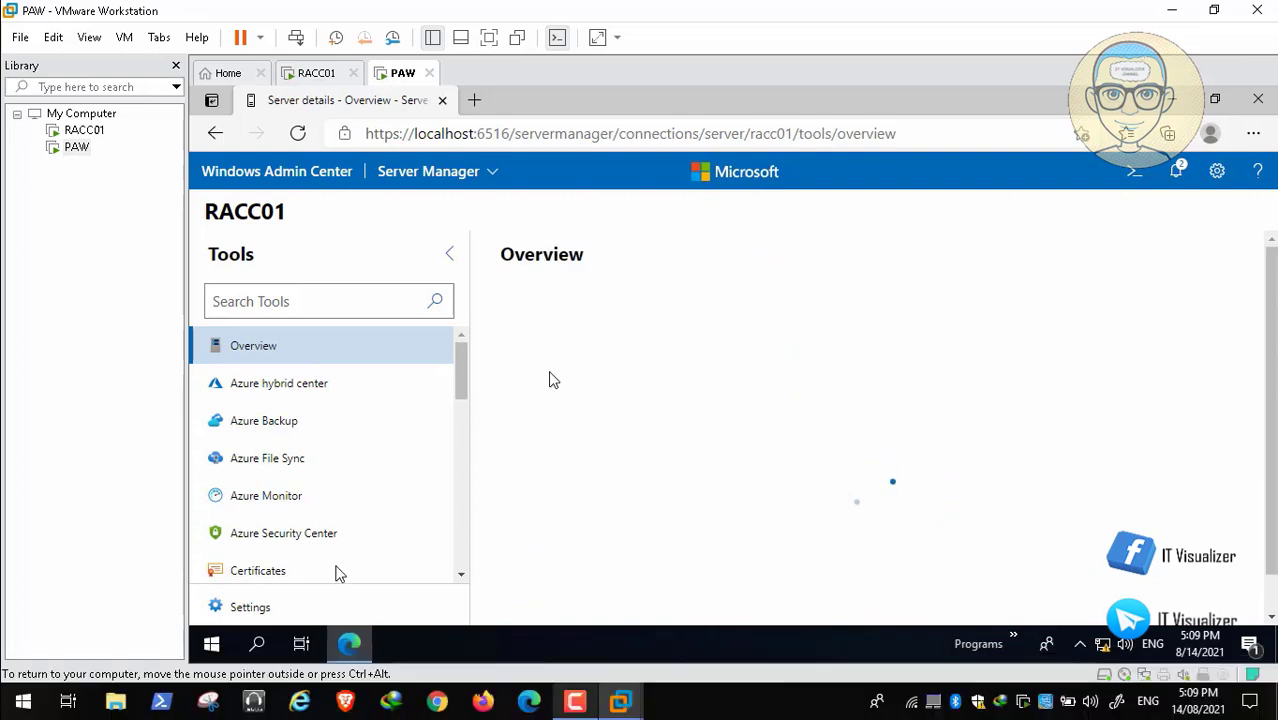
mouse_move(74, 676)
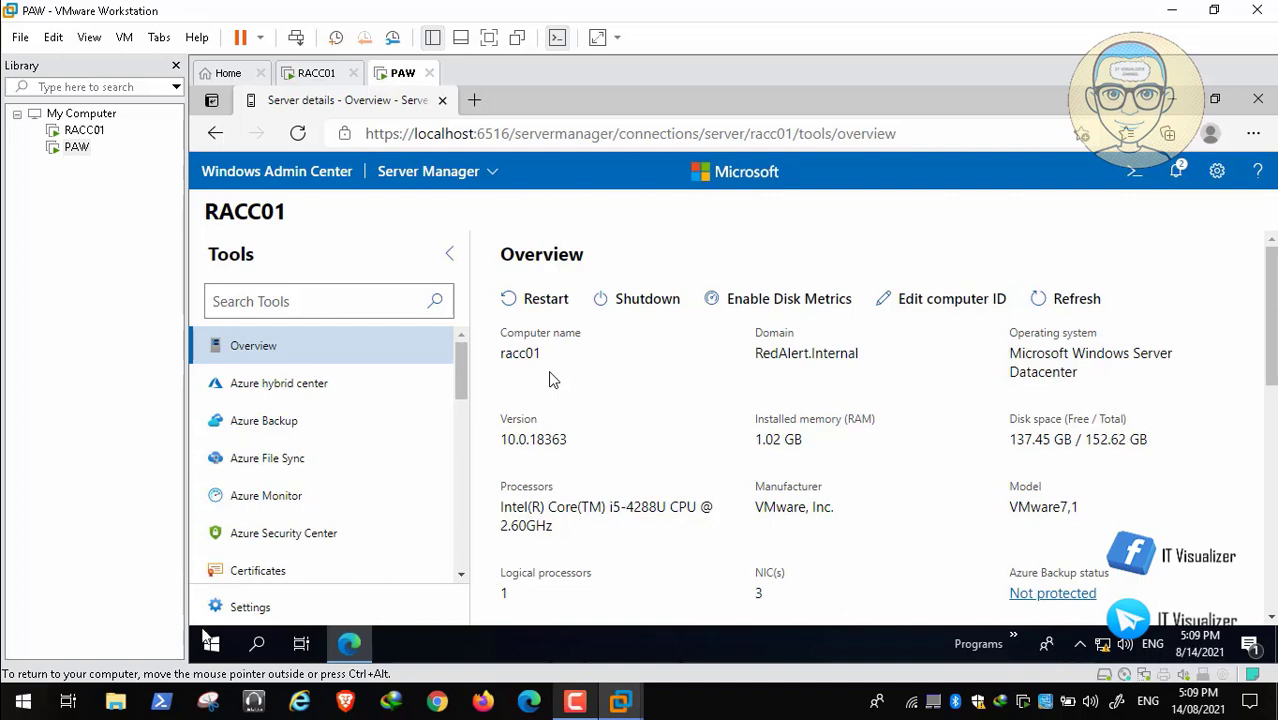
click(18, 681)
click(17, 681)
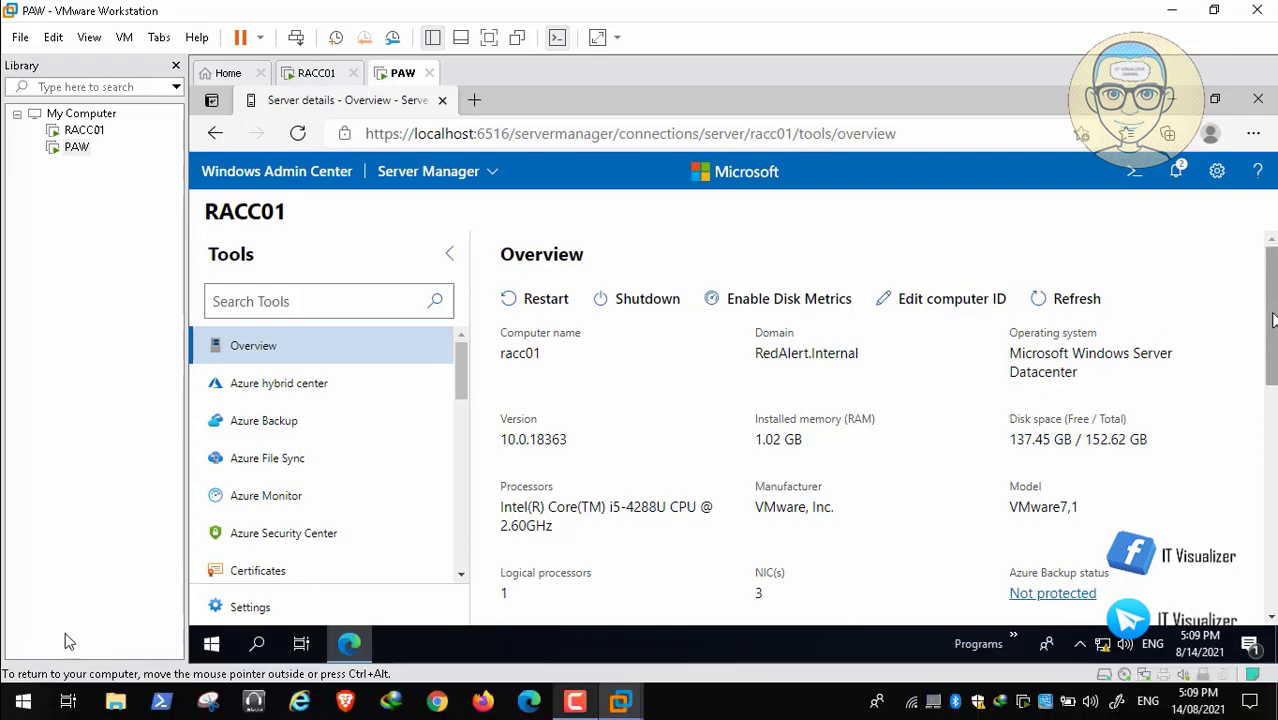
click(45, 681)
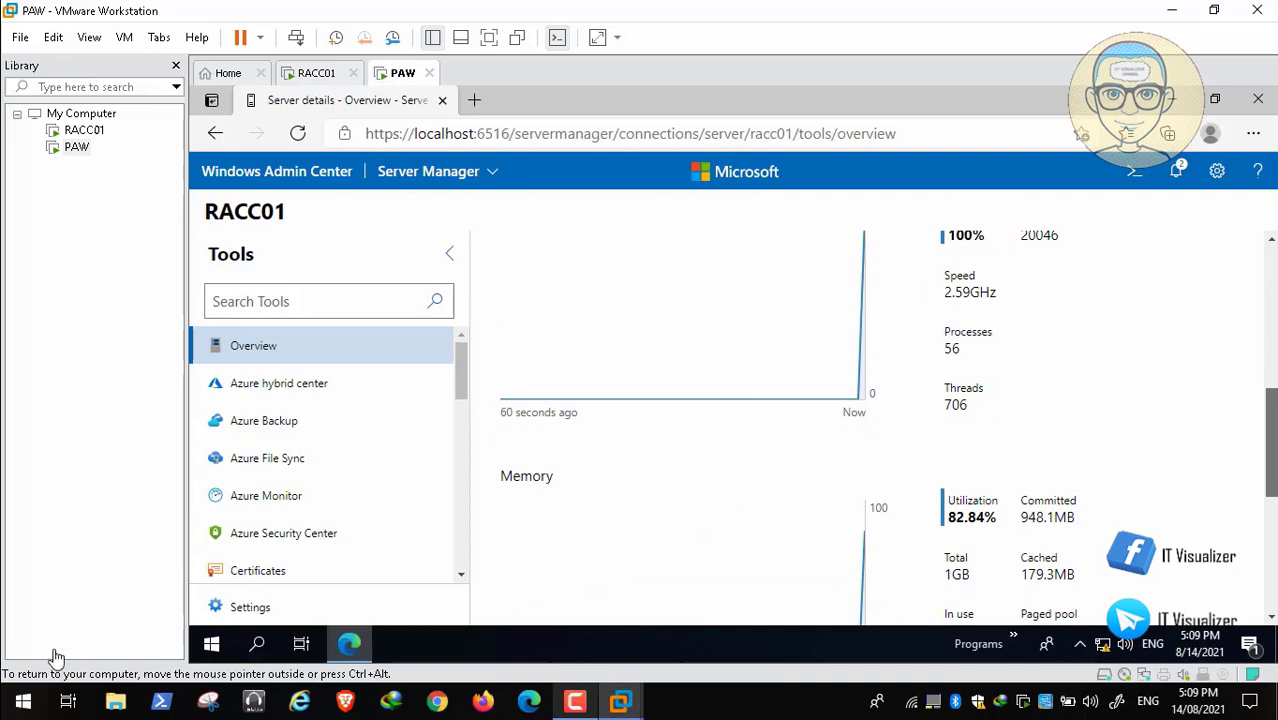
mouse_move(52, 660)
click(17, 681)
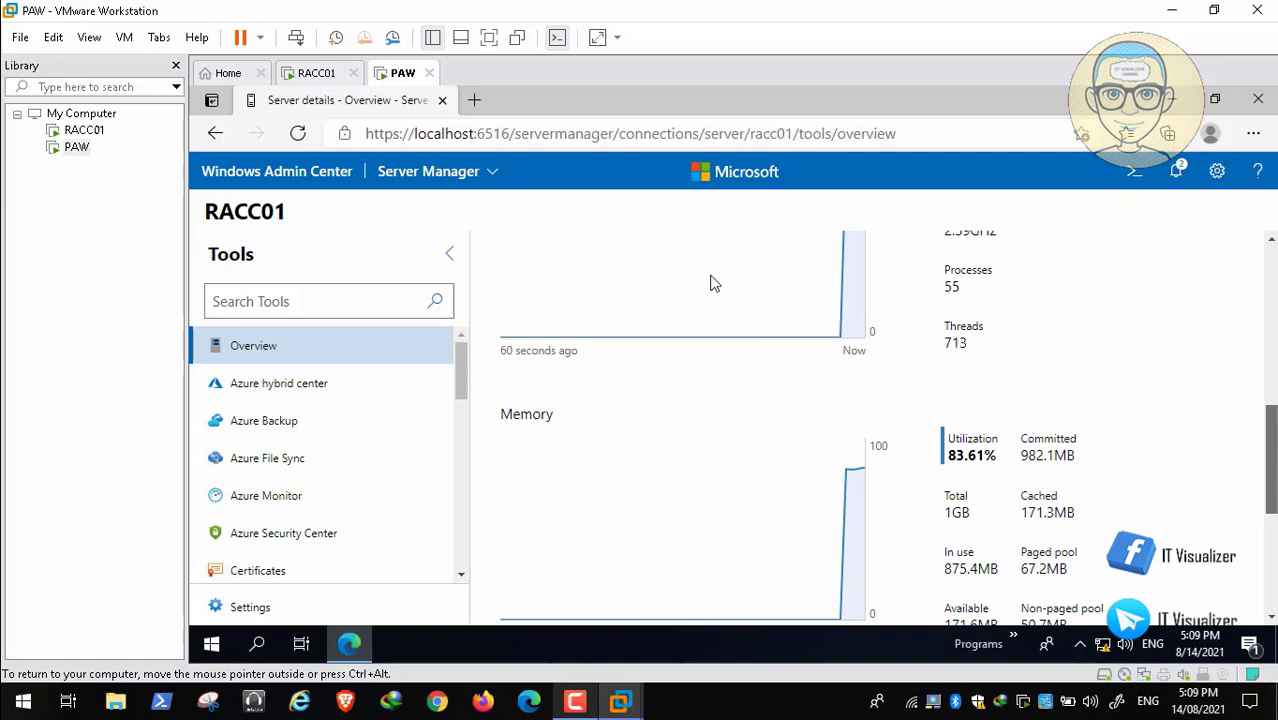
click(17, 681)
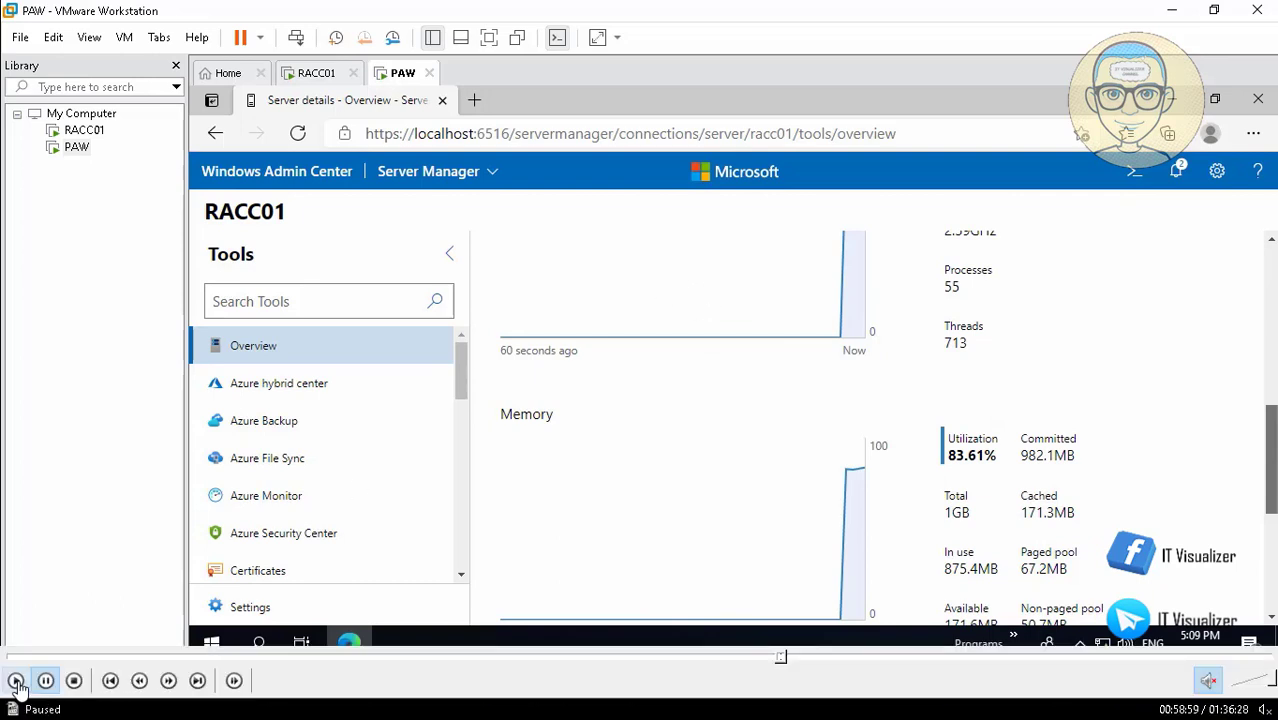
click(17, 681)
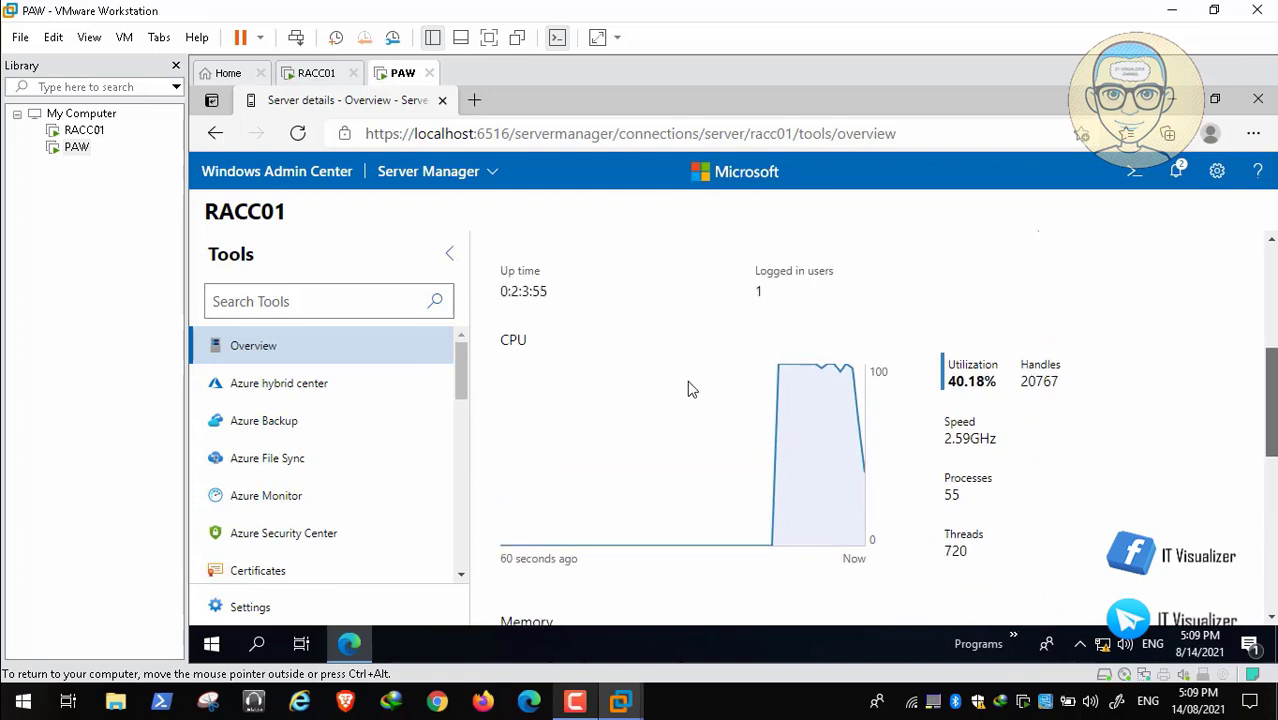
Review the Advanced page and the available extensions in the Windows Admin Center settings, dismissing the extension feed notification.
scroll(690, 388, up, 4)
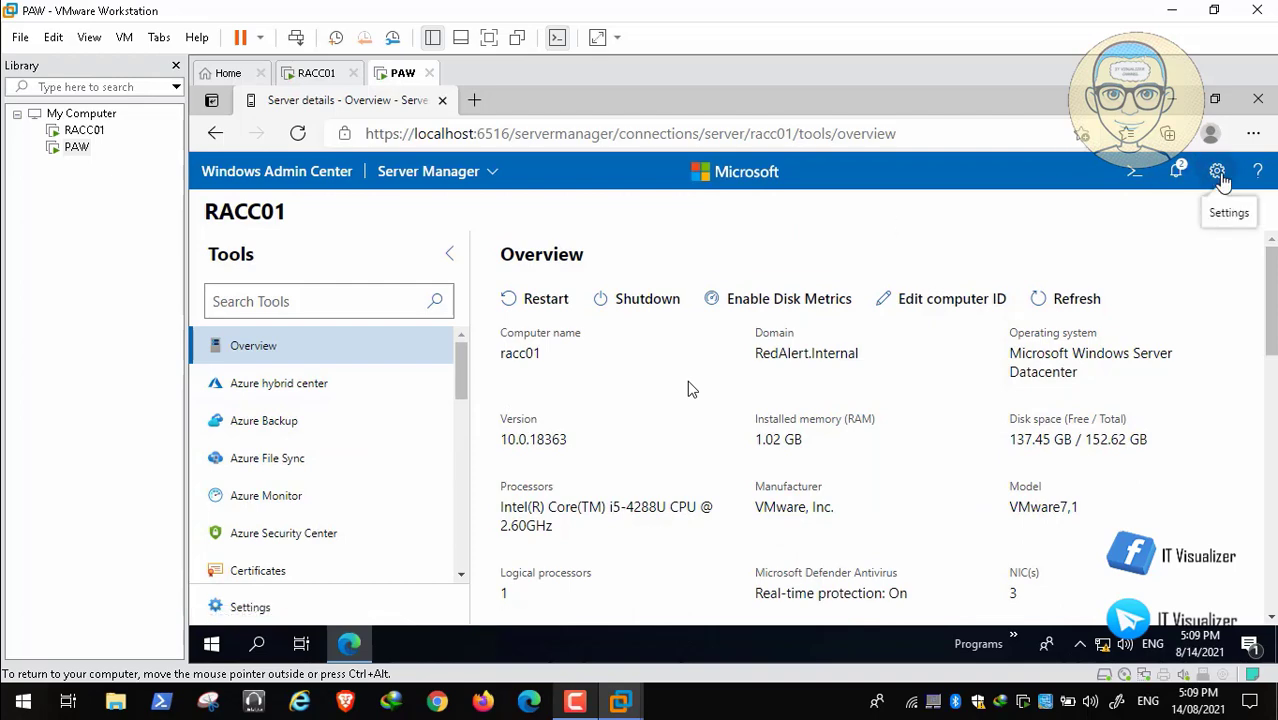
click(1219, 175)
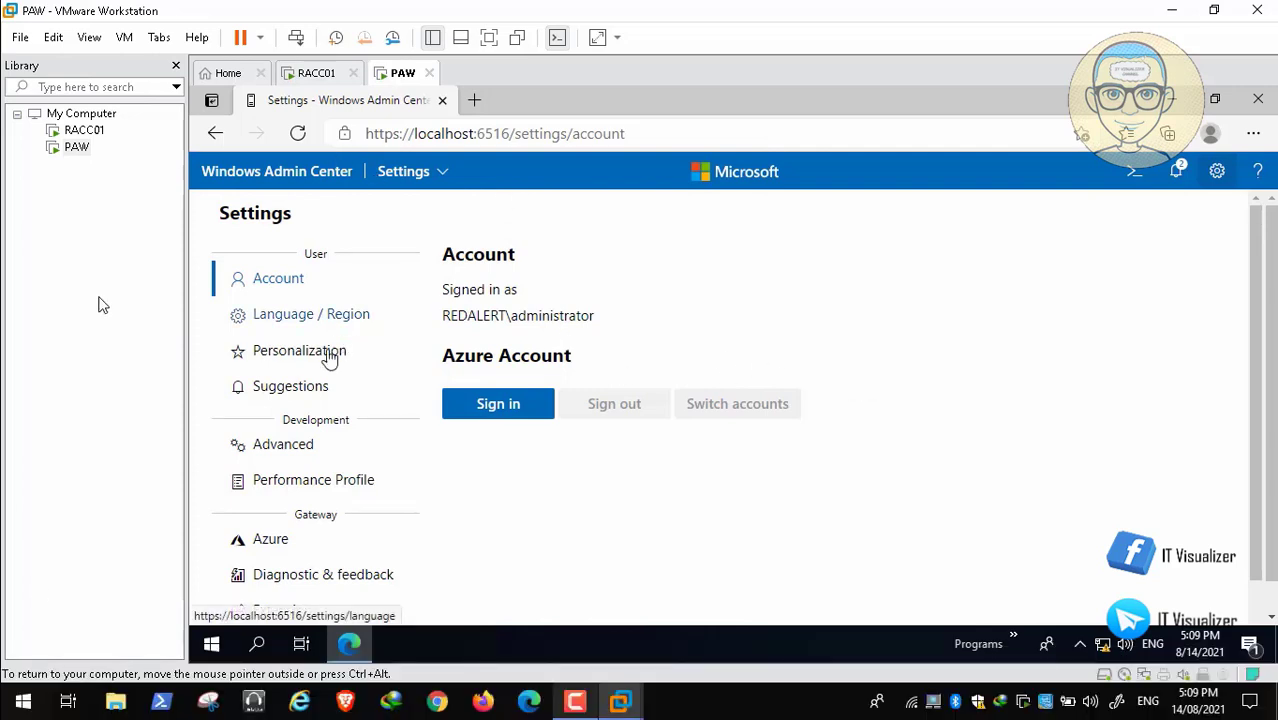
click(290, 452)
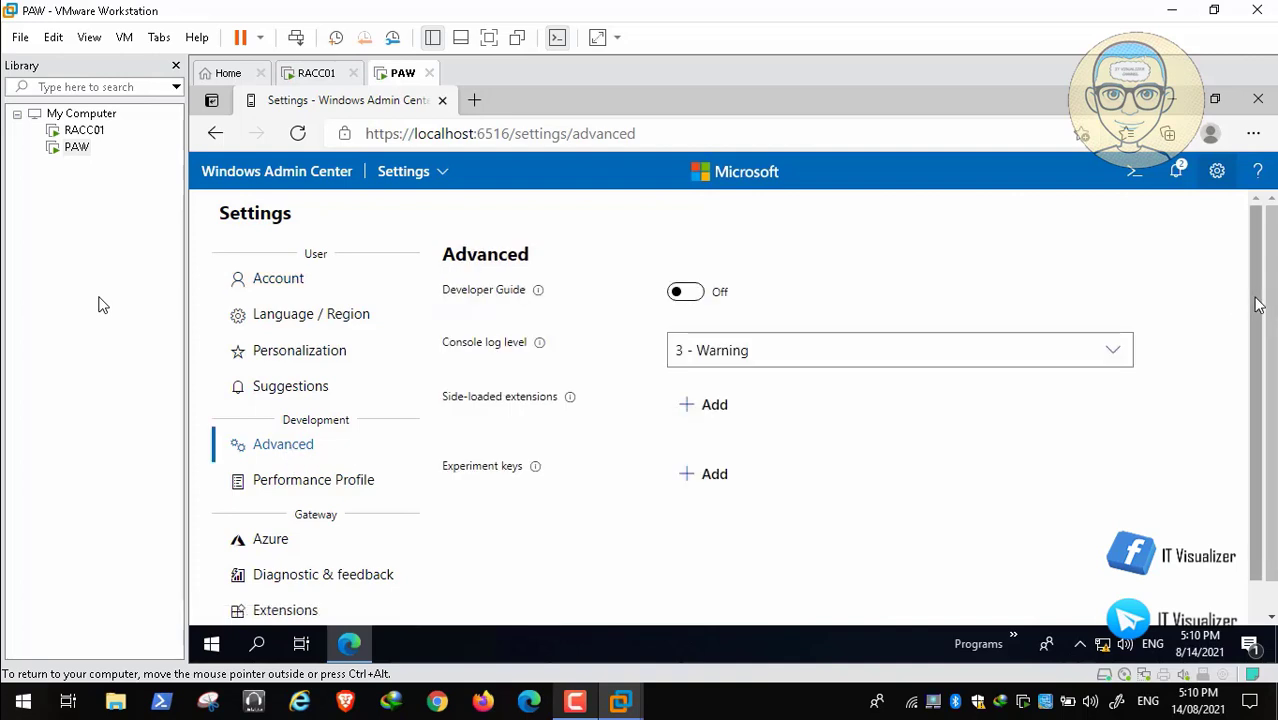
scroll(1259, 309, down, 2)
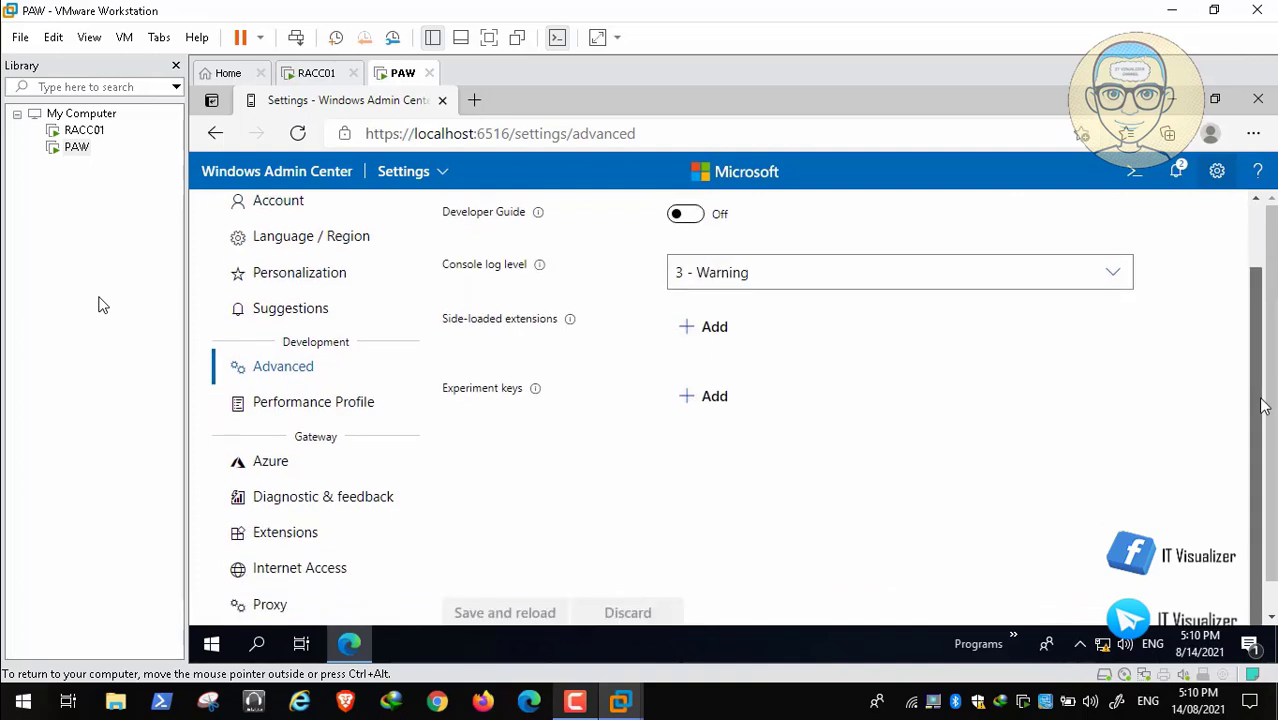
click(288, 533)
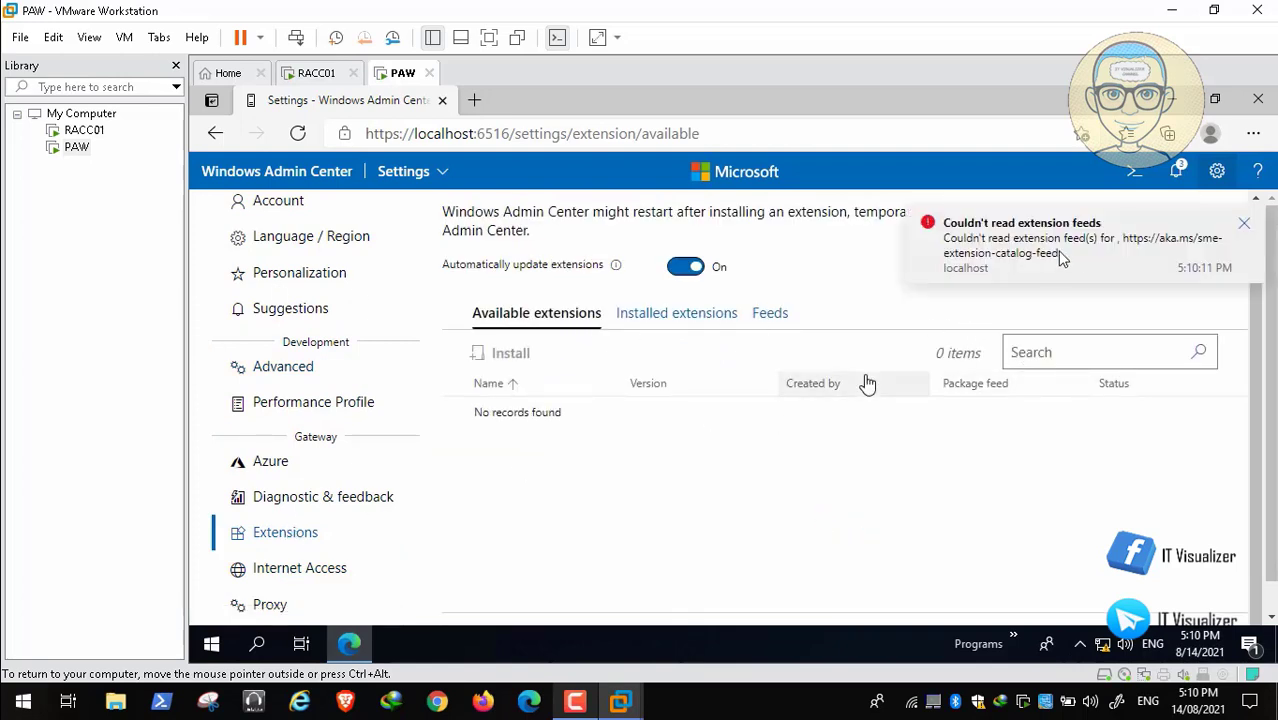
click(1245, 228)
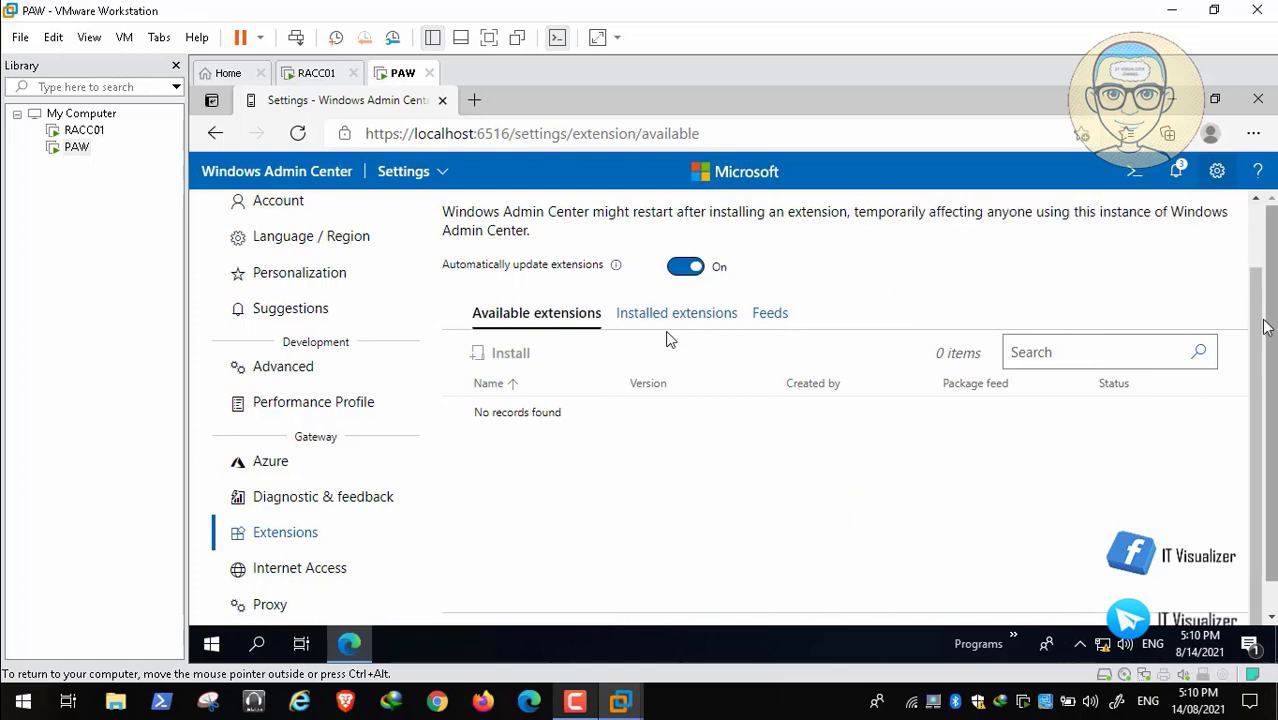
scroll(550, 400, up, 2)
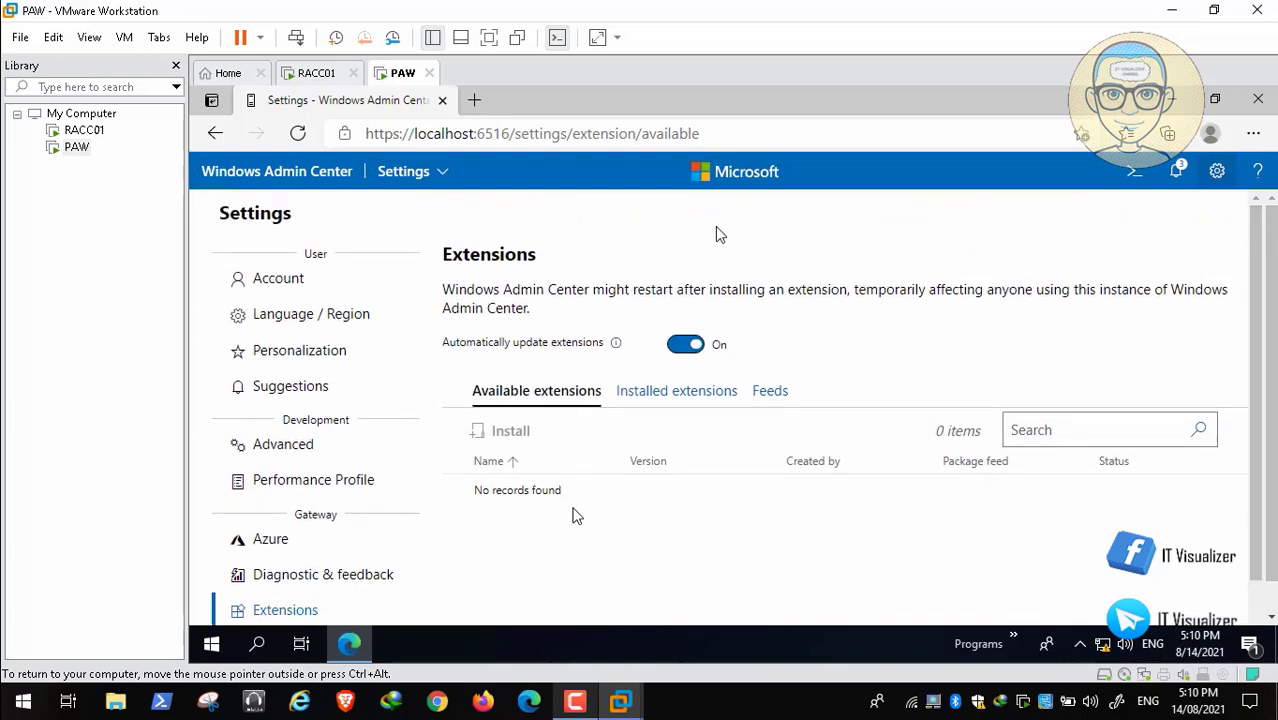
Leave the settings for the list of all connections, connect to the server RACC01 and widen its Tools pane.
click(1220, 173)
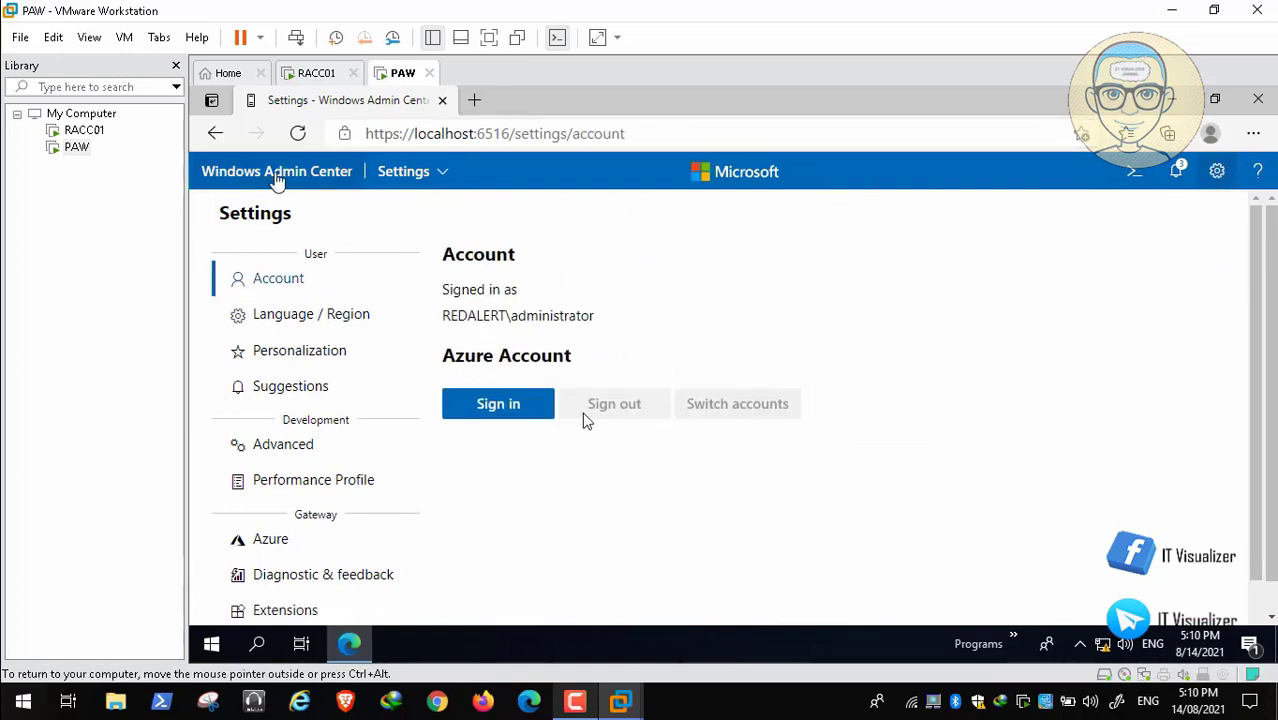
click(278, 177)
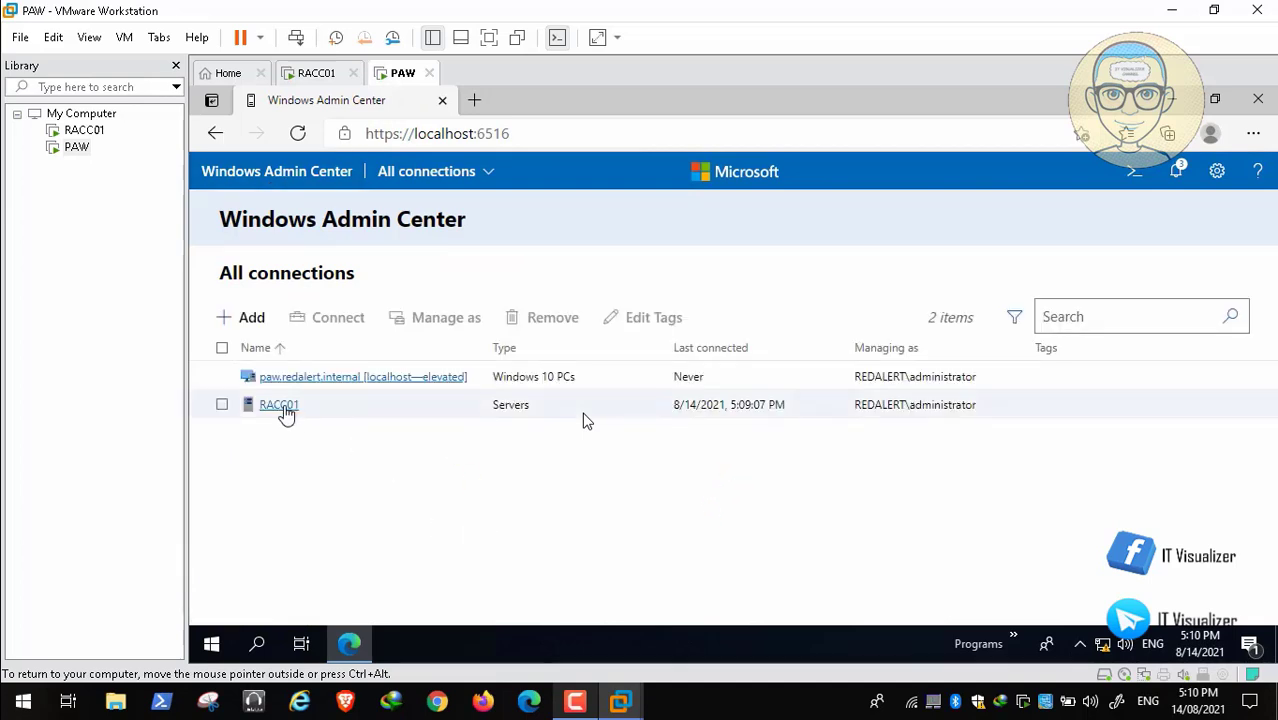
click(284, 408)
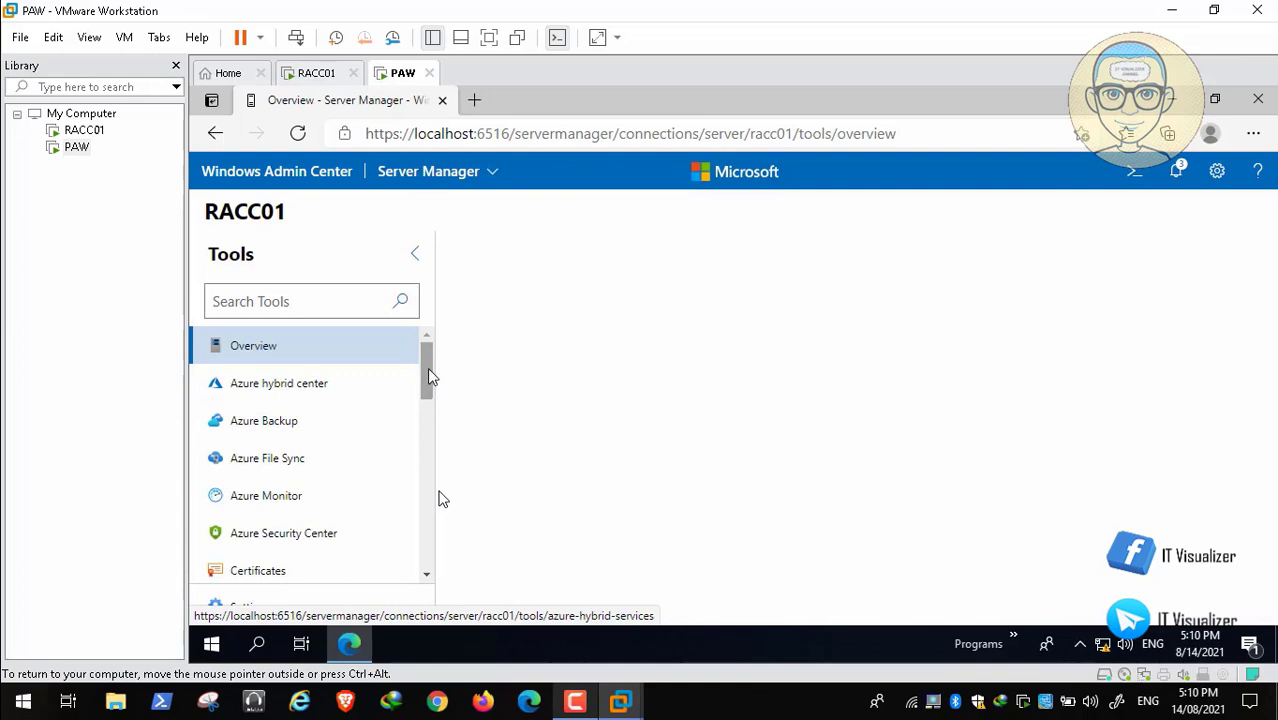
drag(427, 367, 459, 350)
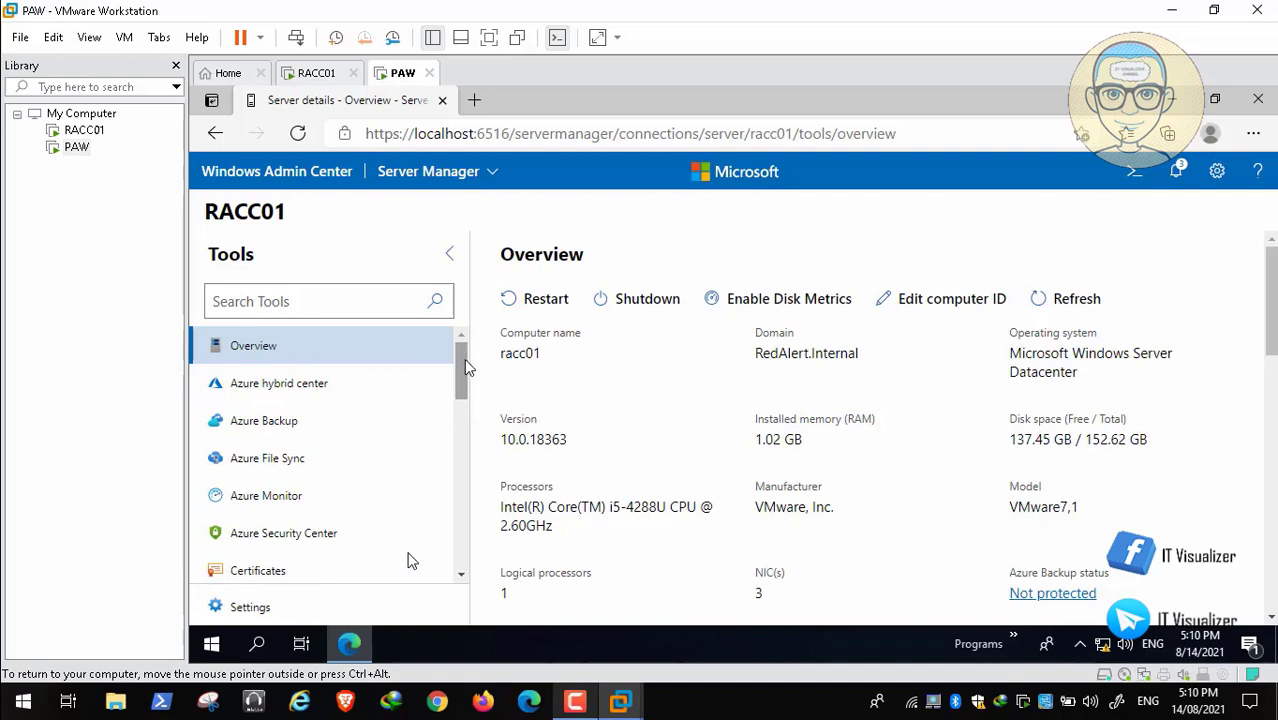
Browse RACC01's files by expanding the SSAC_X64FREV_EN-US_DV9 (D:) volume and opening its boot folder.
drag(464, 364, 457, 405)
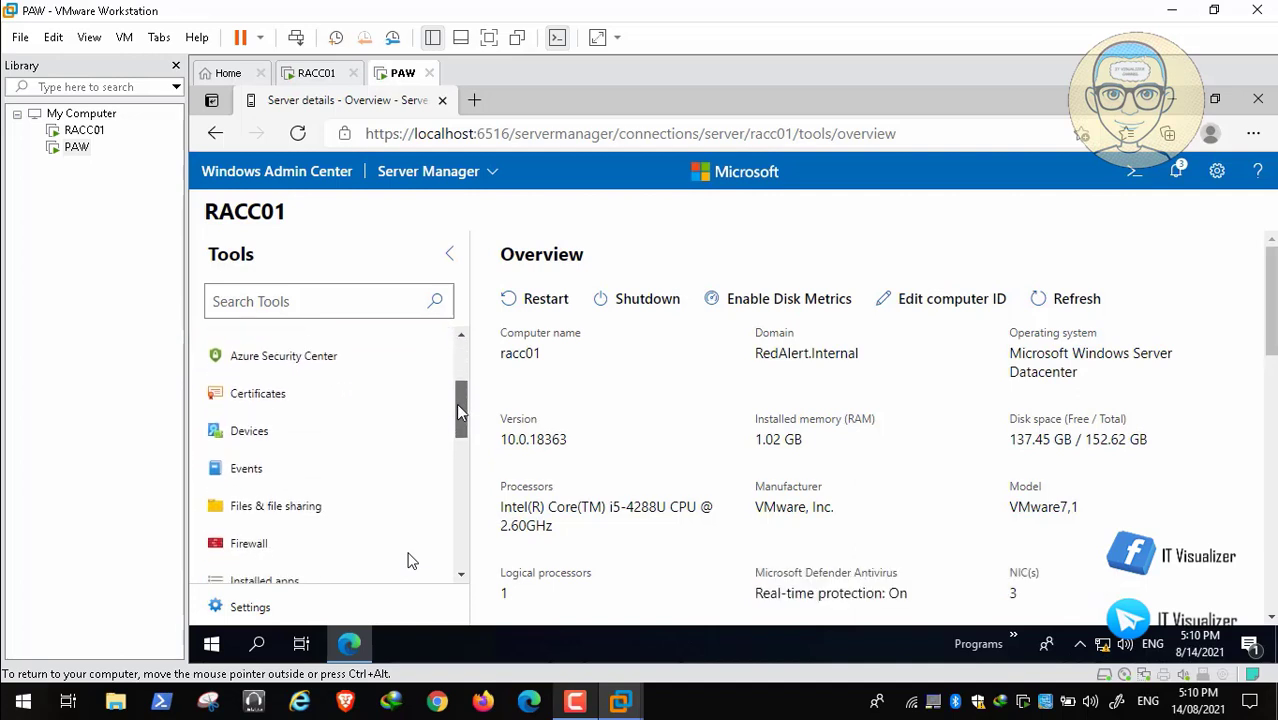
click(276, 507)
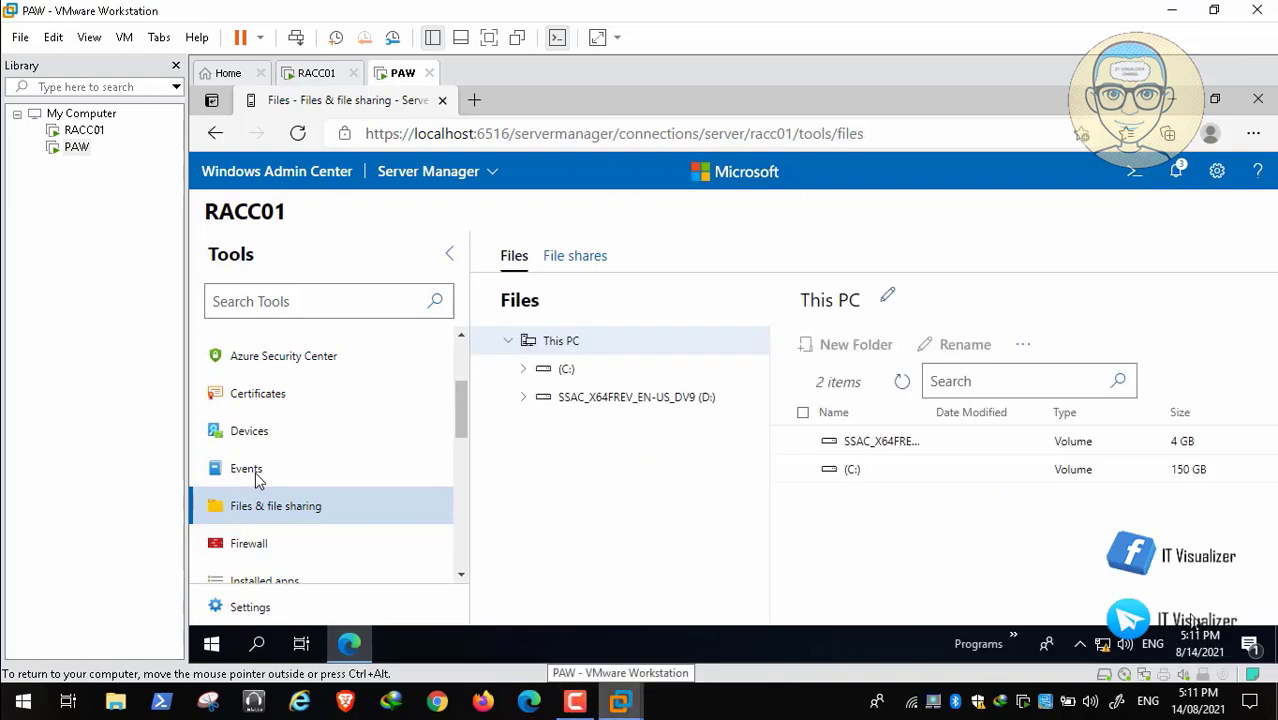
mouse_move(133, 683)
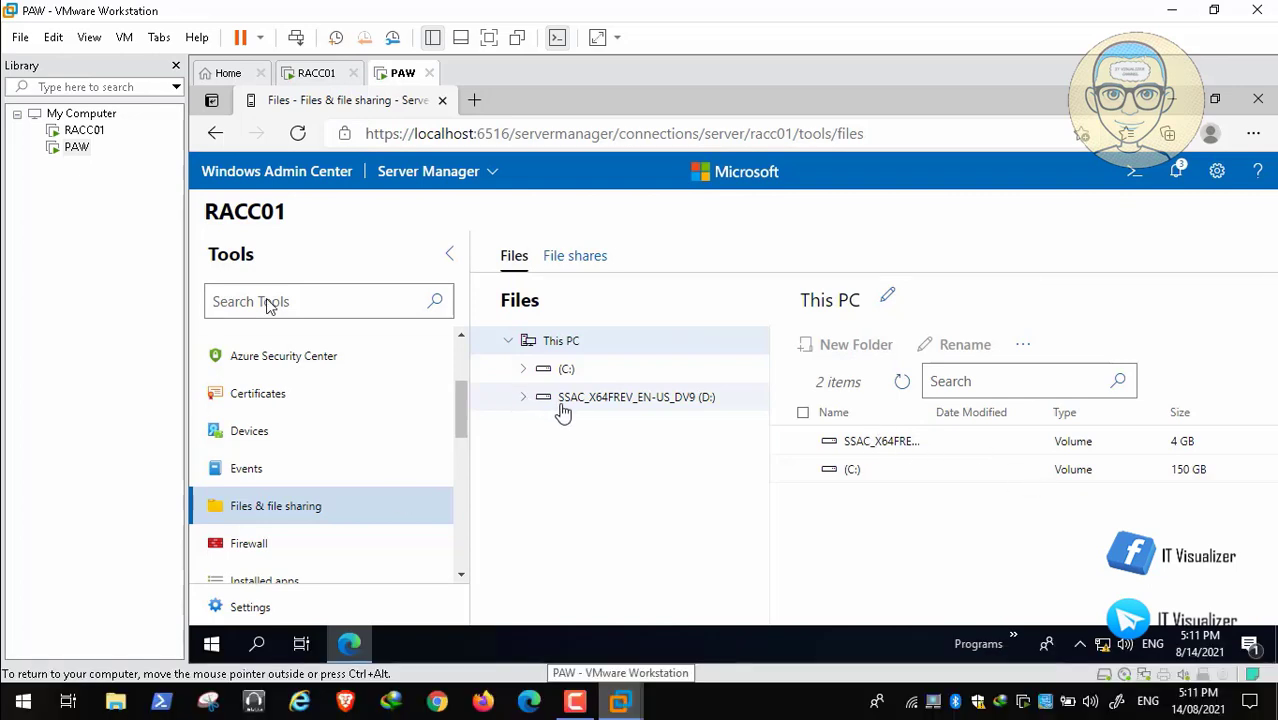
right_click(561, 403)
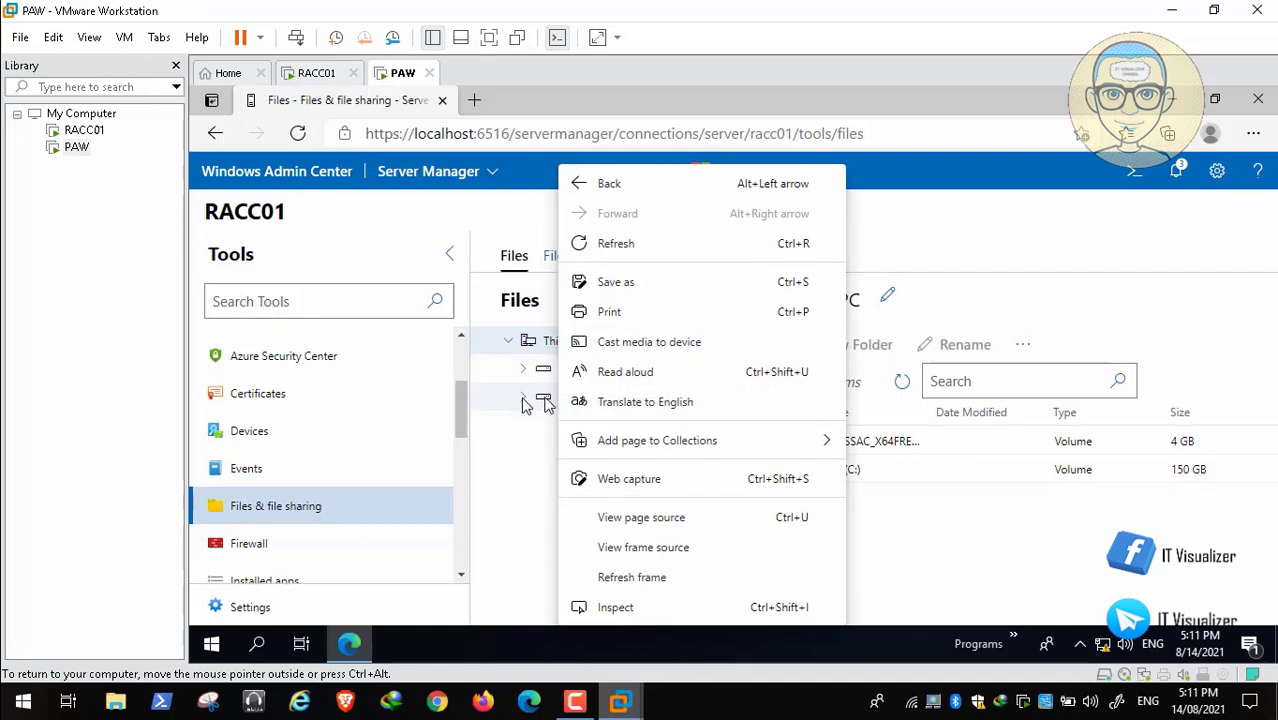
click(525, 402)
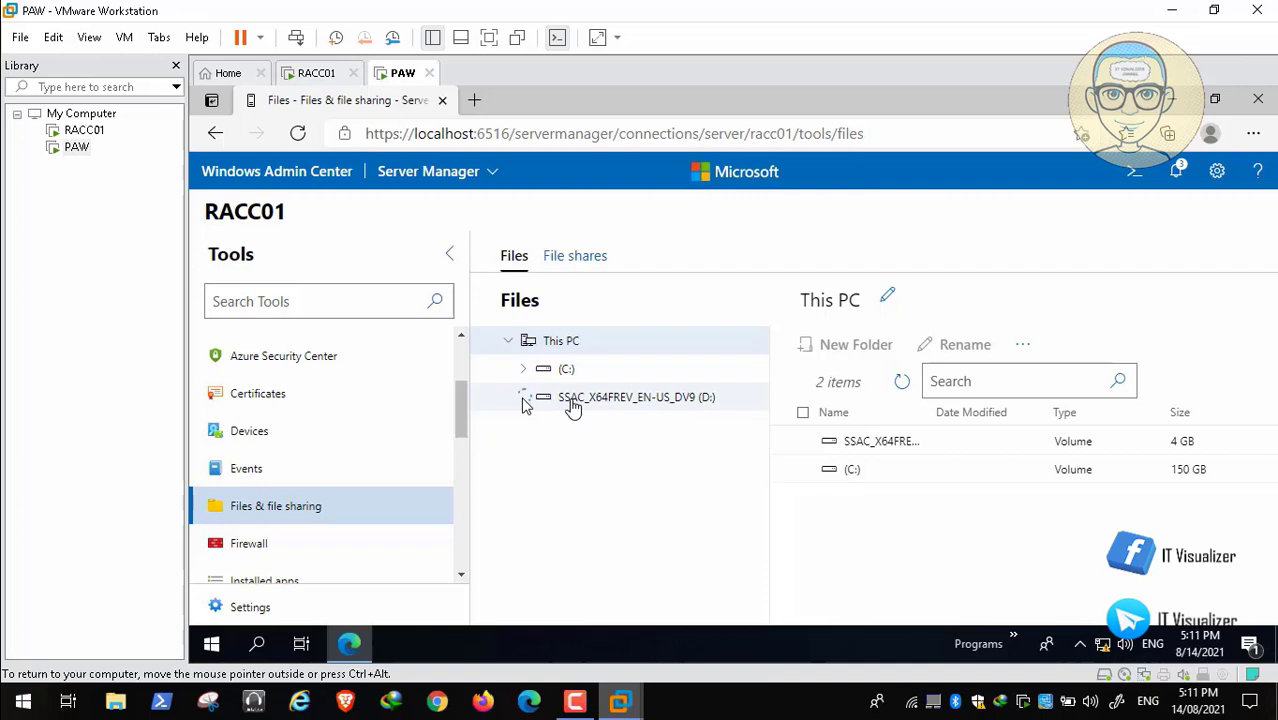
right_click(572, 406)
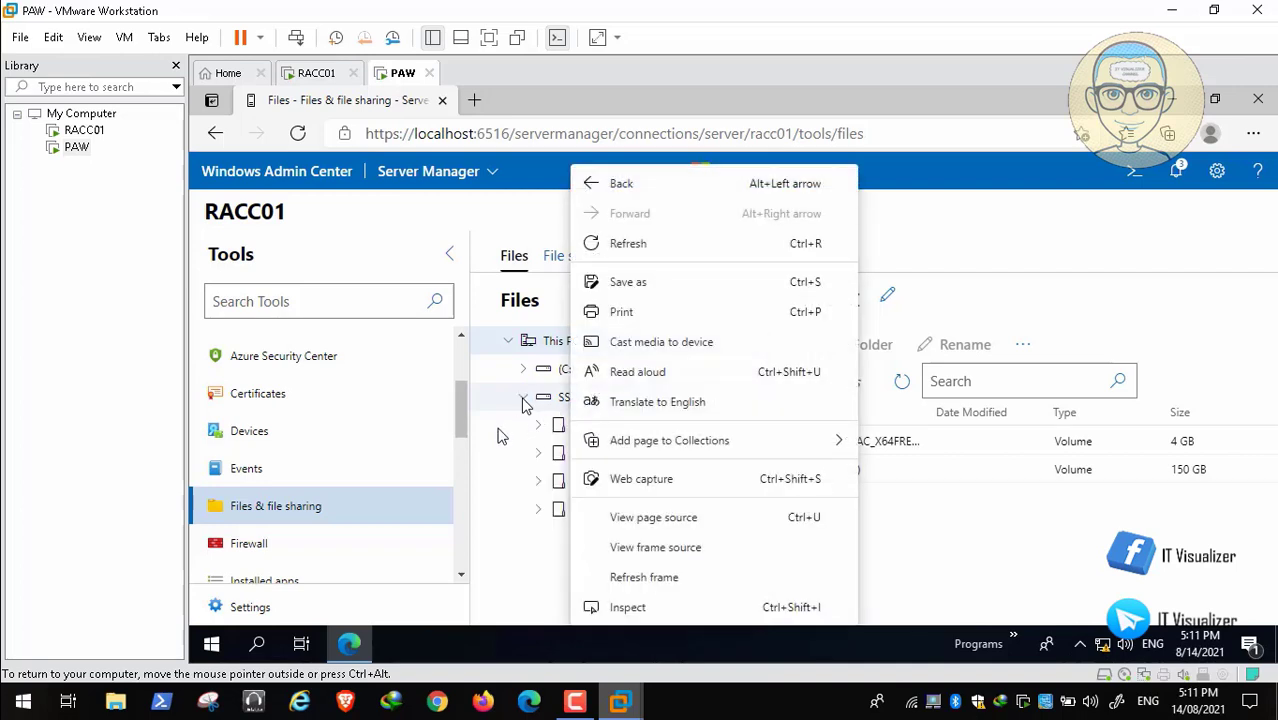
click(499, 431)
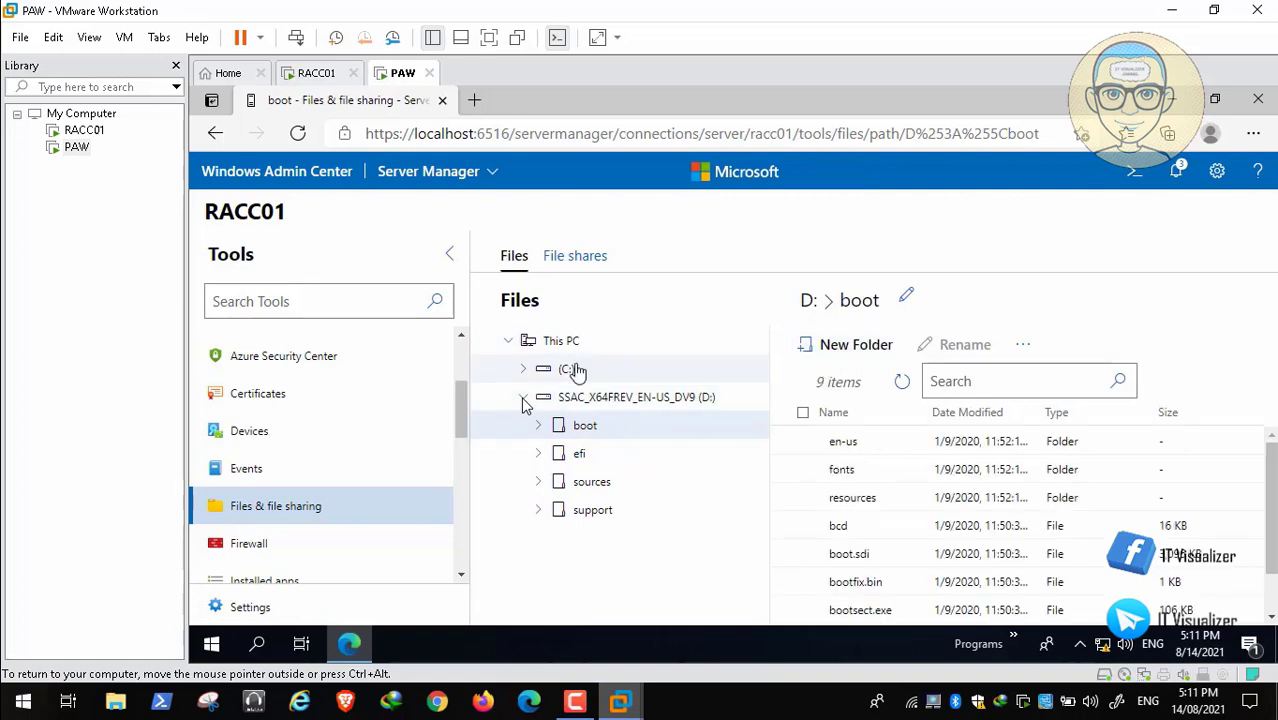
View the Windows Application log in RACC01's Events tool and enlarge the area showing the event list.
click(246, 478)
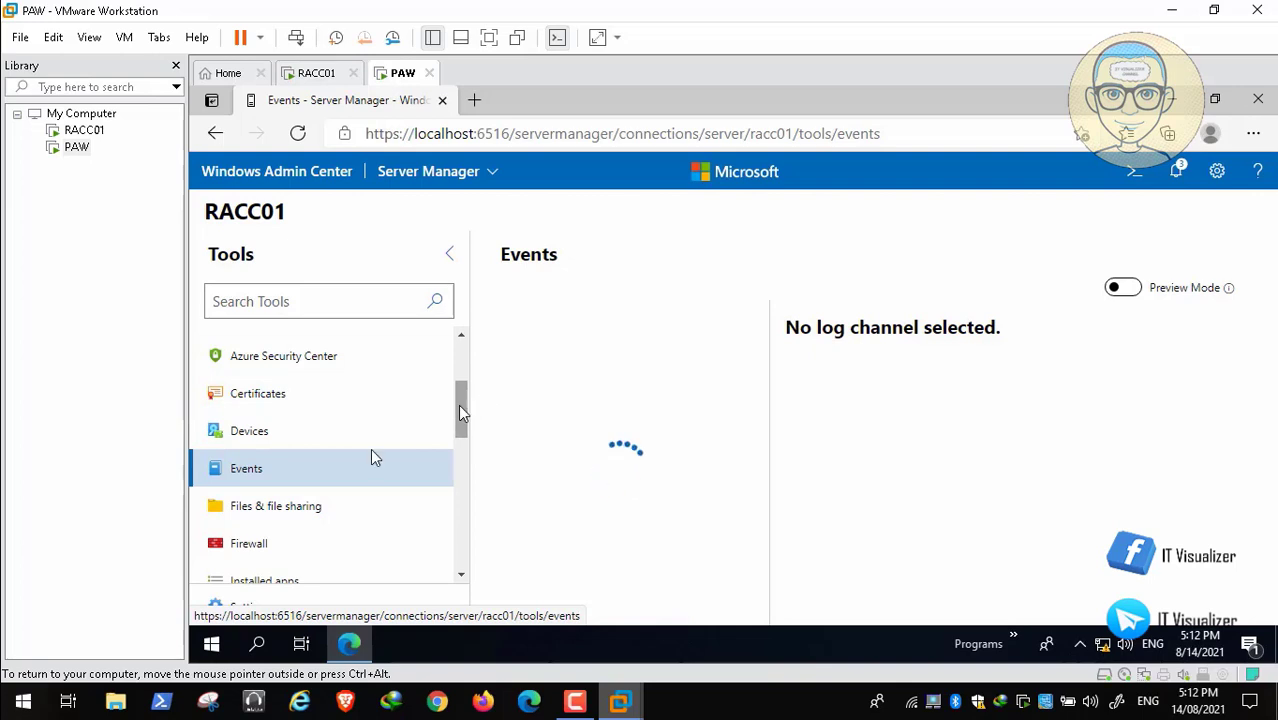
mouse_move(459, 411)
mouse_down()
mouse_move(459, 565)
mouse_move(456, 425)
mouse_up()
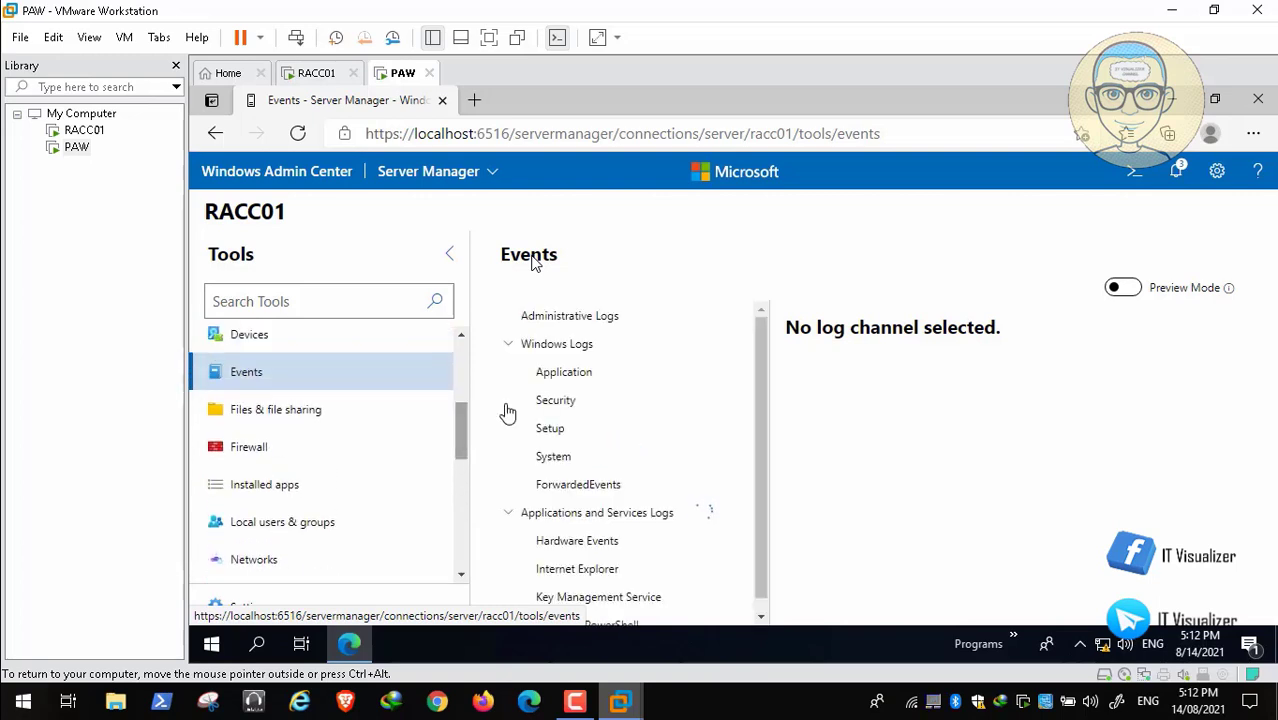
click(562, 376)
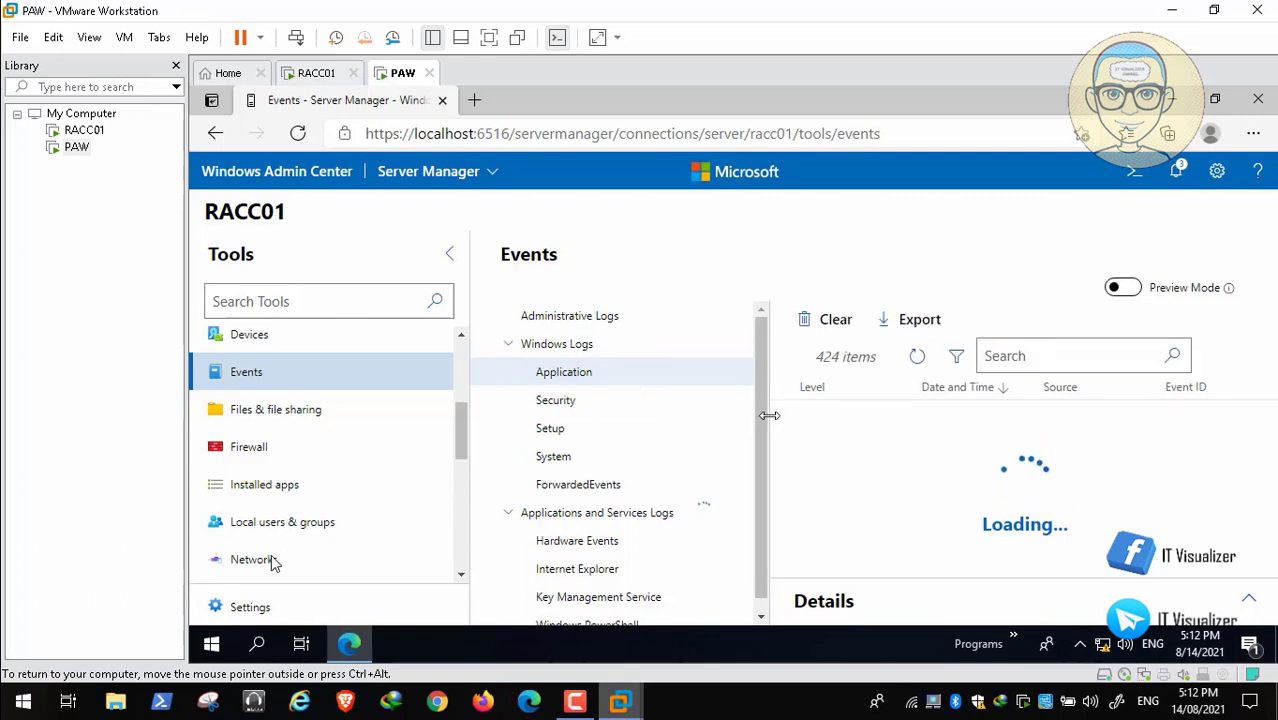
drag(706, 422, 773, 421)
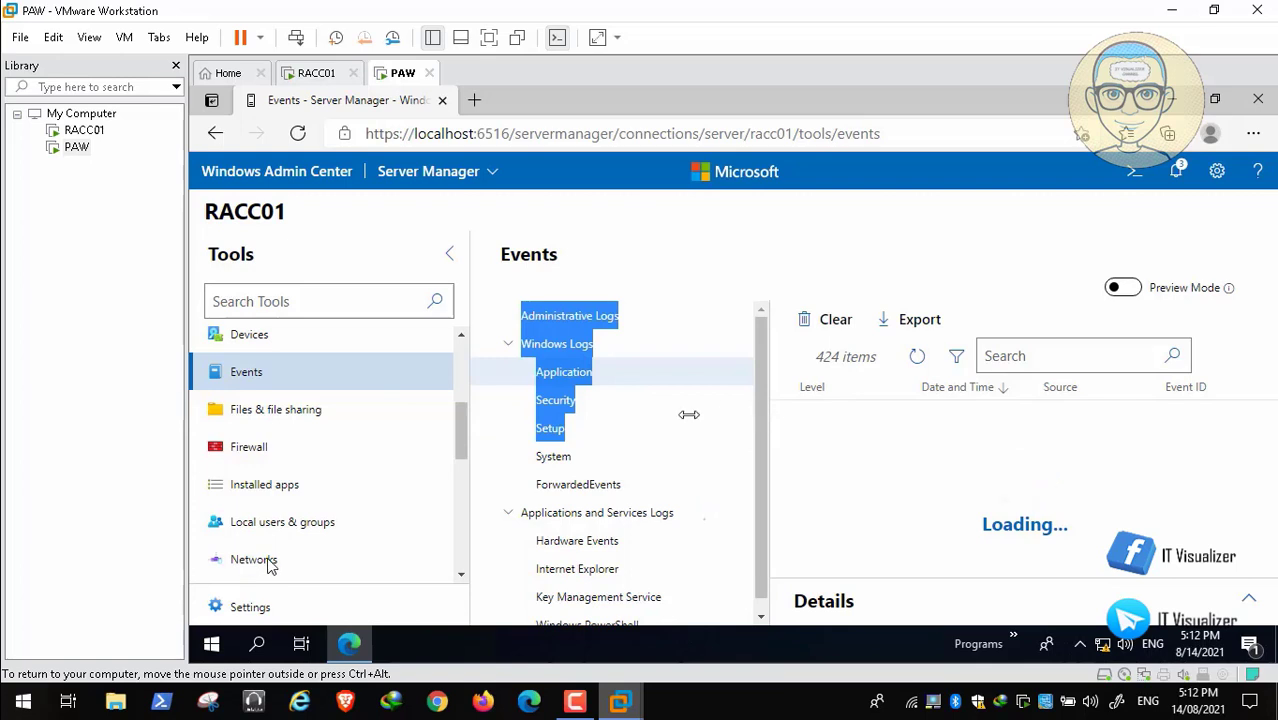
drag(689, 414, 844, 453)
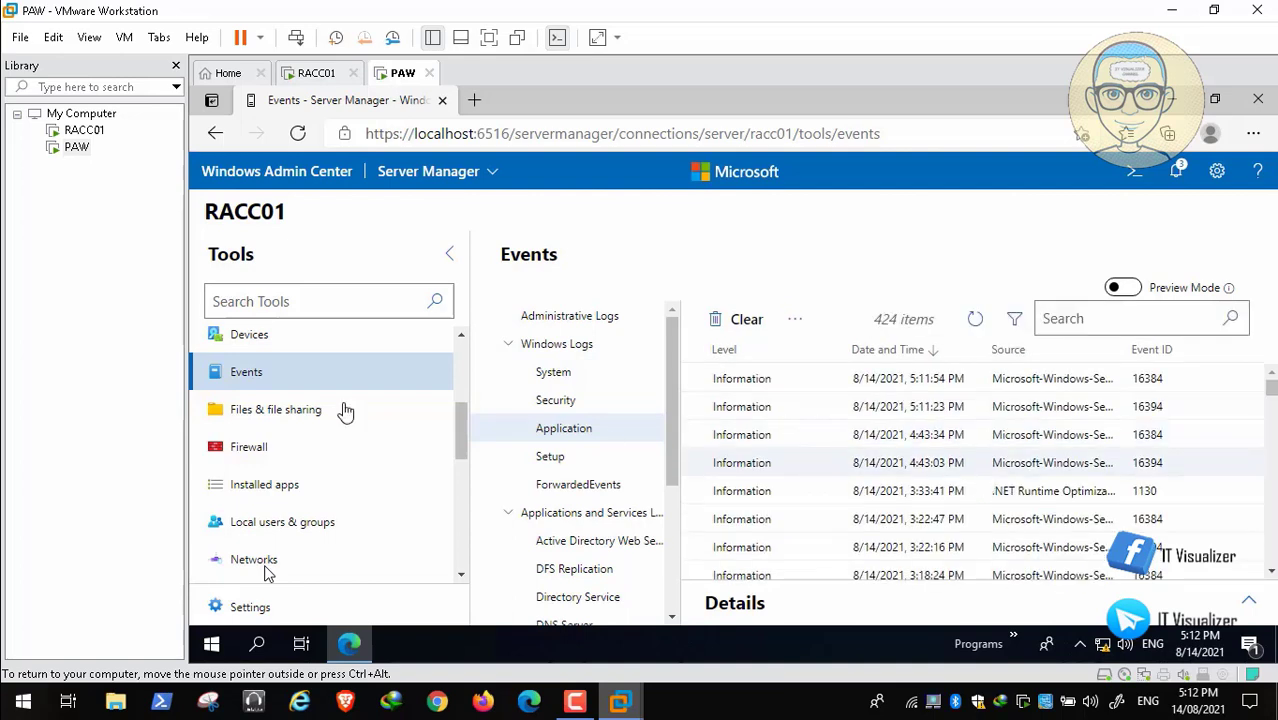
Examine RACC01's firewall profile overview and its list of network adapters.
click(286, 452)
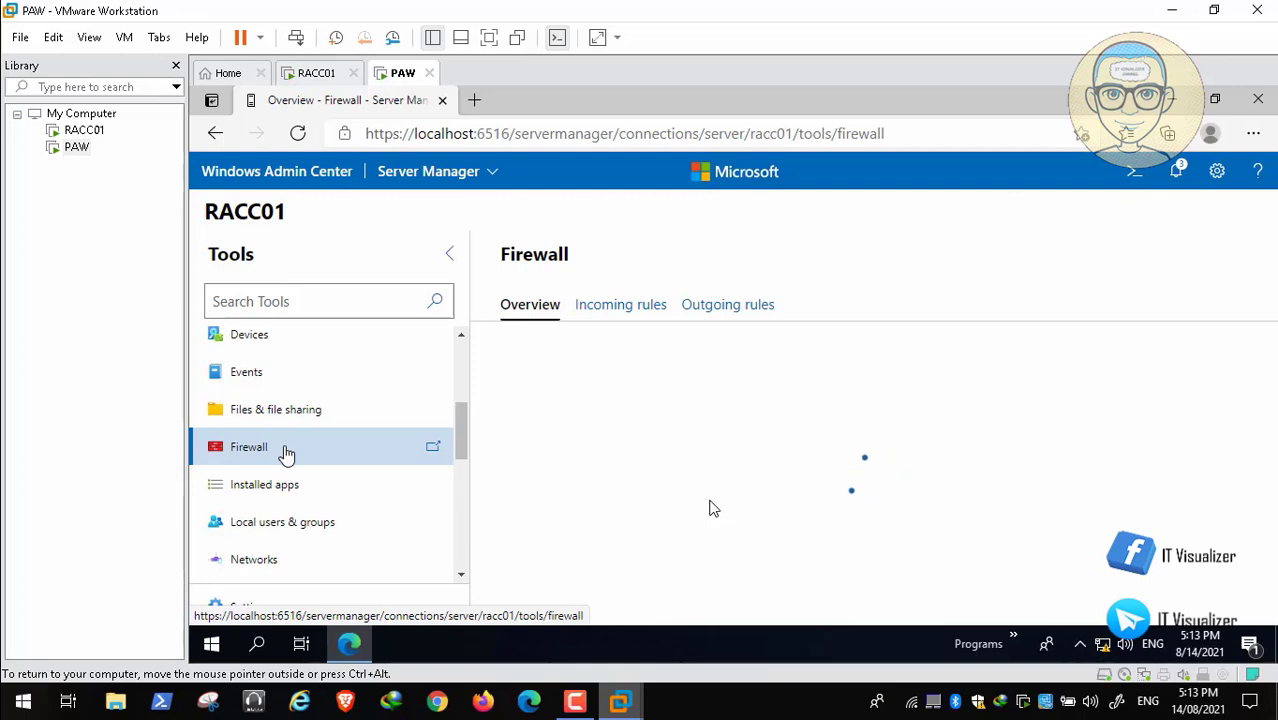
mouse_move(462, 423)
mouse_down()
mouse_move(465, 477)
mouse_move(460, 408)
mouse_up()
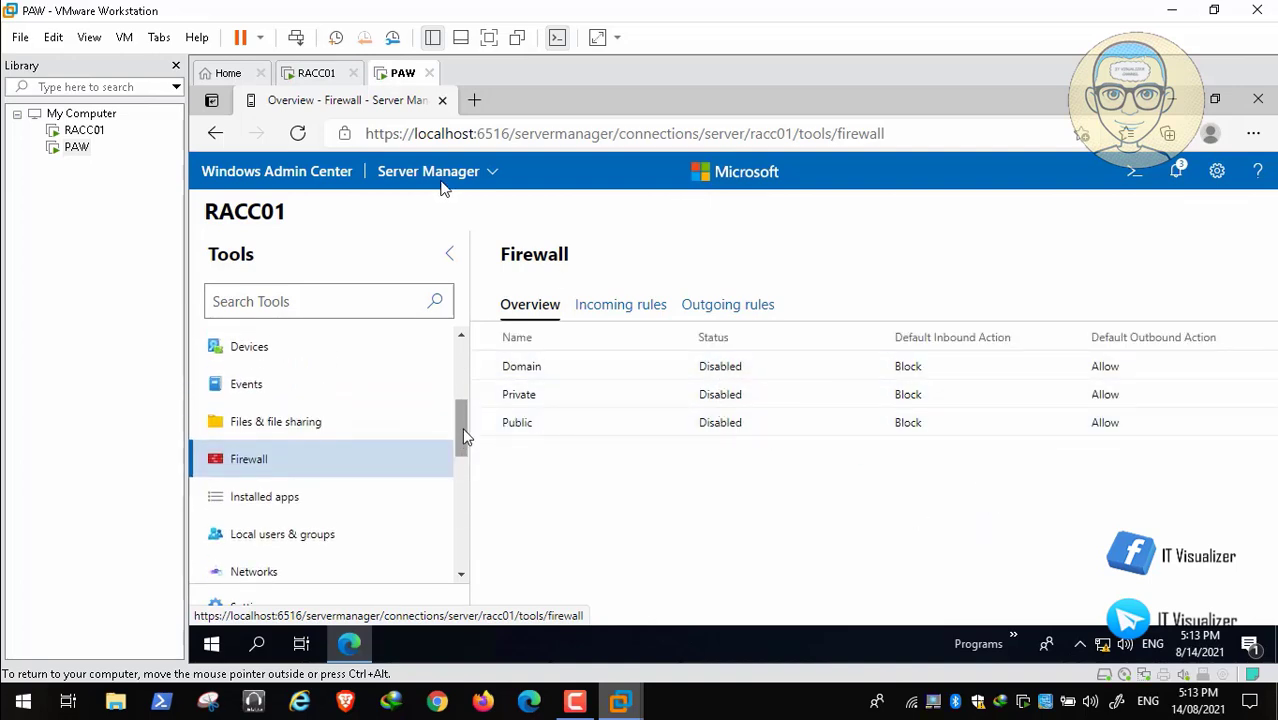
drag(463, 430, 461, 454)
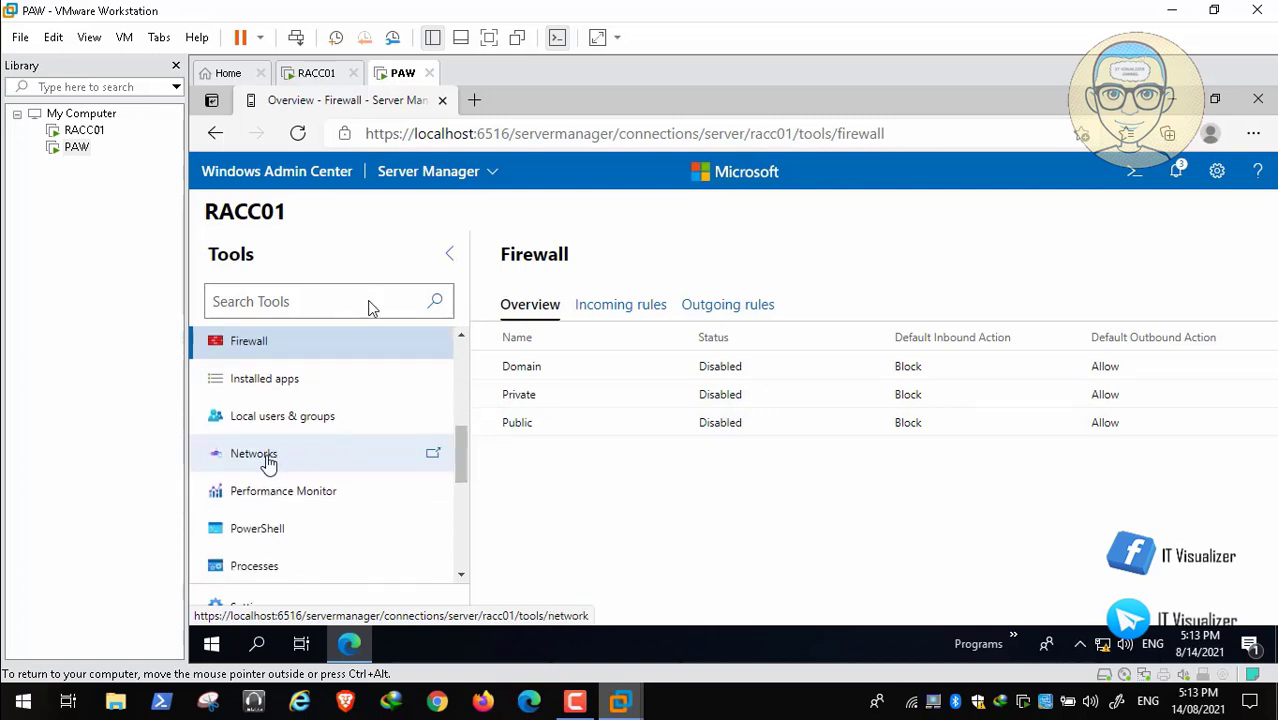
click(348, 458)
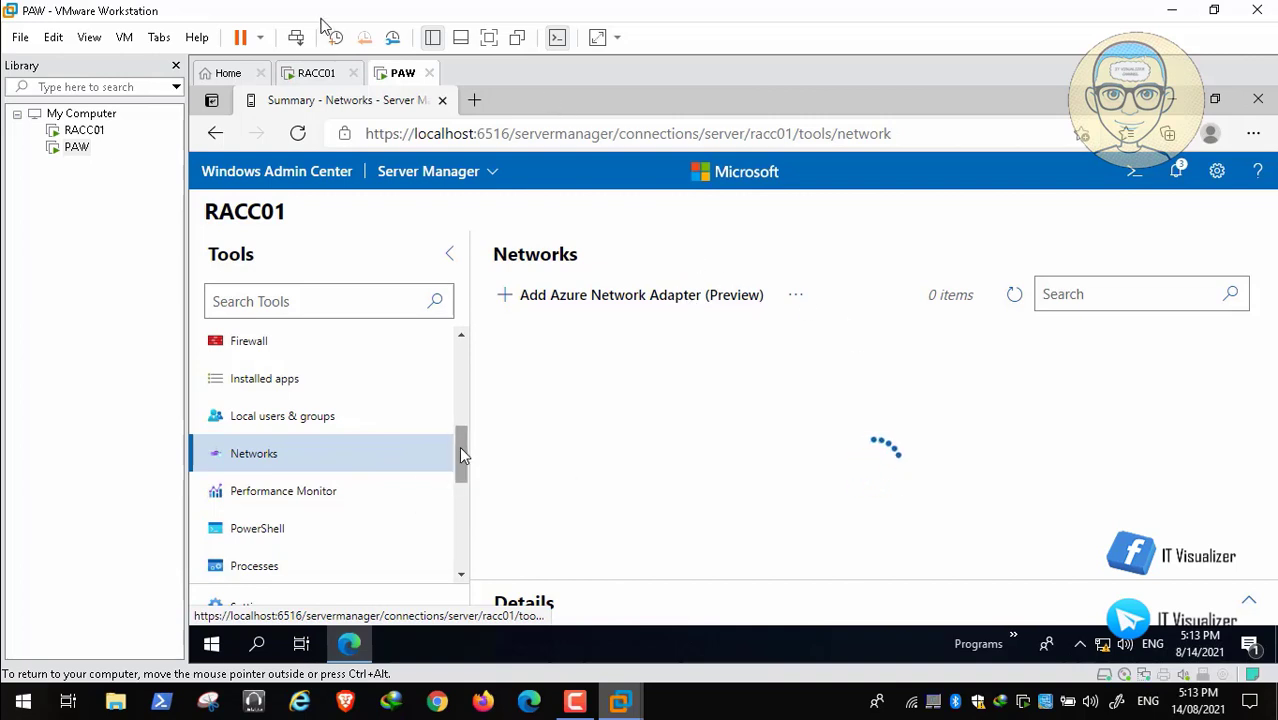
Run hostname and whoami in RACC01's remote PowerShell session and disconnect the session.
mouse_move(462, 447)
mouse_down()
mouse_move(465, 553)
mouse_move(472, 500)
mouse_move(459, 466)
mouse_up()
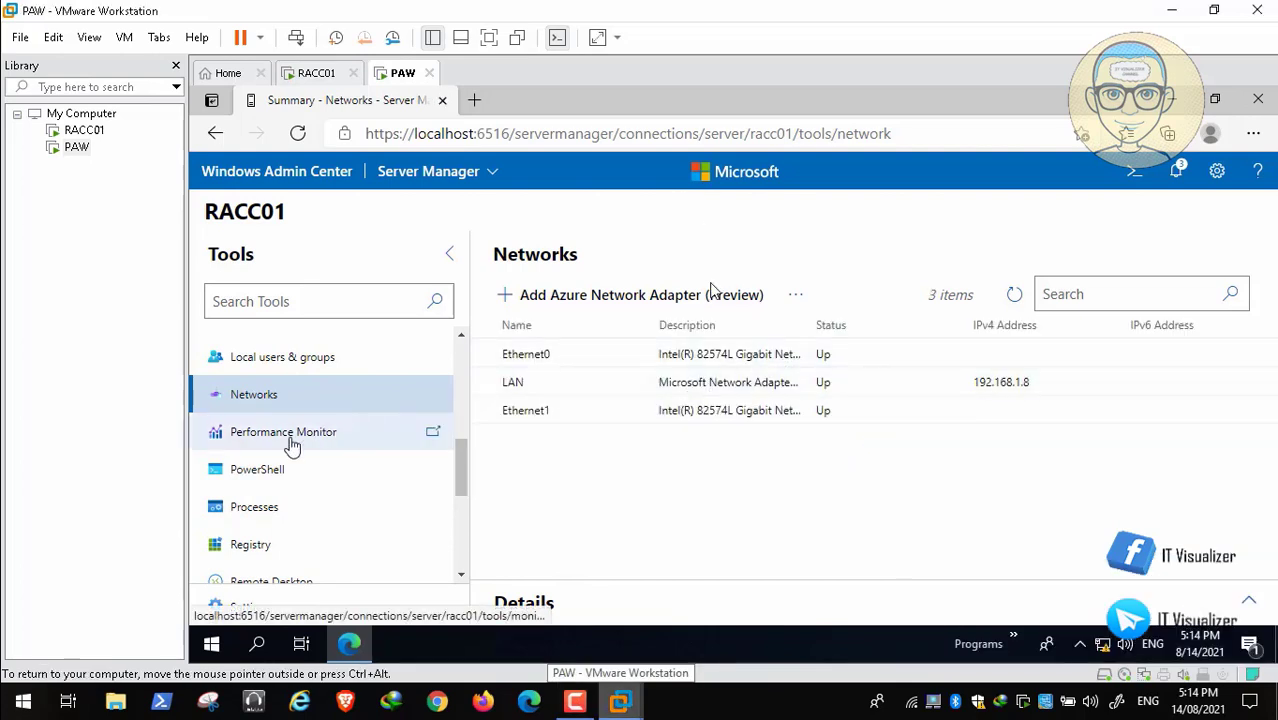
click(273, 478)
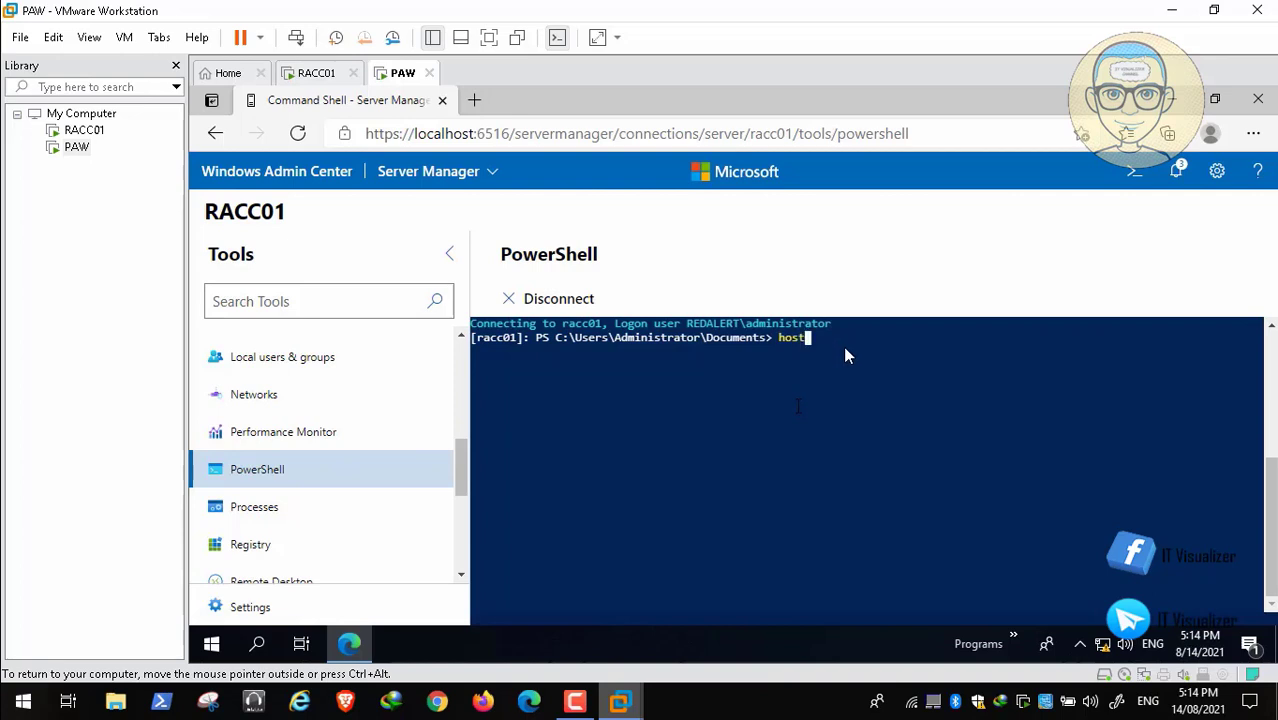
text(e)
key(Return)
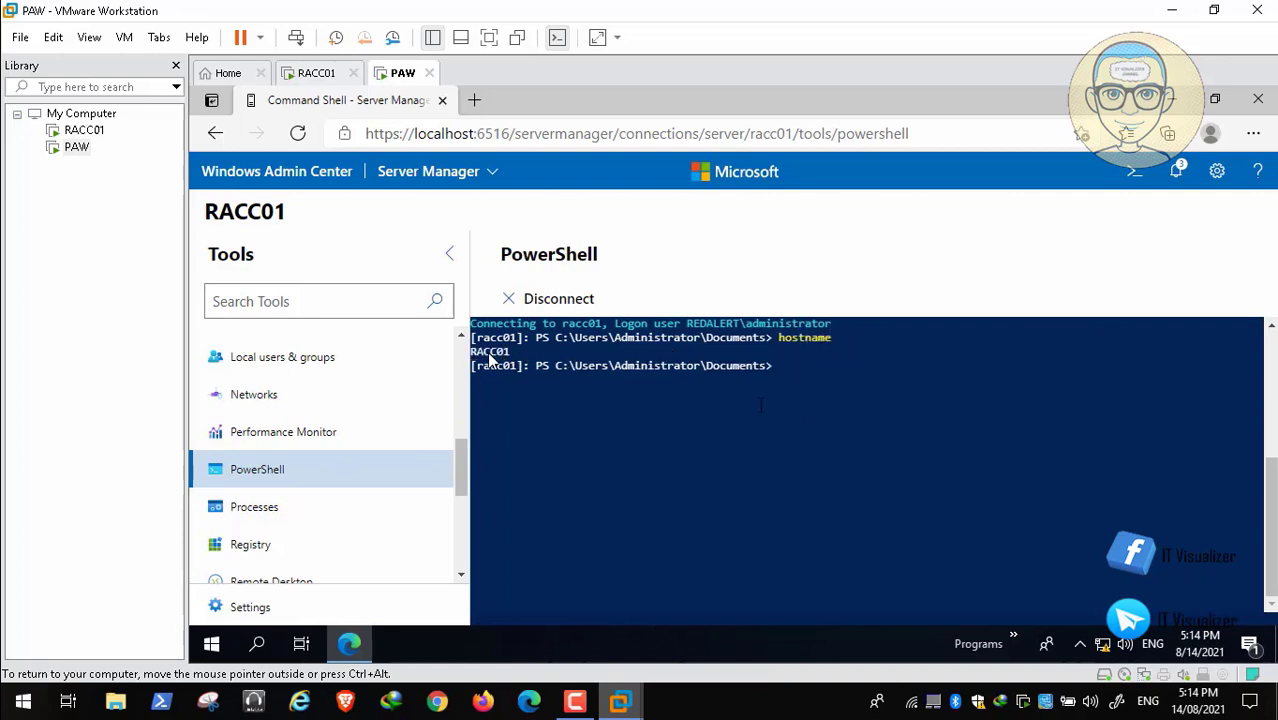
text(whoami)
key(Return)
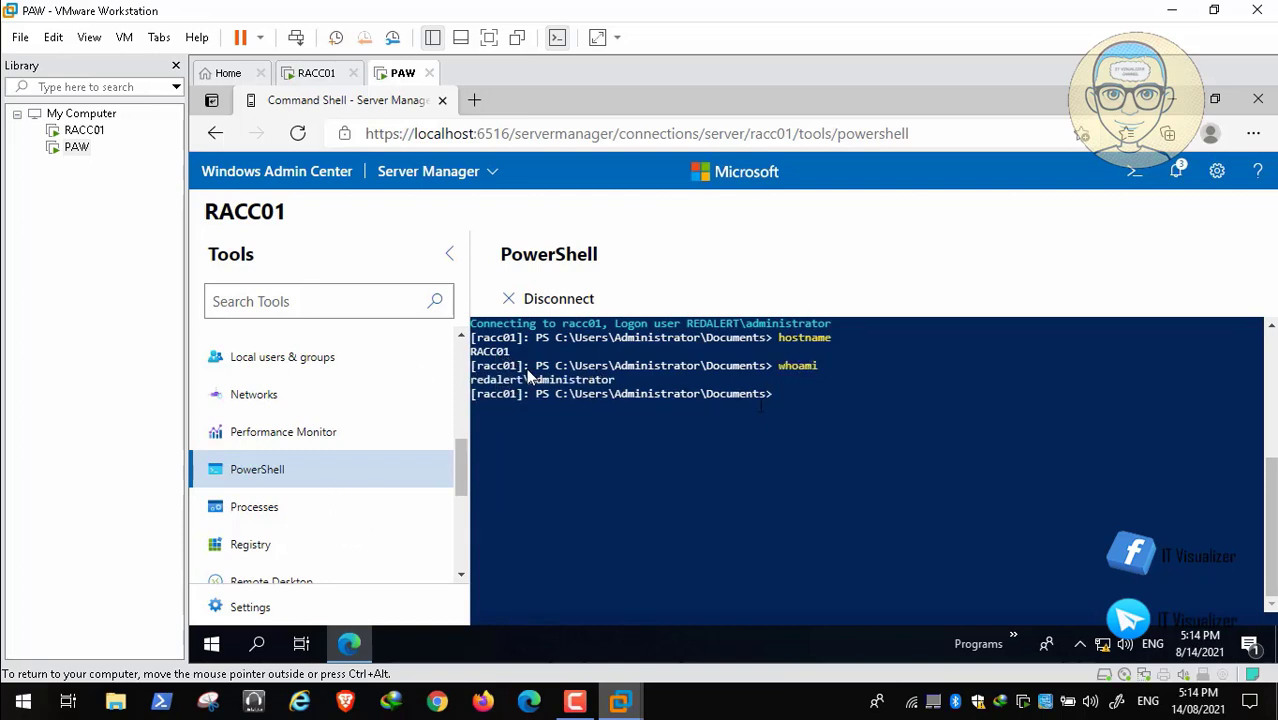
click(564, 300)
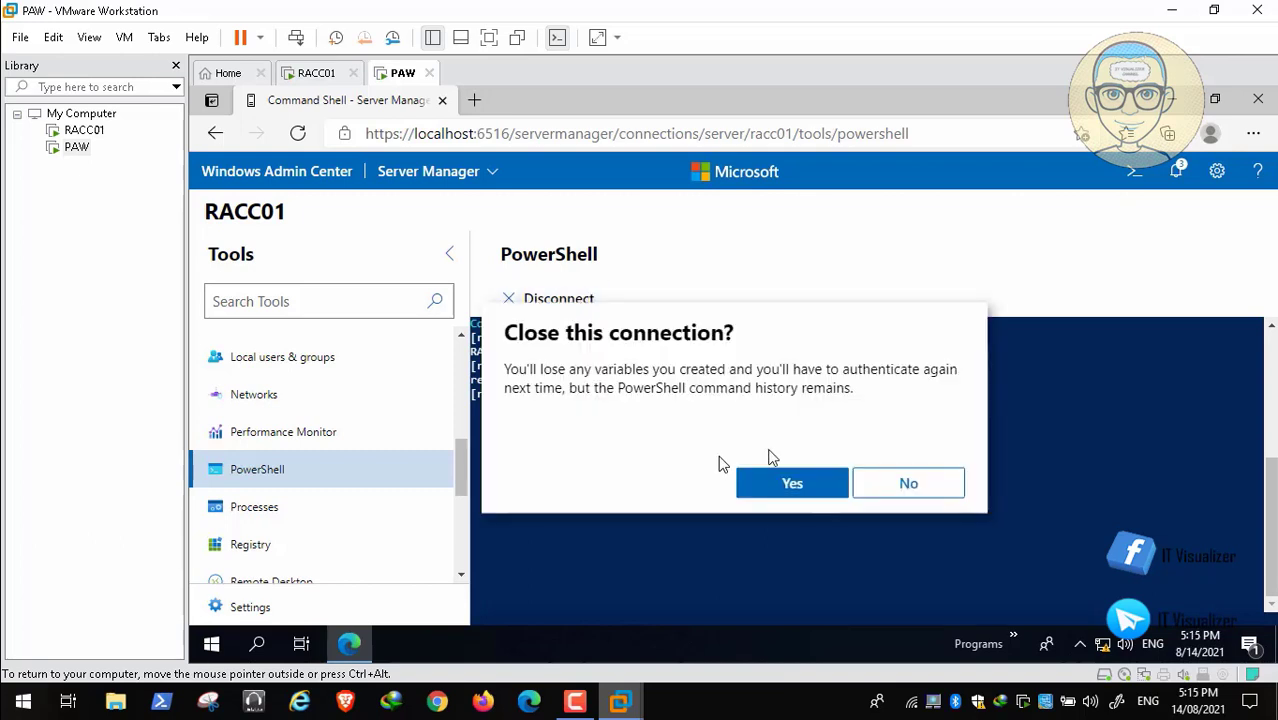
click(785, 482)
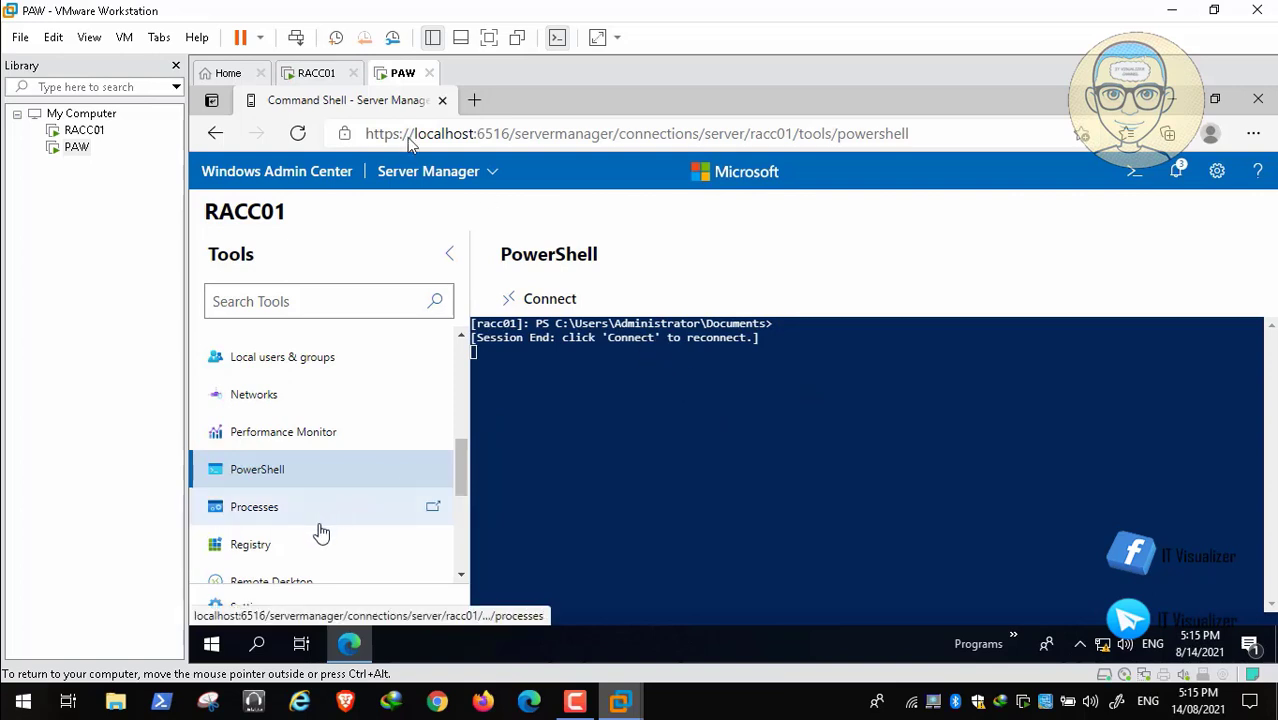
Examine the processes running on RACC01 and look through the remaining server tools.
scroll(421, 376, down, 1)
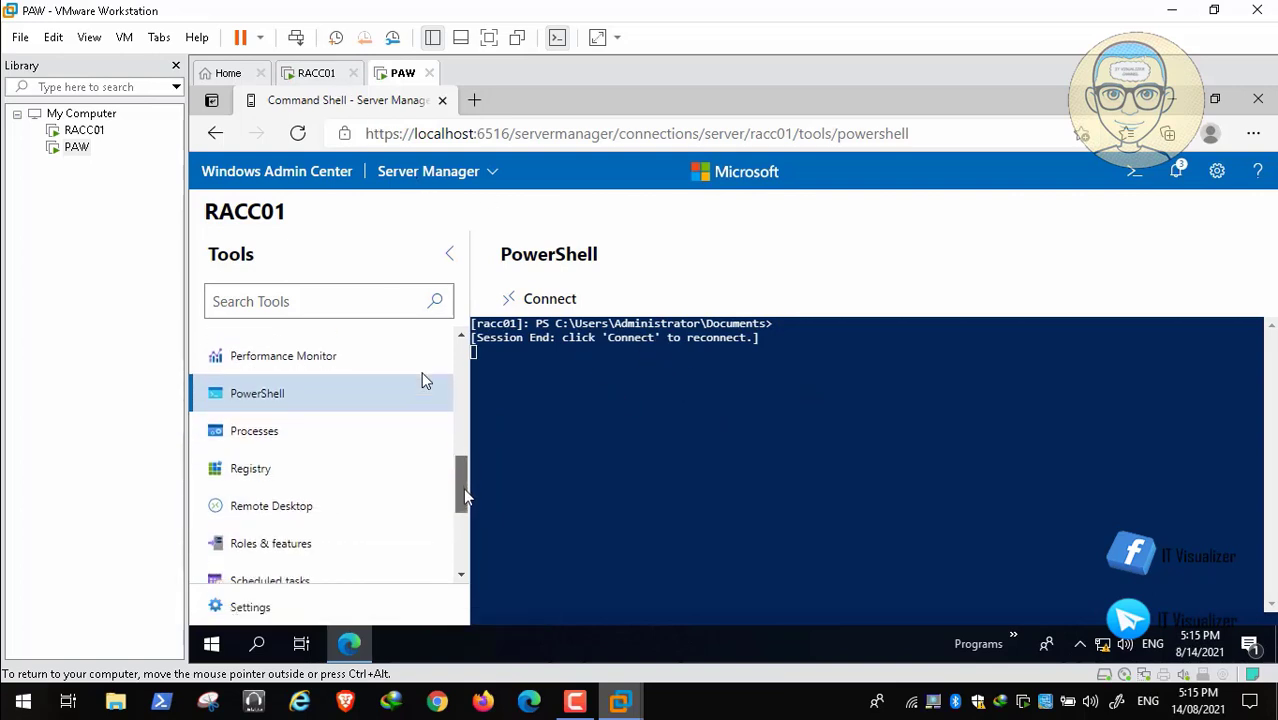
click(355, 424)
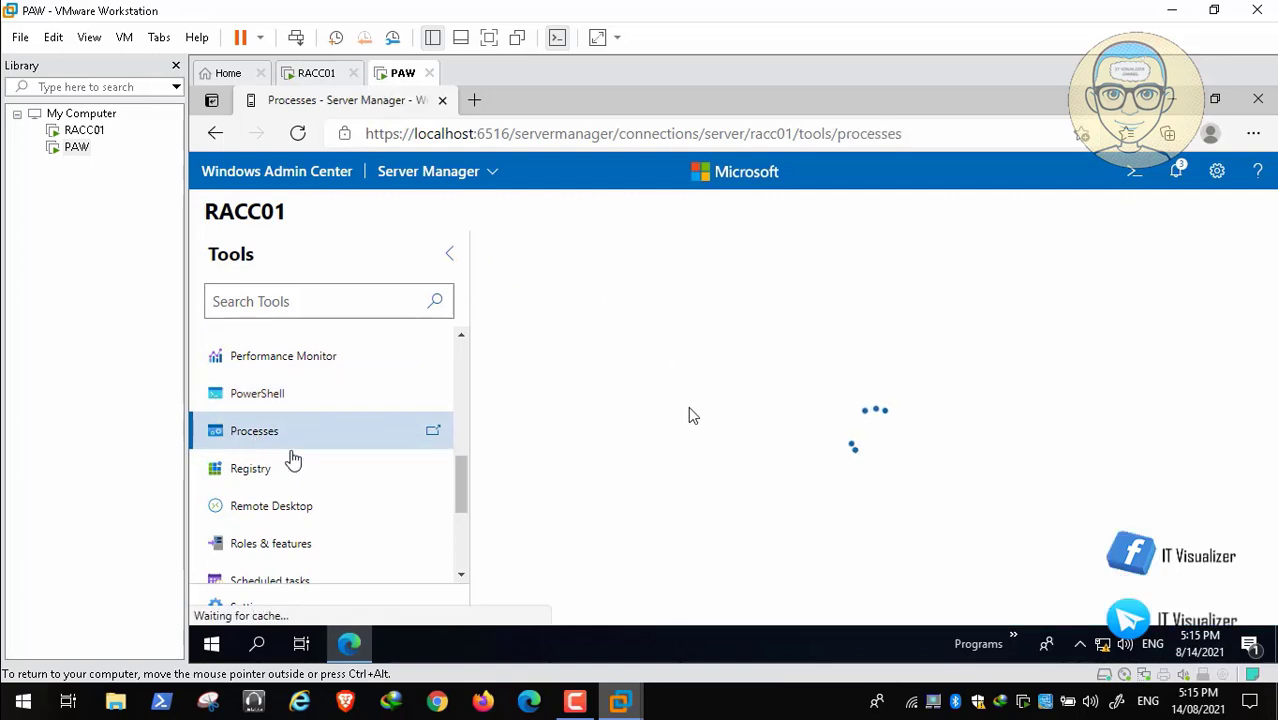
click(582, 699)
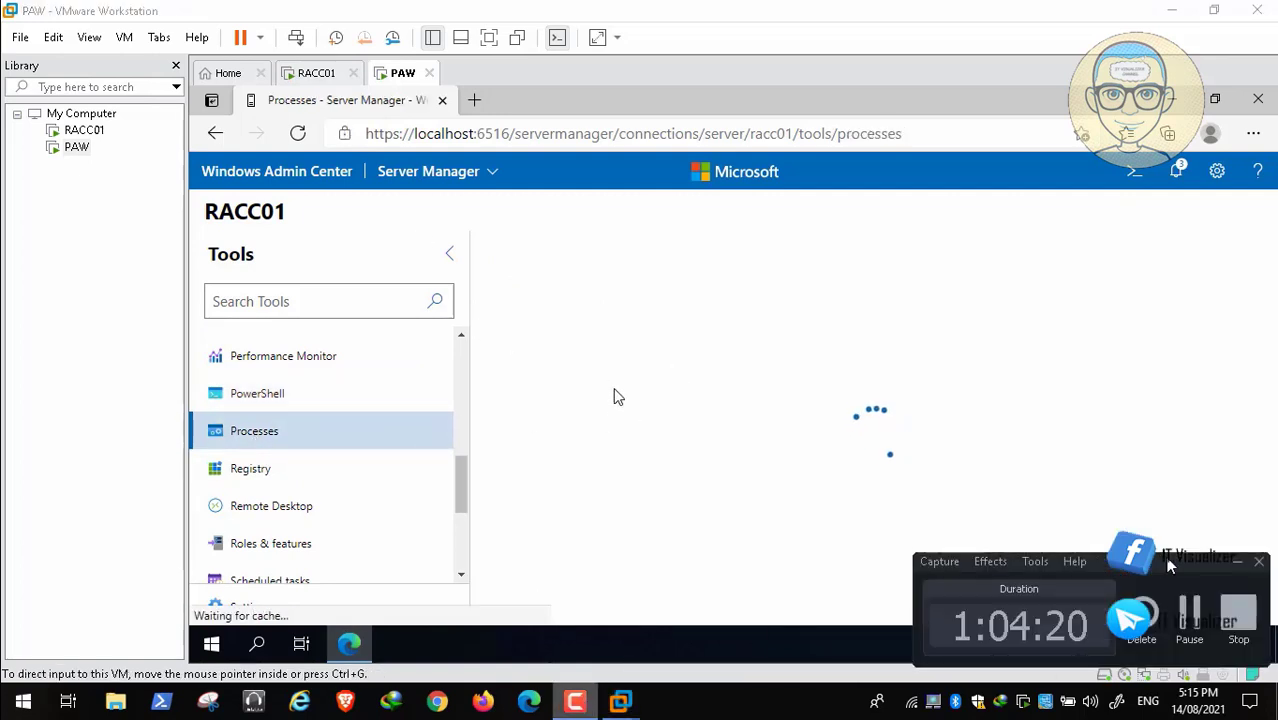
click(1238, 562)
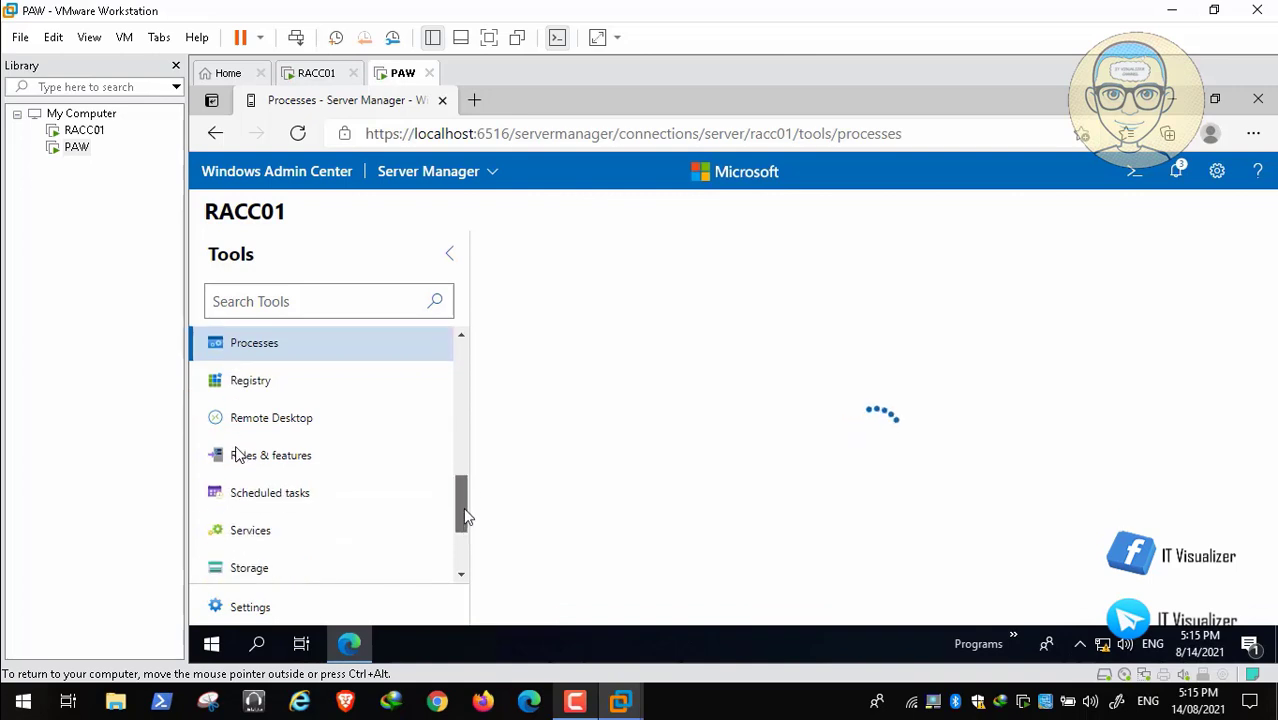
scroll(462, 505, down, 2)
scroll(459, 556, down, 2)
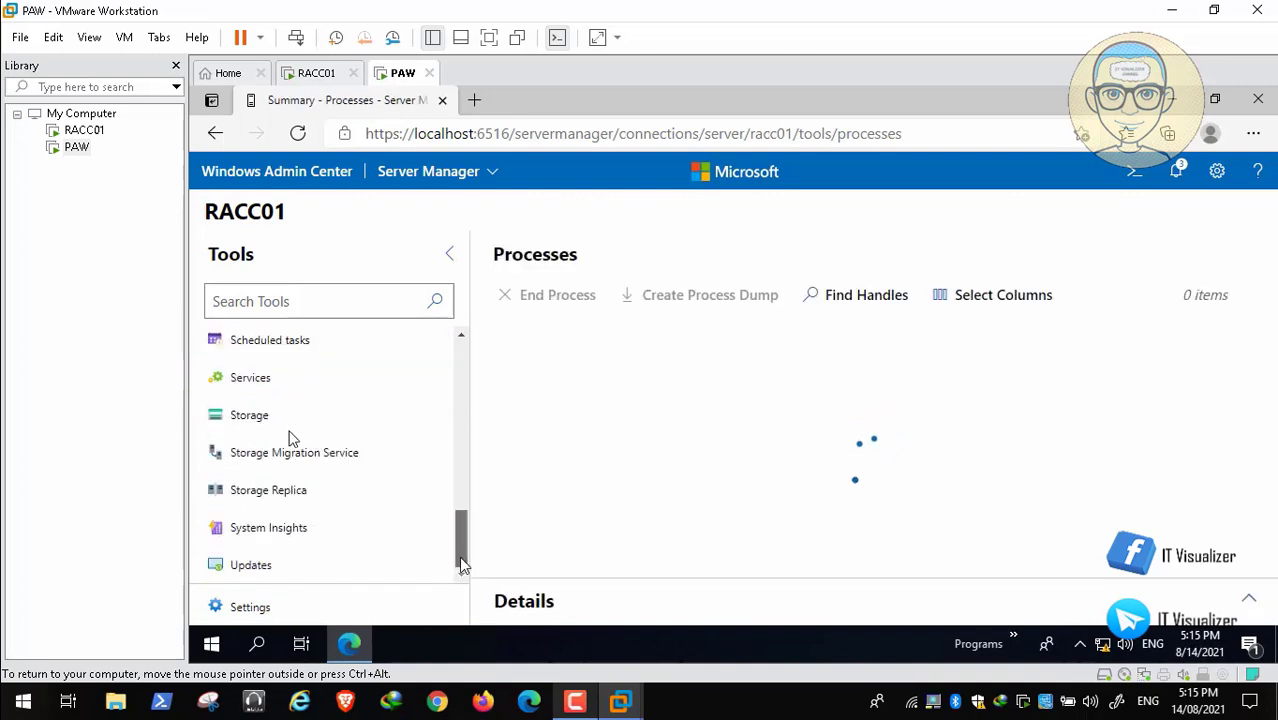
scroll(459, 519, up, 3)
scroll(458, 497, up, 2)
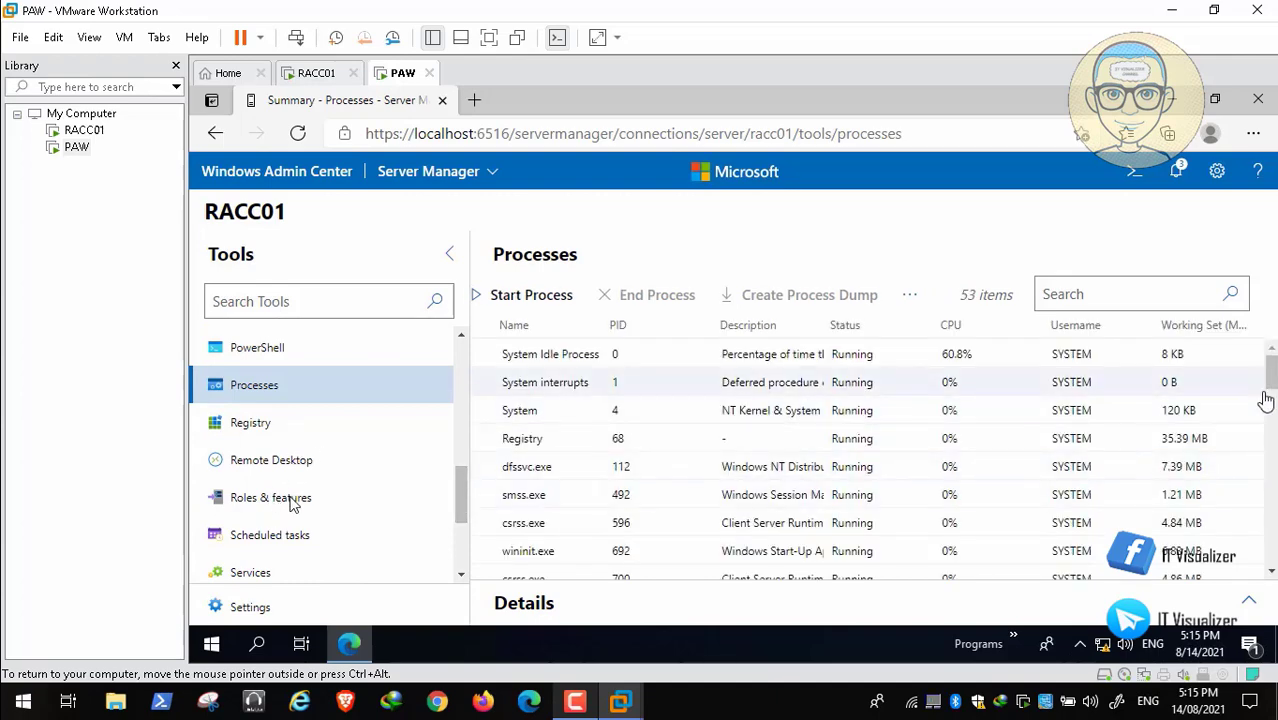
mouse_move(1274, 371)
mouse_down()
mouse_move(1275, 448)
mouse_move(1275, 362)
mouse_up()
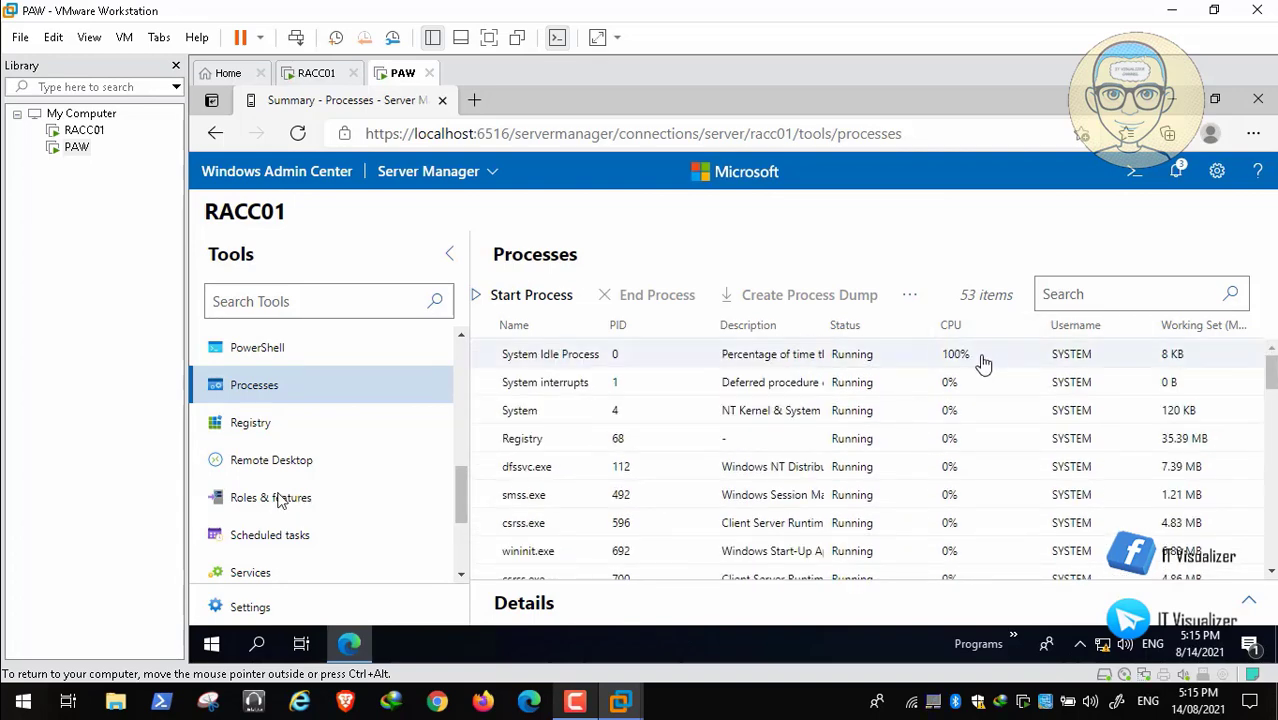
Start a Remote Desktop session to RACC01 by entering the account password, accepting the certificate the server presents and connecting.
click(314, 464)
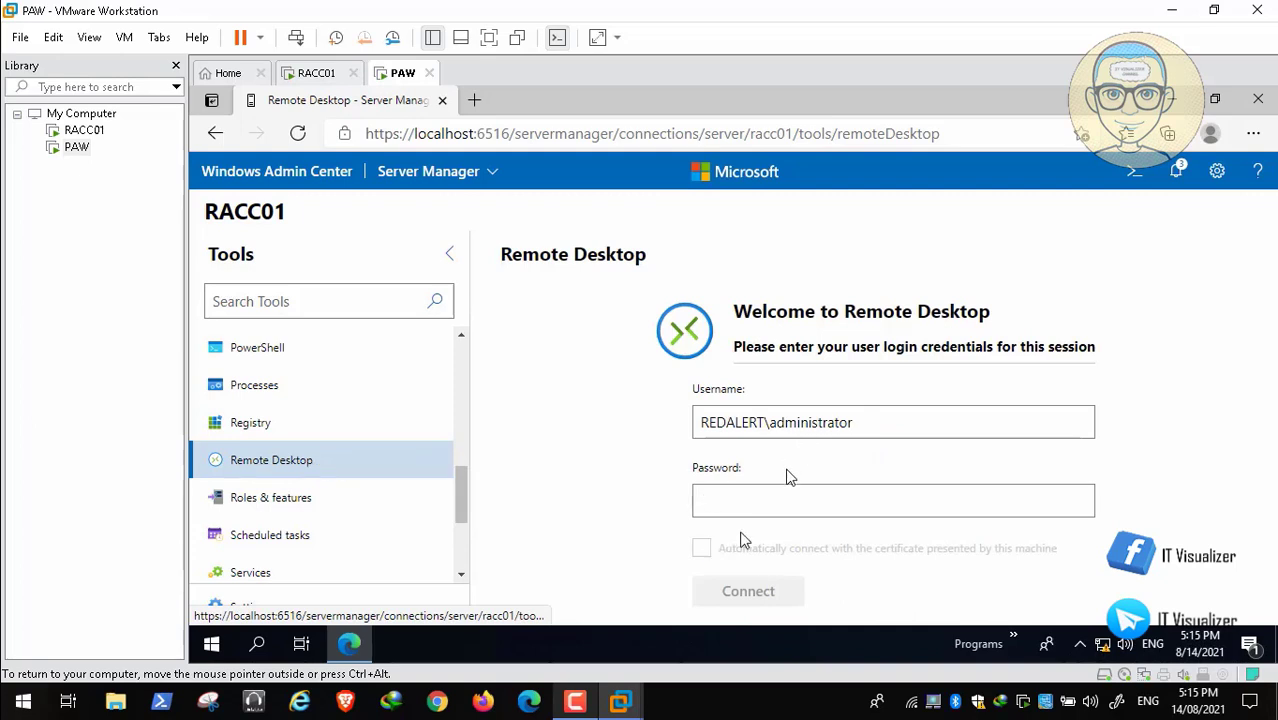
click(743, 504)
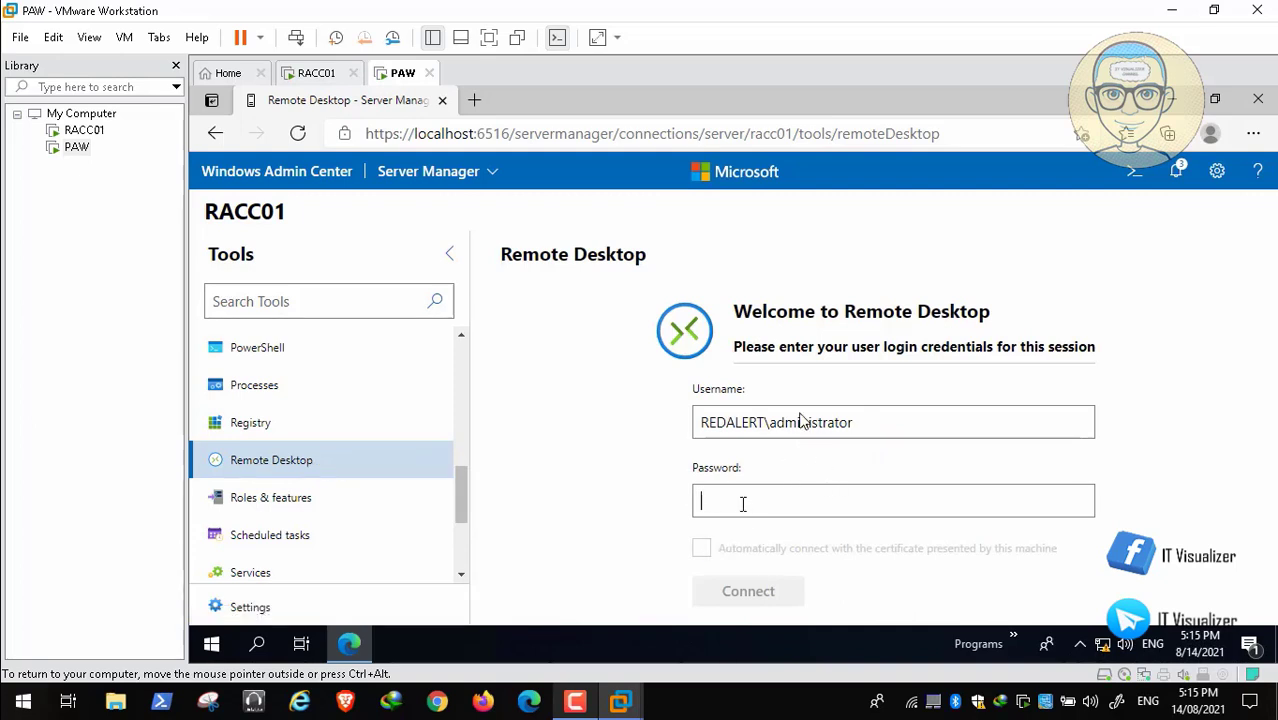
text(•)
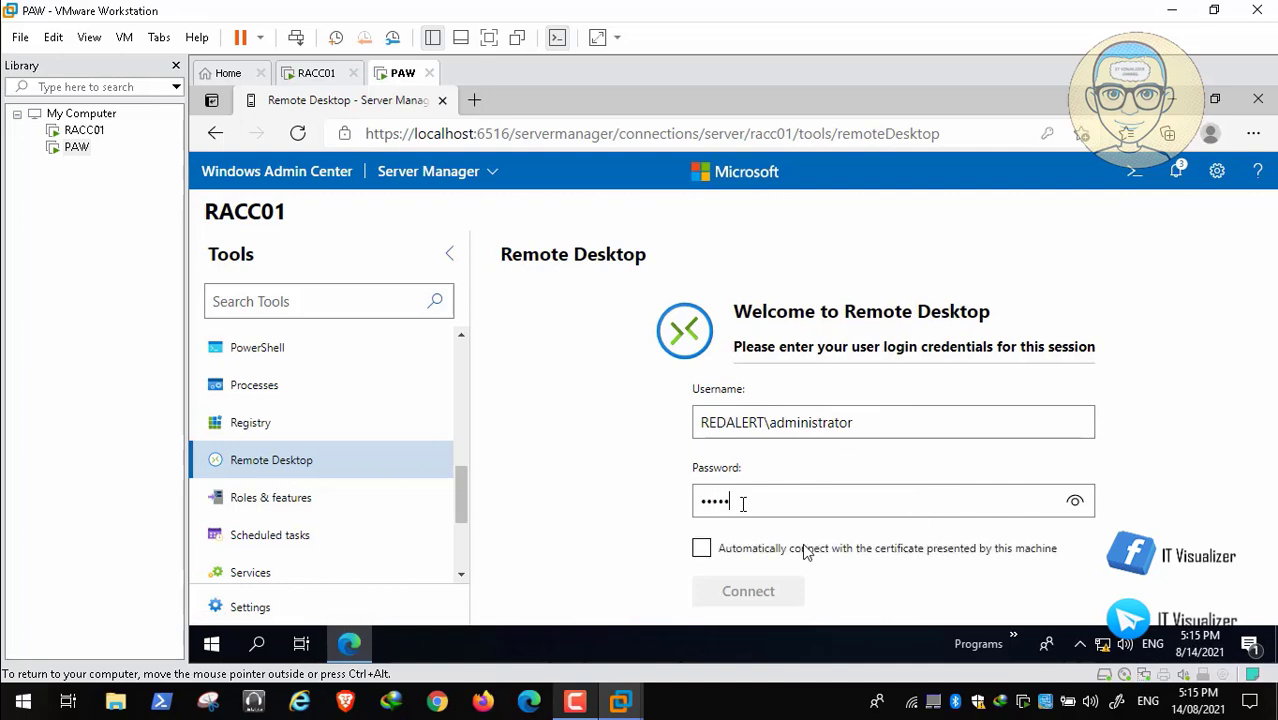
text(••••••••)
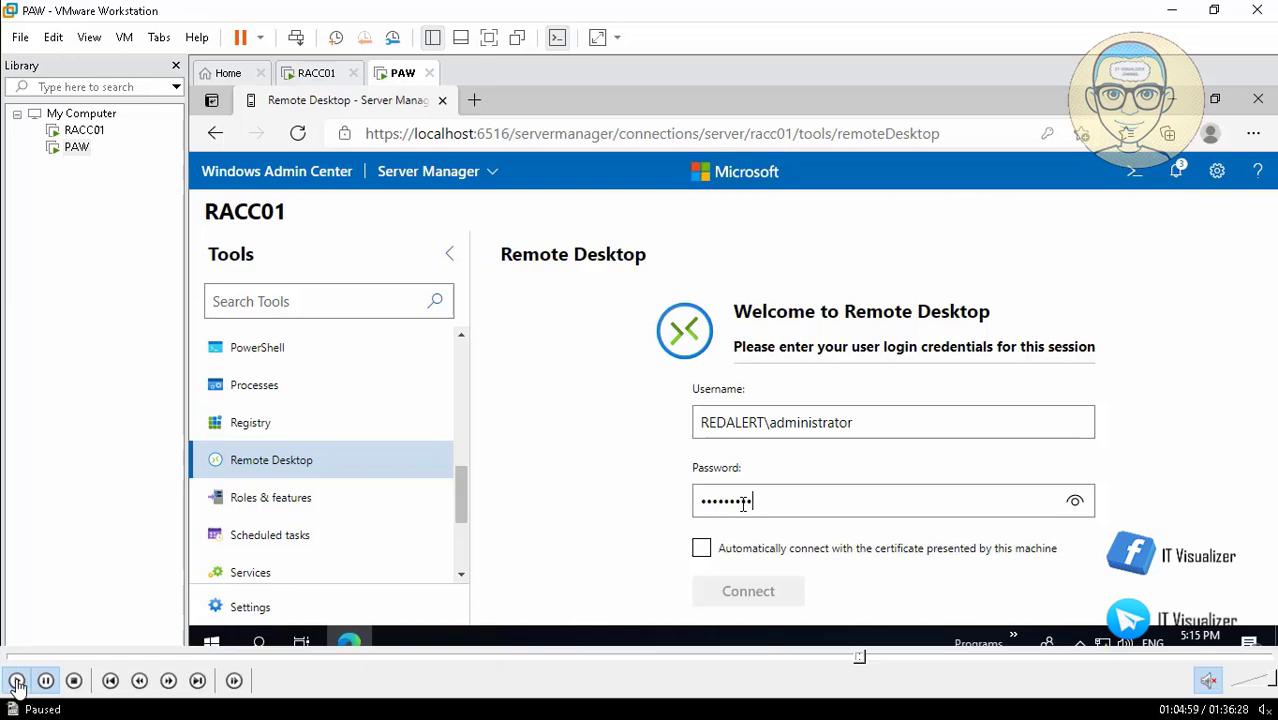
text(•)
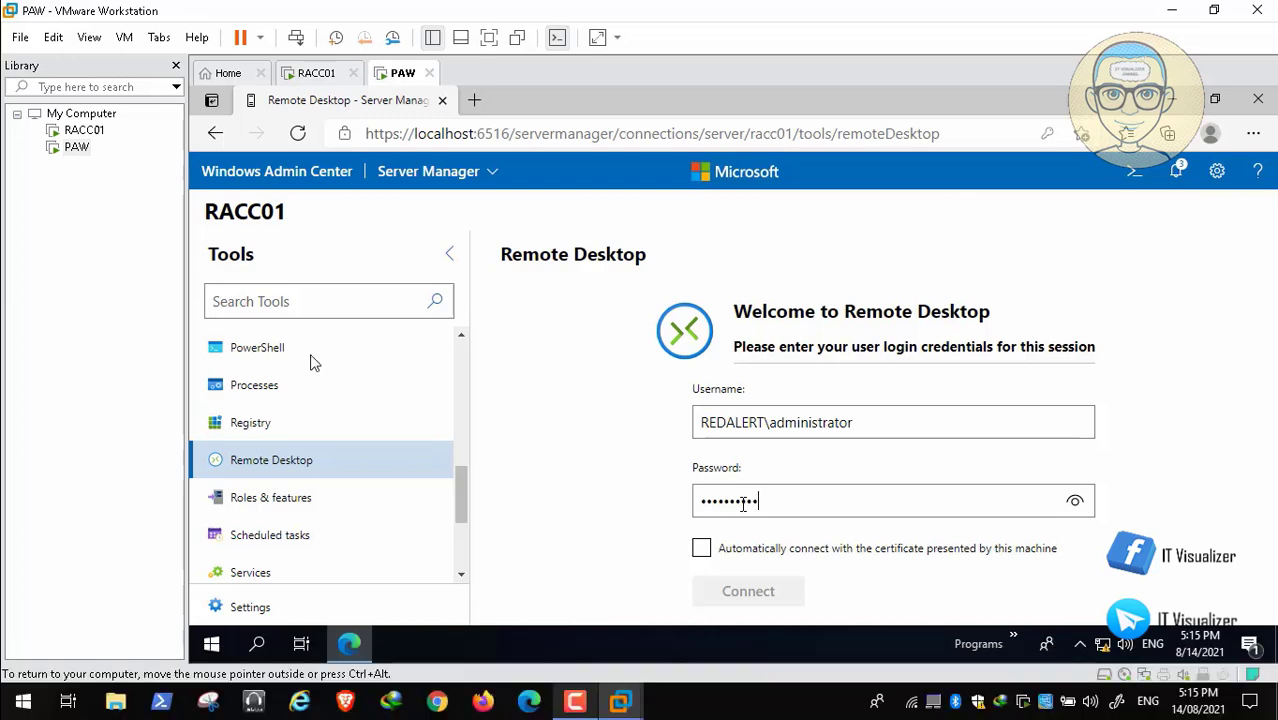
click(701, 550)
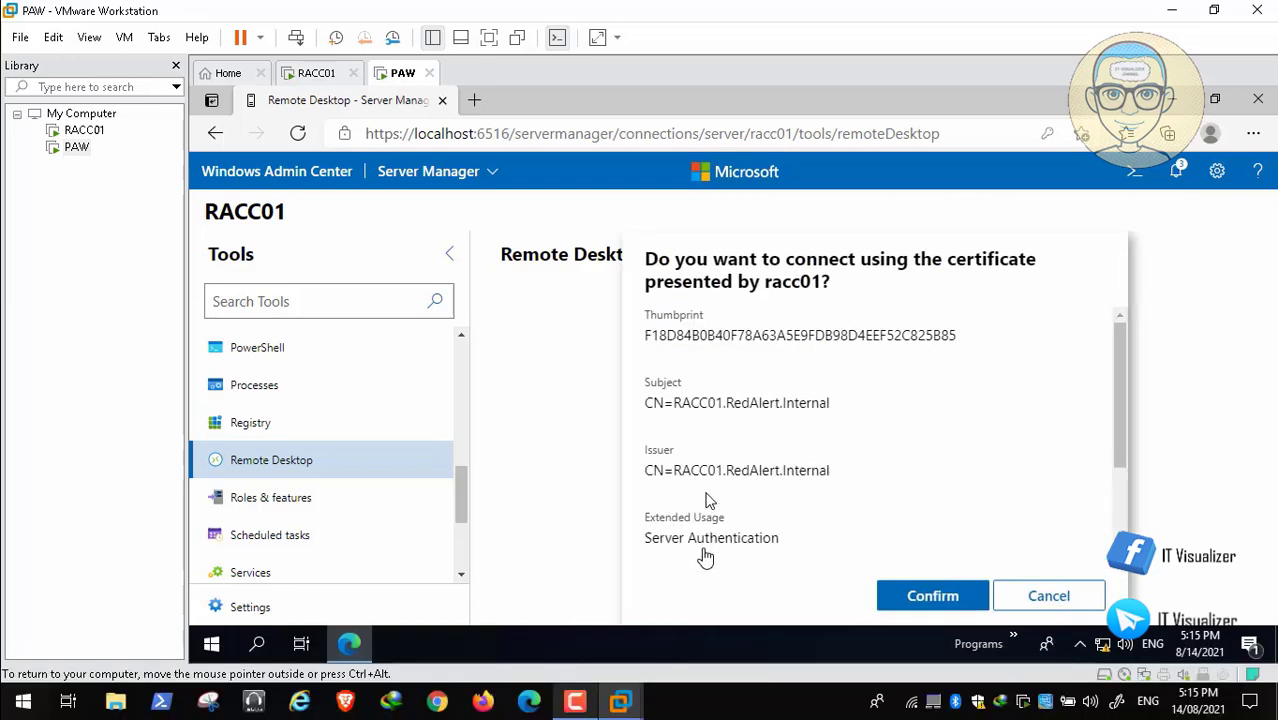
click(922, 590)
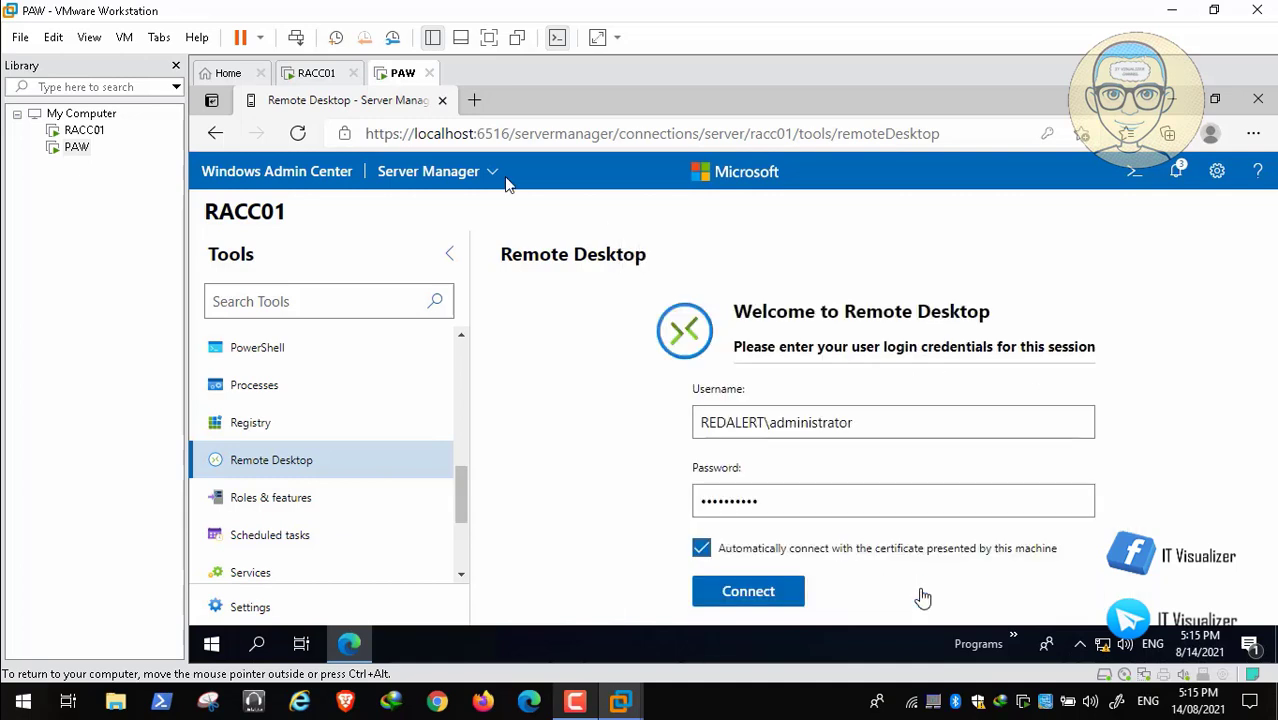
click(758, 594)
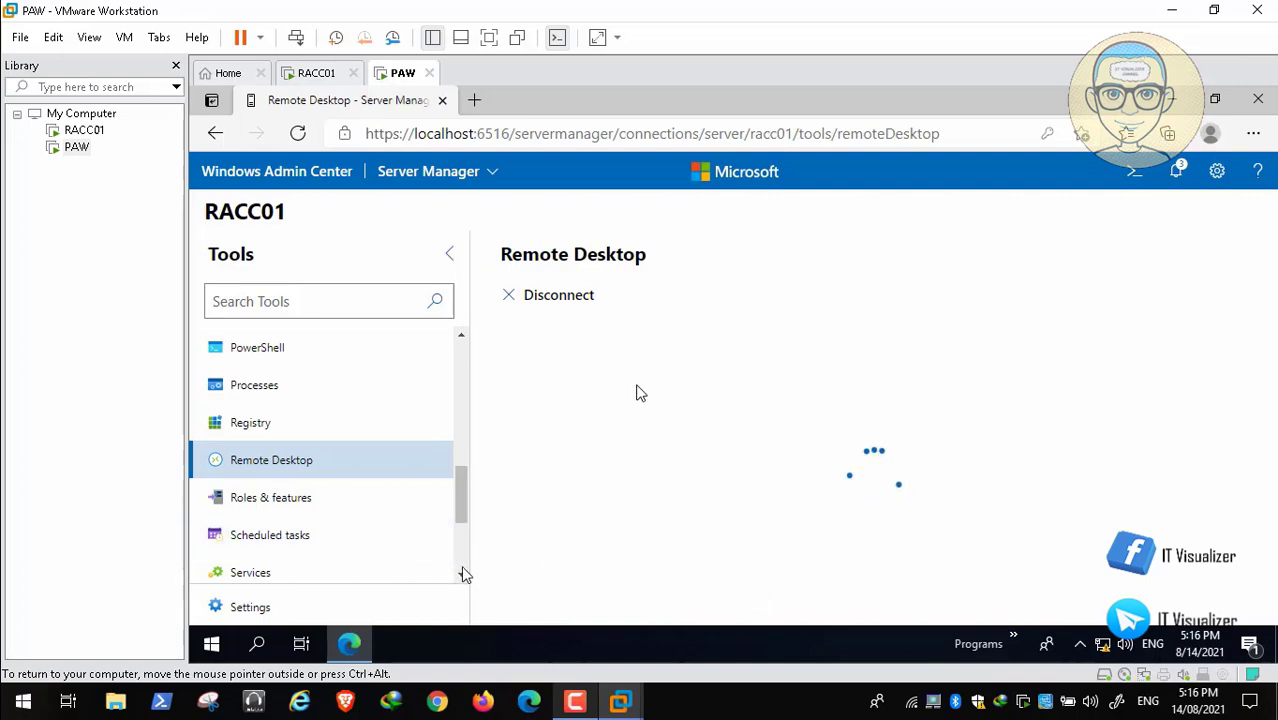
Send Ctrl+Alt+Del to RACC01's Remote Desktop session and disconnect the session.
scroll(462, 578, down, 5)
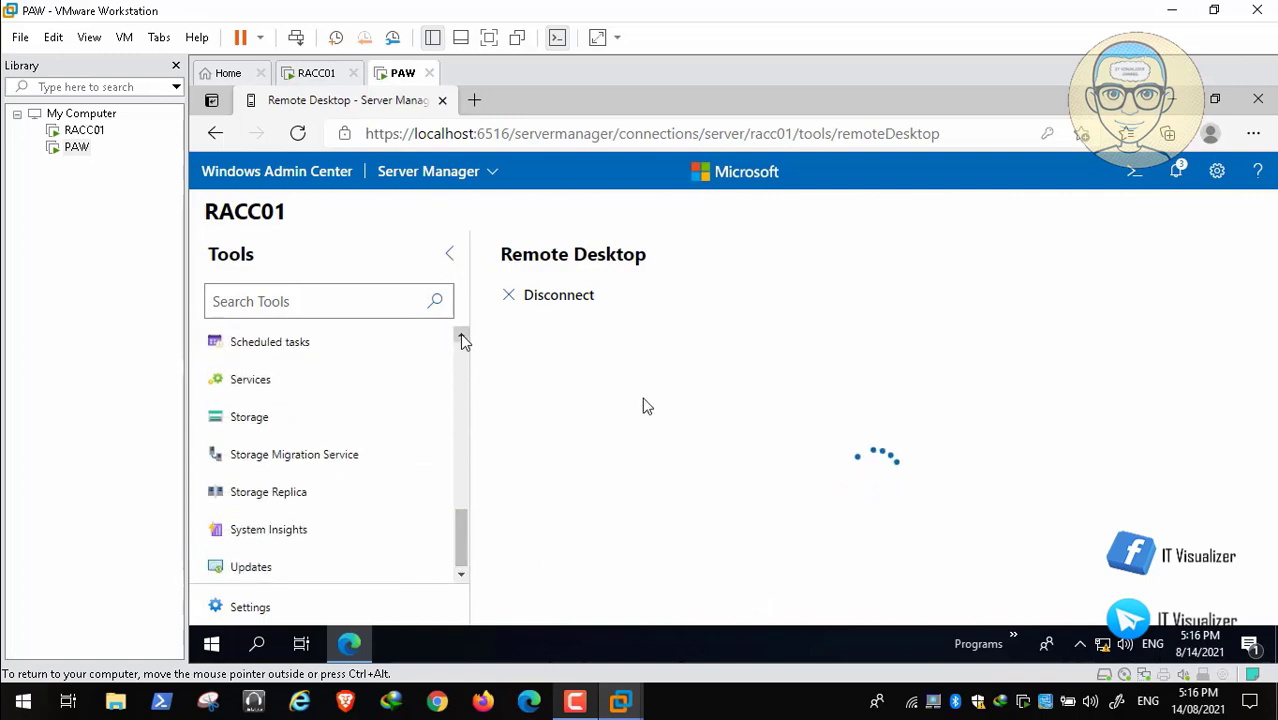
scroll(463, 340, up, 4)
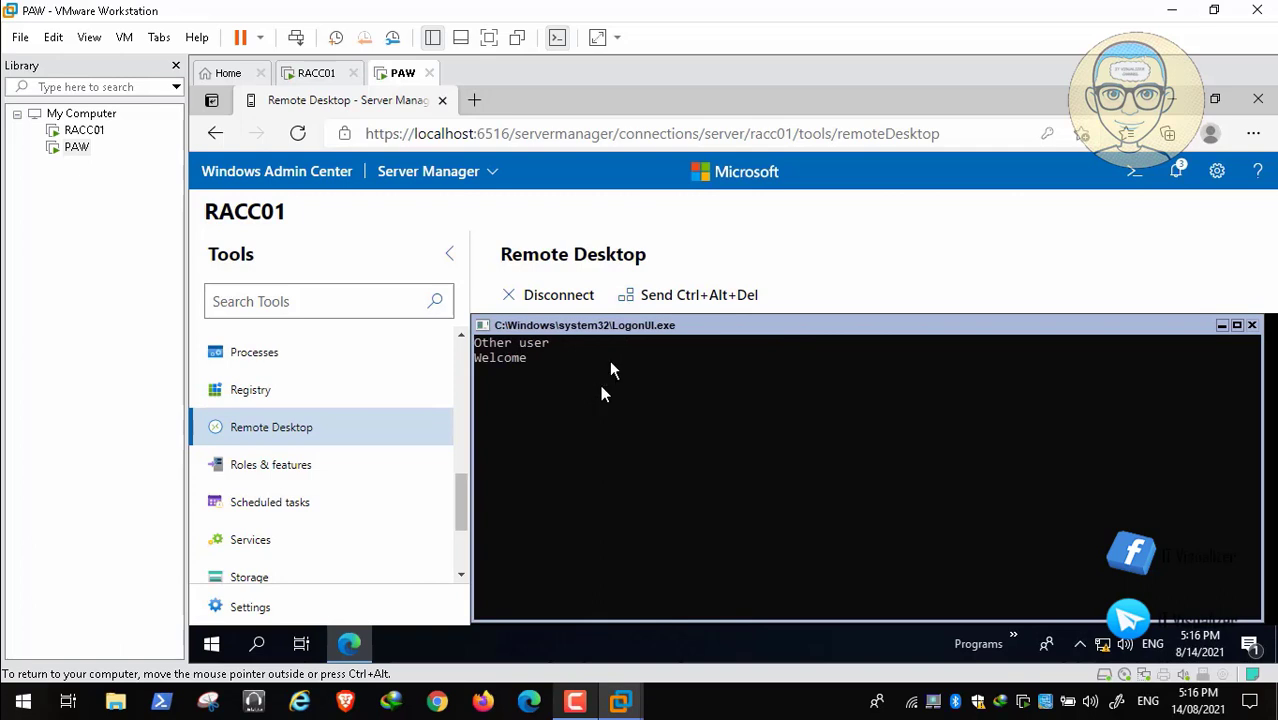
click(657, 298)
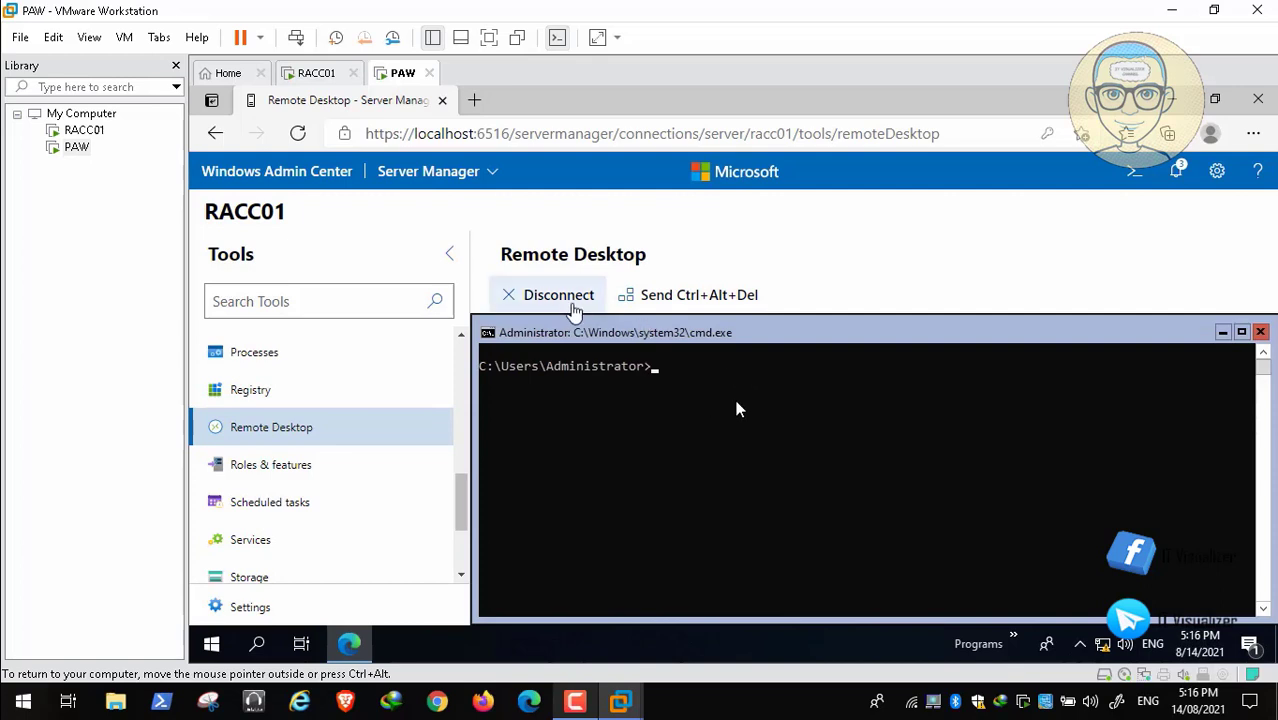
click(565, 305)
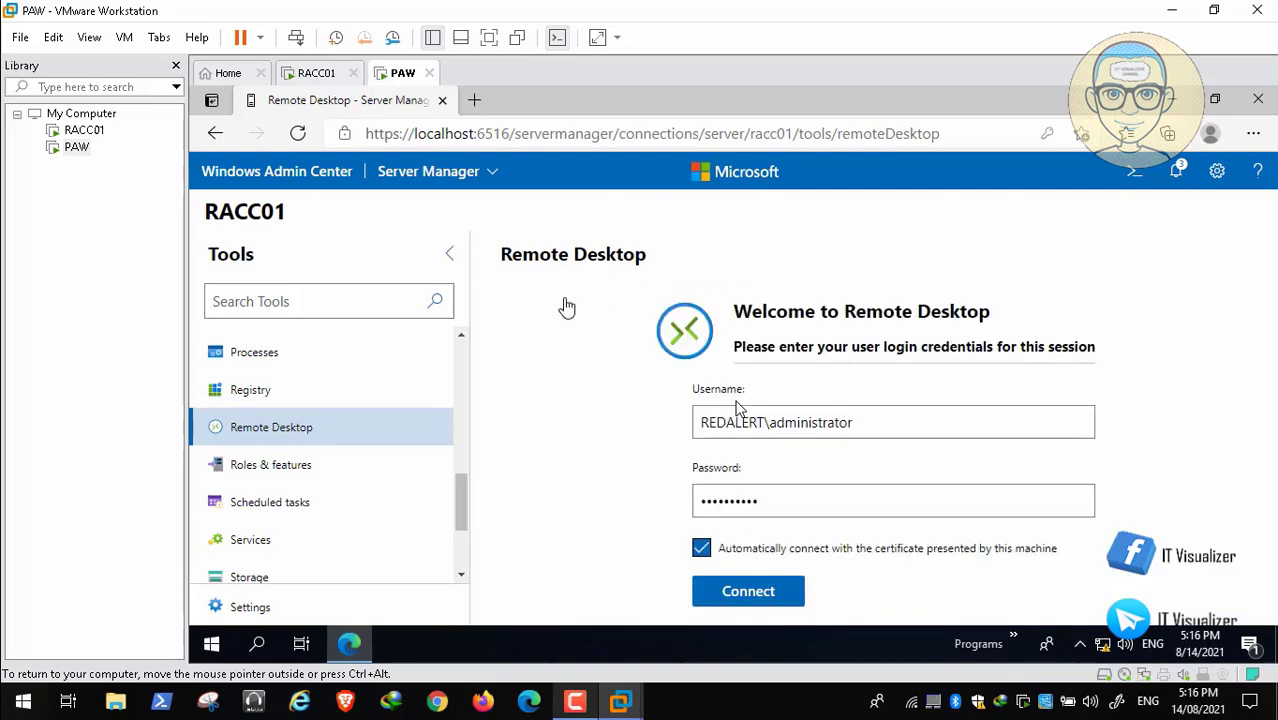
Open RACC01's Storage tool and save the Remote Desktop credentials in the browser.
click(282, 580)
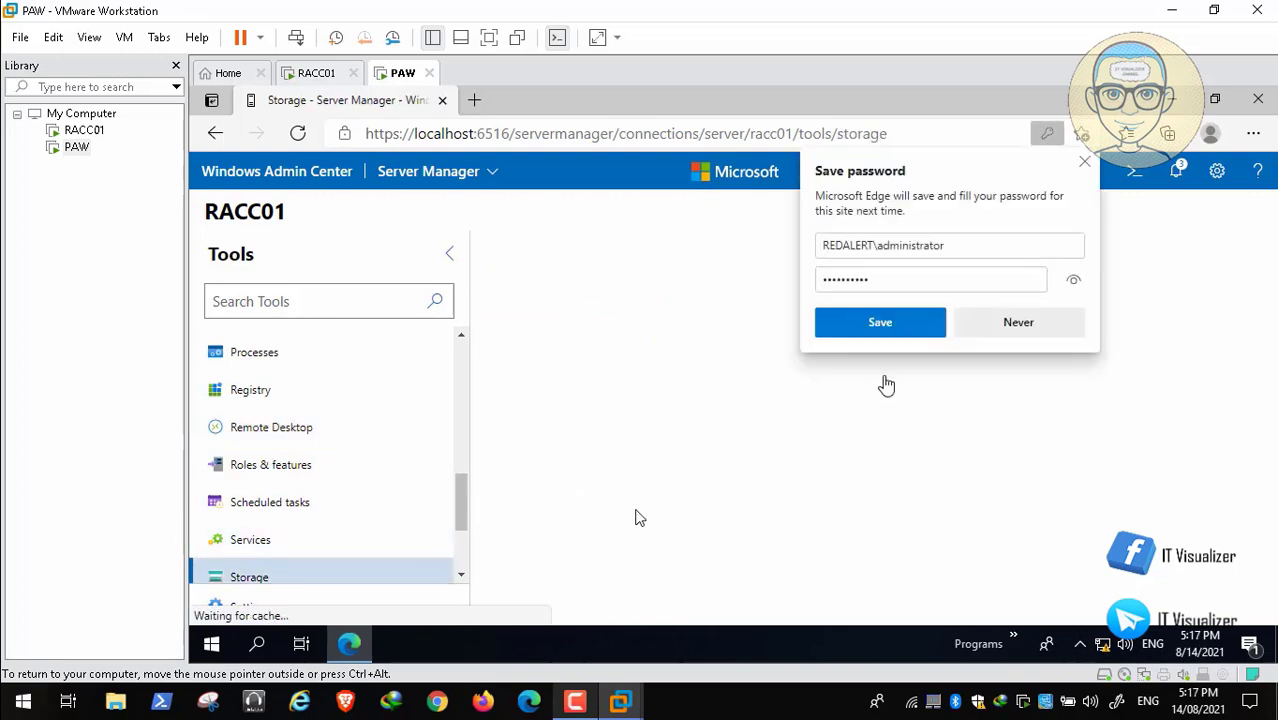
click(880, 324)
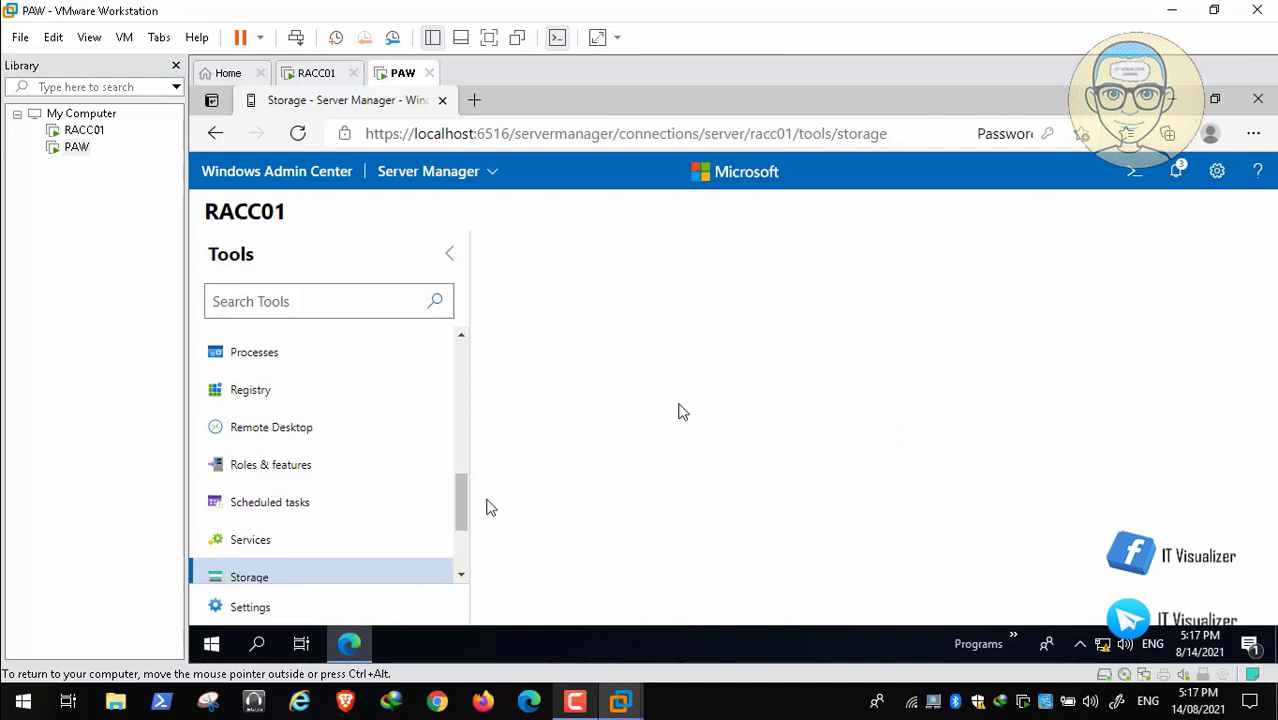
click(461, 578)
click(461, 578)
click(461, 578)
click(461, 578)
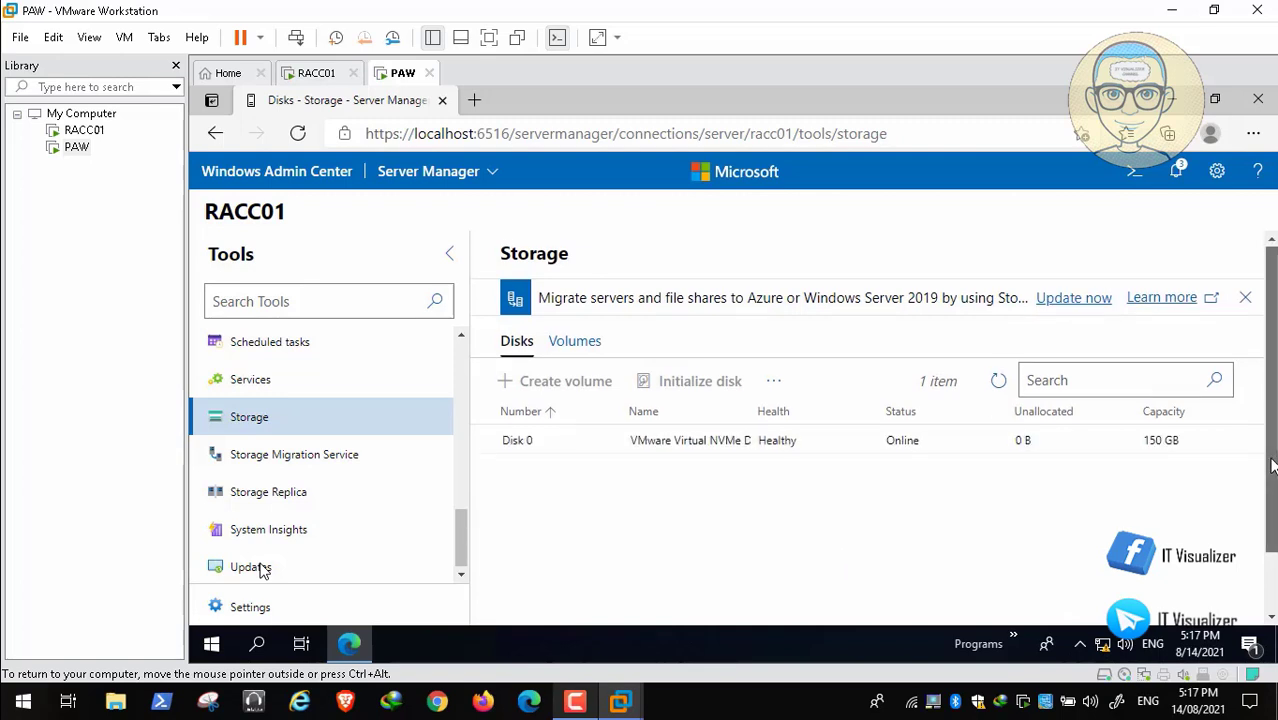
Examine the details of Disk 0 in RACC01's storage and select its Recovery volume.
drag(1272, 458, 1272, 507)
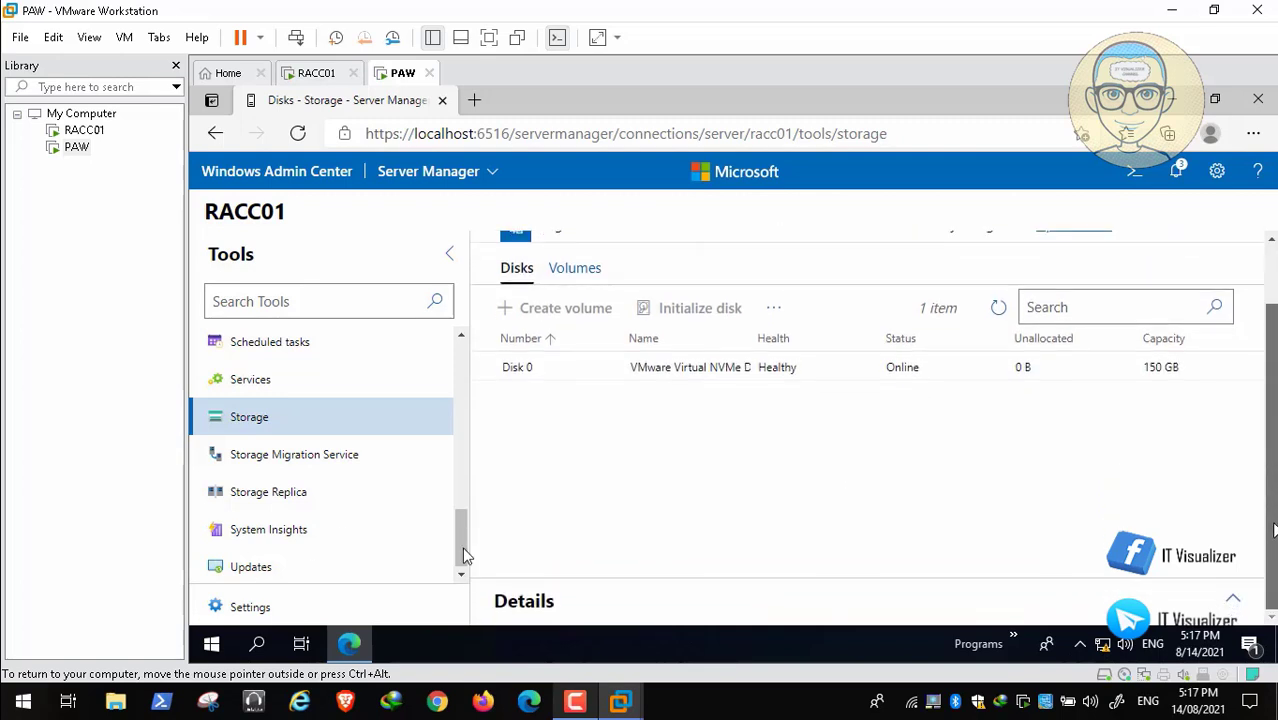
scroll(496, 465, up, 2)
click(626, 454)
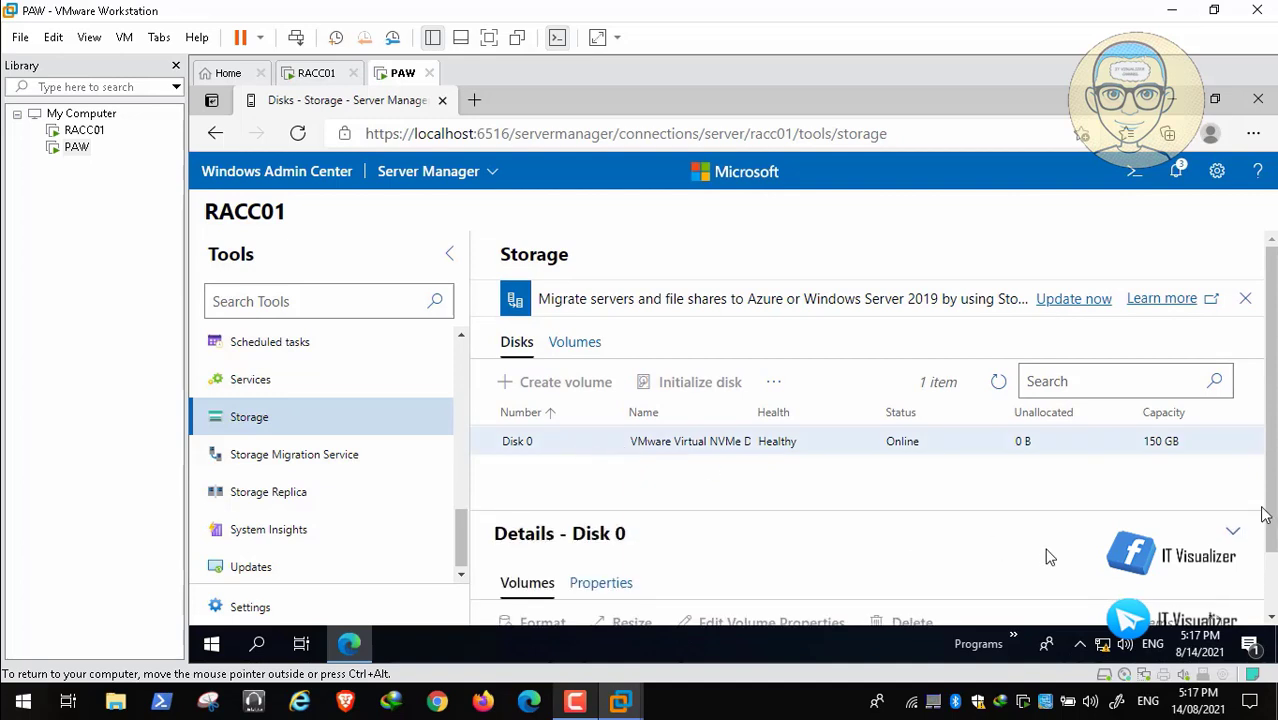
scroll(1105, 538, down, 1)
scroll(855, 555, down, 1)
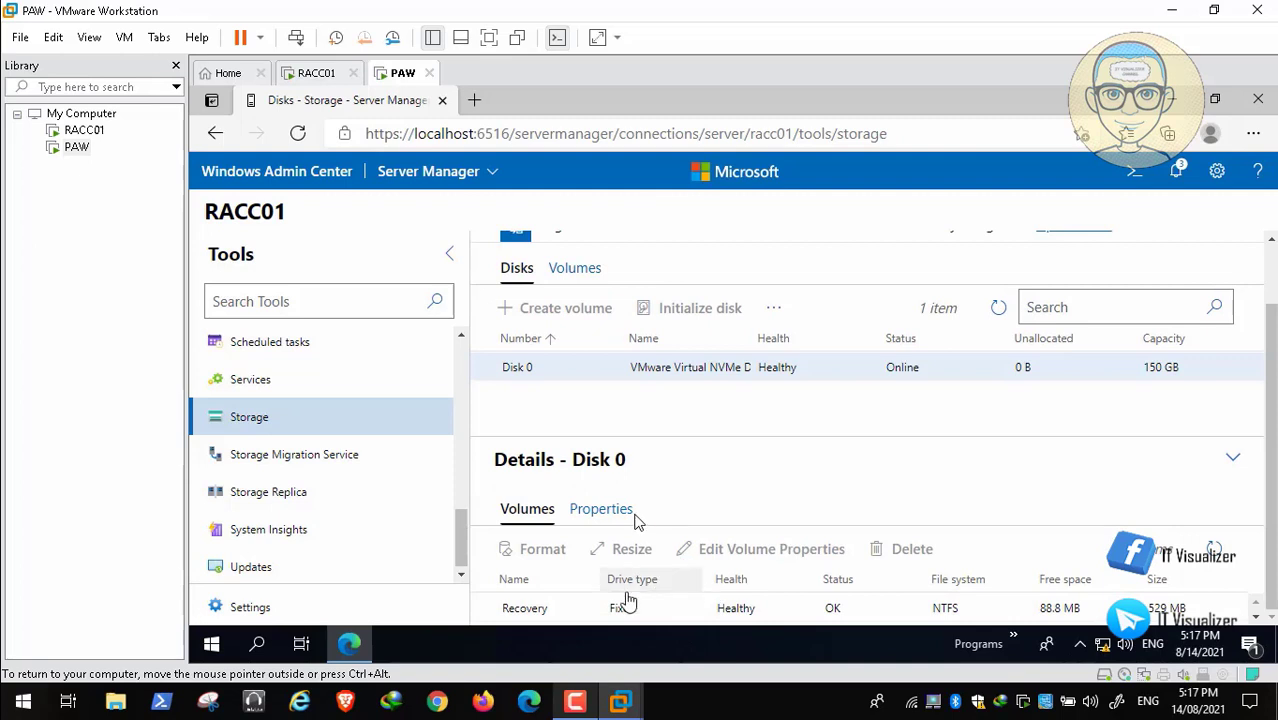
click(600, 606)
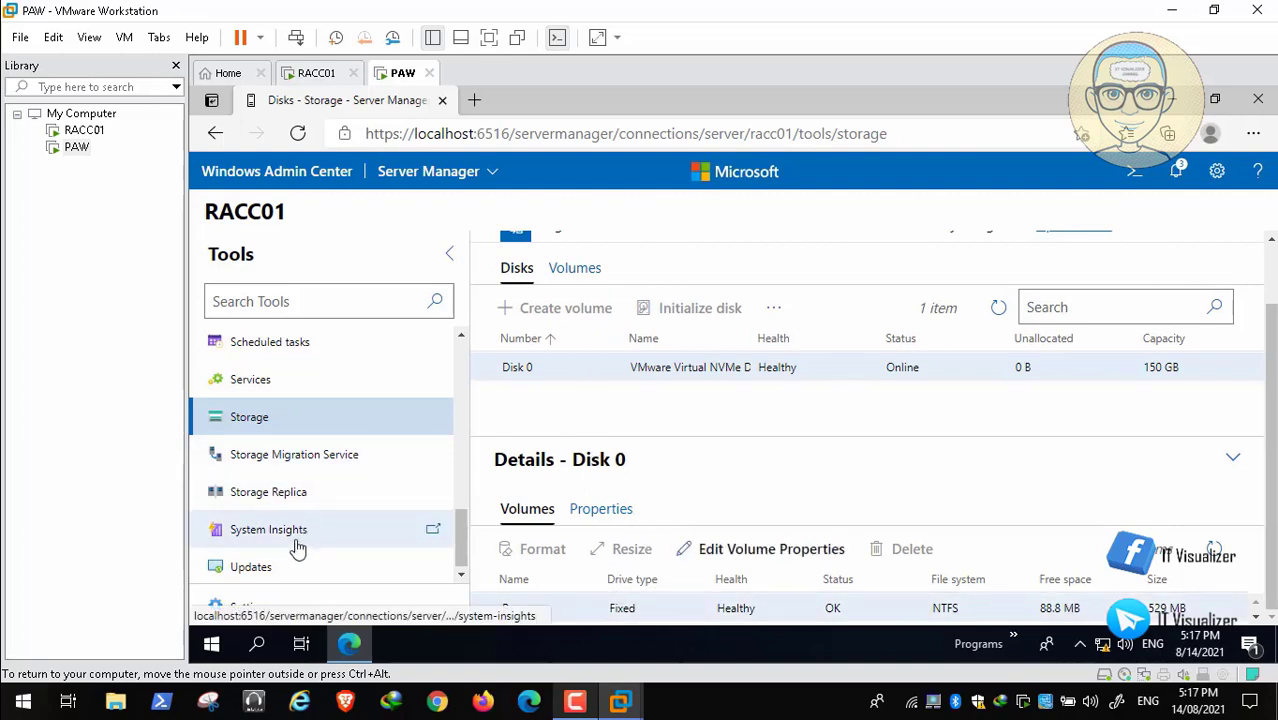
Check the updates available for RACC01 and open its Roles & features tool.
click(284, 571)
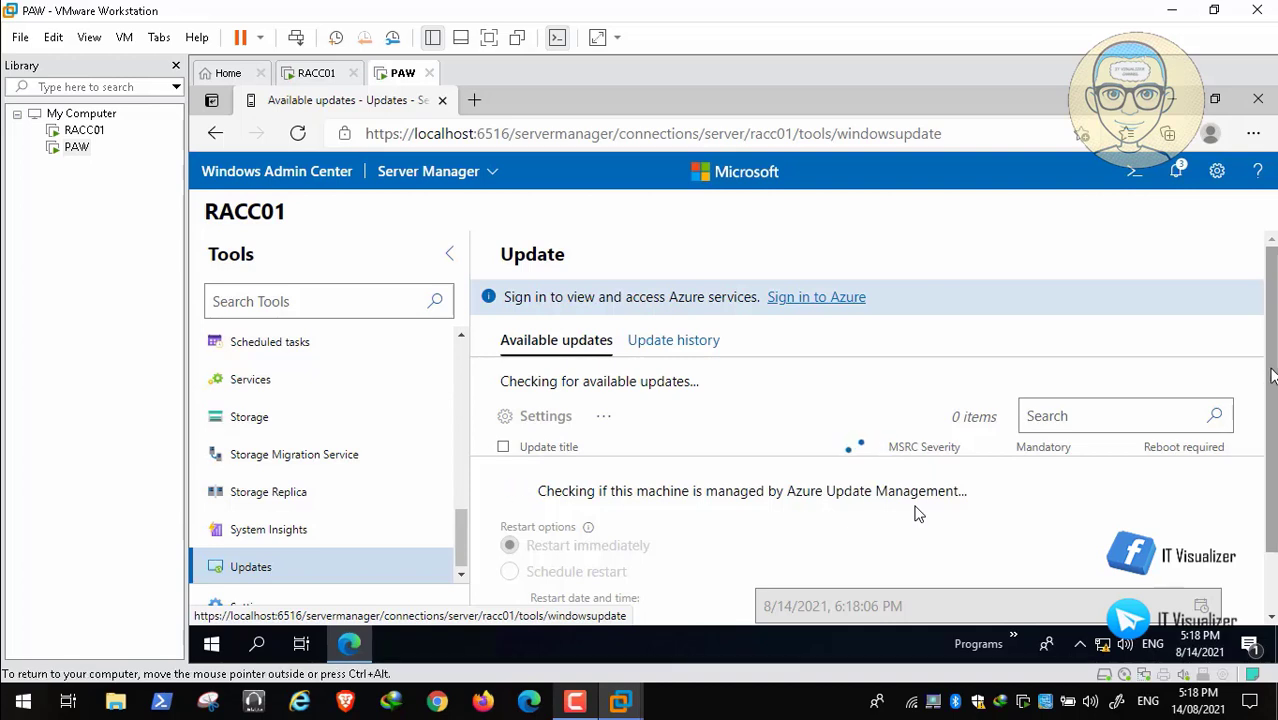
scroll(918, 514, down, 1)
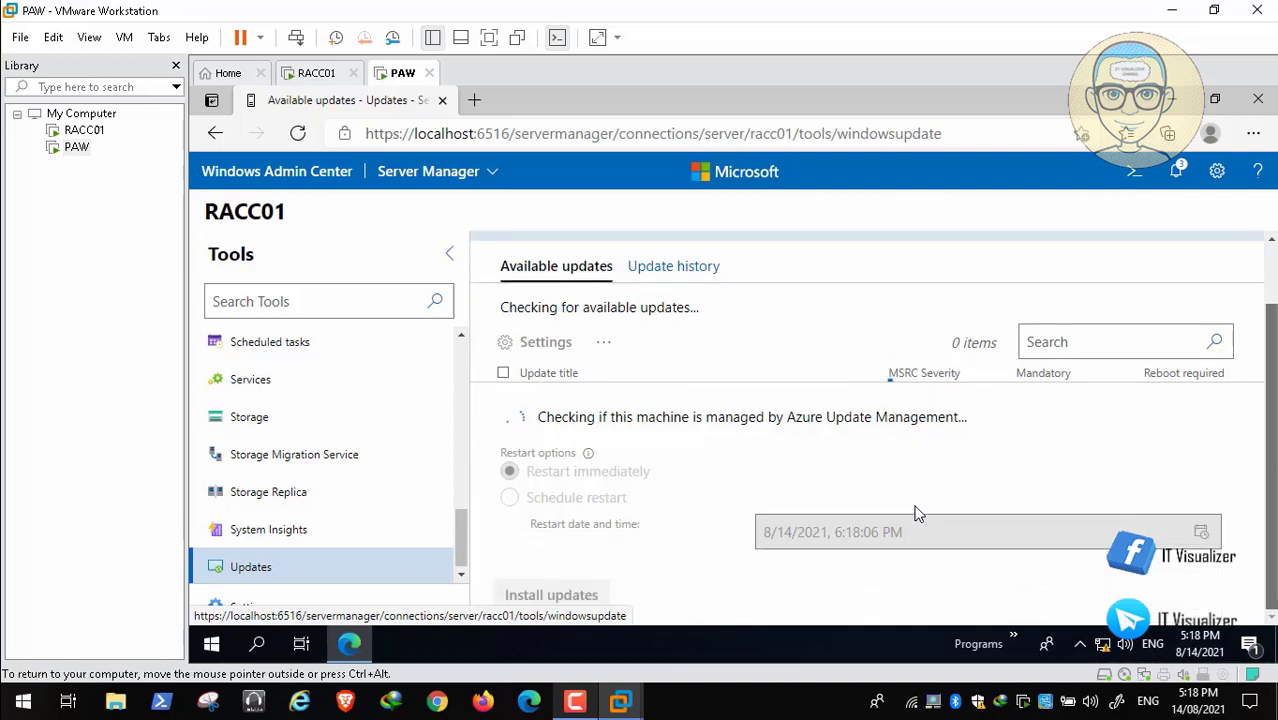
scroll(918, 514, up, 1)
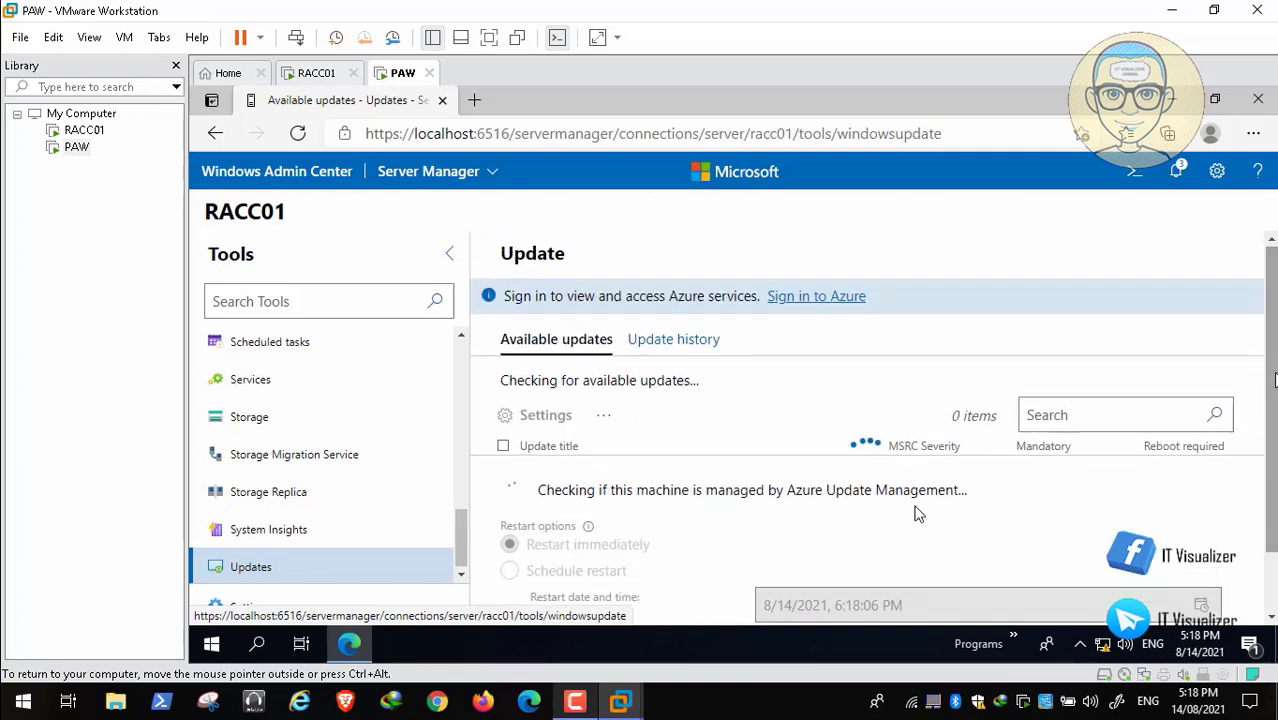
mouse_move(1268, 683)
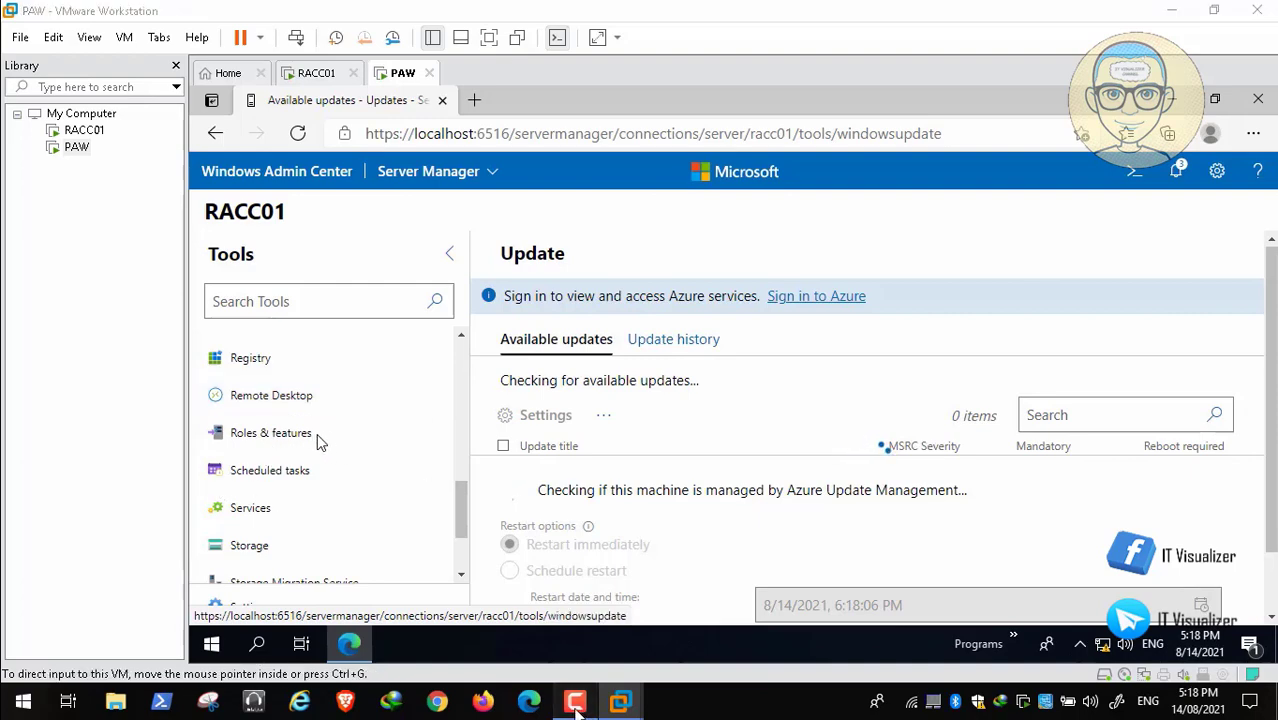
click(577, 703)
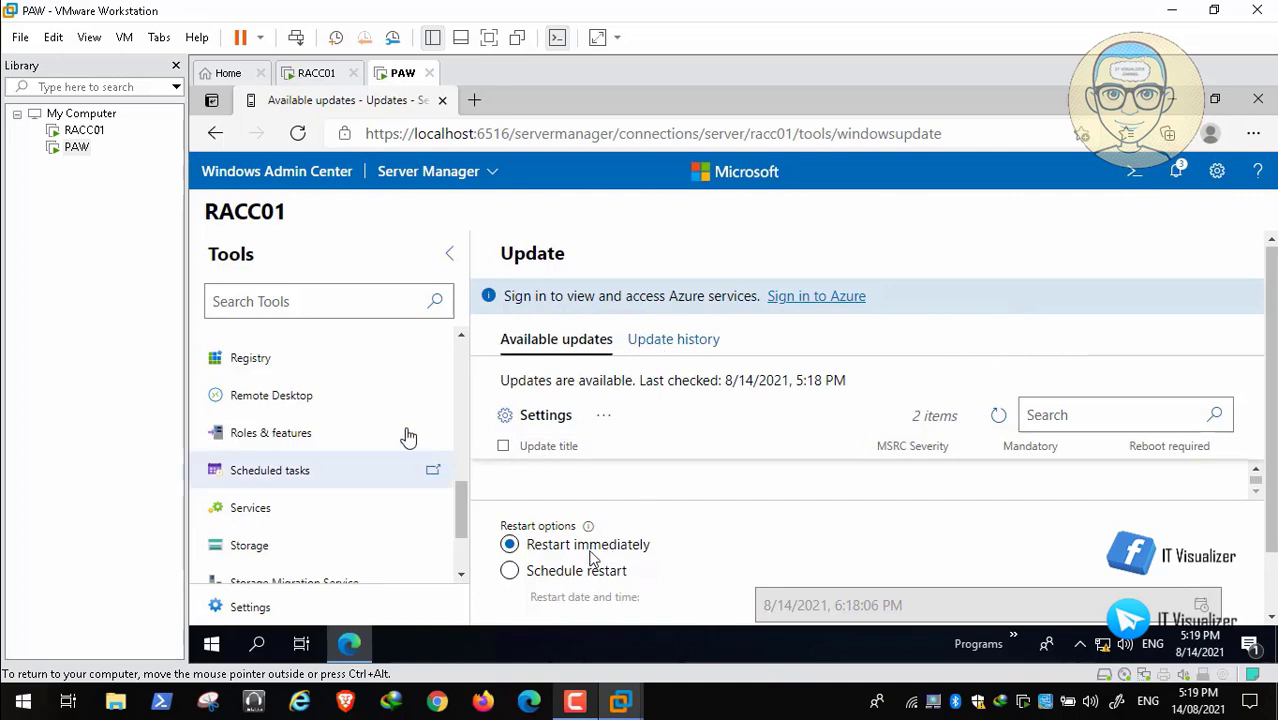
click(325, 450)
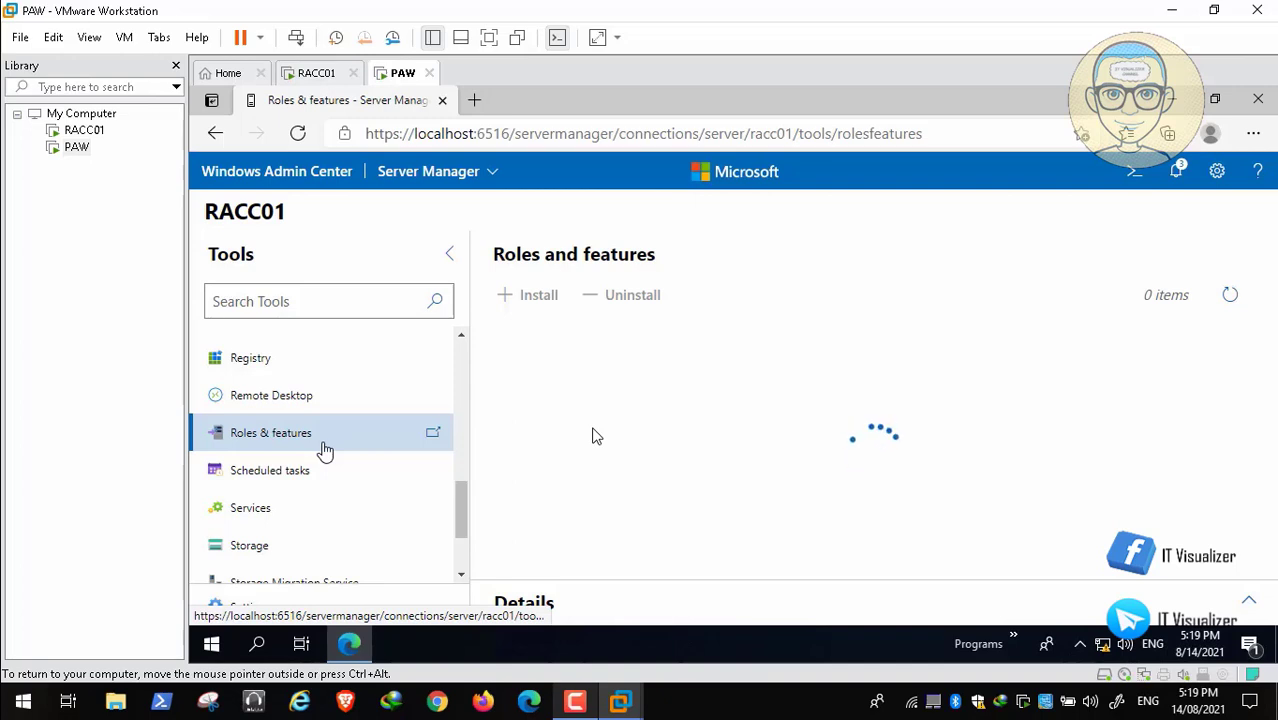
mouse_move(838, 700)
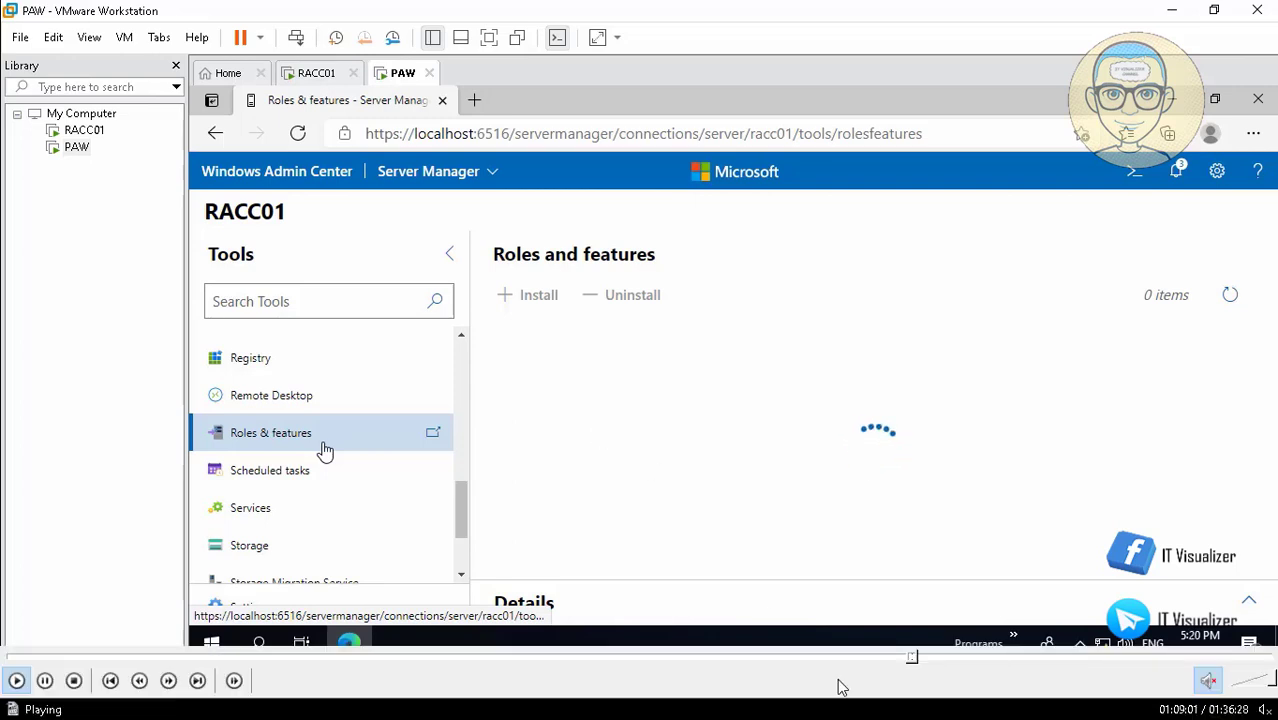
click(917, 657)
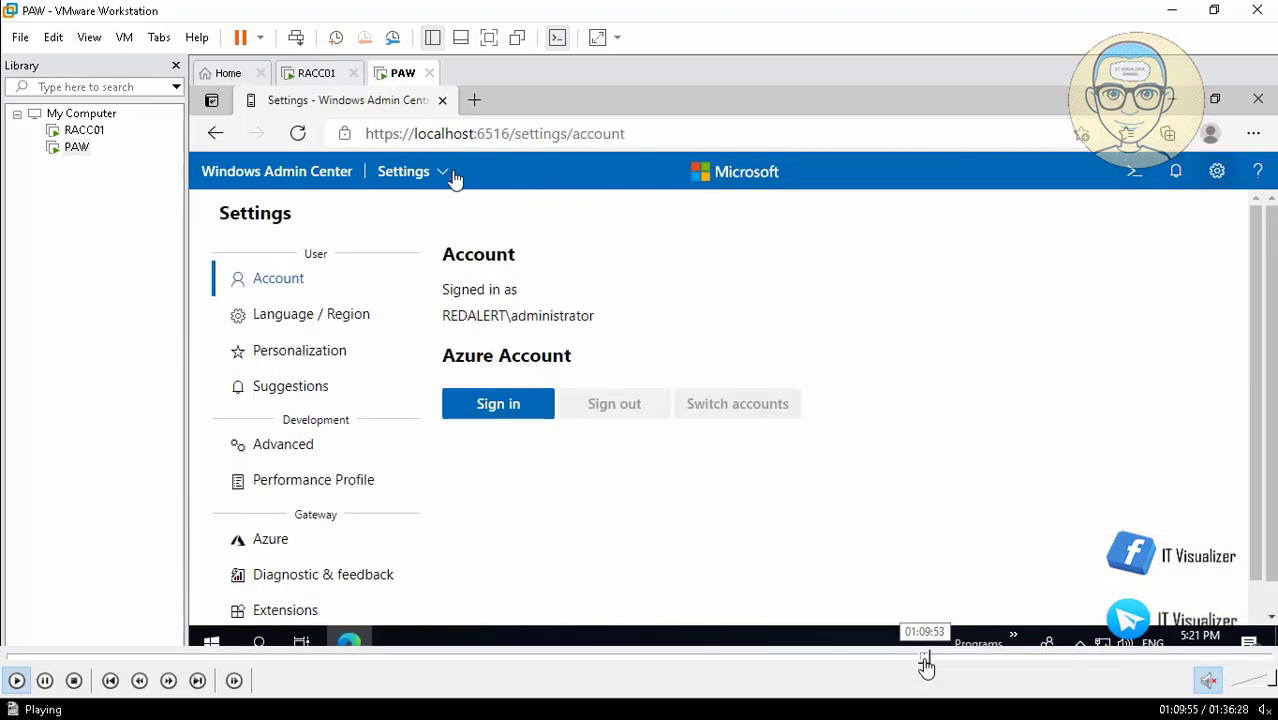
click(930, 657)
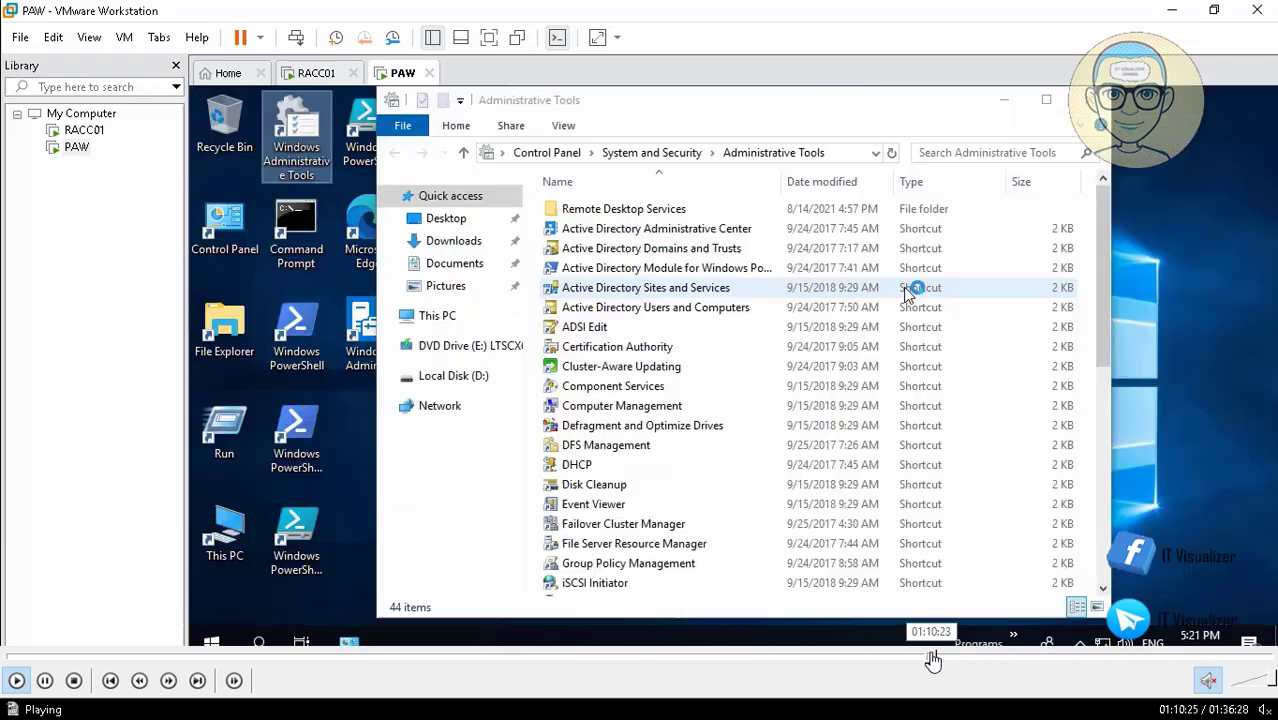
click(928, 658)
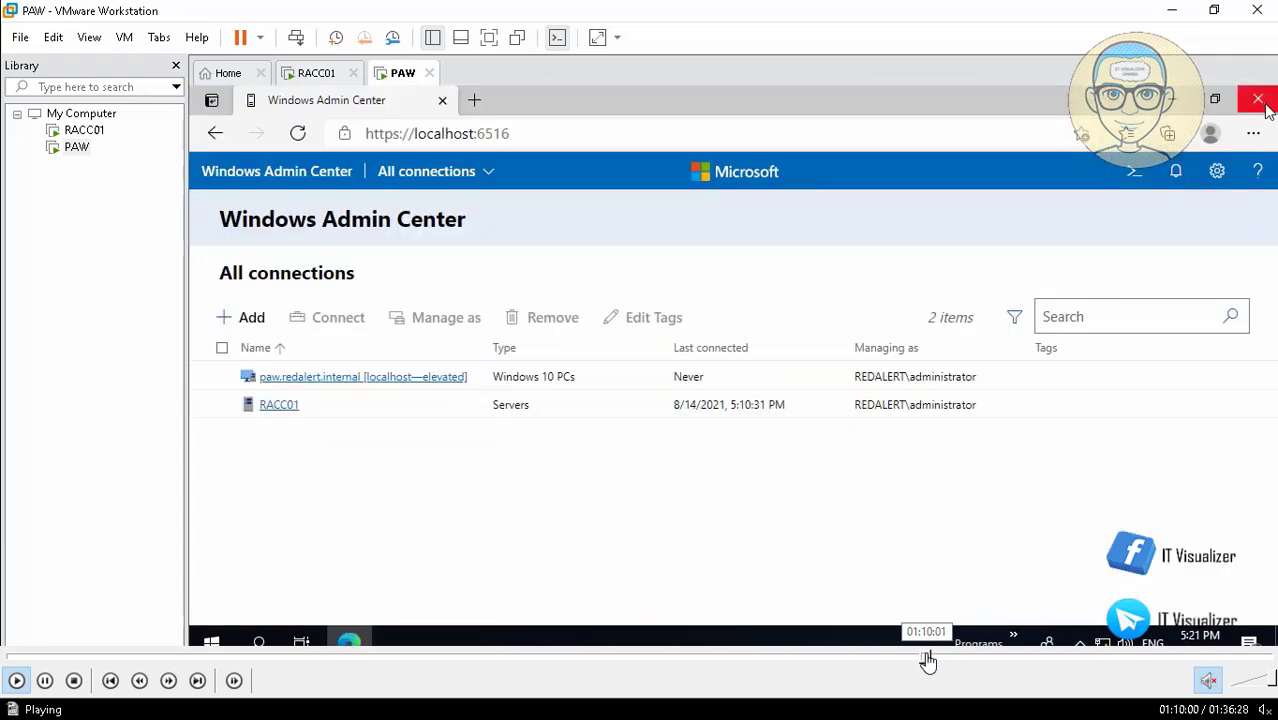
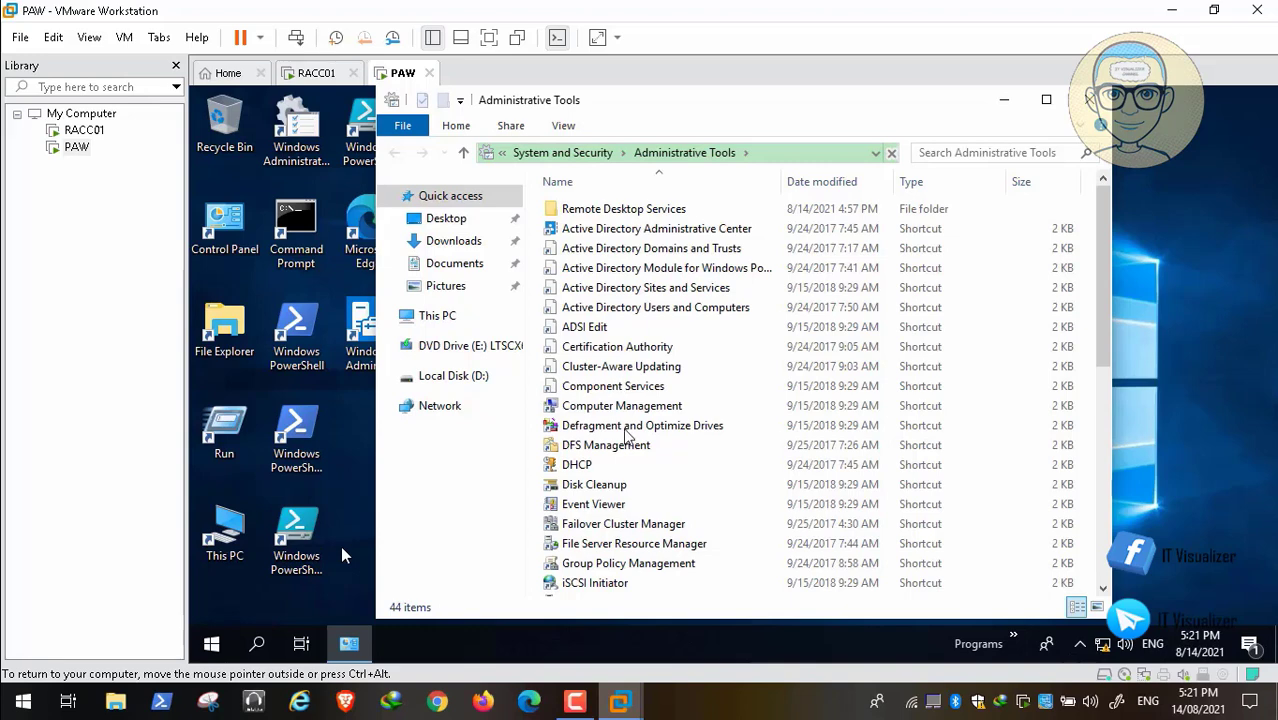
key(space)
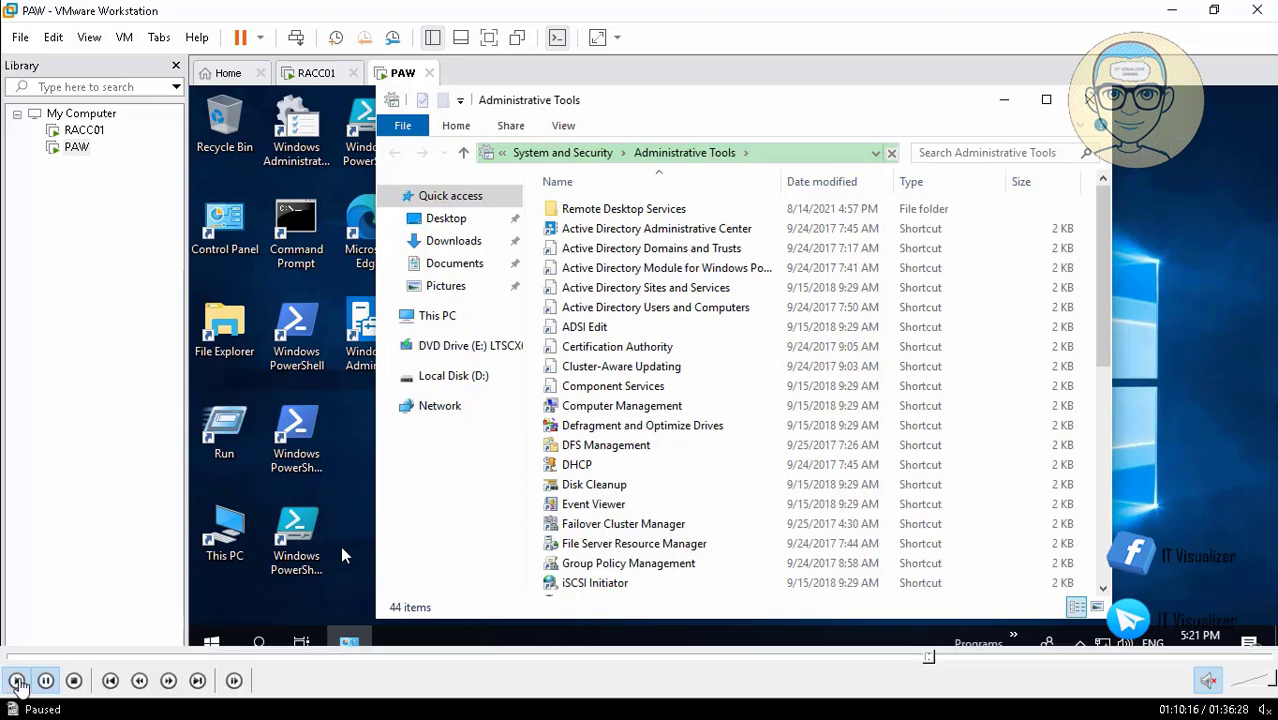
key(space)
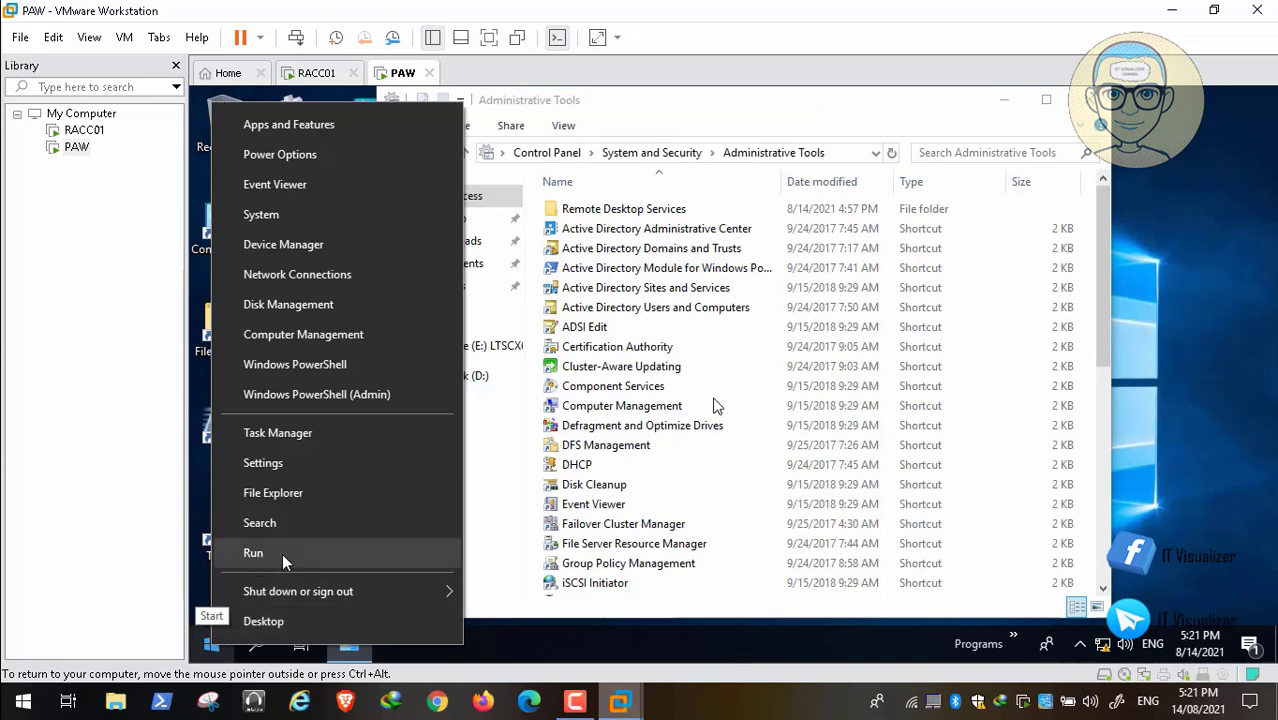
Open an empty Microsoft Management Console on PAW and maximize its window.
key(super+r)
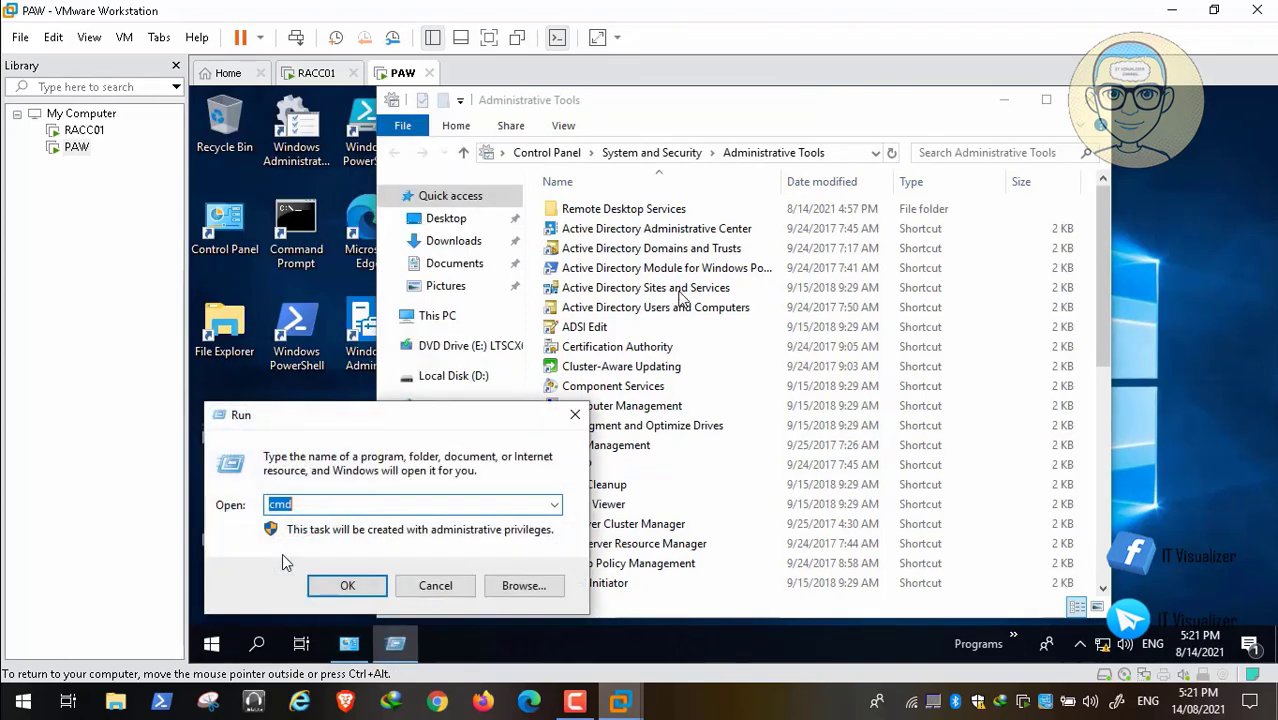
key(Return)
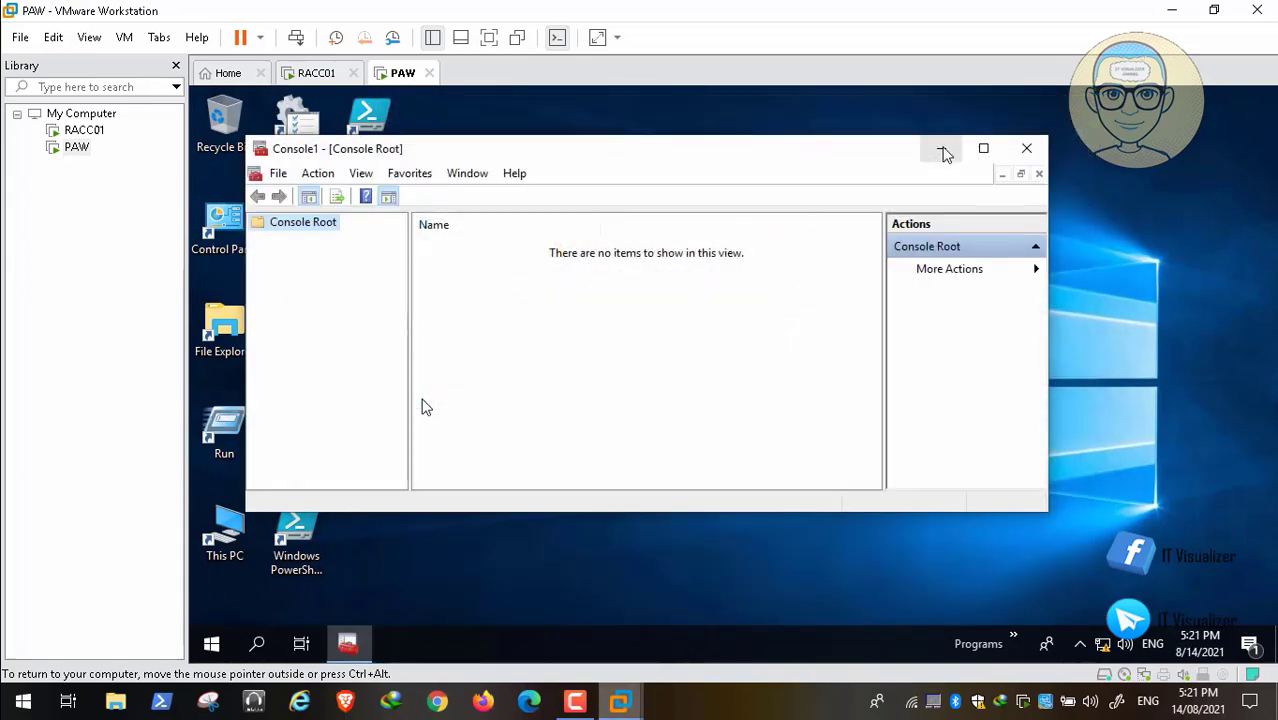
click(981, 149)
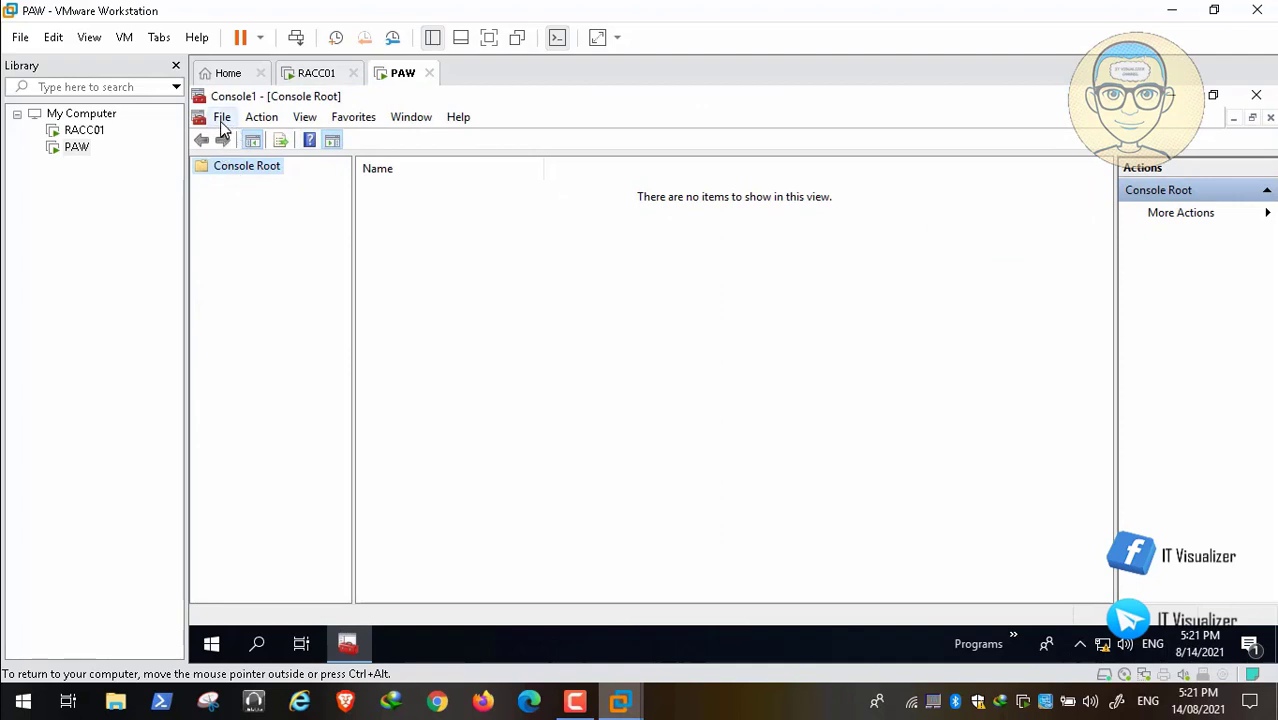
Add the Active Directory Users and Computers snap-in to the console's selected snap-ins.
click(223, 118)
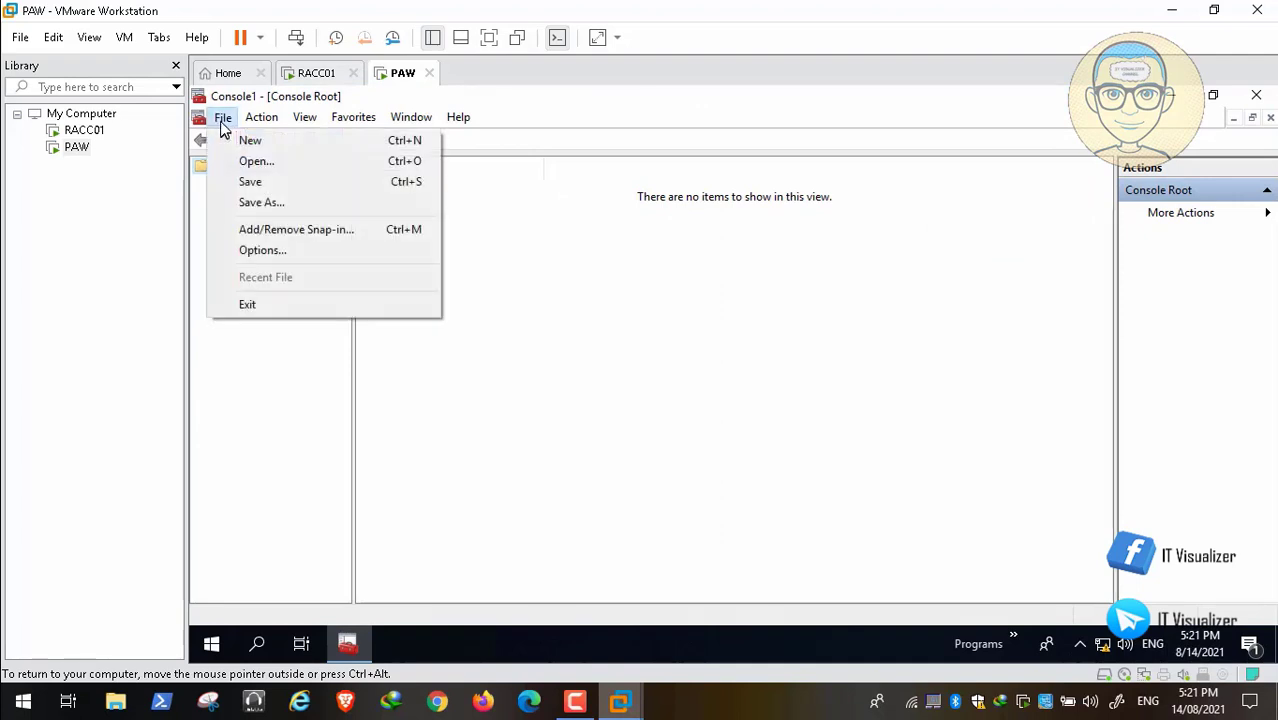
click(285, 230)
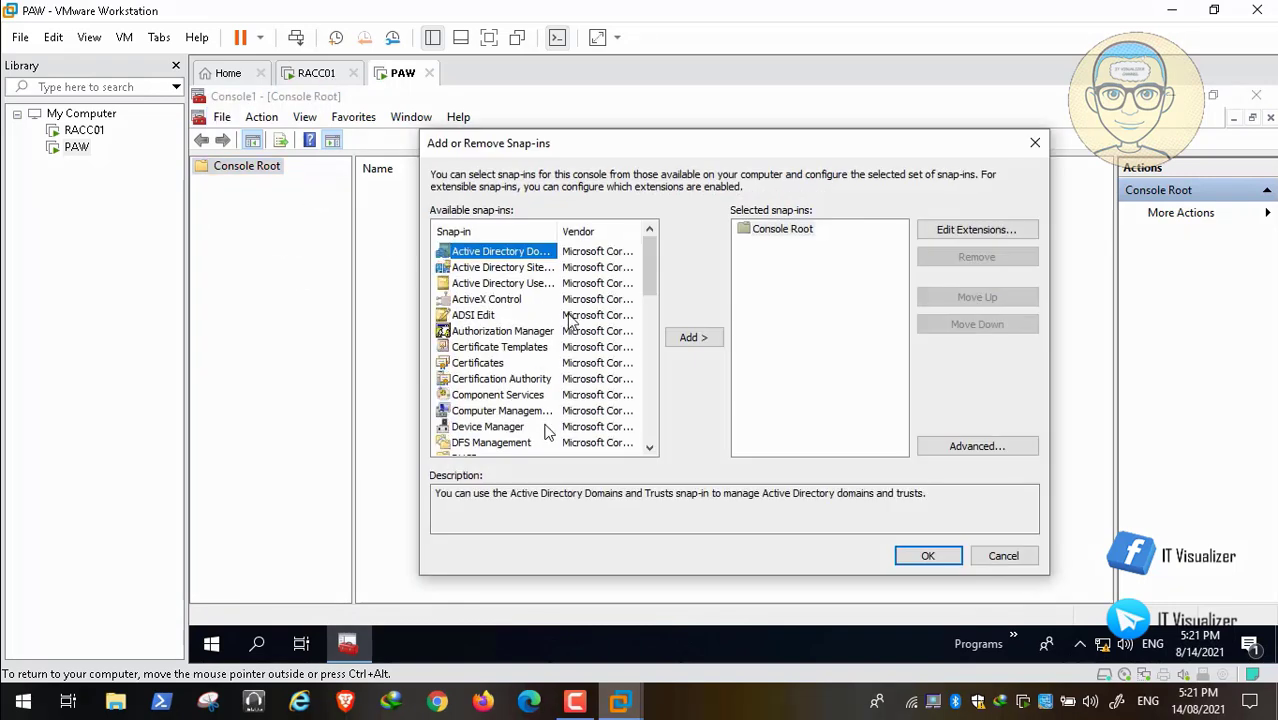
click(527, 284)
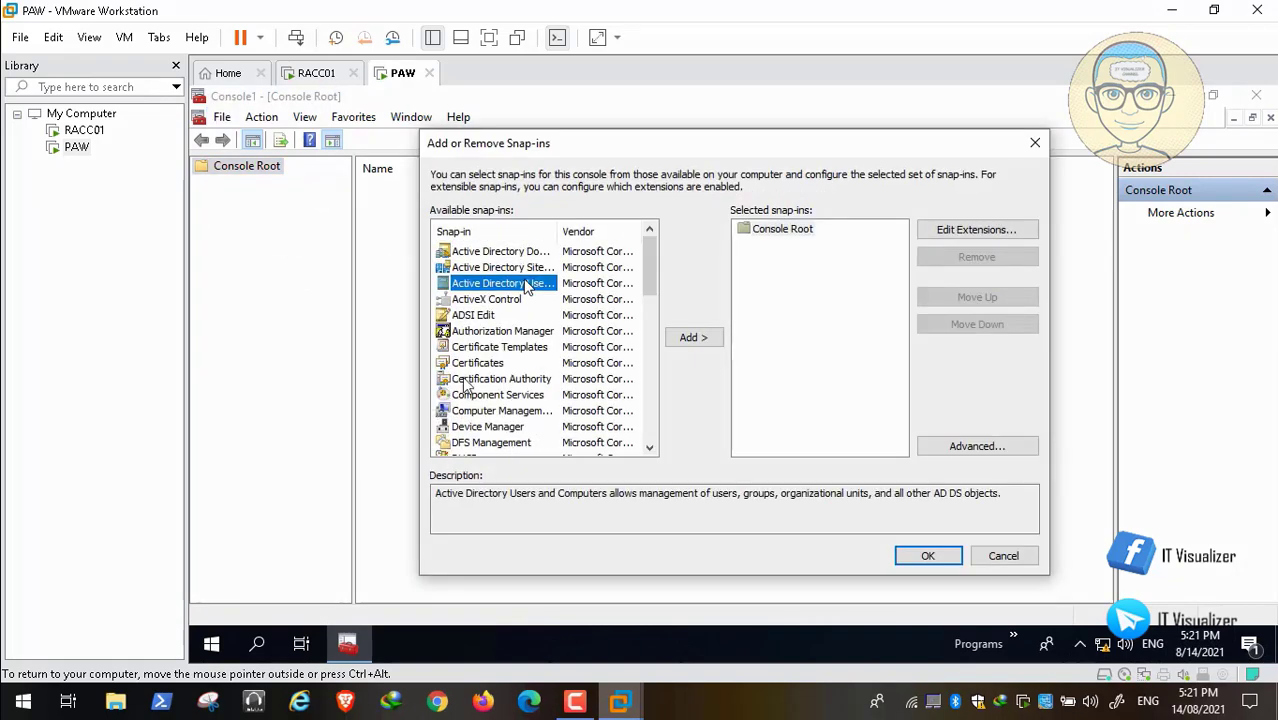
click(690, 340)
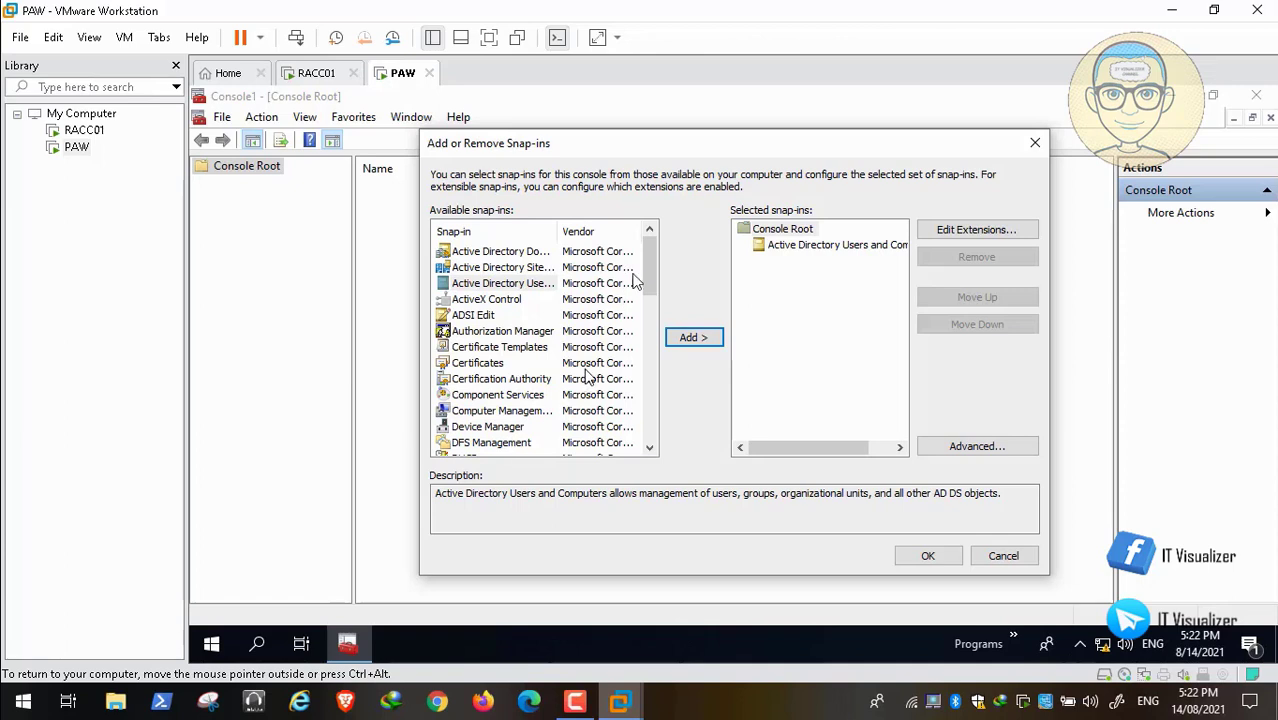
Add the Group Policy Management snap-in, review the remaining available snap-ins and apply the selection to the console.
drag(648, 275, 648, 314)
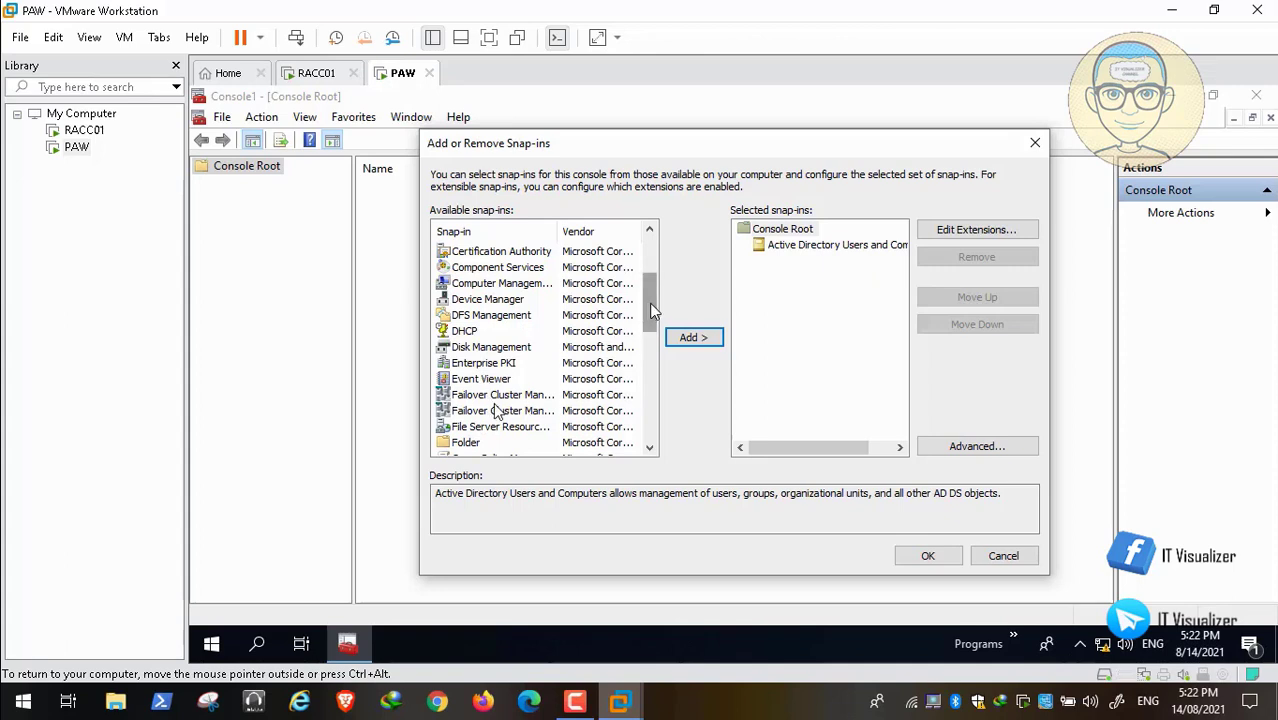
drag(649, 303, 648, 338)
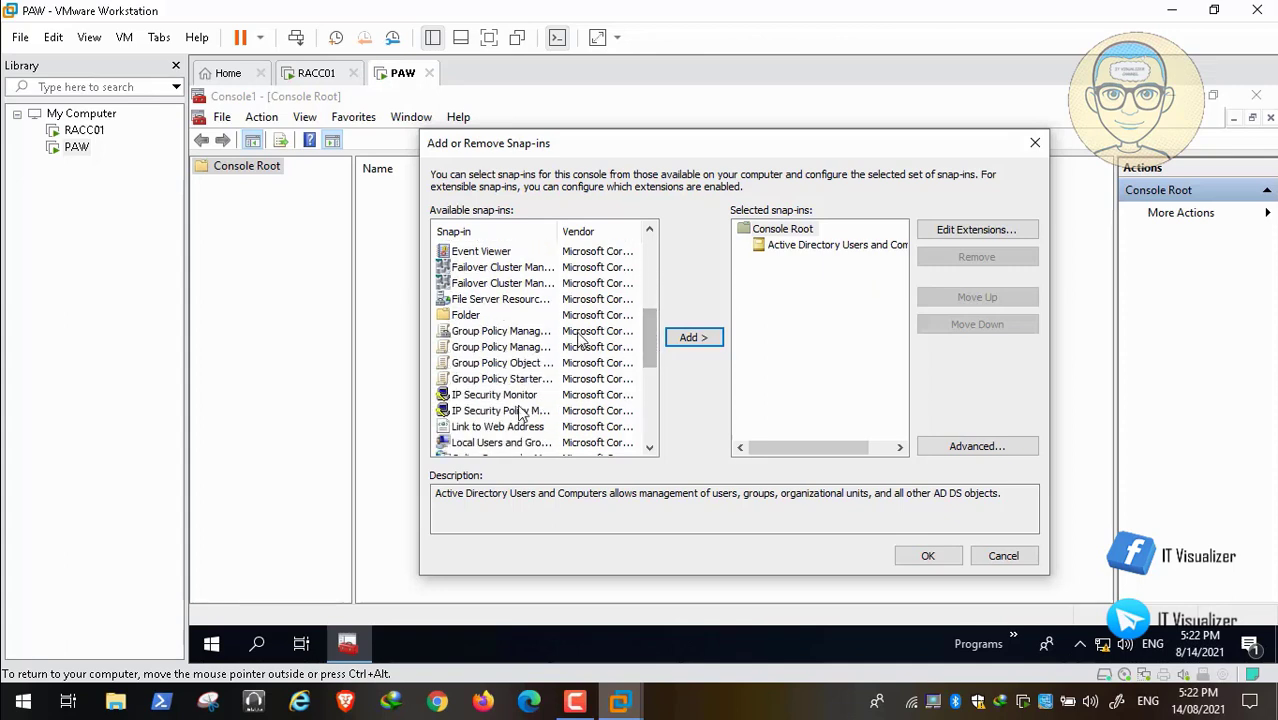
click(515, 333)
click(693, 338)
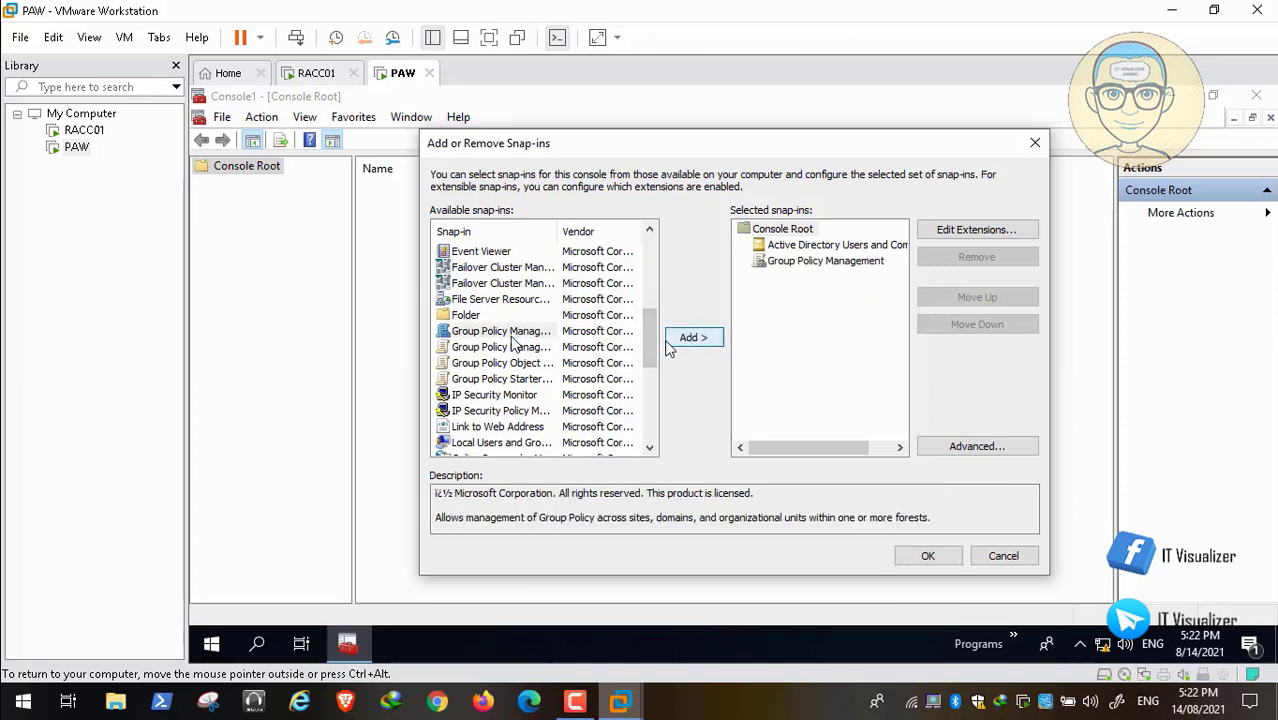
drag(651, 345, 651, 370)
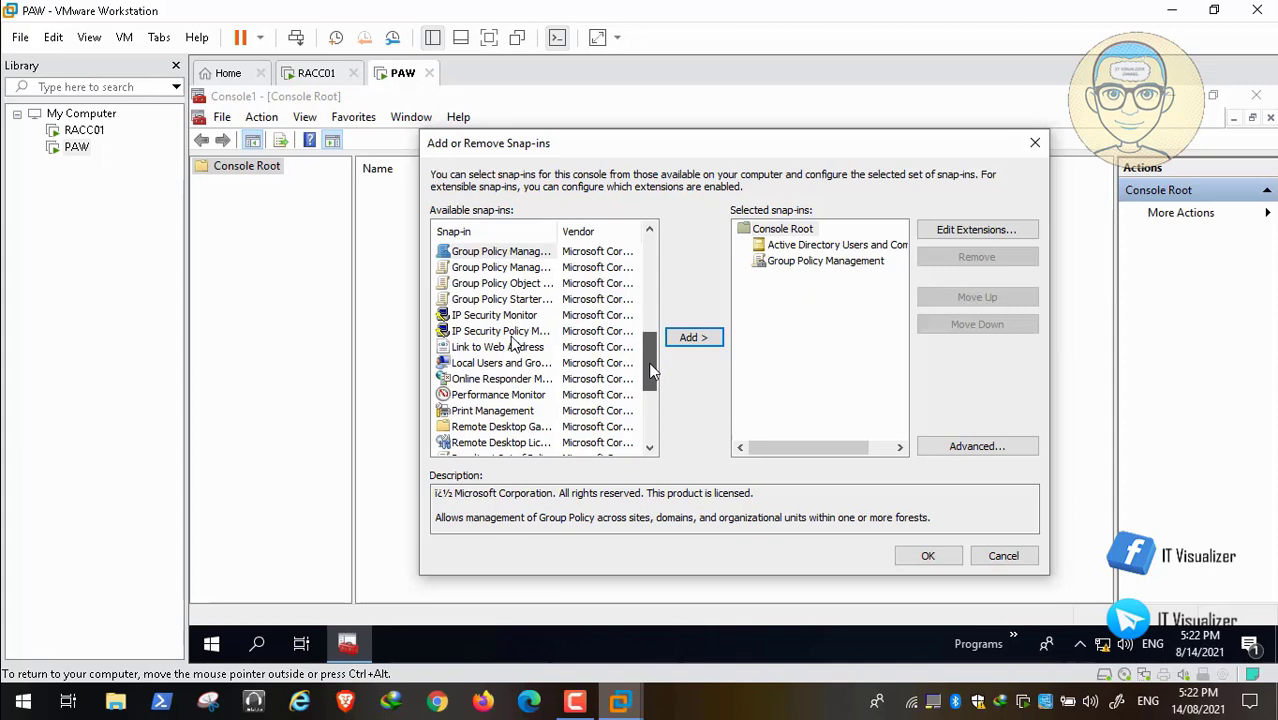
drag(650, 364, 646, 424)
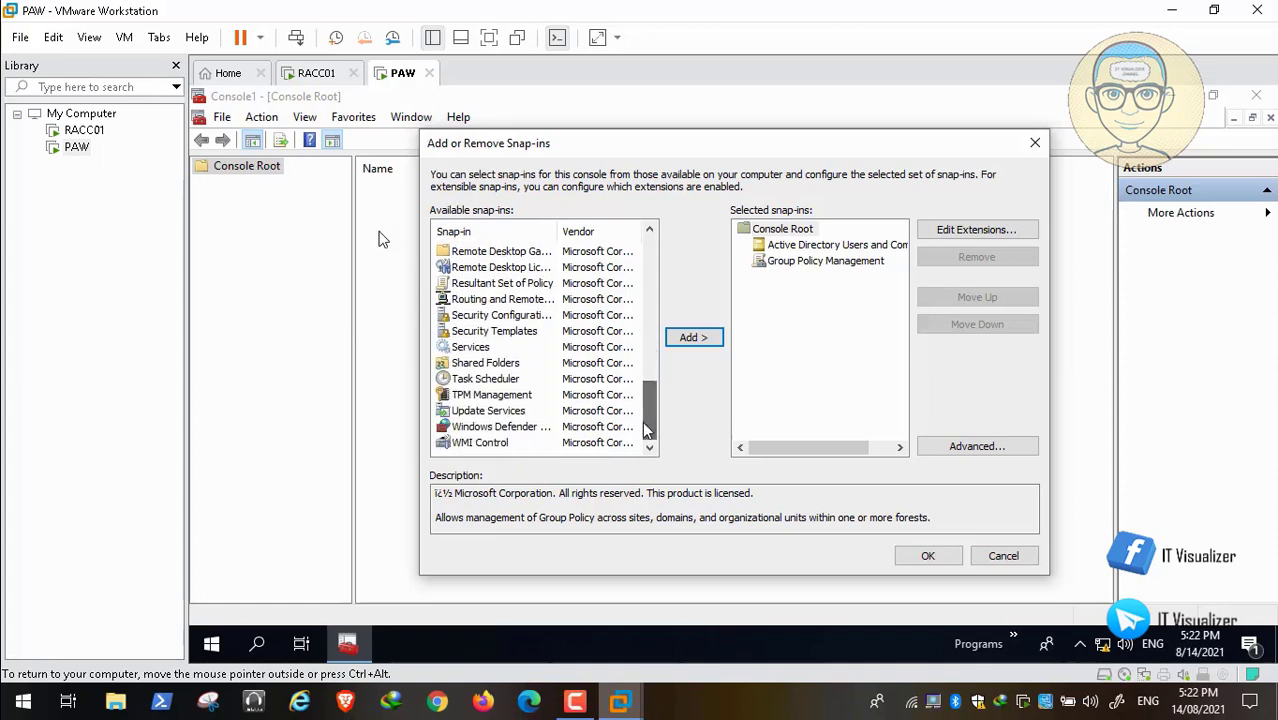
click(484, 346)
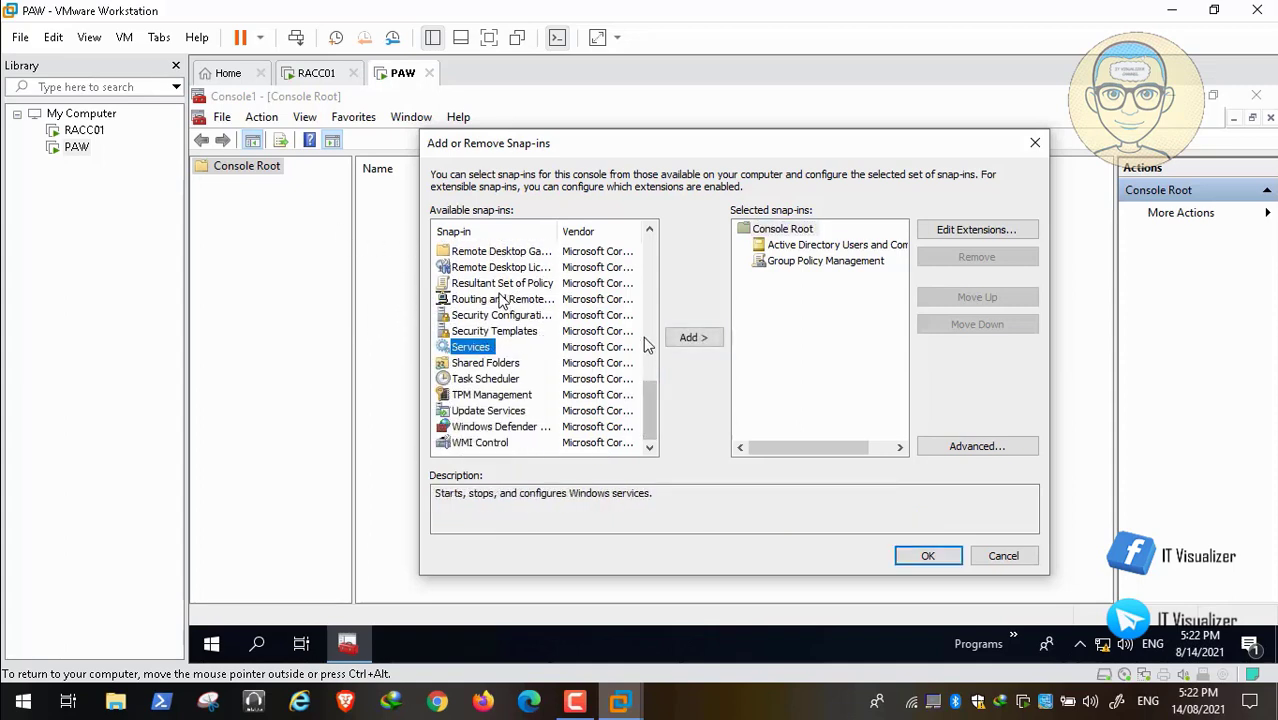
drag(650, 415, 647, 251)
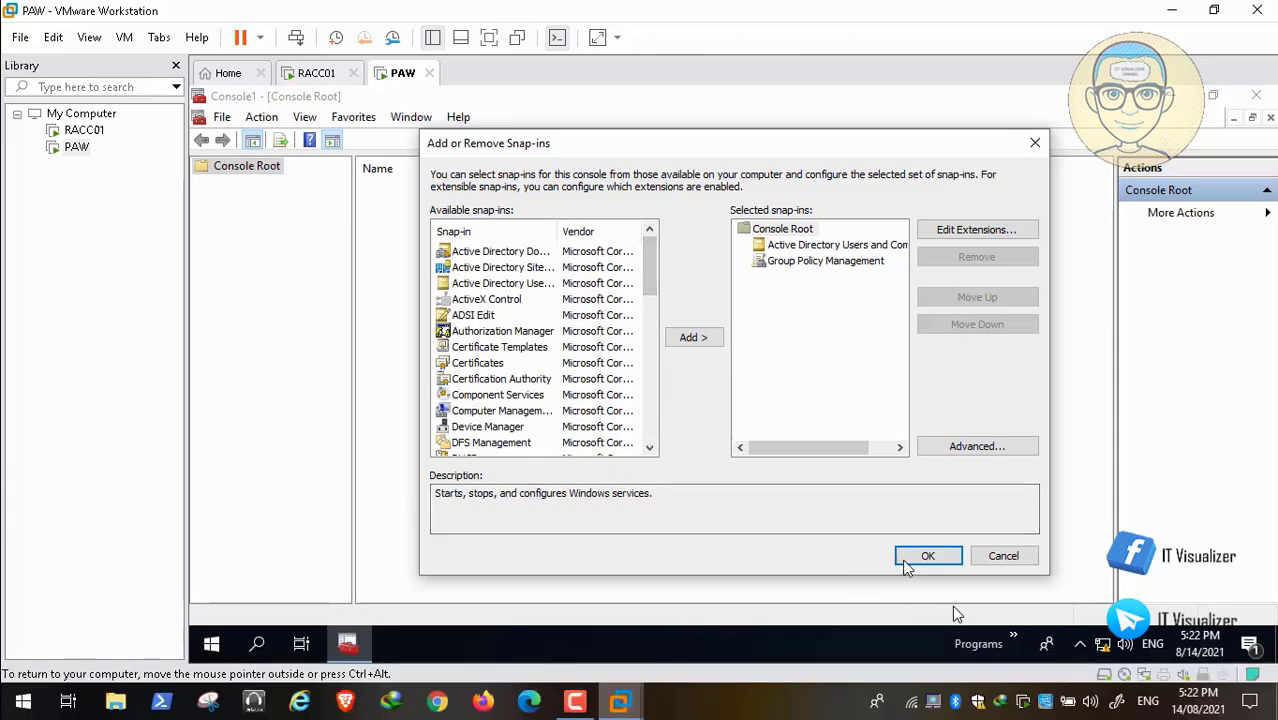
click(928, 556)
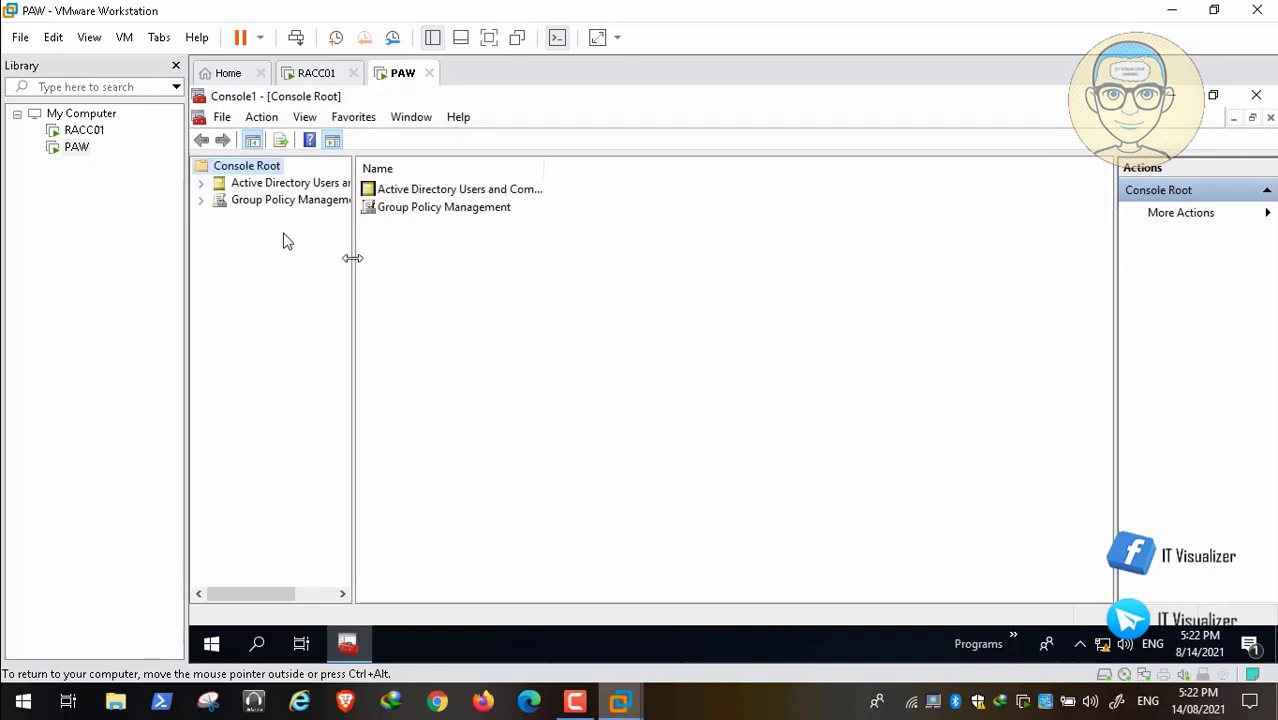
Widen the console tree and expand the RedAlert.Internal domain and the Group Policy Management forest to view their contents.
drag(352, 258, 416, 258)
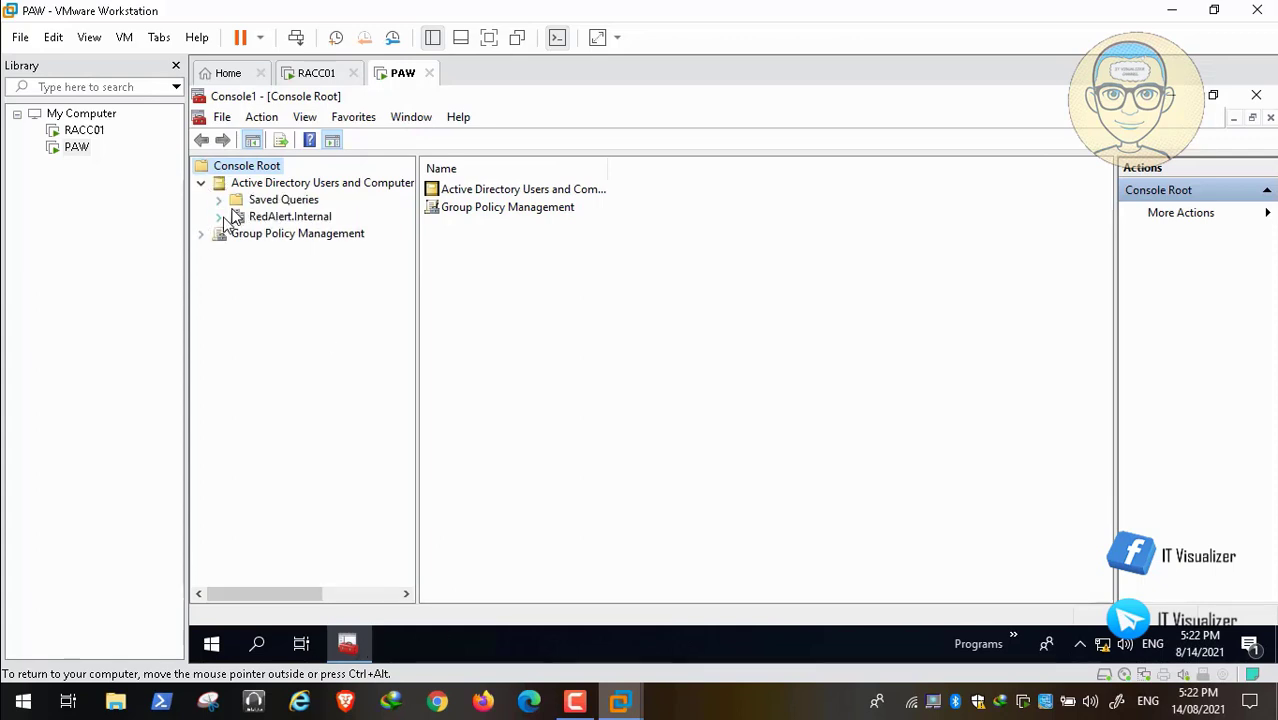
click(220, 216)
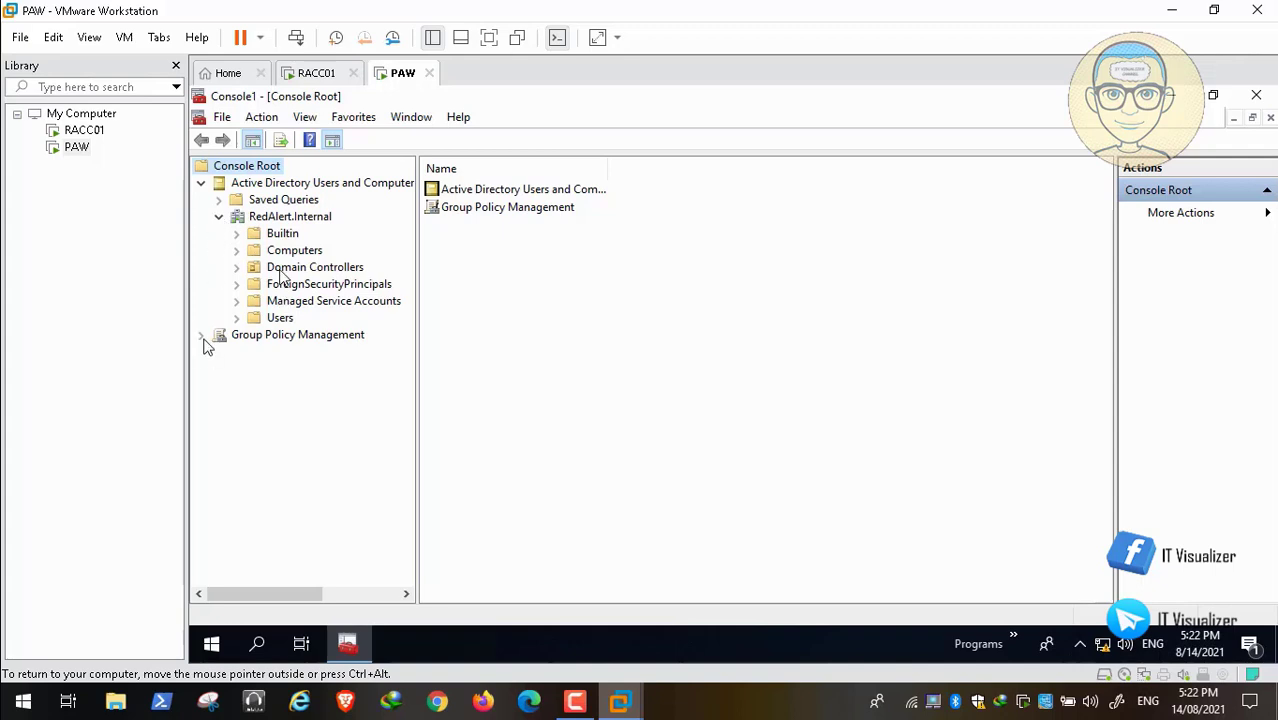
click(203, 337)
click(219, 354)
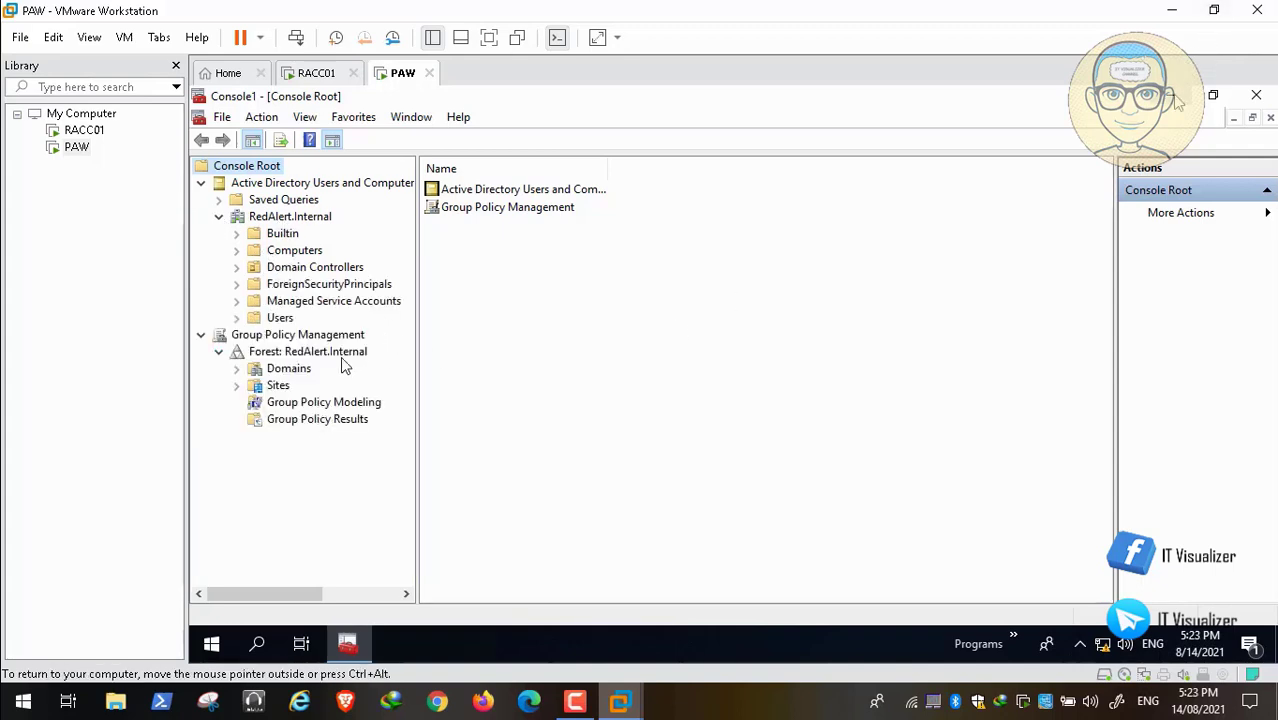
Minimize the console and open the Windows Administrative Tools folder from the desktop.
click(1172, 96)
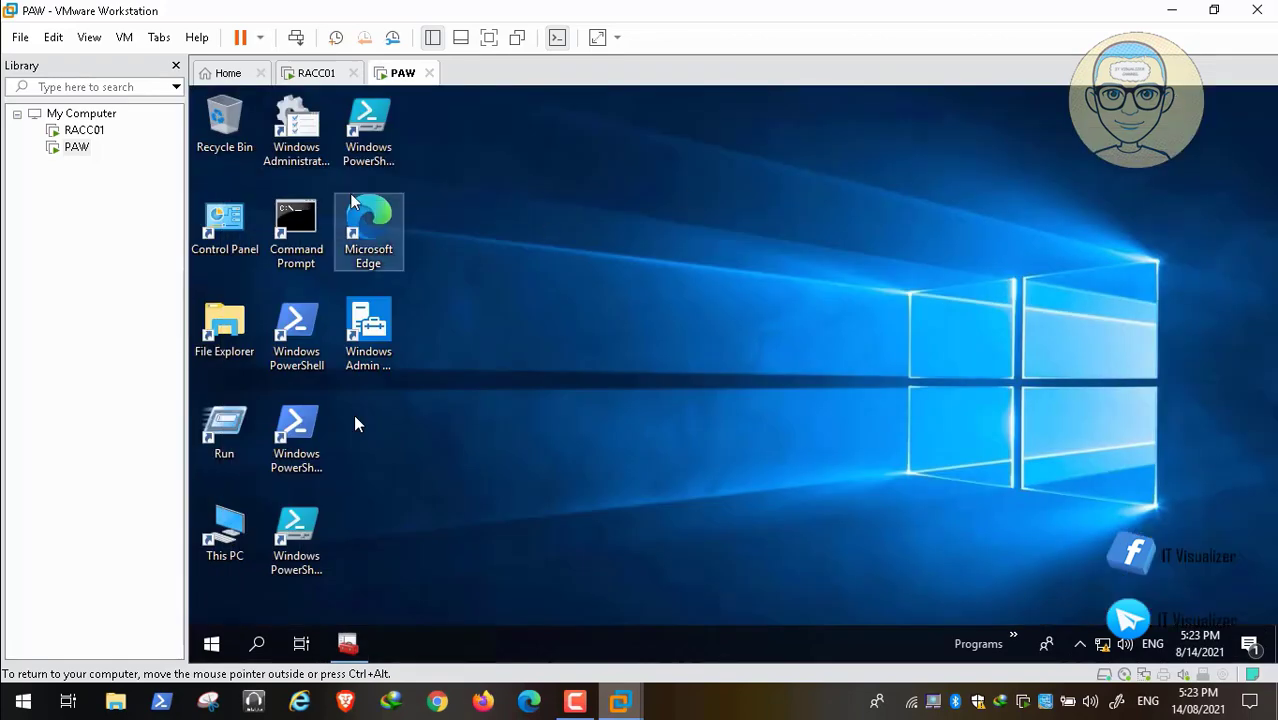
double_click(313, 150)
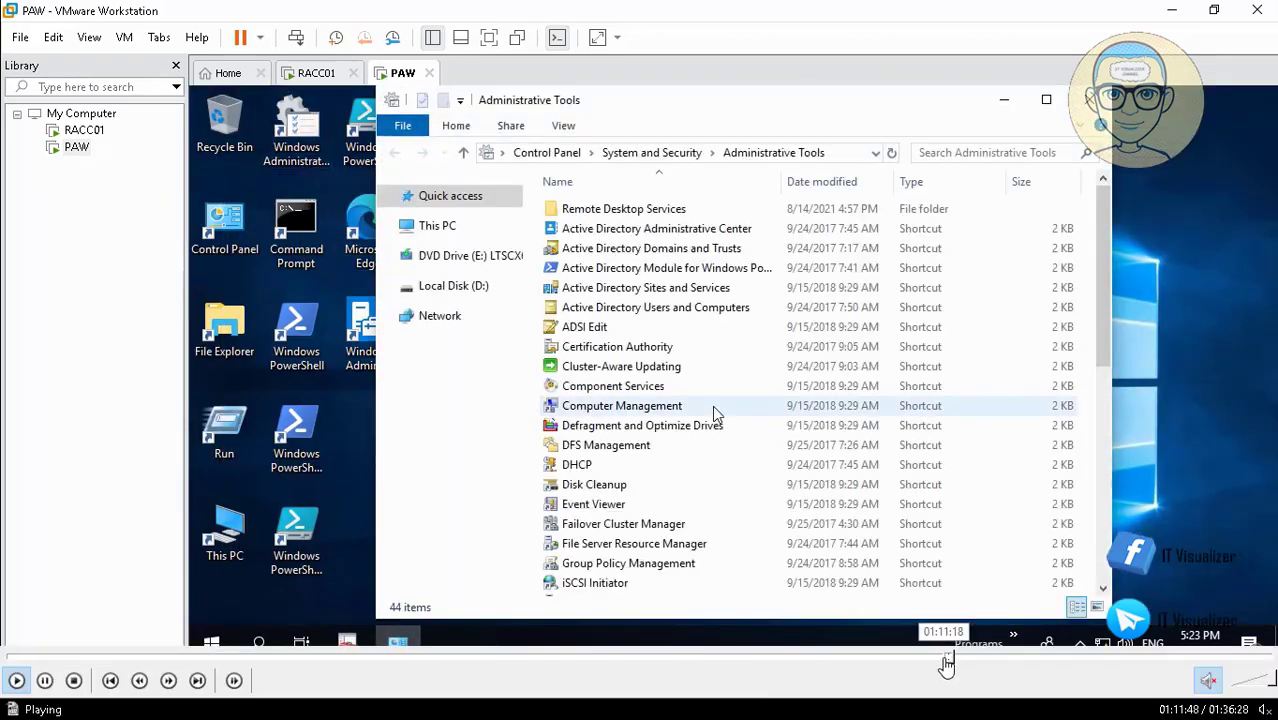
click(958, 657)
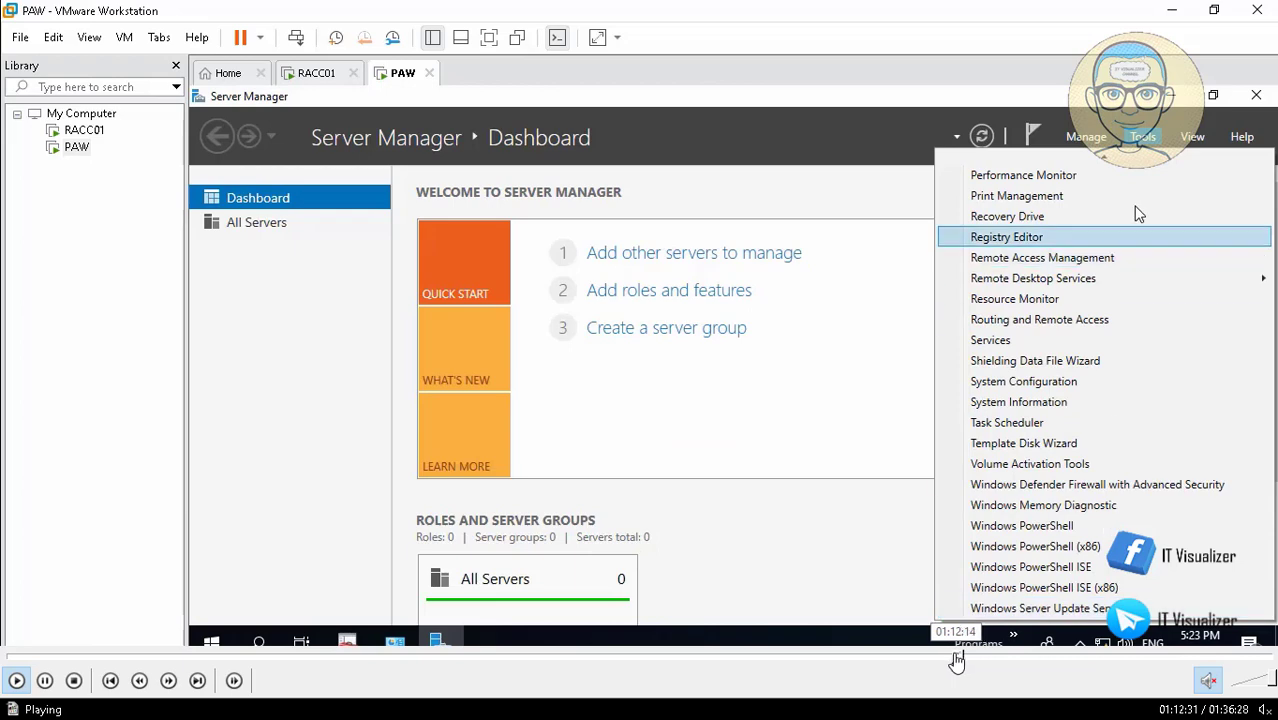
click(956, 659)
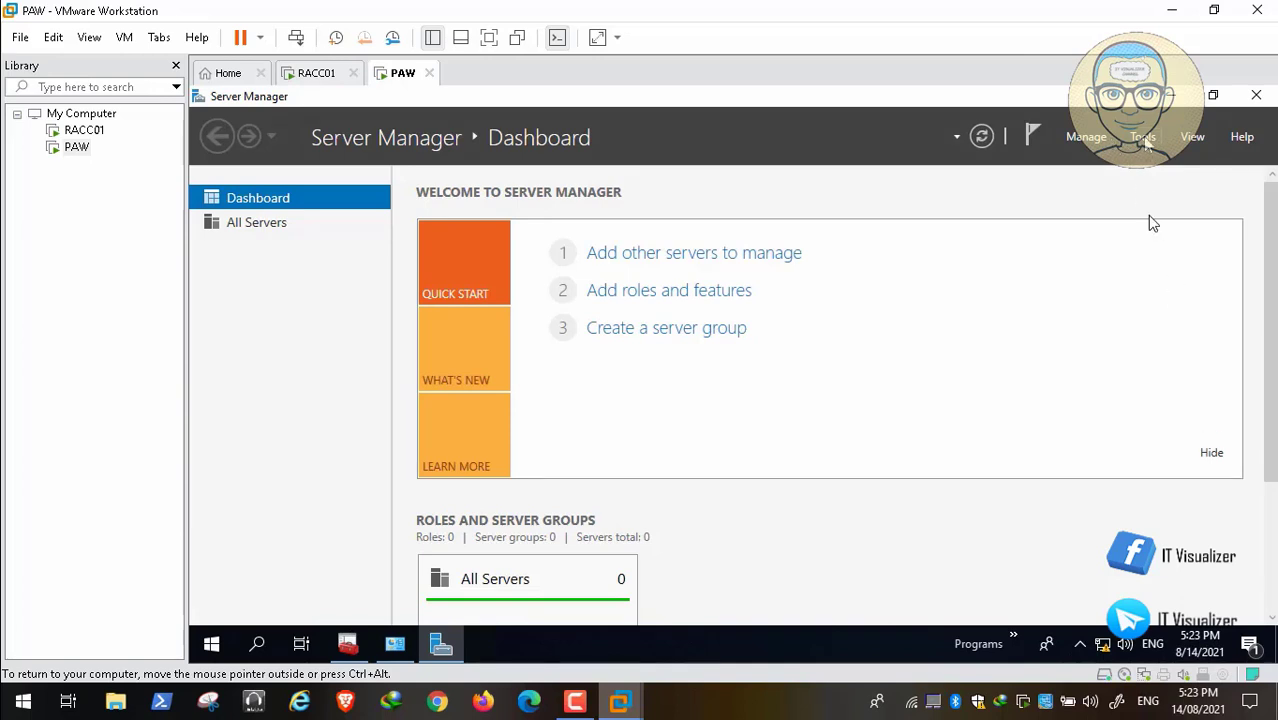
Examine the full list of management tools offered by Server Manager, then close the list.
click(1146, 141)
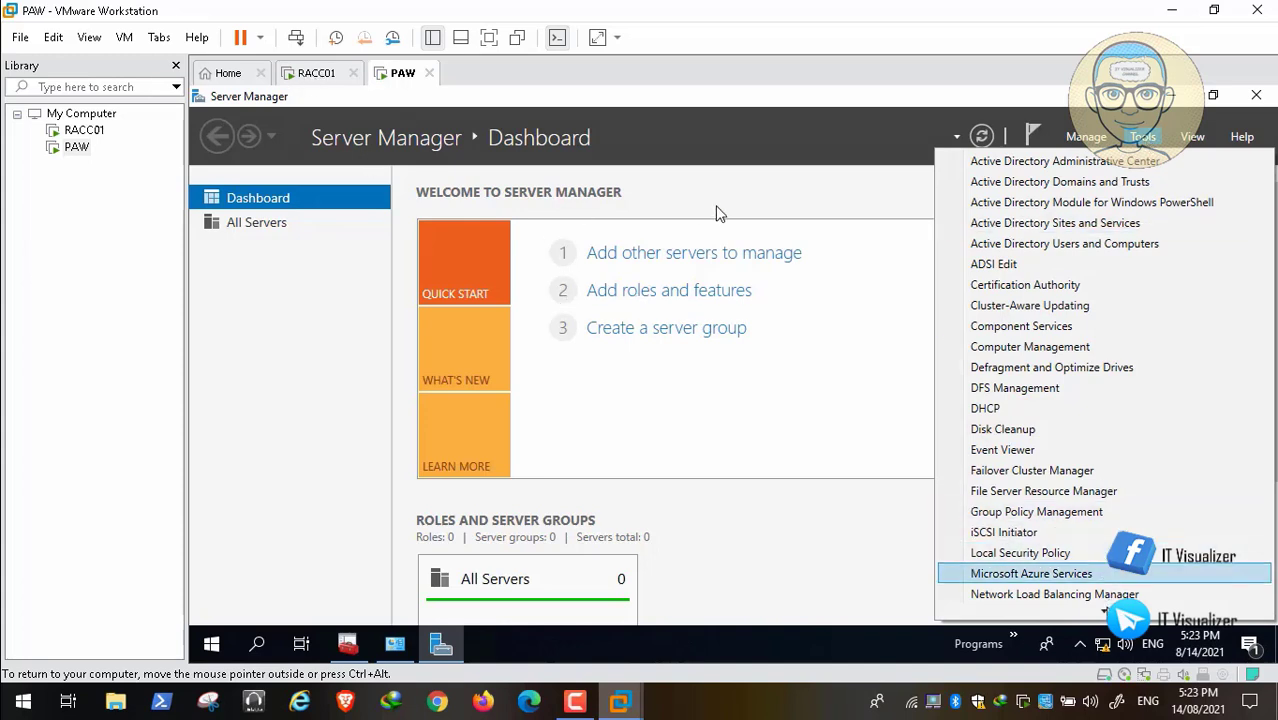
mouse_move(1102, 612)
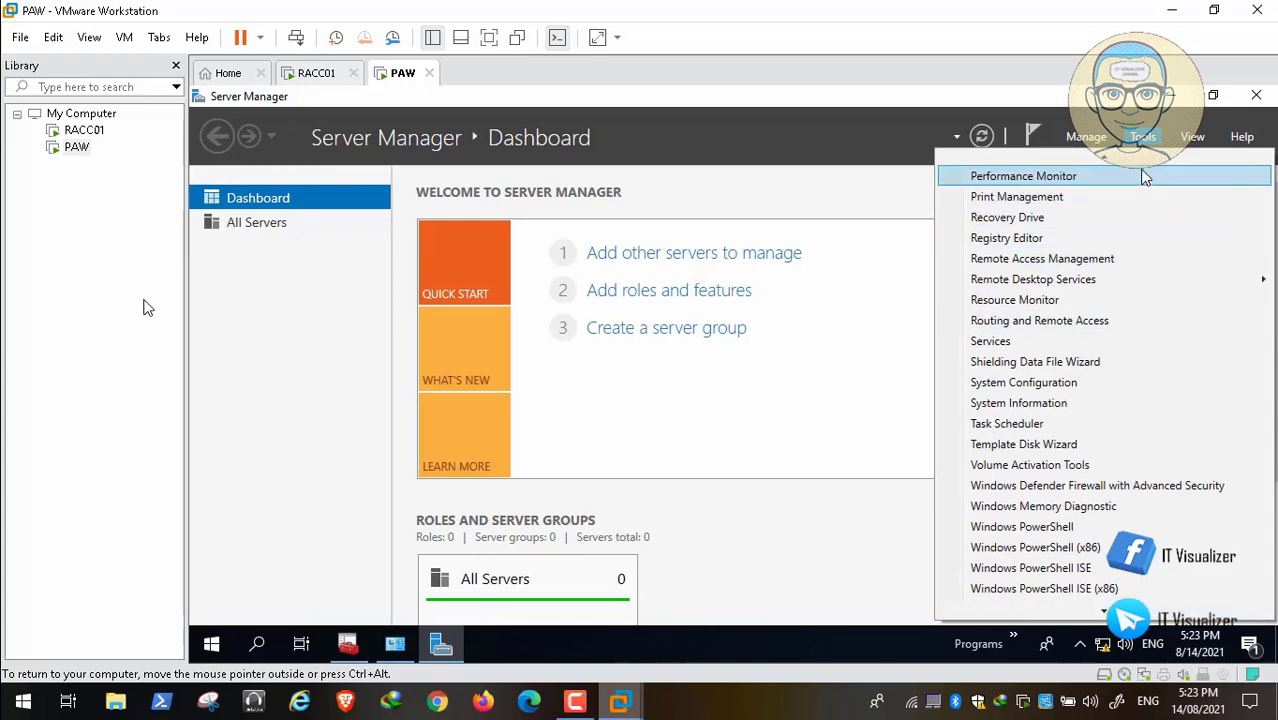
mouse_move(1134, 157)
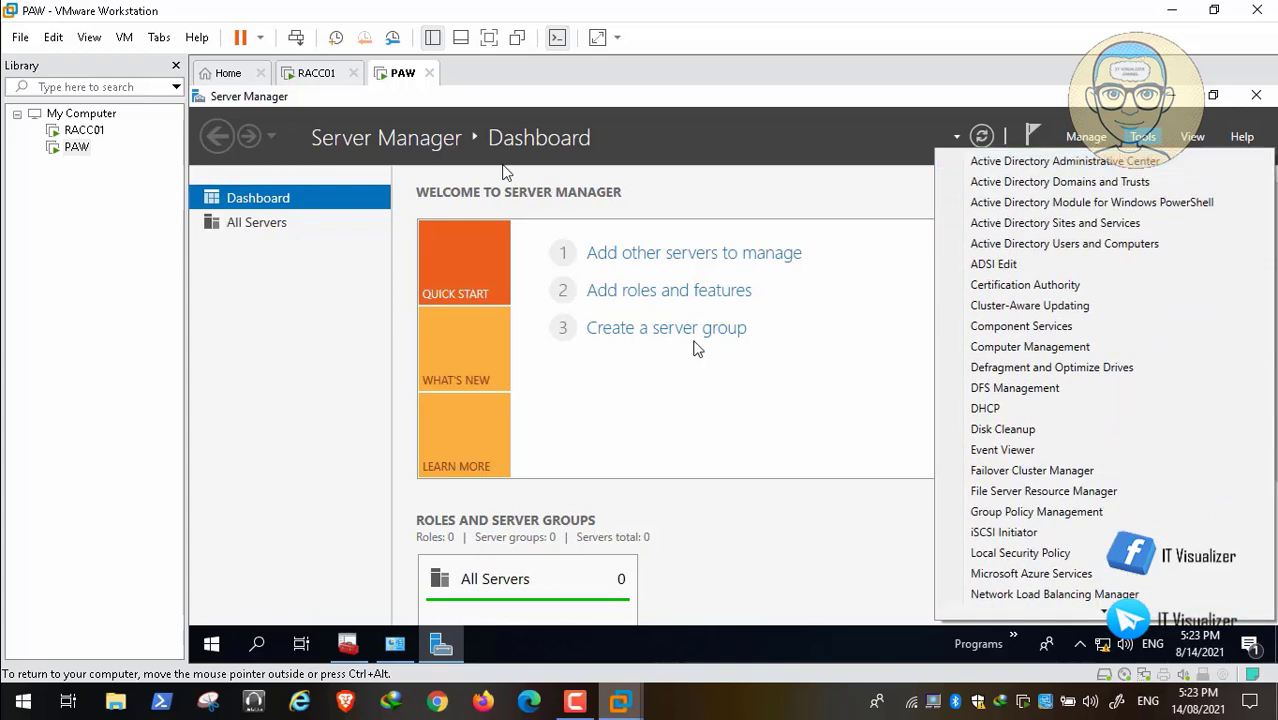
click(682, 334)
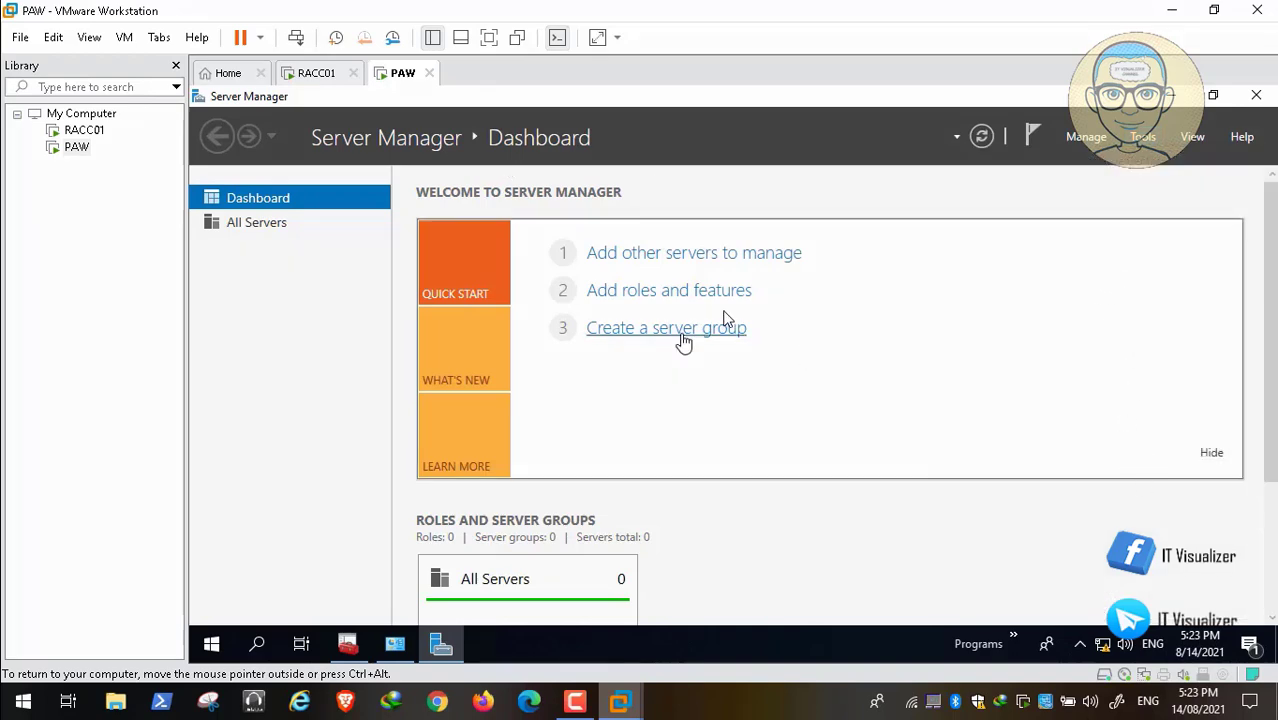
Start creating a server group in Server Manager and search Active Directory for the computer RACC01.
click(681, 334)
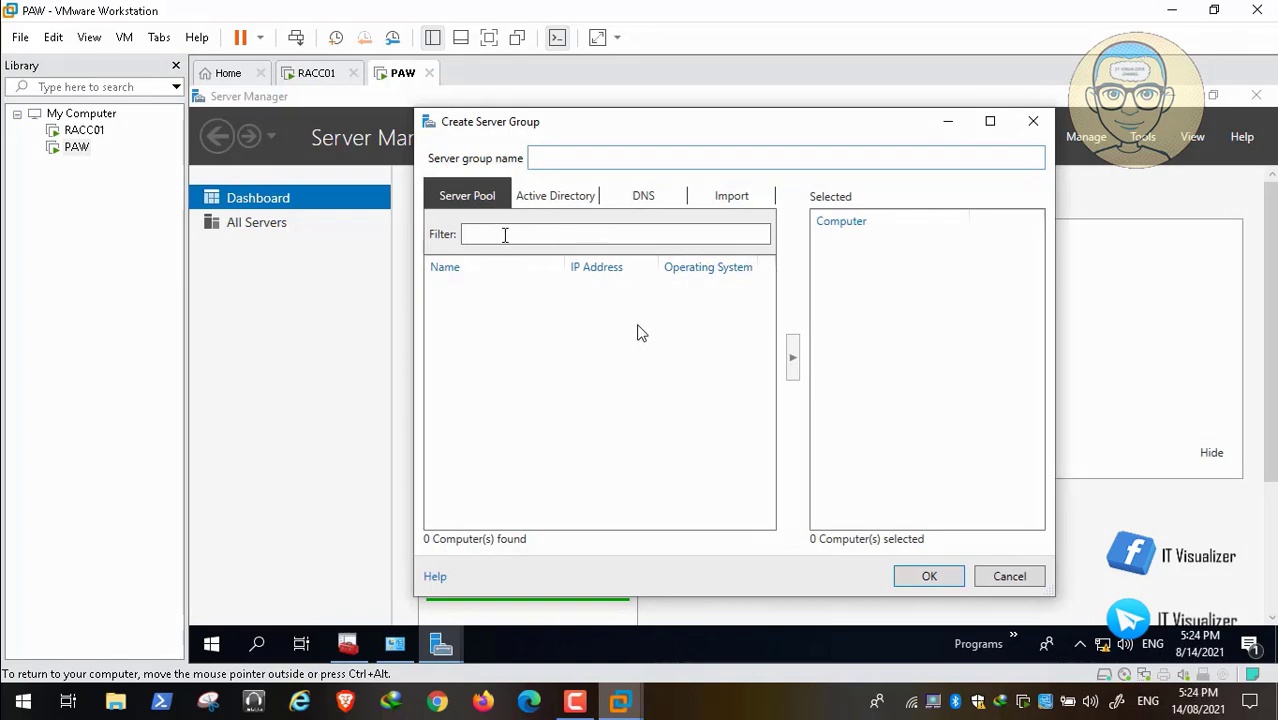
click(507, 231)
click(565, 156)
click(639, 206)
click(549, 200)
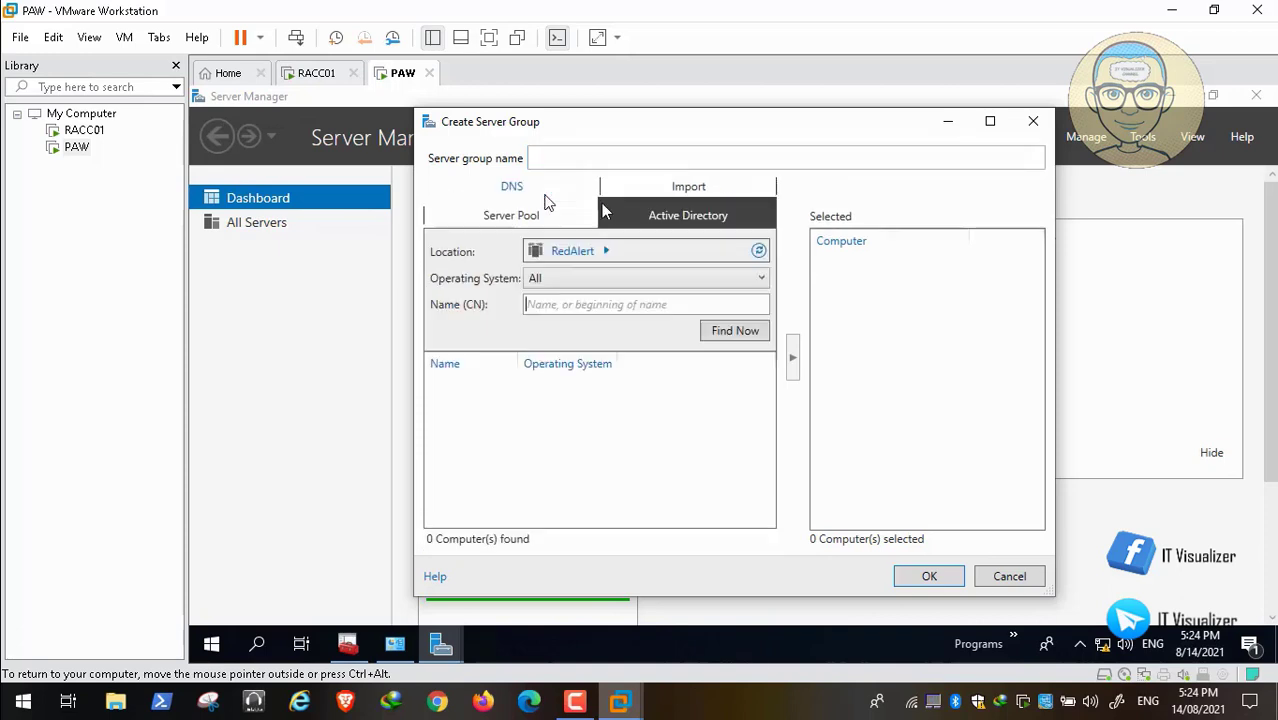
click(565, 307)
text(RACc)
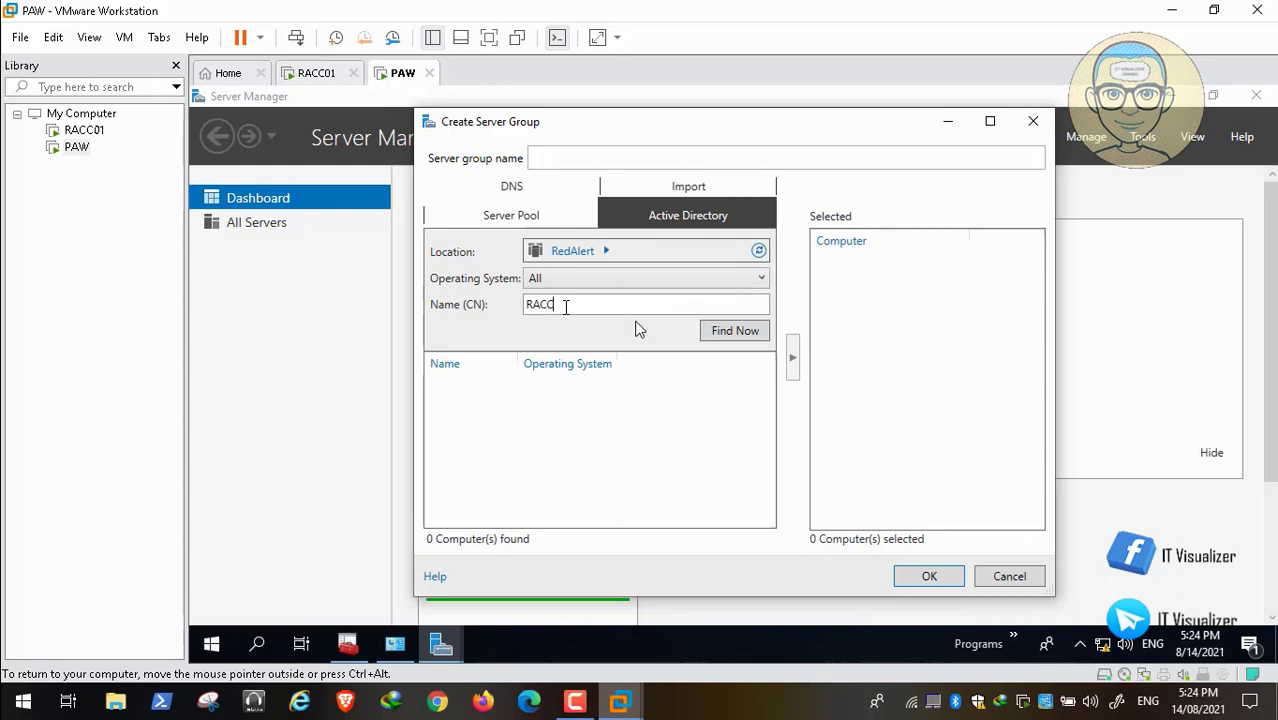
text(01)
click(740, 334)
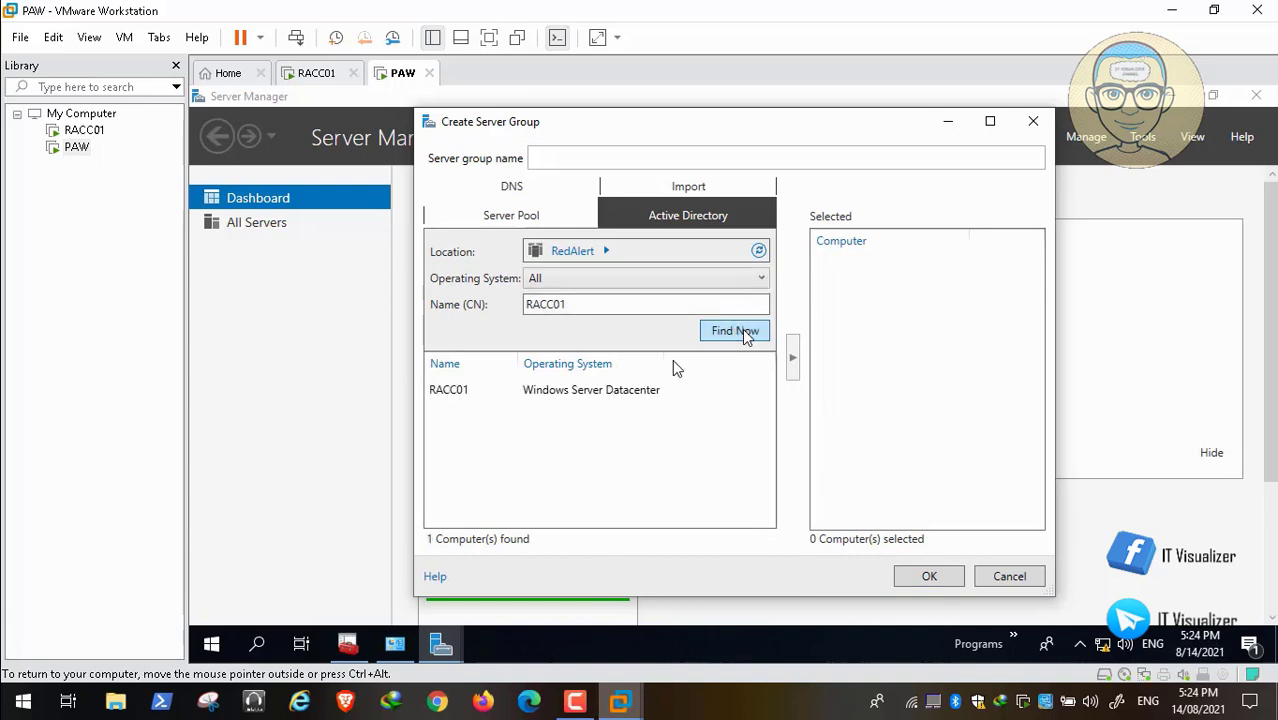
Add RACC01 to the group's selected computers and try to create the server group without a name.
click(469, 395)
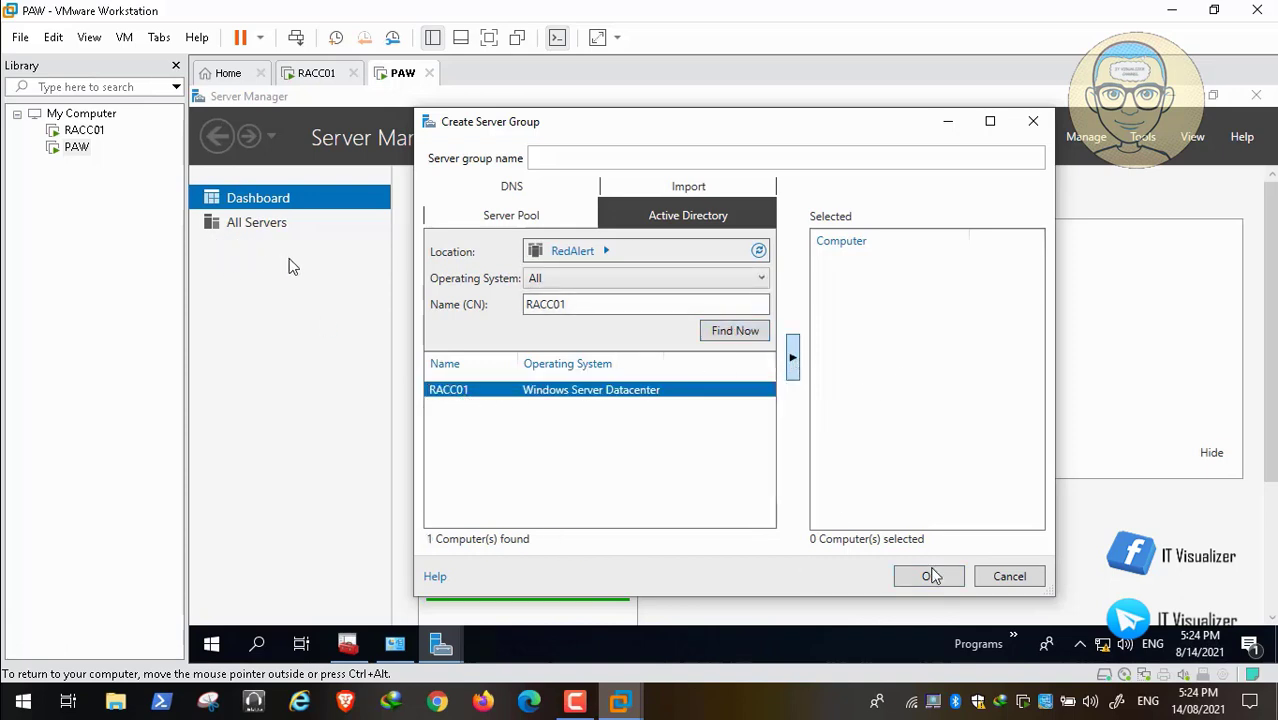
double_click(479, 405)
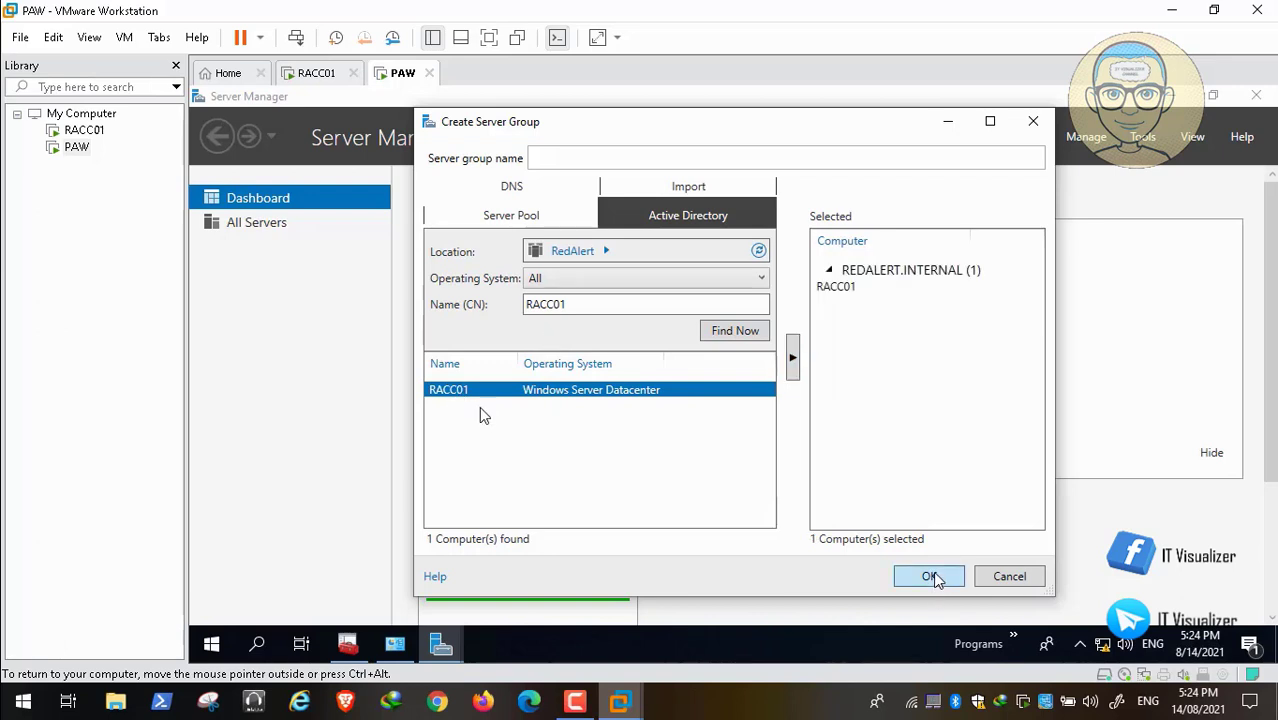
click(931, 578)
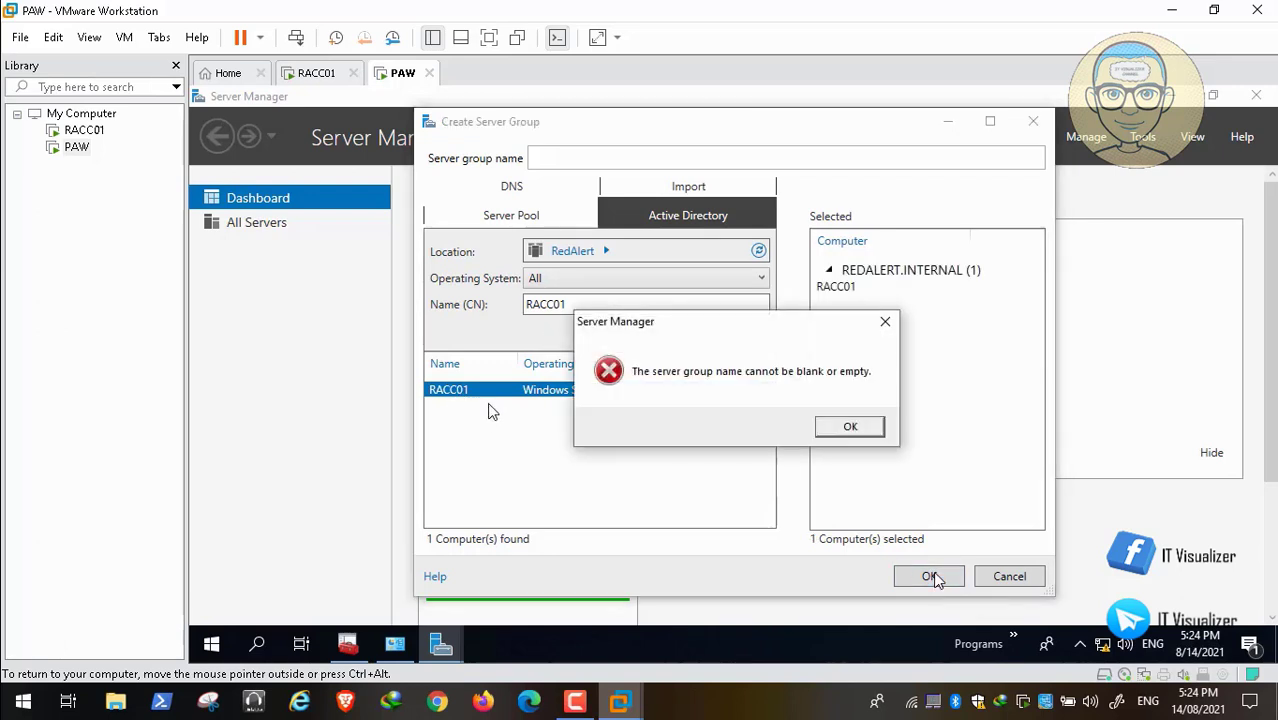
Name the server group Servers, create it with RACC01 as its member, and open the new group in Server Manager.
click(850, 427)
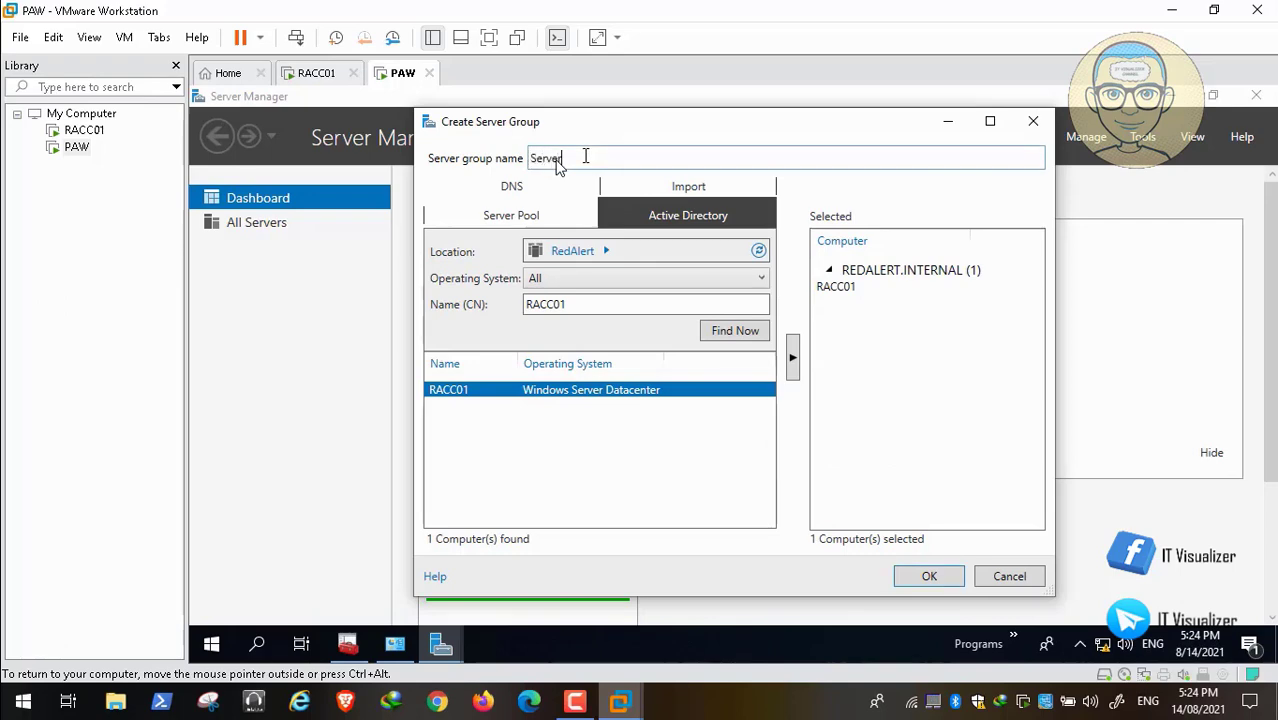
click(929, 578)
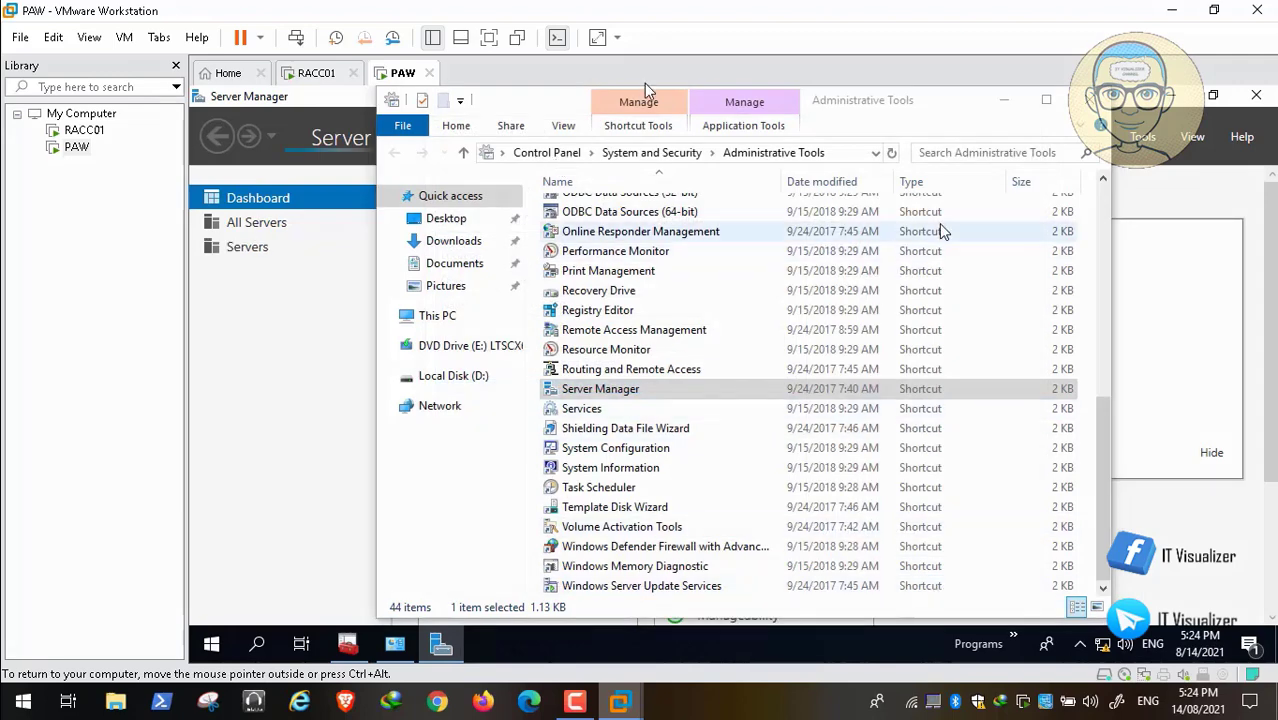
click(1005, 101)
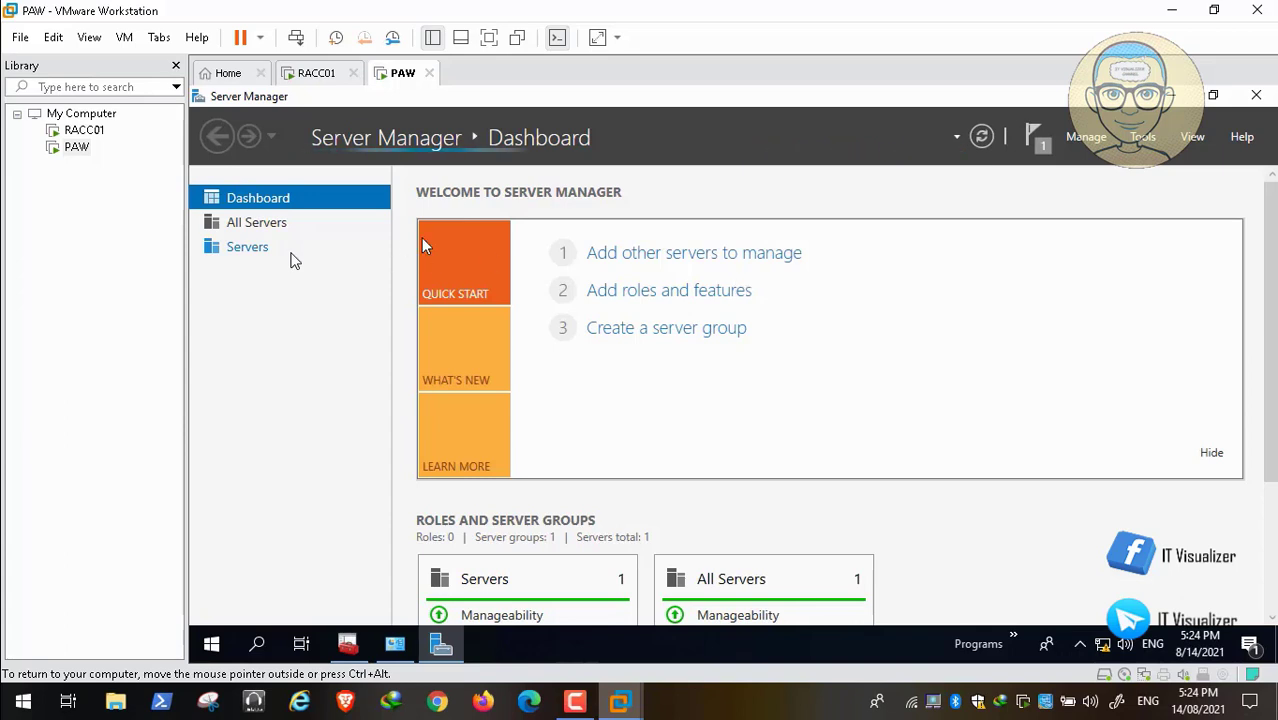
click(244, 252)
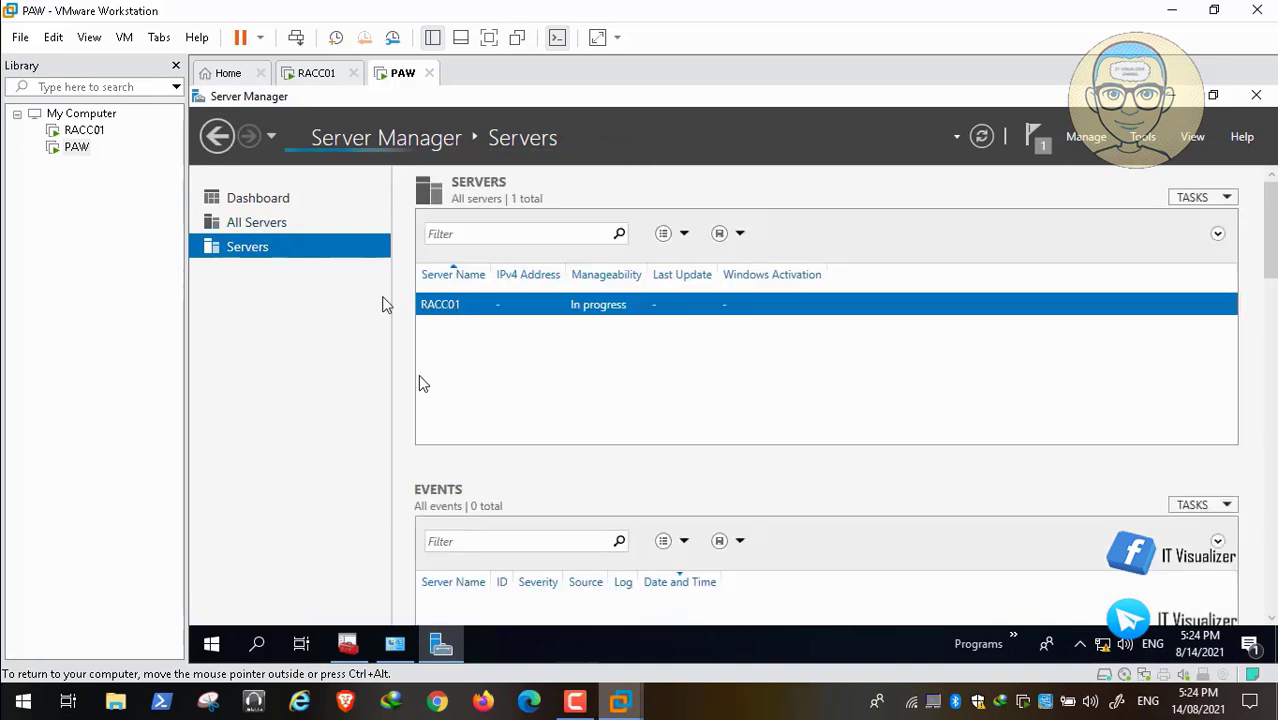
Return to the MMC console and examine the full list of snap-ins available to add.
click(350, 649)
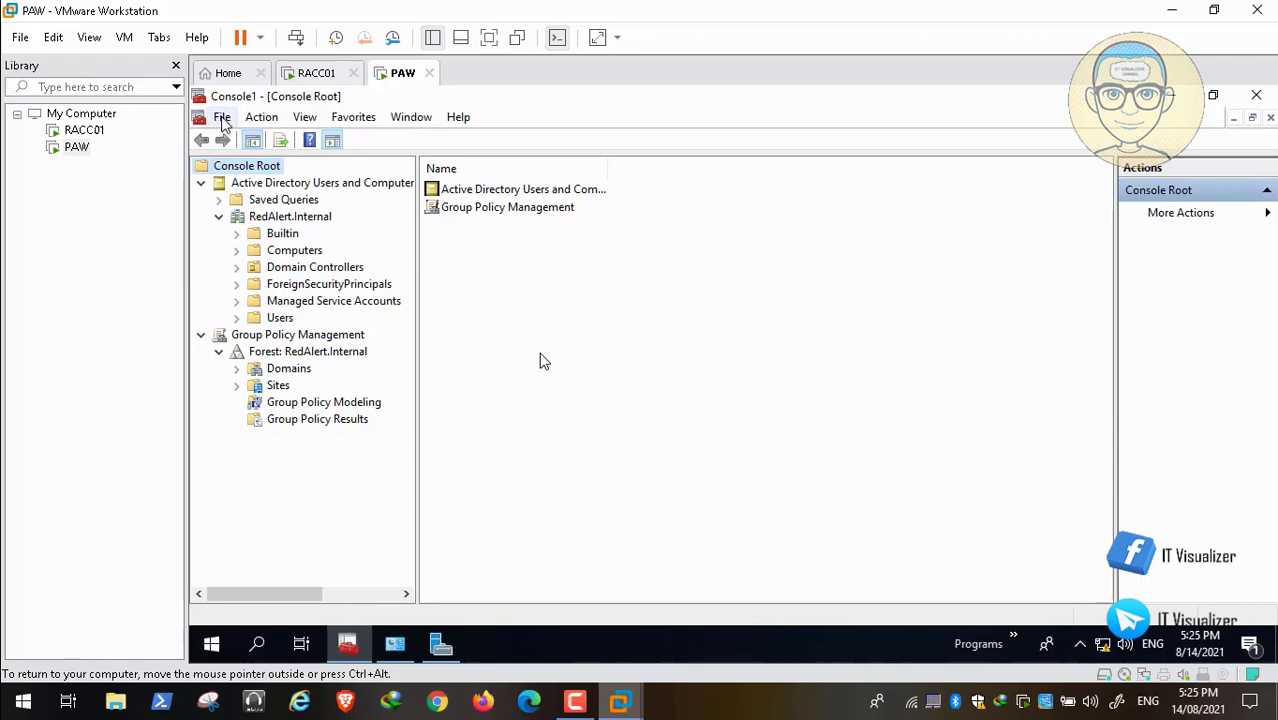
click(222, 117)
click(330, 230)
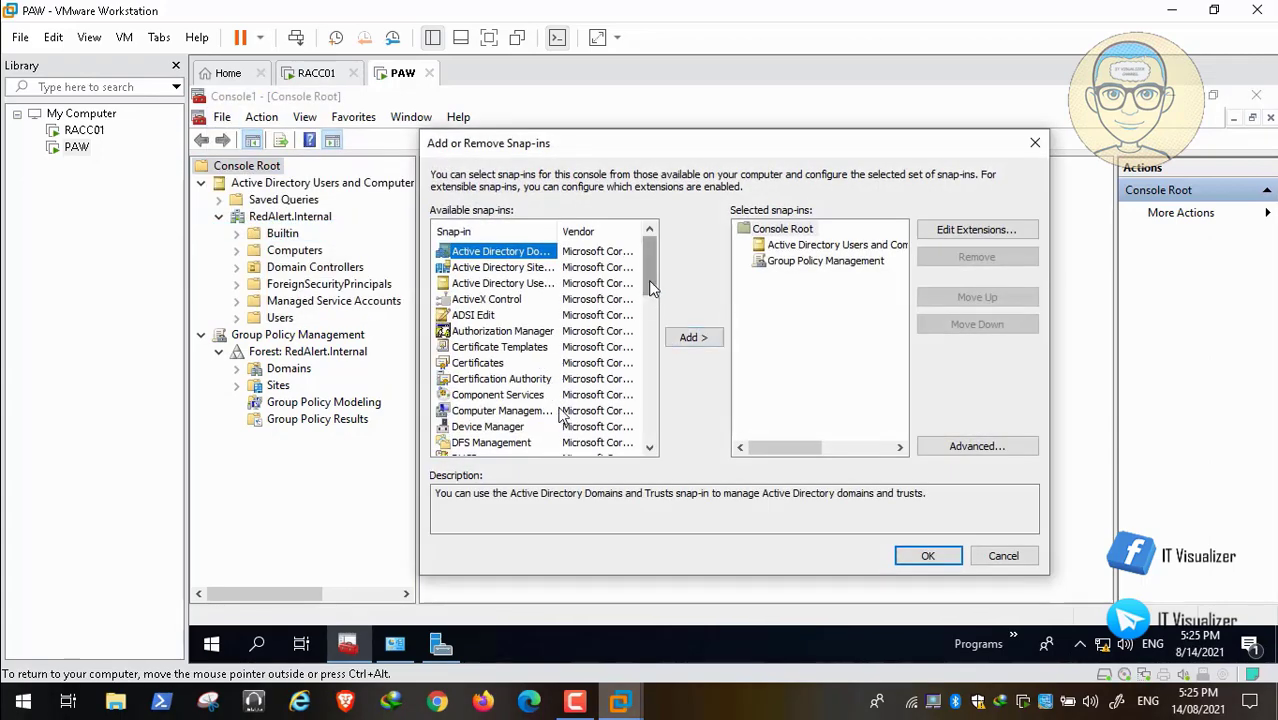
drag(650, 265, 654, 432)
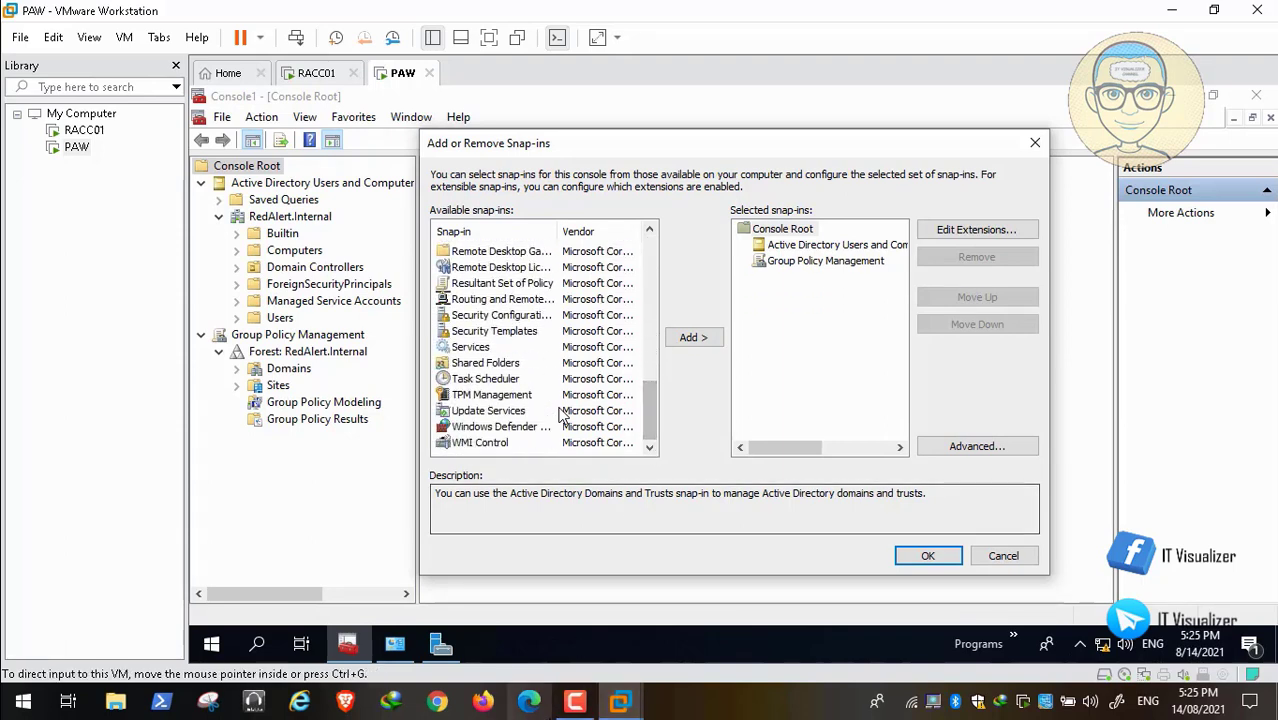
click(575, 701)
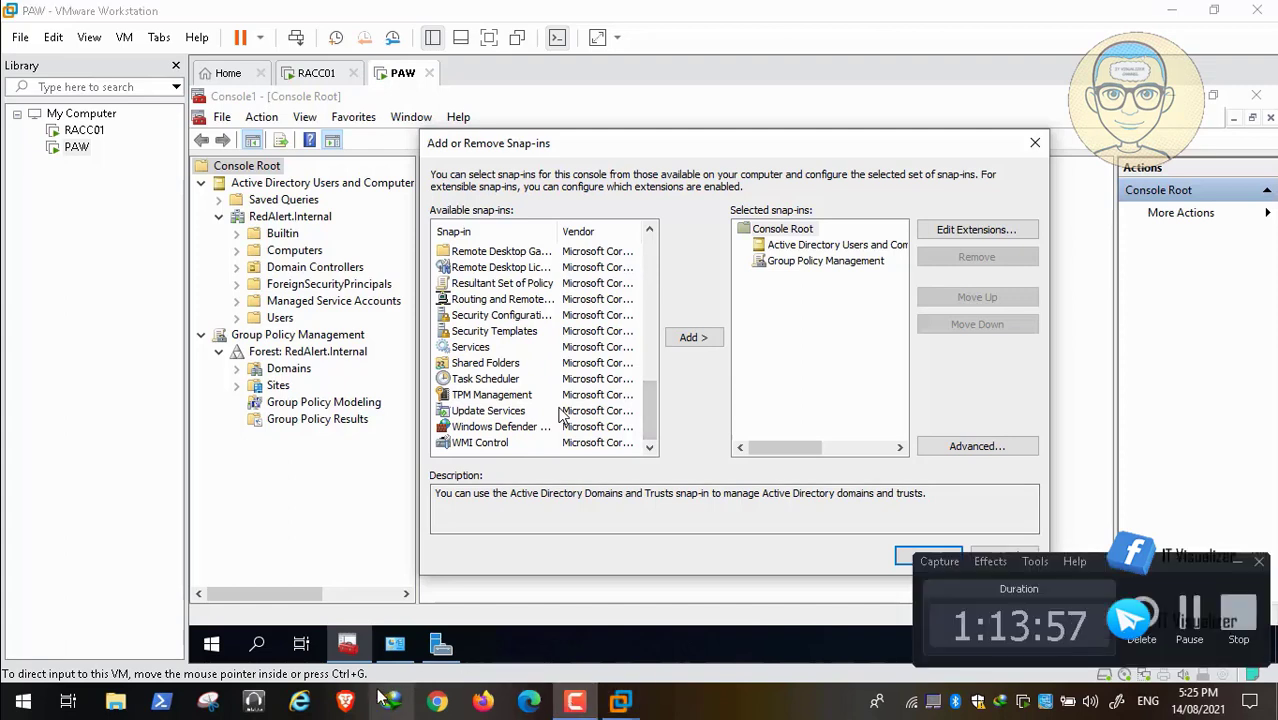
mouse_move(638, 680)
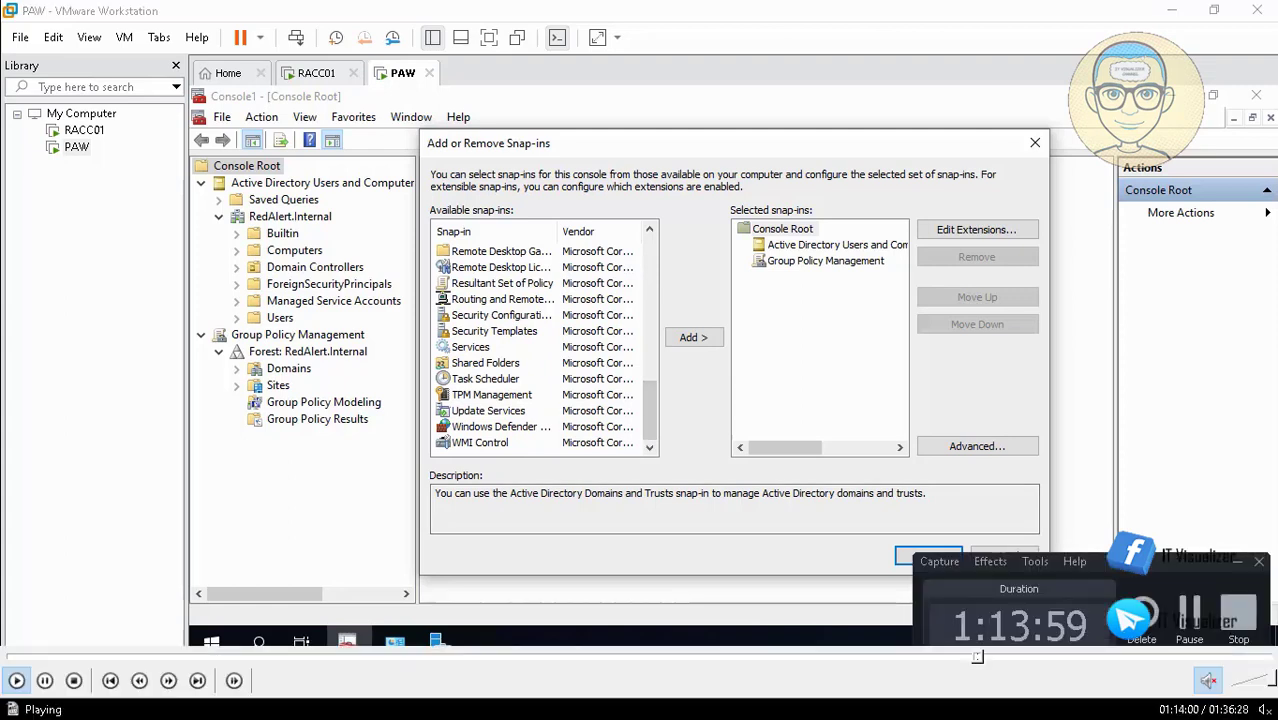
click(984, 657)
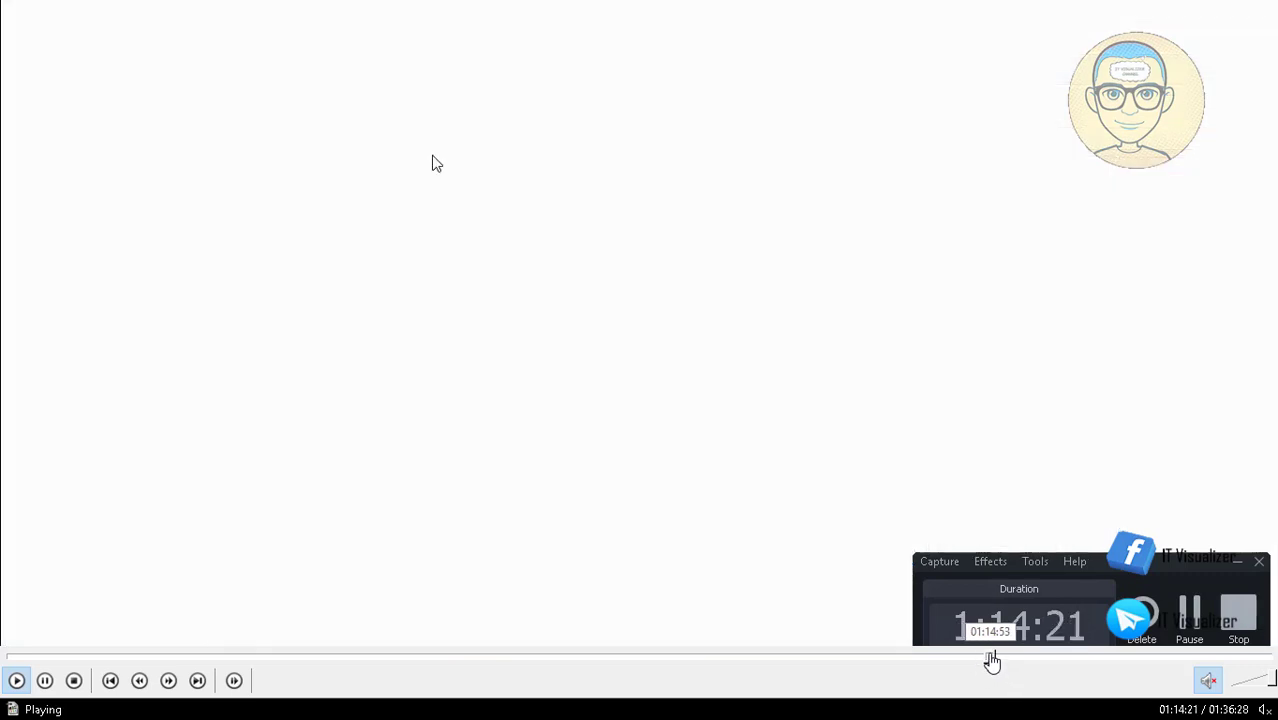
click(990, 657)
click(996, 657)
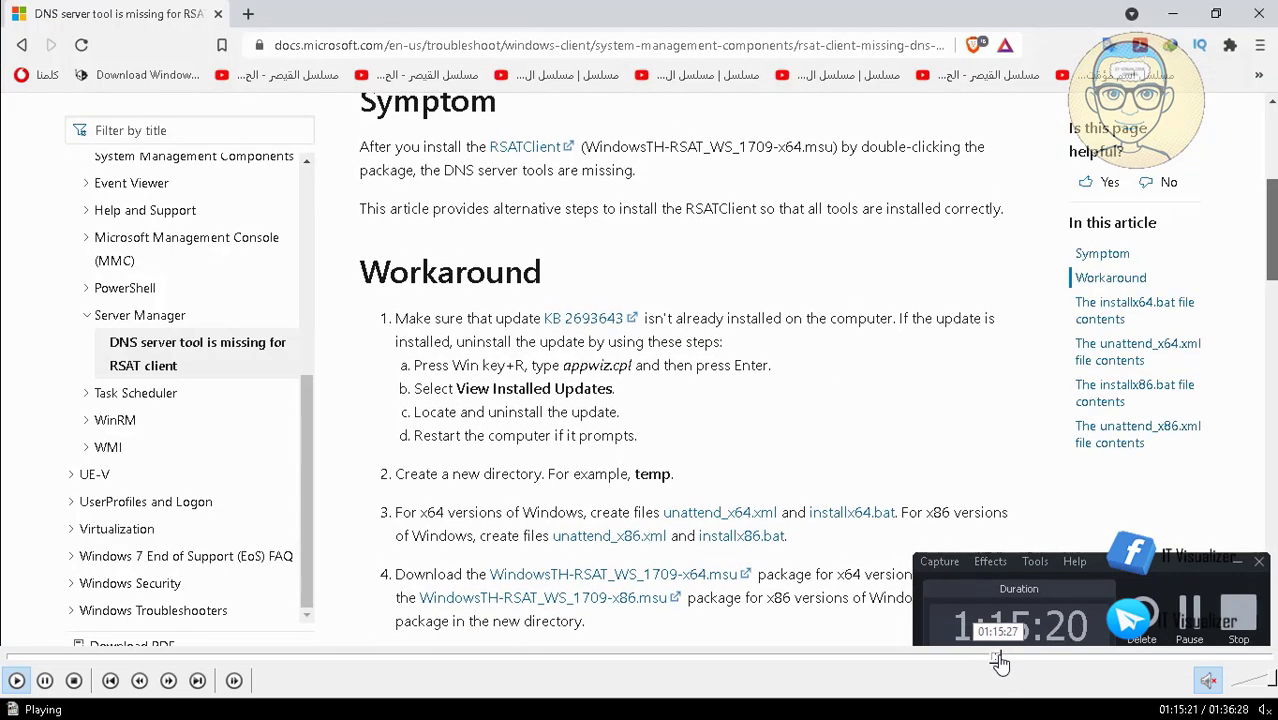
click(1001, 657)
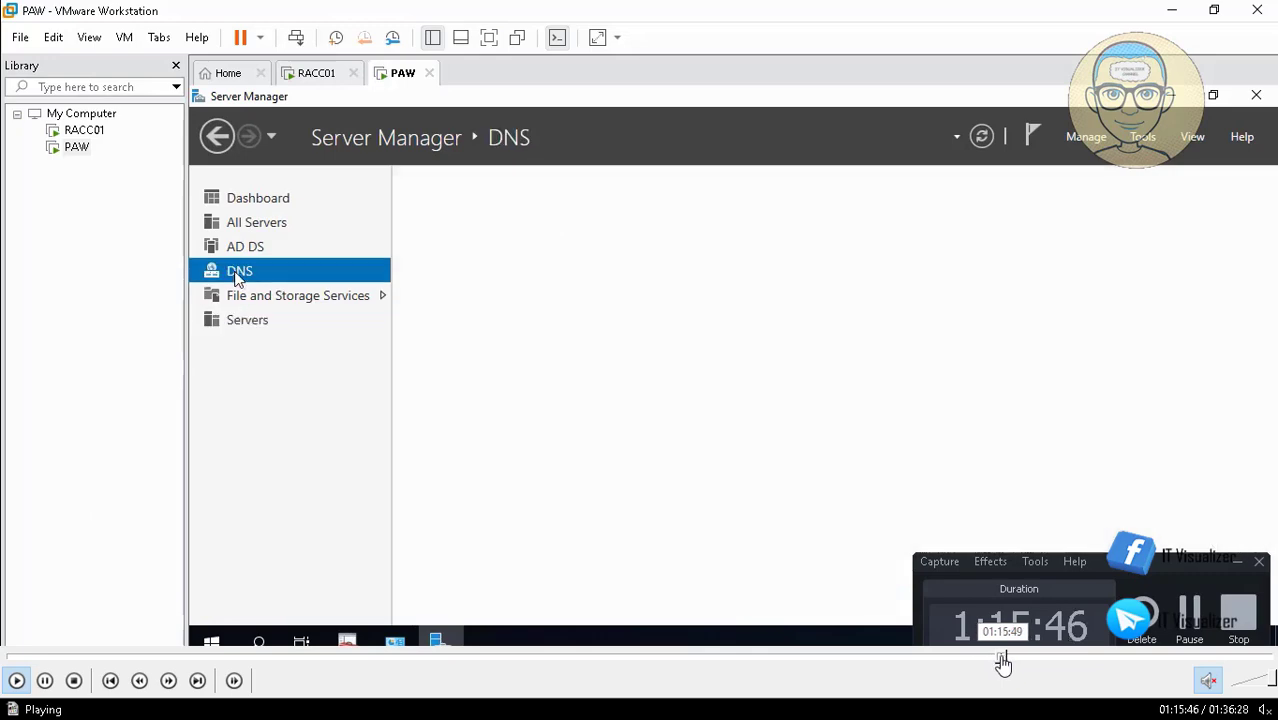
click(1001, 659)
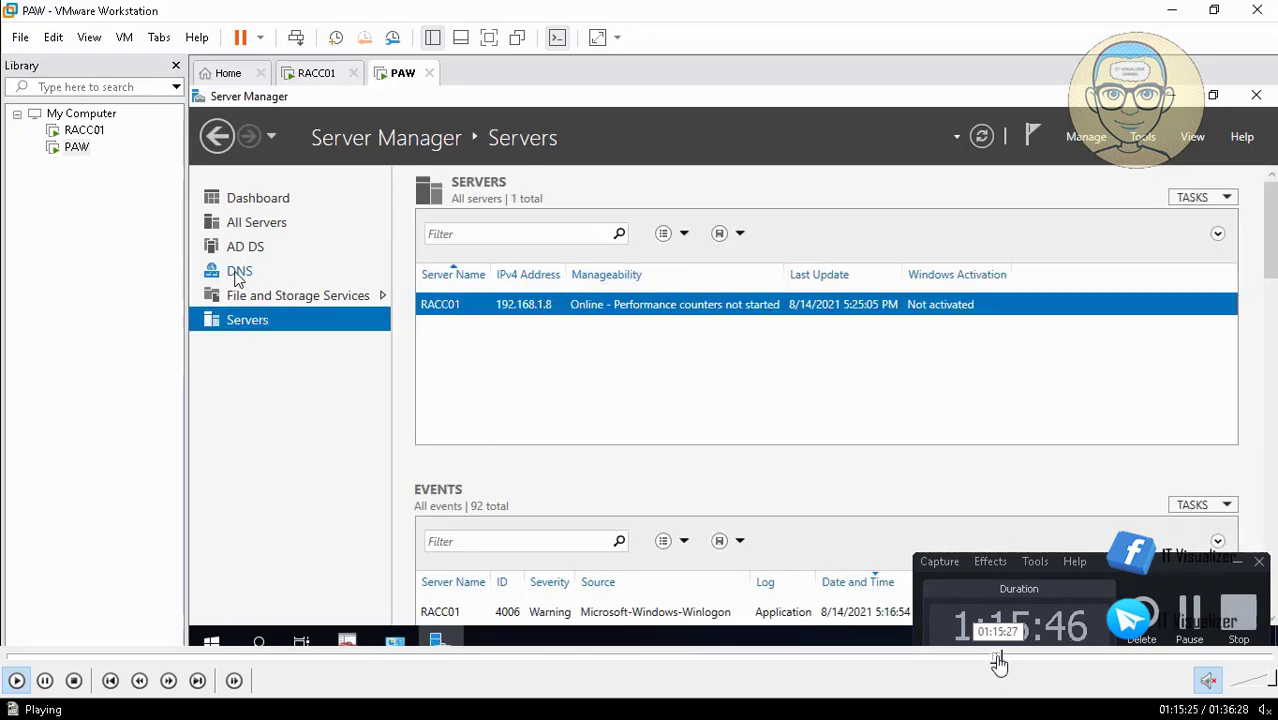
click(1001, 659)
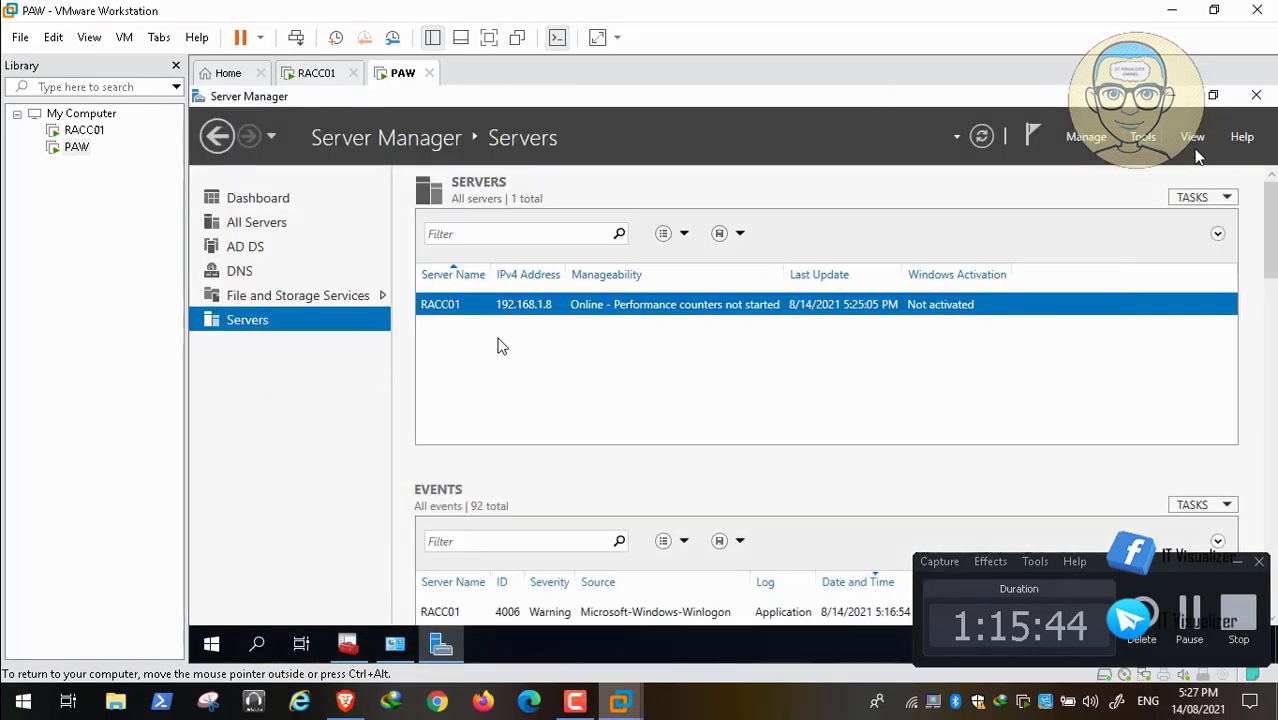
mouse_move(168, 680)
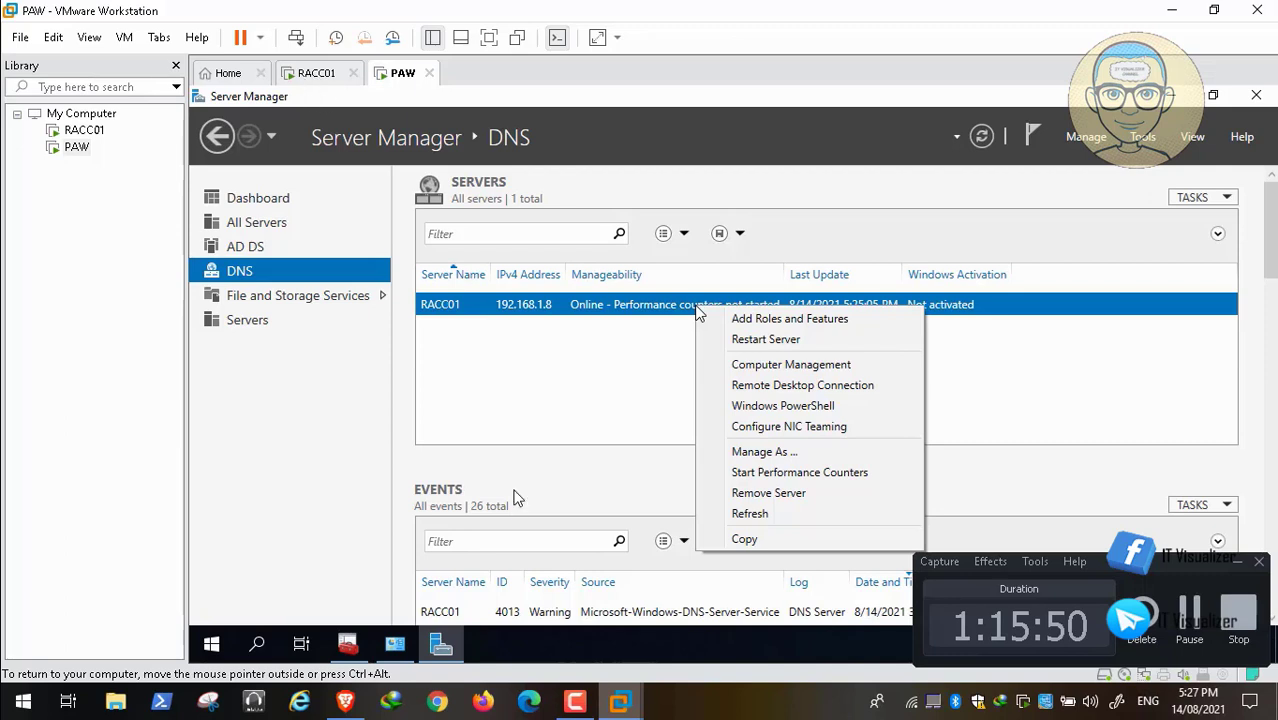
key(space)
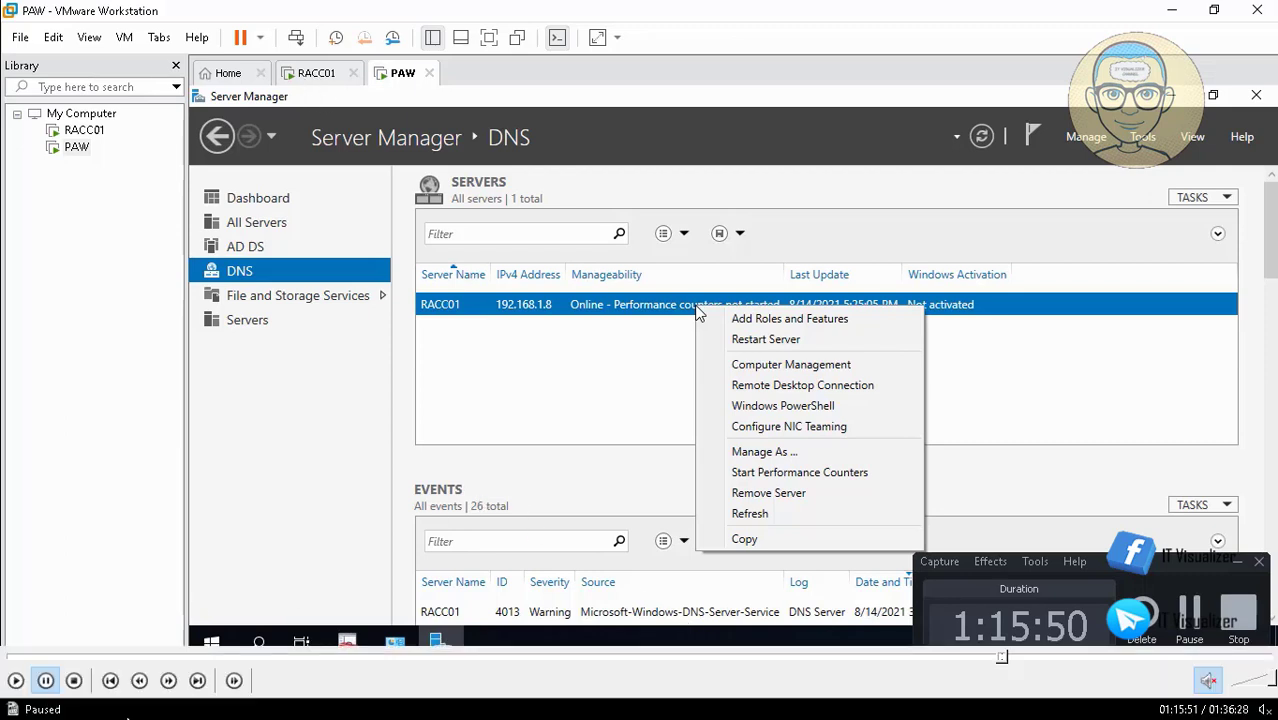
click(16, 681)
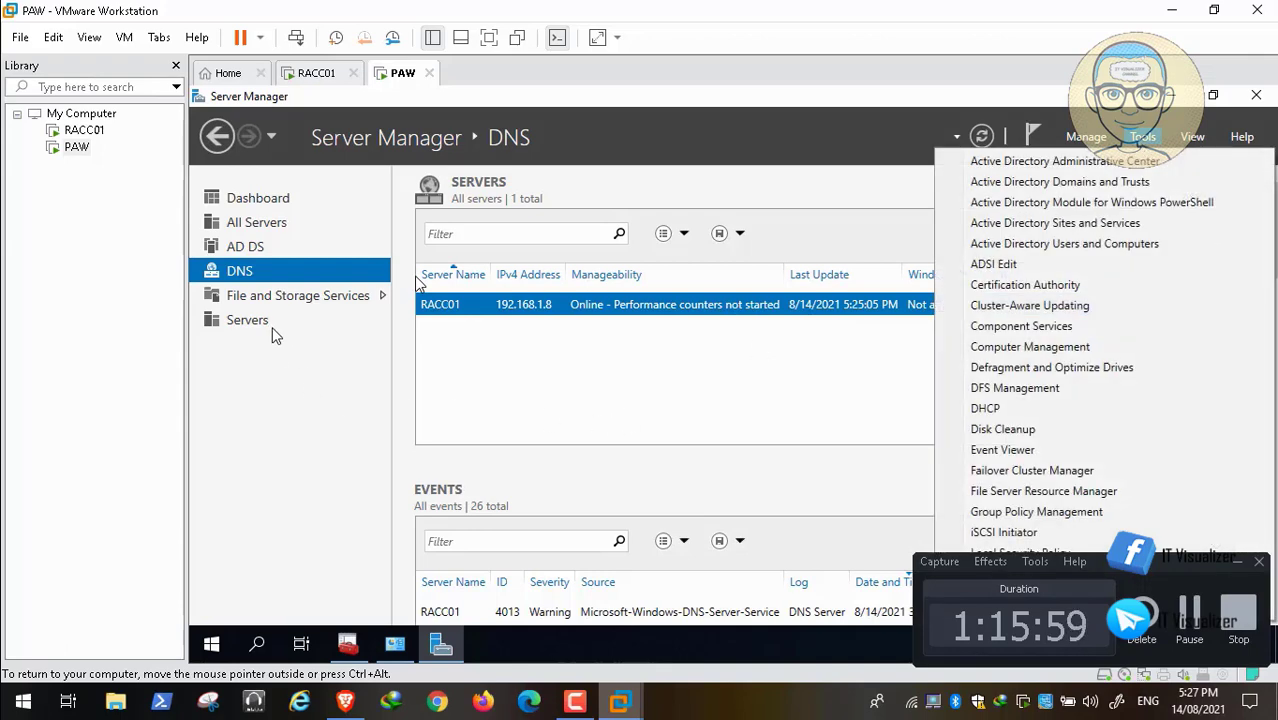
Examine the management actions offered for RACC01 on Server Manager's DNS page, then dismiss them.
click(255, 281)
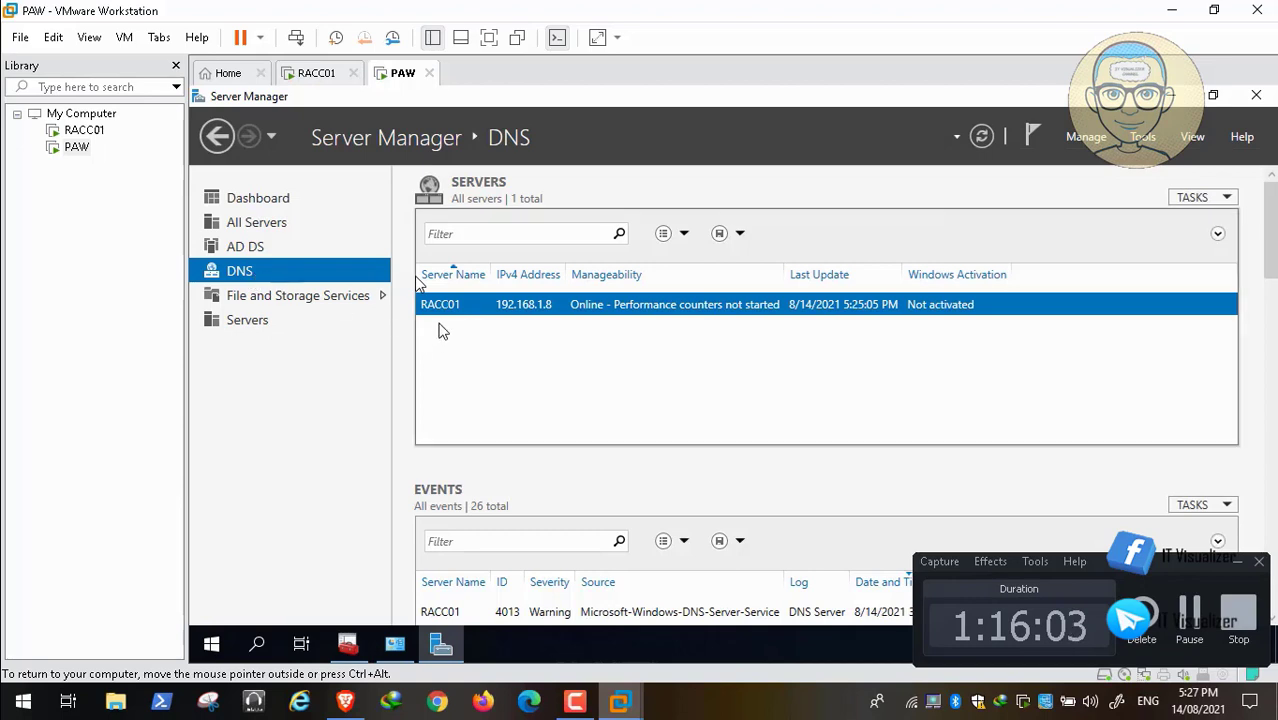
right_click(443, 314)
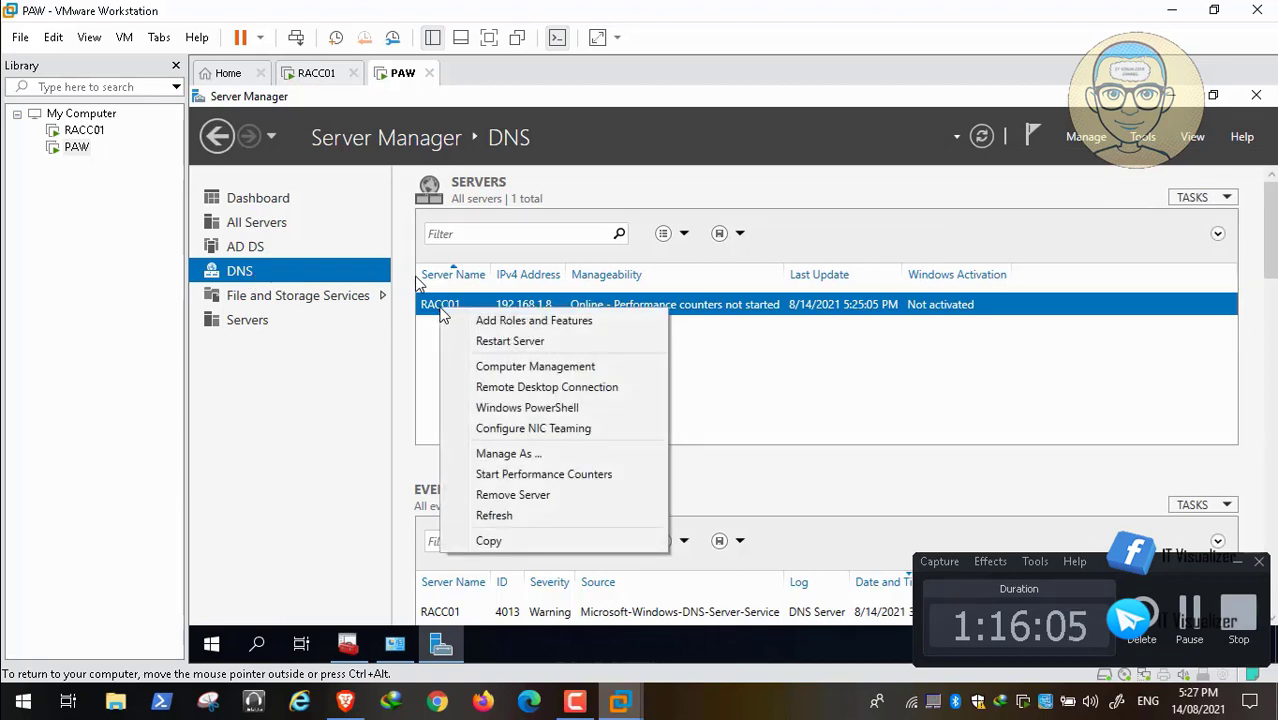
click(362, 422)
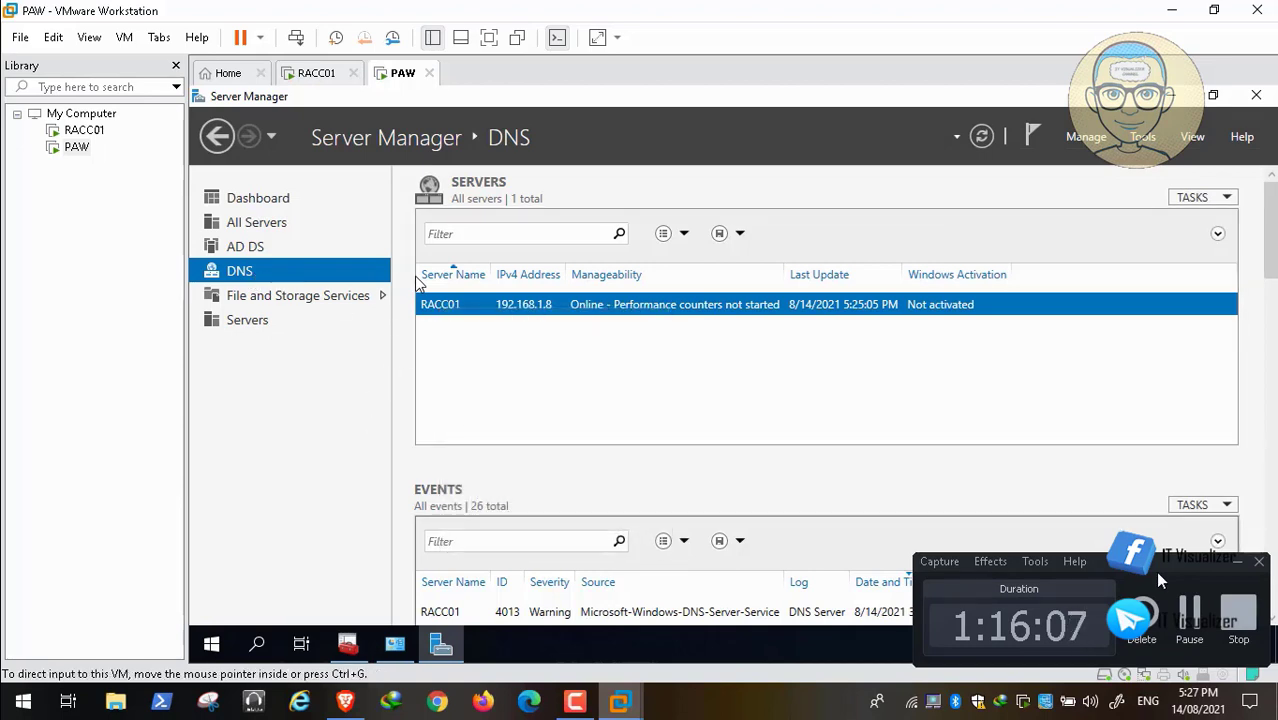
click(1186, 612)
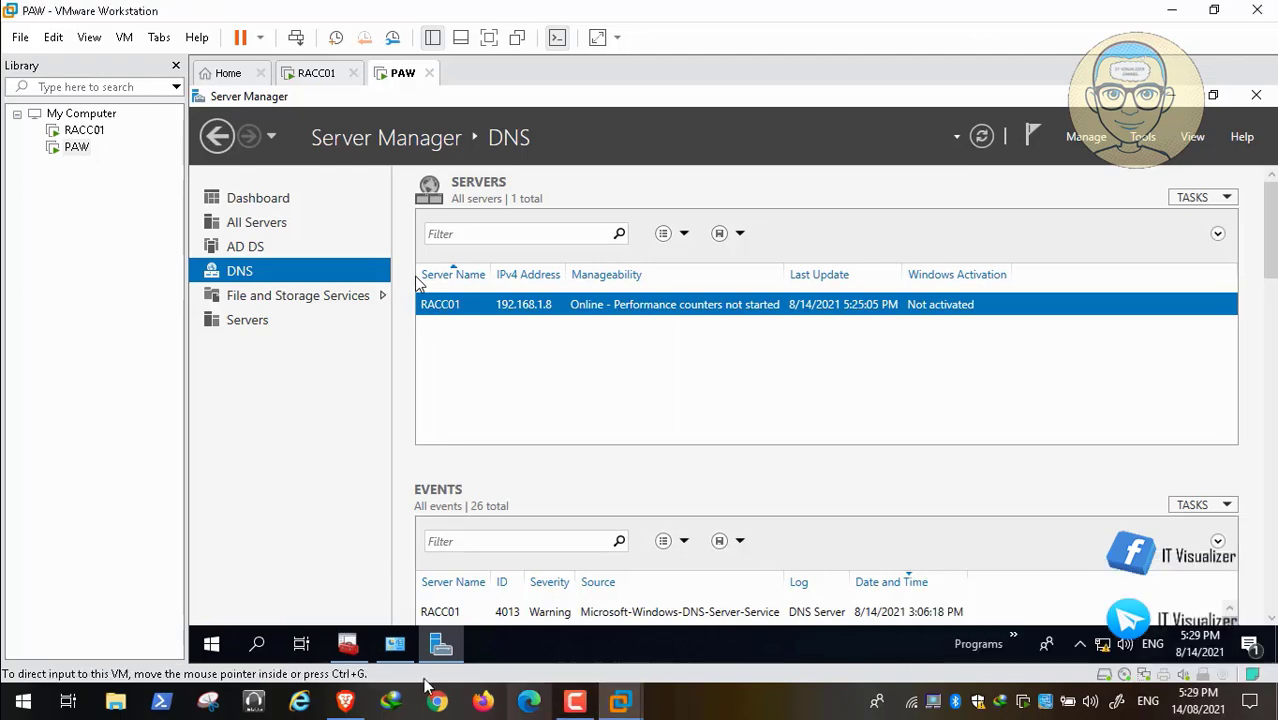
Switch to the Brave browser and copy the command appwiz.cpl from the Workaround section of the RSAT DNS tools article.
click(345, 700)
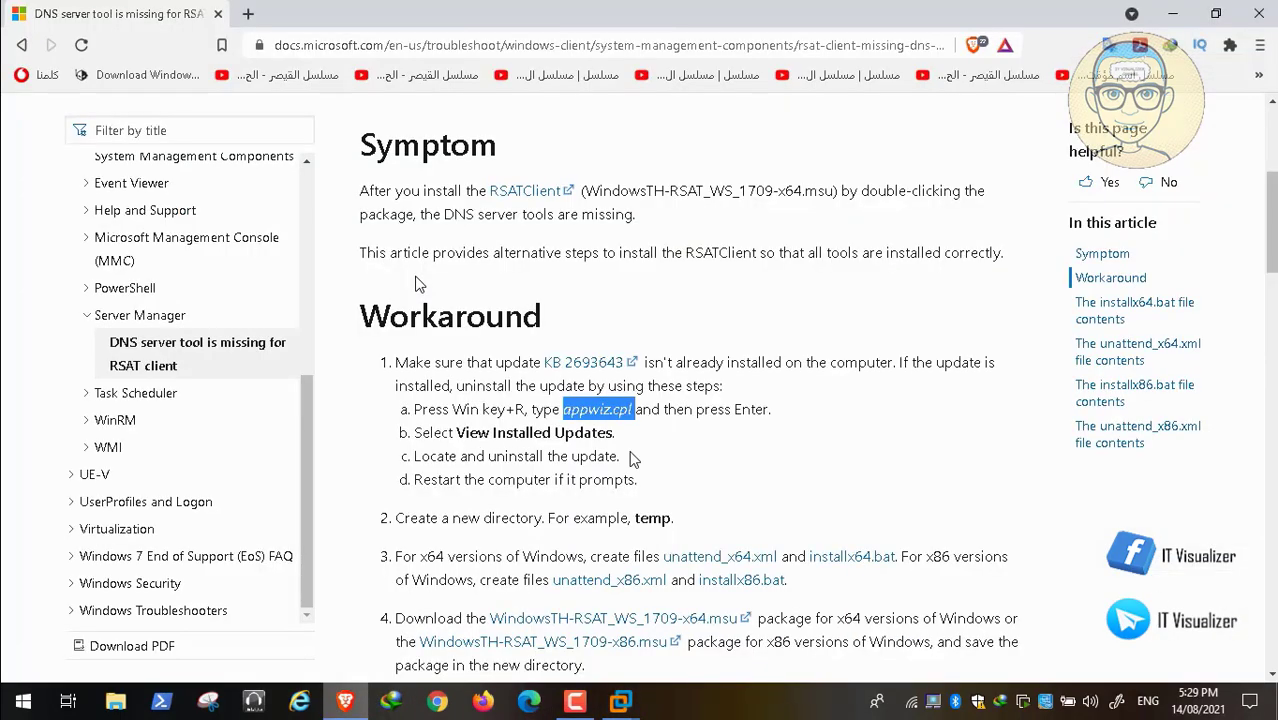
right_click(610, 409)
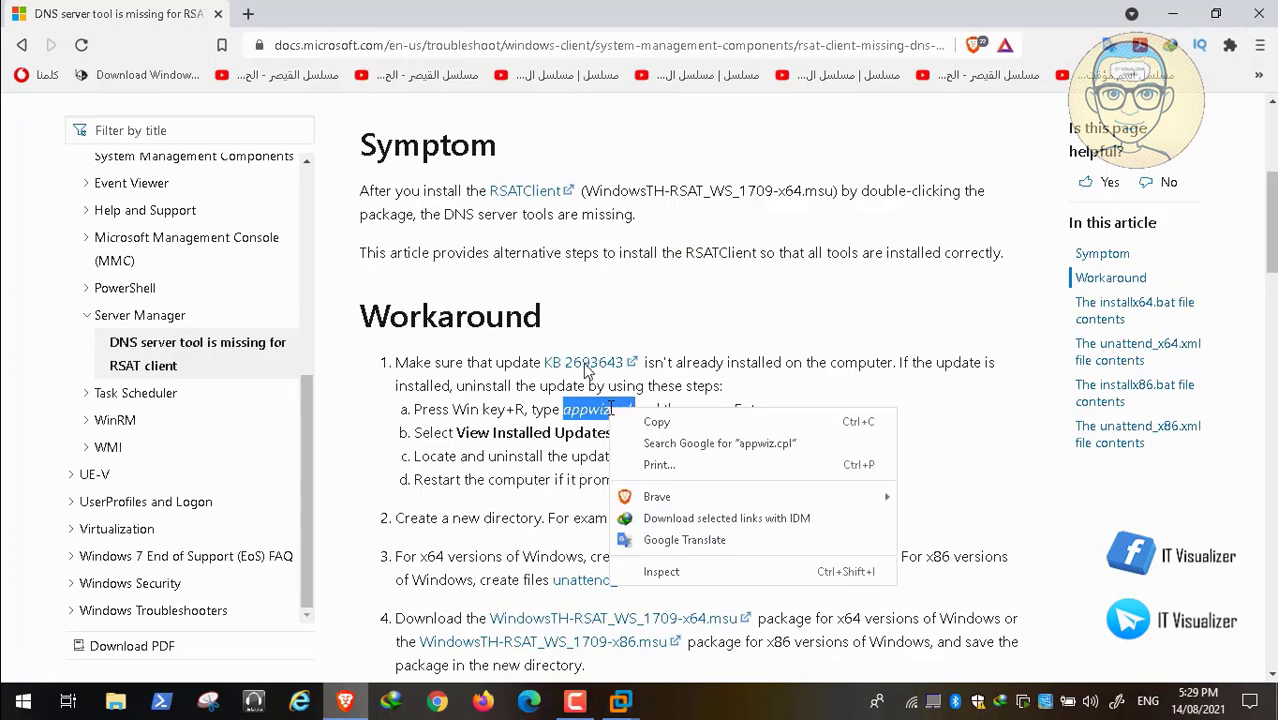
click(650, 422)
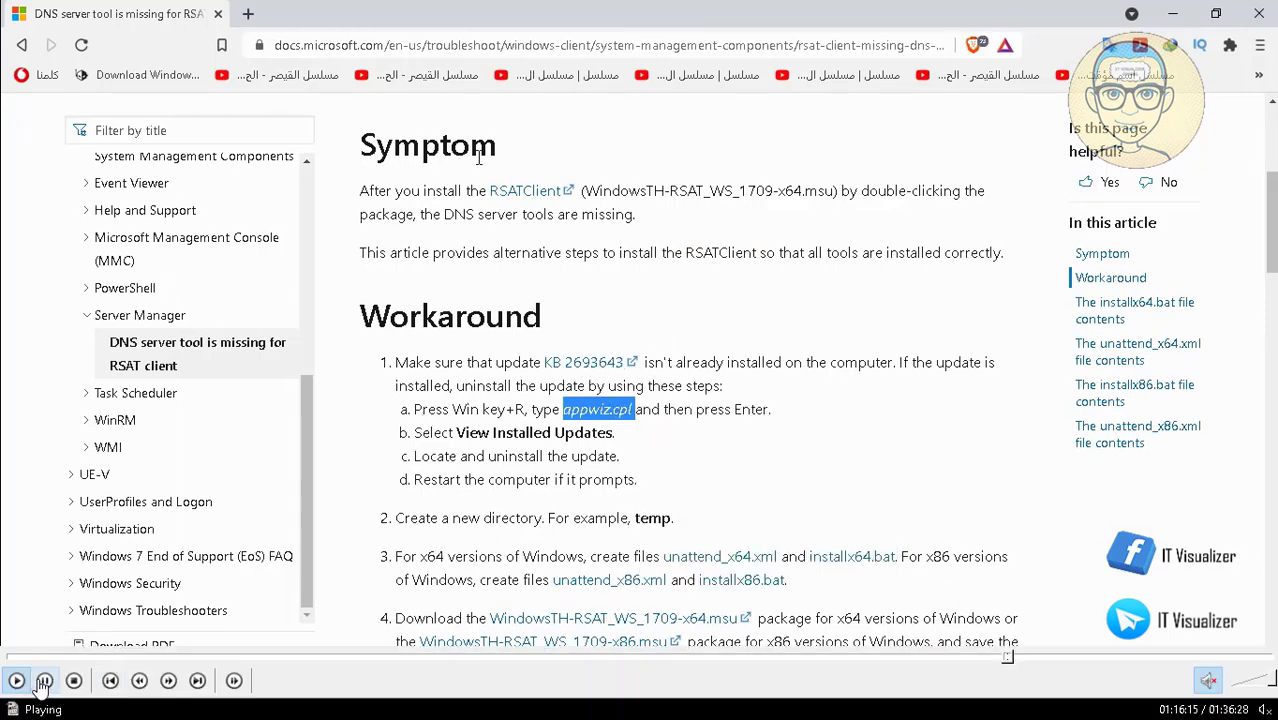
double_click(362, 337)
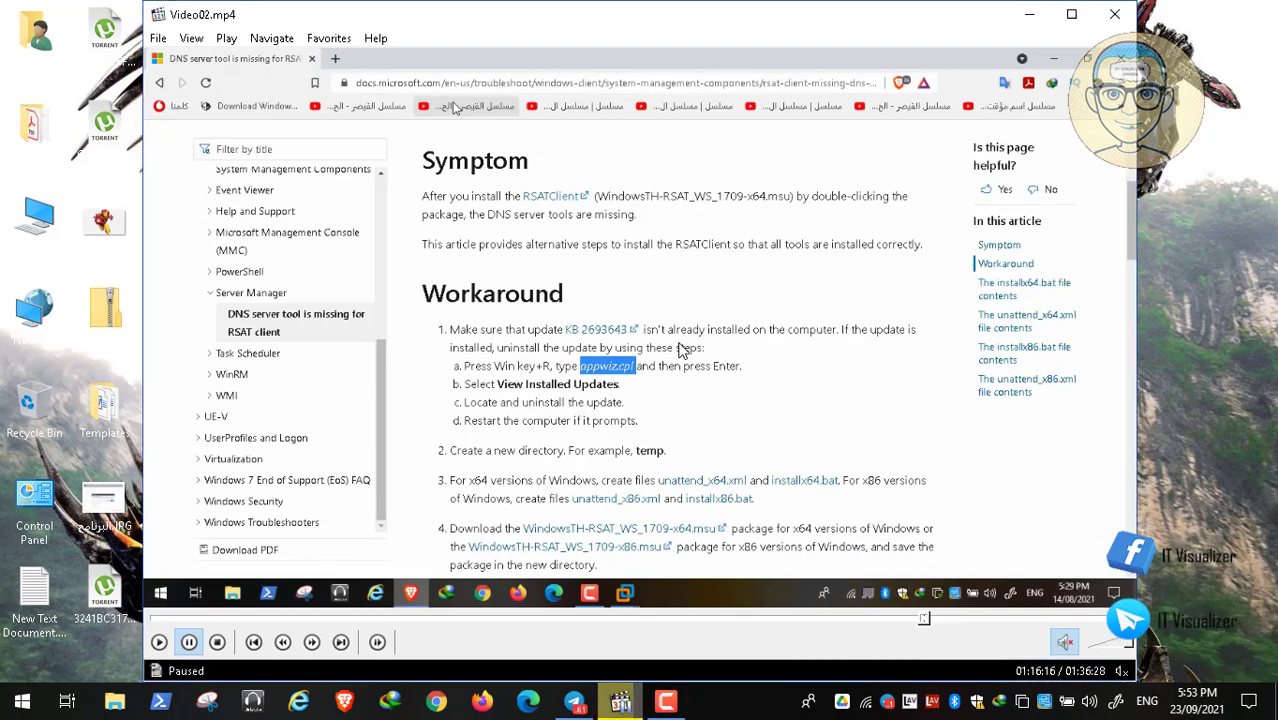
double_click(630, 372)
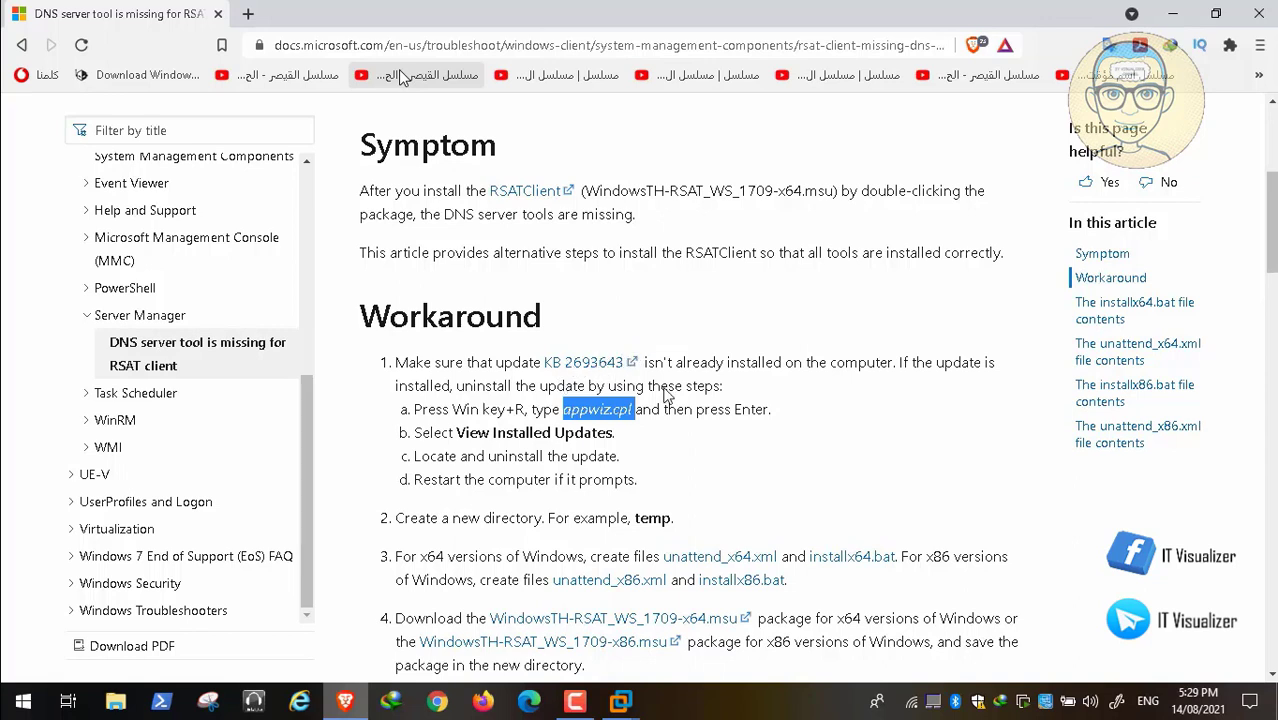
key(space)
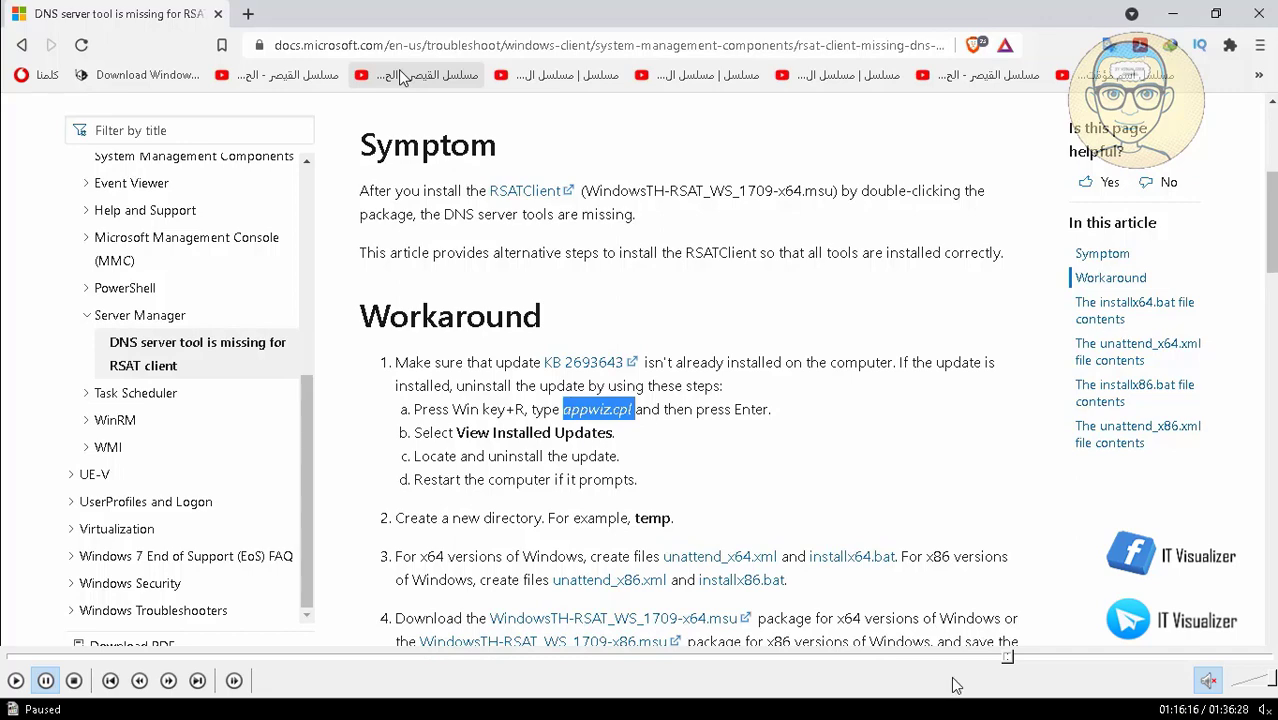
click(1015, 658)
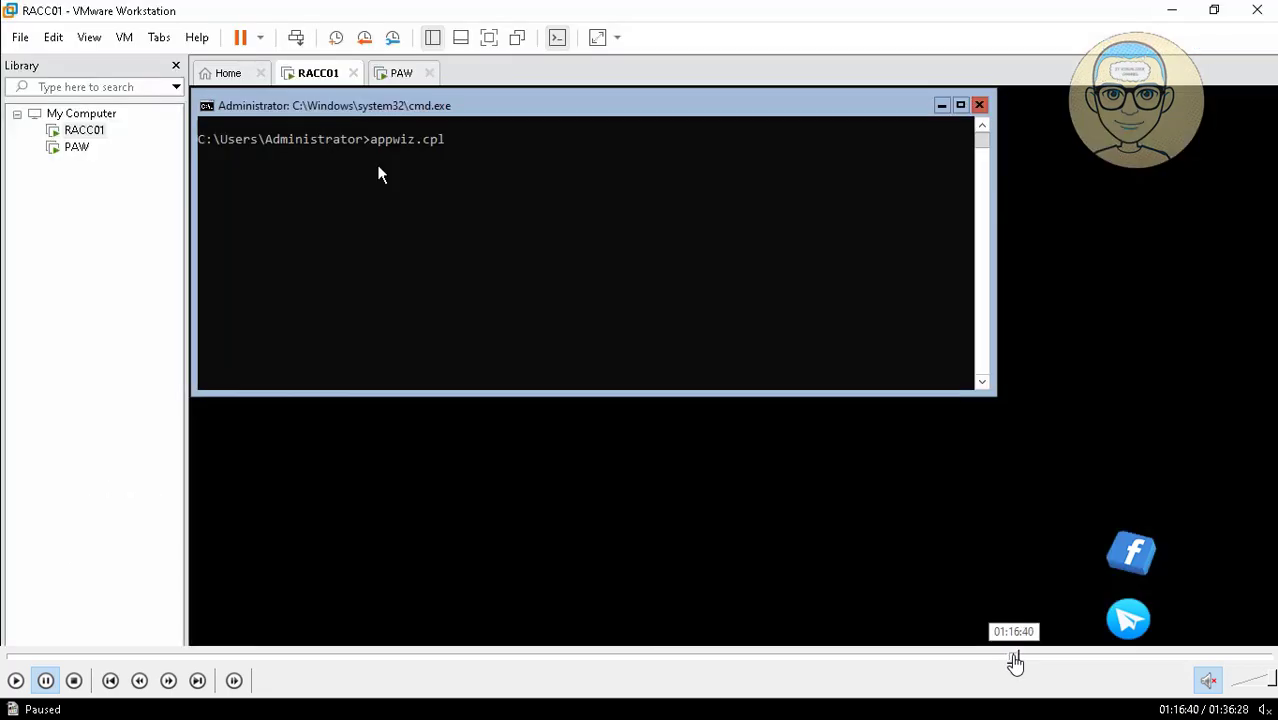
click(1023, 658)
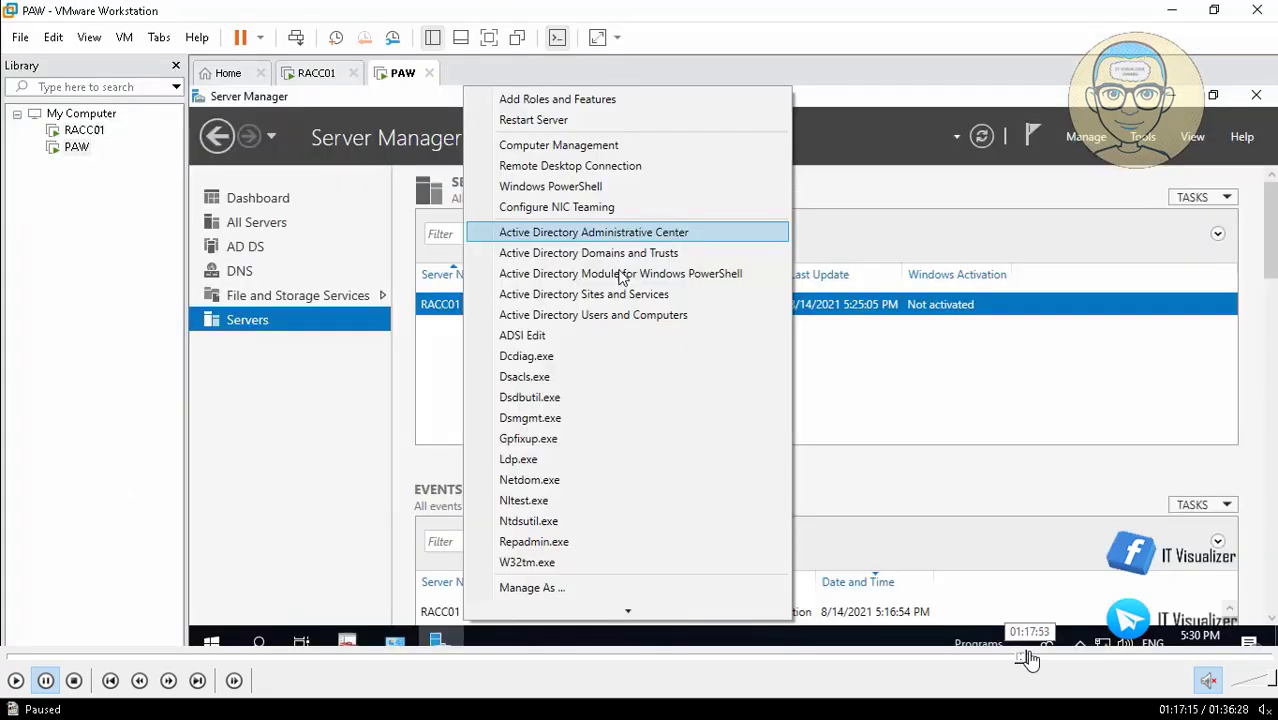
click(1029, 659)
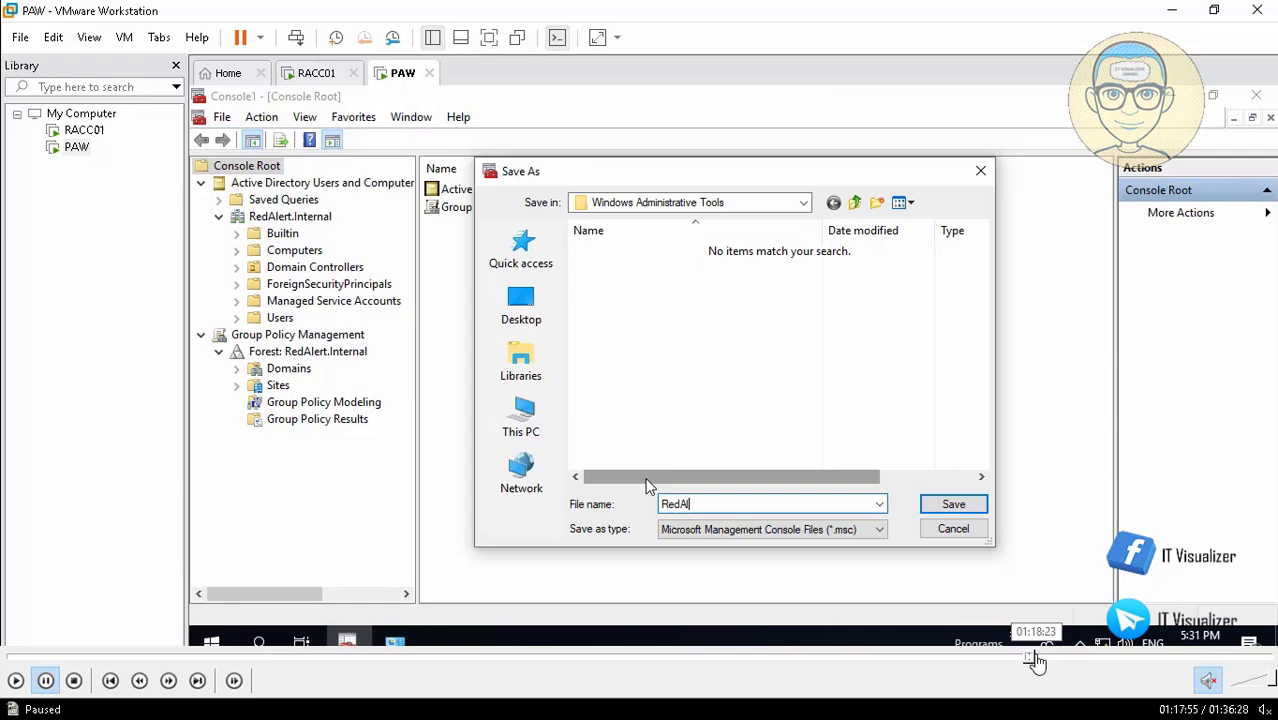
click(1039, 659)
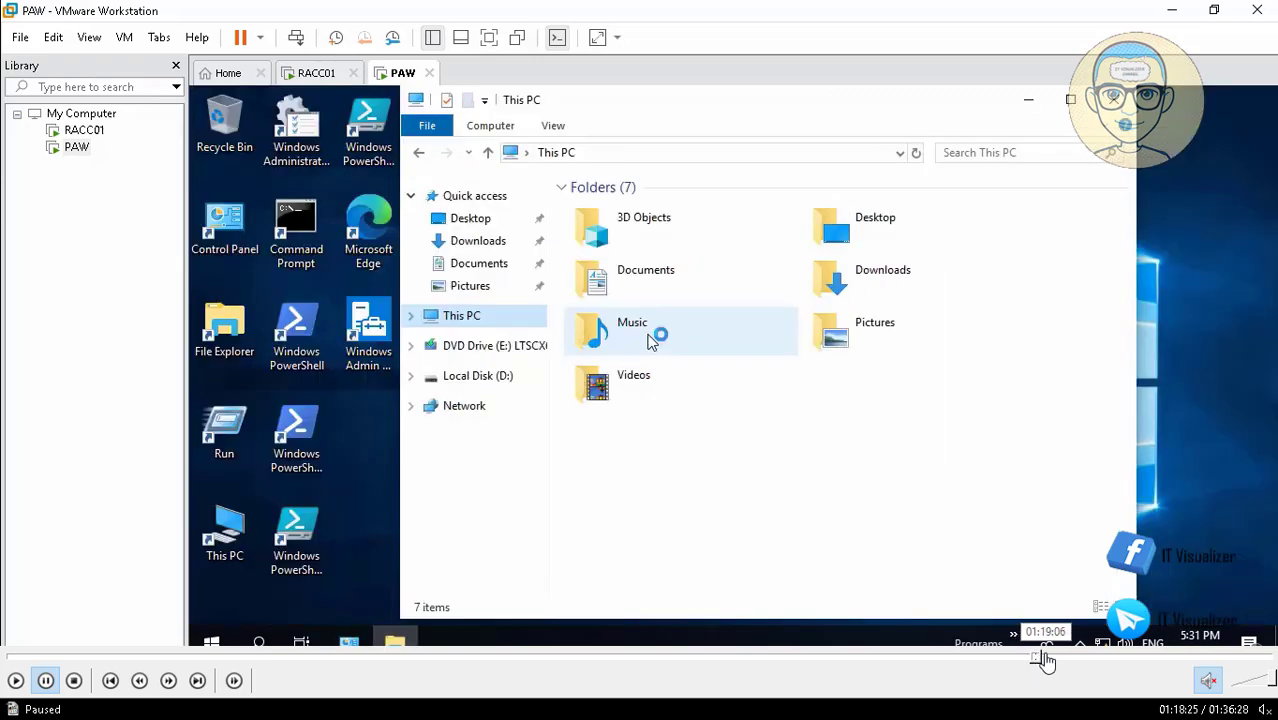
click(1043, 659)
click(1050, 660)
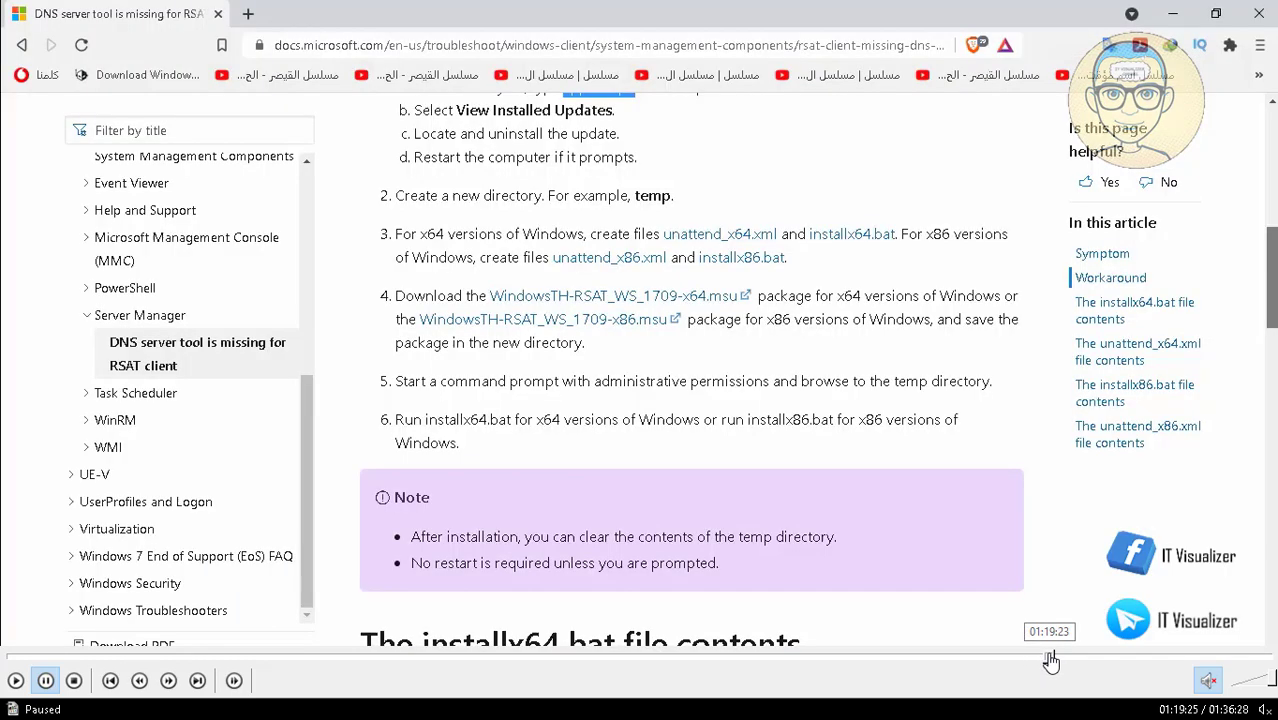
click(1056, 660)
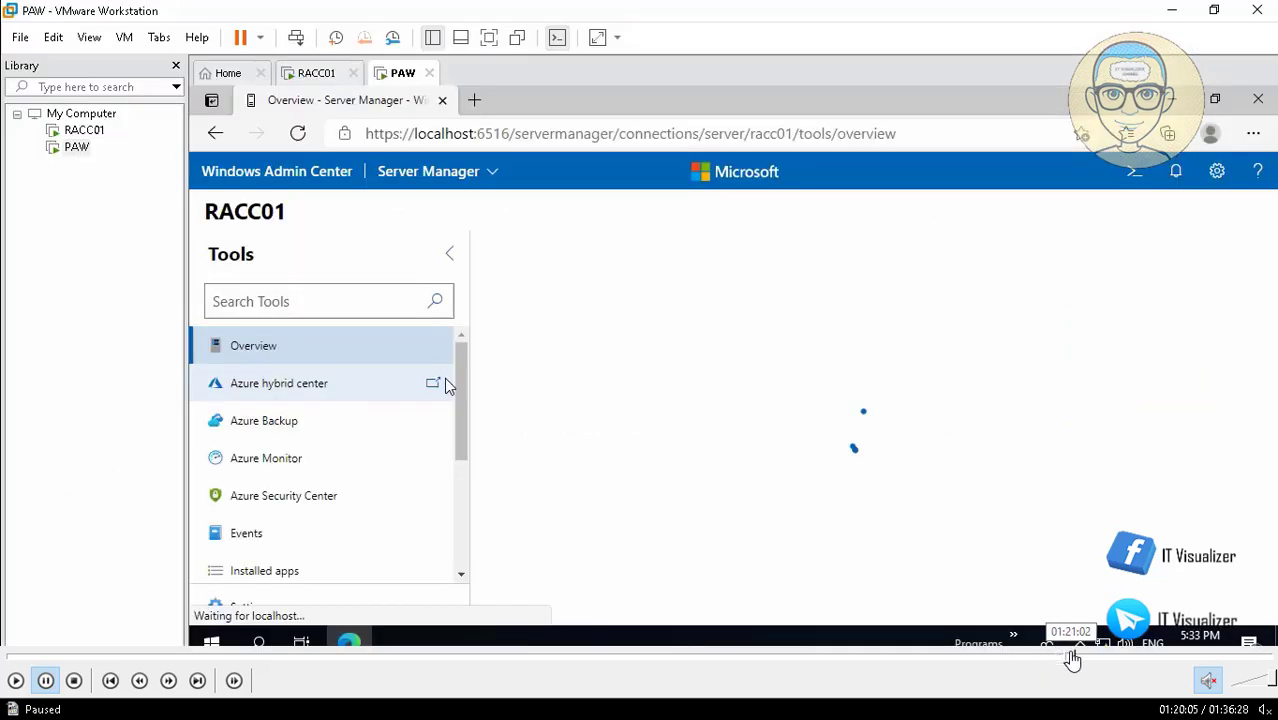
click(1072, 660)
click(1079, 660)
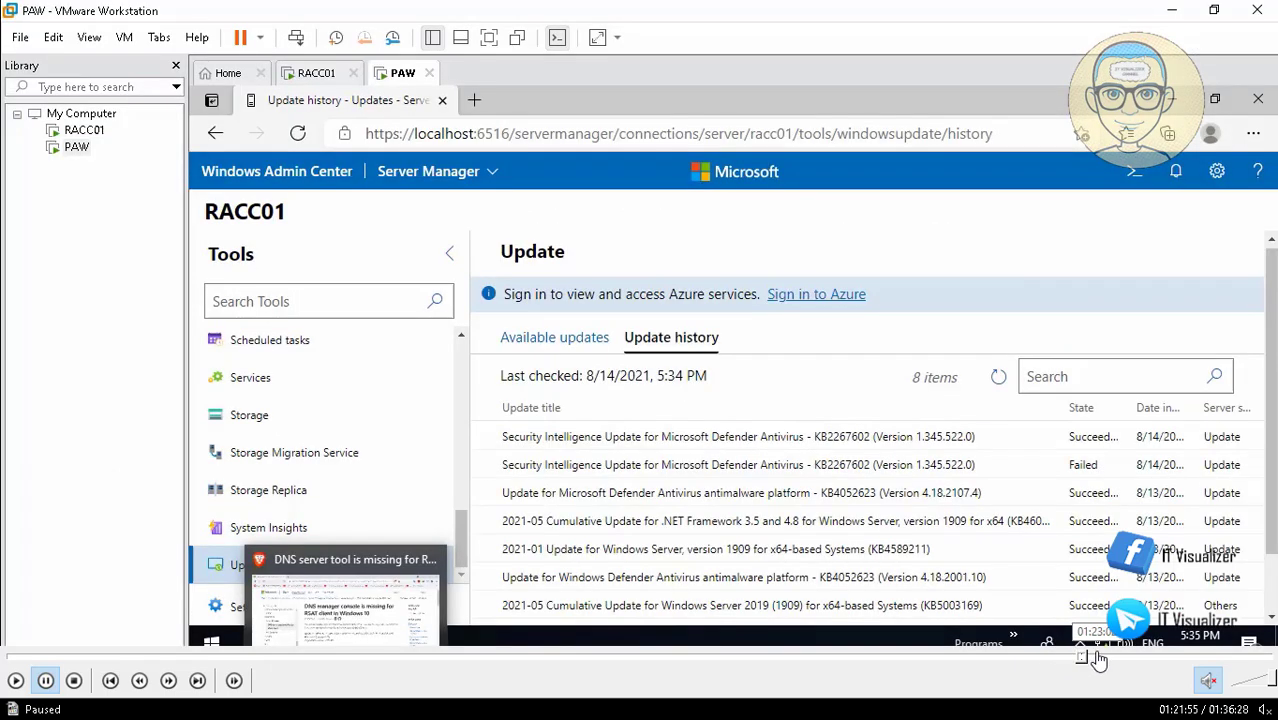
click(1098, 660)
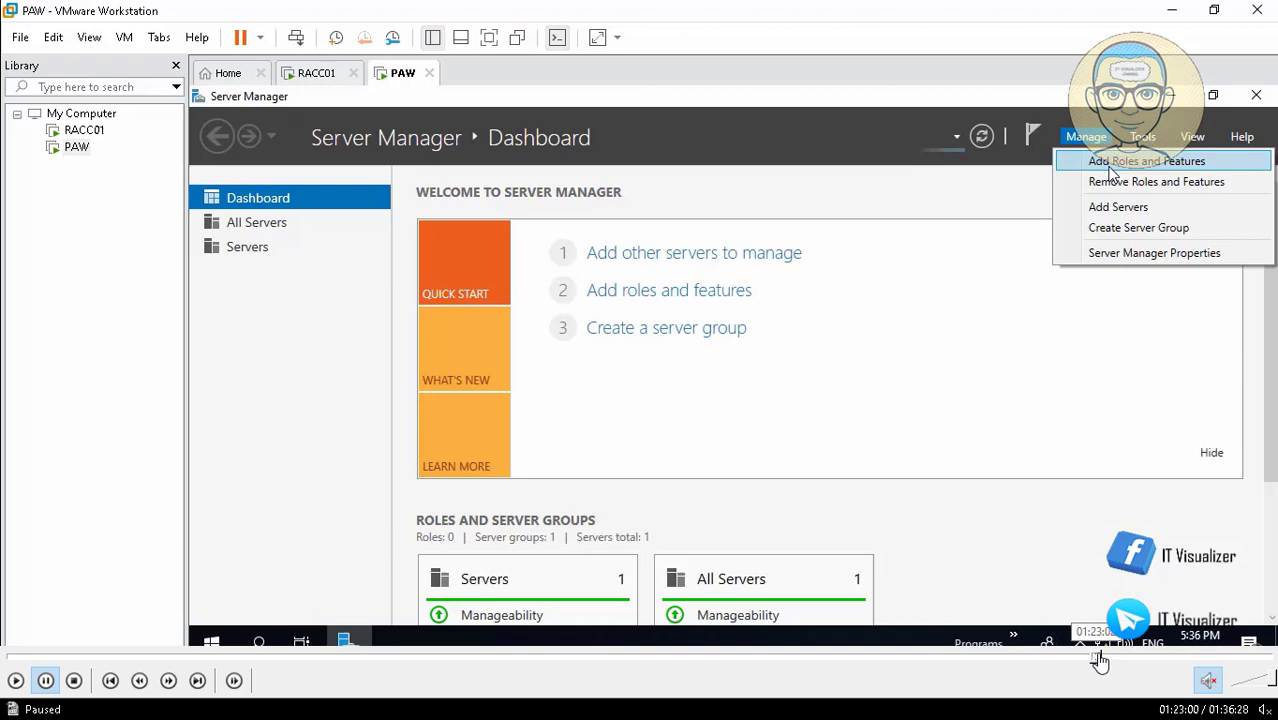
click(1108, 660)
click(1117, 660)
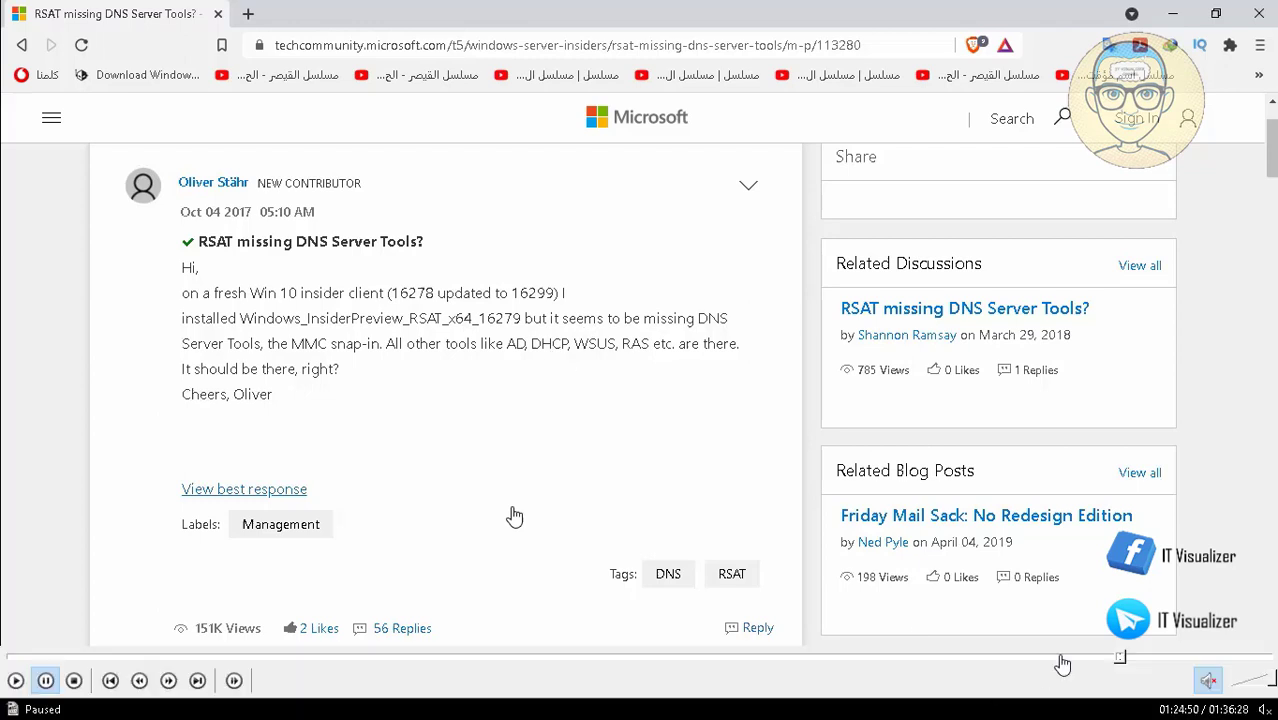
click(1130, 662)
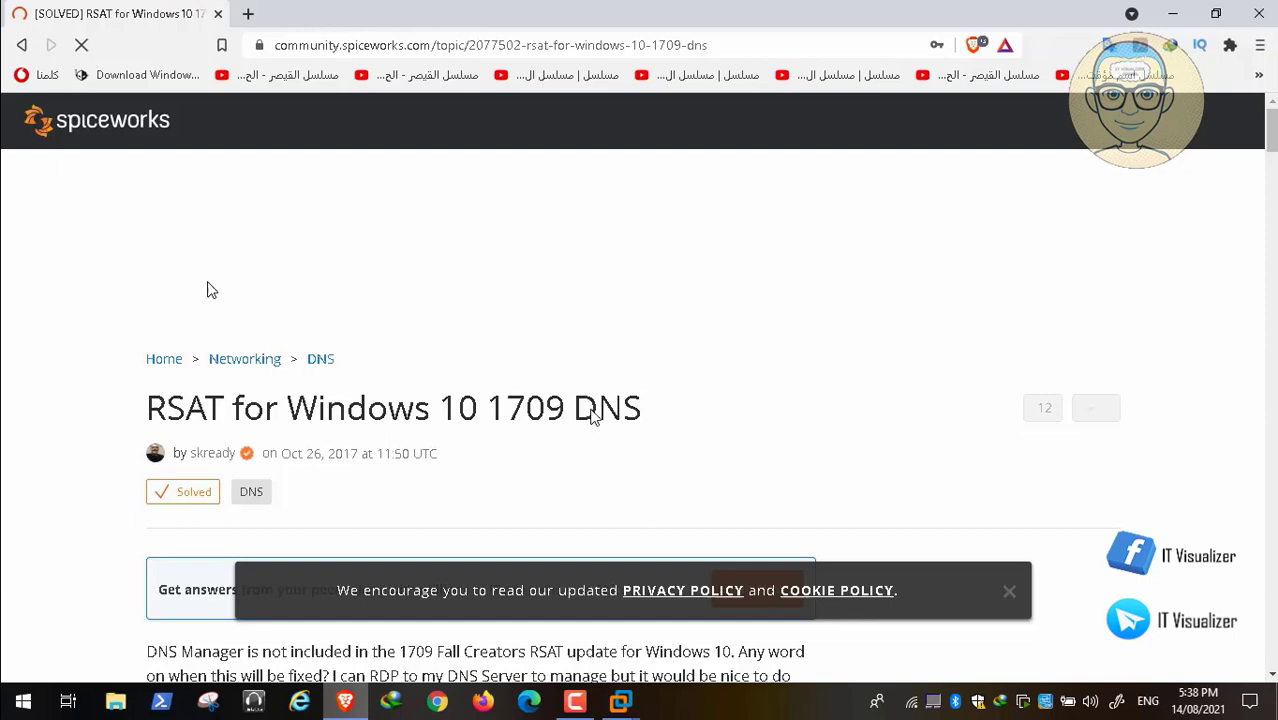
mouse_move(1256, 695)
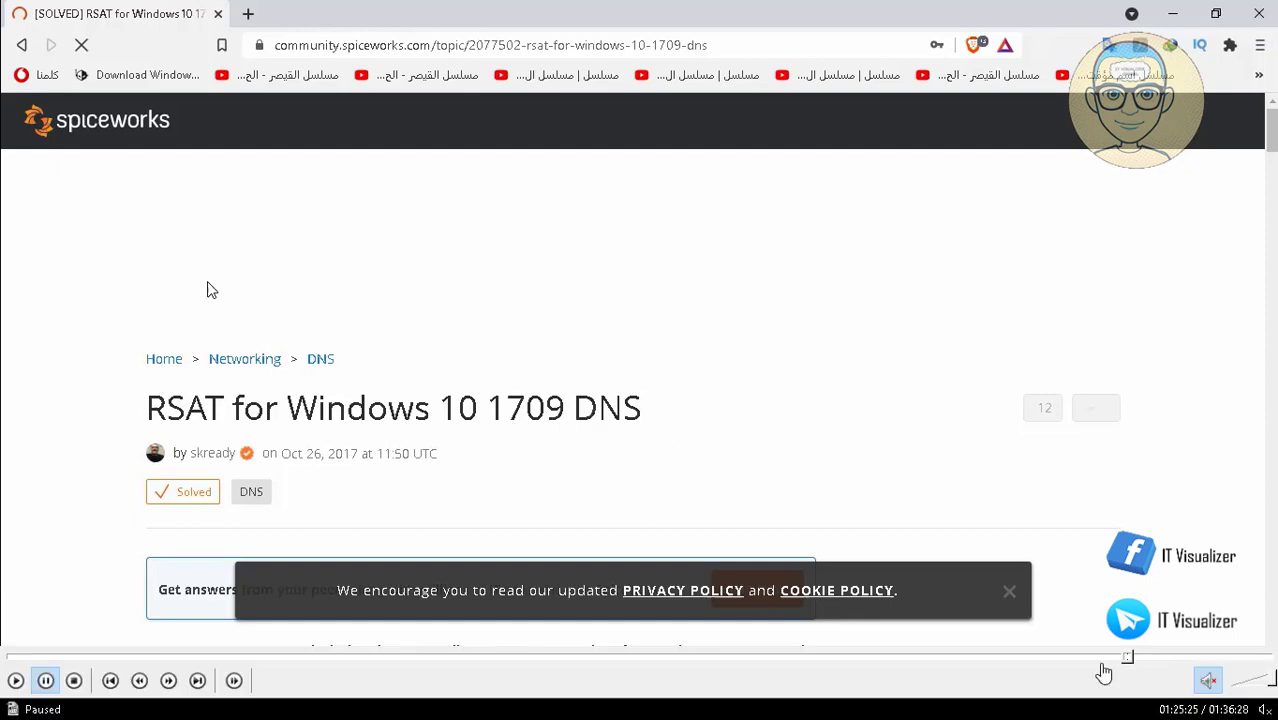
click(1135, 660)
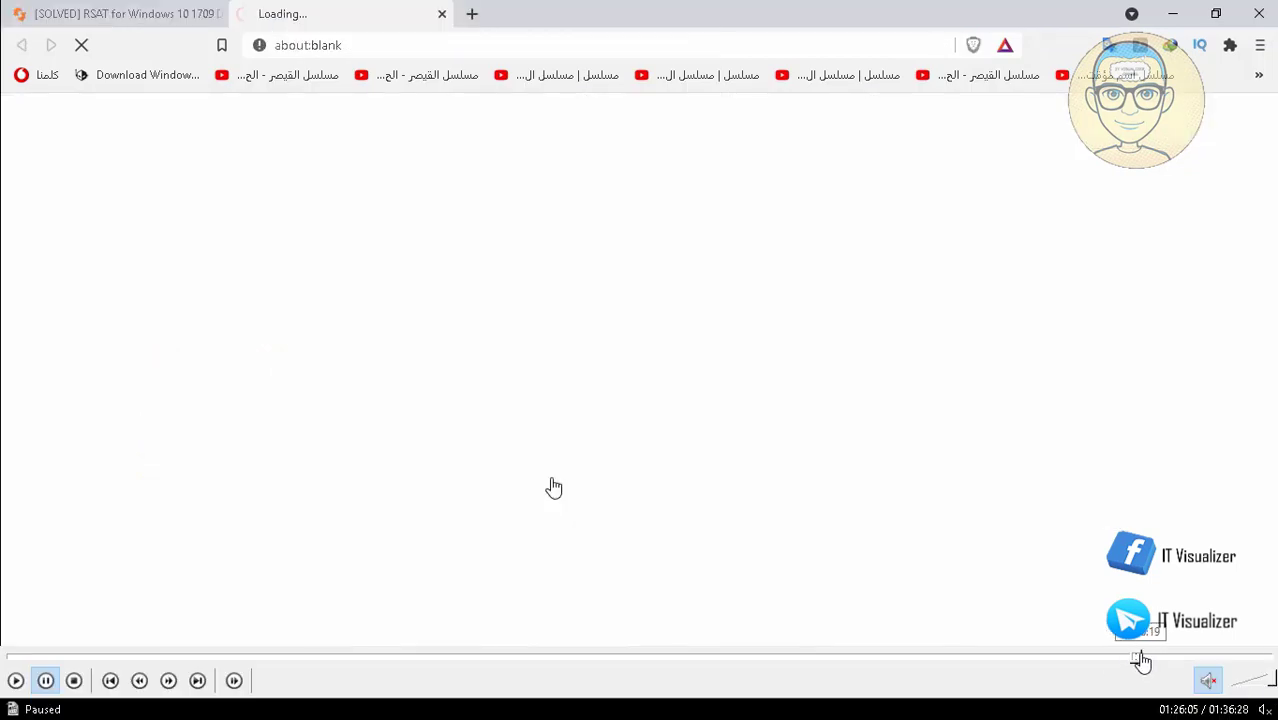
click(1141, 658)
click(1152, 659)
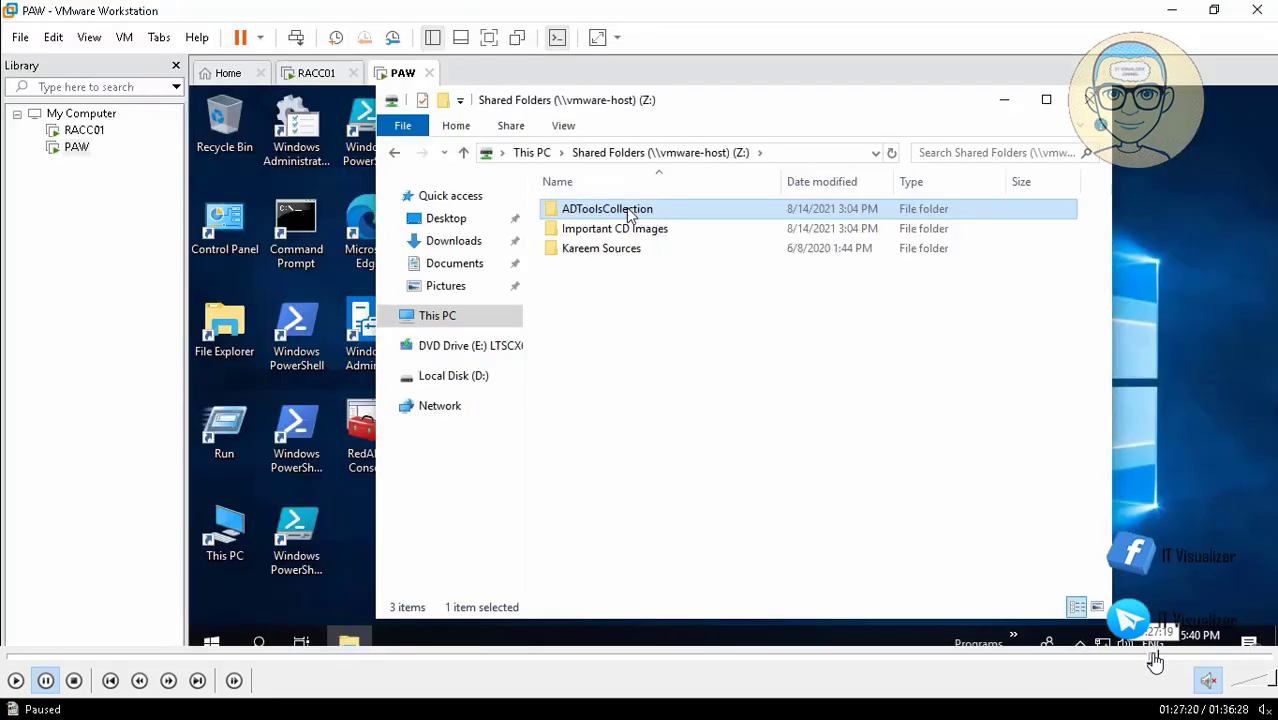
click(1149, 659)
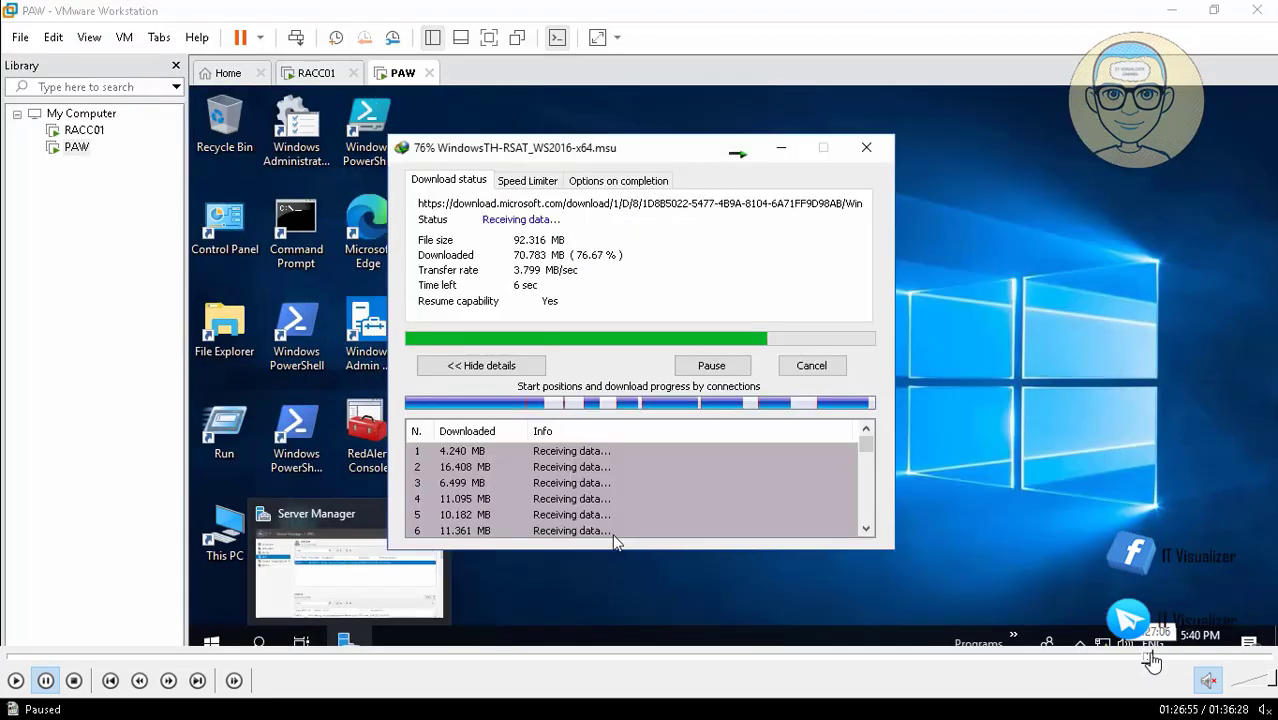
click(1152, 659)
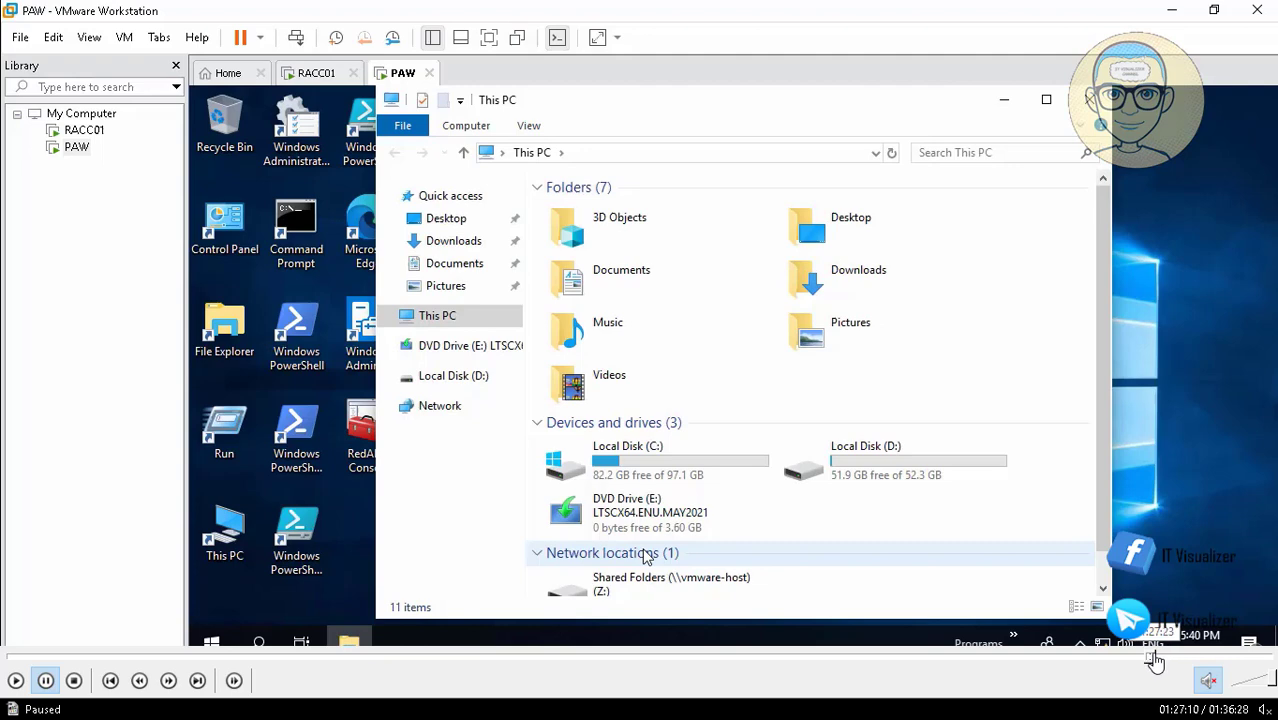
click(1156, 660)
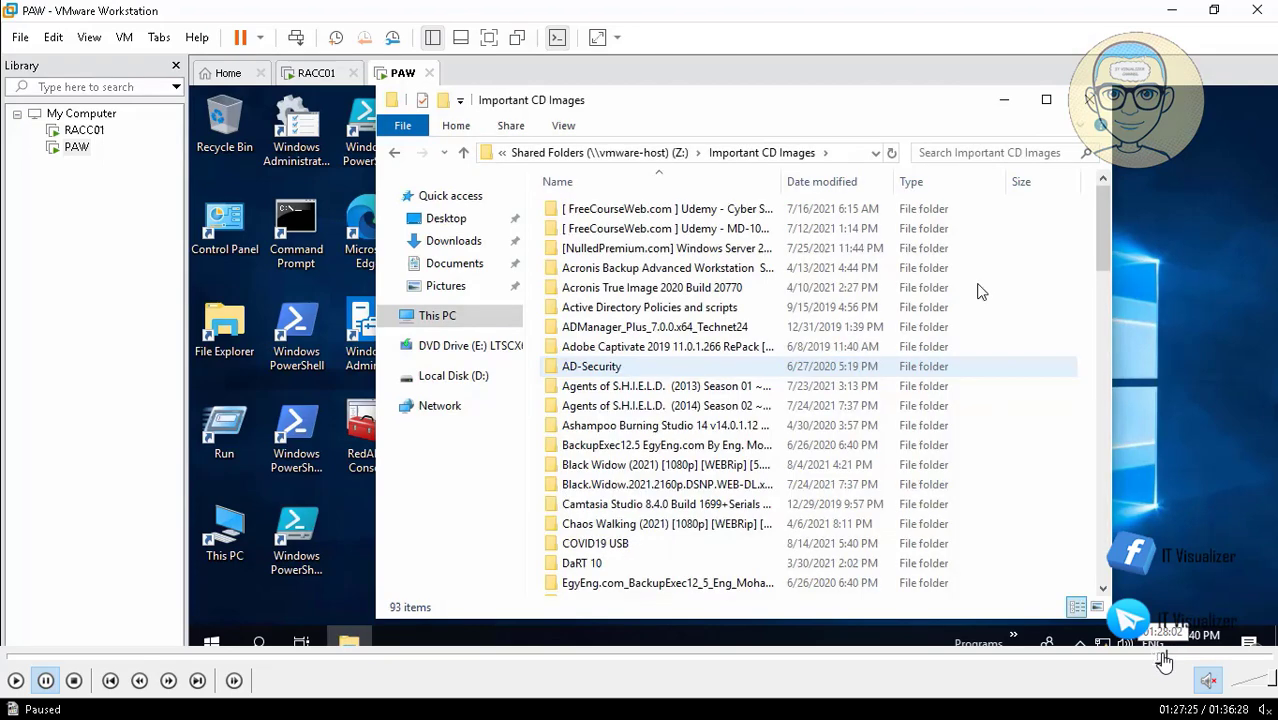
click(1162, 660)
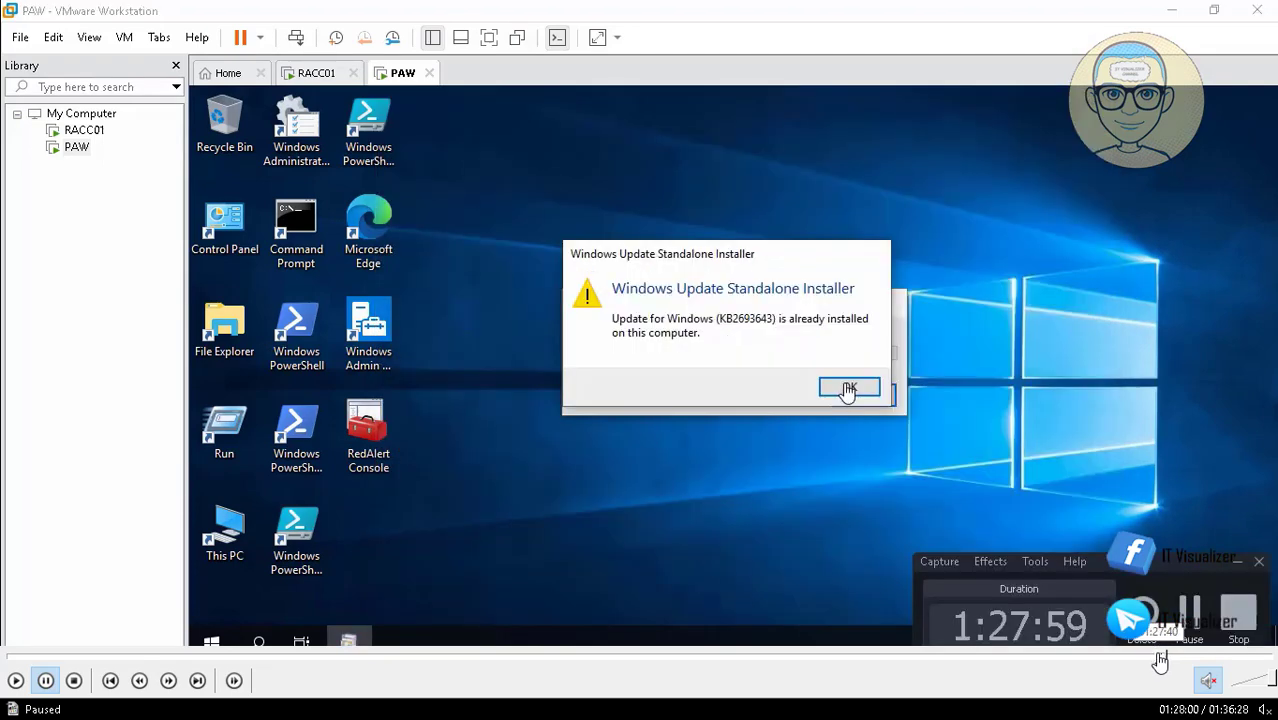
click(1159, 660)
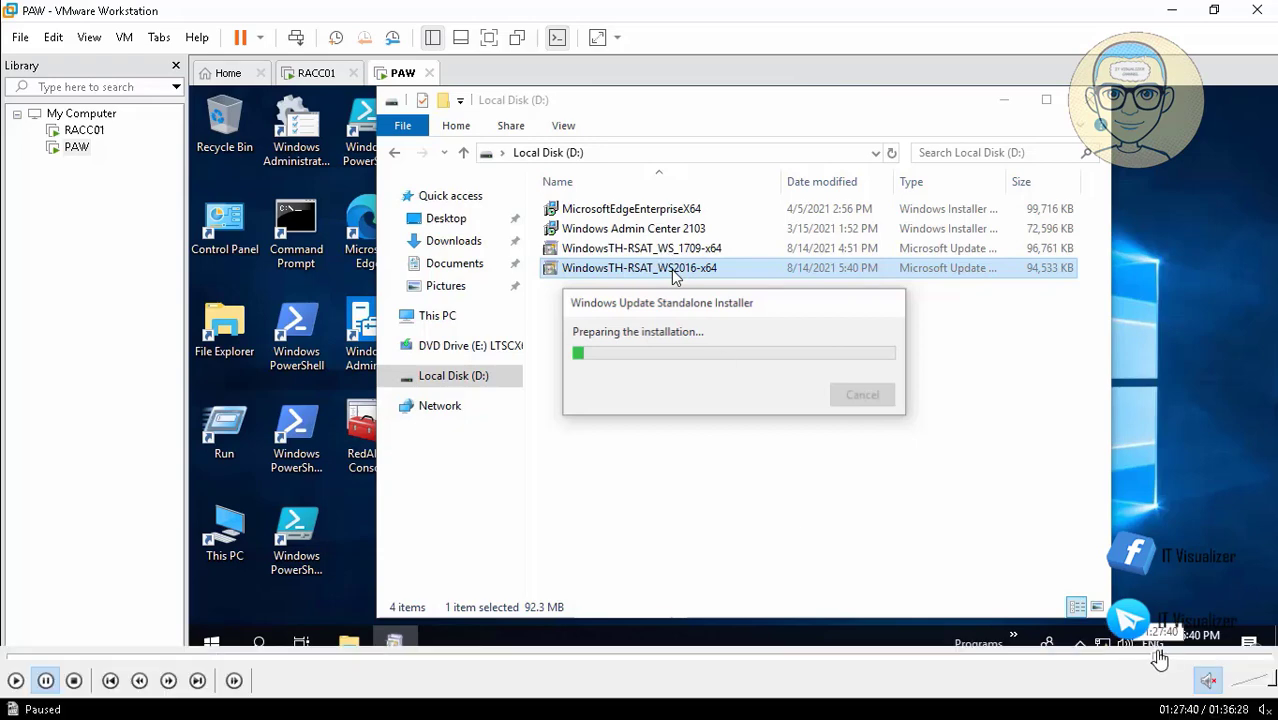
click(1156, 656)
click(1153, 656)
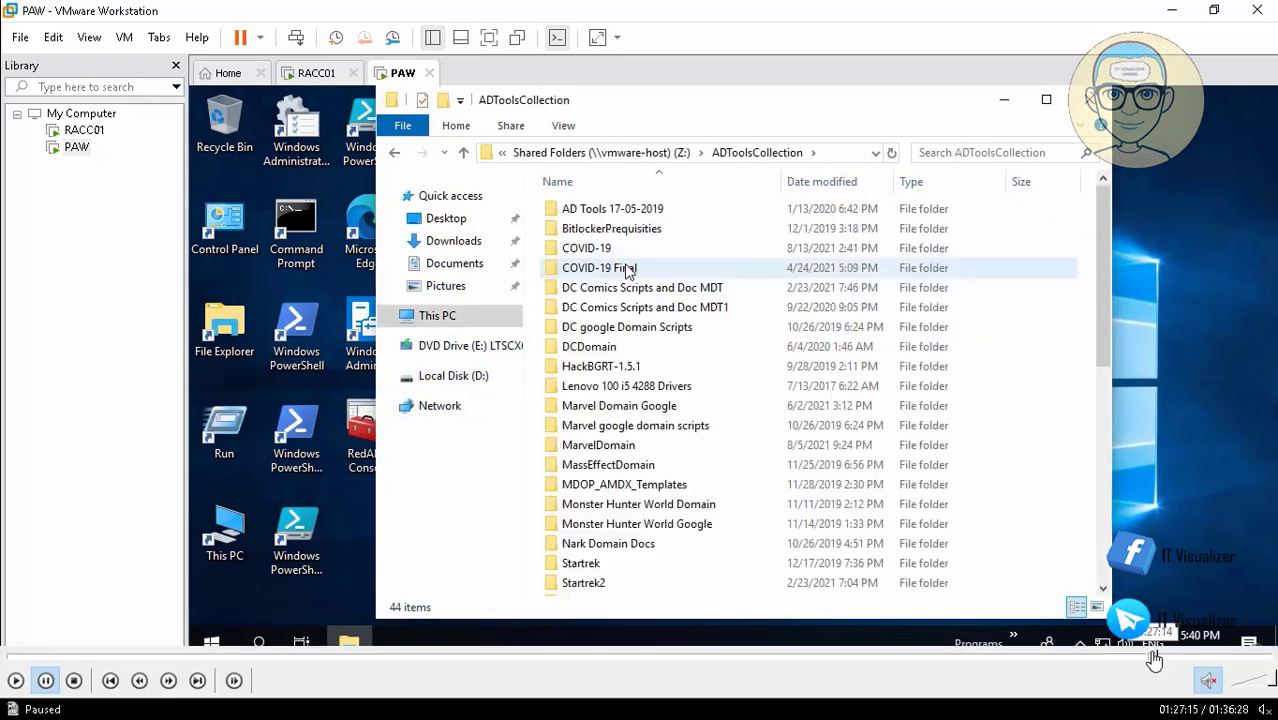
click(1146, 656)
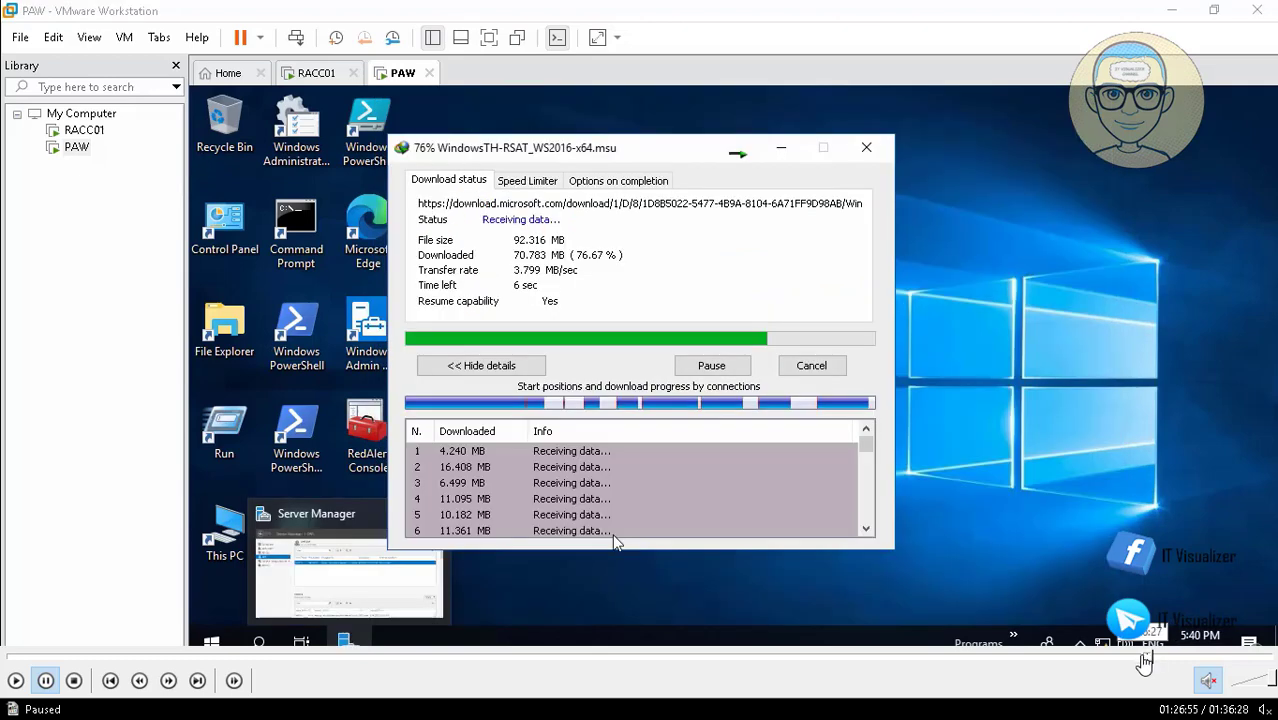
click(1141, 656)
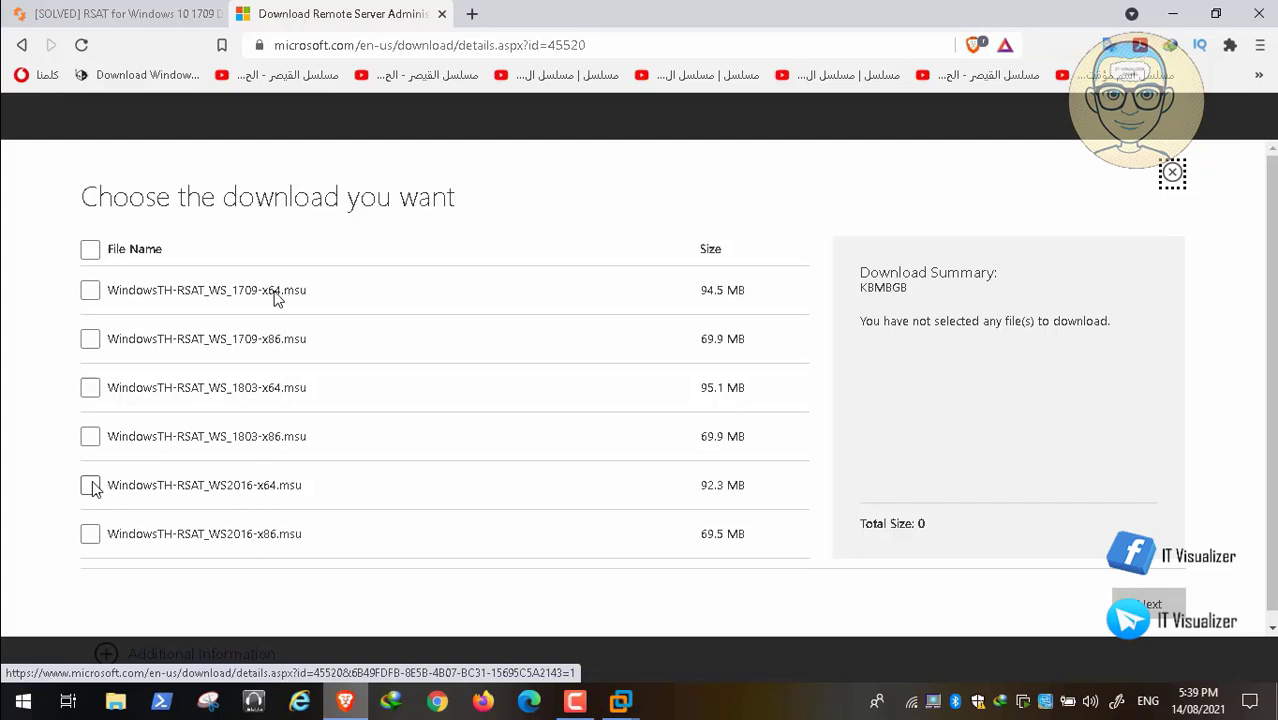
mouse_move(1018, 682)
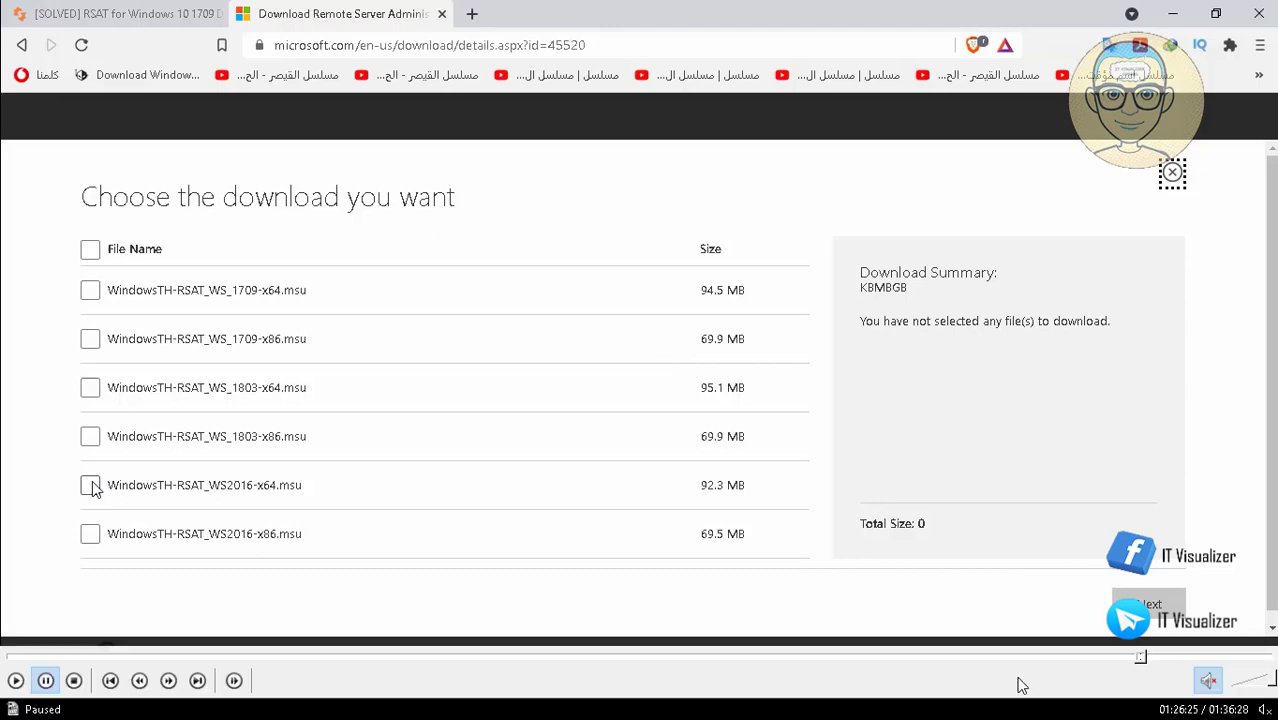
click(1144, 657)
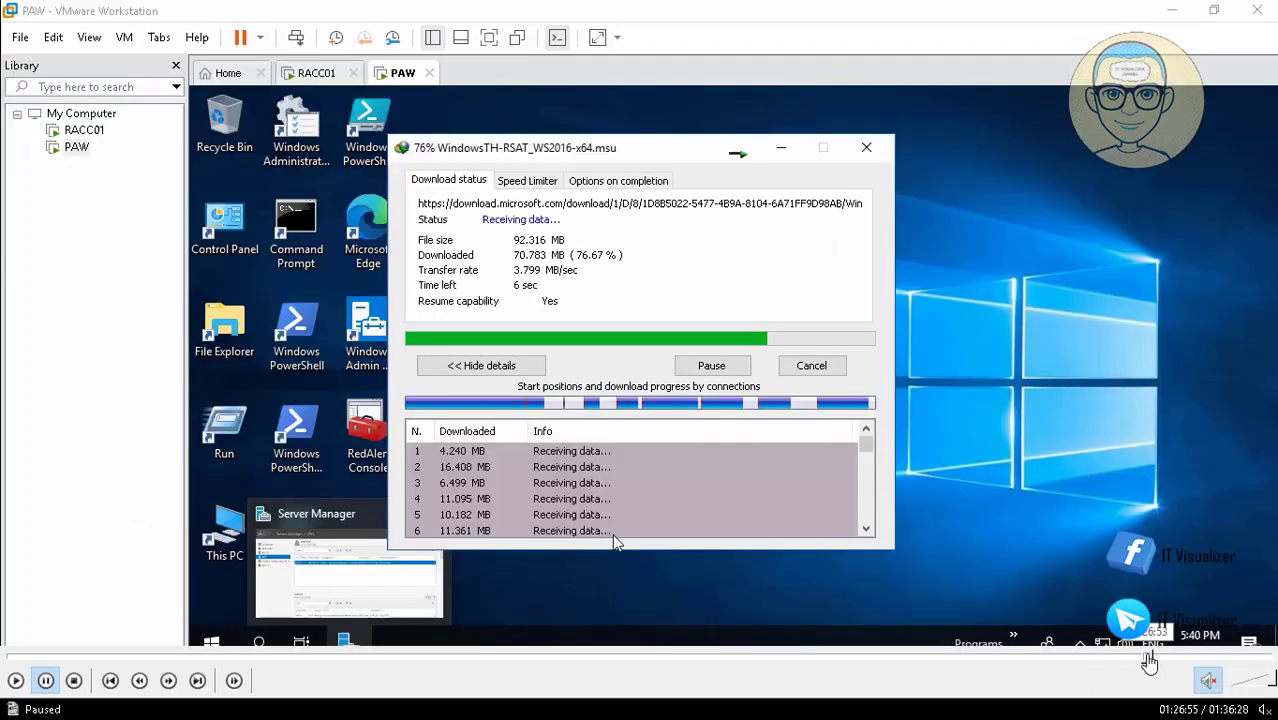
click(1150, 657)
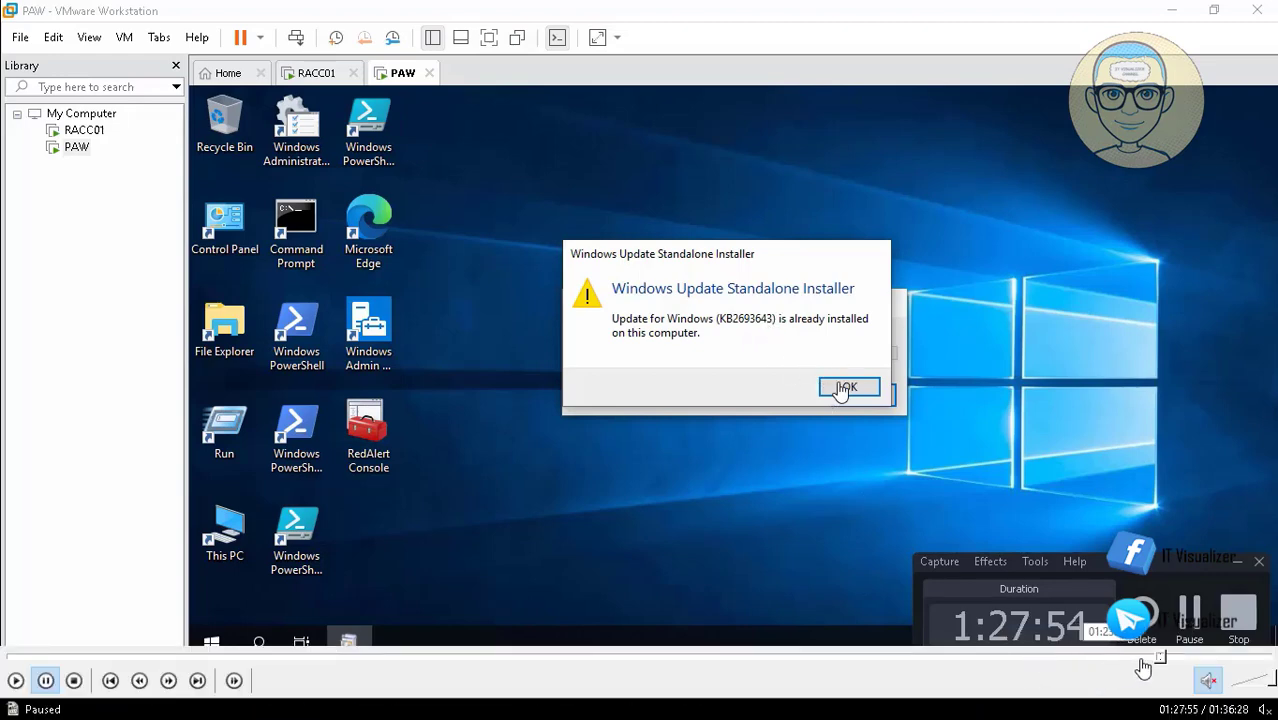
click(1163, 656)
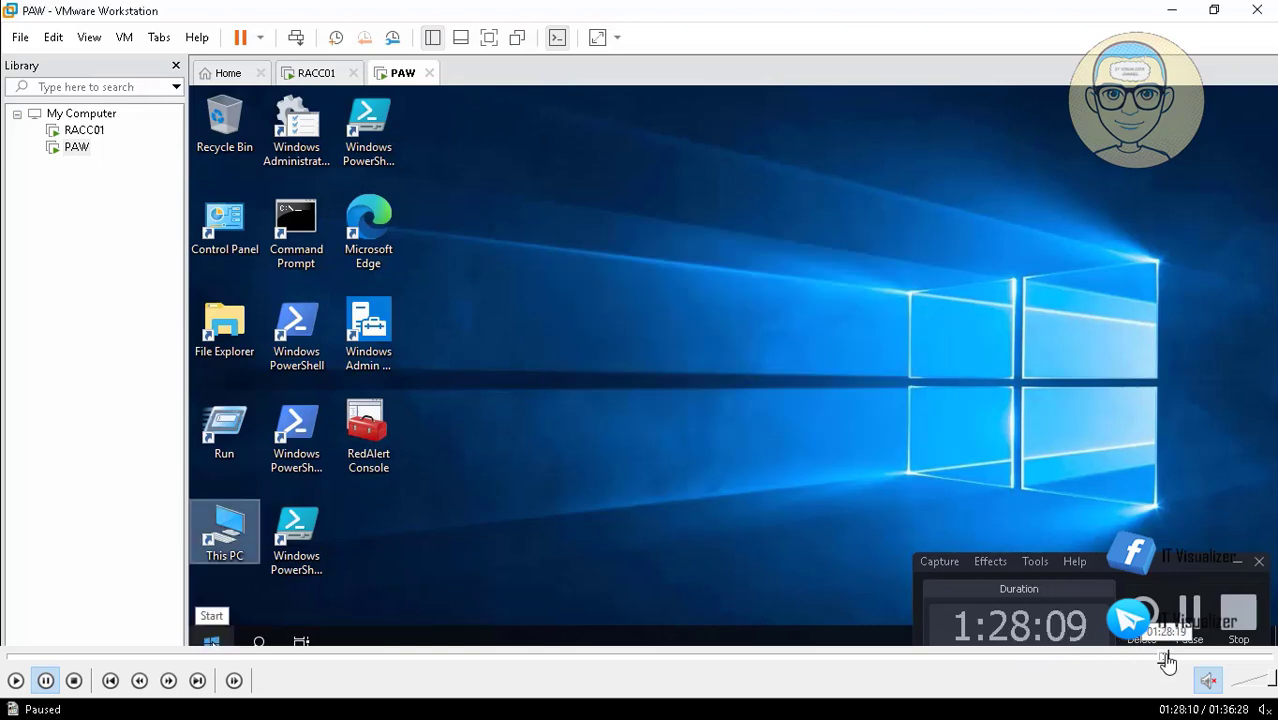
click(1167, 656)
click(1169, 657)
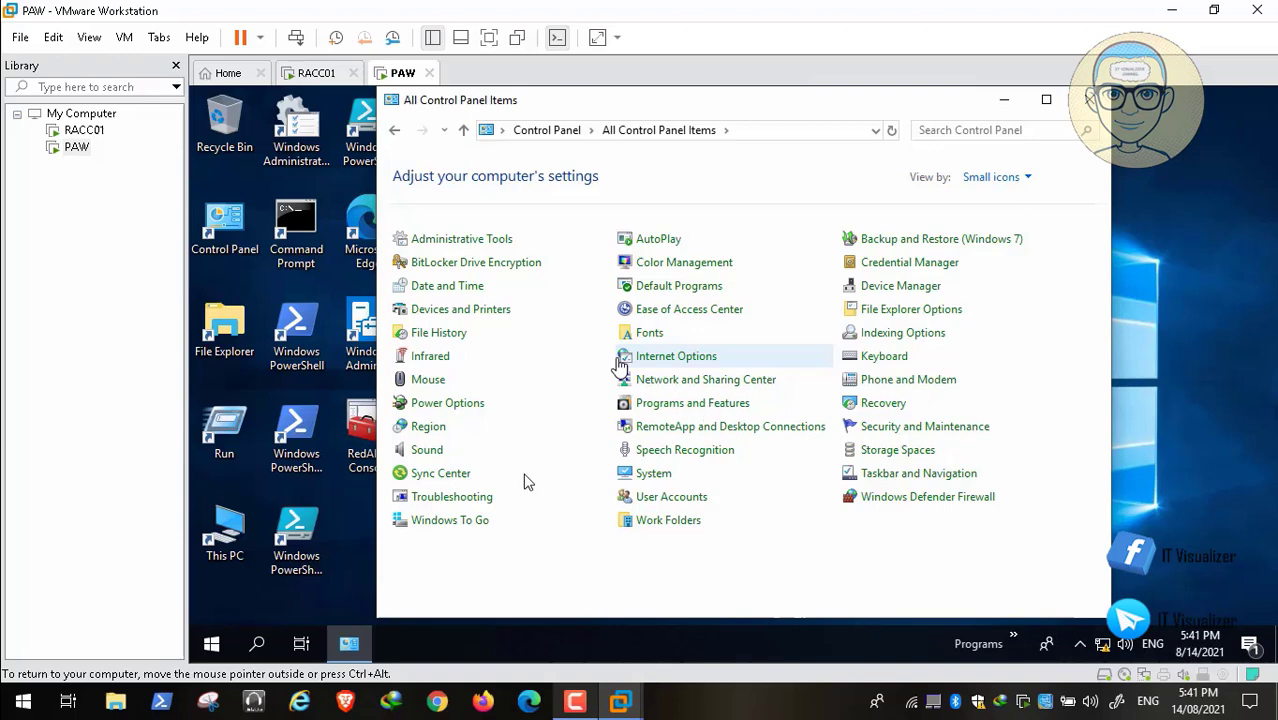
click(12, 680)
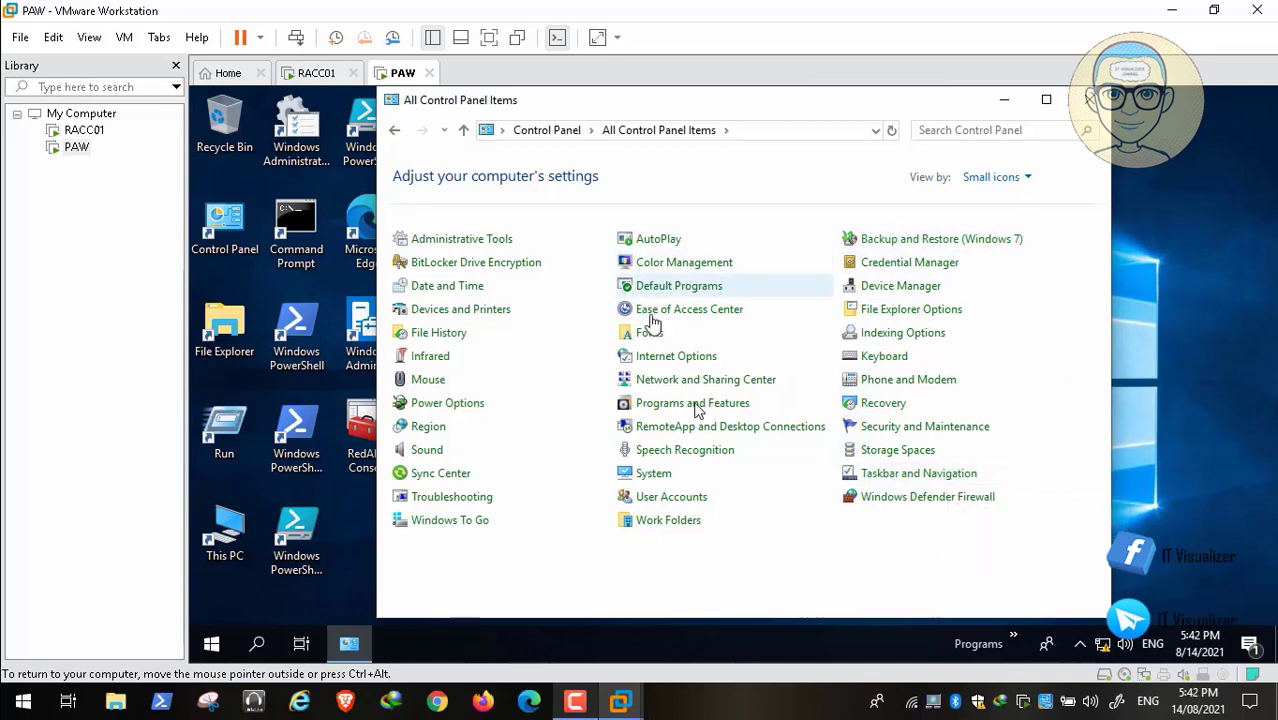
Open the installed updates list from Programs and Features and uninstall Update for Microsoft Windows (KB2693643).
click(668, 406)
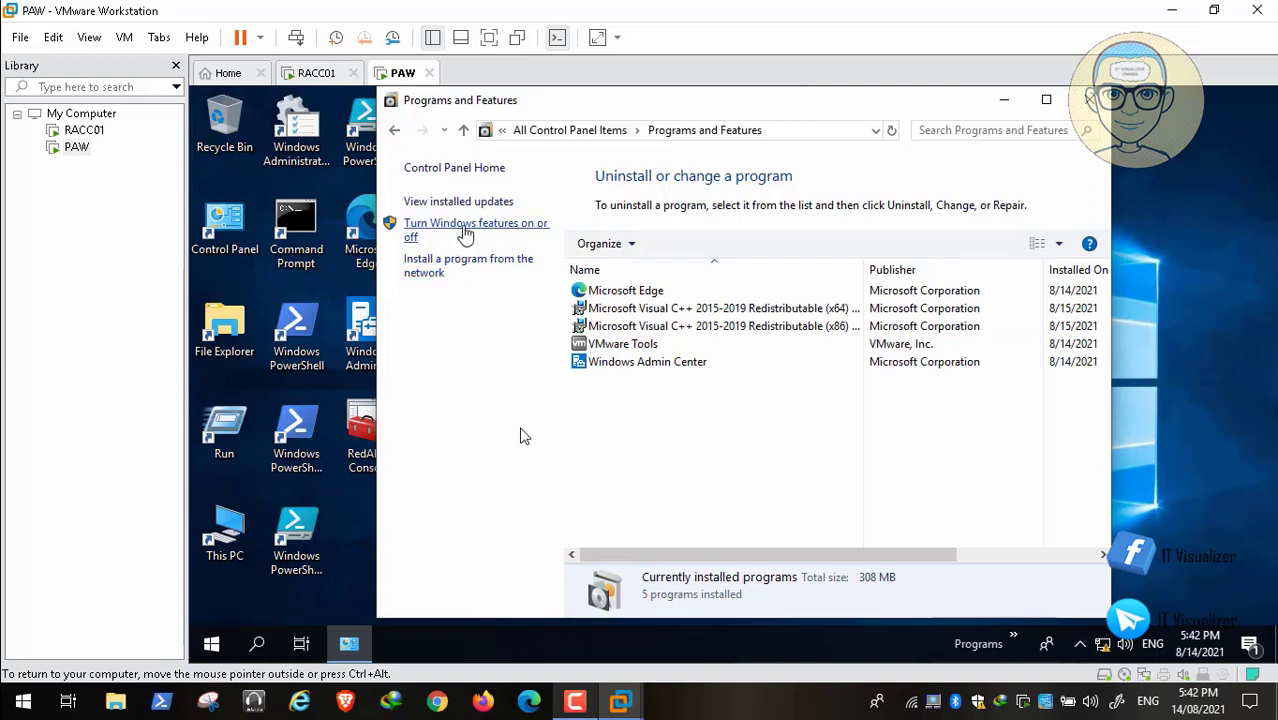
click(476, 204)
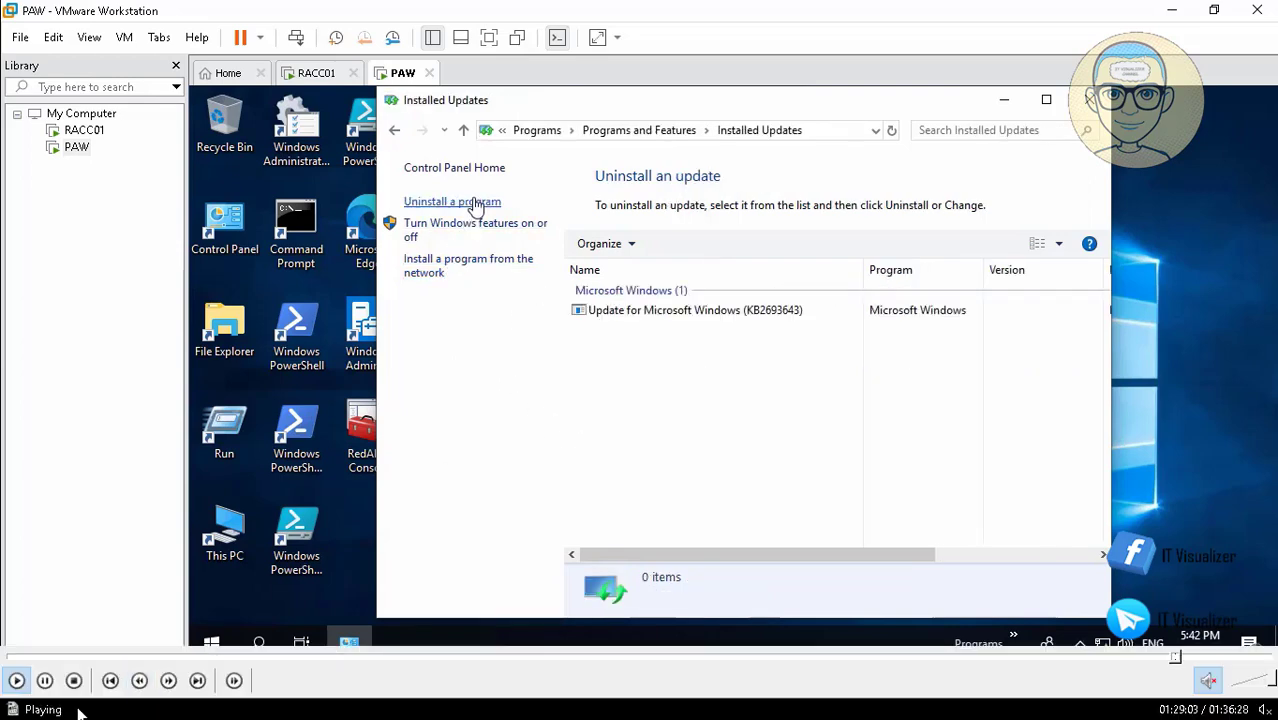
click(45, 681)
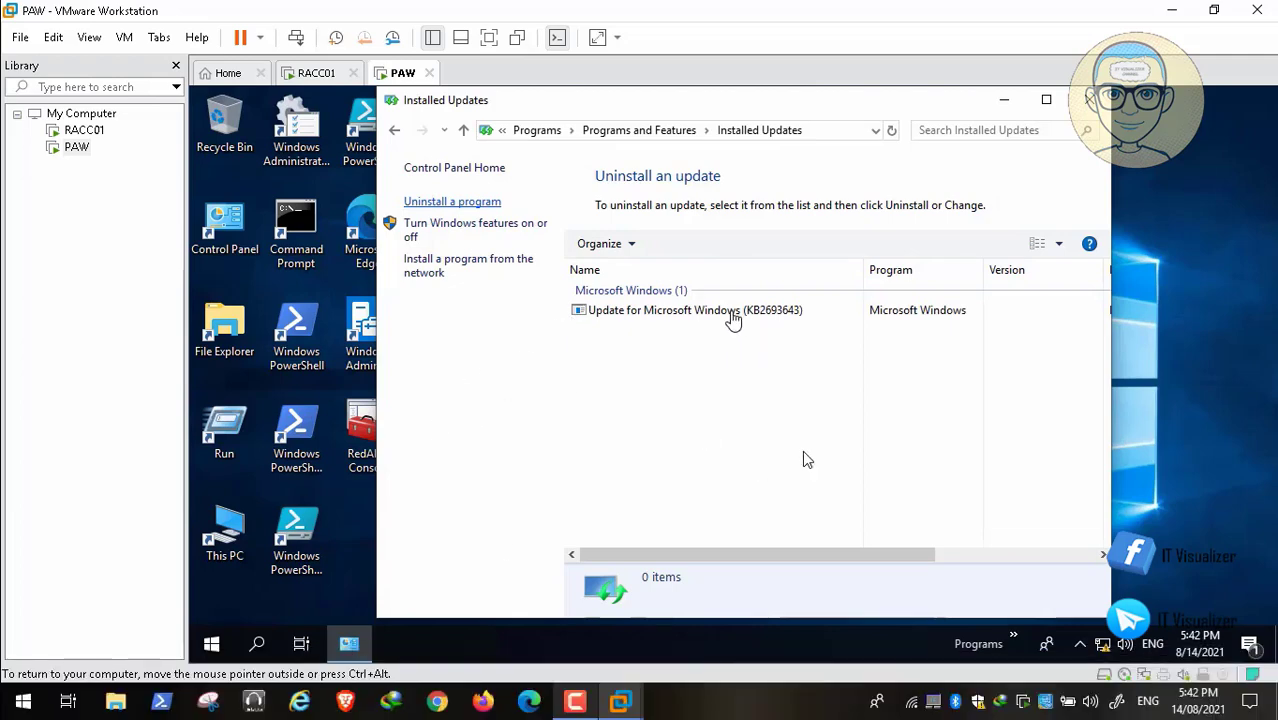
click(679, 312)
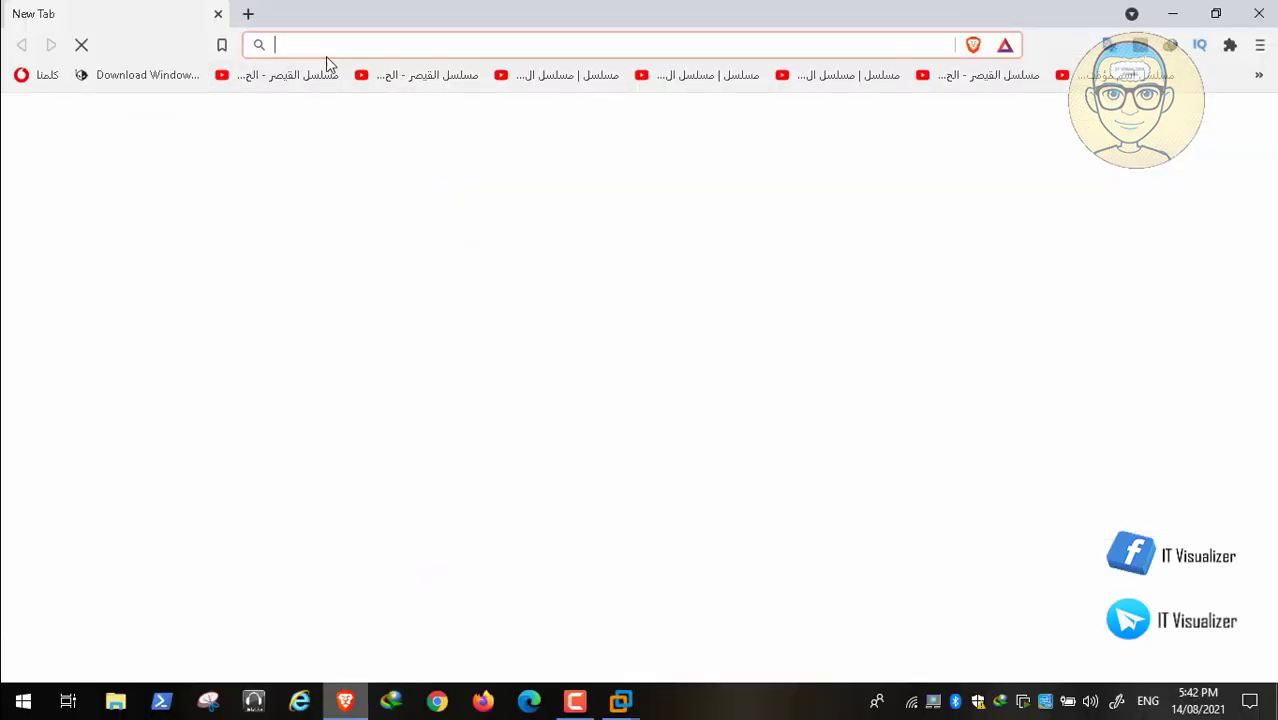
Switch to the Brave browser and repeat the earlier Google search for rsat 1709 dns missing.
click(315, 40)
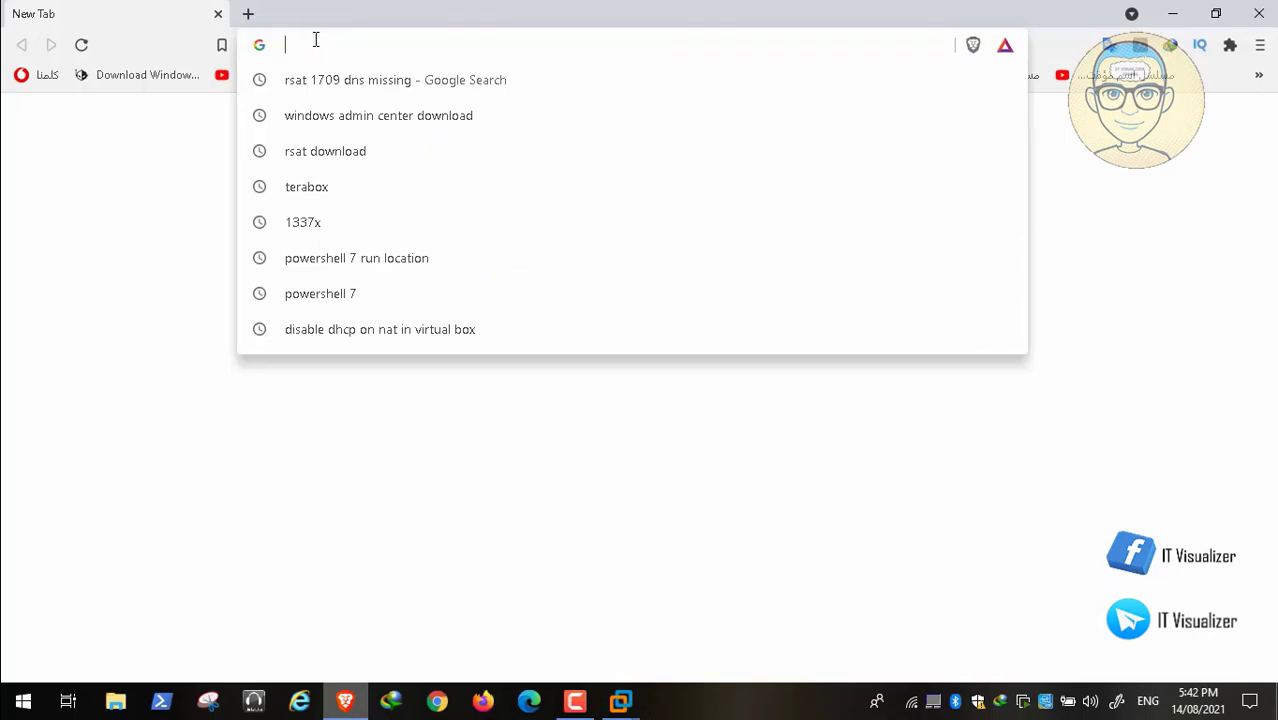
click(338, 80)
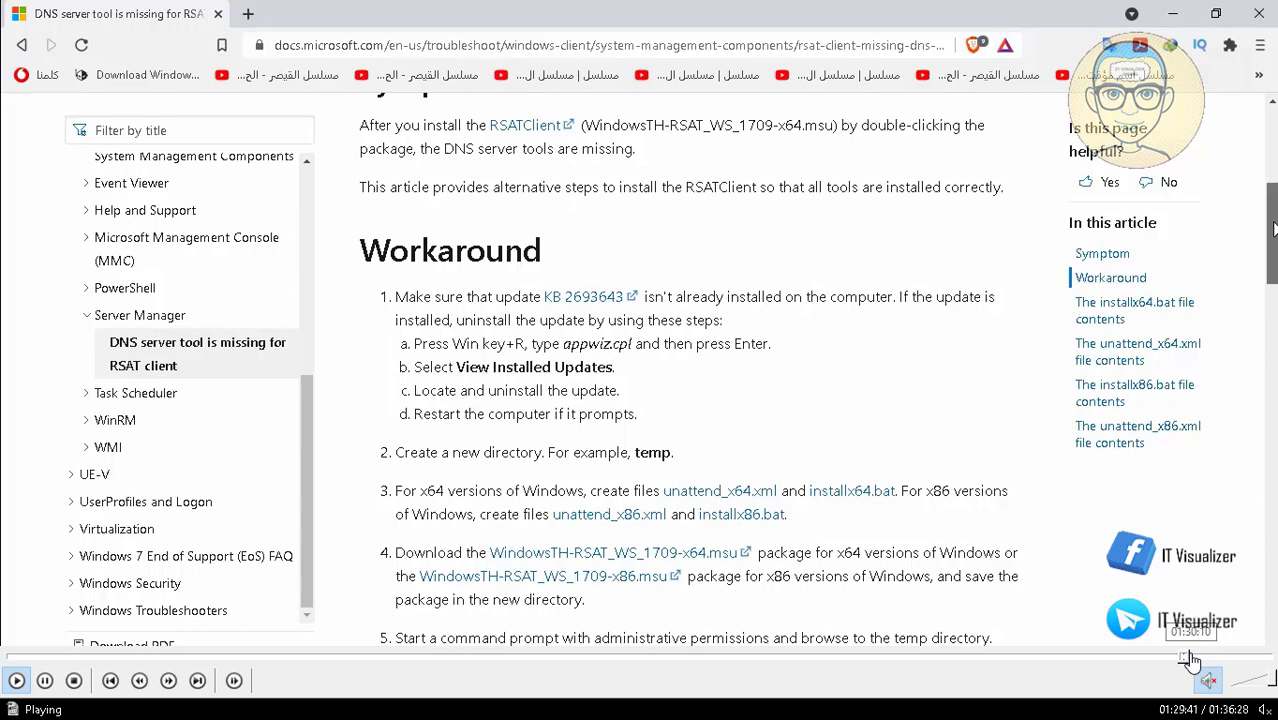
click(1192, 660)
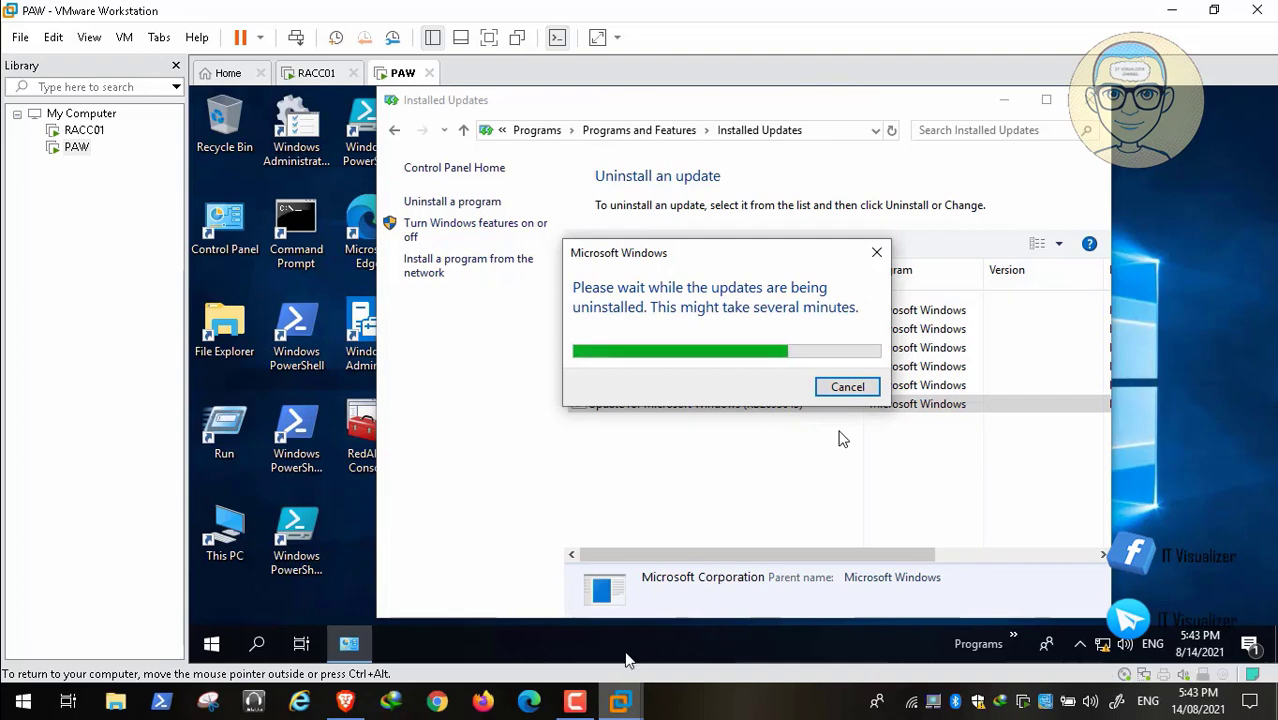
click(575, 702)
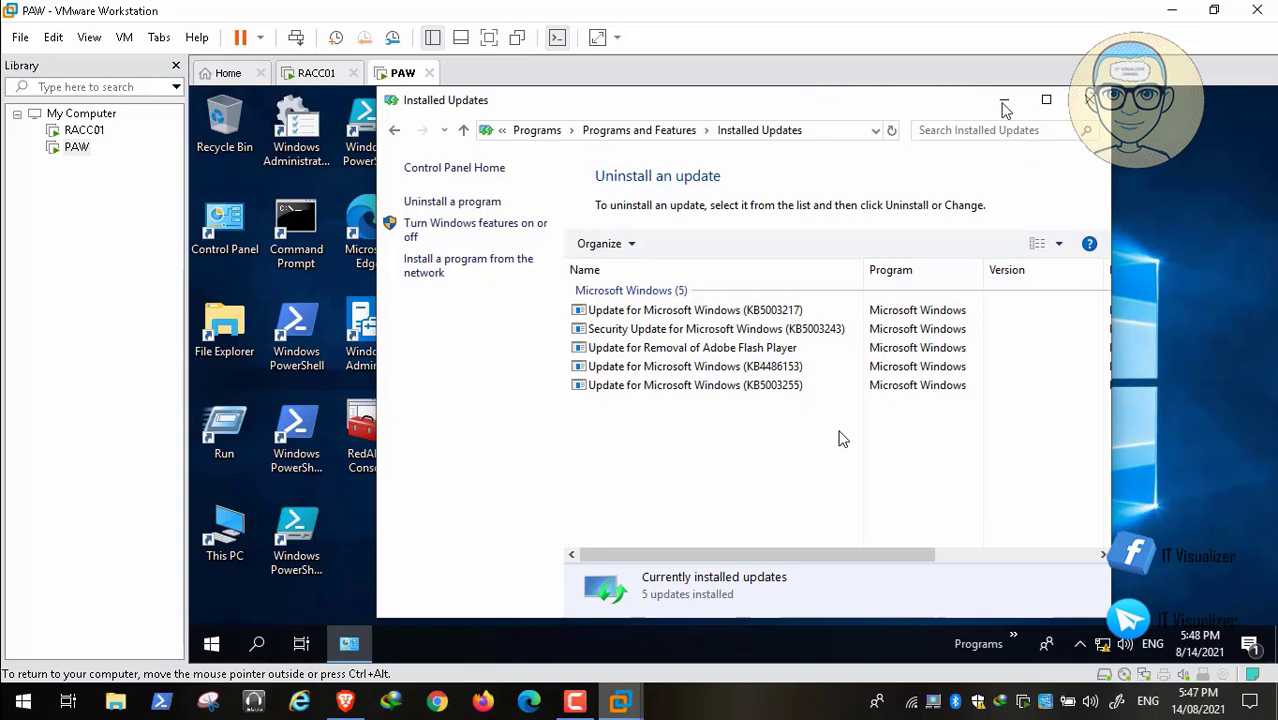
Minimize the Installed Updates window, check which tools remain in the Administrative Tools folder, and close that folder.
click(1004, 102)
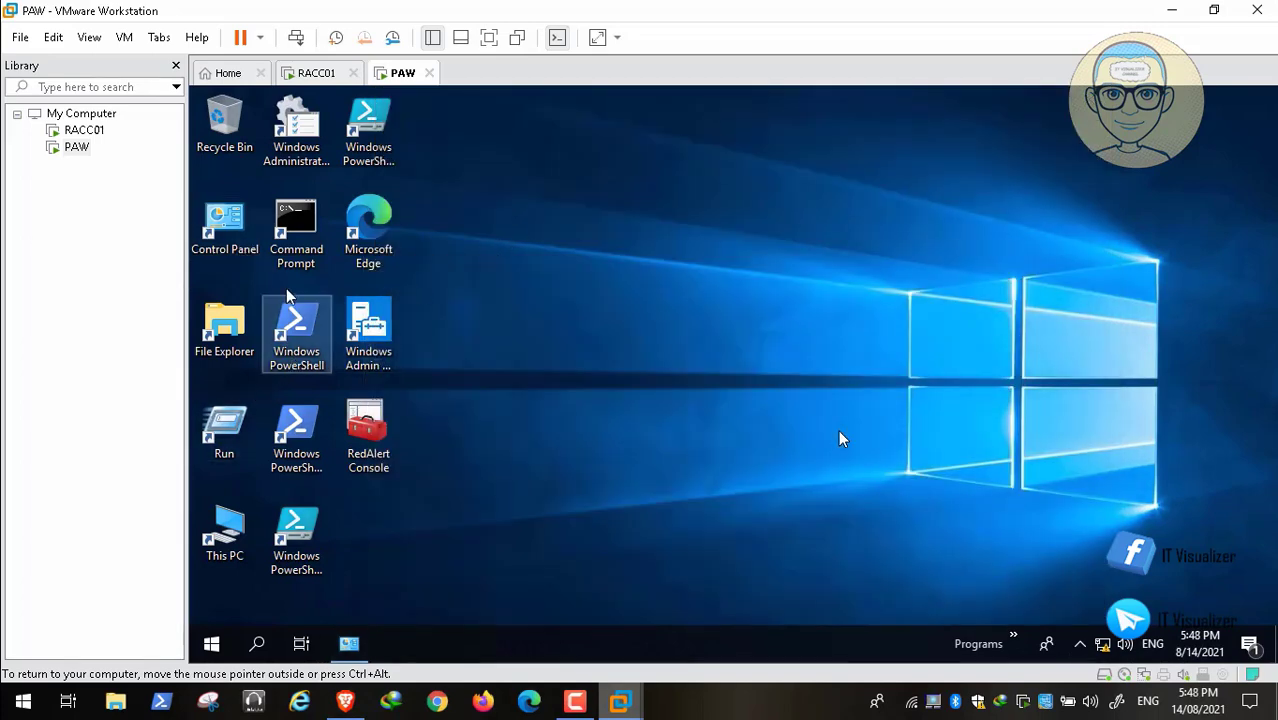
click(297, 140)
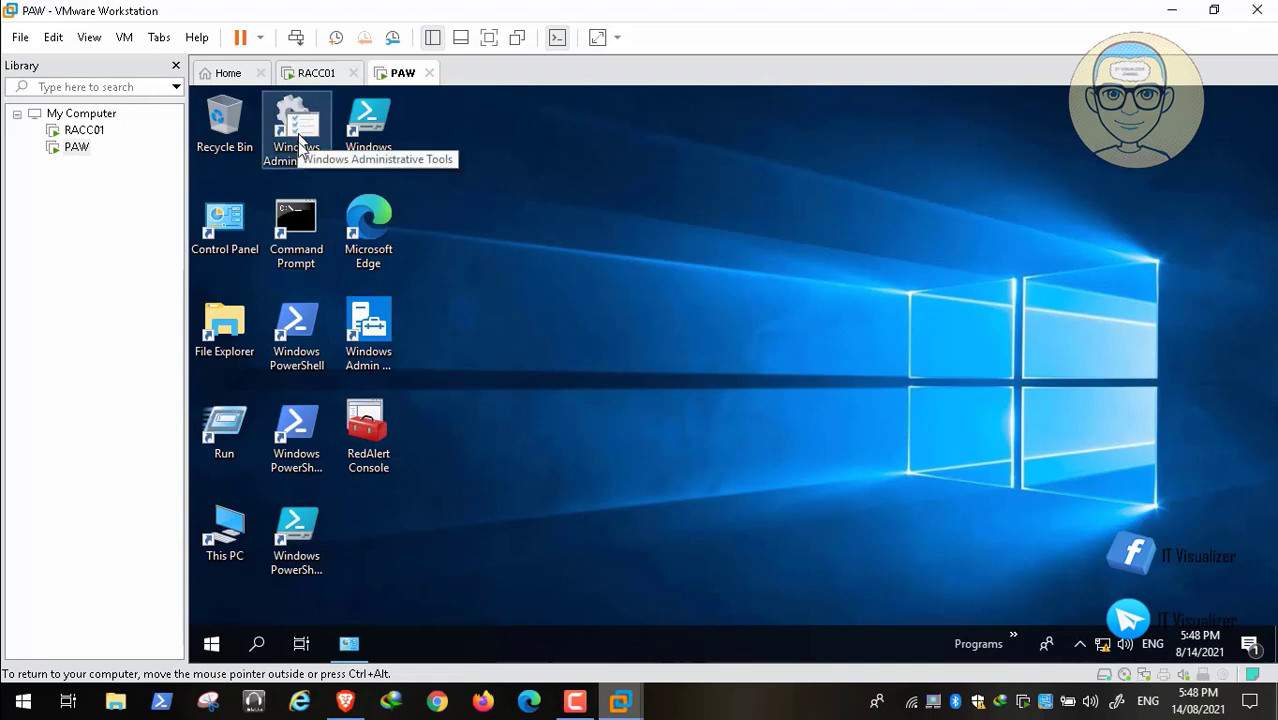
click(345, 185)
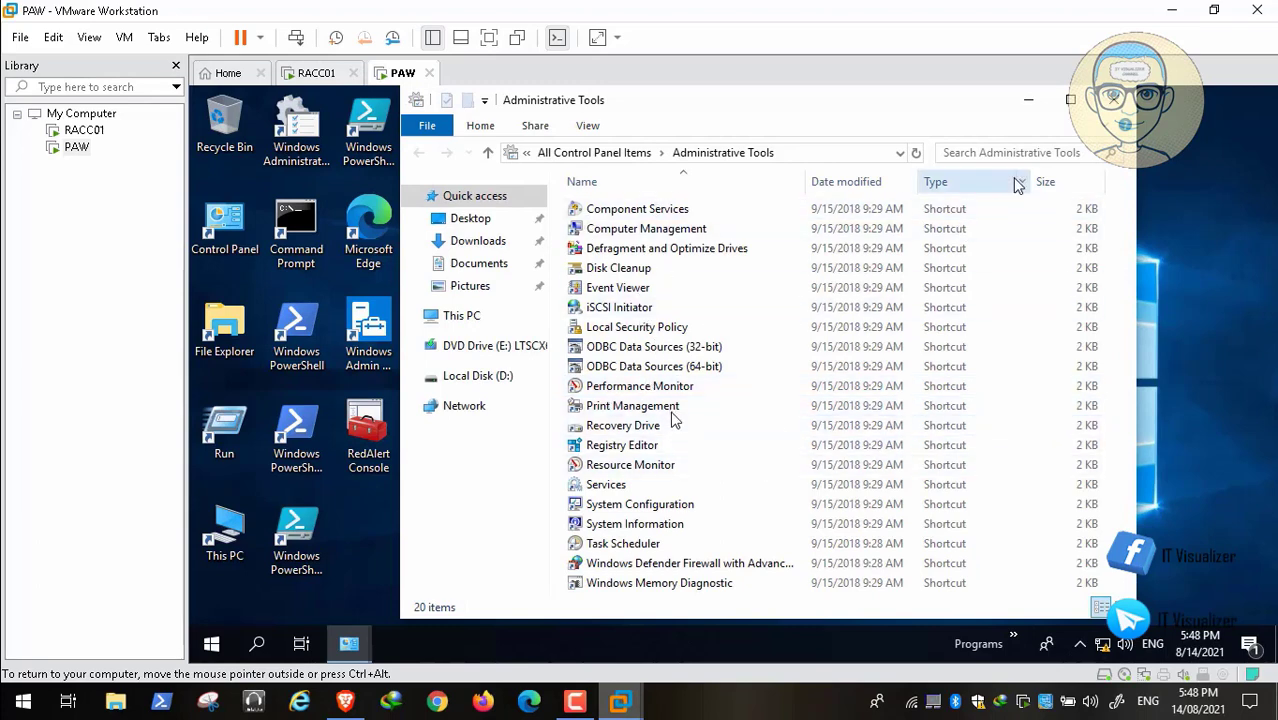
click(1113, 100)
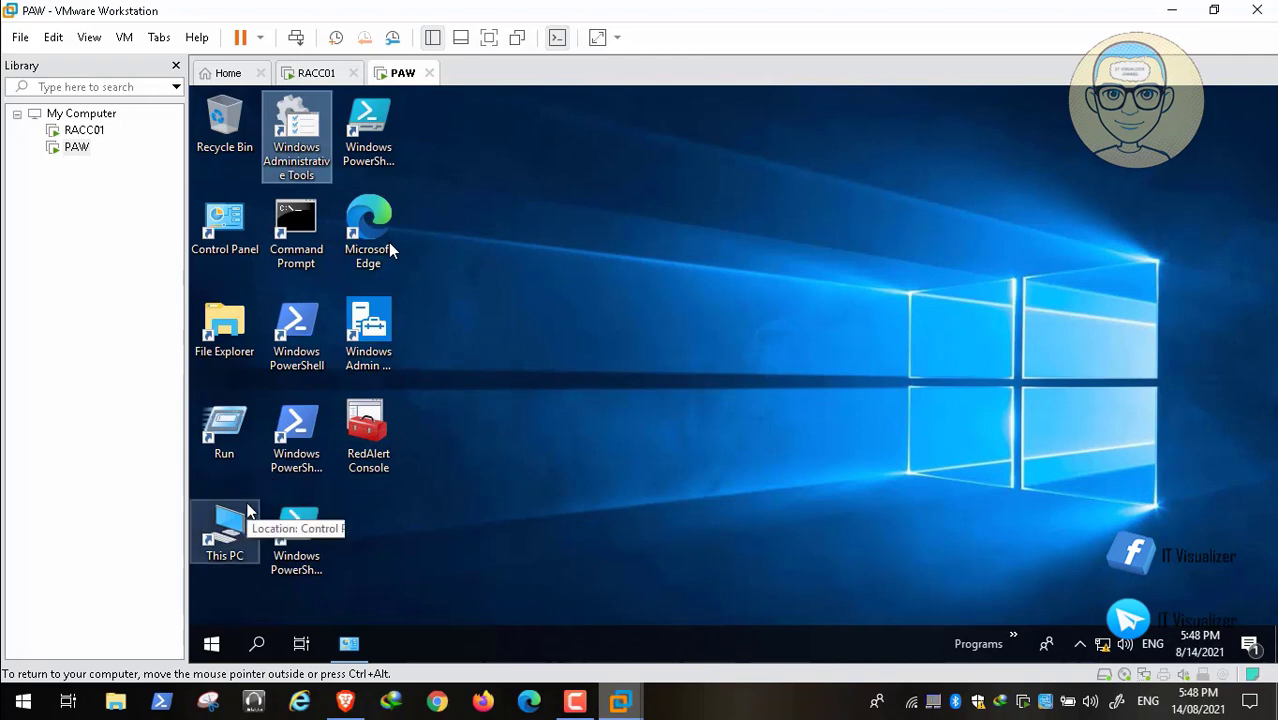
Open Local Disk (D:) from This PC and run the WindowsTH-RSAT_WS2016-x64 update installer.
double_click(229, 537)
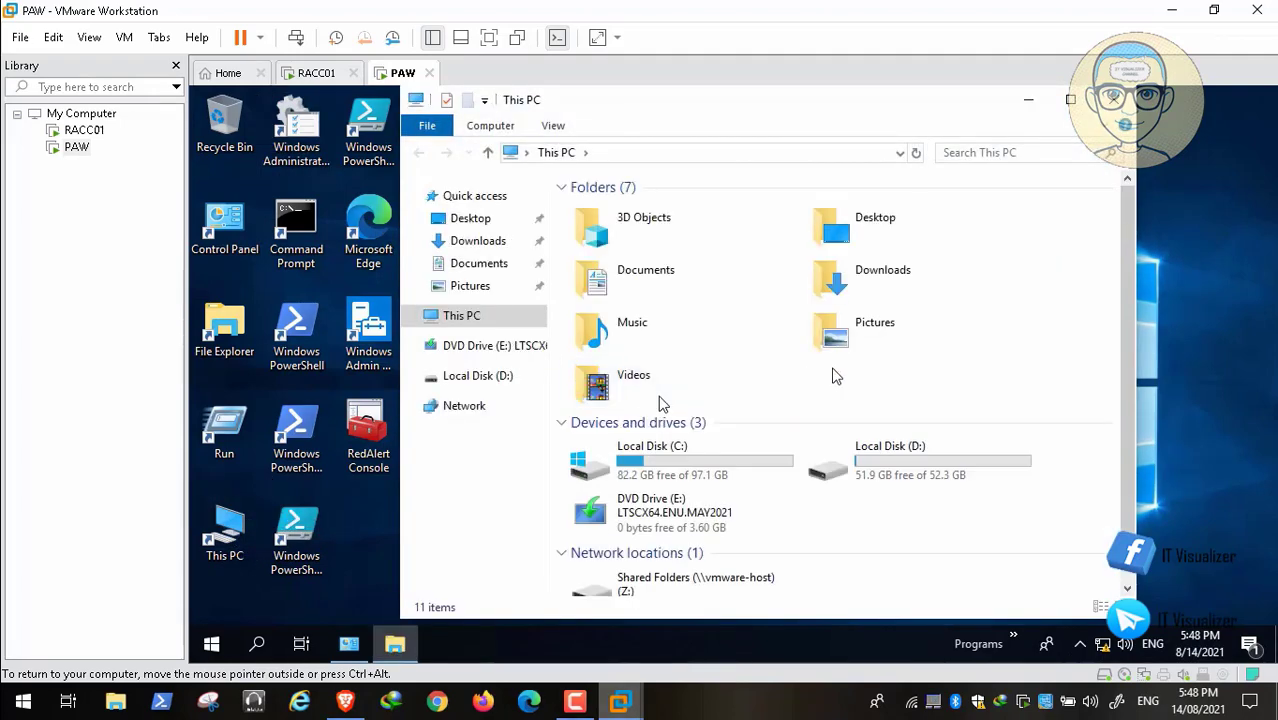
double_click(840, 460)
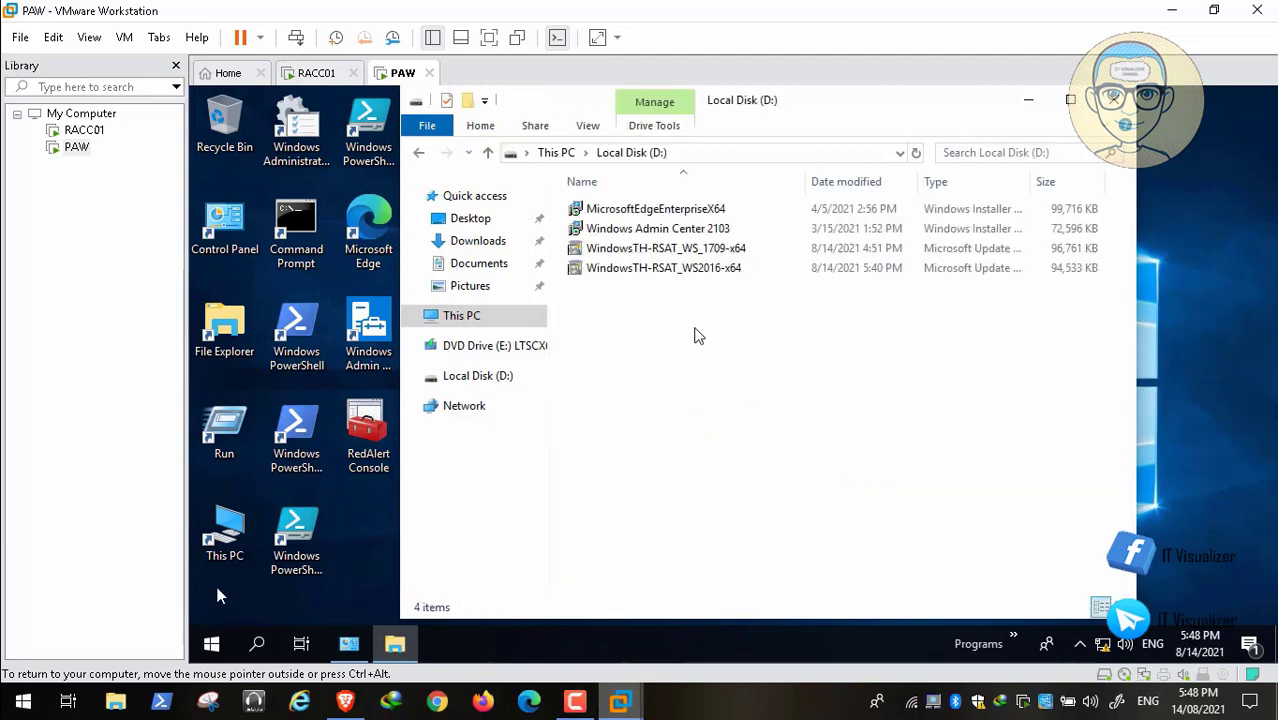
click(681, 272)
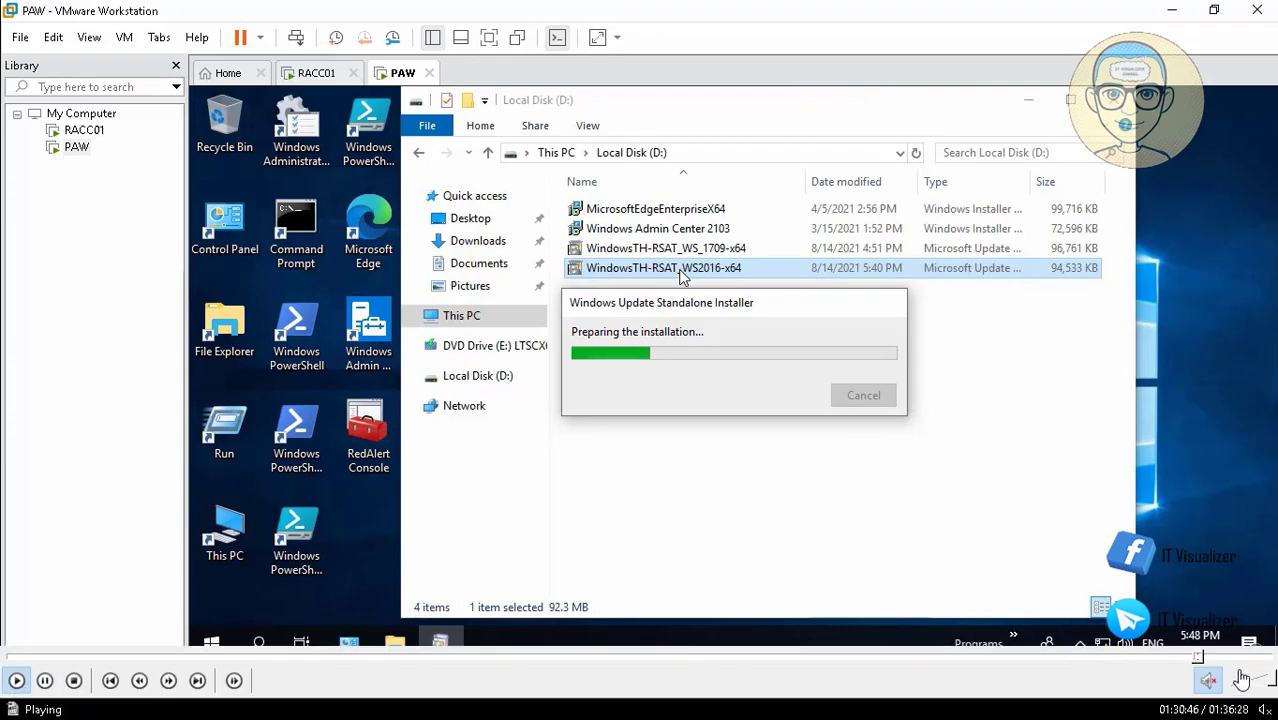
click(1208, 658)
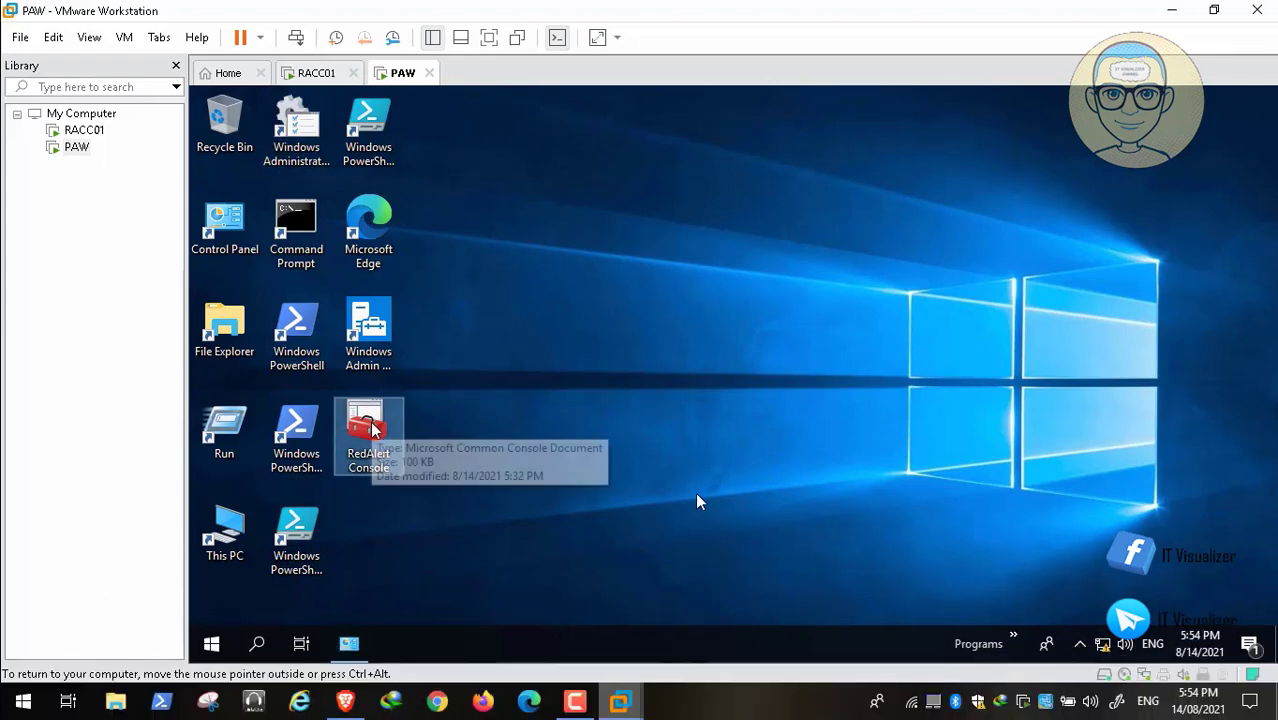
mouse_move(1137, 693)
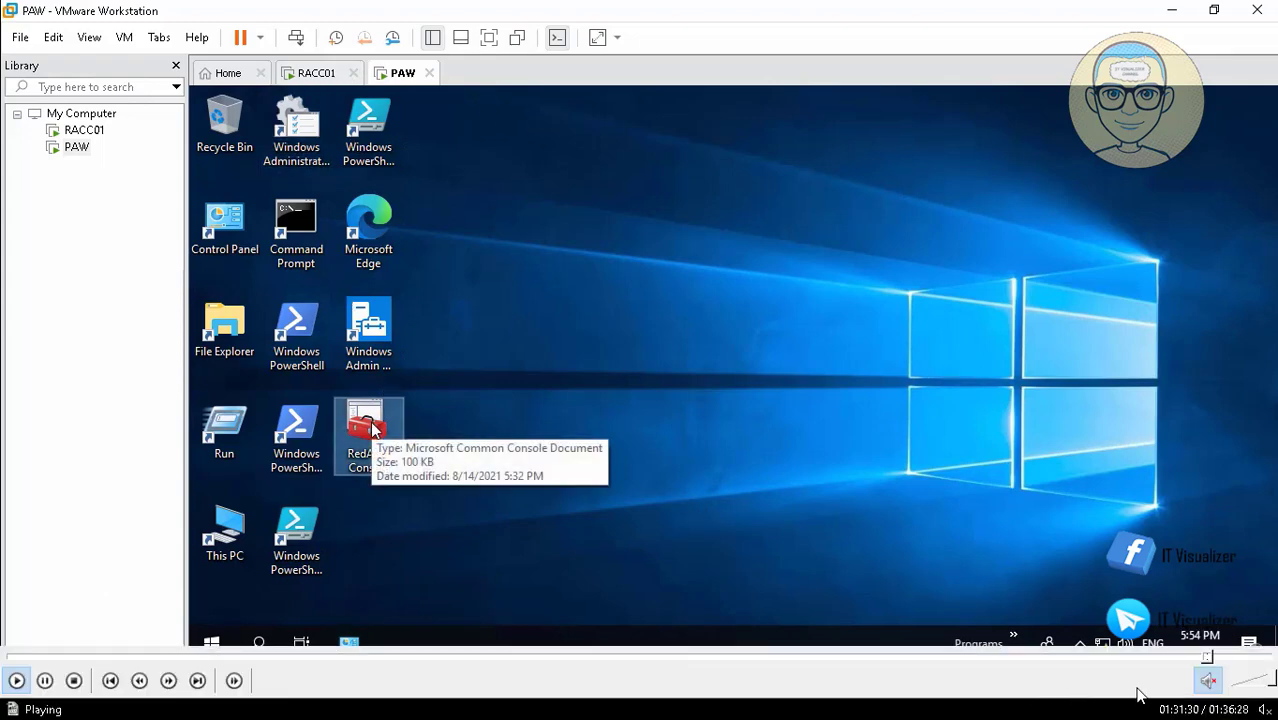
click(1204, 658)
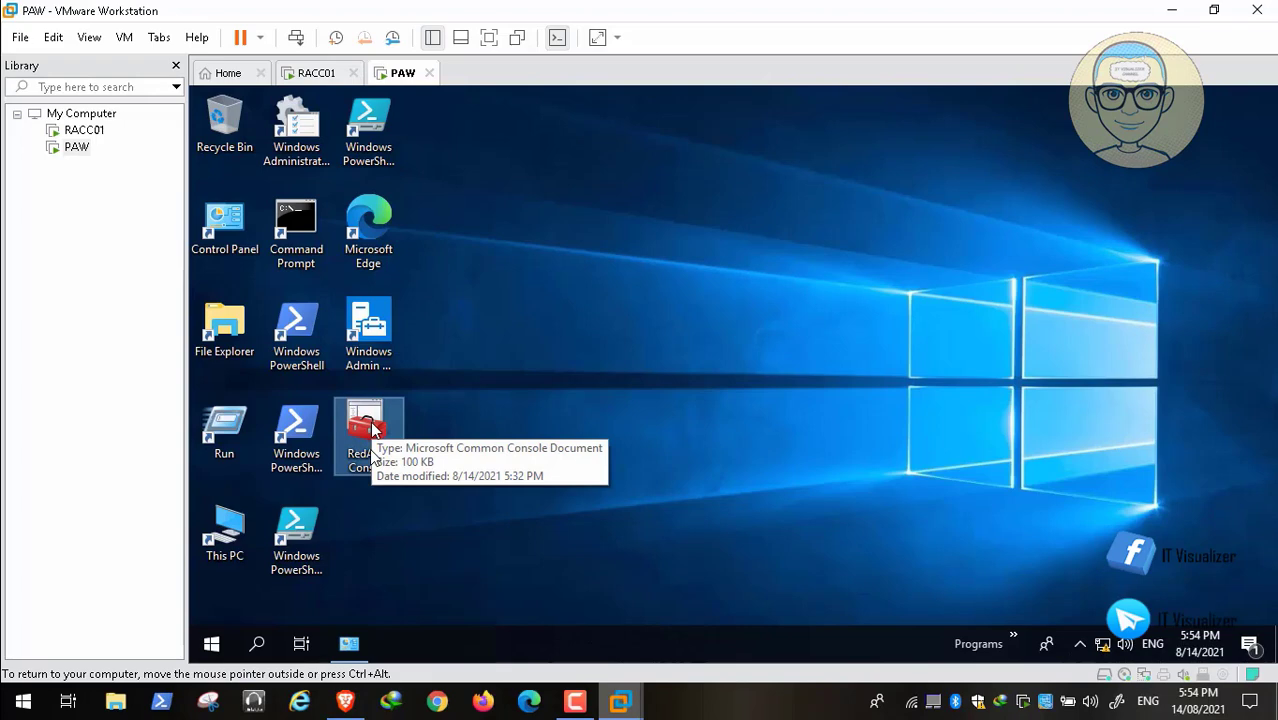
Open the RedAlert Console from the desktop and expand Active Directory Users and Computers, its RedAlert.Internal domain, and Group Policy Management.
double_click(366, 428)
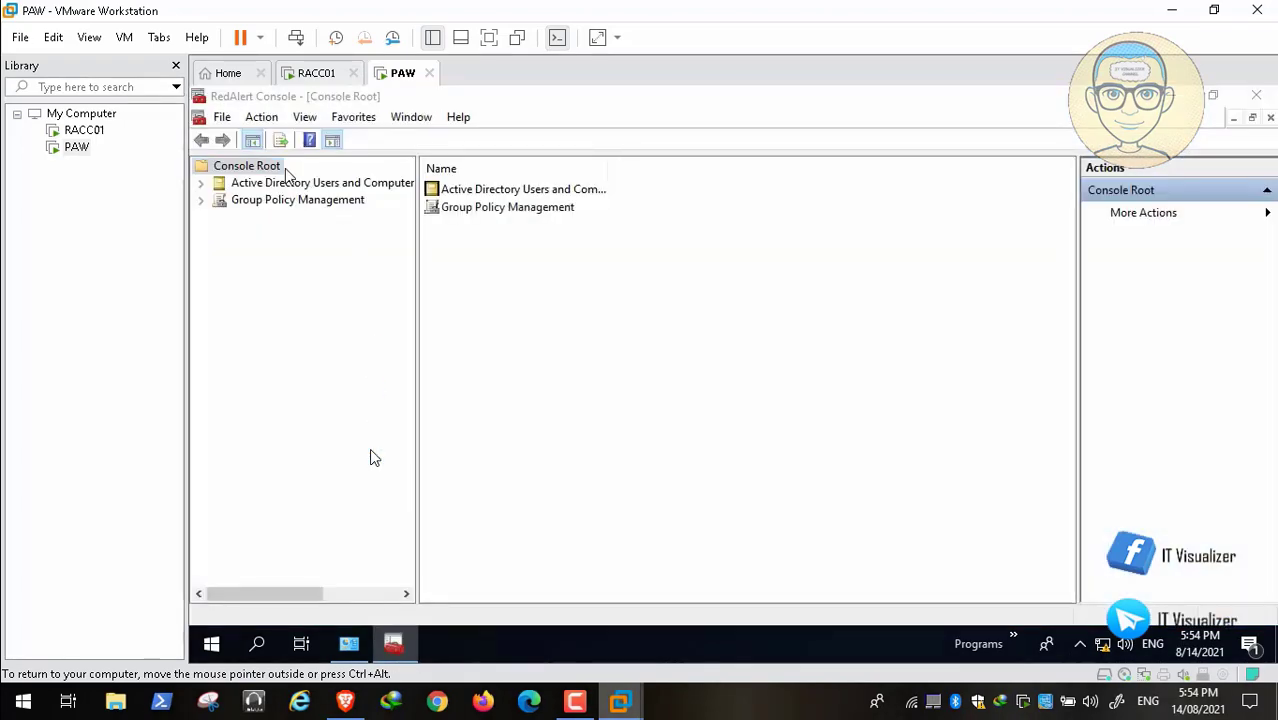
click(202, 185)
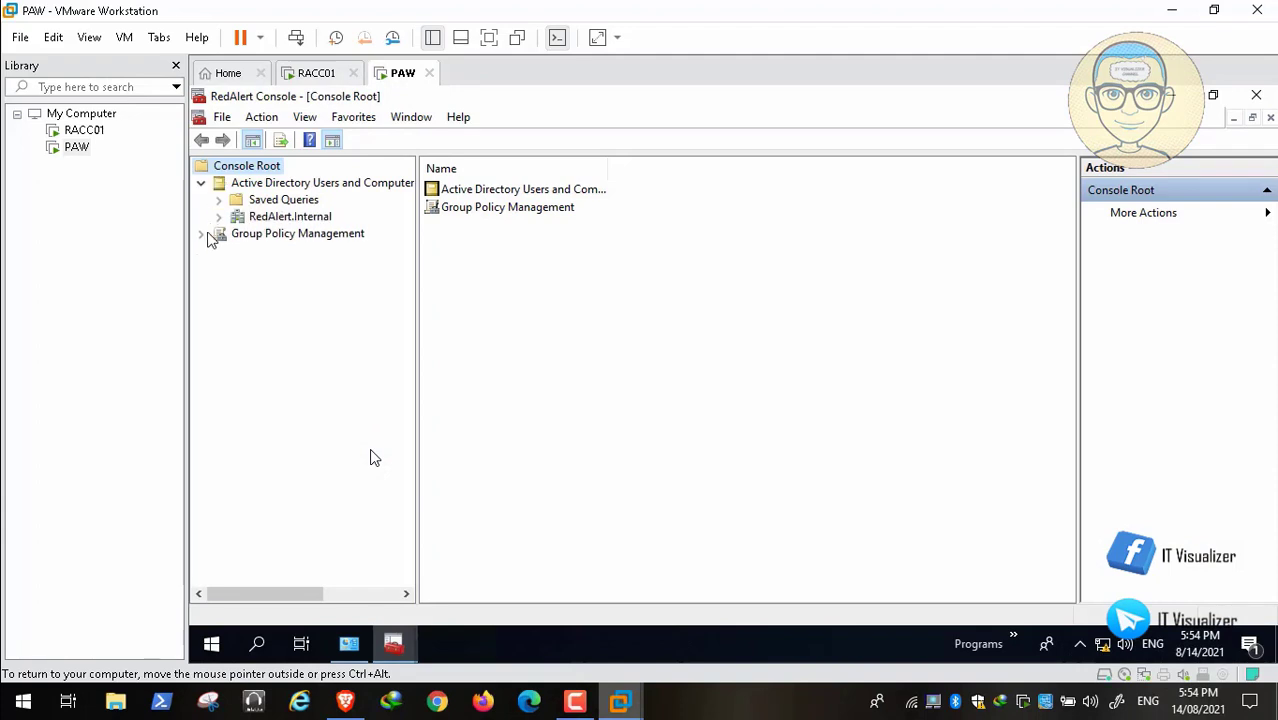
click(203, 234)
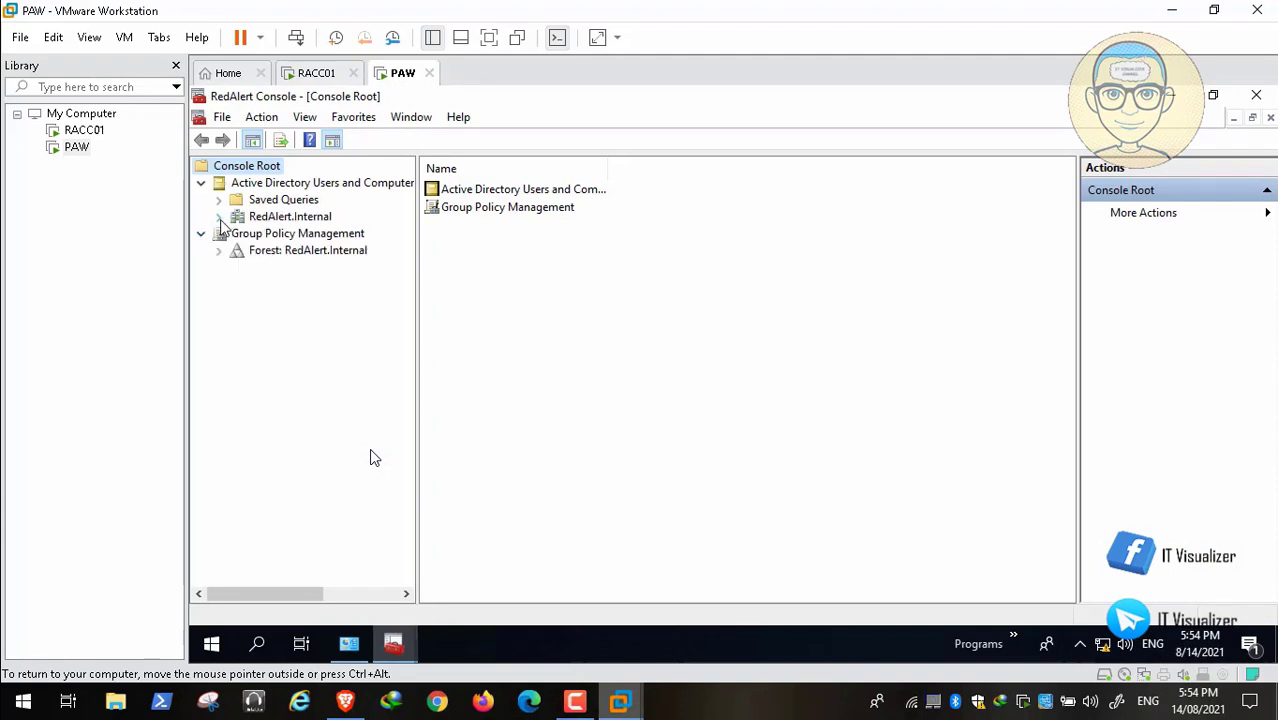
click(219, 217)
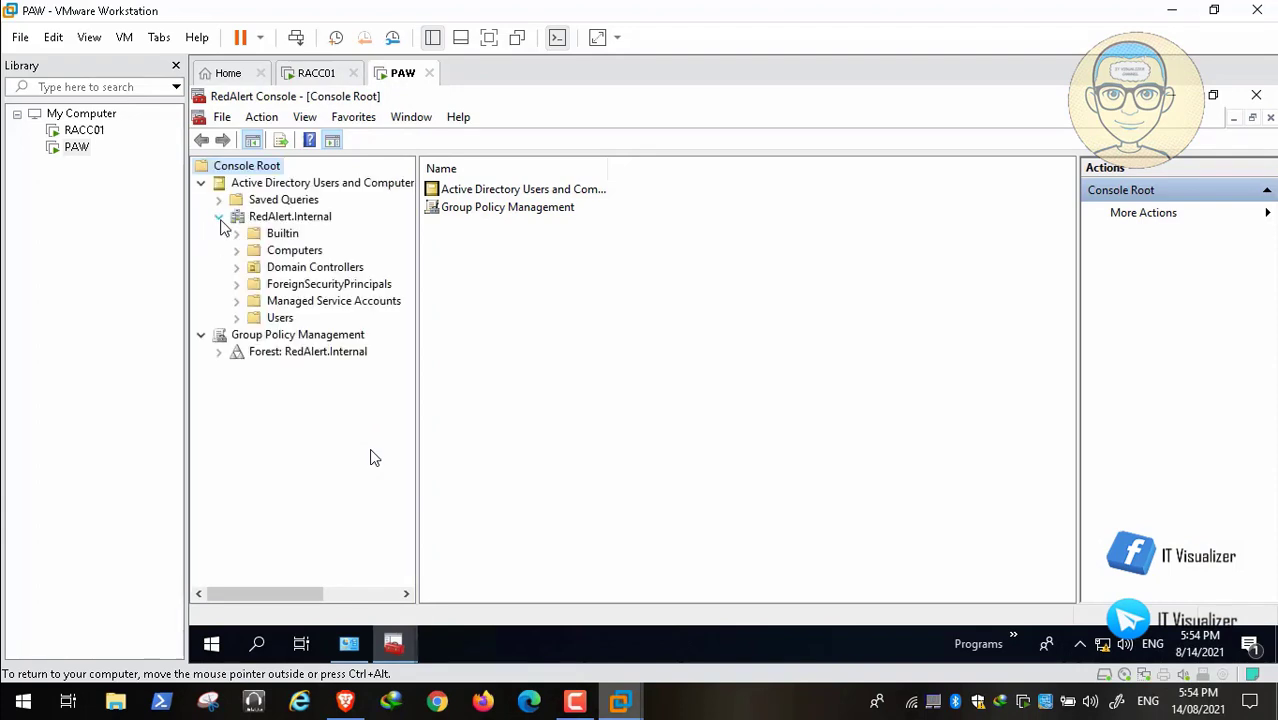
Add the DNS snap-in to the console root.
click(222, 117)
click(305, 231)
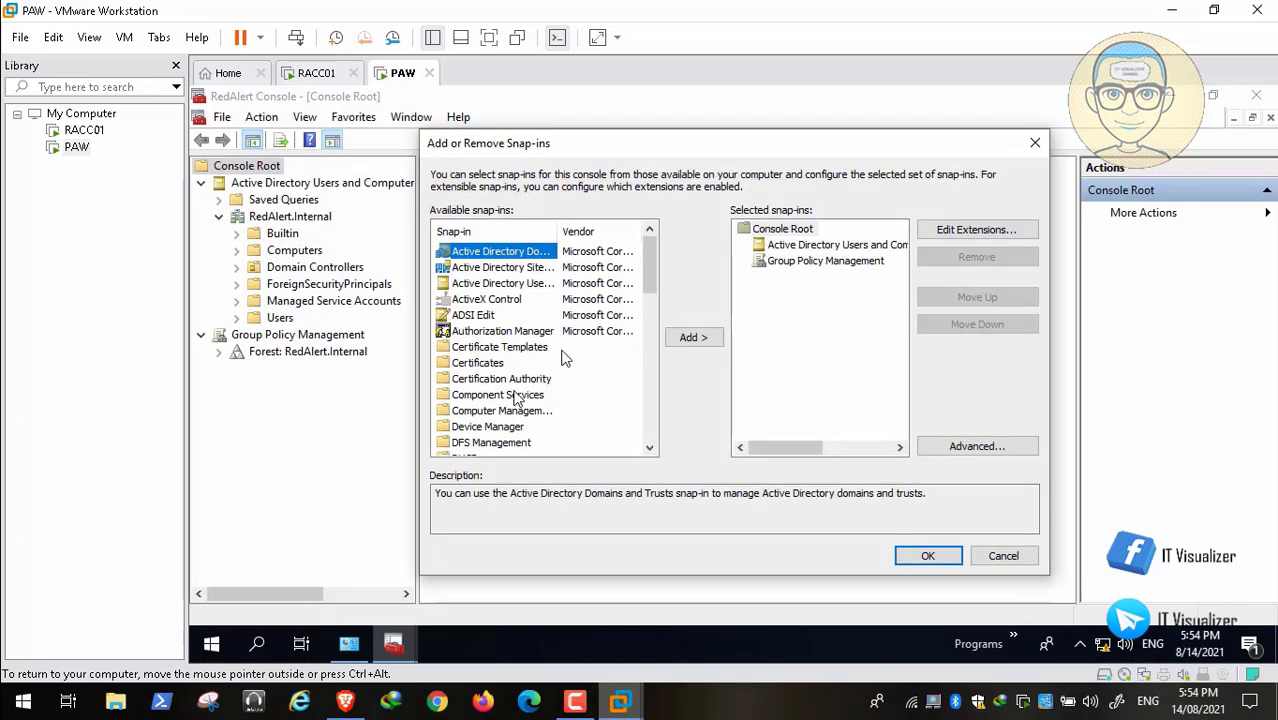
click(650, 450)
click(650, 450)
click(650, 450)
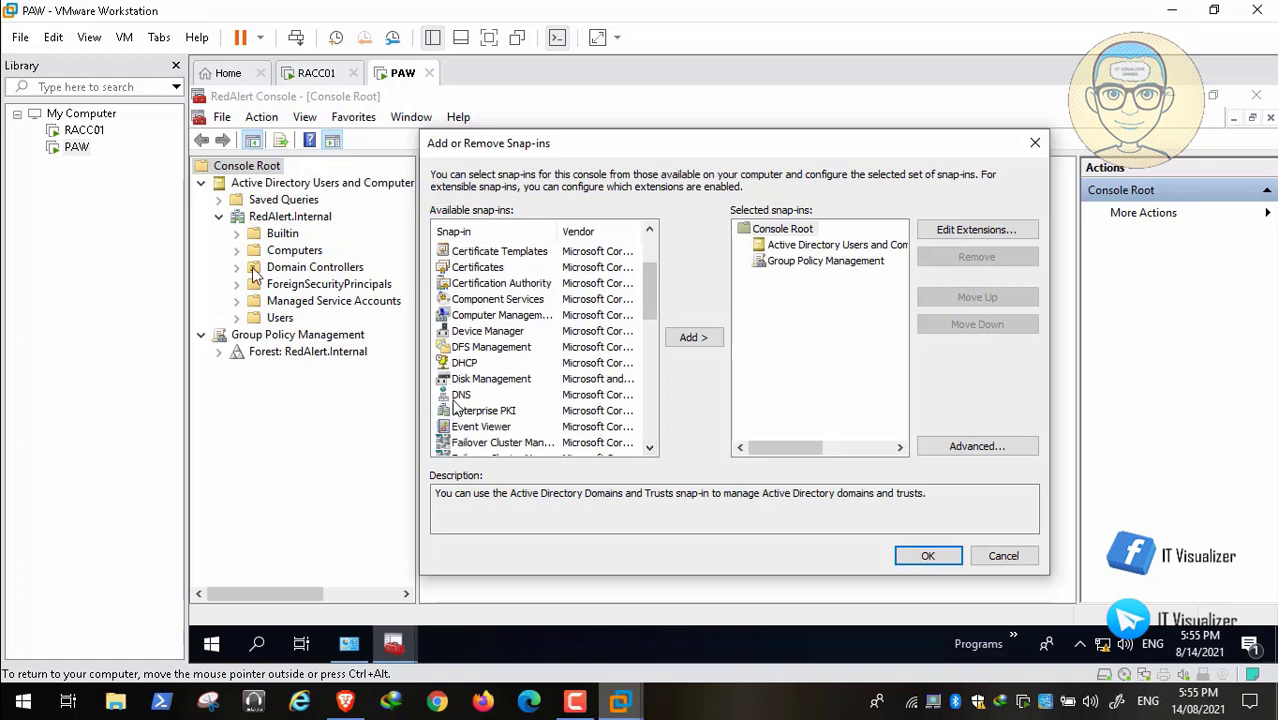
click(460, 395)
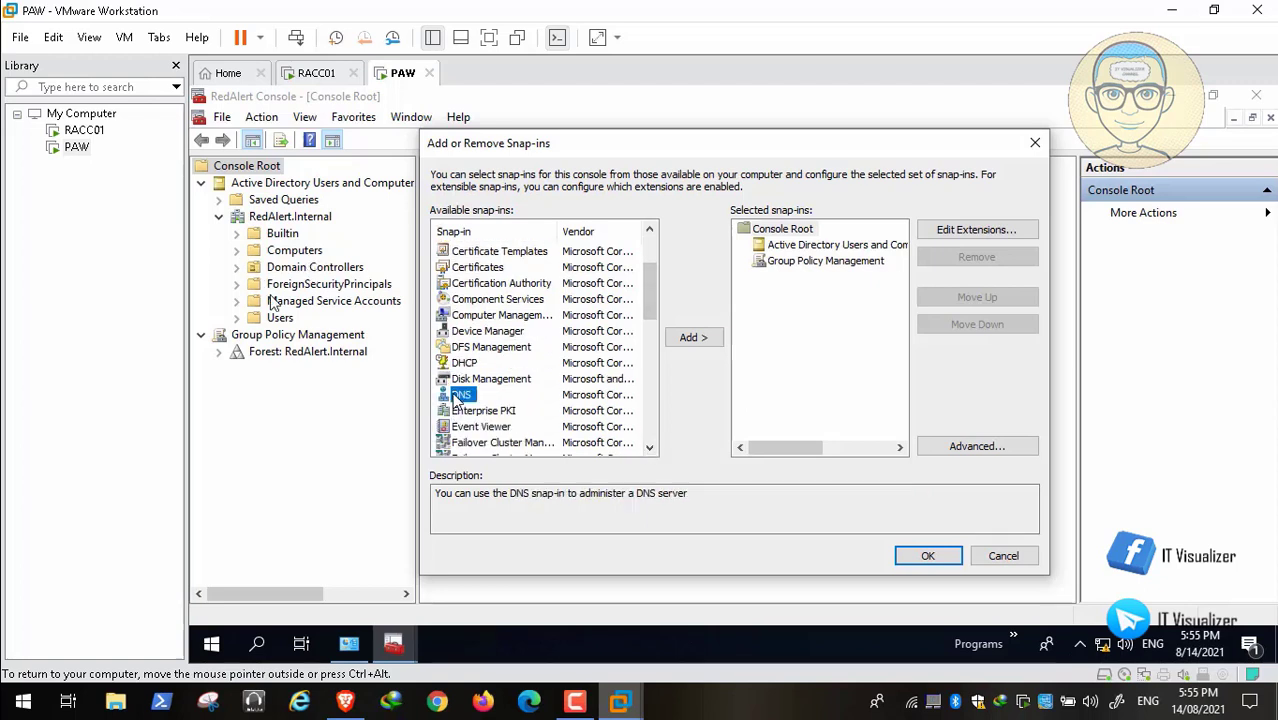
click(689, 338)
click(928, 558)
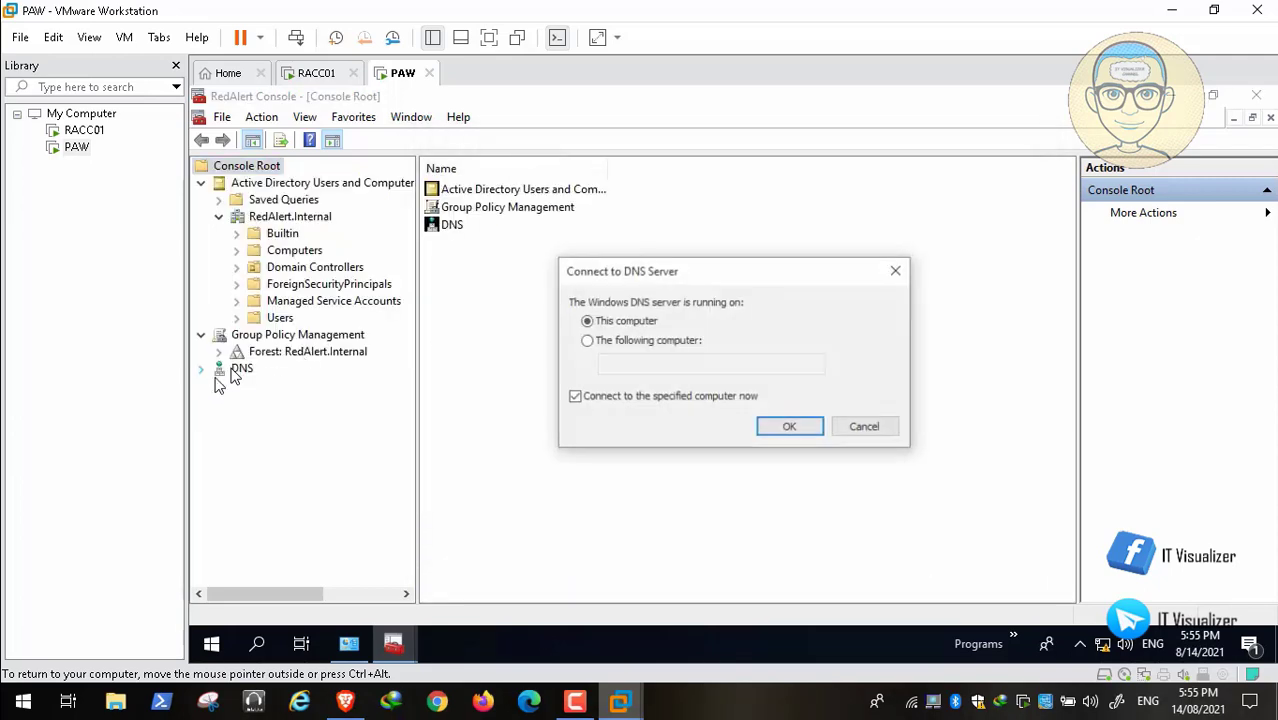
Connect the DNS snap-in to the computer RACC01 and expand that server's Forward Lookup Zones.
click(612, 342)
mouse_move(13, 707)
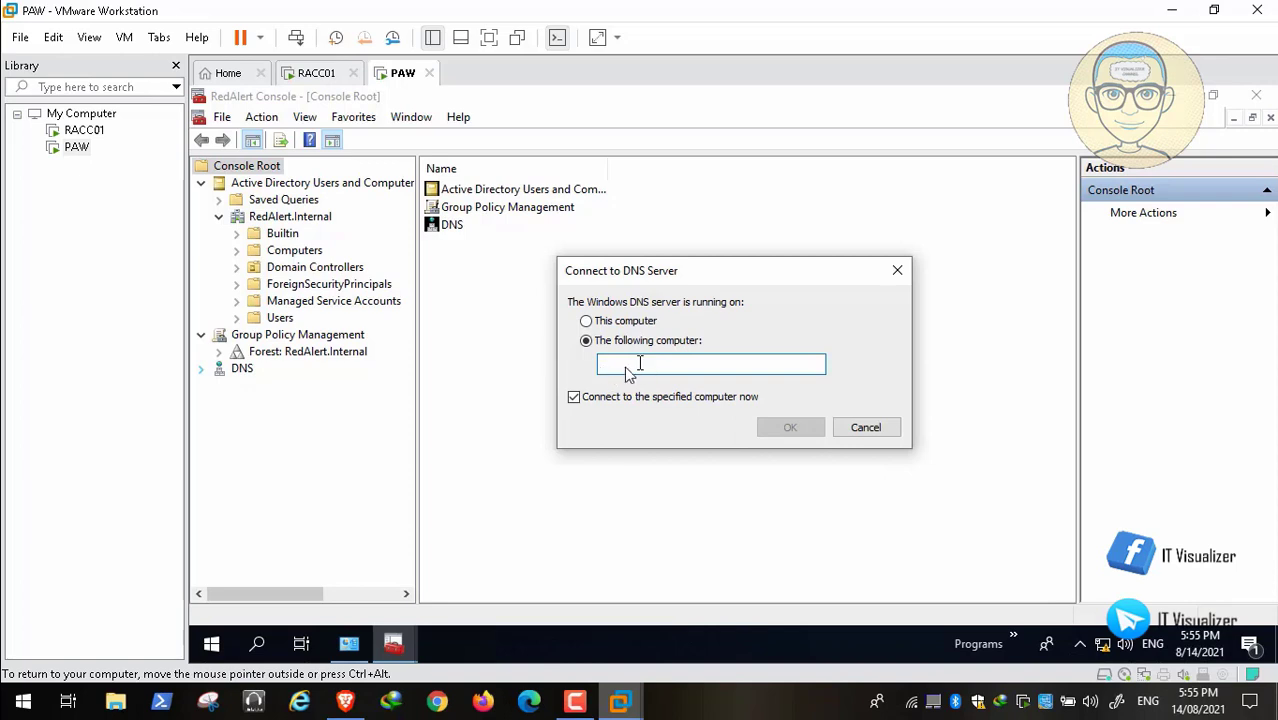
text(RACC01)
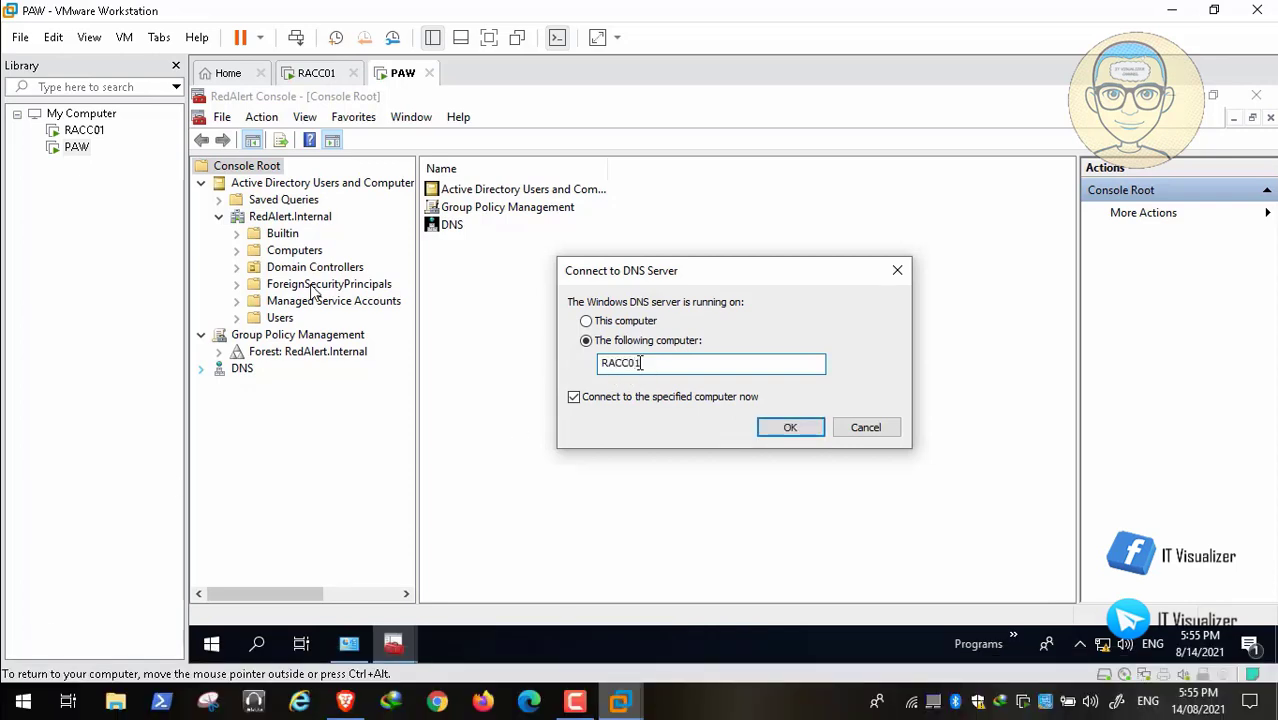
click(790, 428)
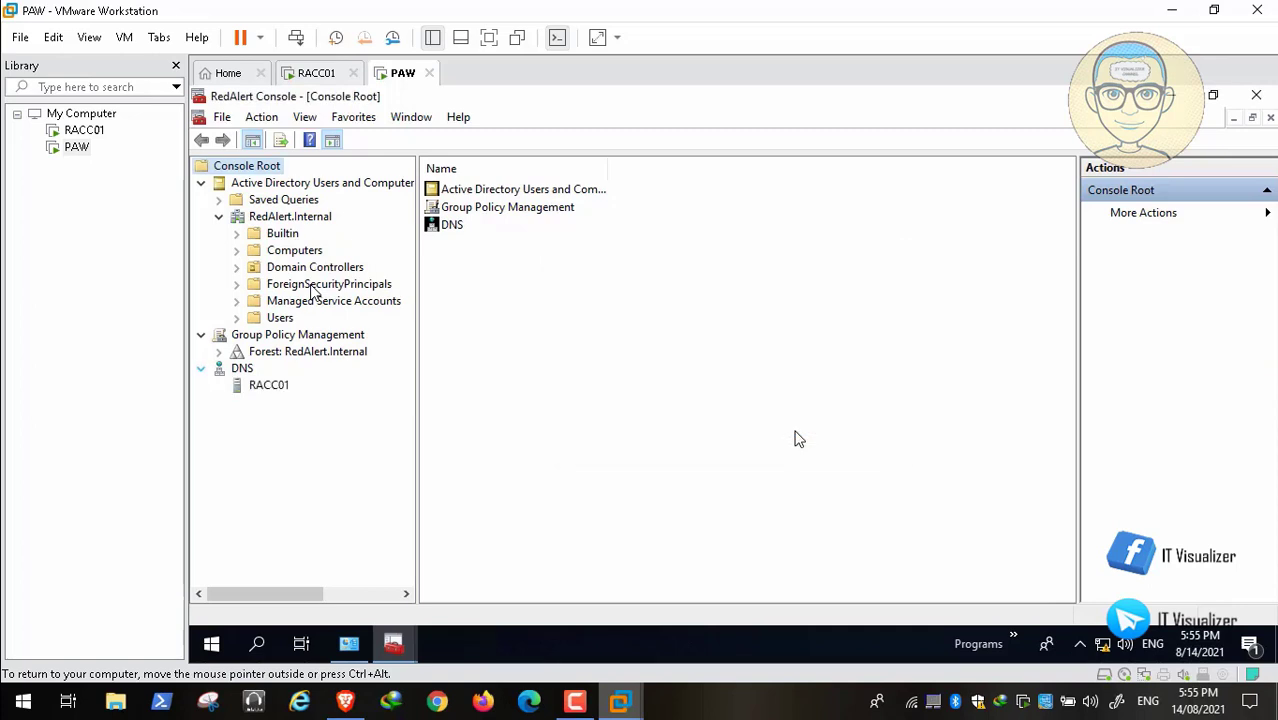
click(240, 390)
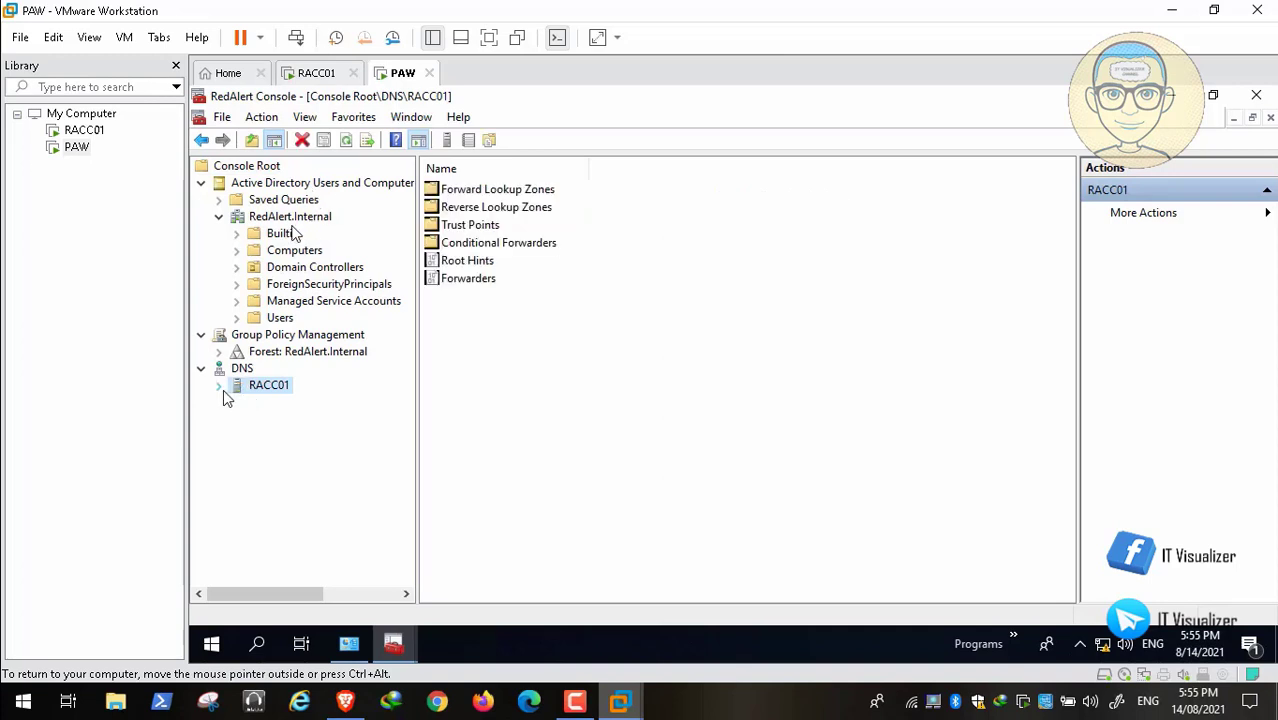
click(221, 388)
double_click(238, 402)
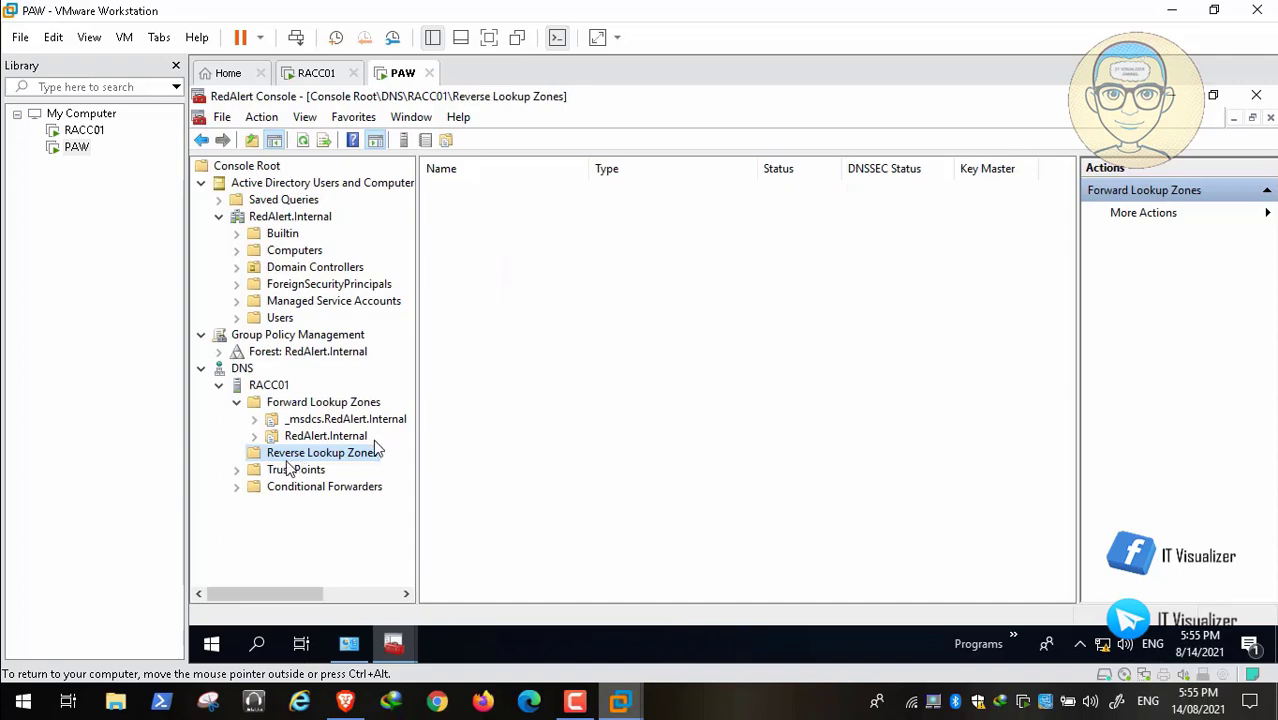
Create an Active Directory-integrated primary reverse lookup zone on RACC01 for network ID 192.168.1, replicated to all DNS servers in the domain.
right_click(337, 456)
click(326, 469)
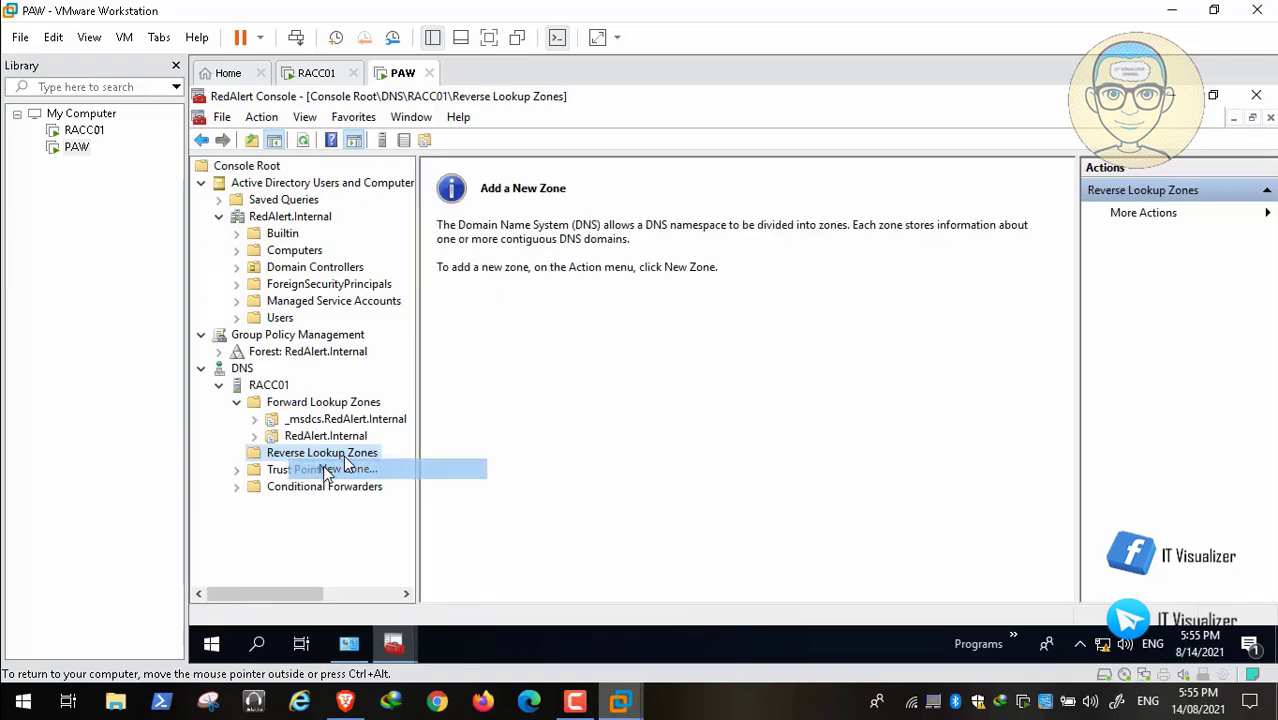
click(551, 441)
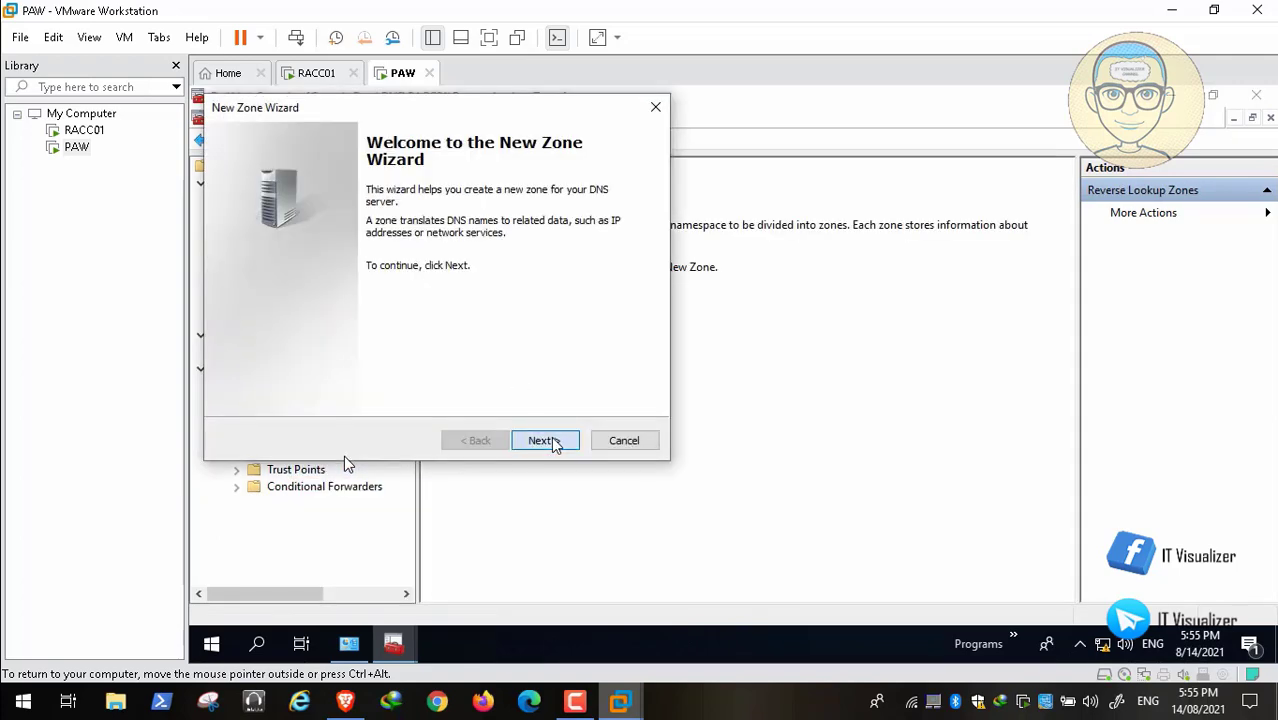
click(546, 441)
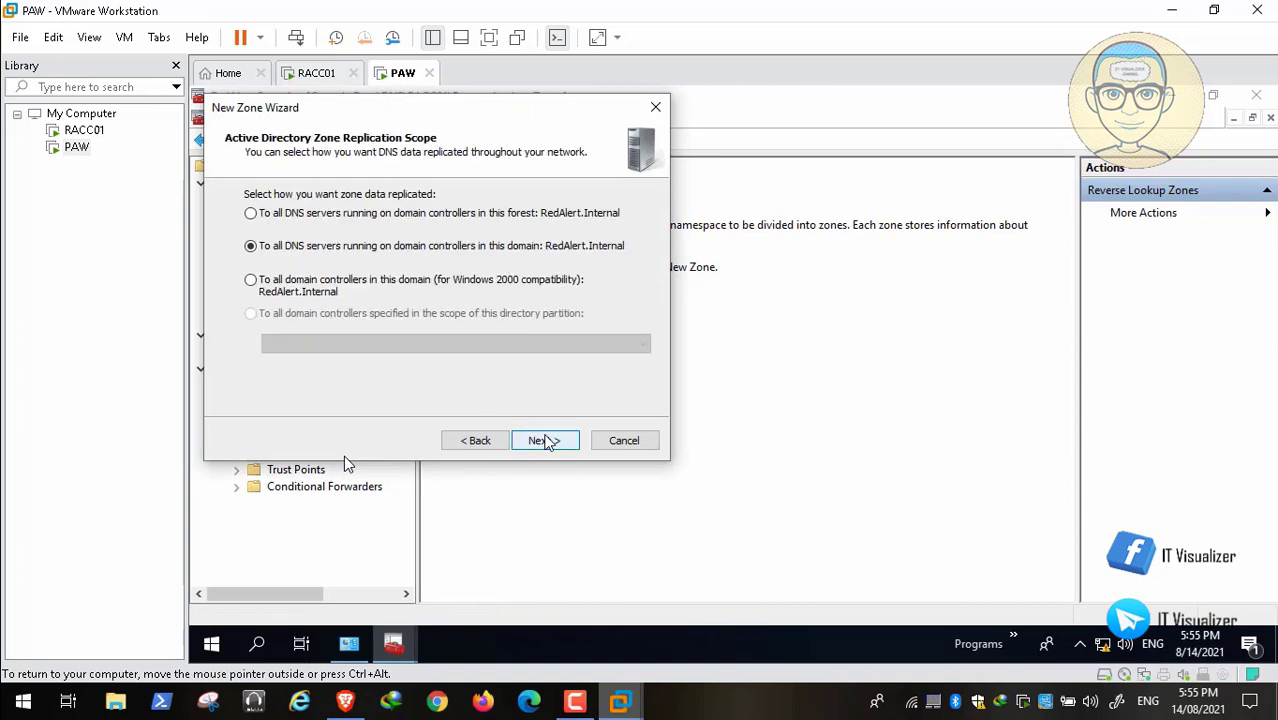
click(556, 446)
click(556, 442)
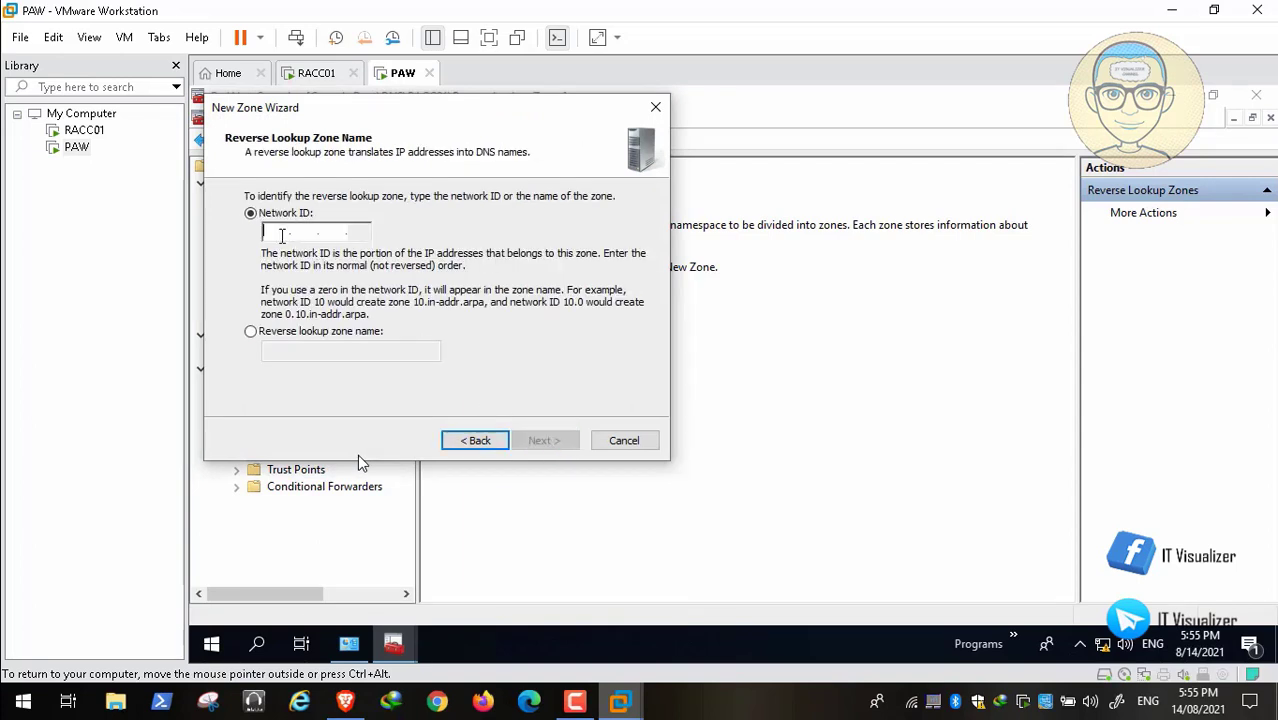
text(192.168.1)
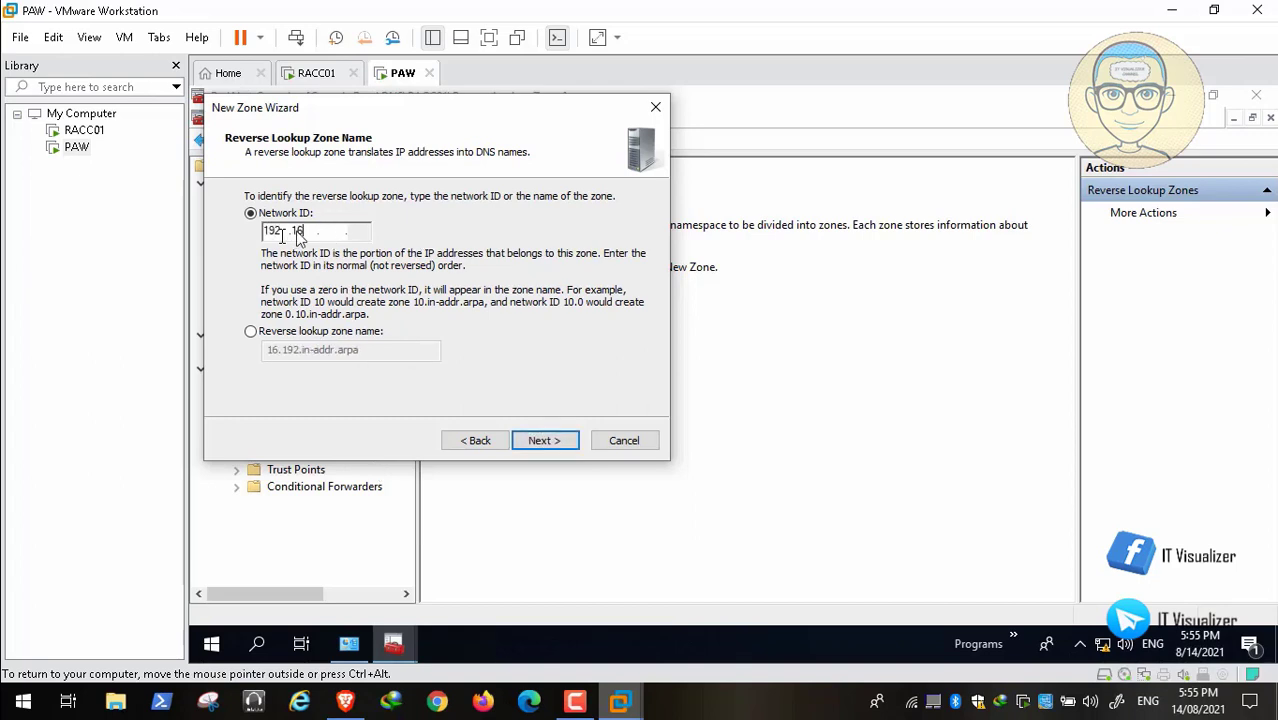
click(542, 442)
click(542, 442)
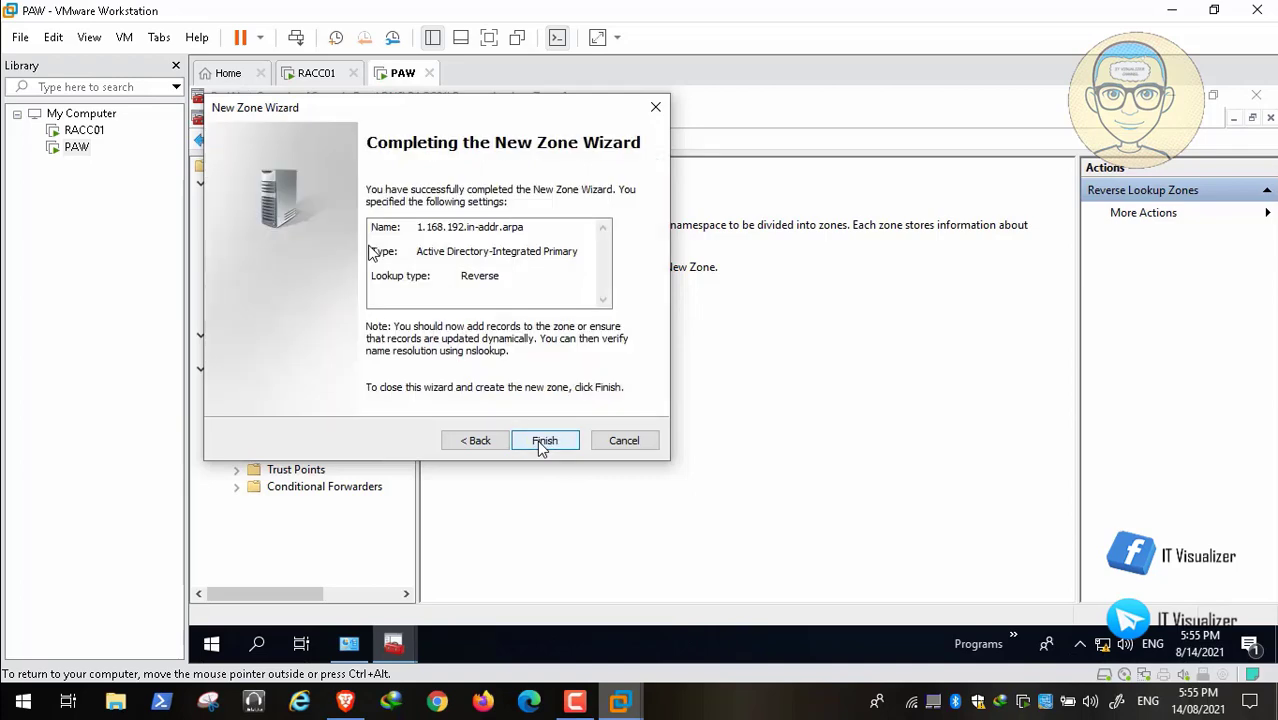
click(559, 446)
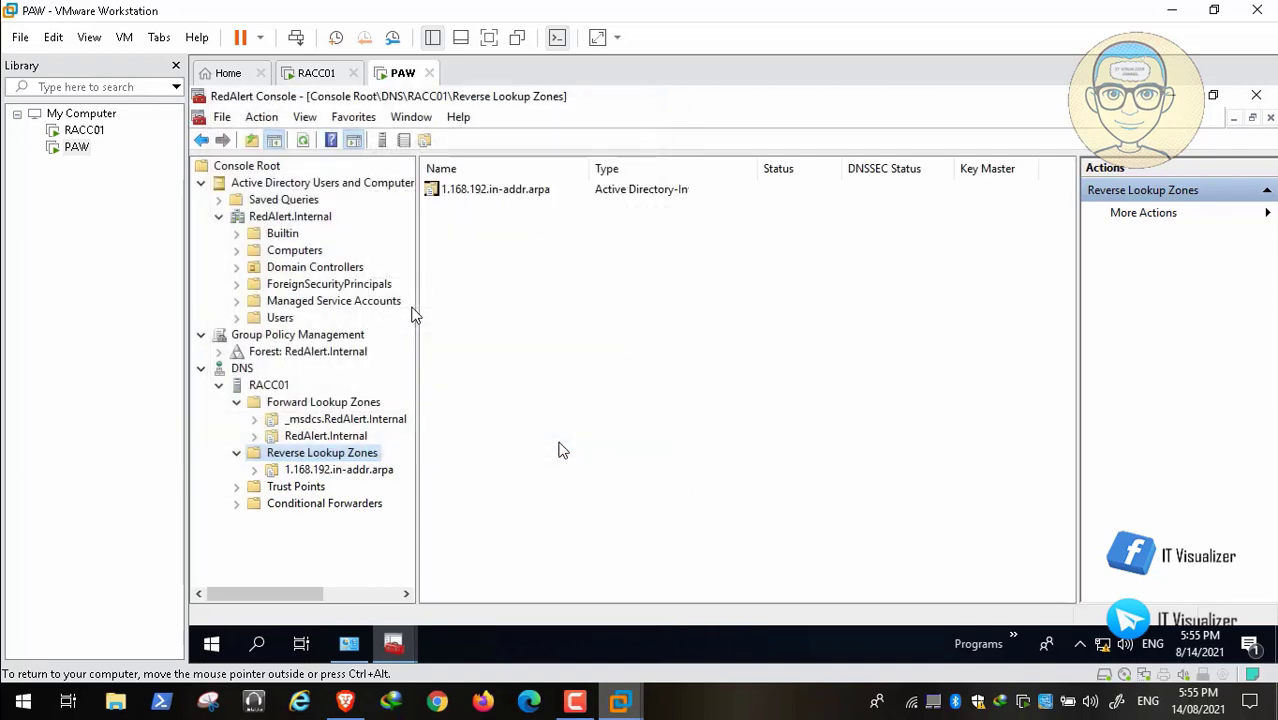
Add 192.168.1.2 and 8.8.8.8 as forwarders in the RACC01 DNS server properties and apply the change.
right_click(277, 390)
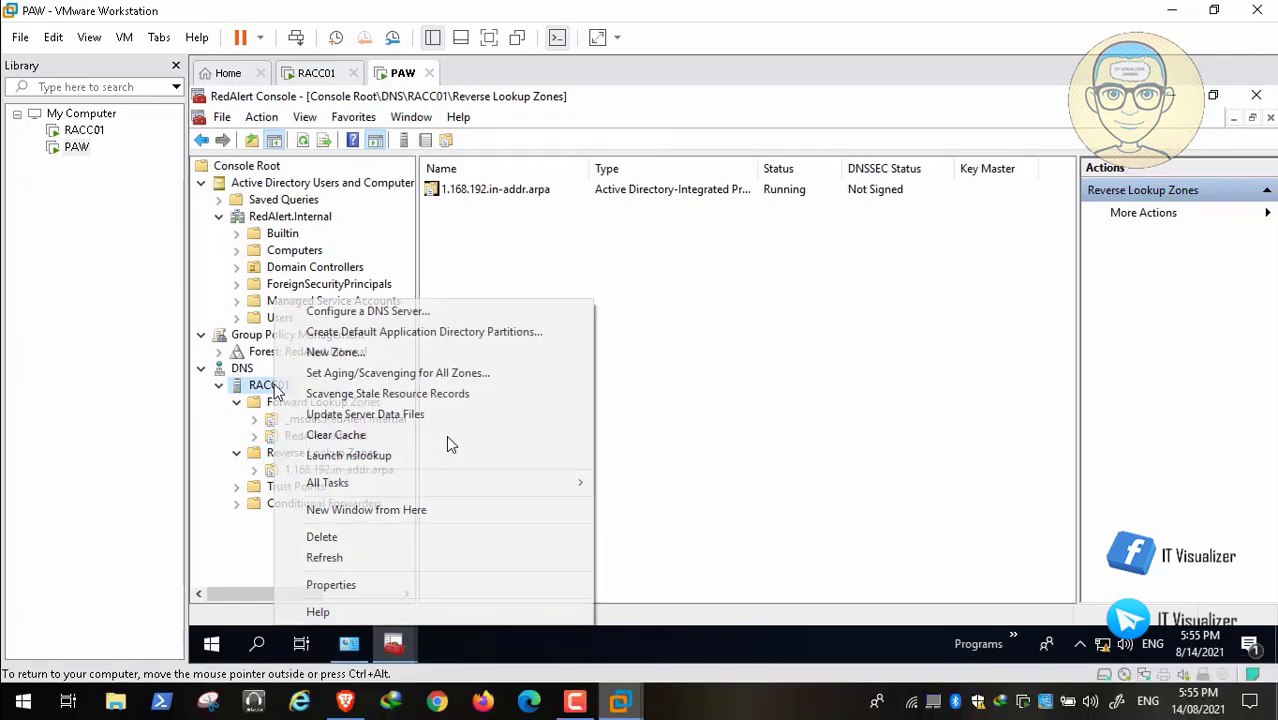
click(373, 585)
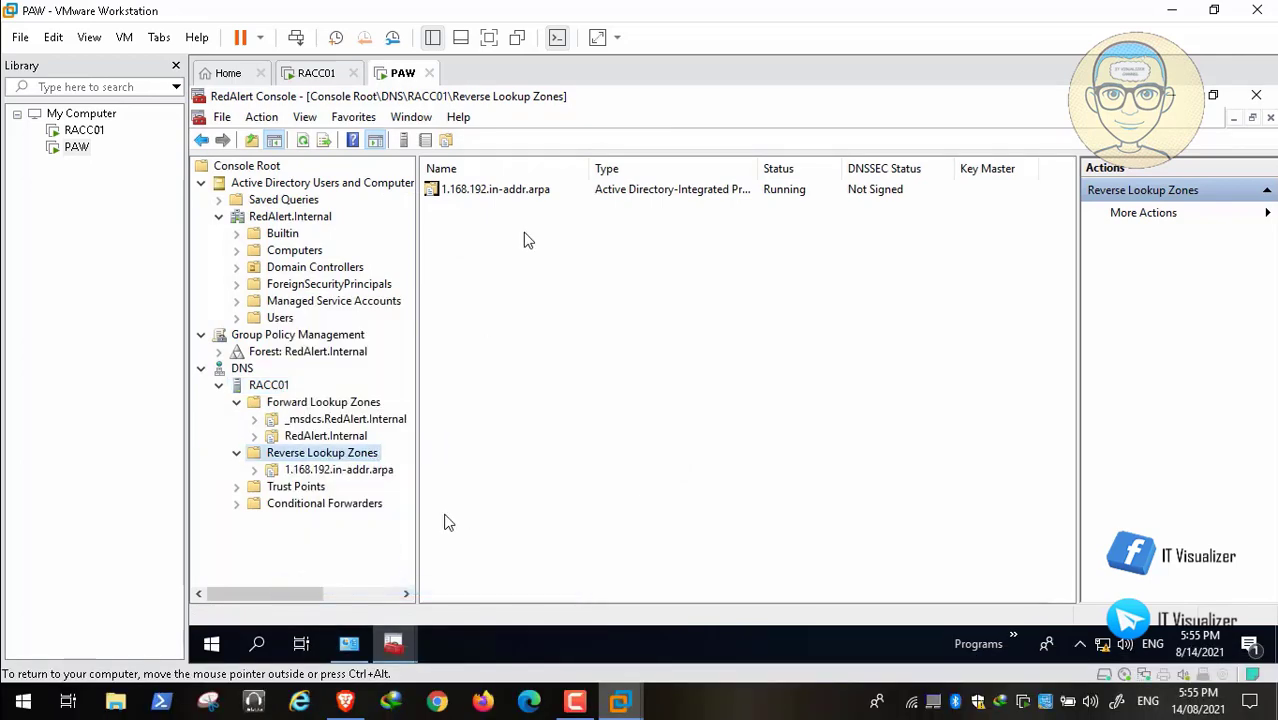
click(688, 194)
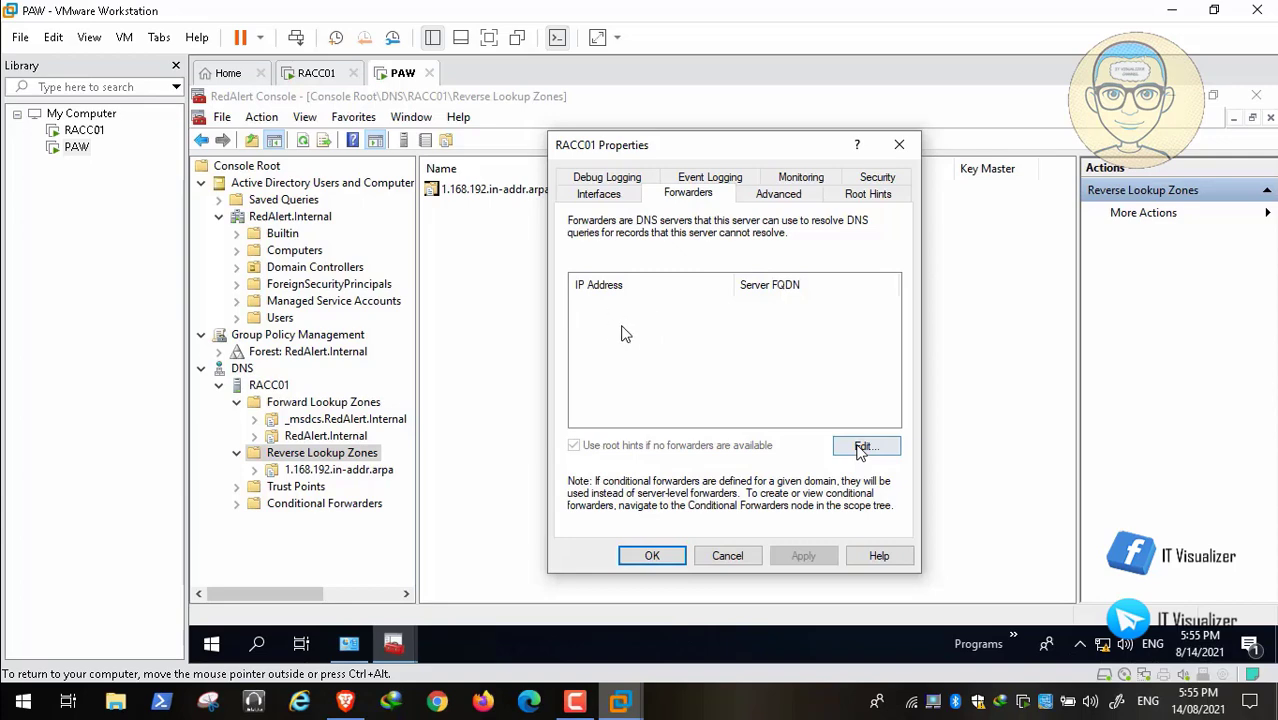
click(14, 682)
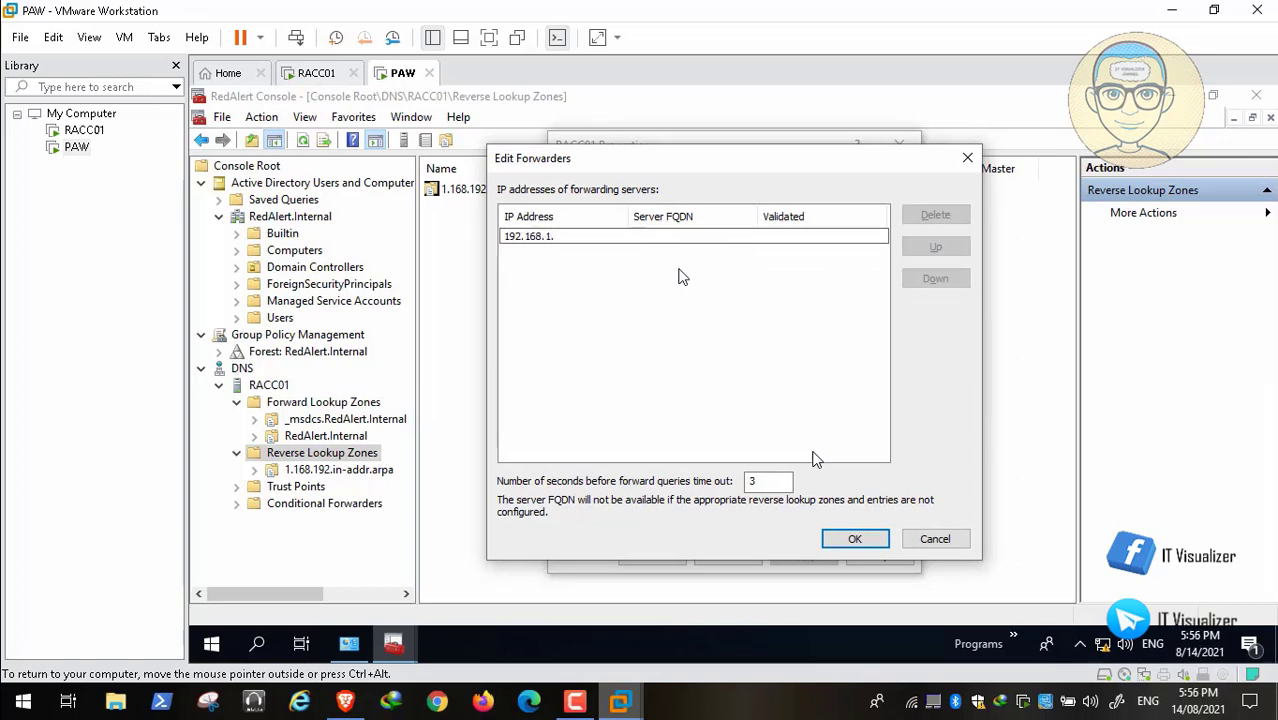
key(Return)
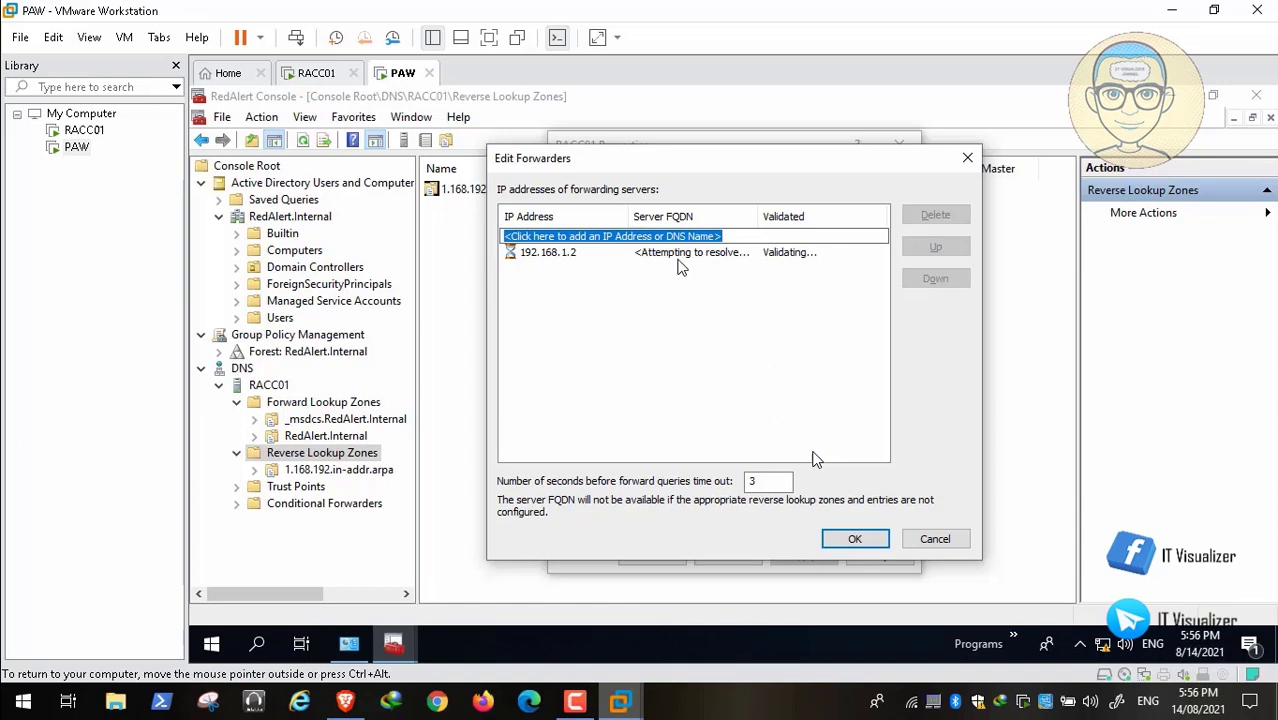
text(8)
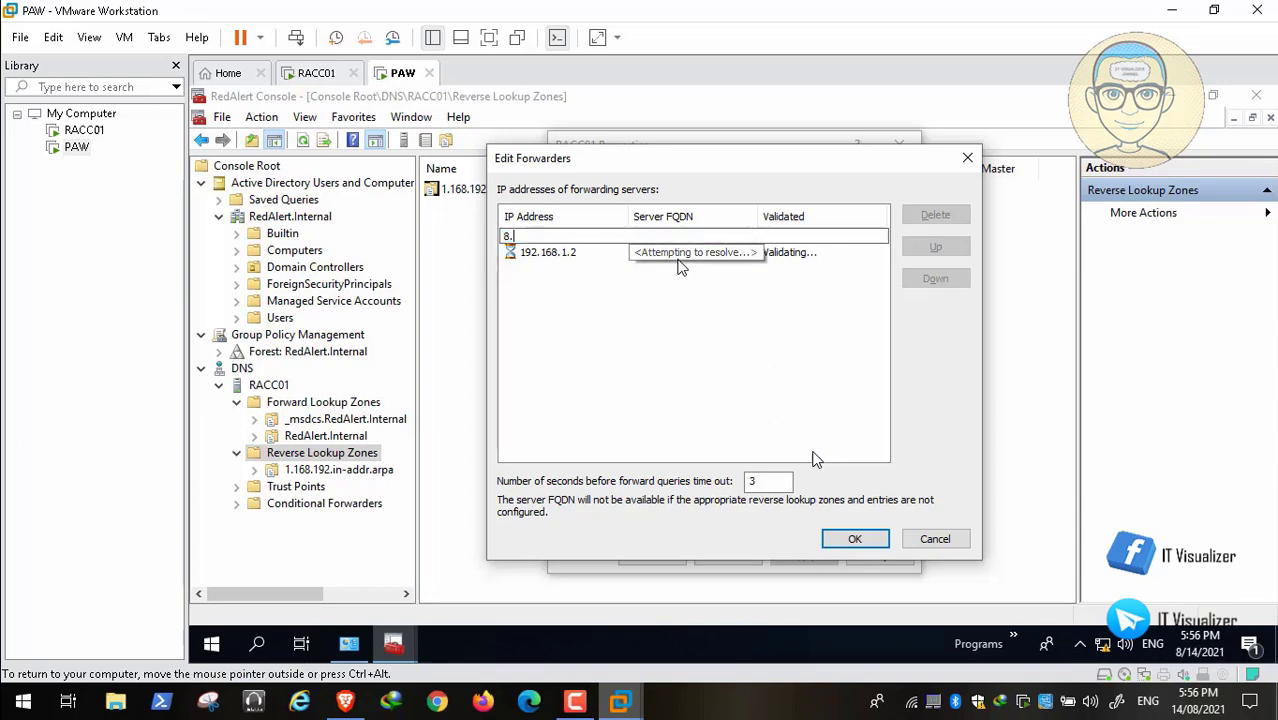
text(.8.8)
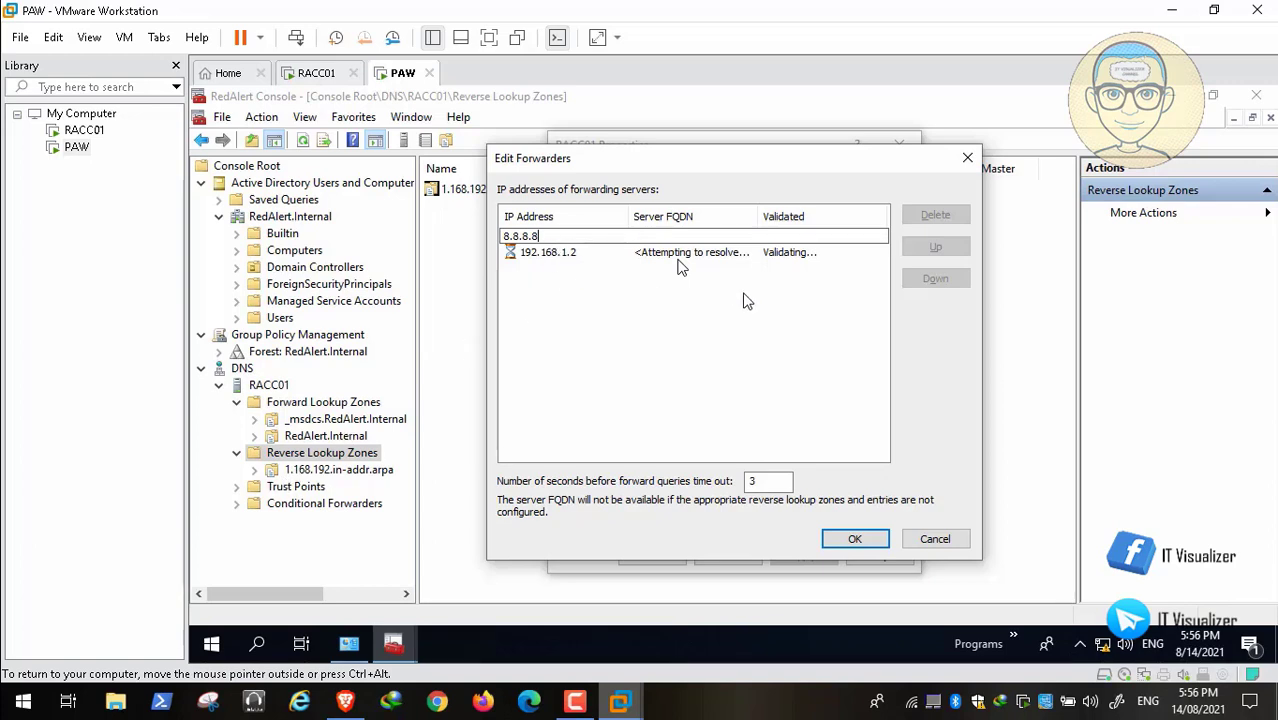
key(Return)
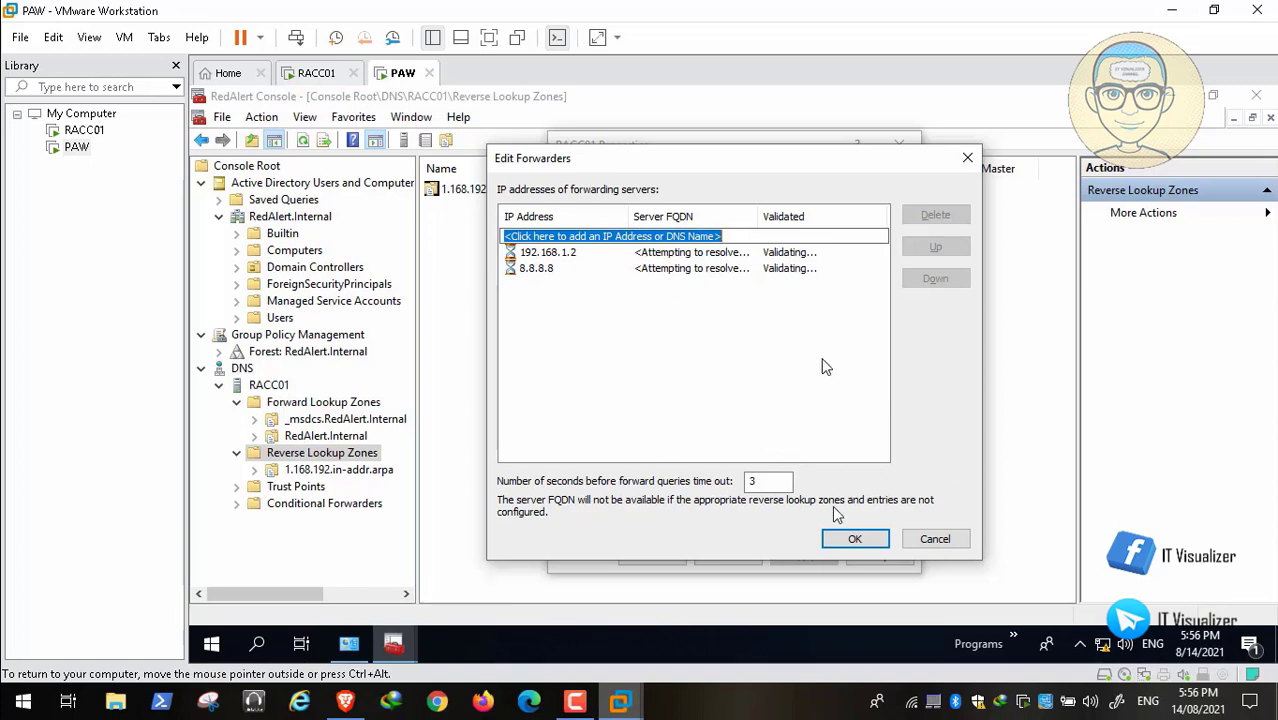
click(855, 539)
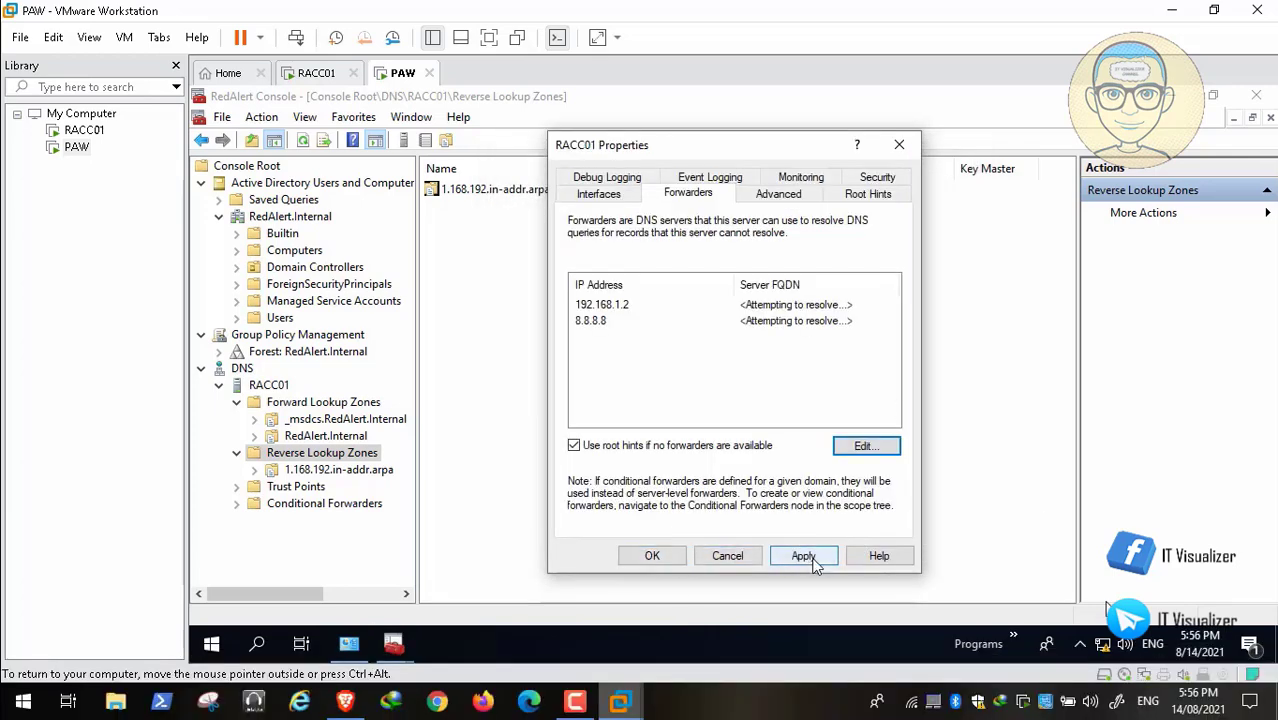
click(810, 560)
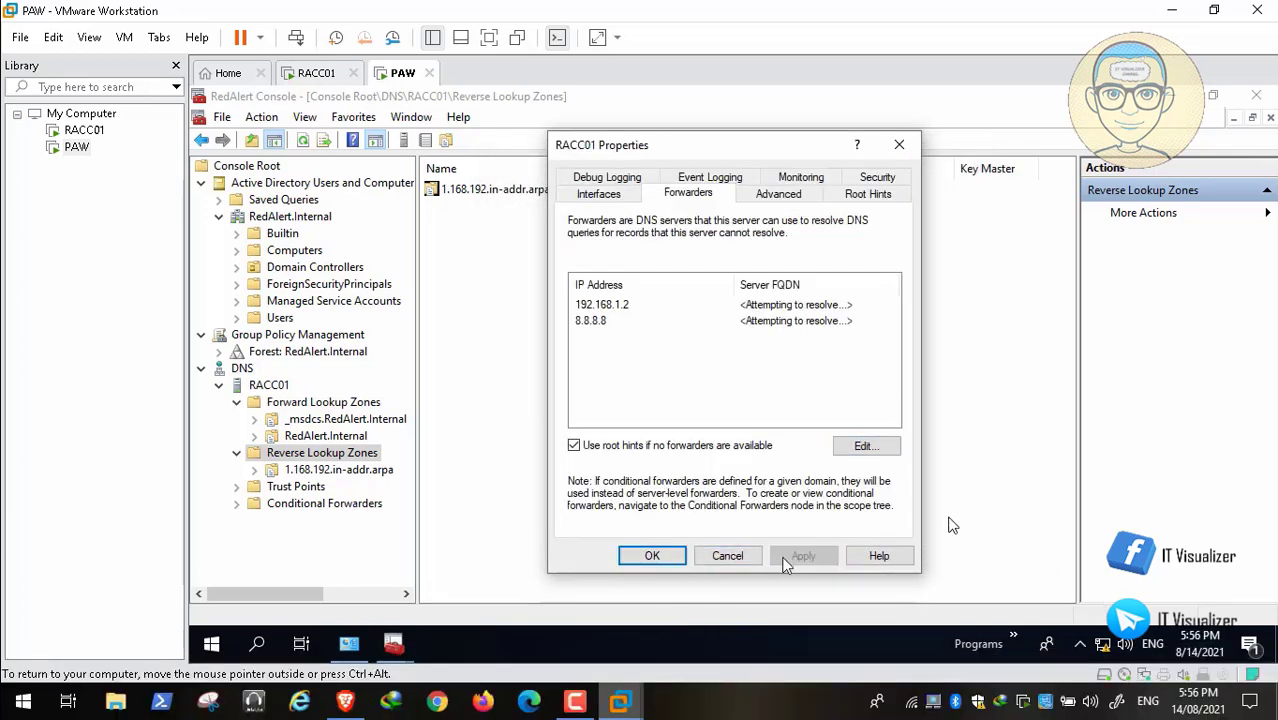
click(662, 556)
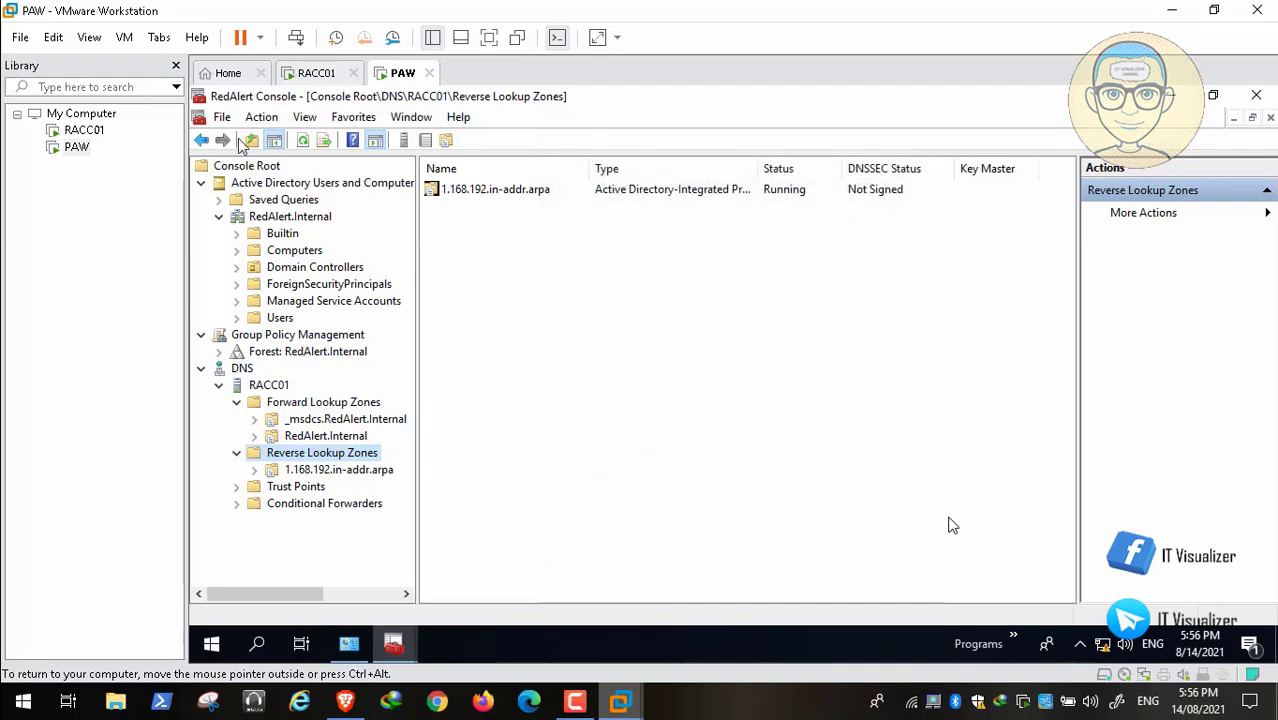
Save the RedAlert Console and show the contents of the Computers container in RedAlert.Internal.
click(223, 119)
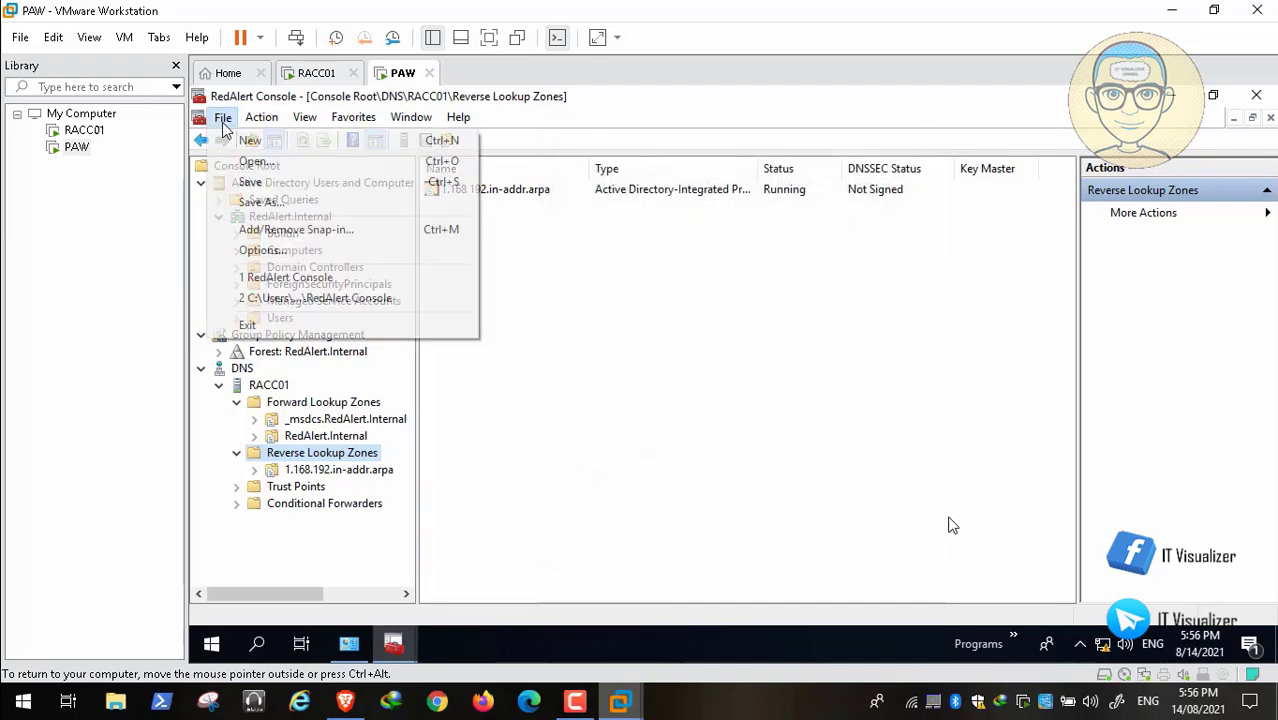
click(282, 183)
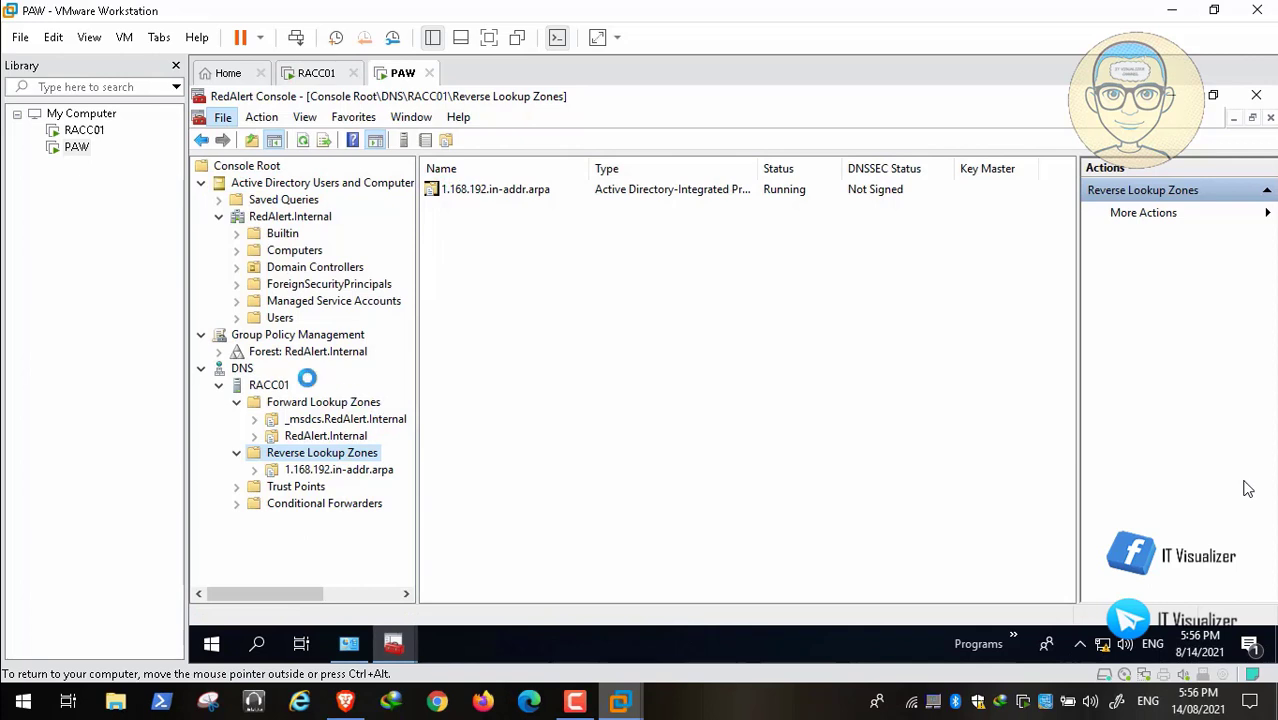
click(238, 235)
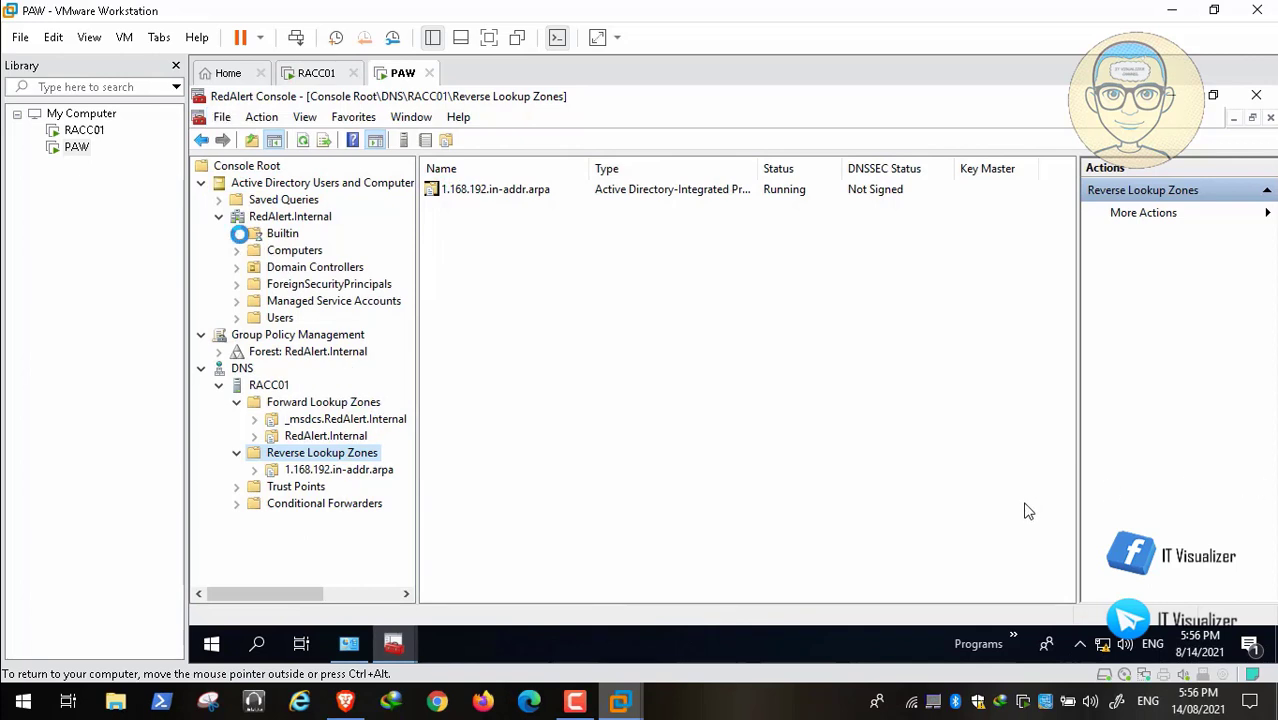
click(294, 252)
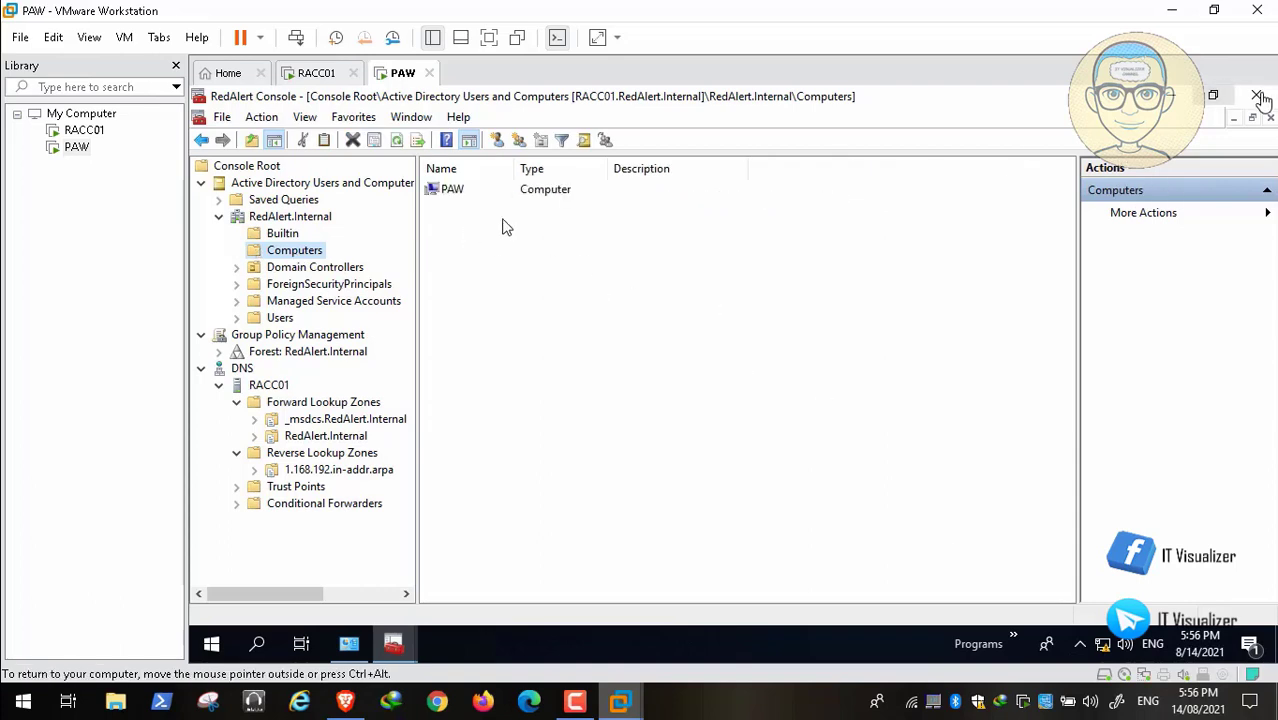
Close the RedAlert Console with its settings saved, and close the Installed Updates window on PAW.
click(1257, 96)
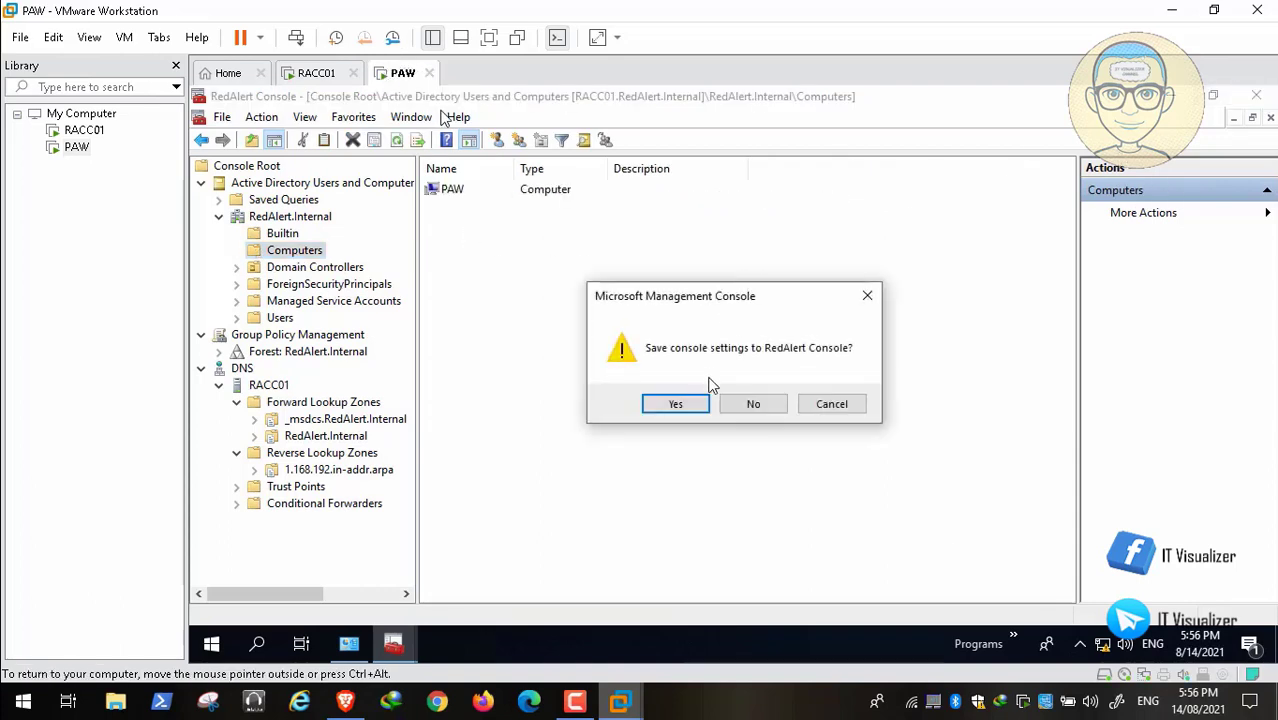
click(676, 404)
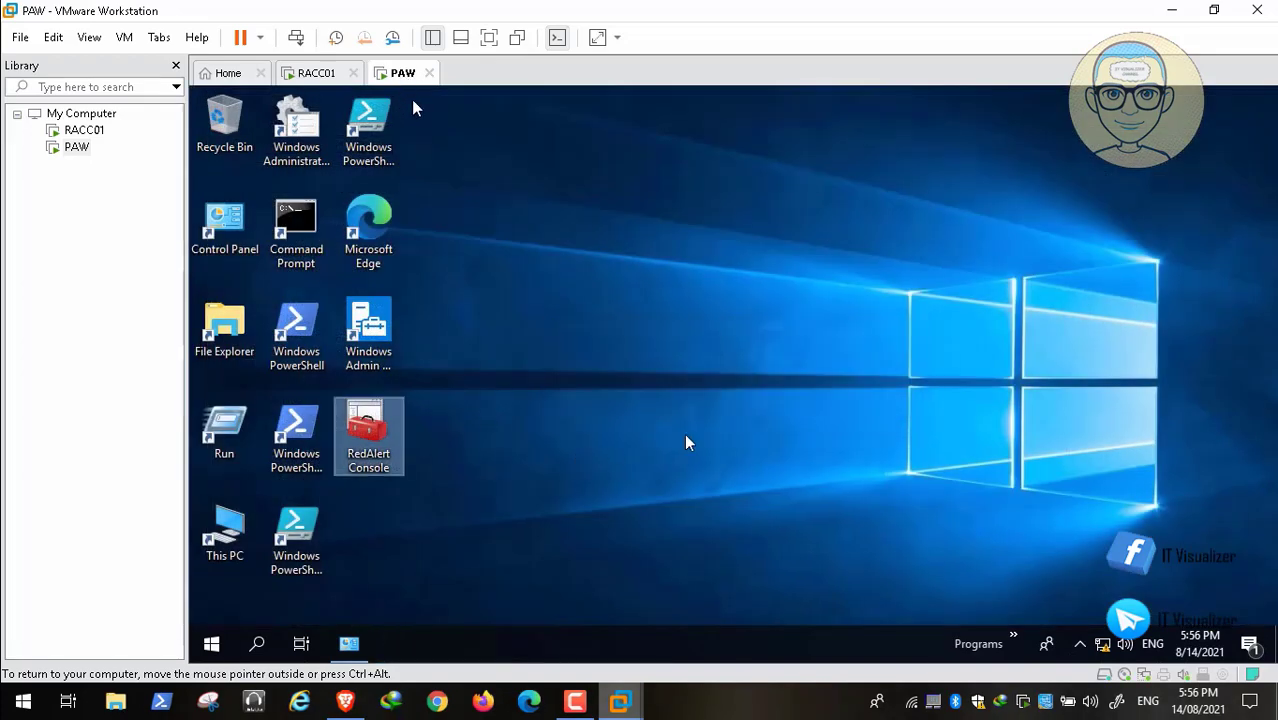
click(357, 645)
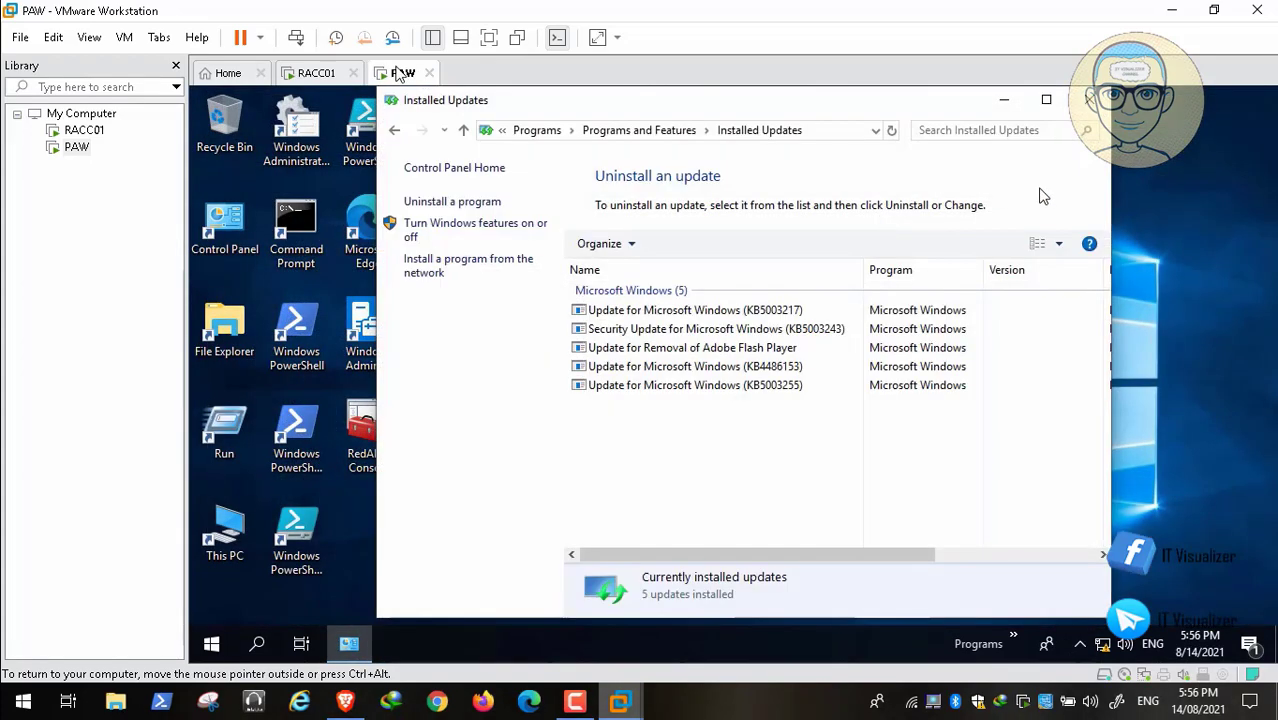
click(1089, 102)
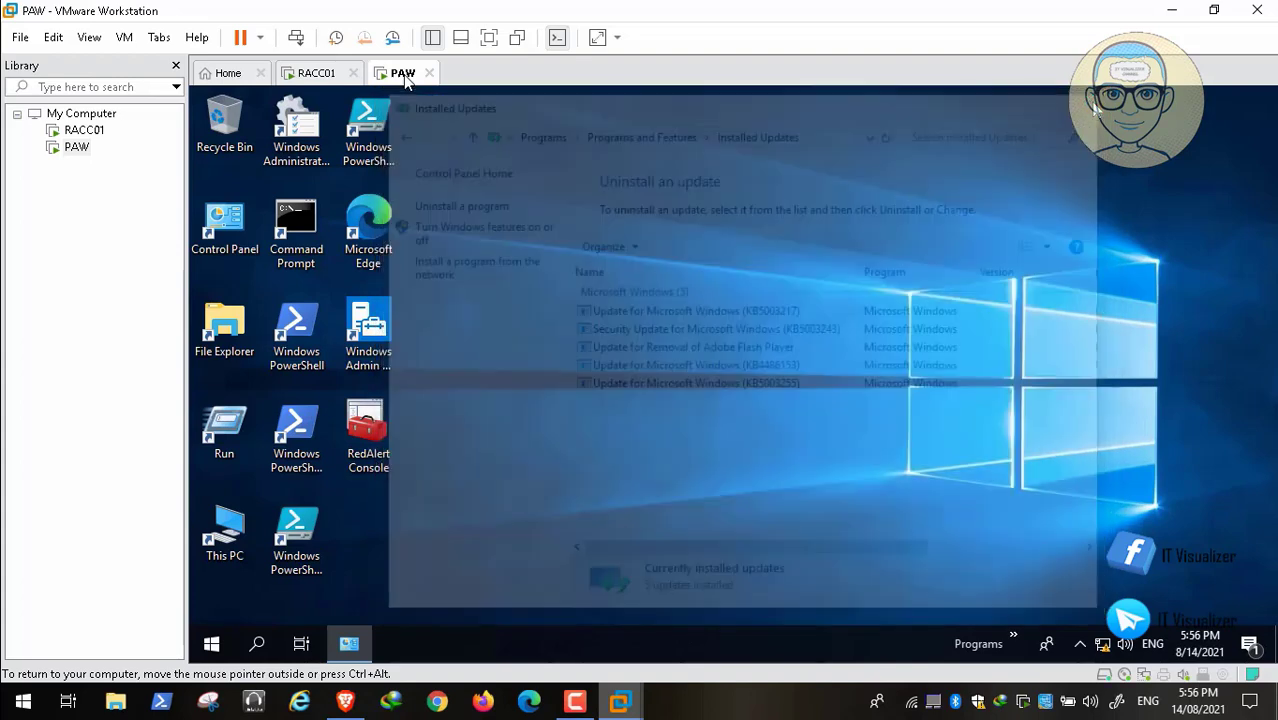
Shut down the Windows workstation PAW from inside its desktop.
right_click(225, 630)
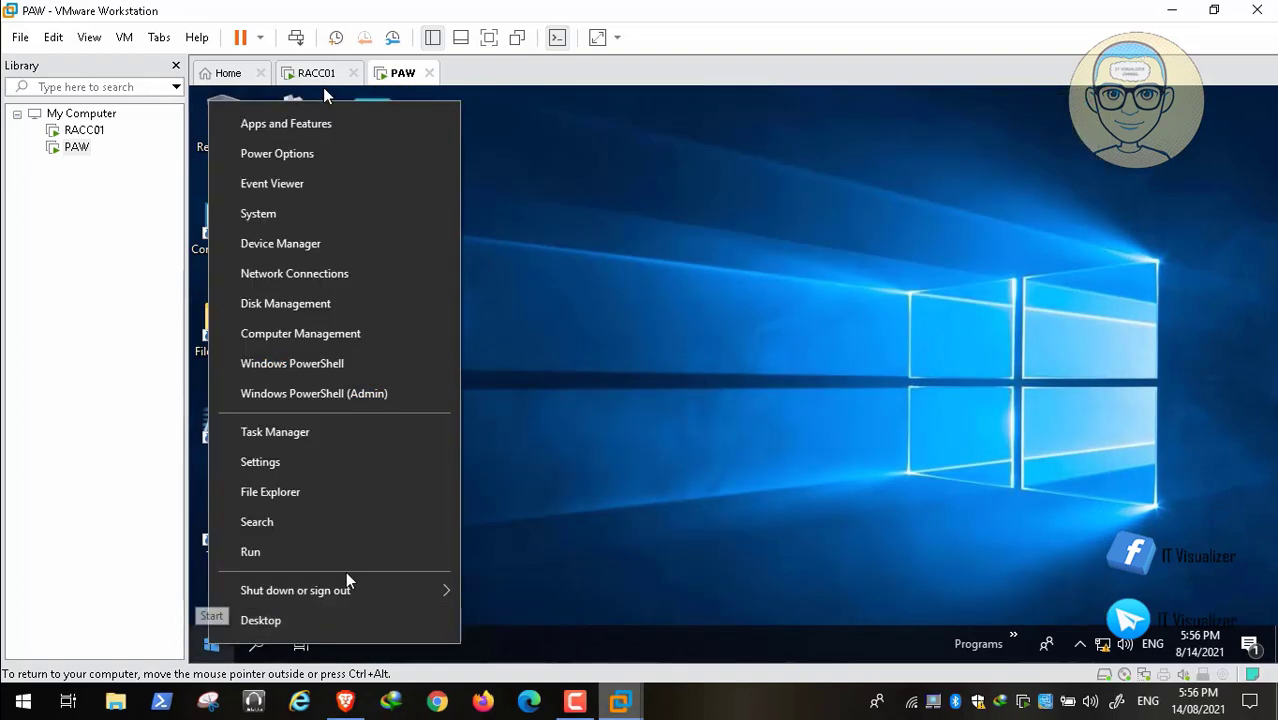
mouse_move(345, 590)
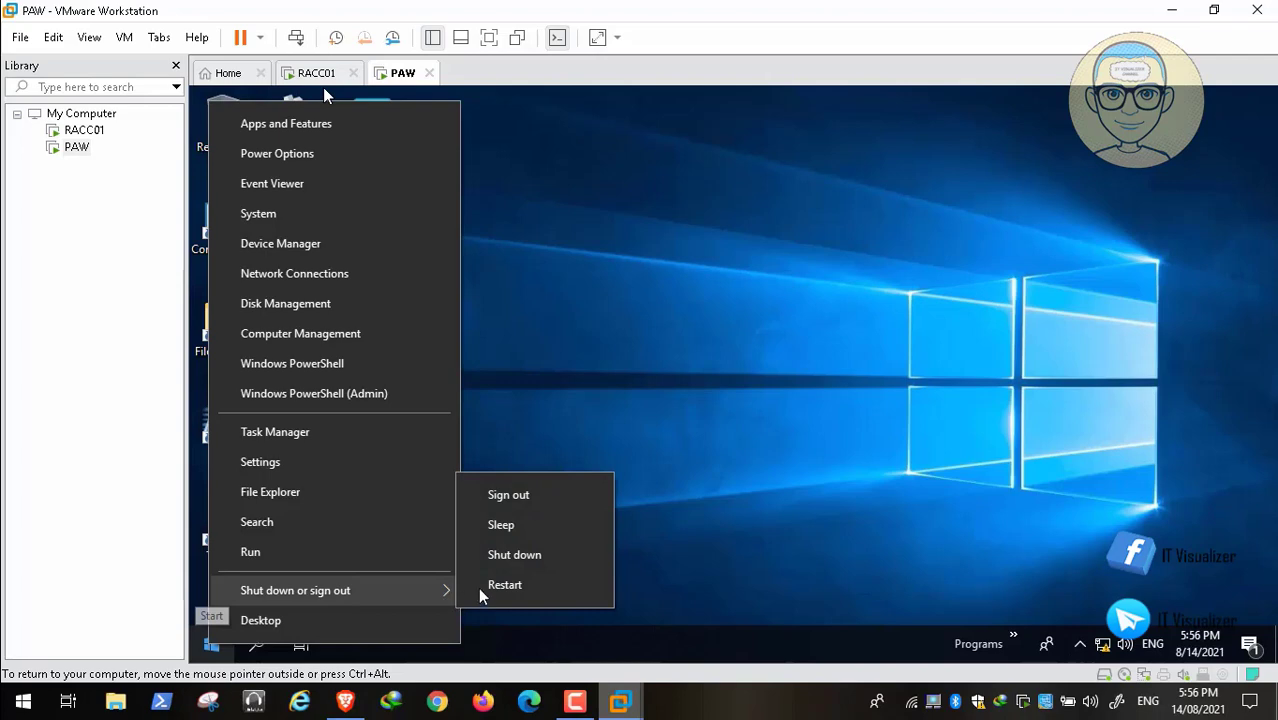
click(525, 559)
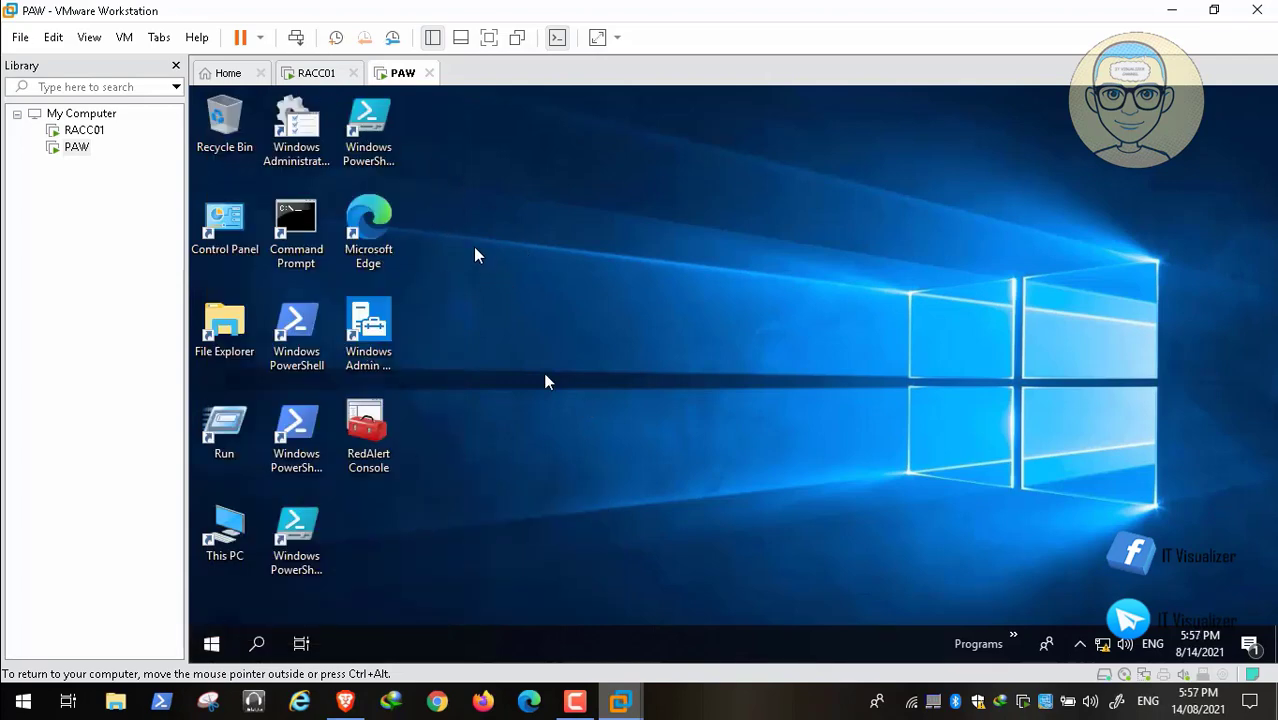
click(349, 701)
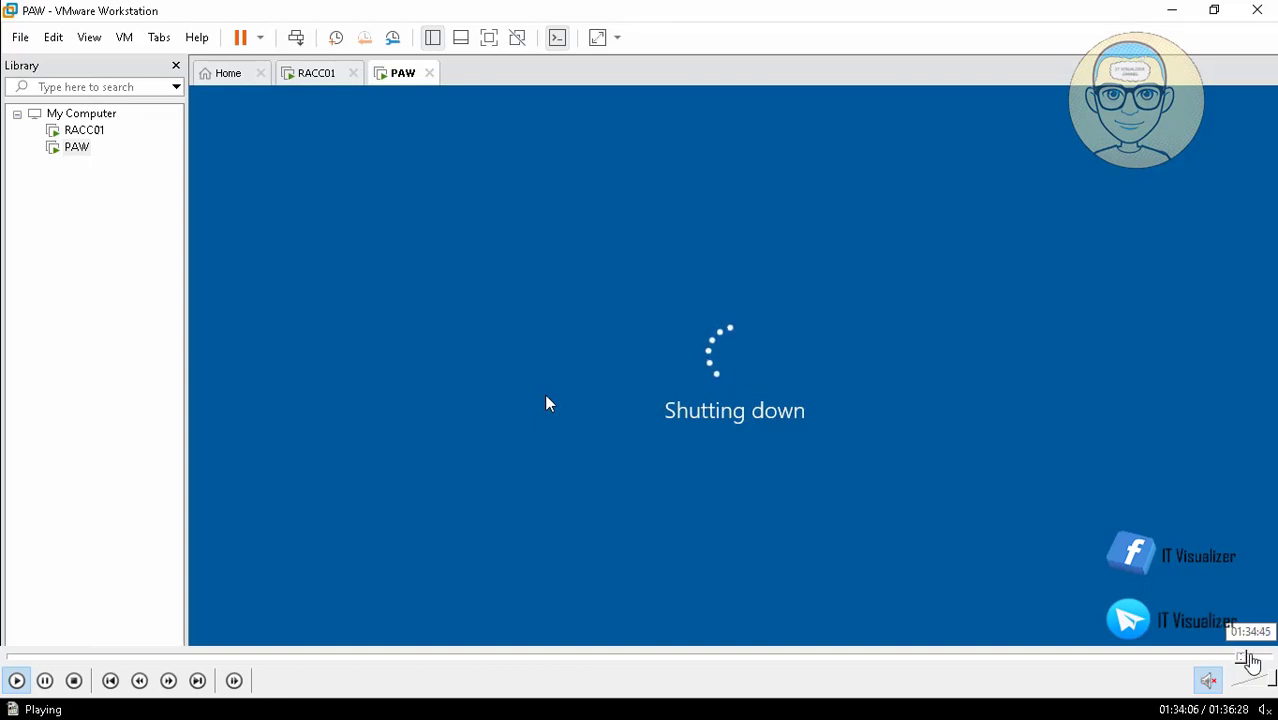
click(1251, 657)
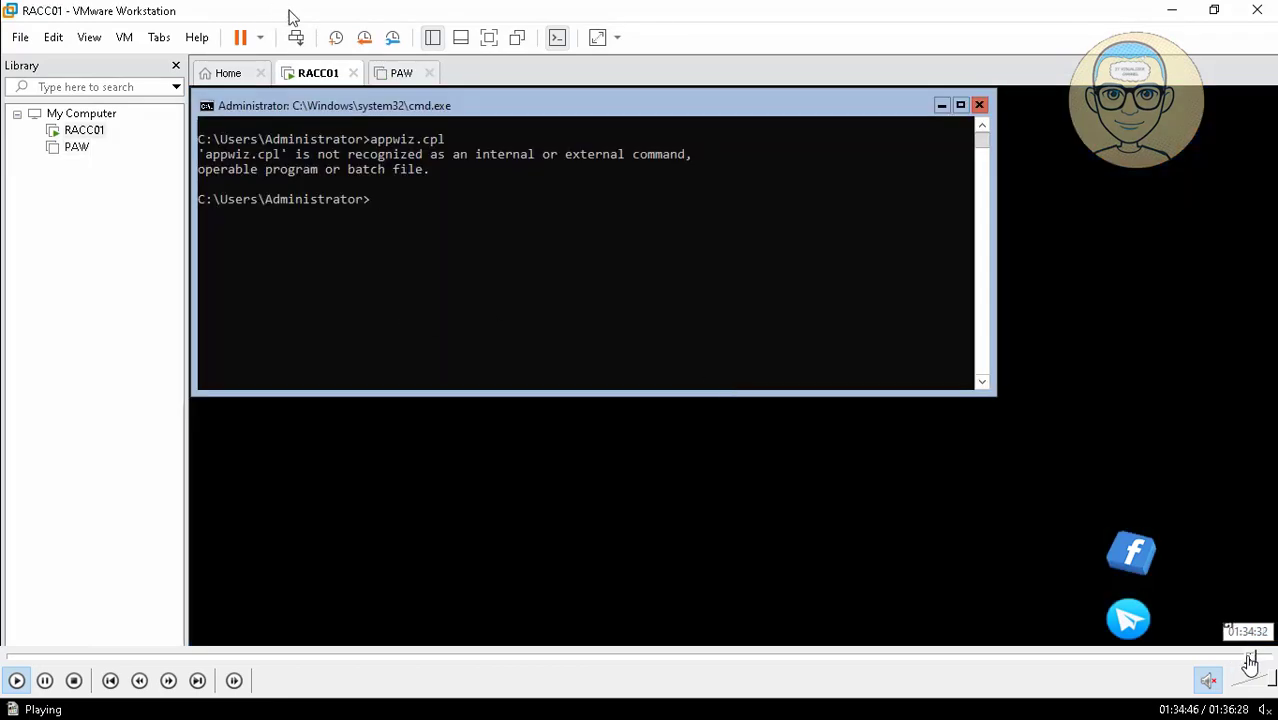
click(1249, 657)
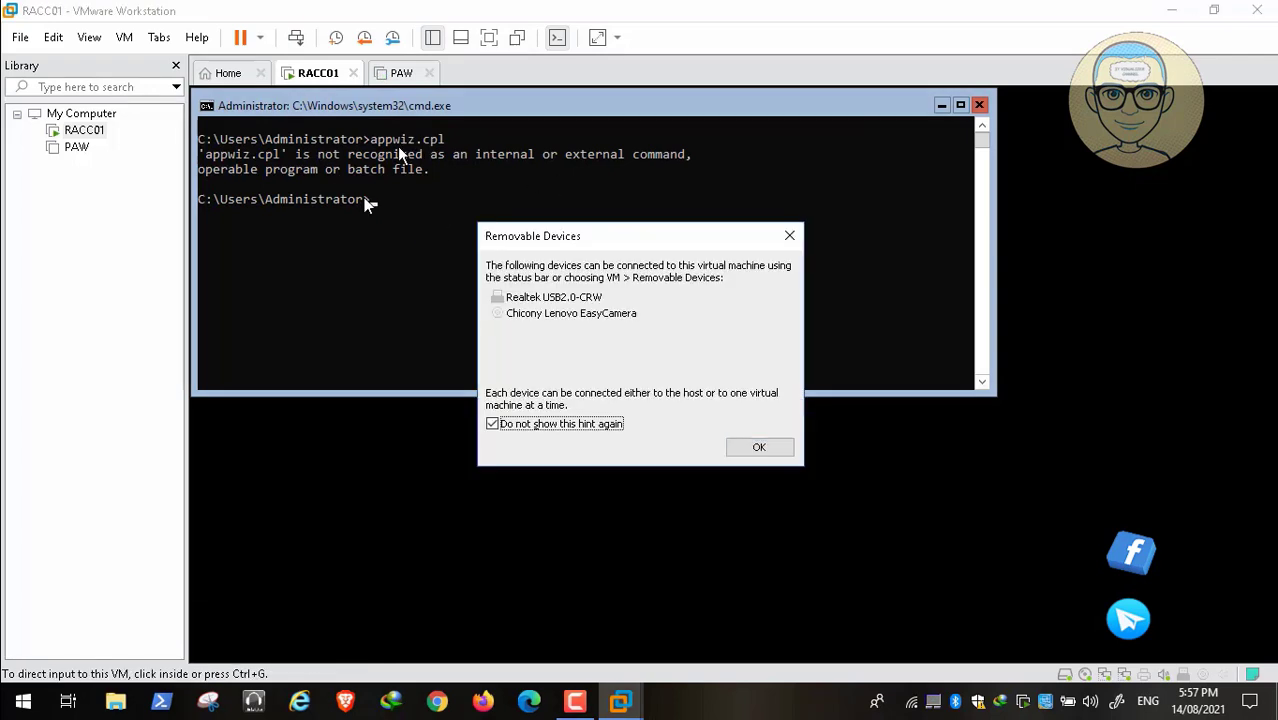
Dismiss the removable devices hint, take a power-off snapshot of PAW, and show that virtual machine's summary.
click(765, 446)
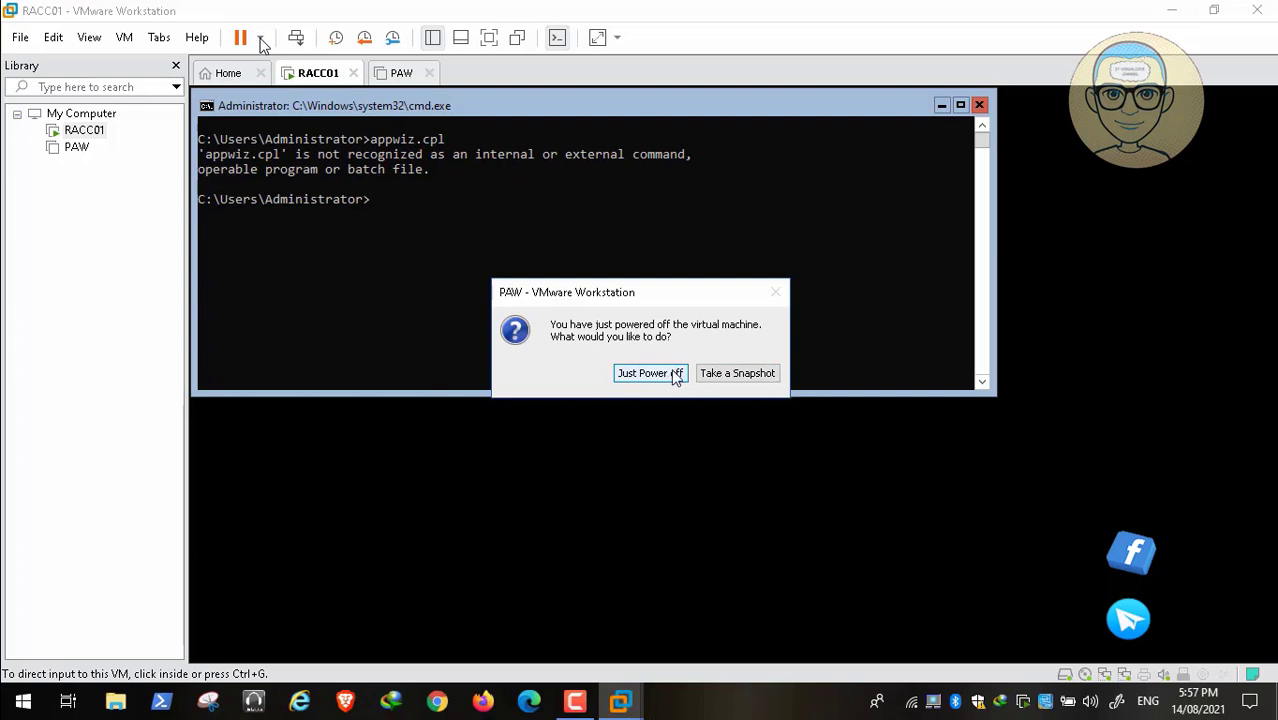
click(735, 376)
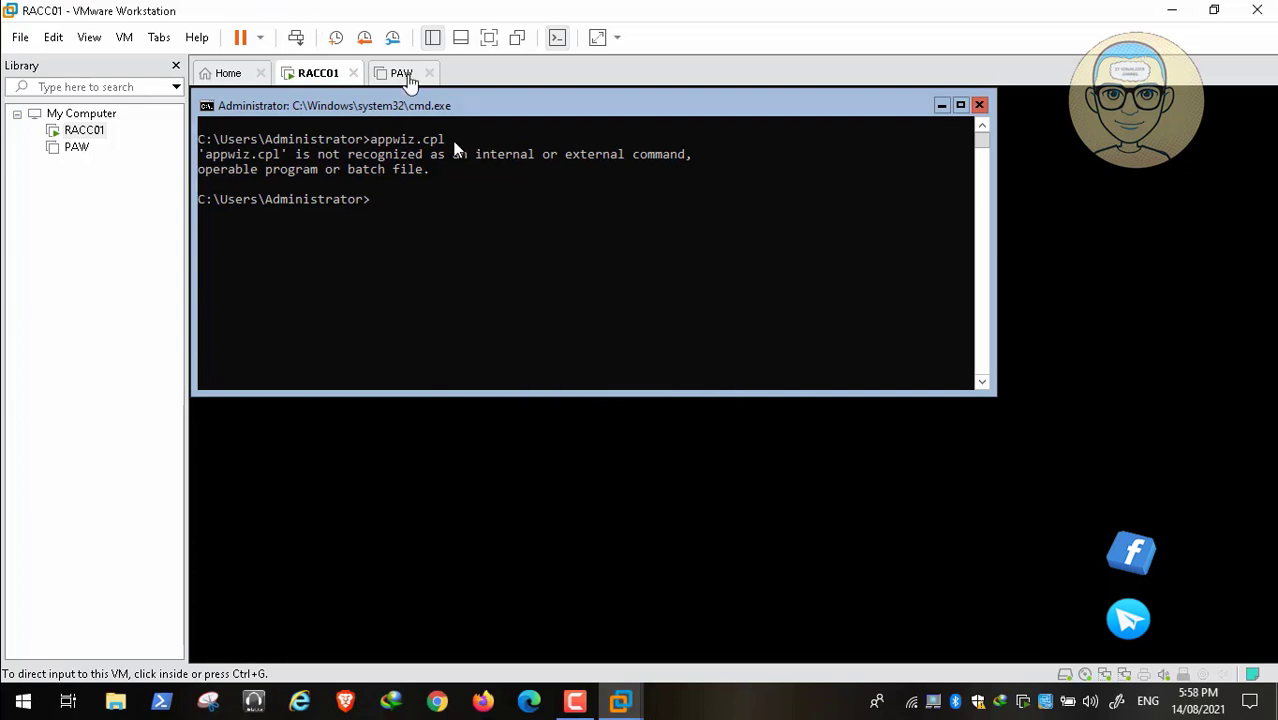
click(403, 74)
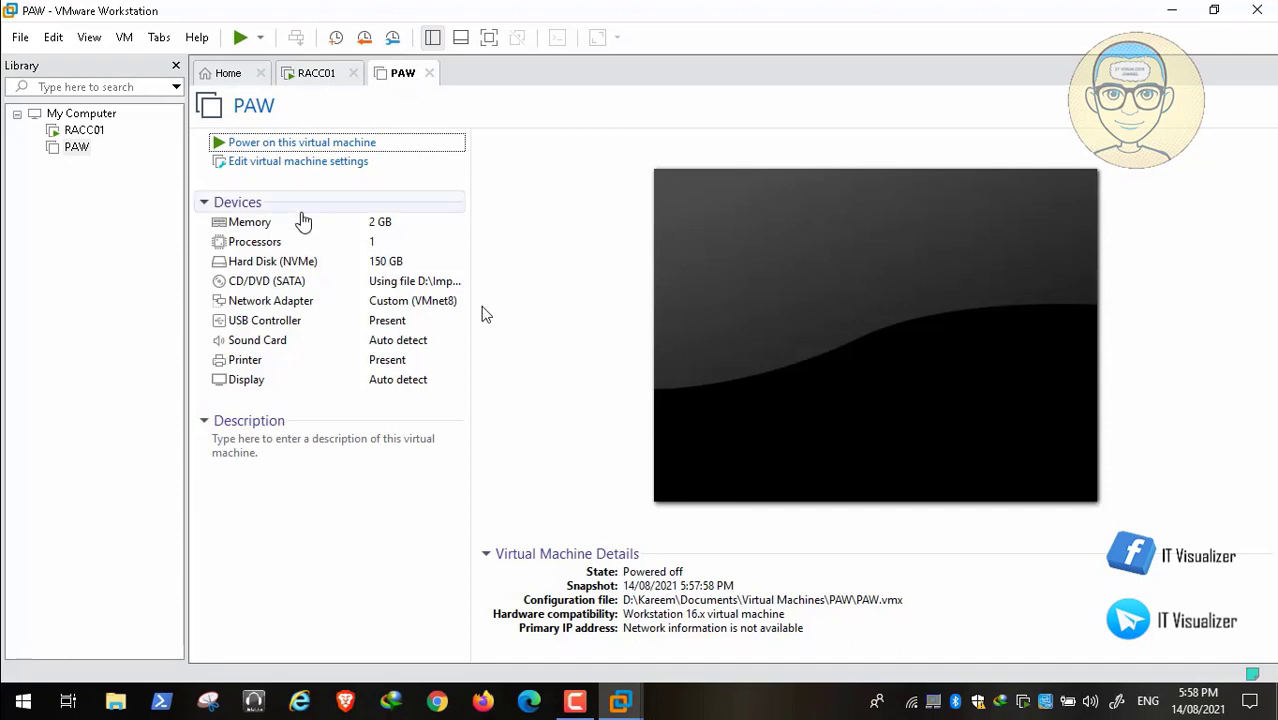
Run sconfig in the RACC01 command prompt.
click(315, 75)
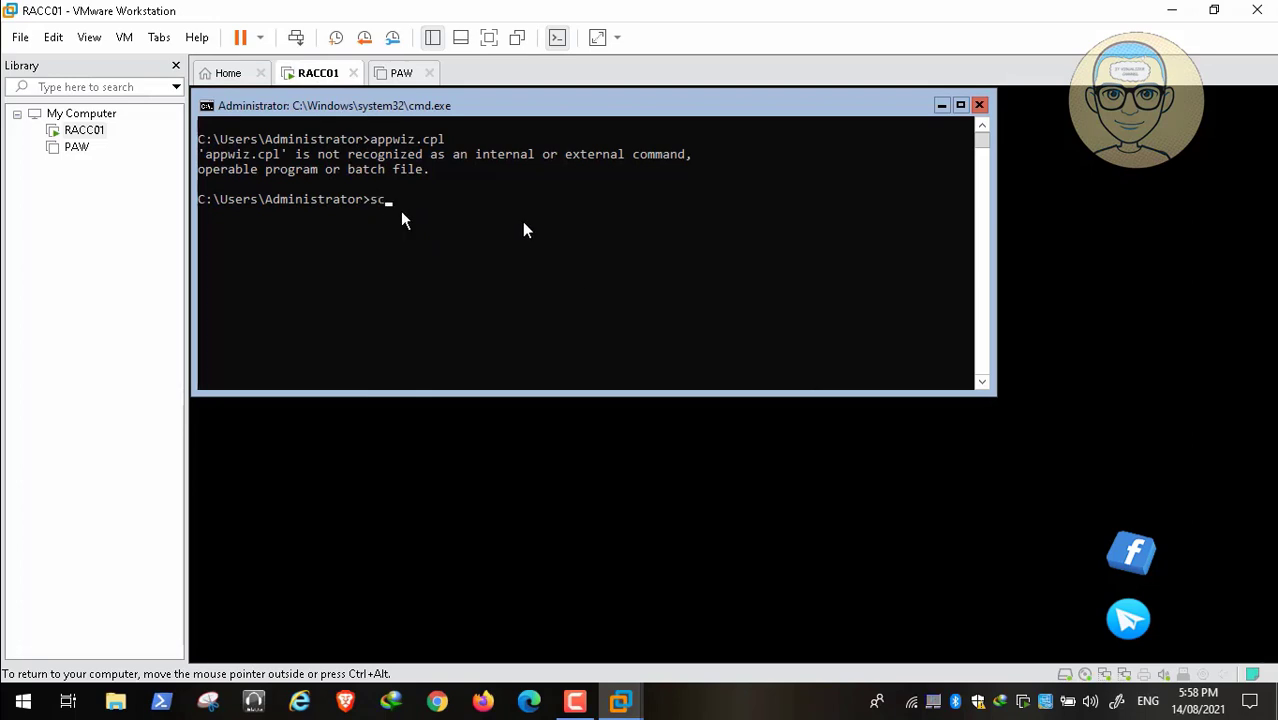
text(sconfig)
key(Return)
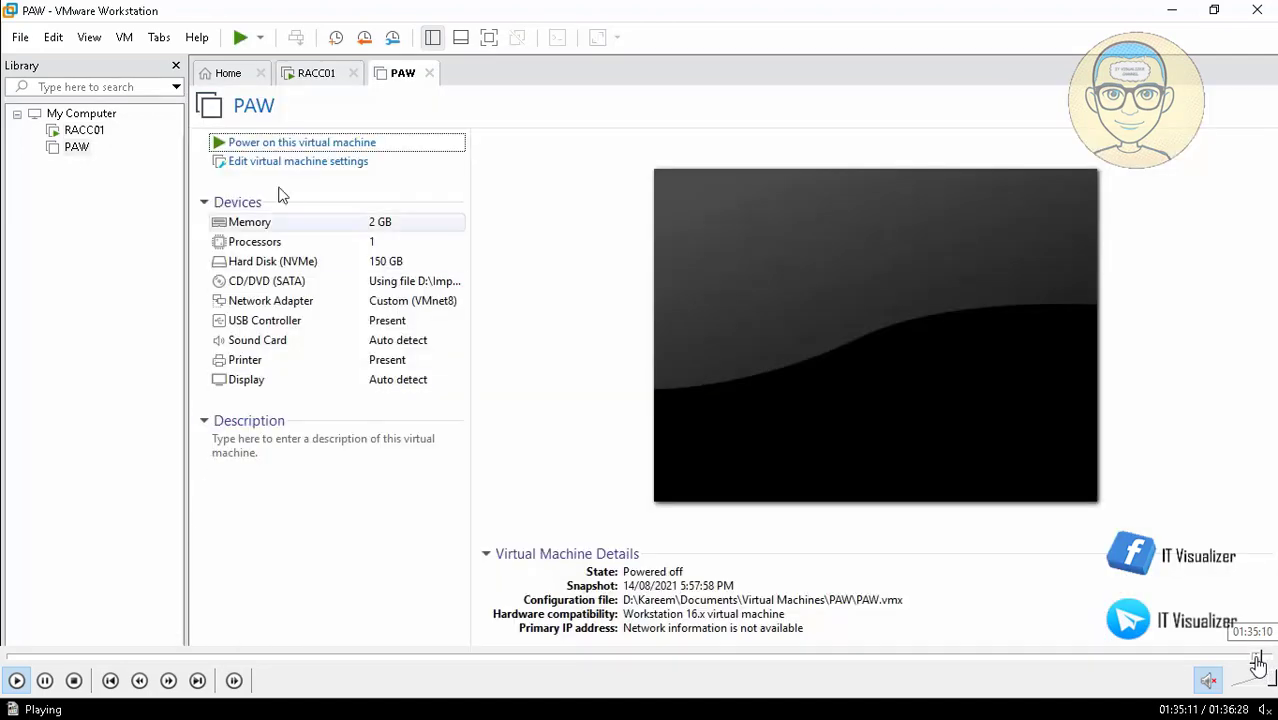
click(1255, 657)
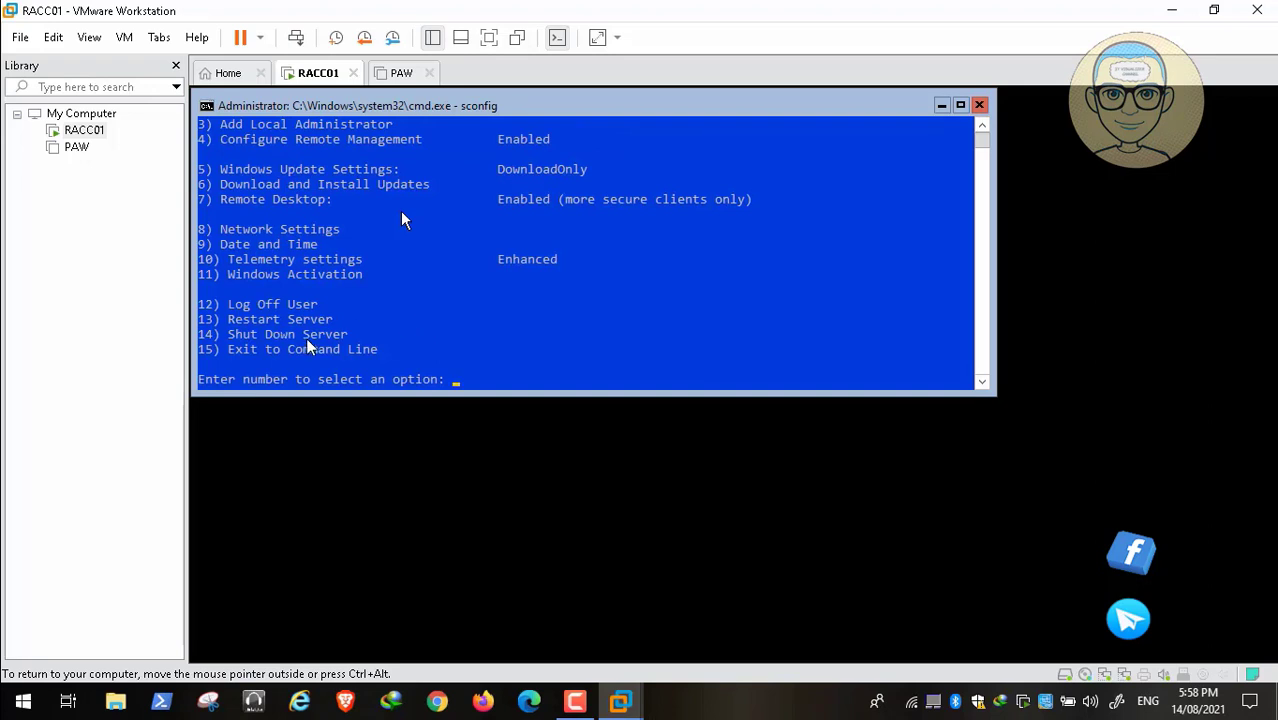
Shut down RACC01 with sconfig option 14 and just power it off without taking a snapshot.
click(398, 74)
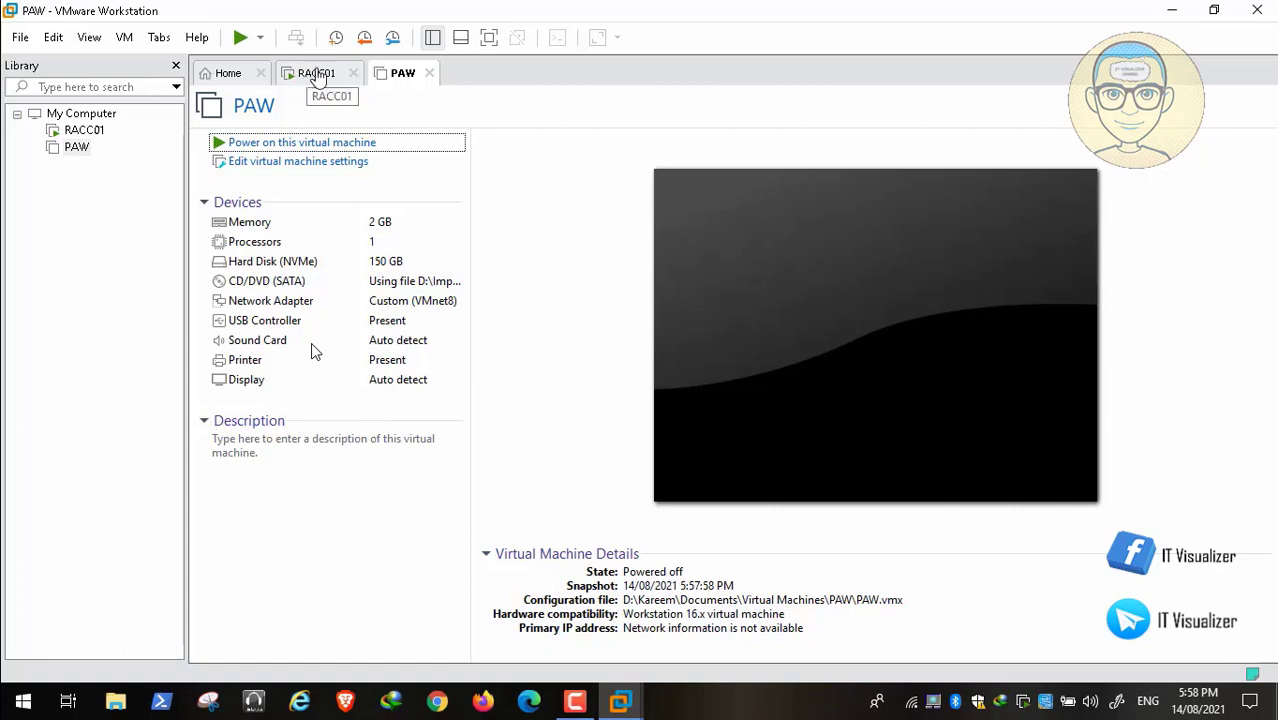
click(316, 76)
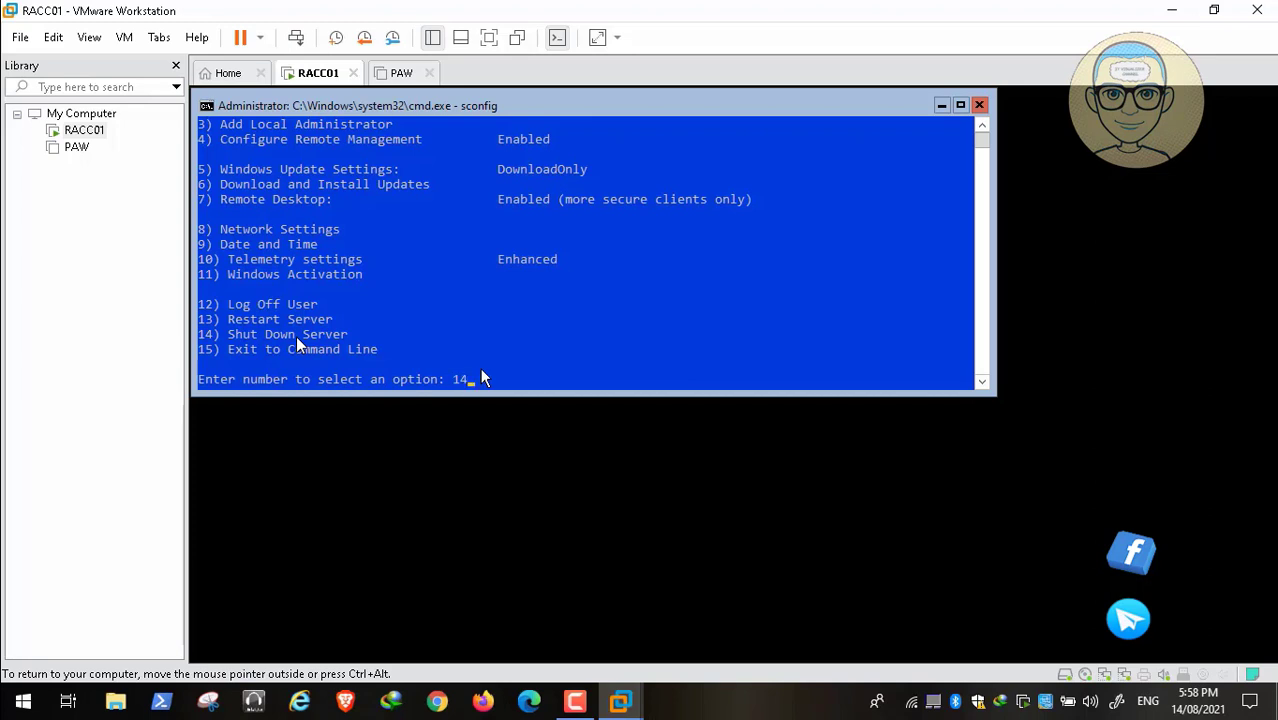
key(Return)
click(723, 443)
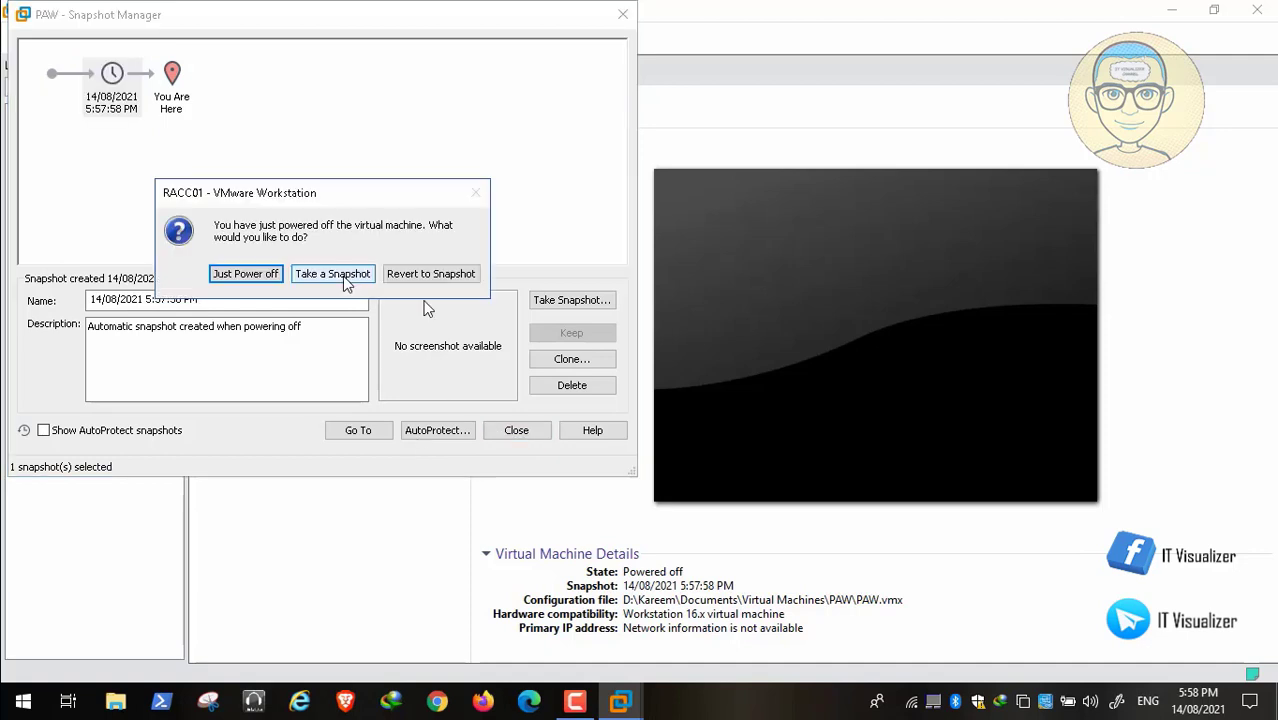
click(258, 283)
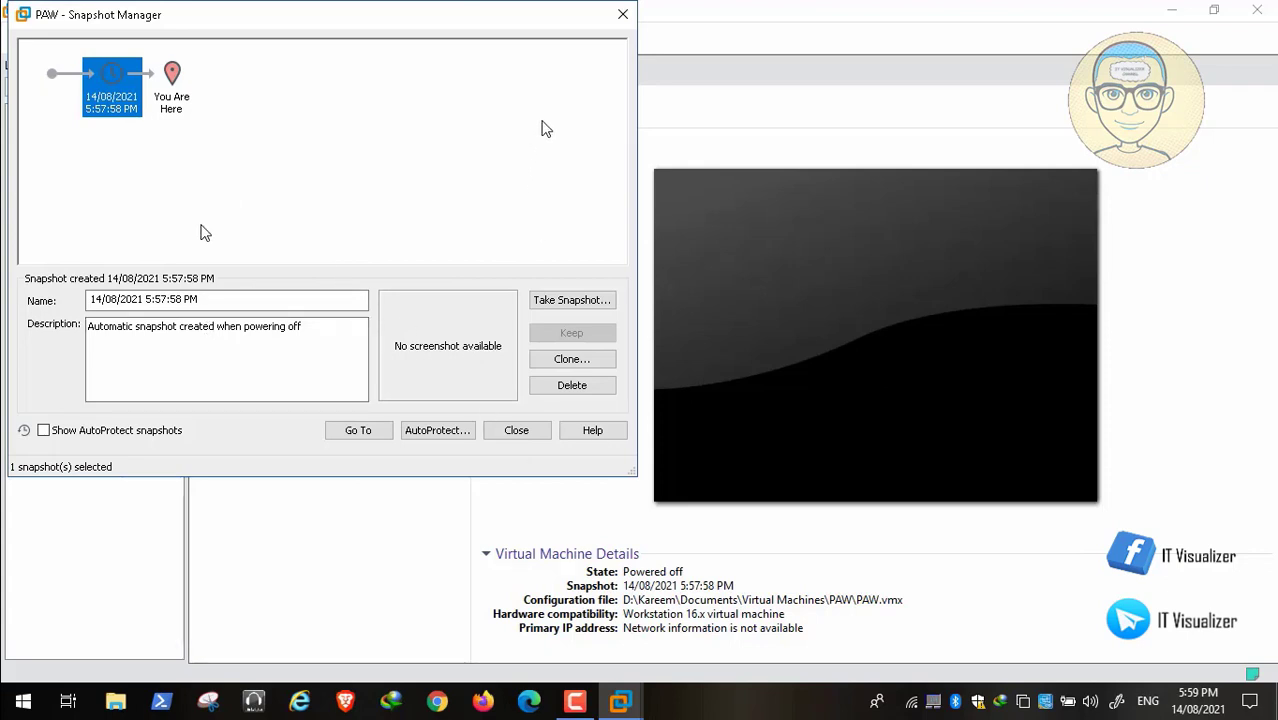
Rename PAW's automatic power-off snapshot to After Domain Join and close the Snapshot Manager.
click(238, 300)
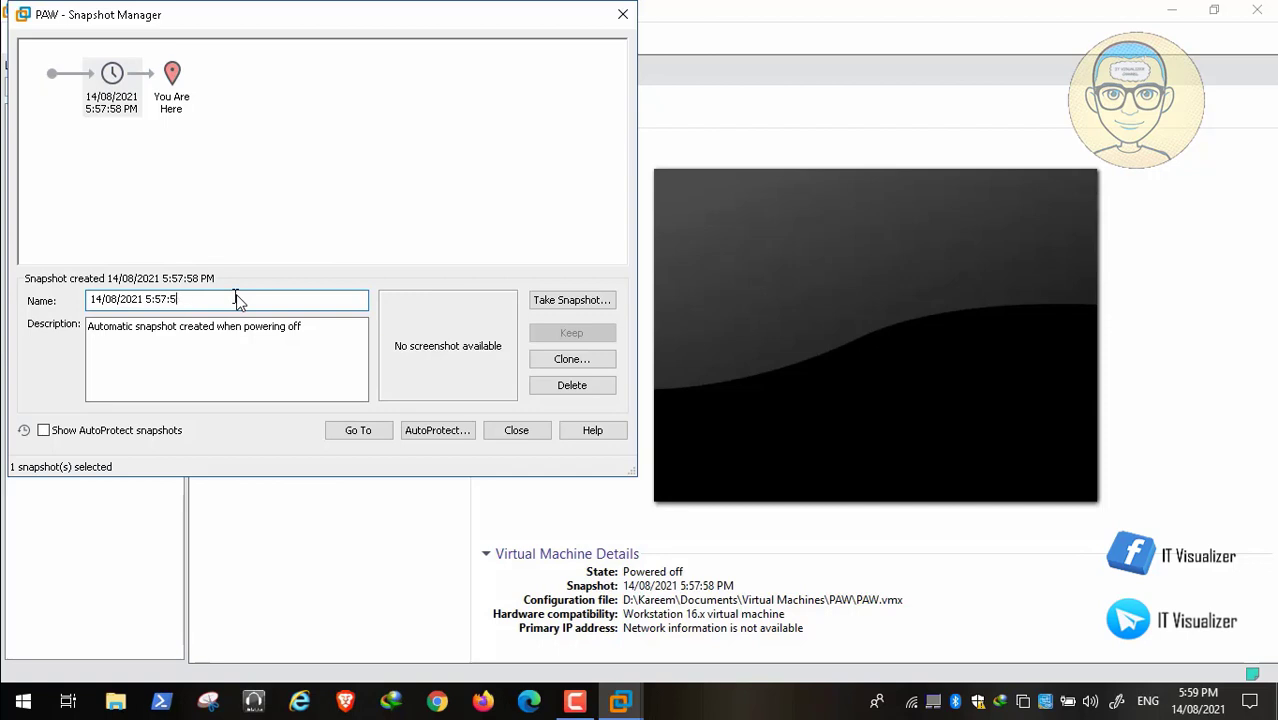
key(BackSpace)
key(BackSpace)
key(BackSpace)
key(BackSpace)
key(BackSpace)
key(BackSpace)
key(BackSpace)
key(BackSpace)
key(BackSpace)
key(BackSpace)
key(BackSpace)
key(BackSpace)
key(BackSpace)
key(BackSpace)
text(After Domain Join)
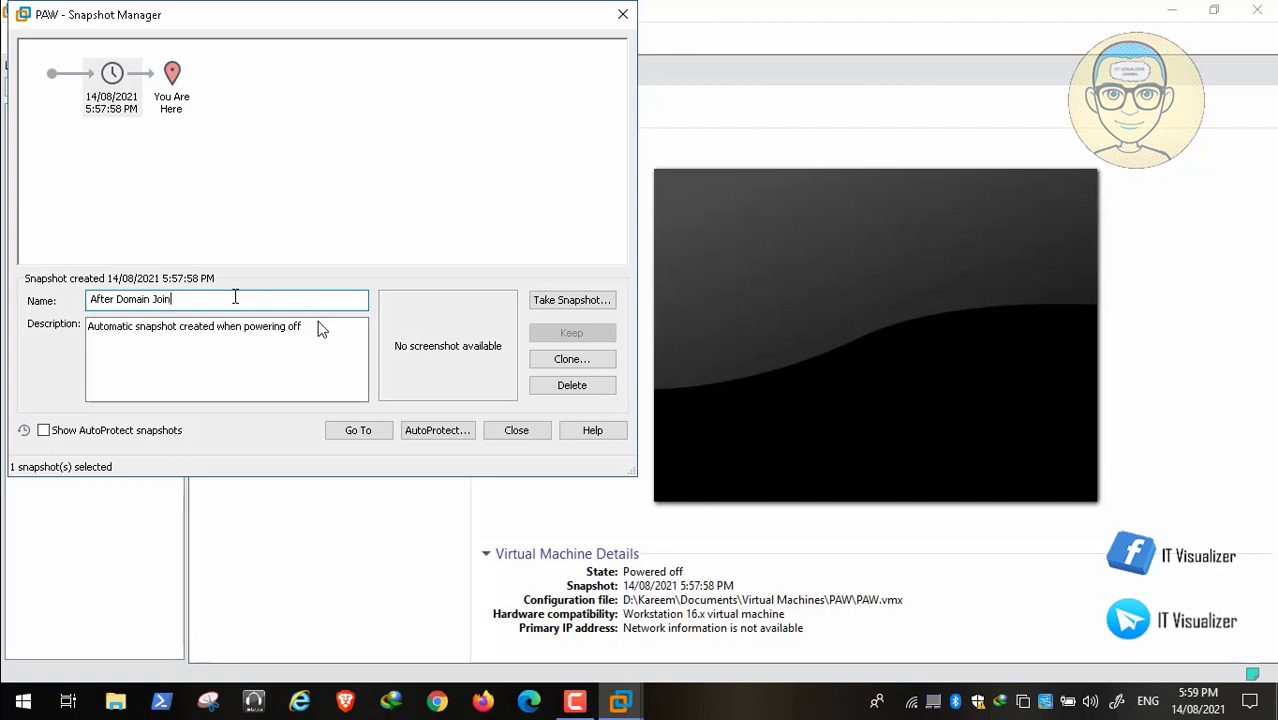
click(506, 434)
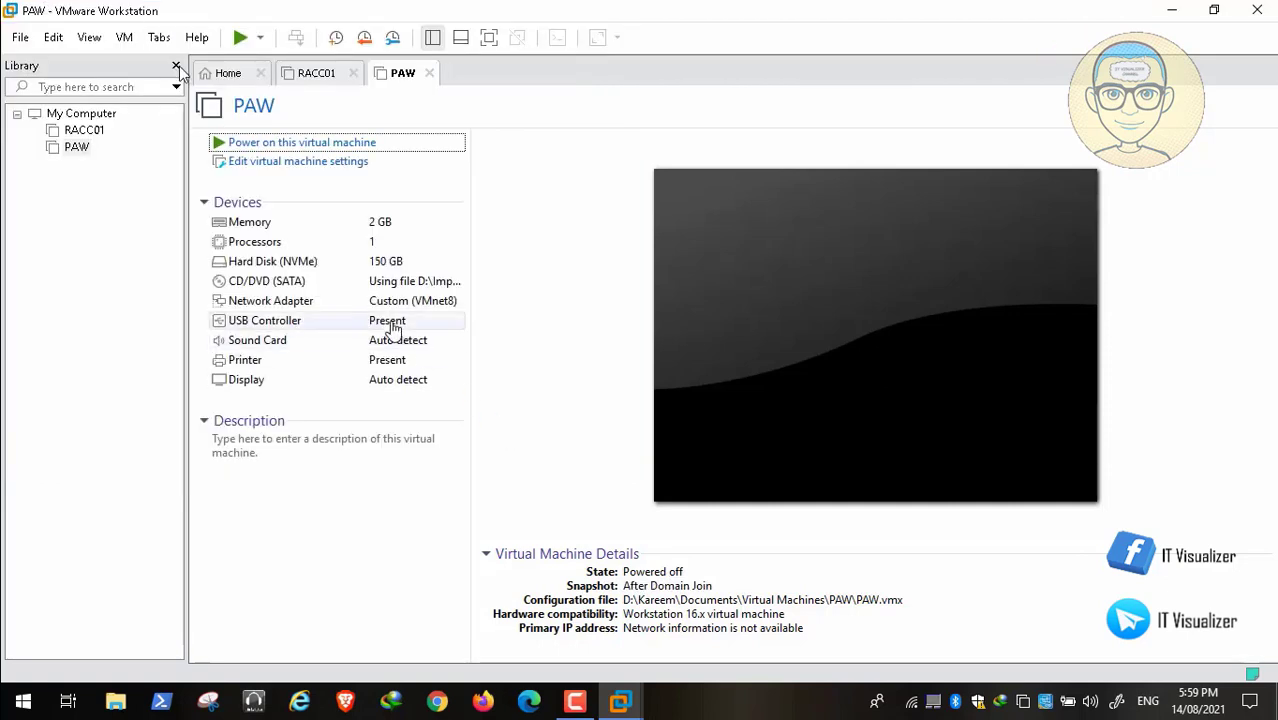
Check the name of PAW's snapshot in the Snapshot Manager.
click(125, 37)
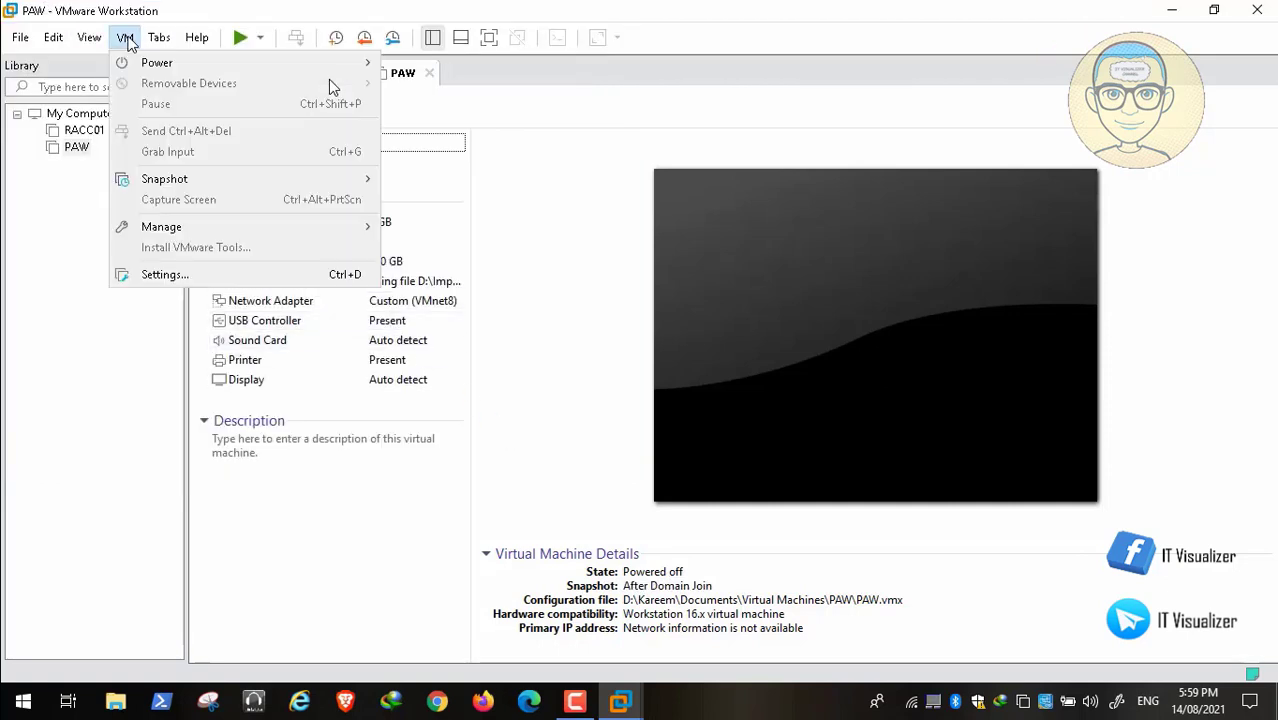
mouse_move(190, 184)
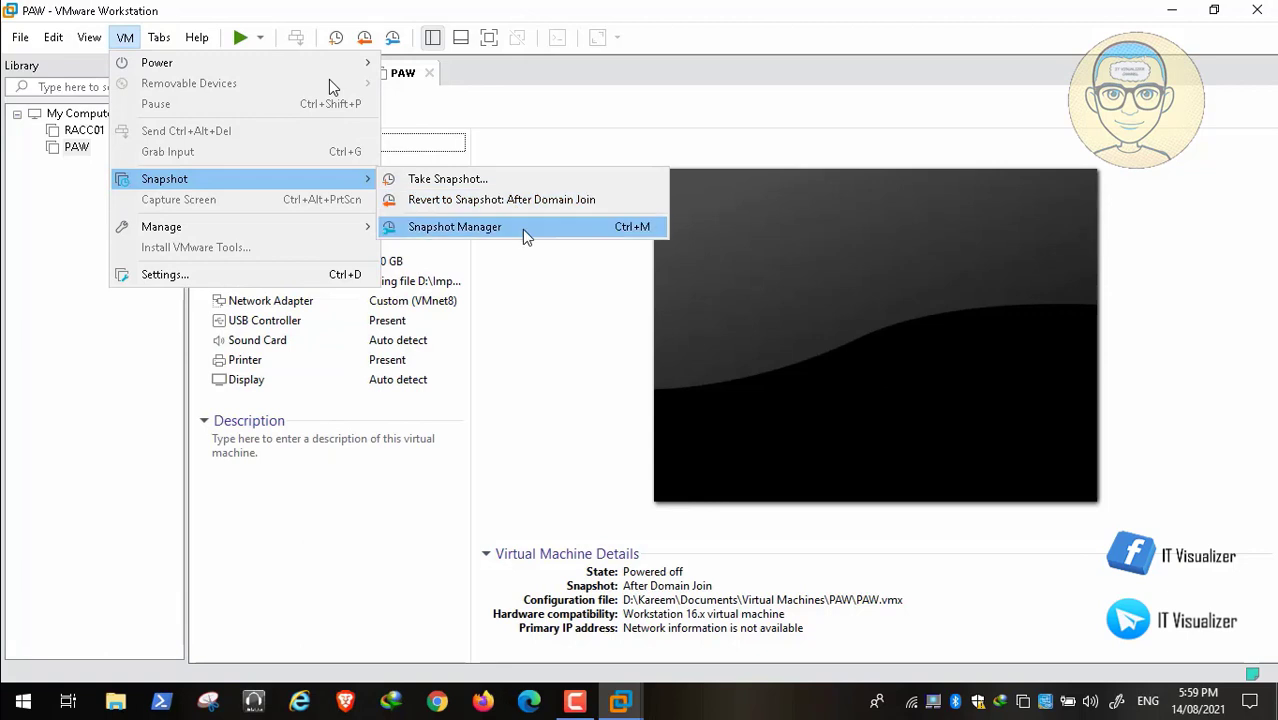
click(524, 230)
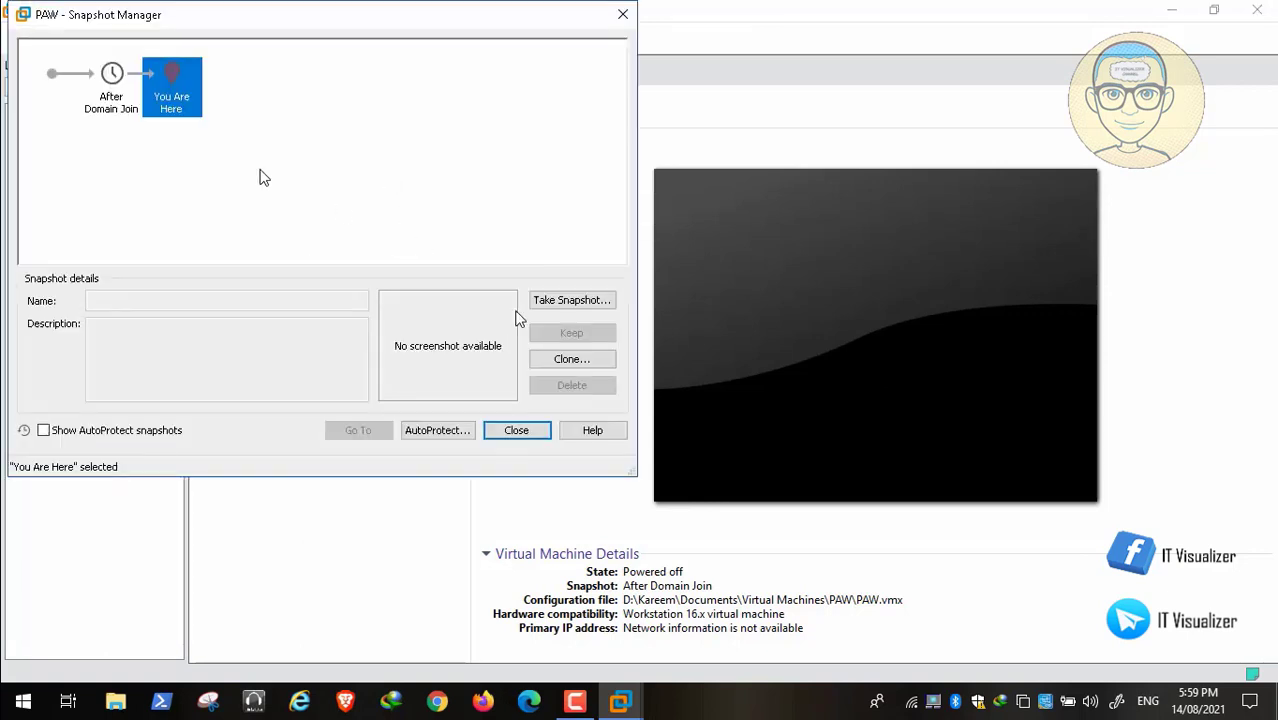
click(516, 430)
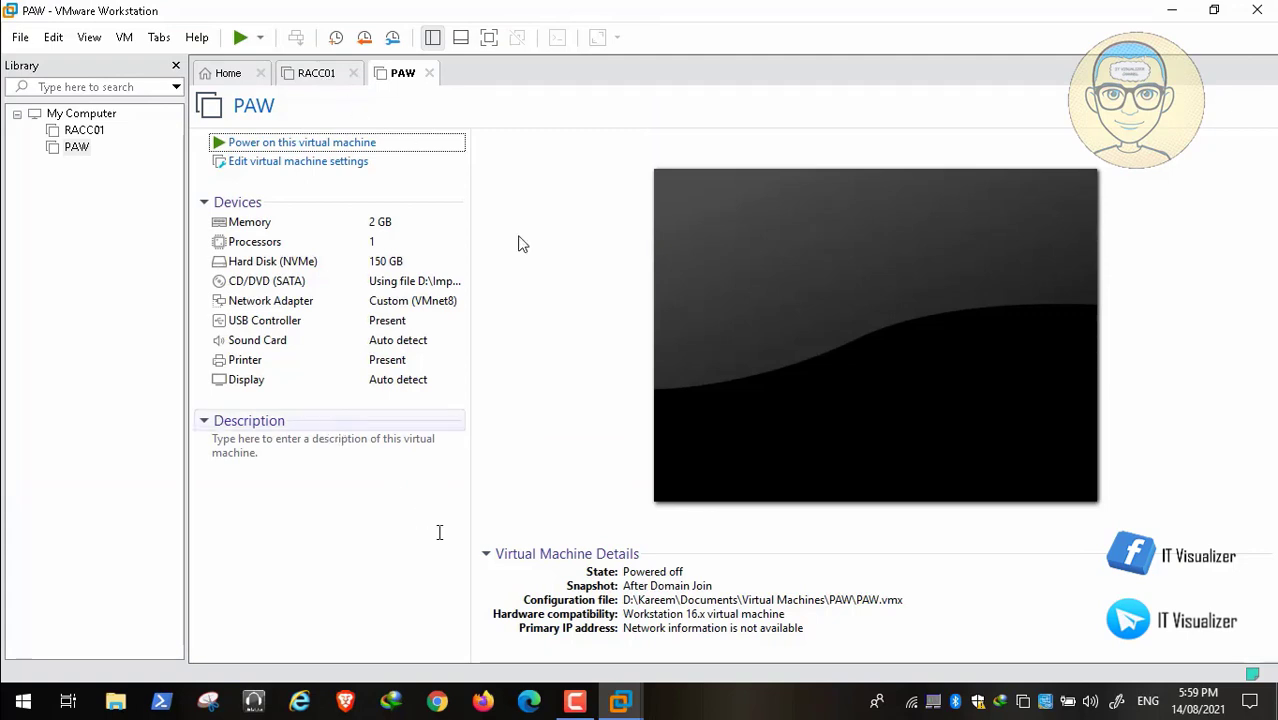
Check the RACC01 and PAW virtual machine summaries and close VMware Workstation.
click(307, 80)
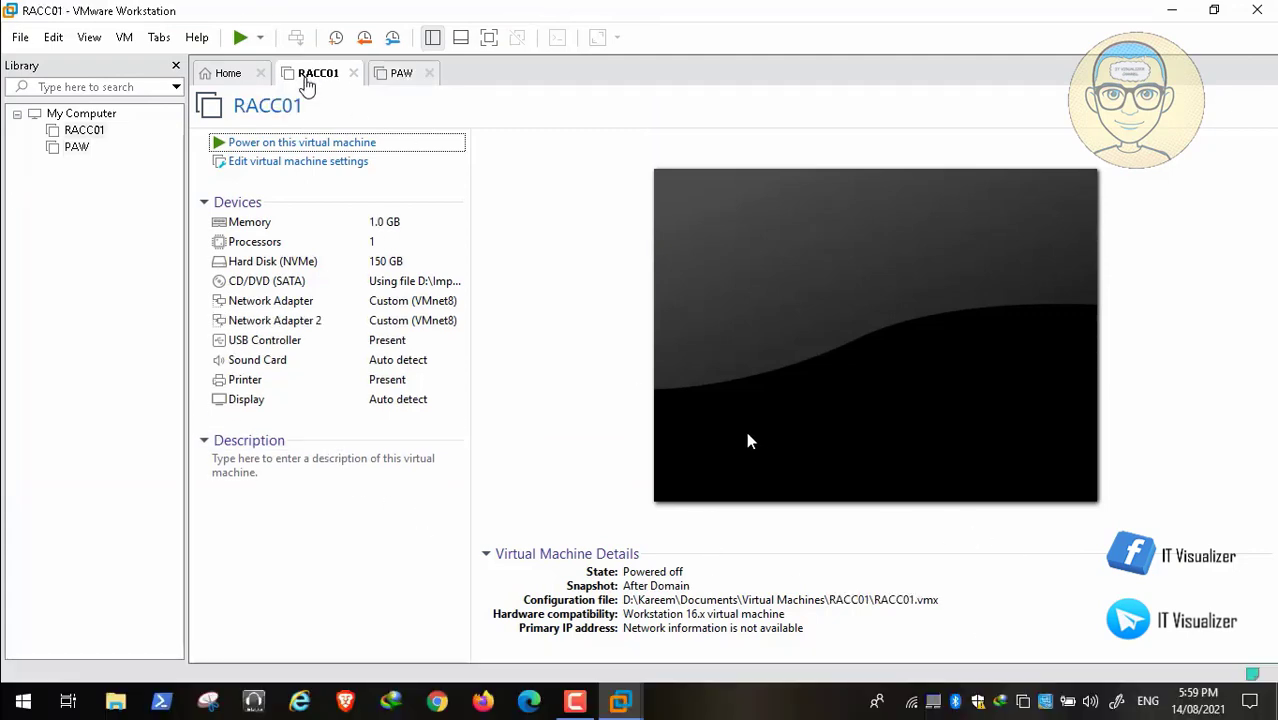
click(384, 78)
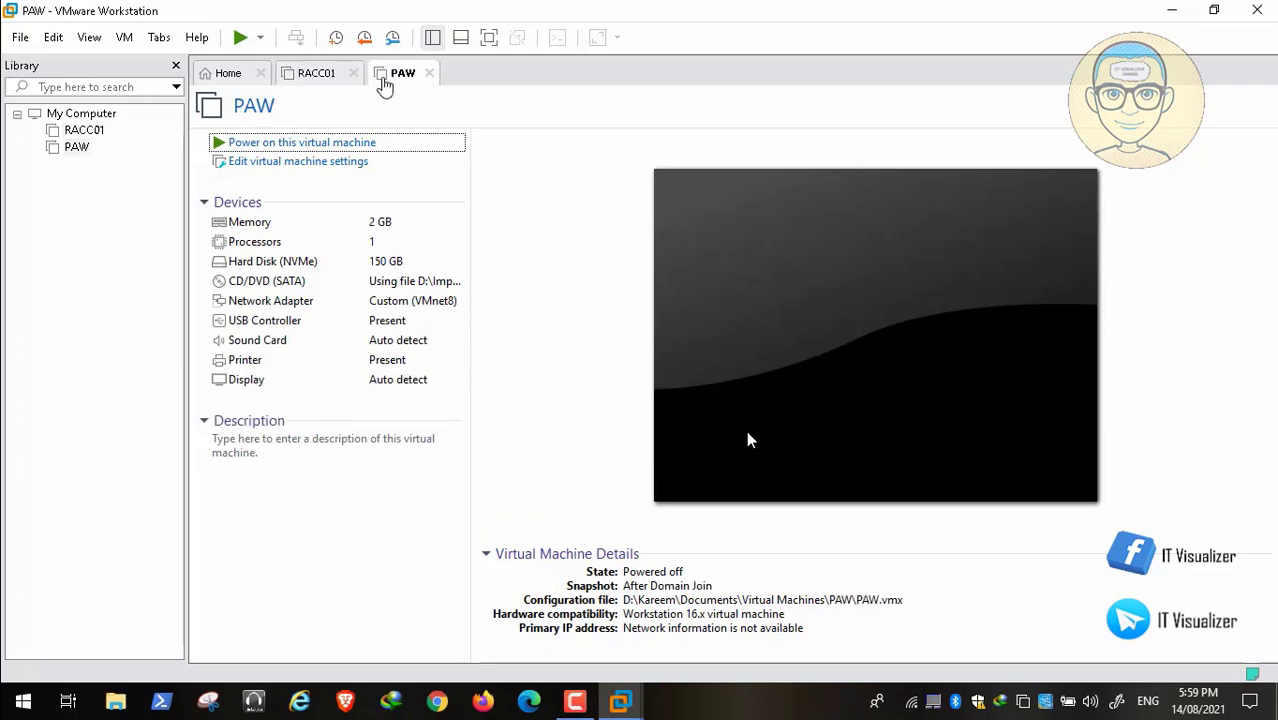
click(1257, 10)
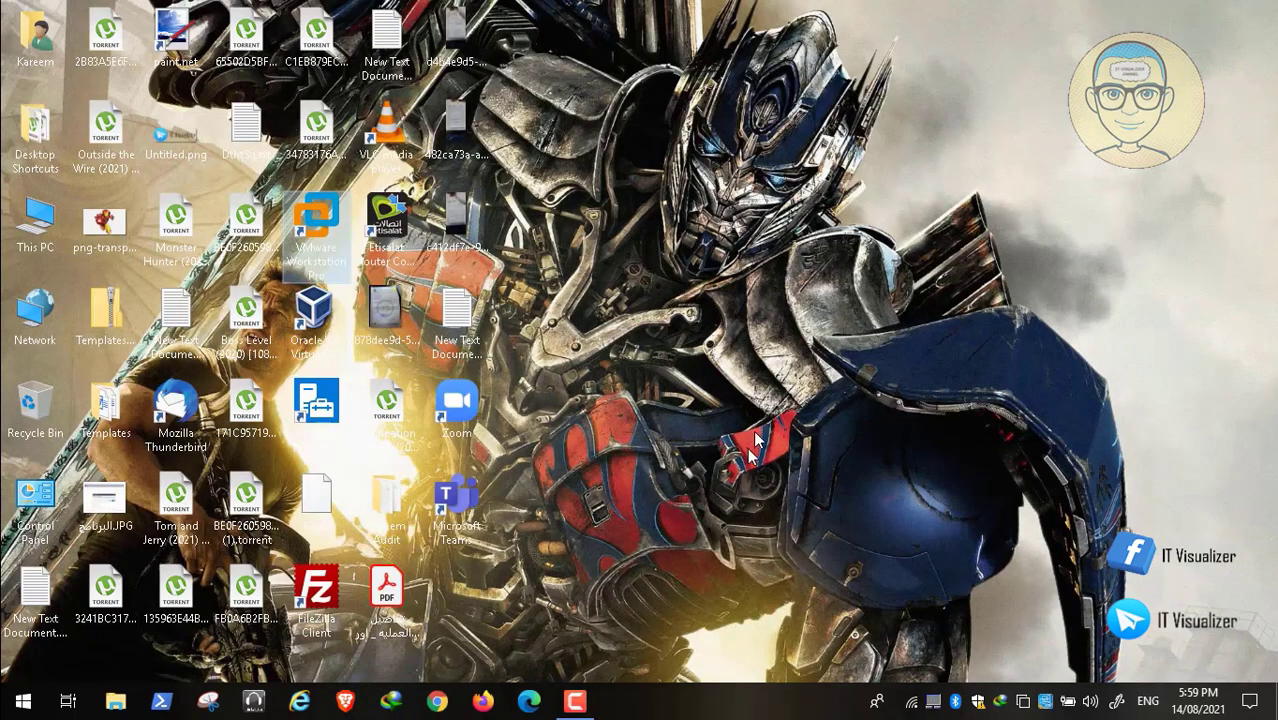
click(575, 700)
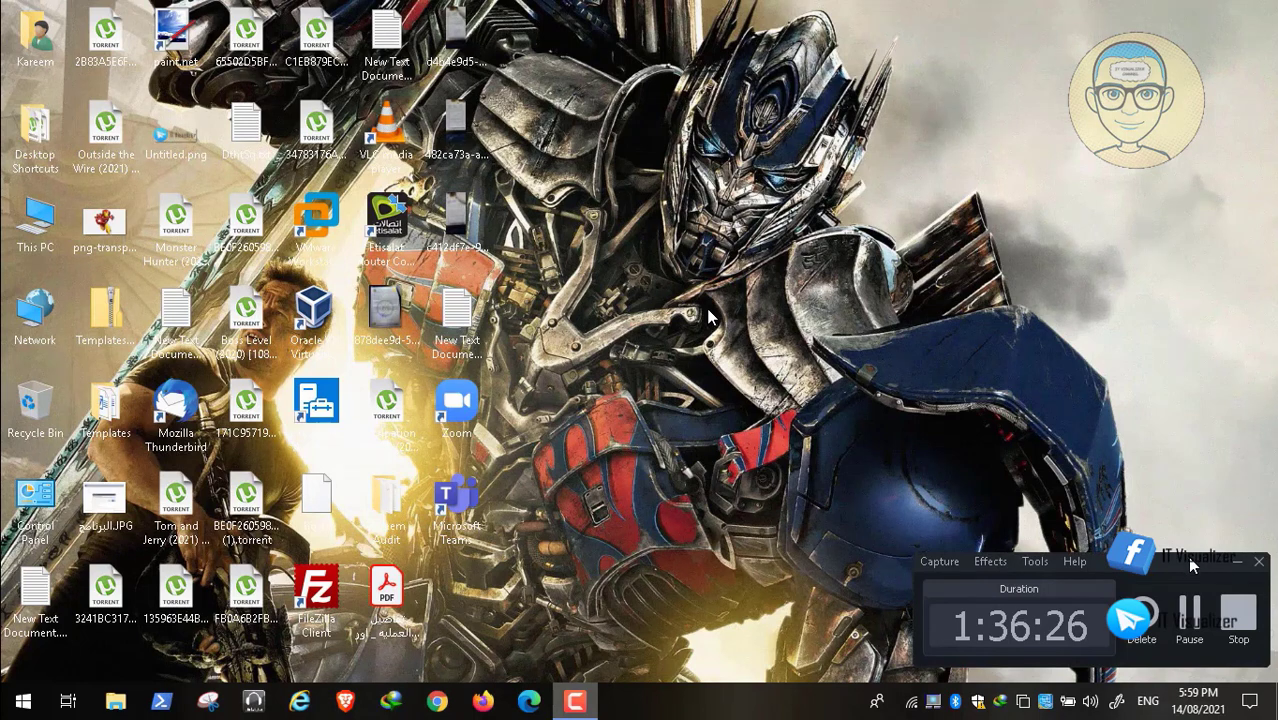
click(1238, 615)
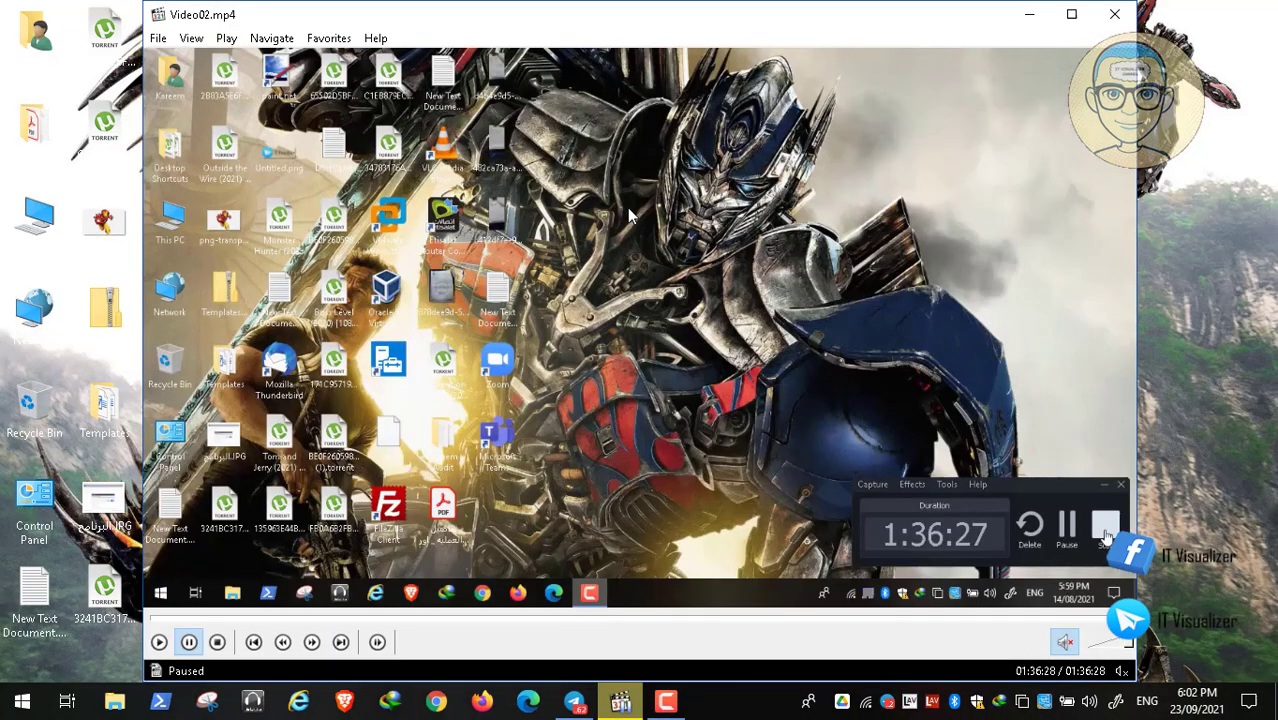
click(1114, 14)
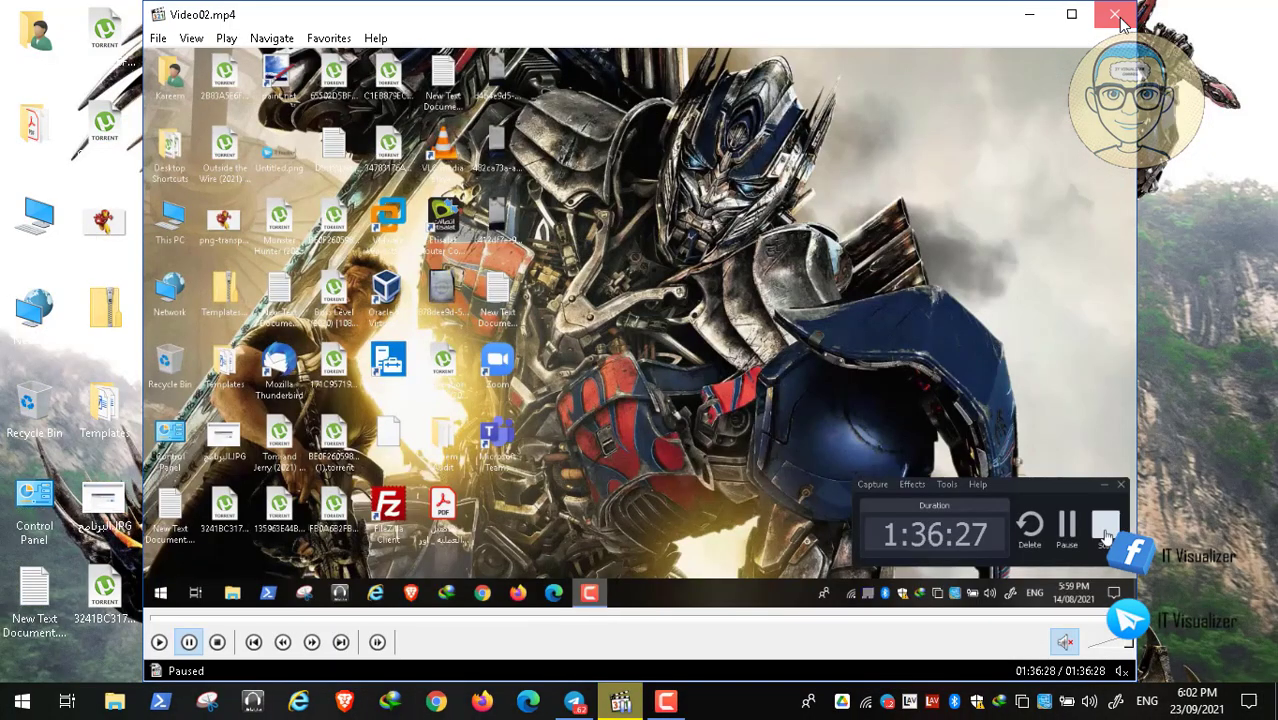